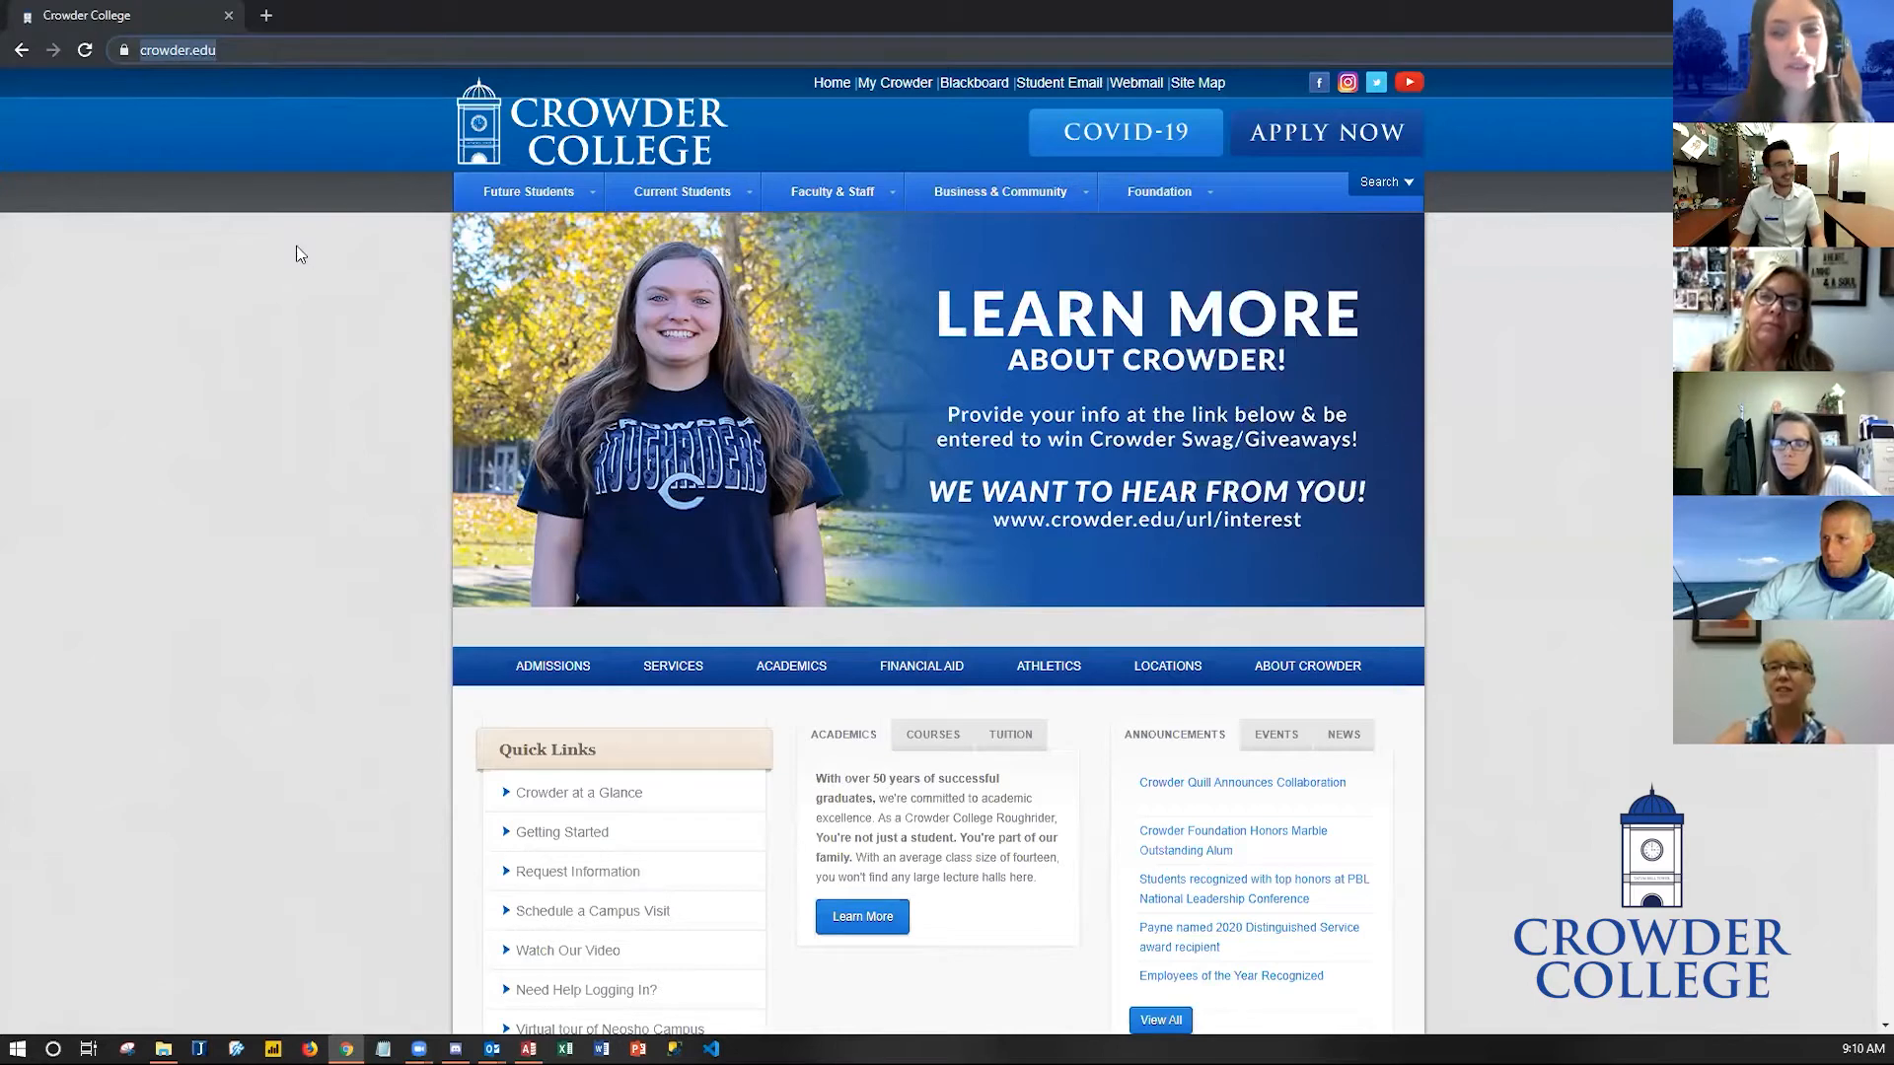
- Cycle through the slides of the college homepage banner carousel
click(241, 287)
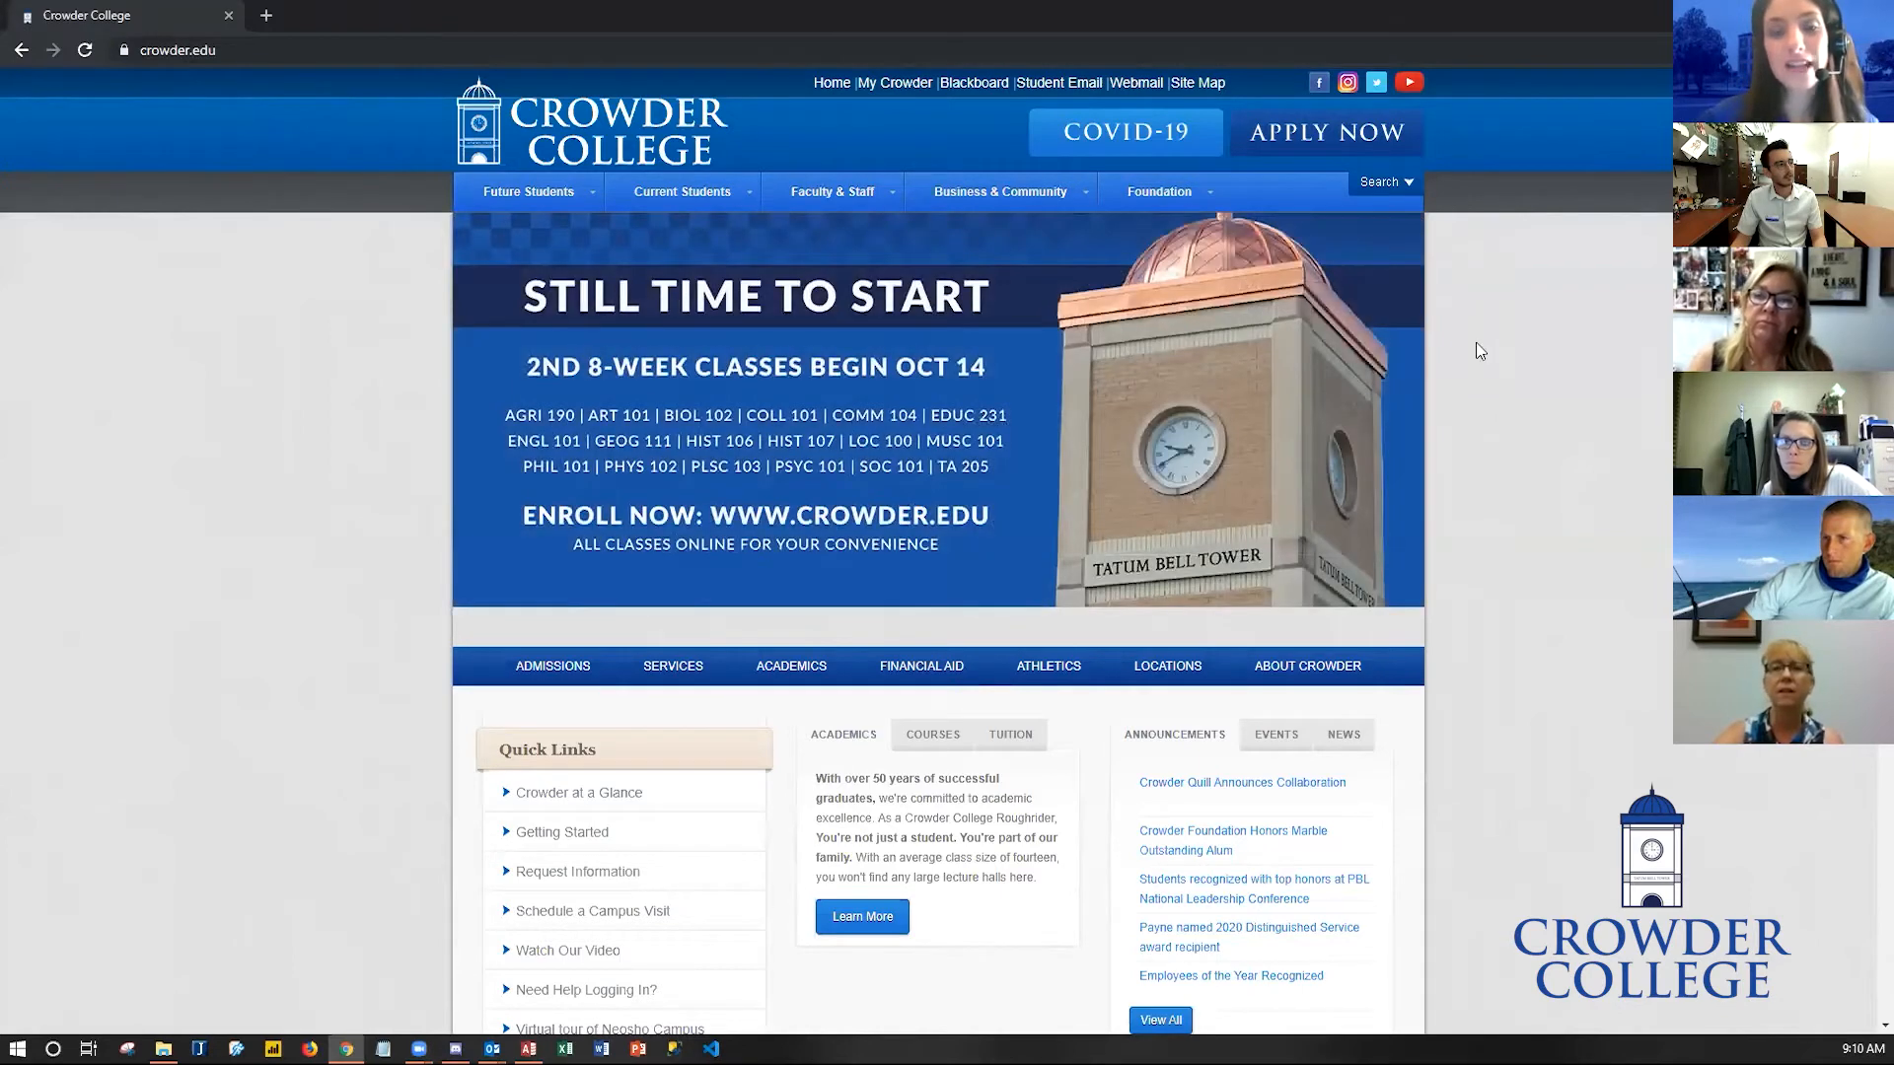
click(1393, 402)
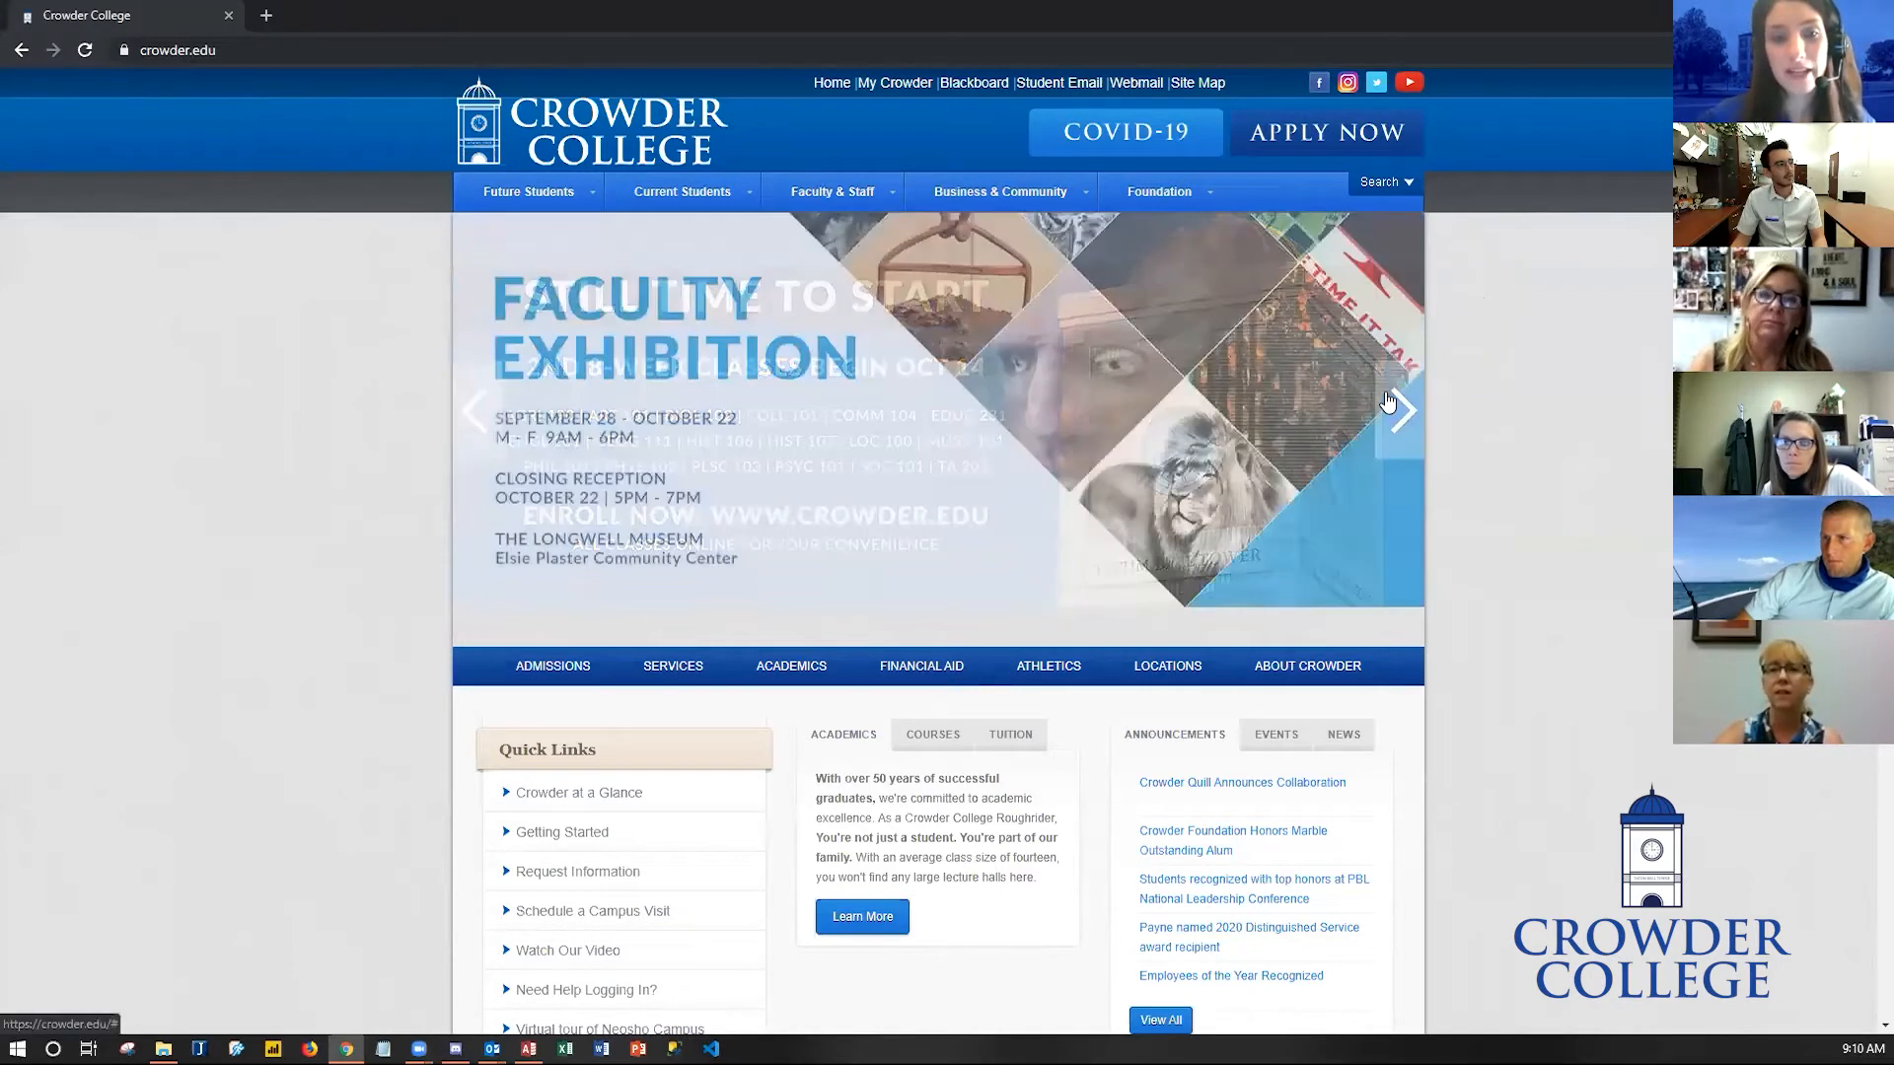
click(1393, 402)
click(1393, 402)
click(1393, 403)
click(1393, 403)
click(1392, 403)
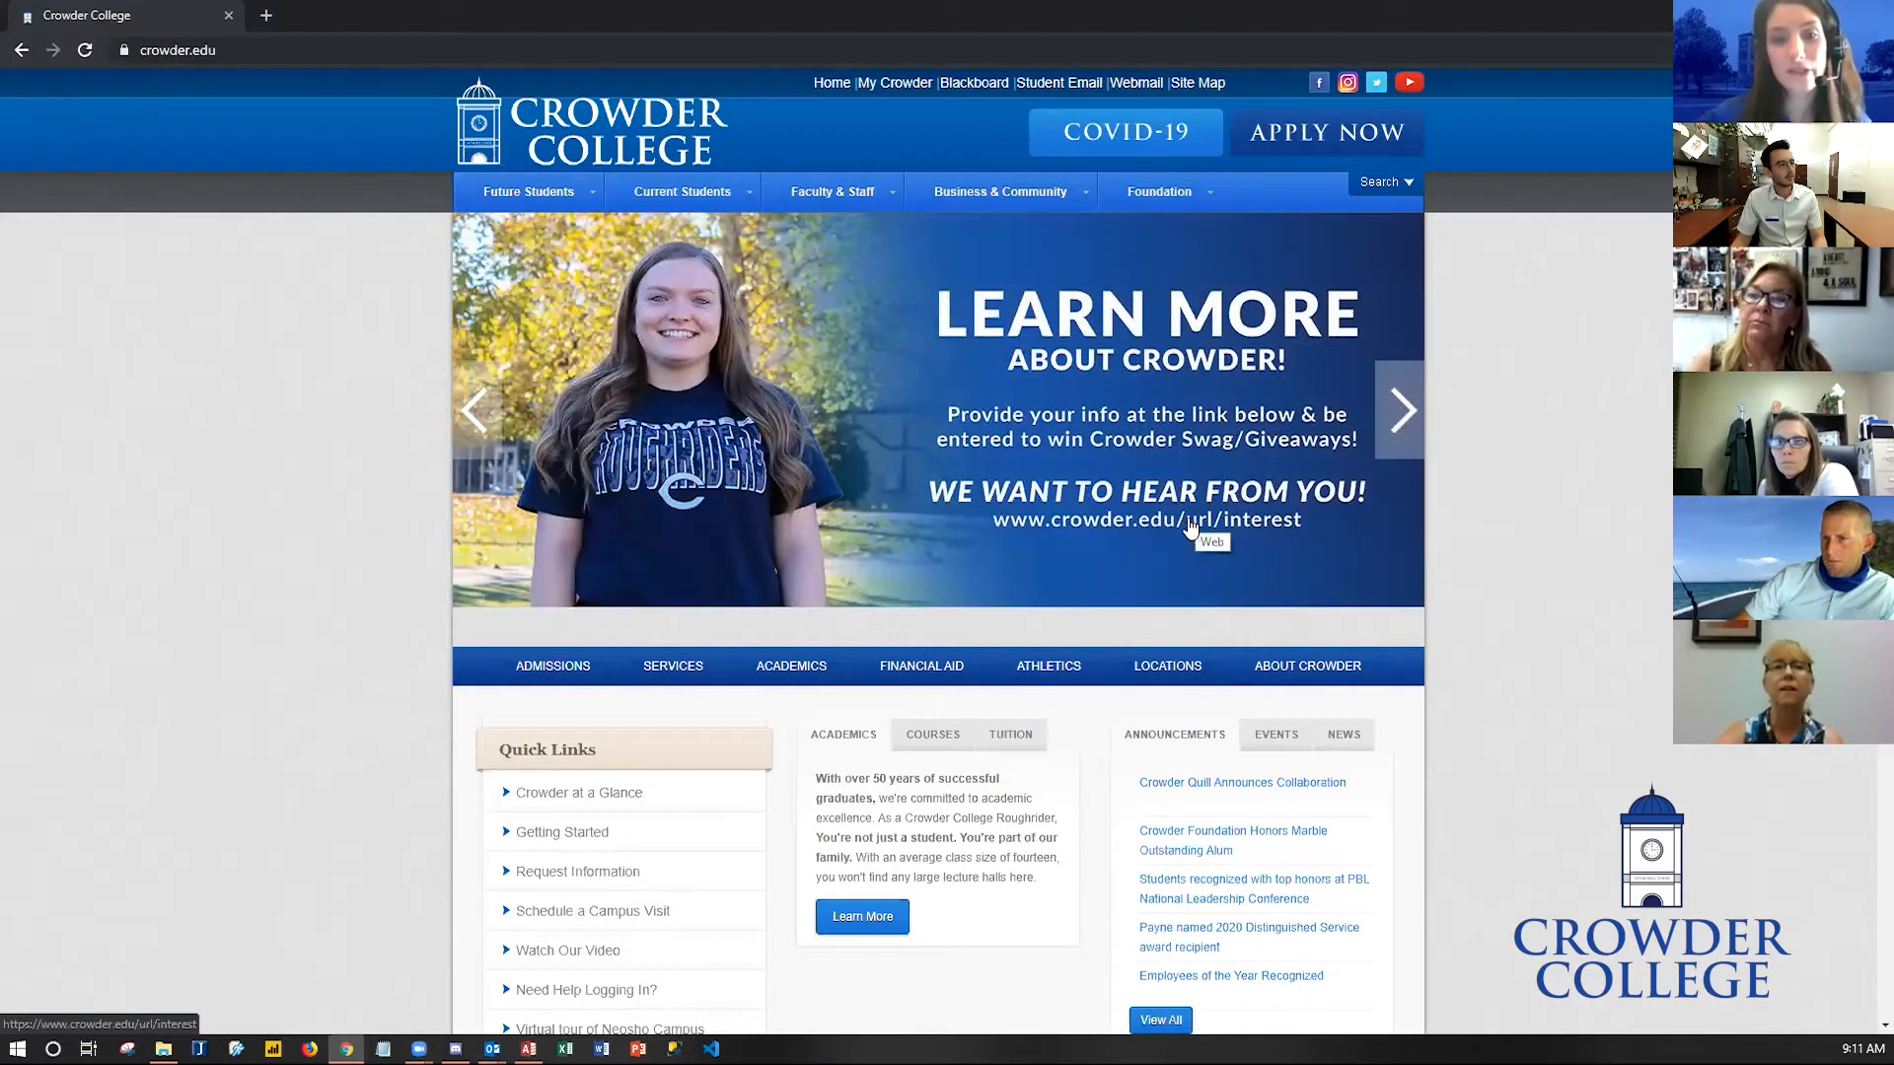
- Open the inquiry form linked from the banner and scroll through its questions
click(1134, 461)
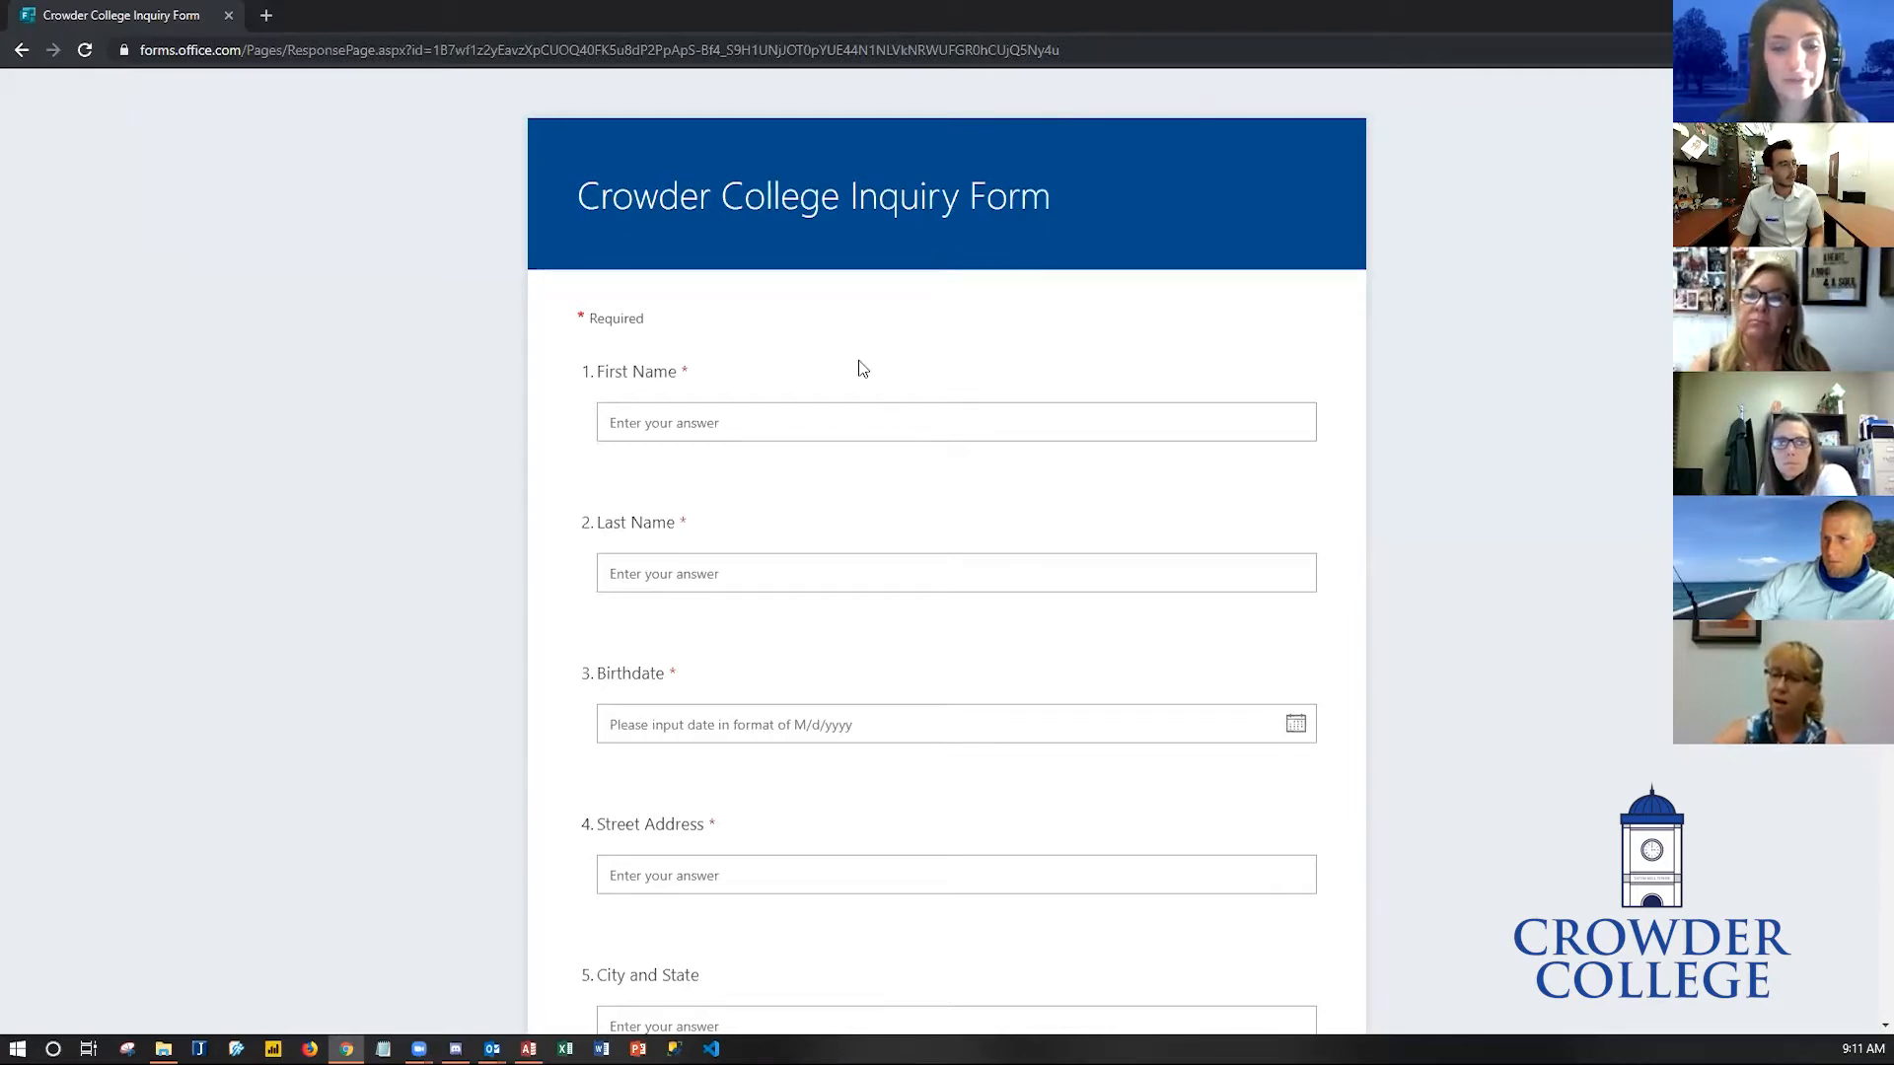
scroll(846, 383, down, 7)
scroll(748, 554, down, 9)
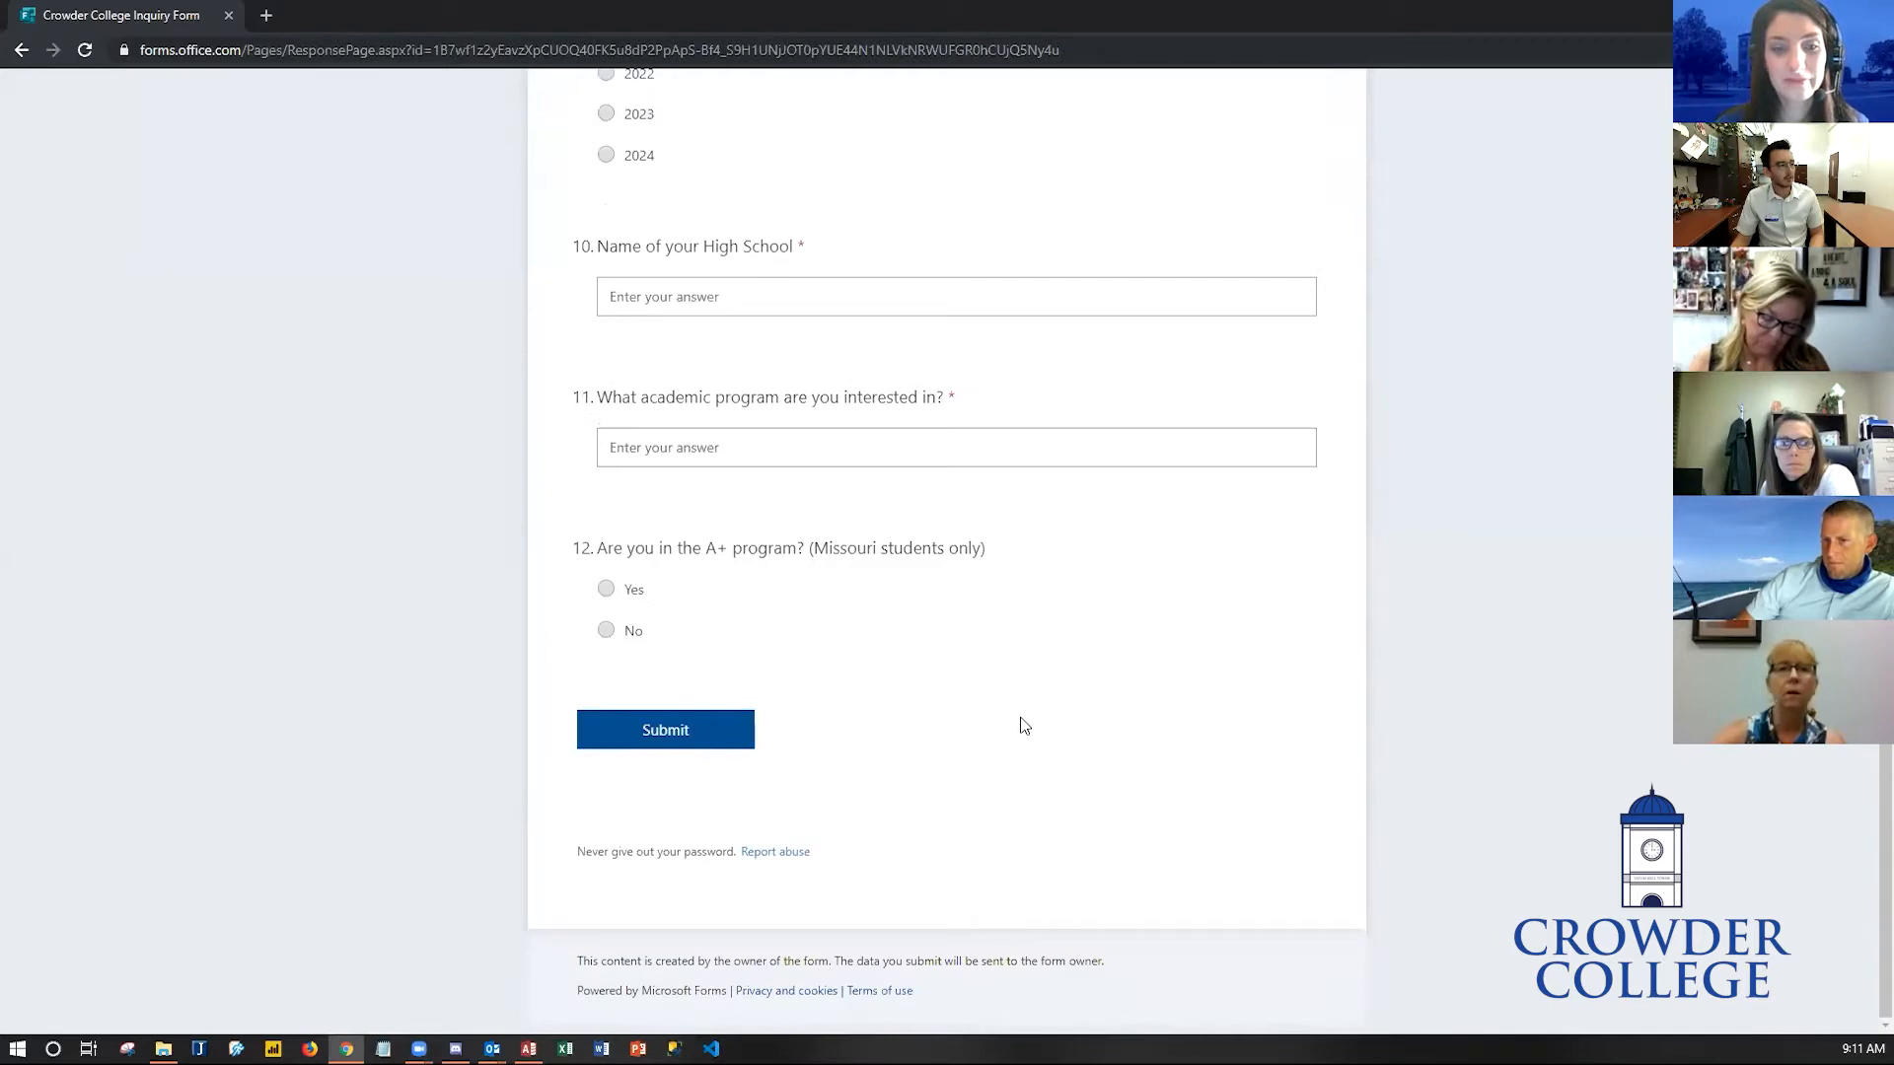
scroll(925, 719, up, 17)
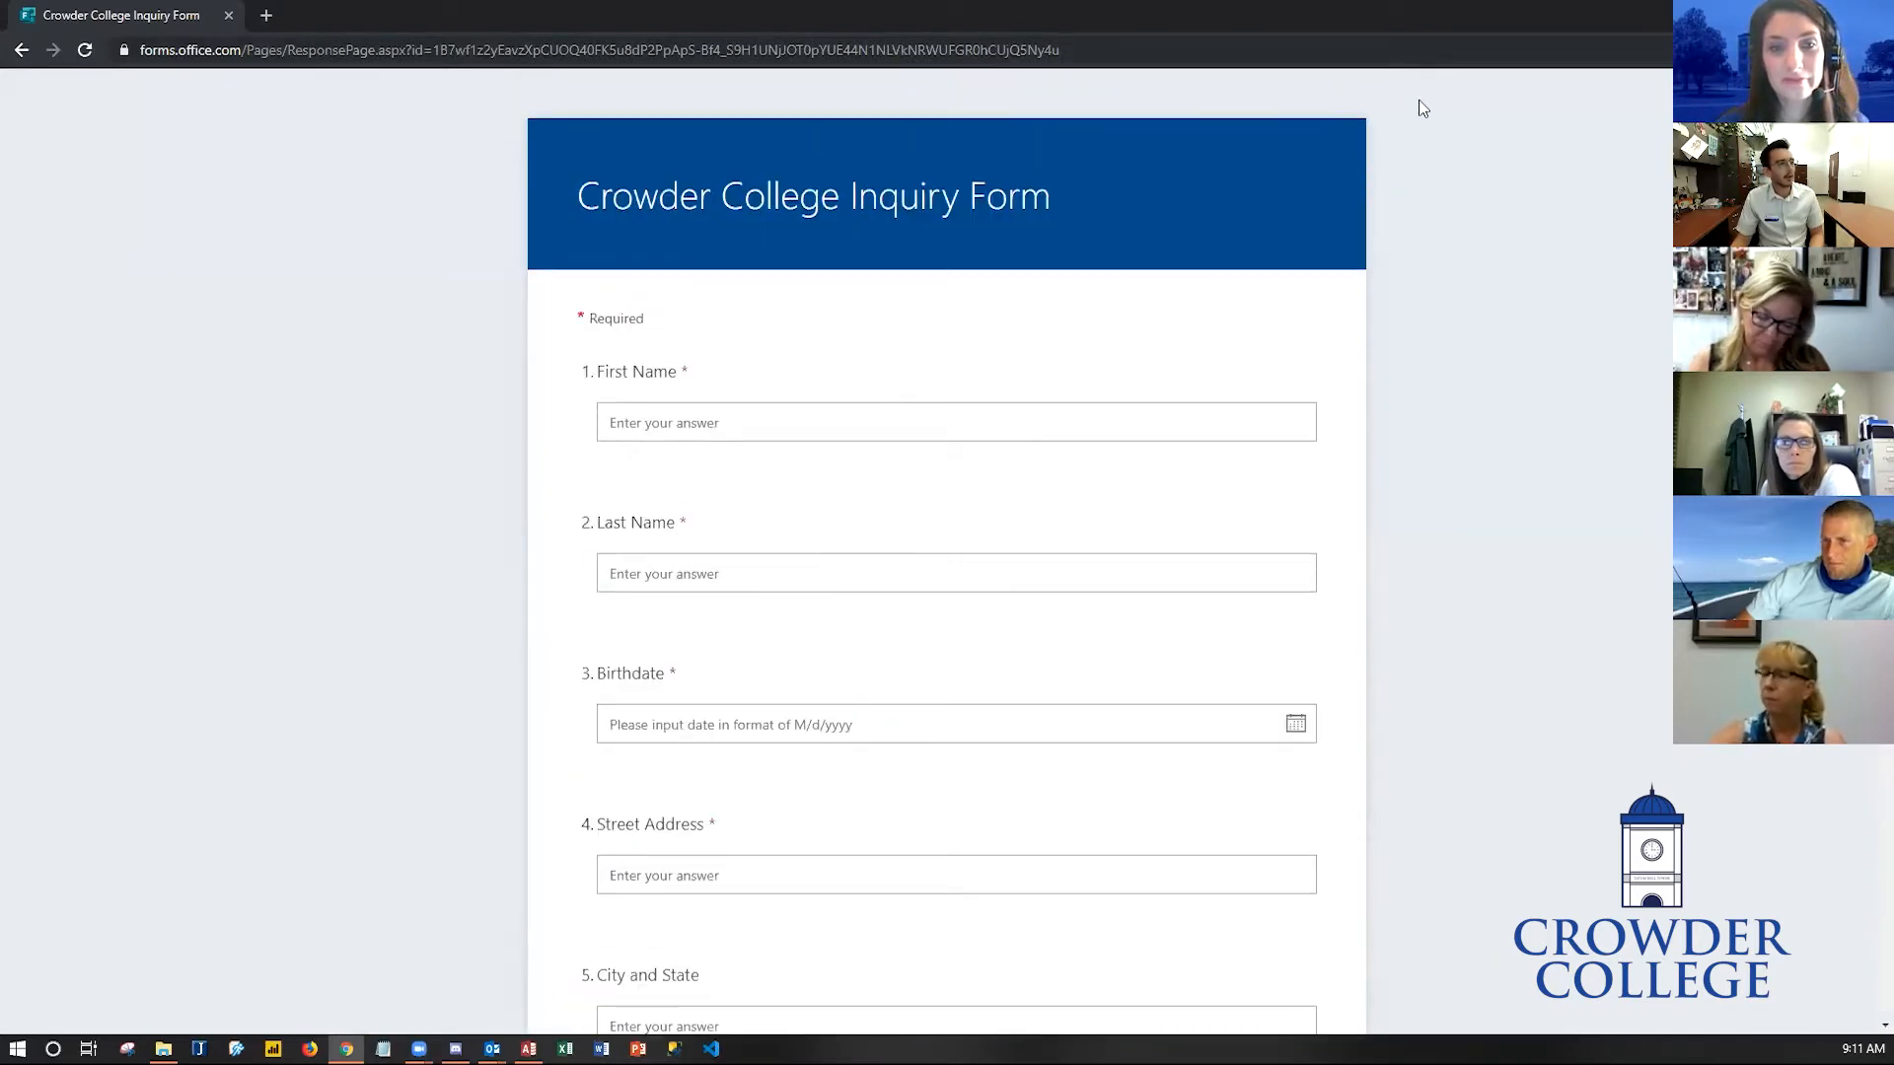
- Shrink the browser window to preview the form's layout at a smaller size, then maximize it again
click(1826, 13)
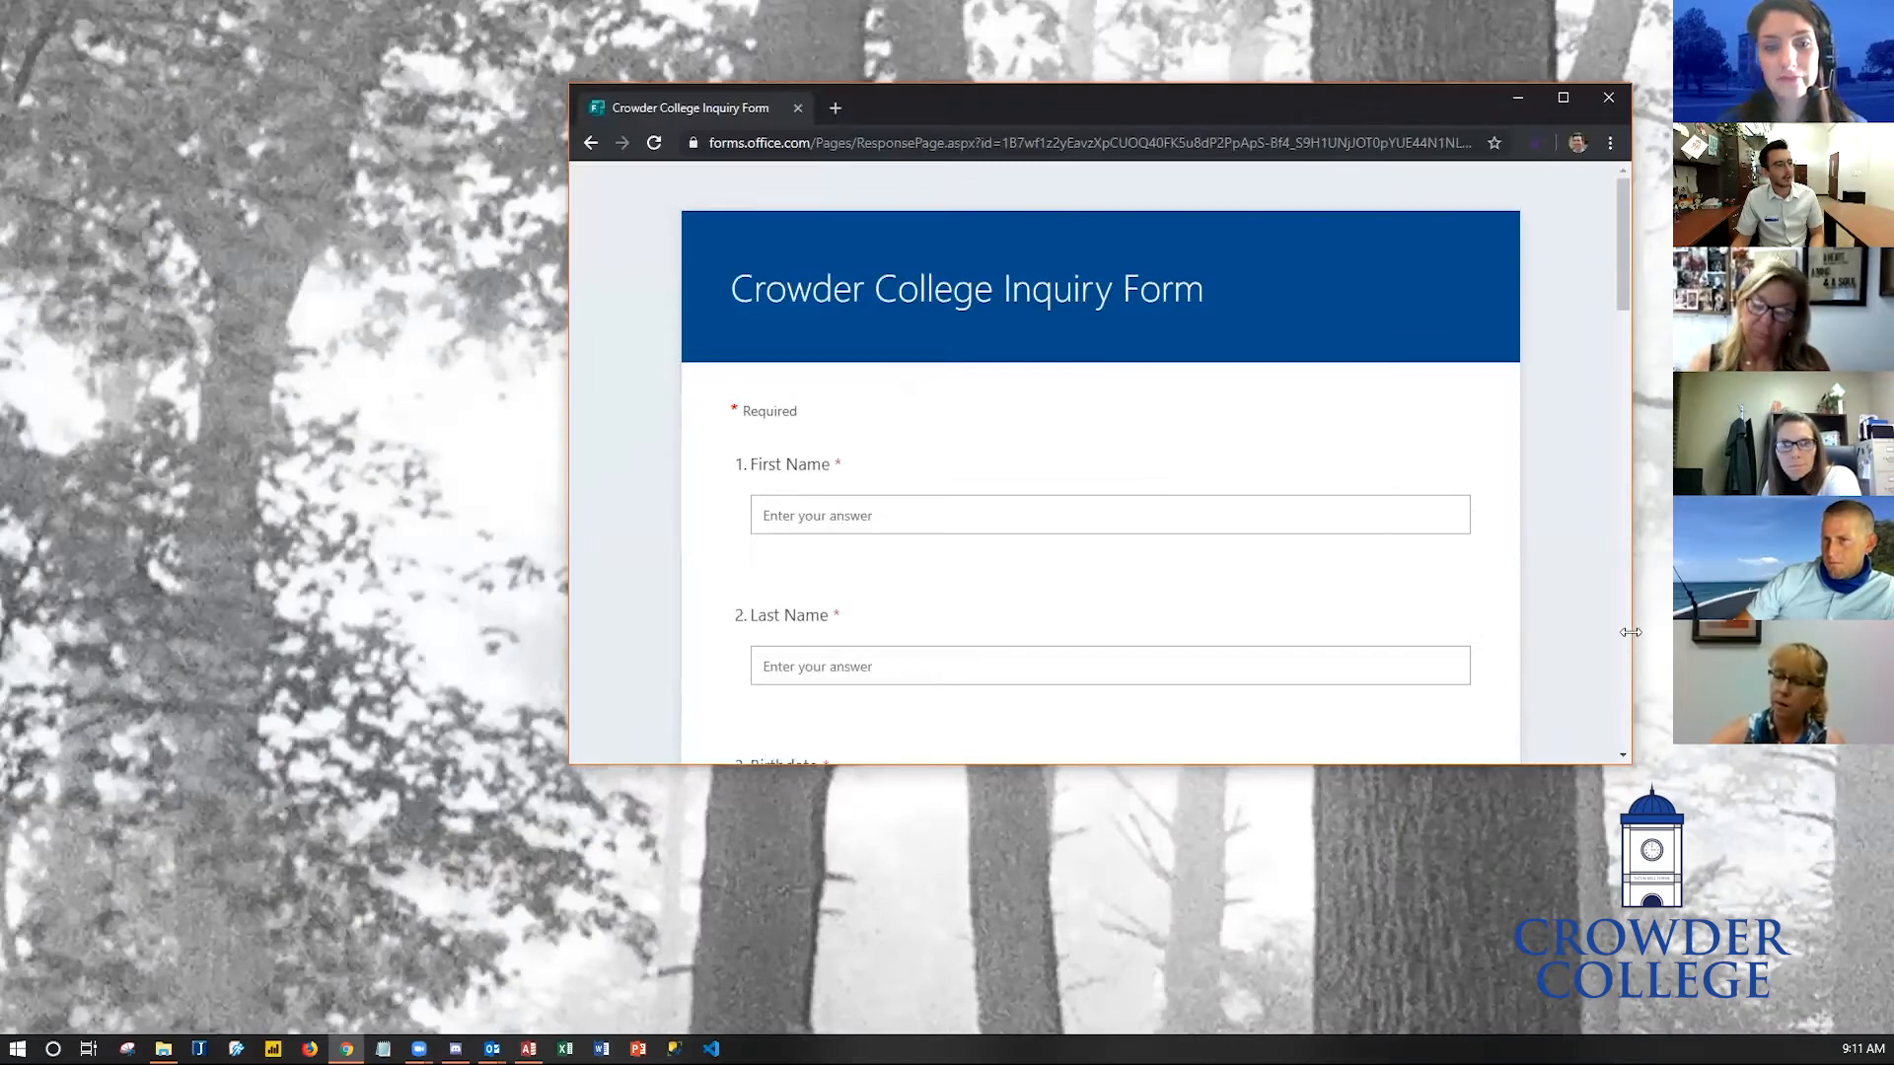
drag(1631, 632, 1310, 632)
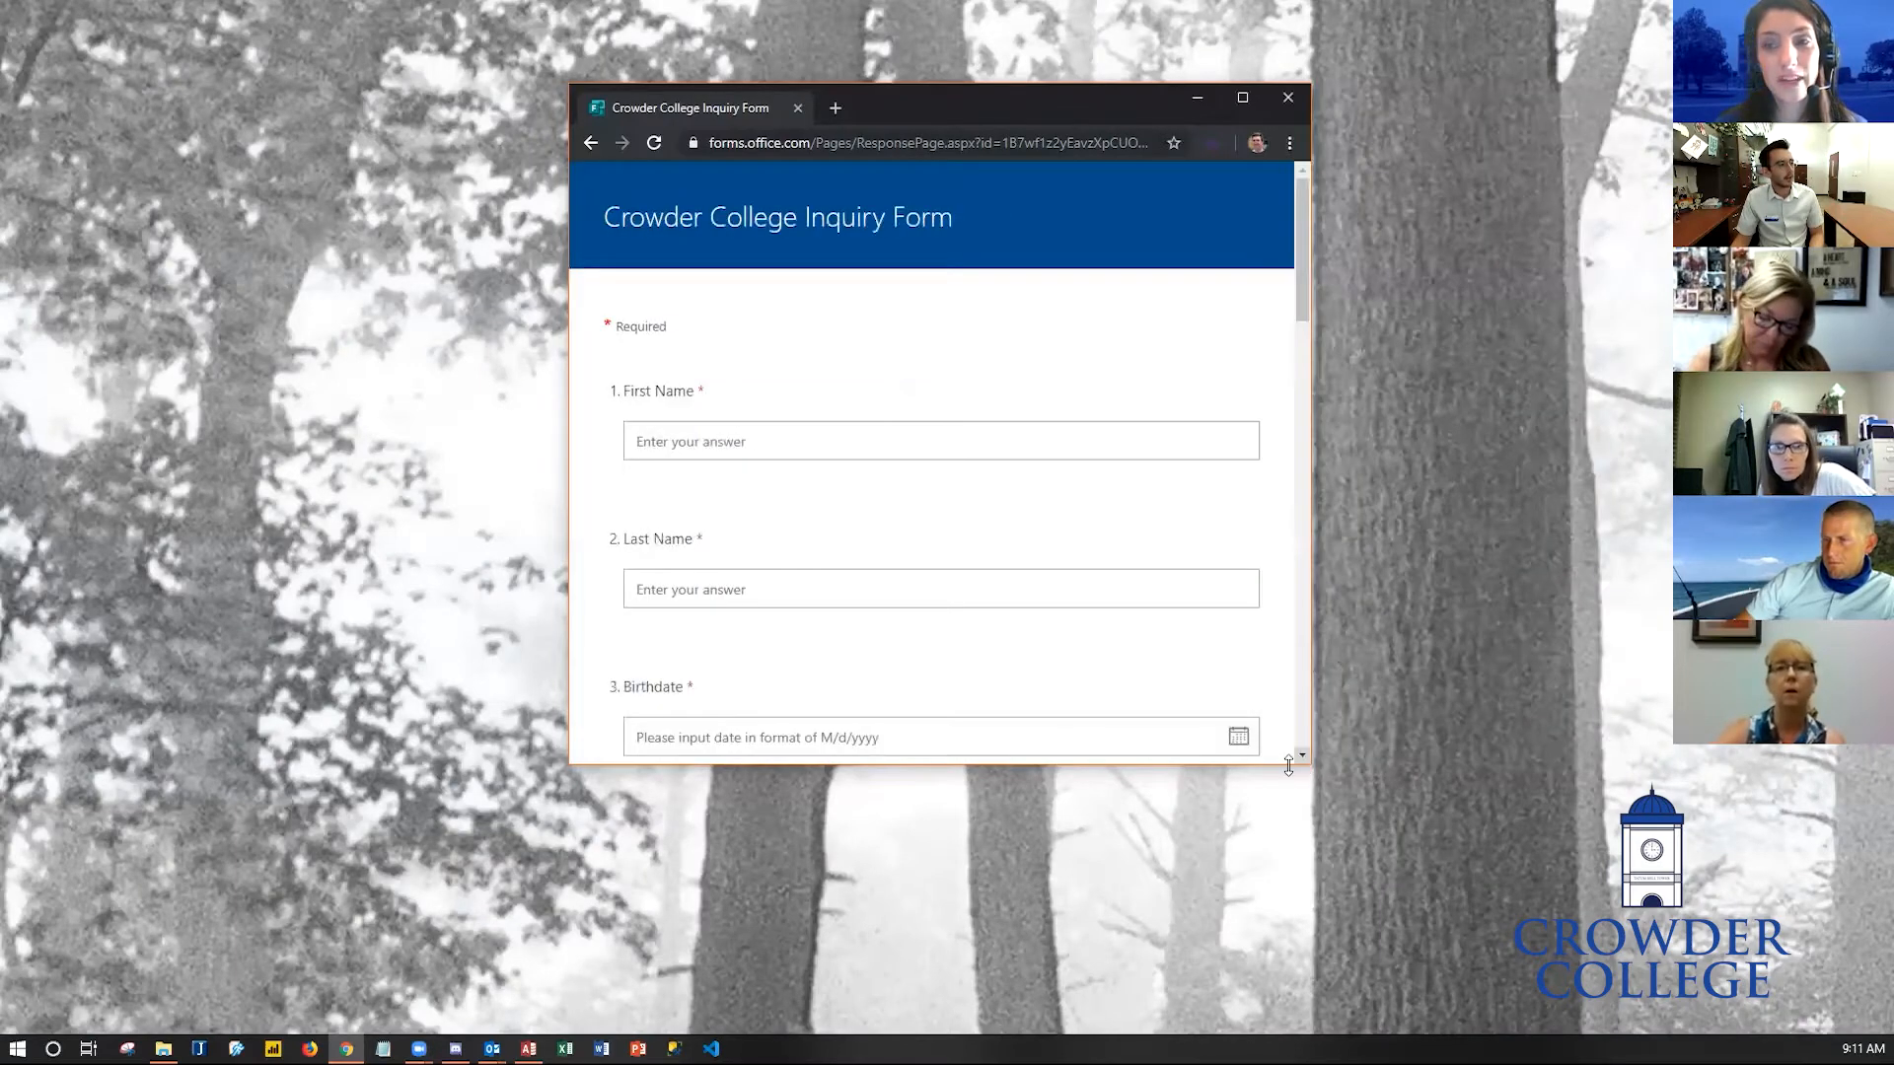
drag(1304, 763, 1304, 999)
scroll(1035, 505, down, 13)
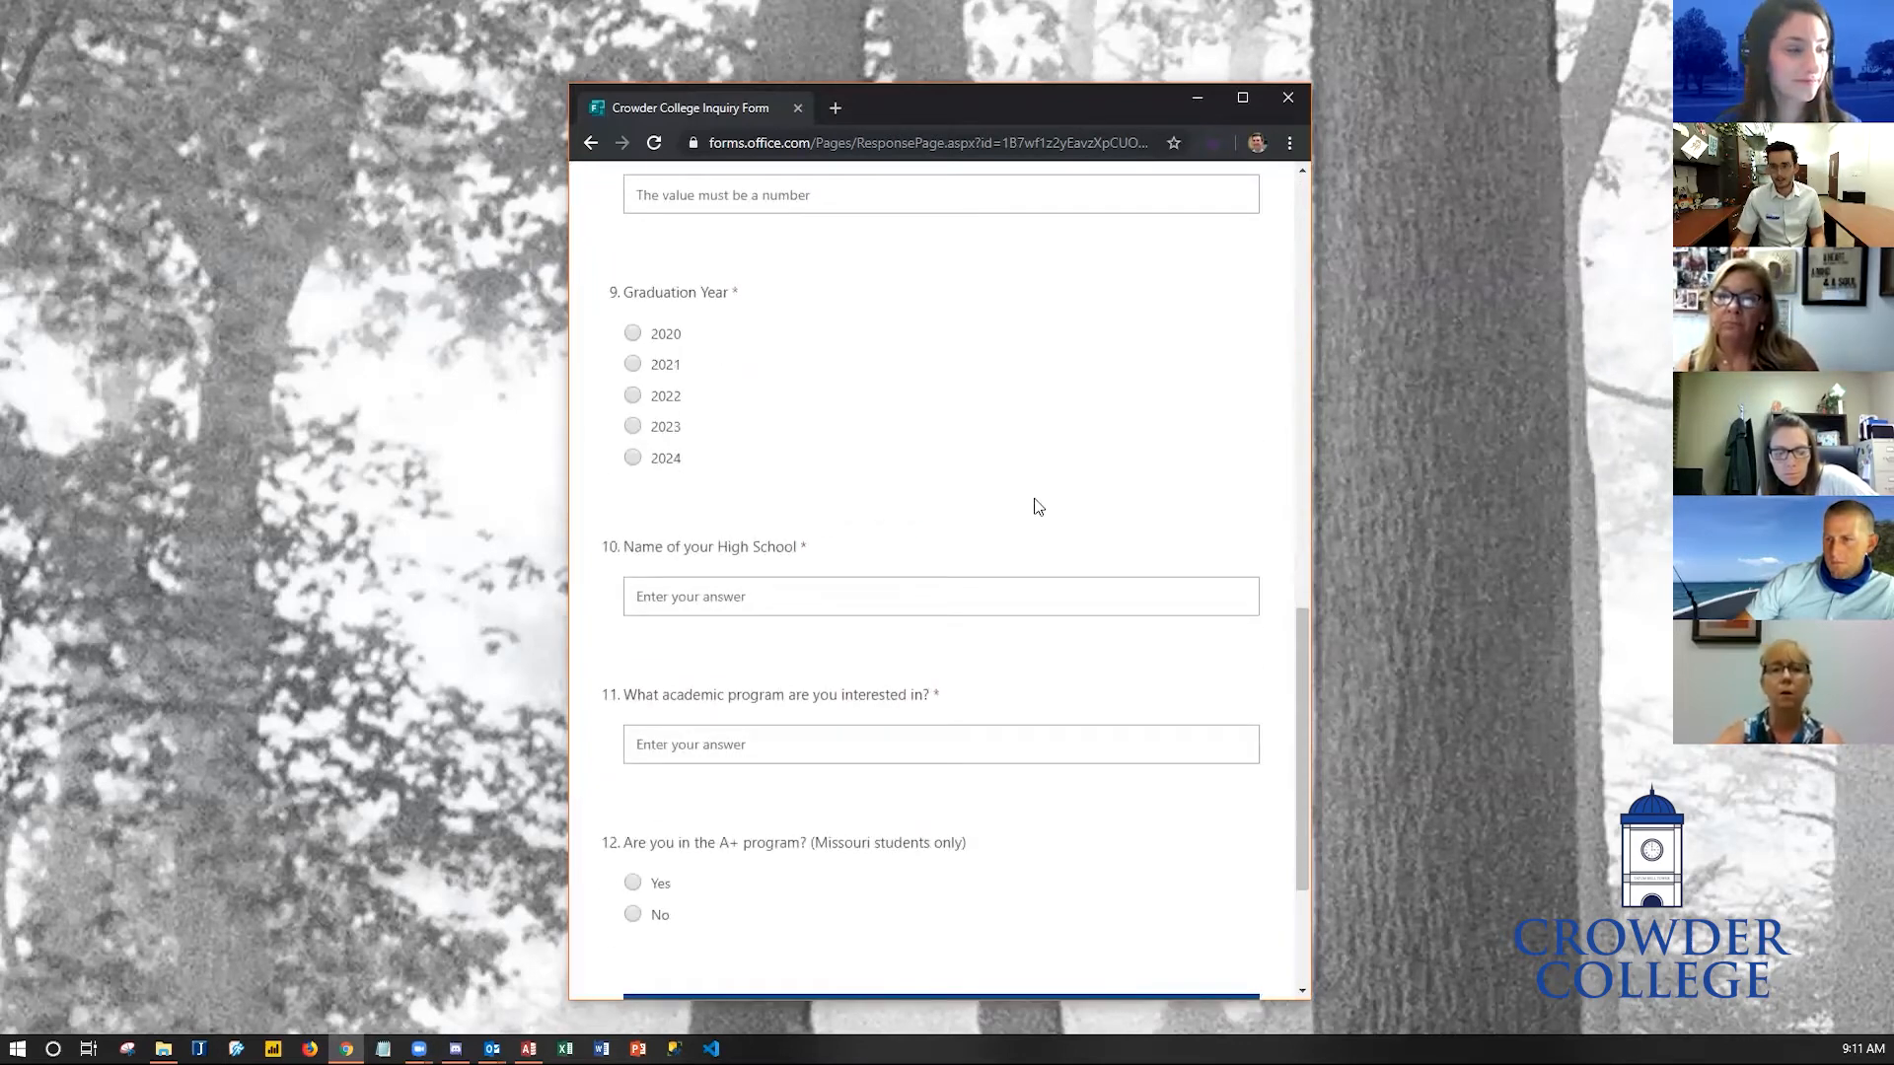
scroll(1010, 502, up, 1)
scroll(1010, 502, up, 12)
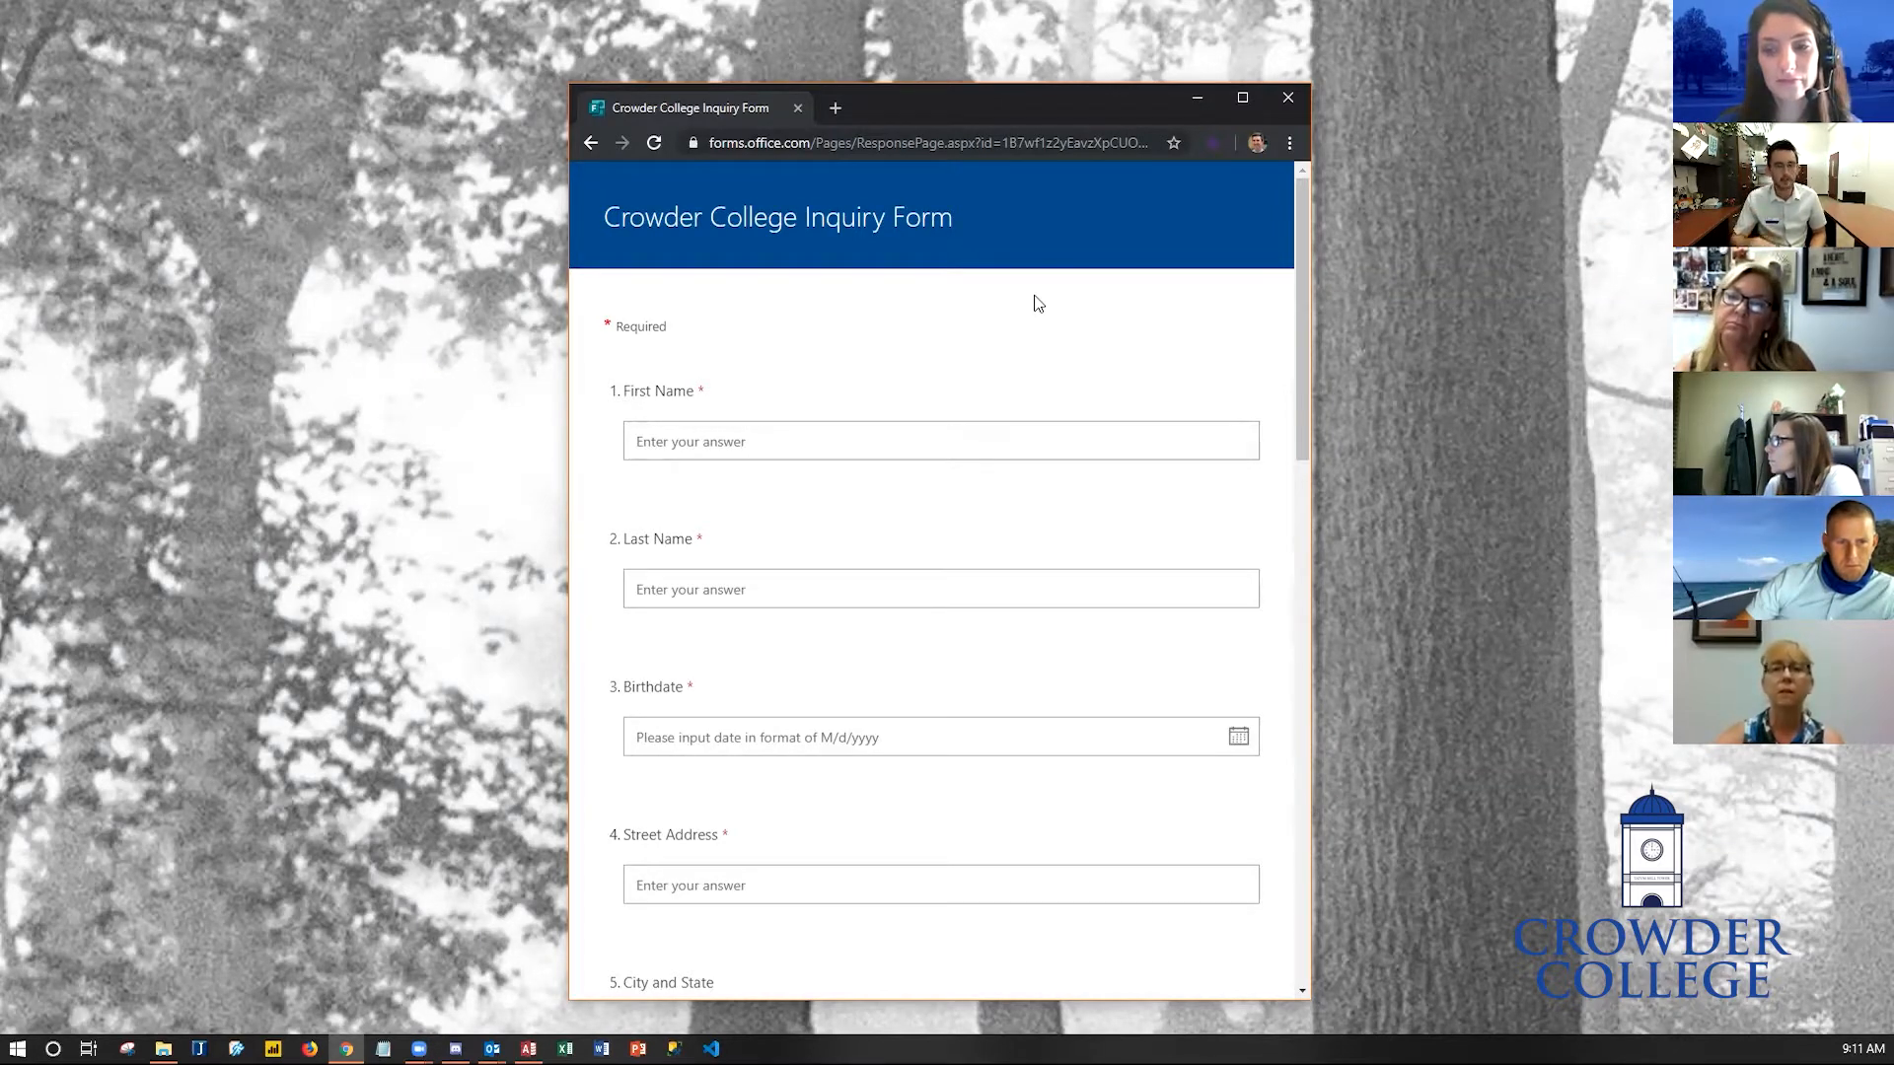
click(1234, 103)
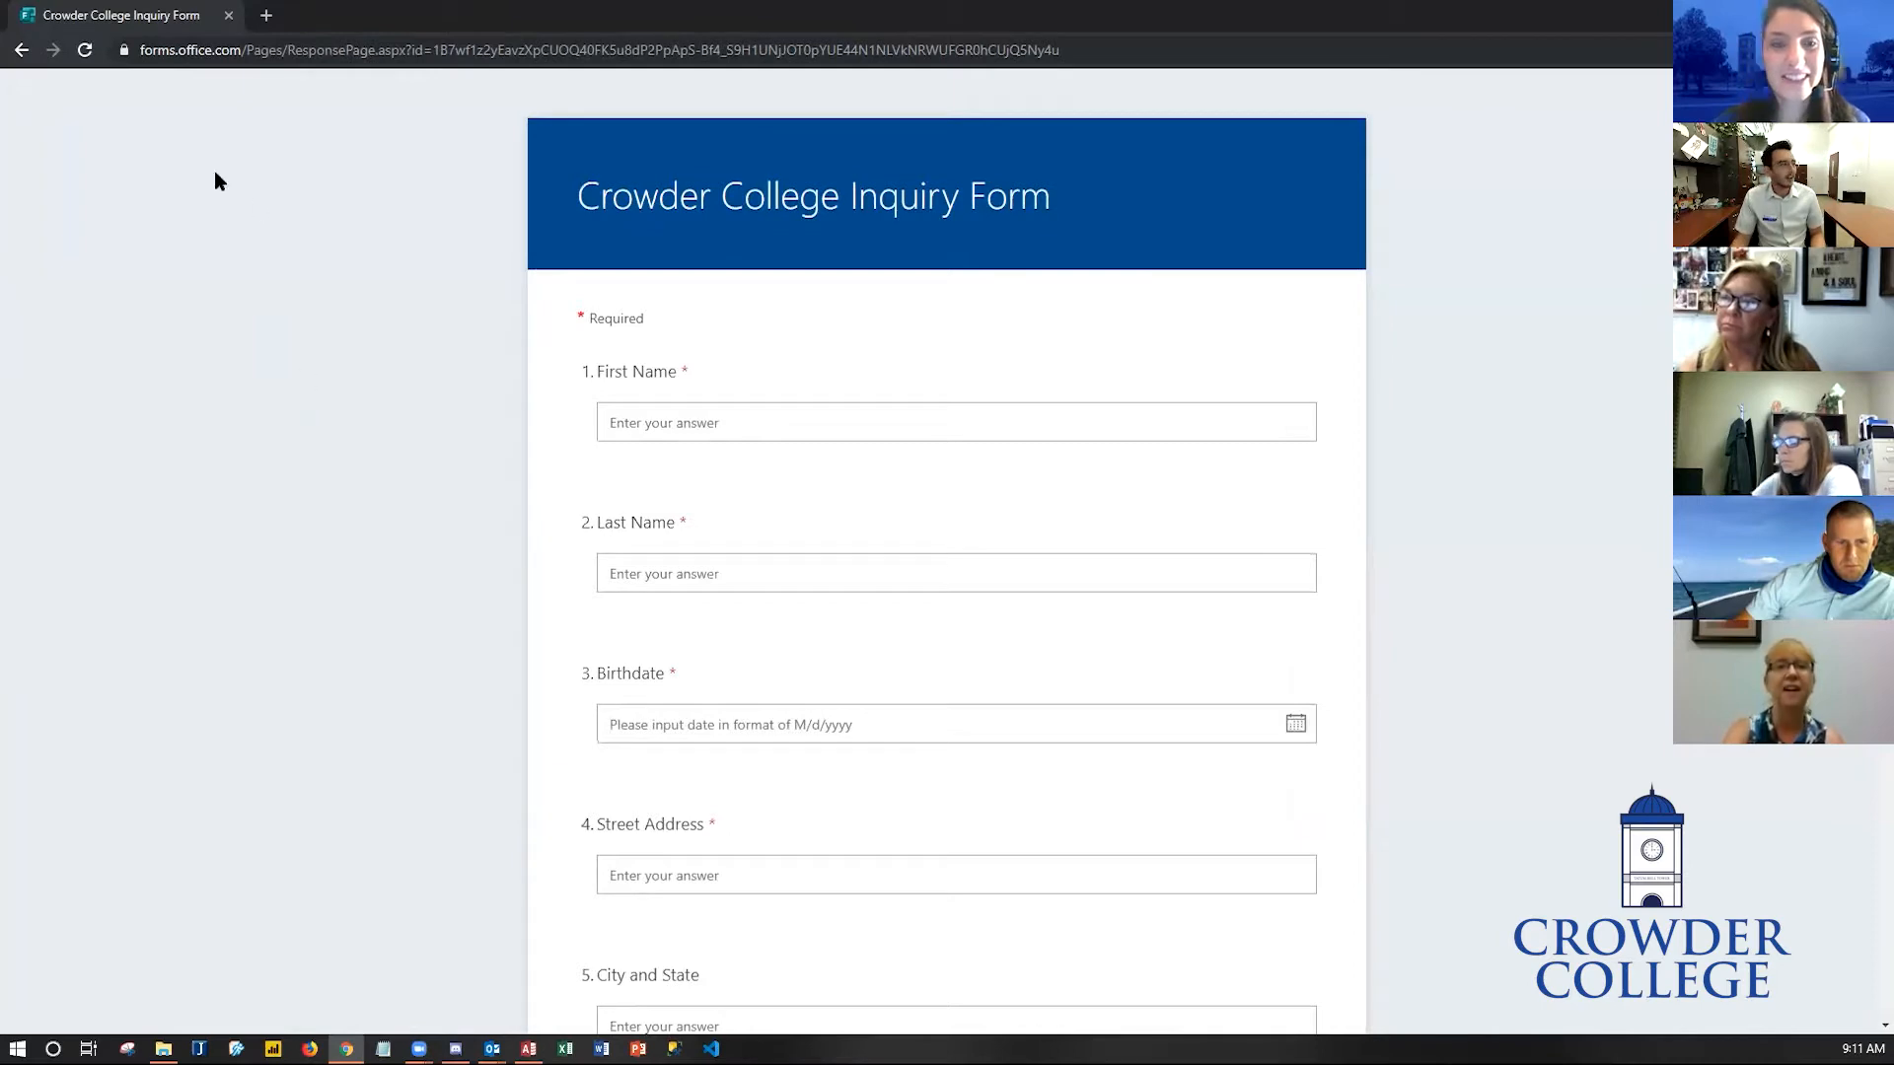
- Return to the college homepage and go to portal.office.com
click(22, 49)
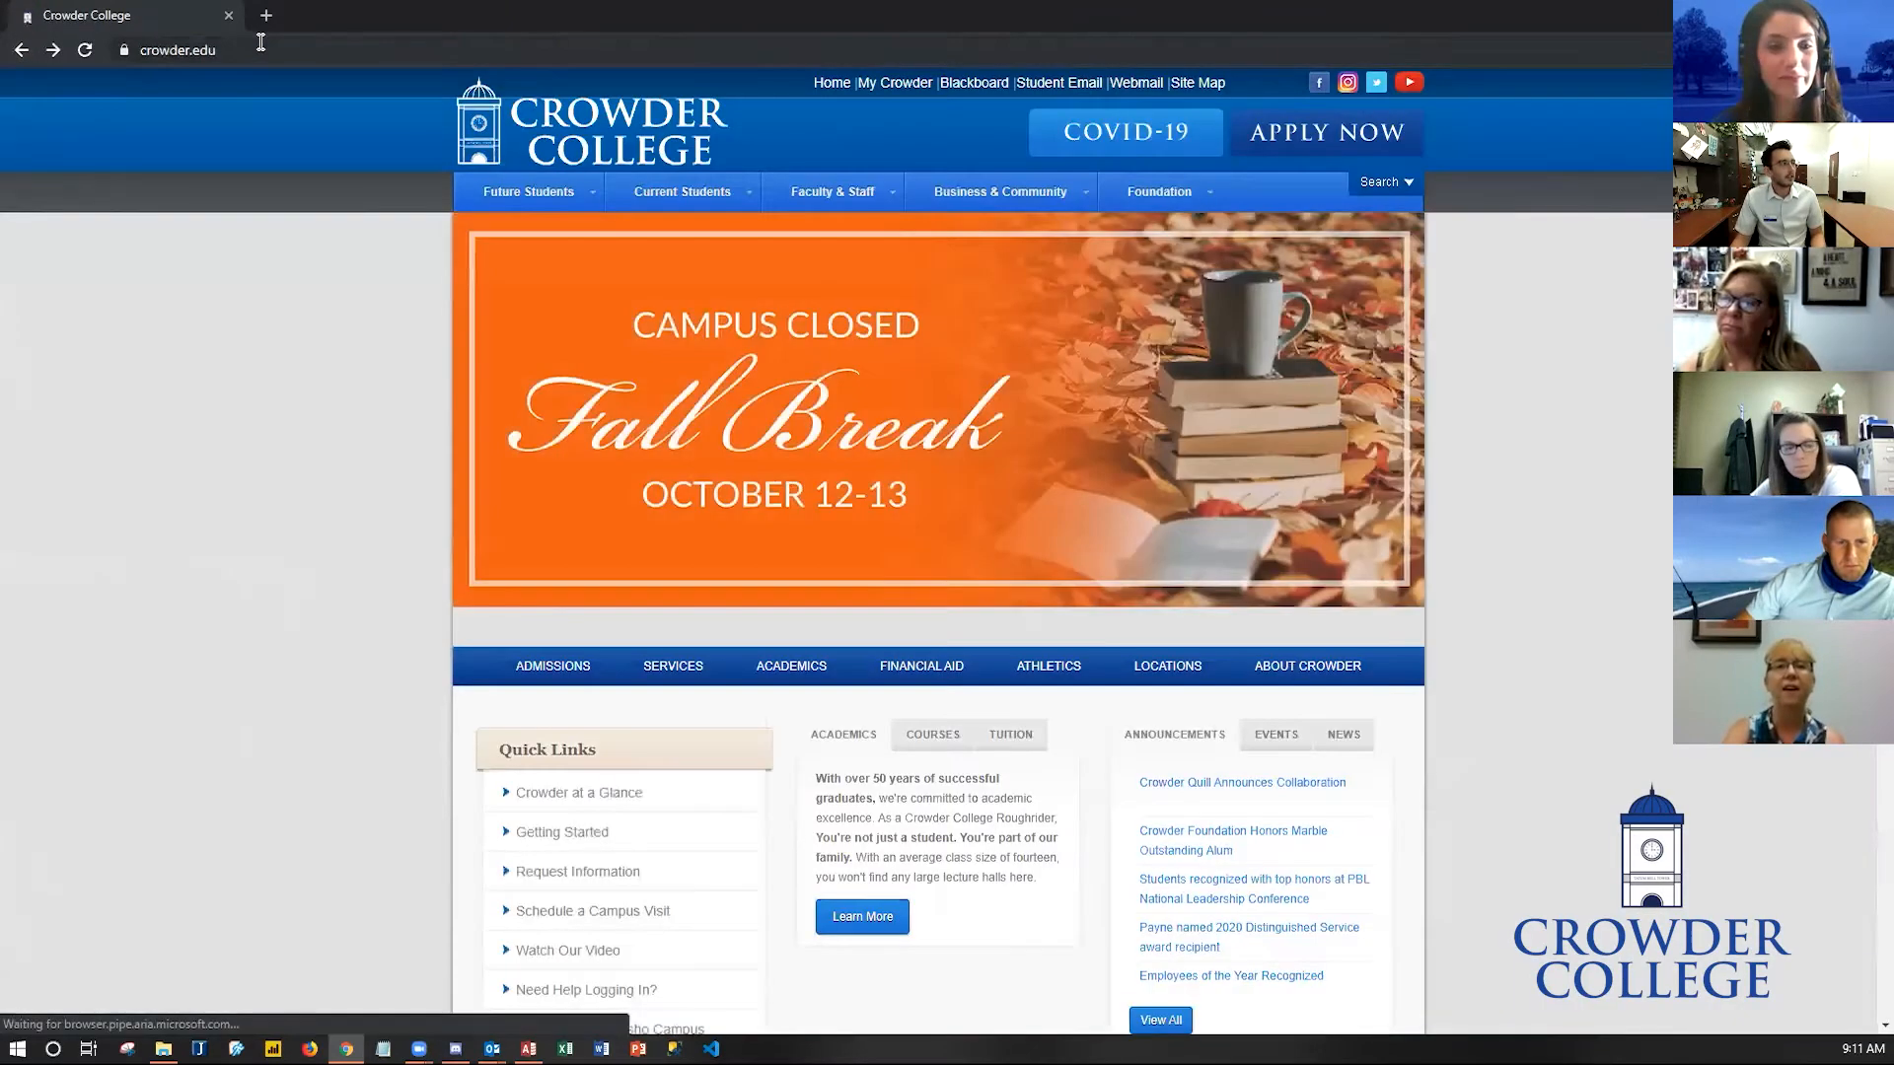
click(249, 55)
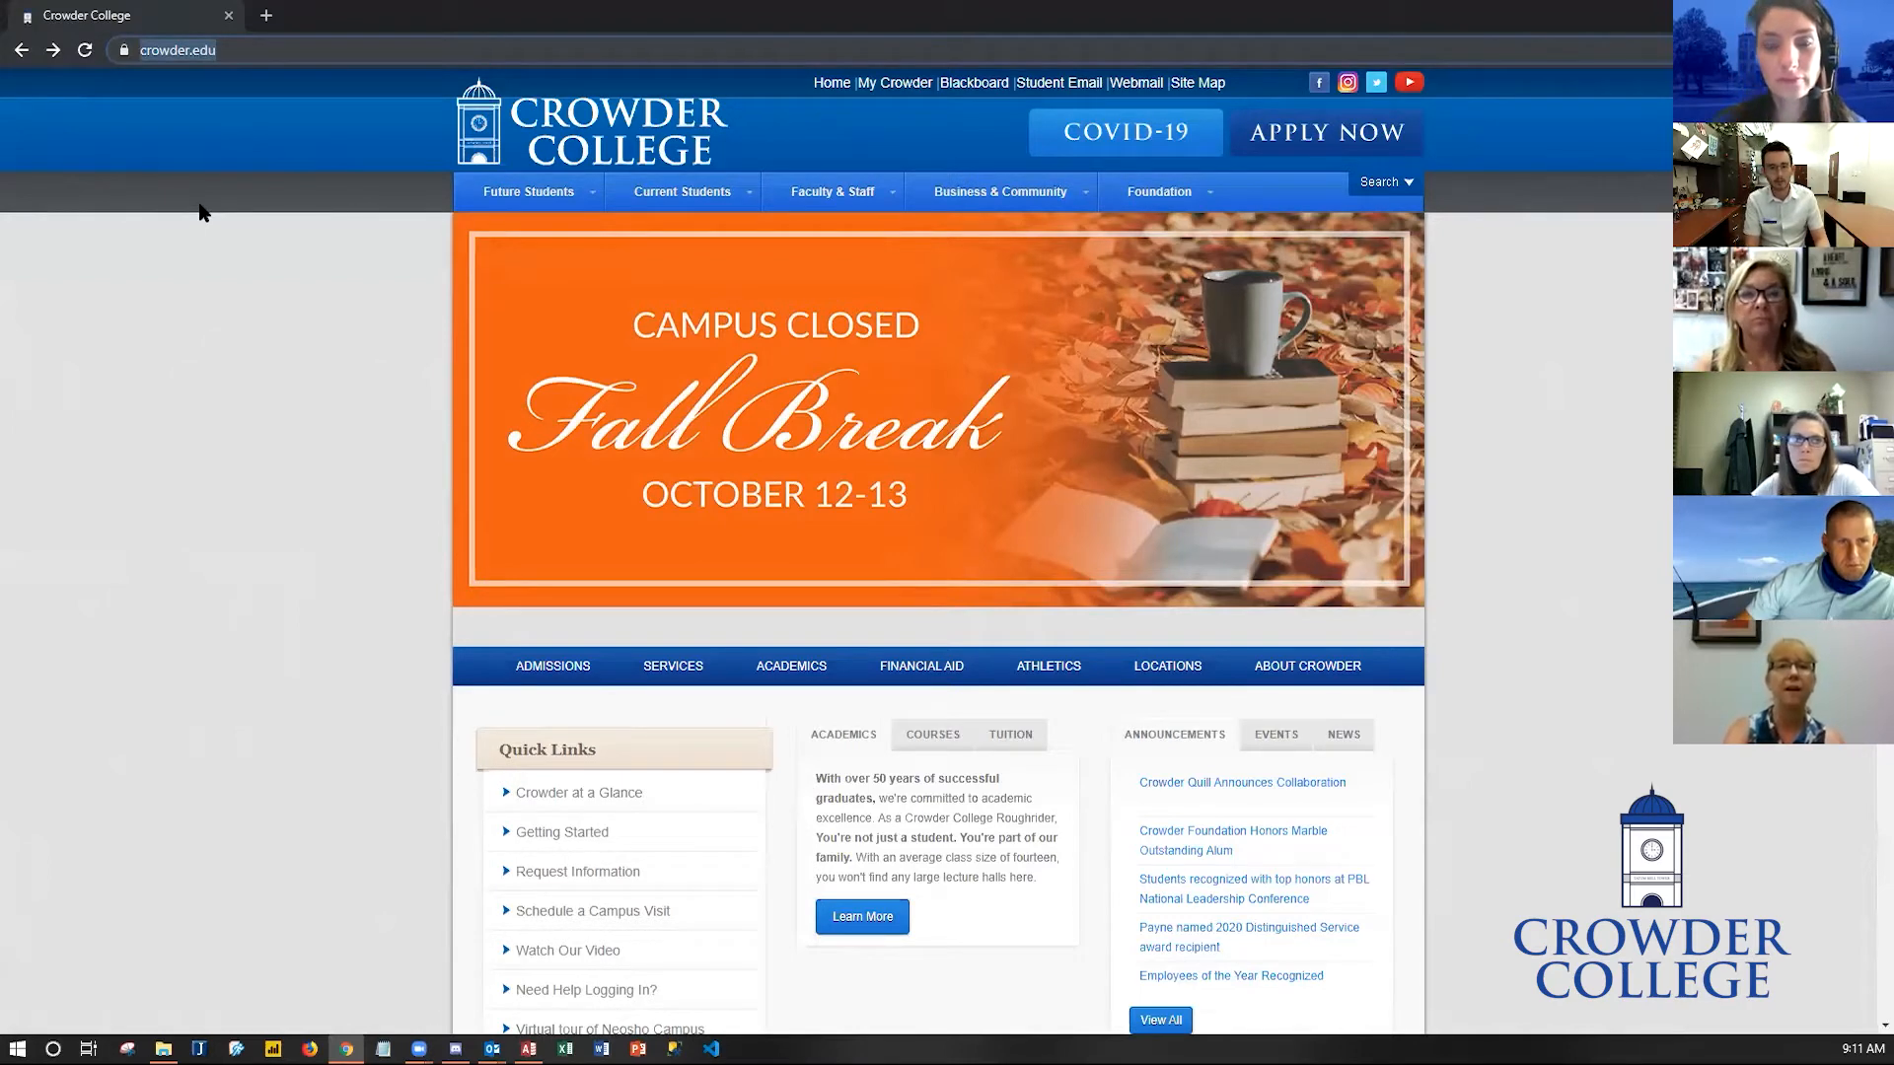
text(portal.o)
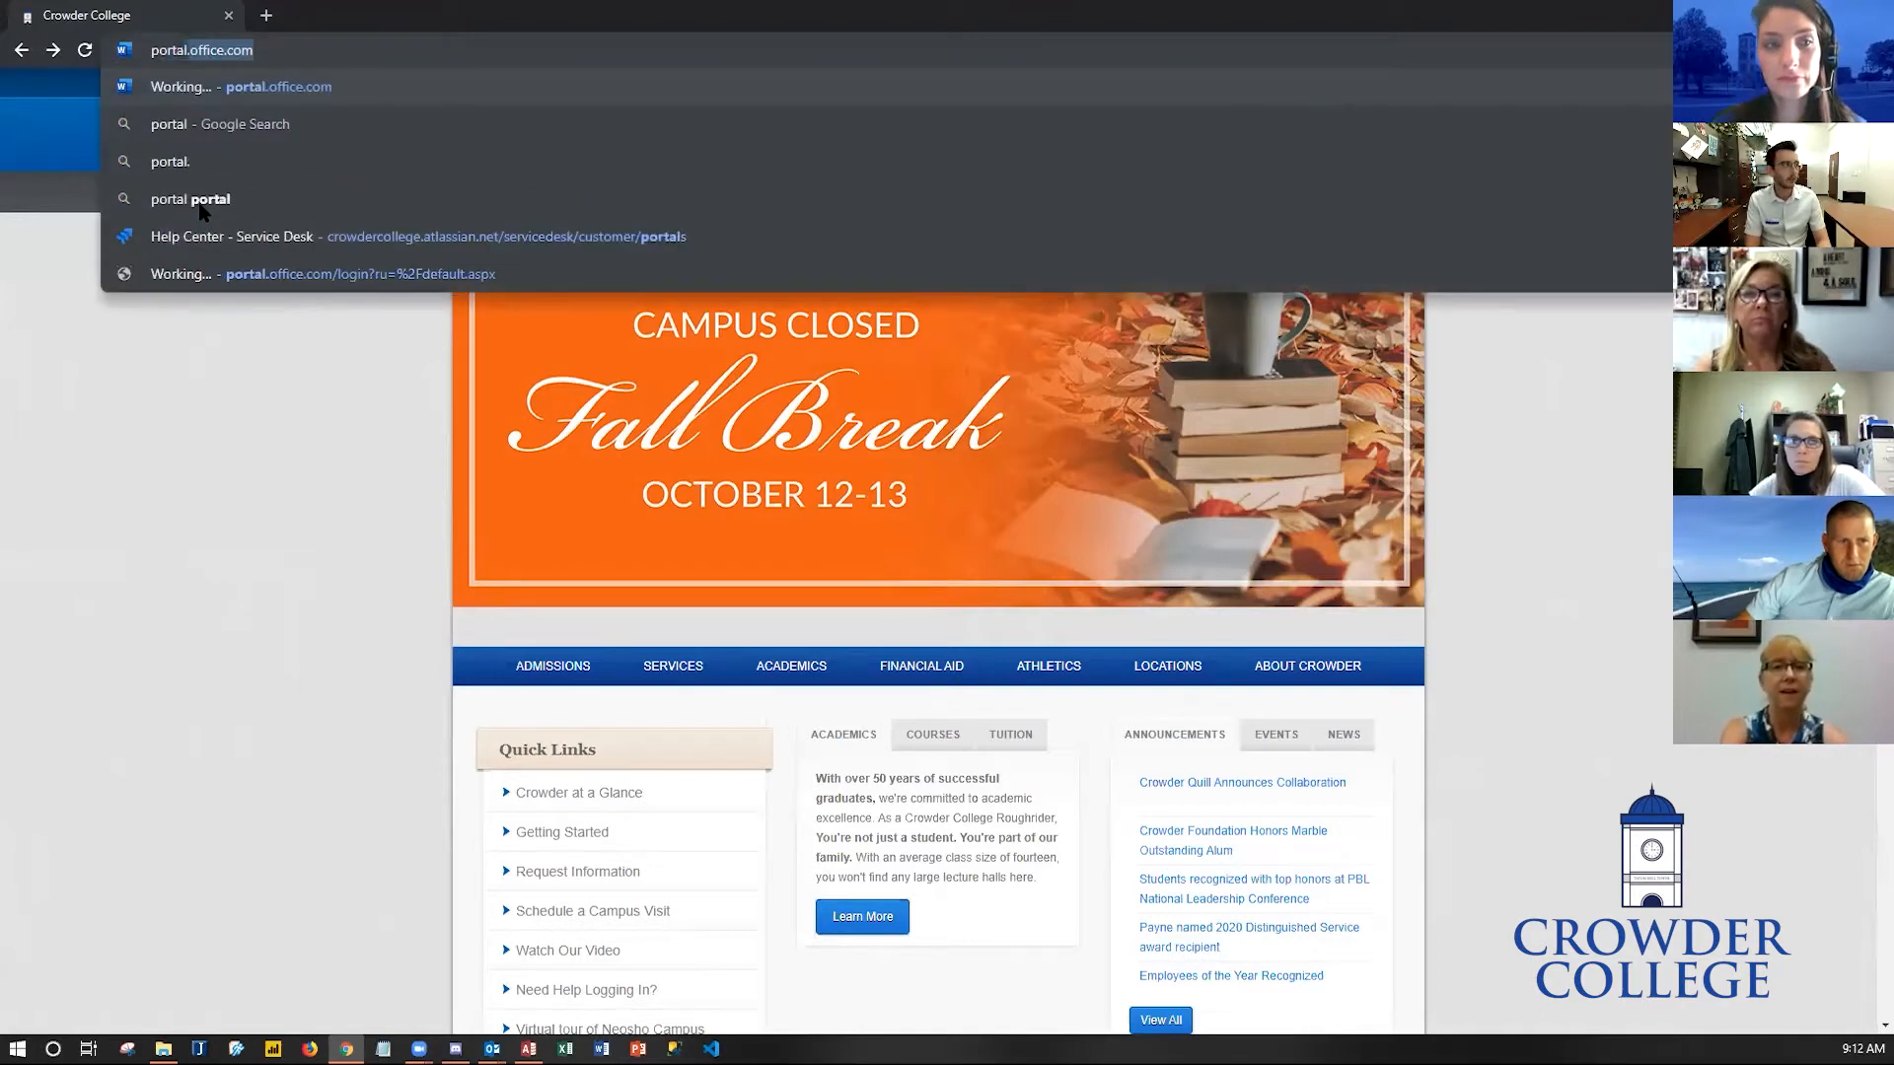
text(ffice.com)
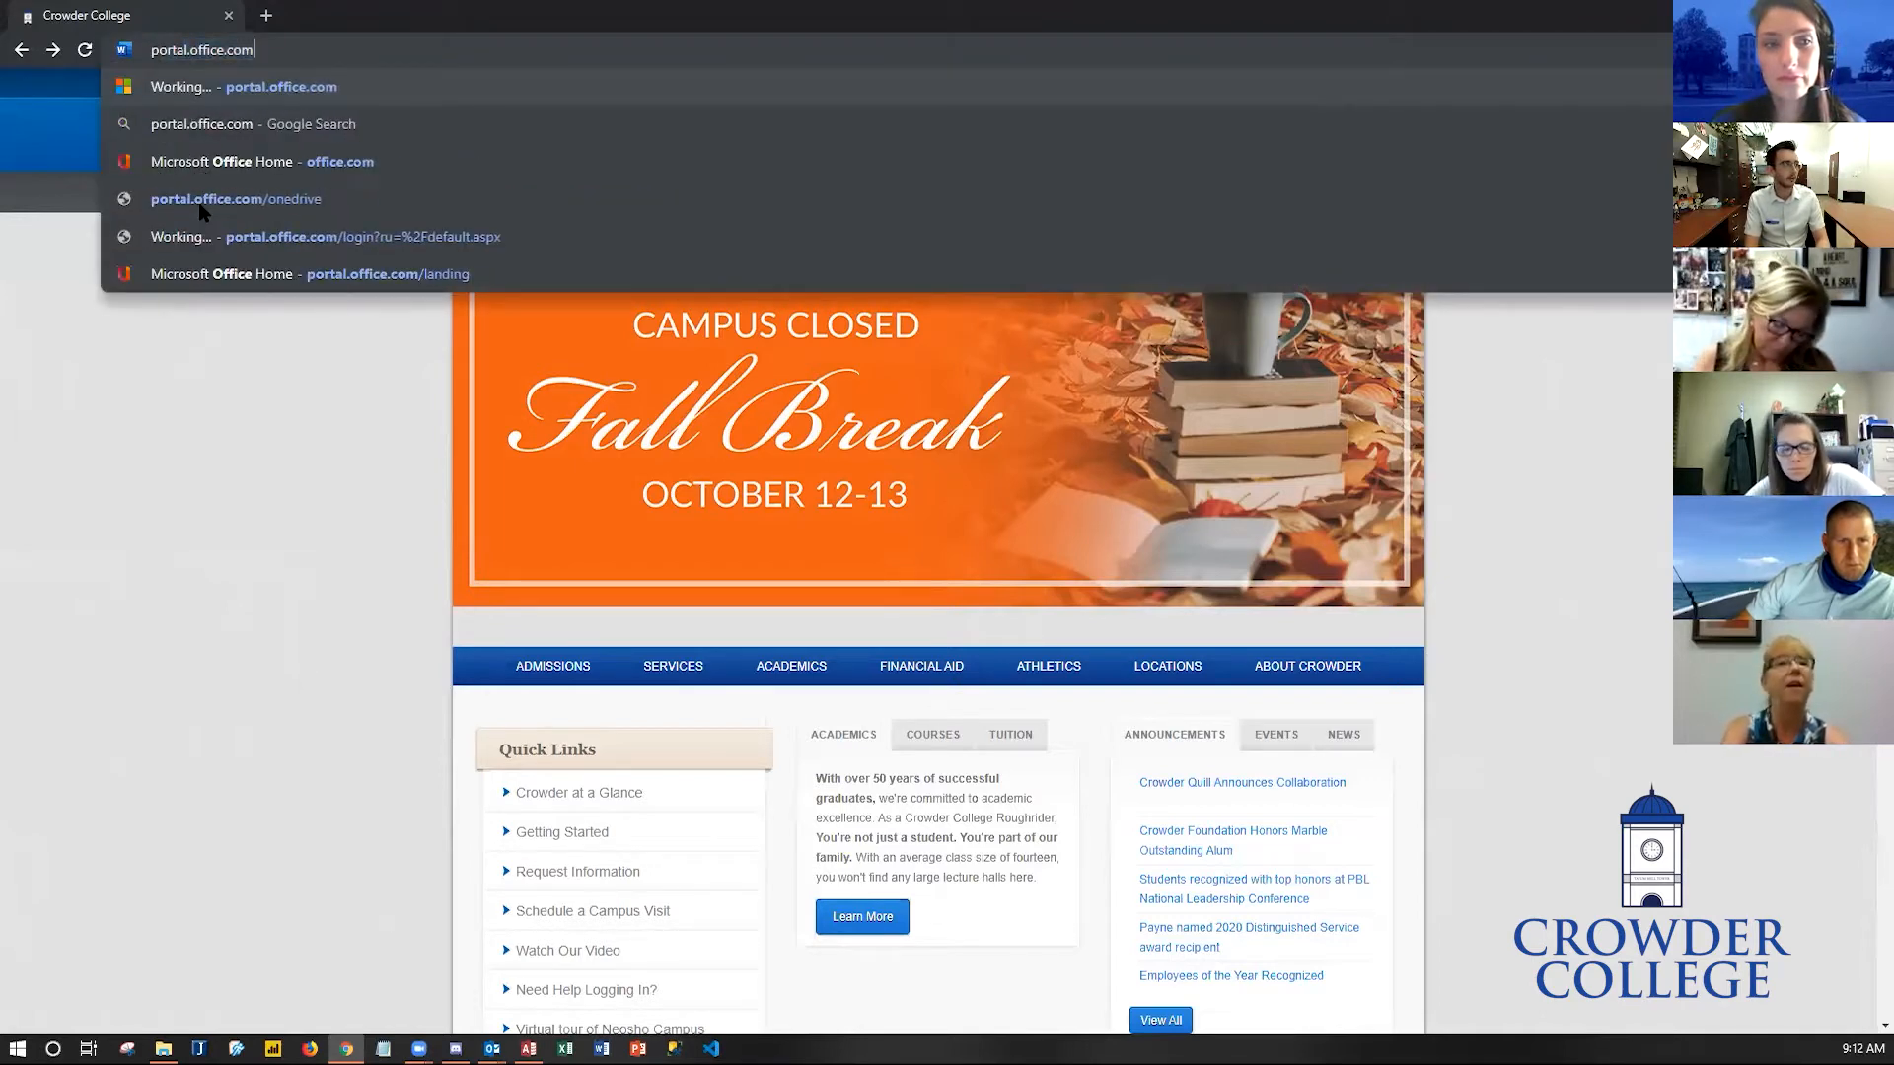
key(ctrl+shift+Left)
key(ctrl+shift+Left)
key(ctrl+shift+Left)
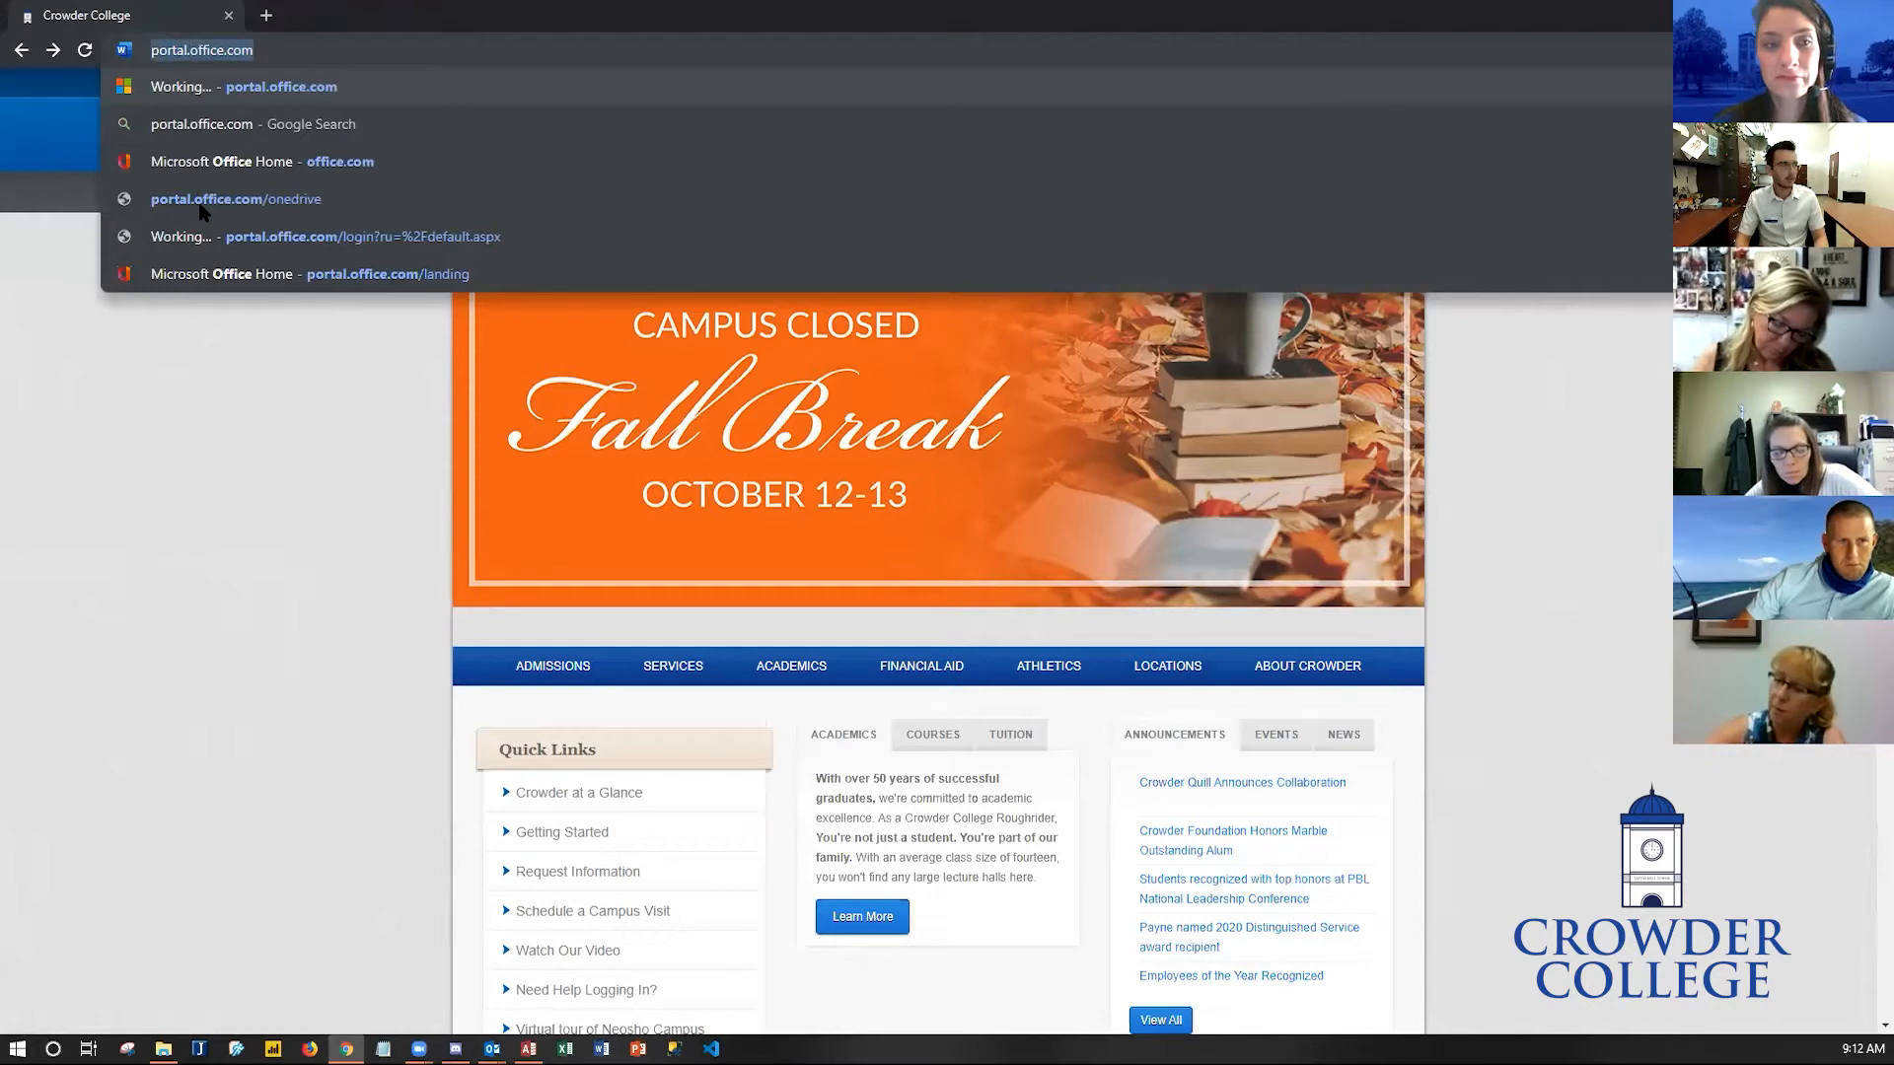
key(Return)
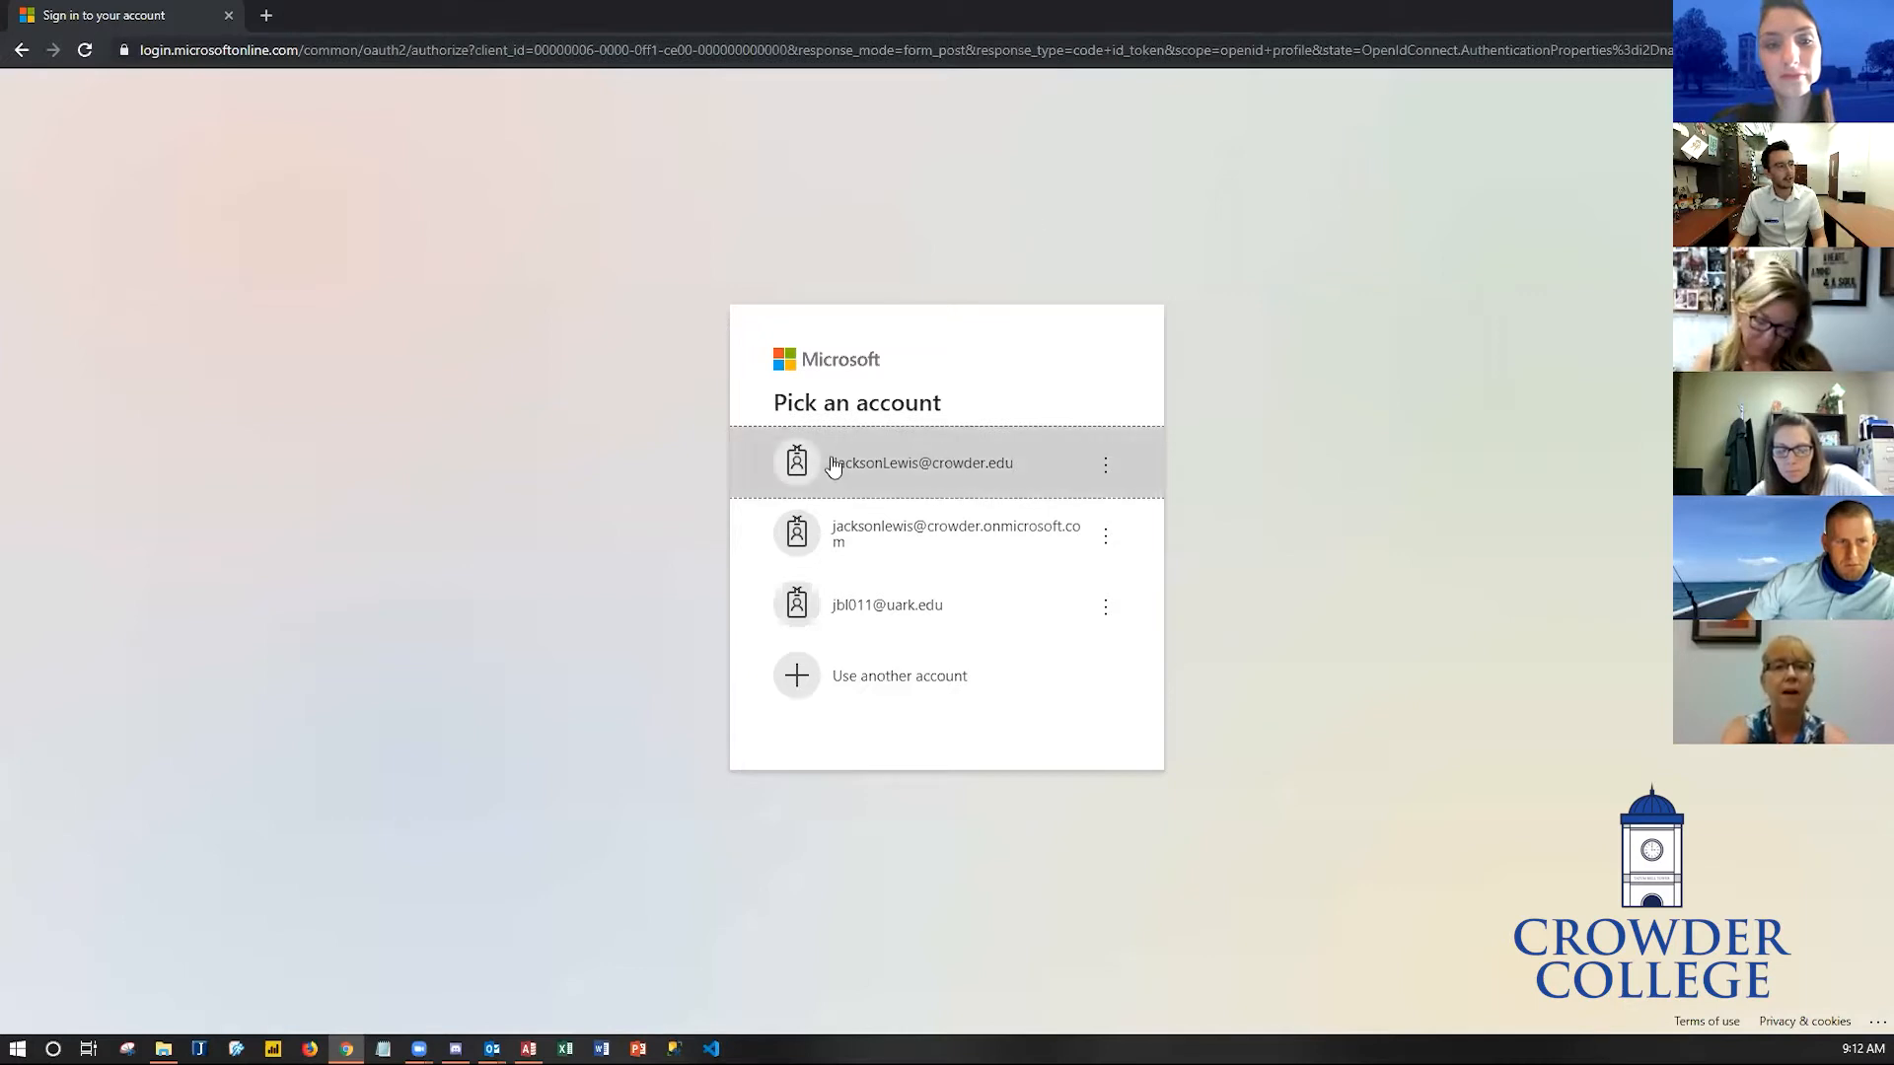
- Sign in with the college Microsoft account, entering its password, and choose to stay signed in
click(962, 467)
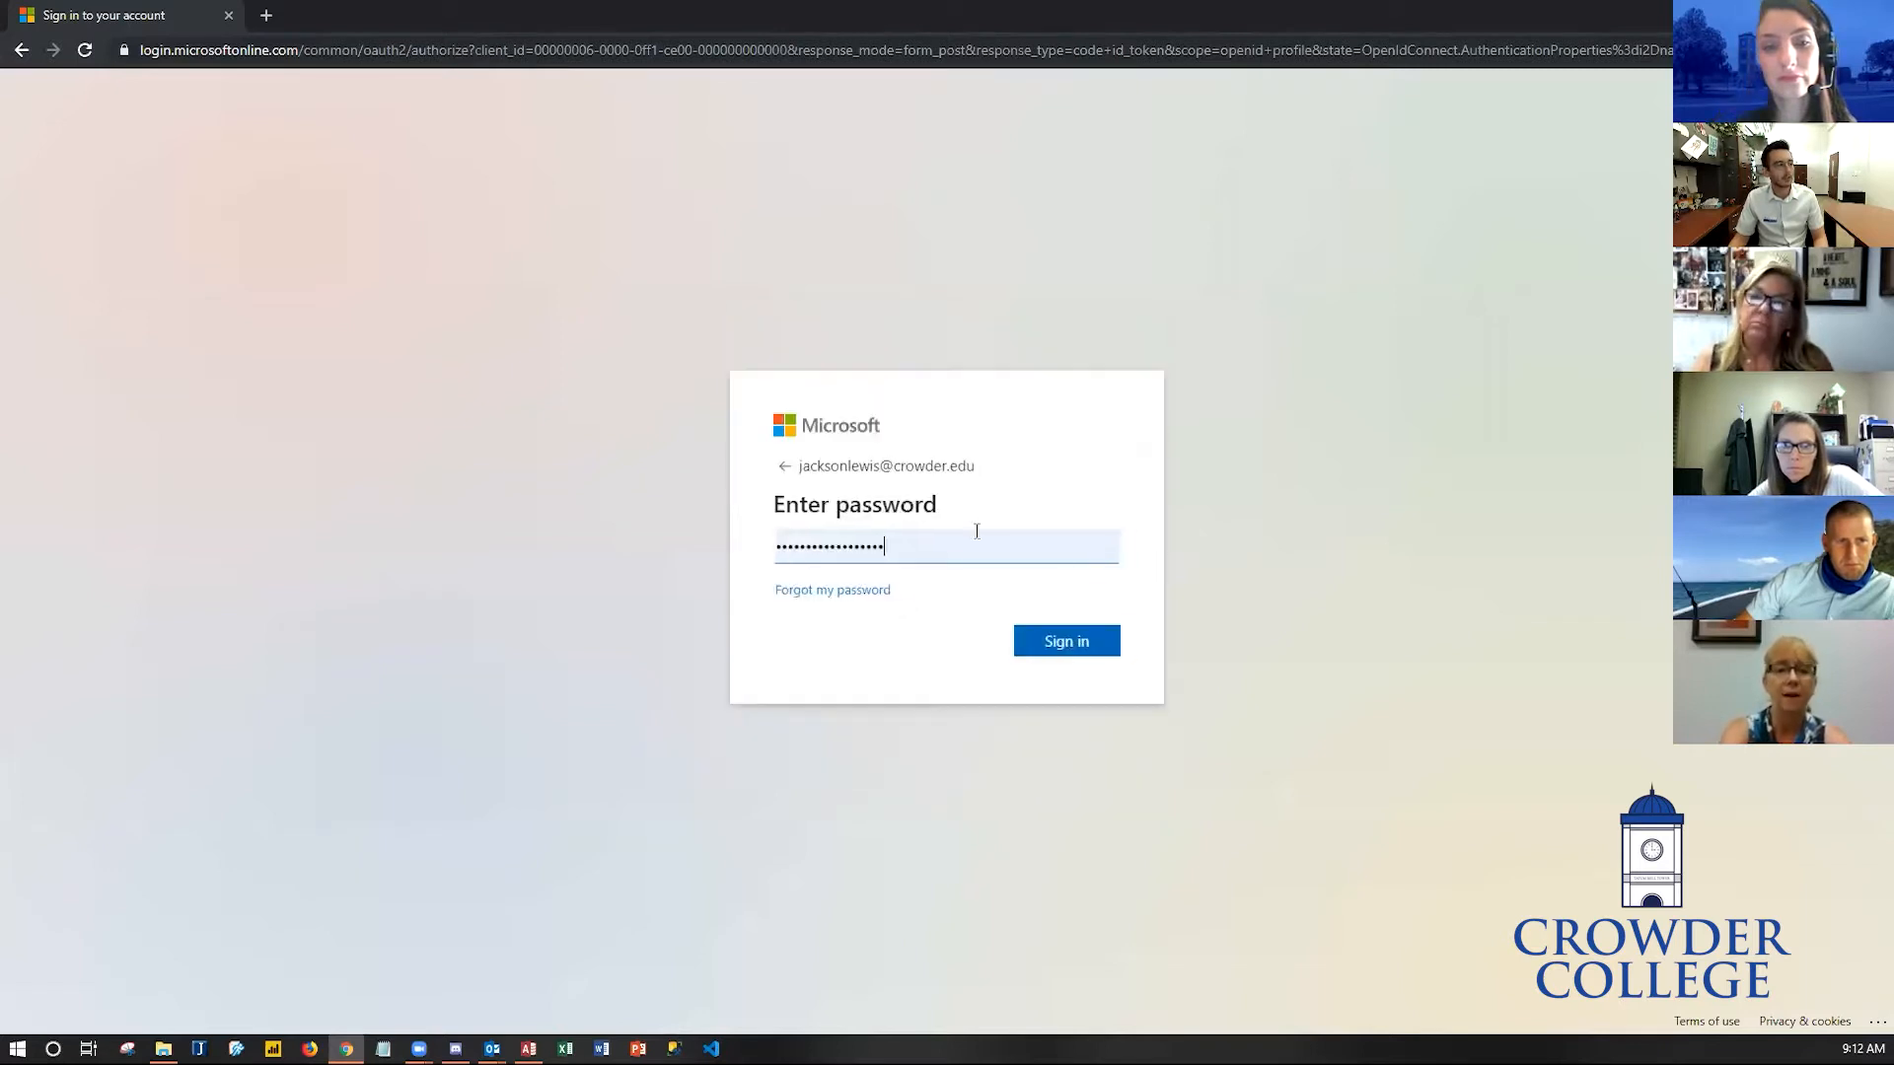
click(1070, 651)
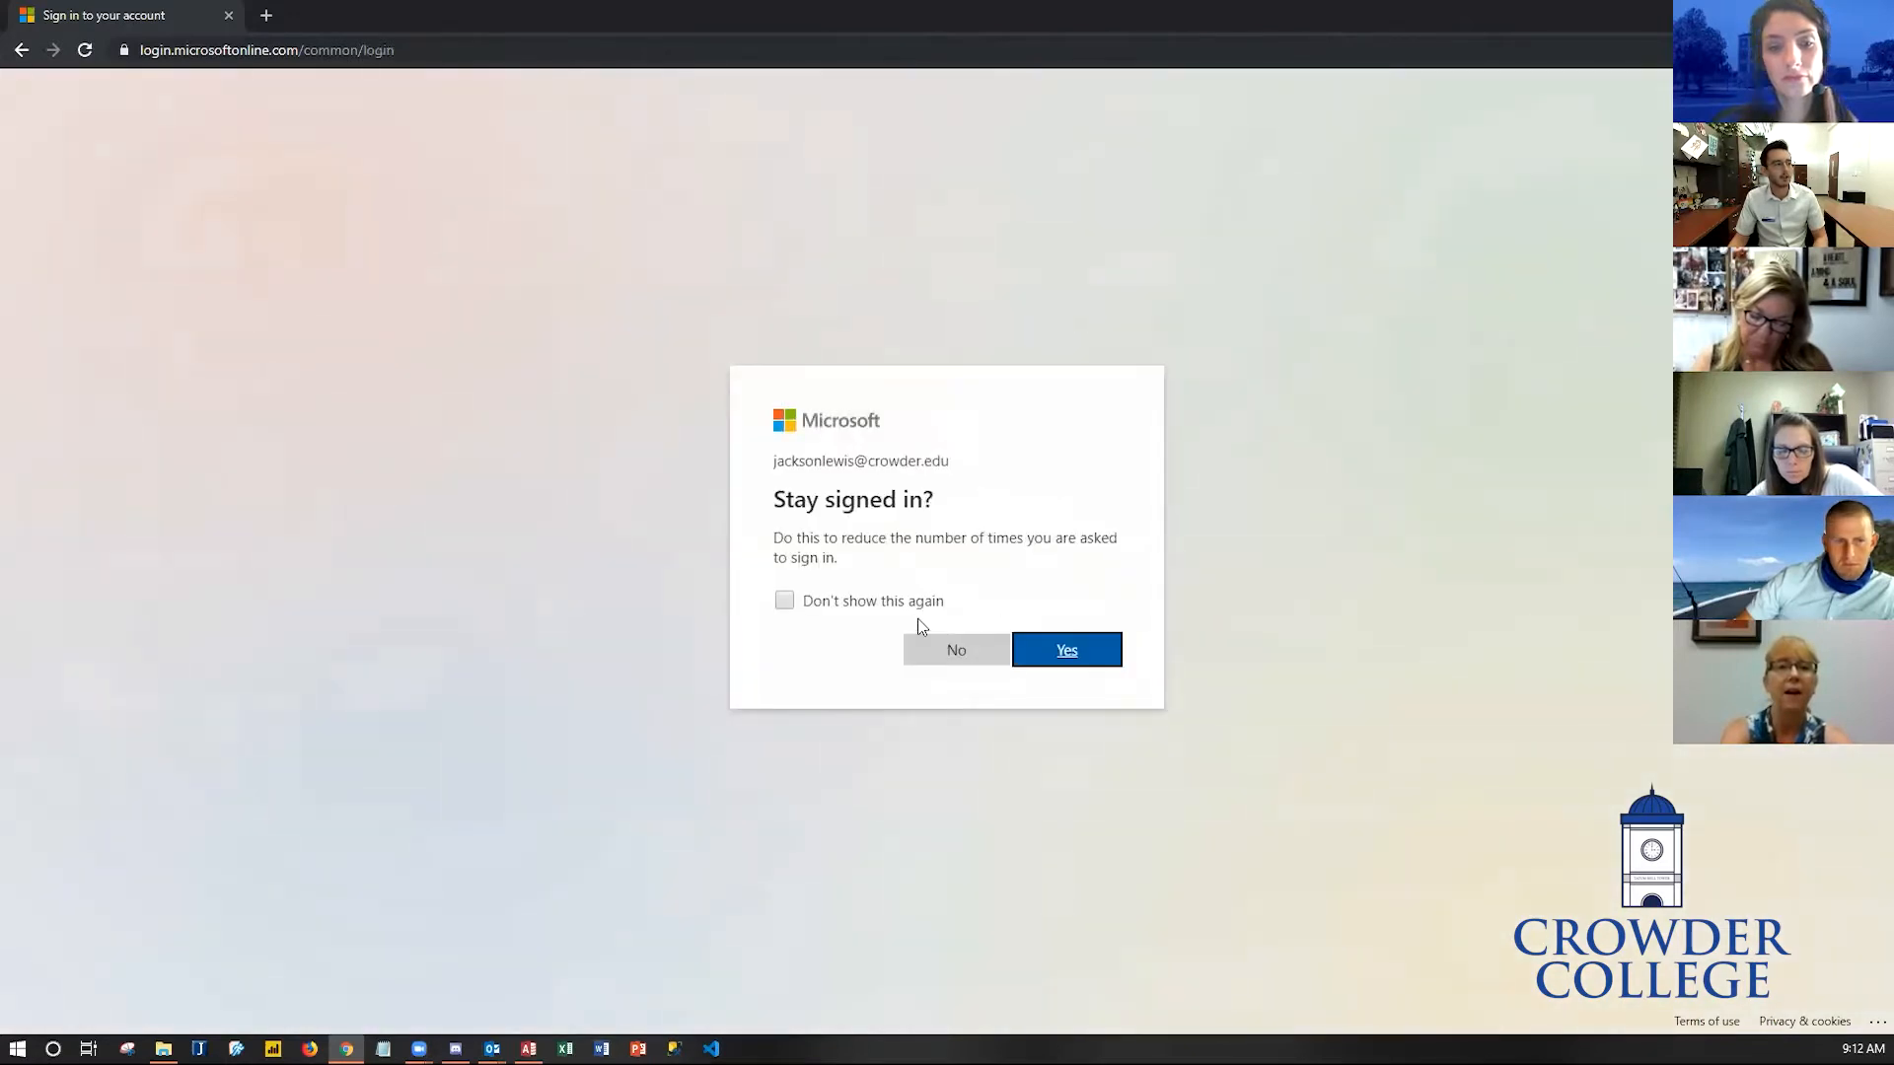
click(1047, 652)
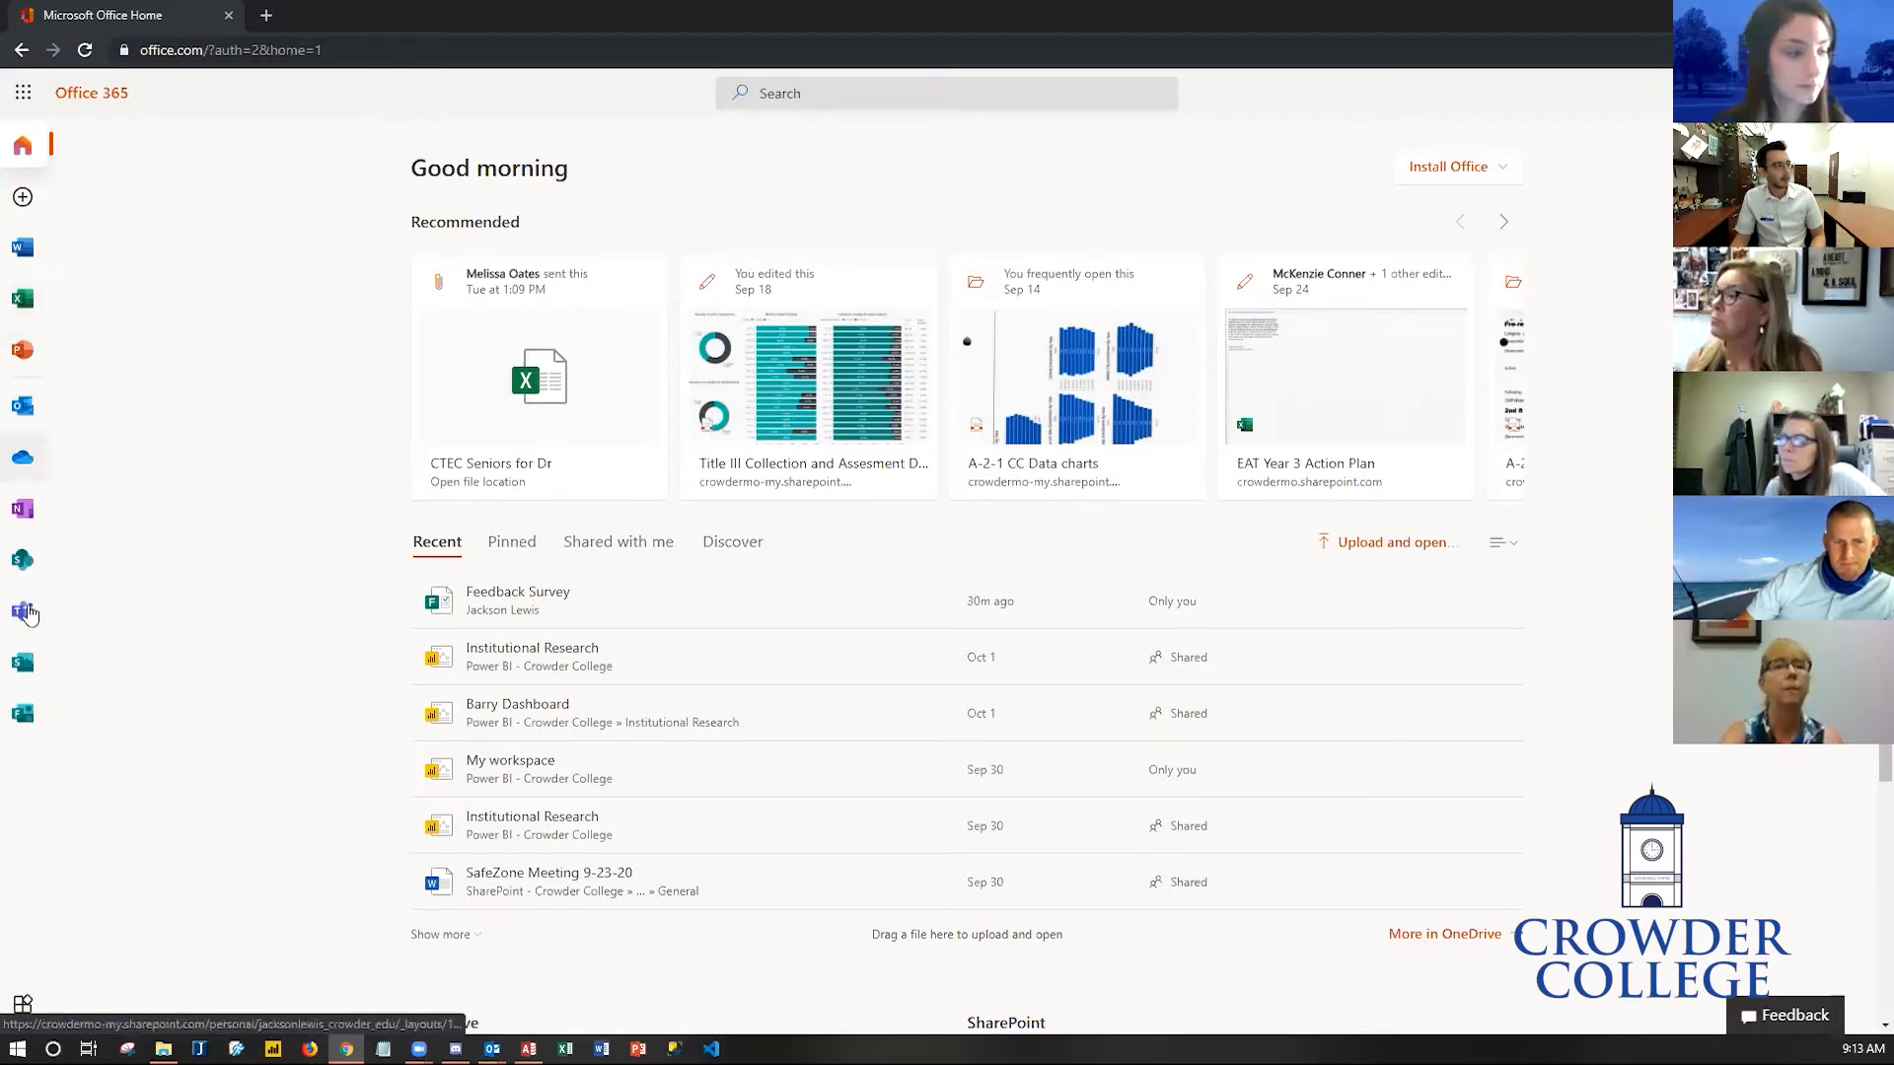
- Open Forms from the list of all Office 365 apps
click(21, 1005)
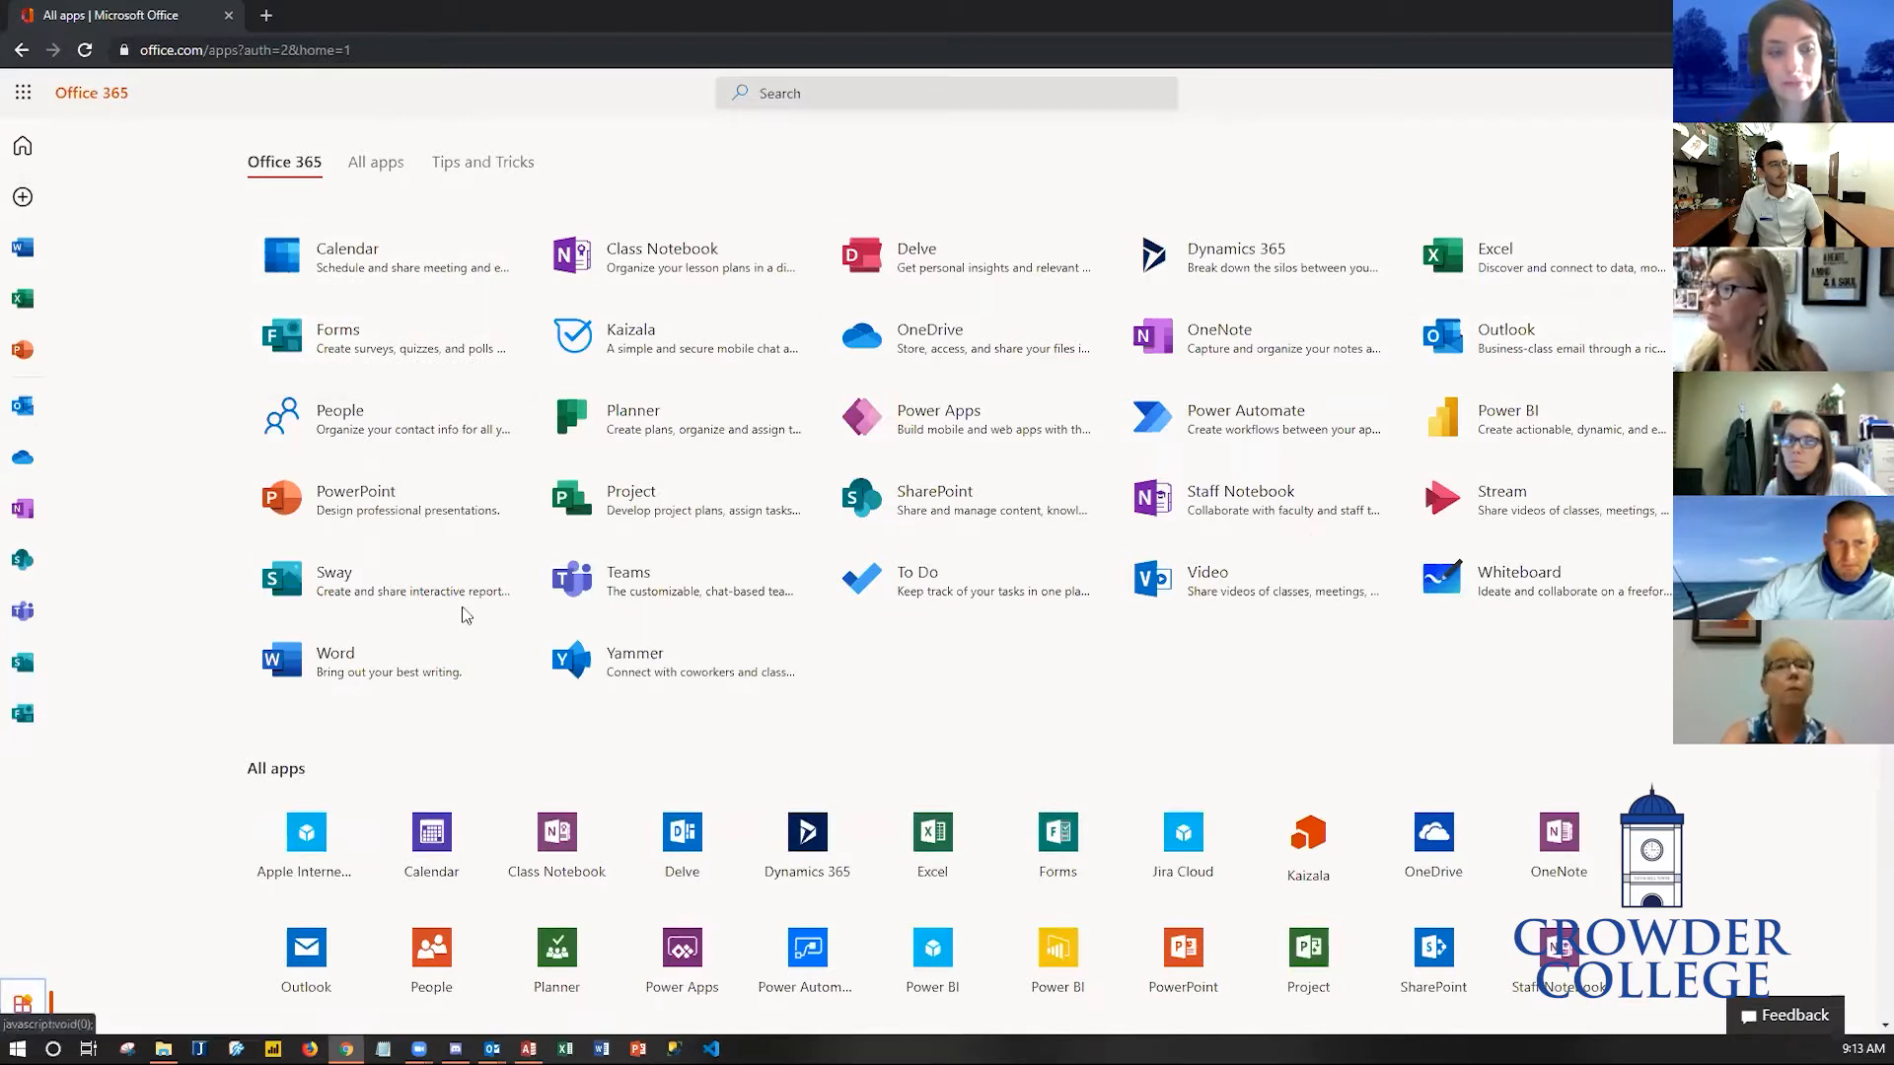
click(361, 355)
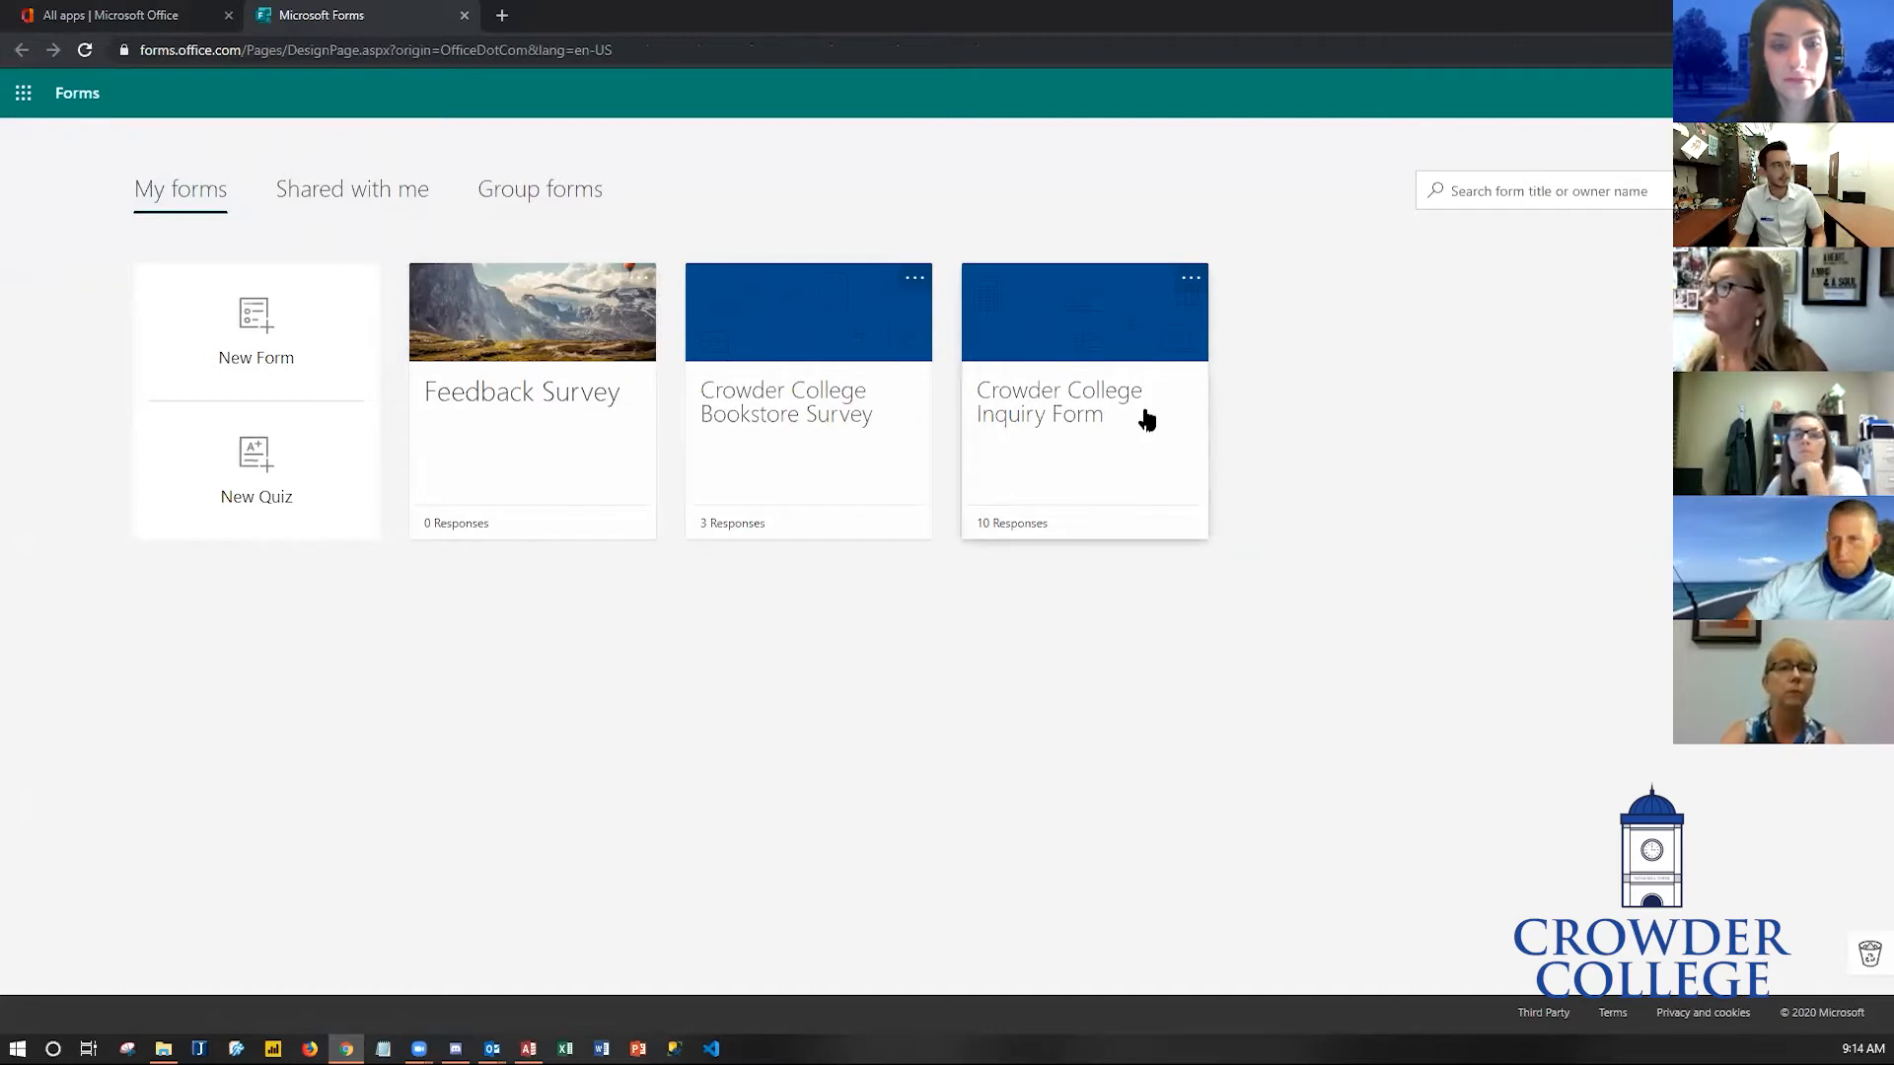
- Browse the Shared with me and Group forms sections, then return to My forms
click(397, 191)
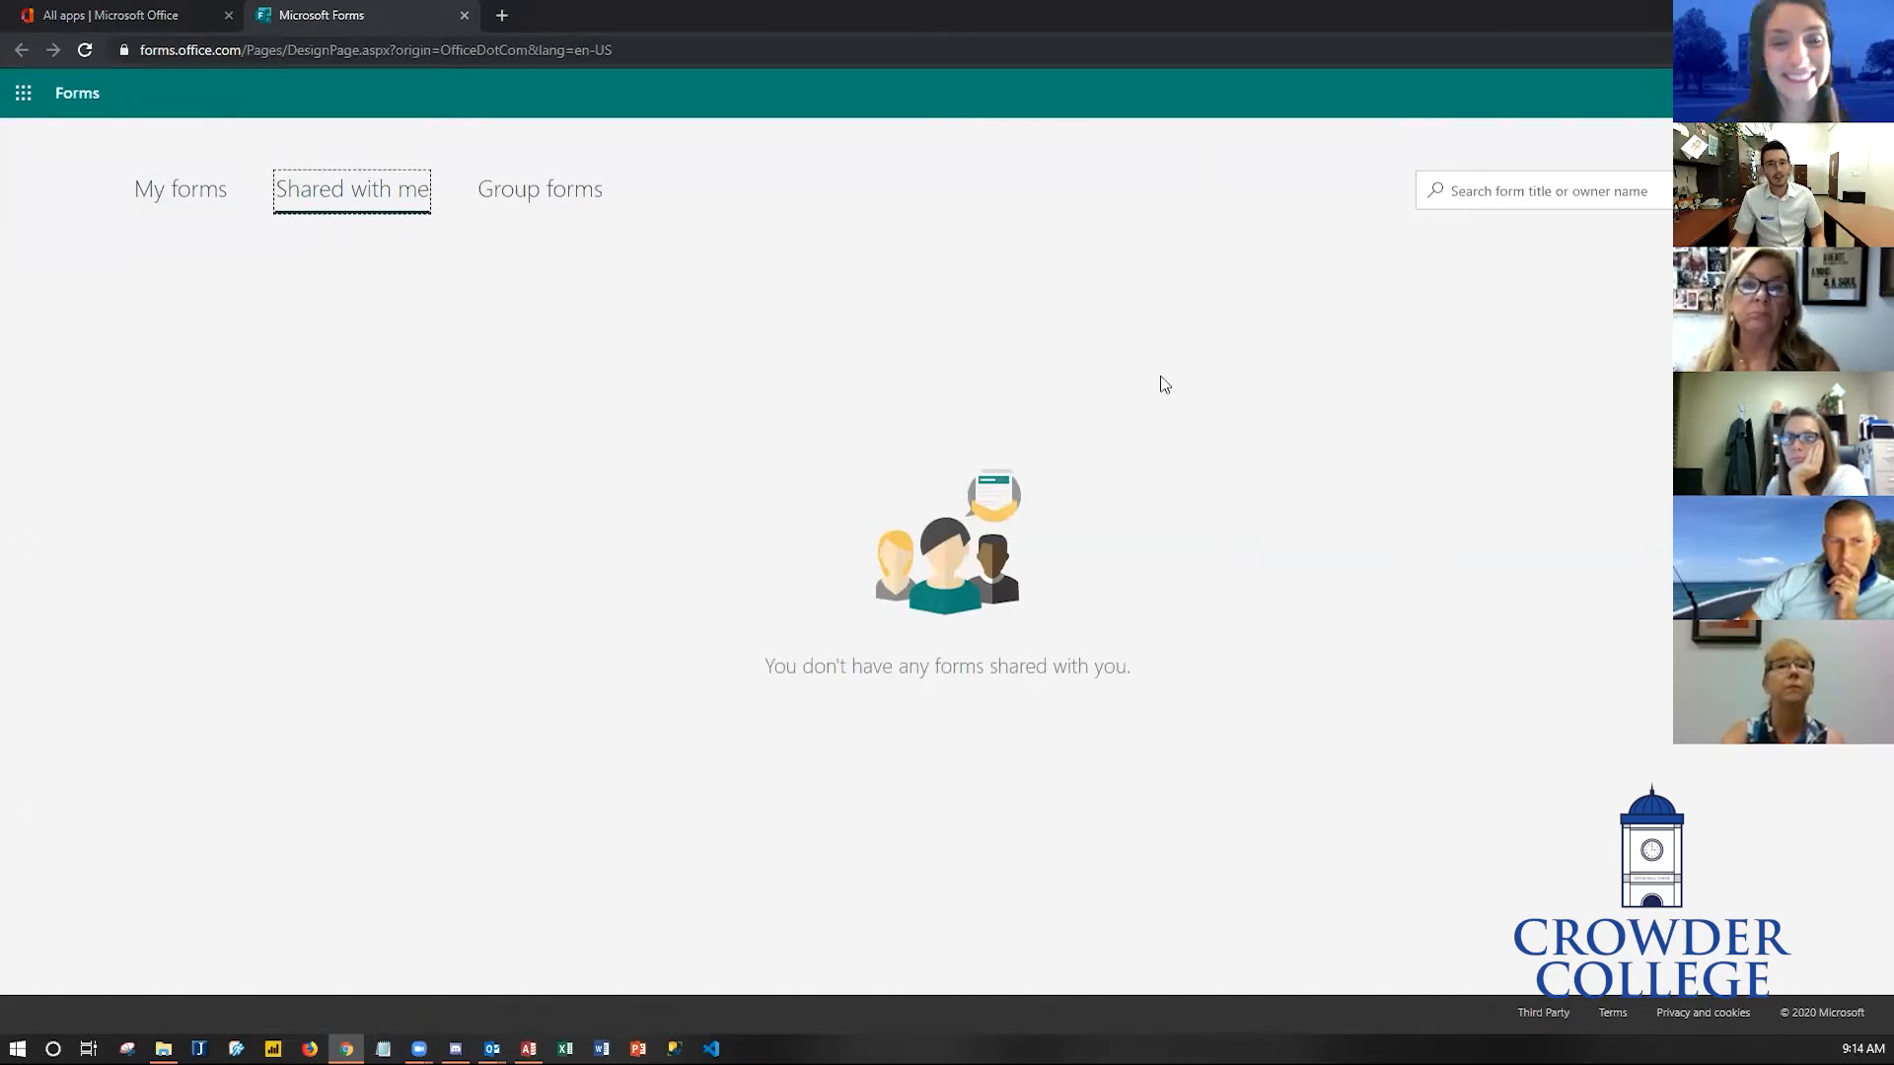
click(498, 212)
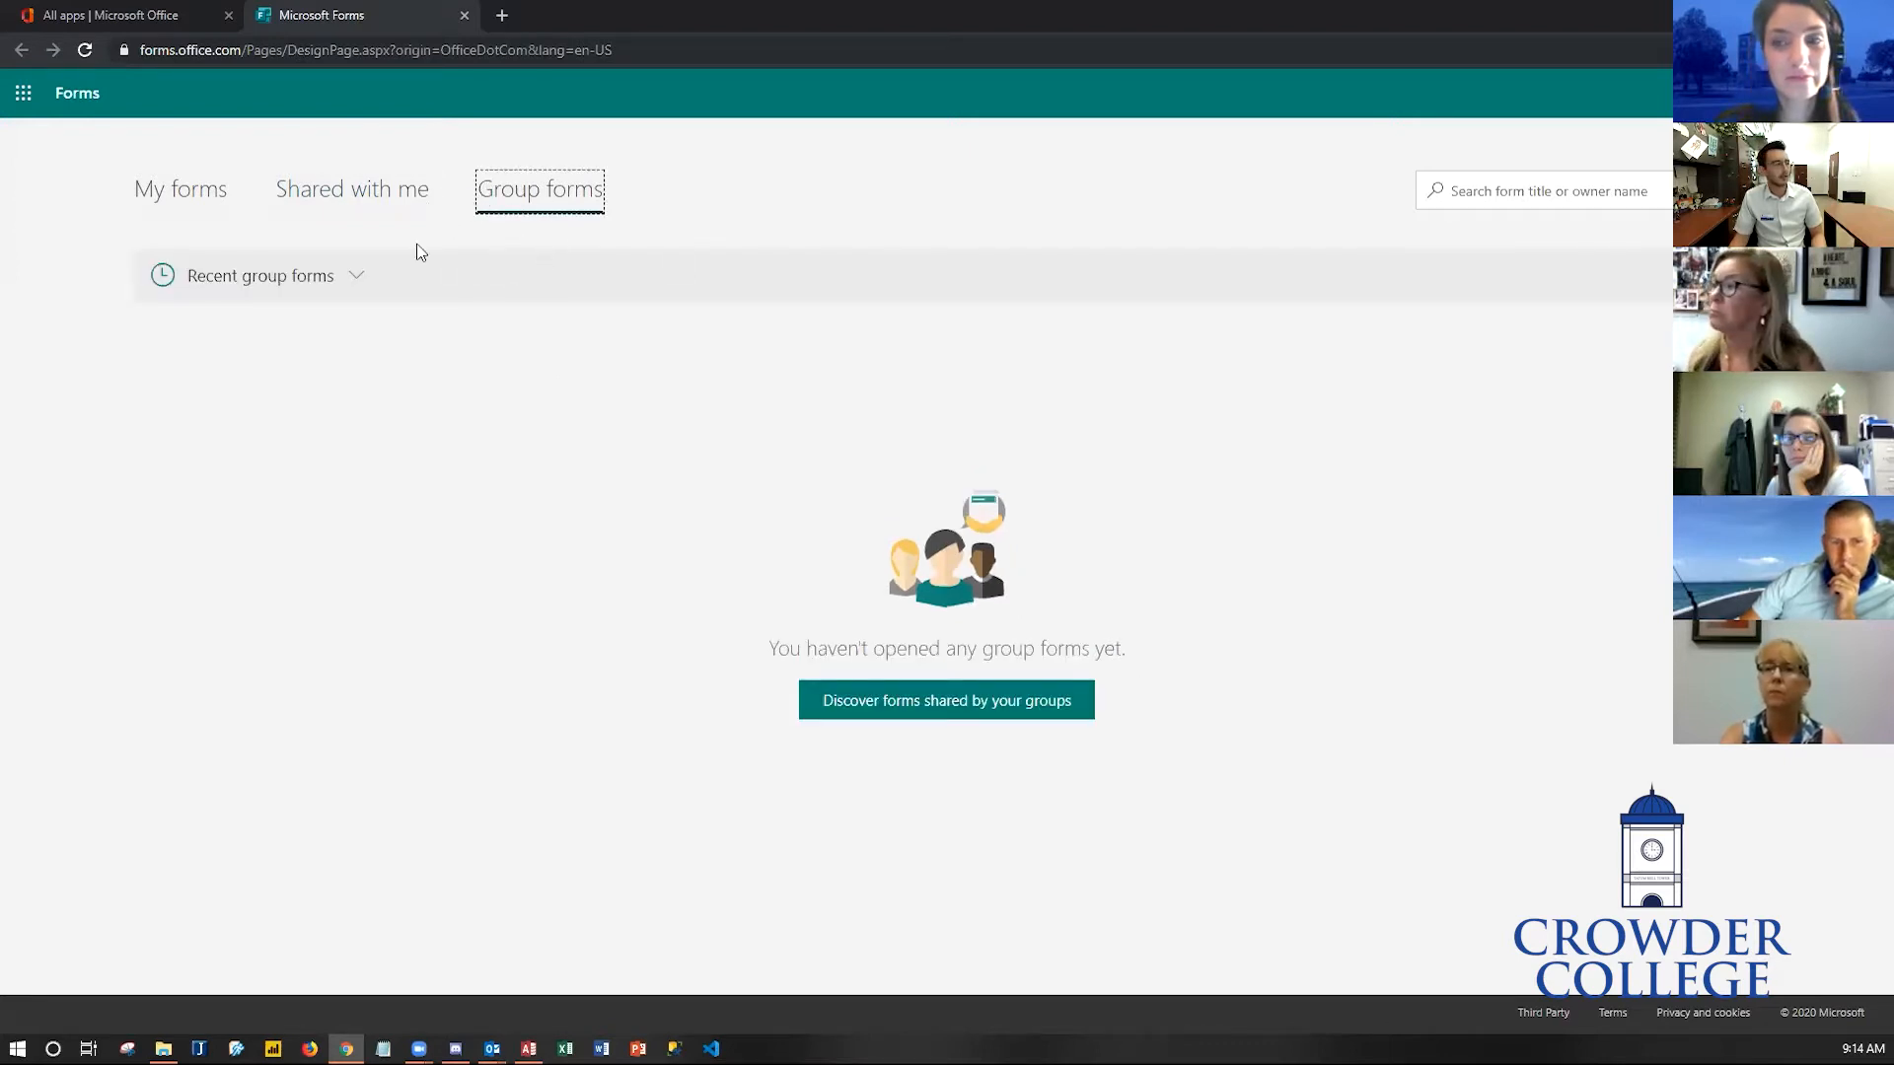
click(183, 202)
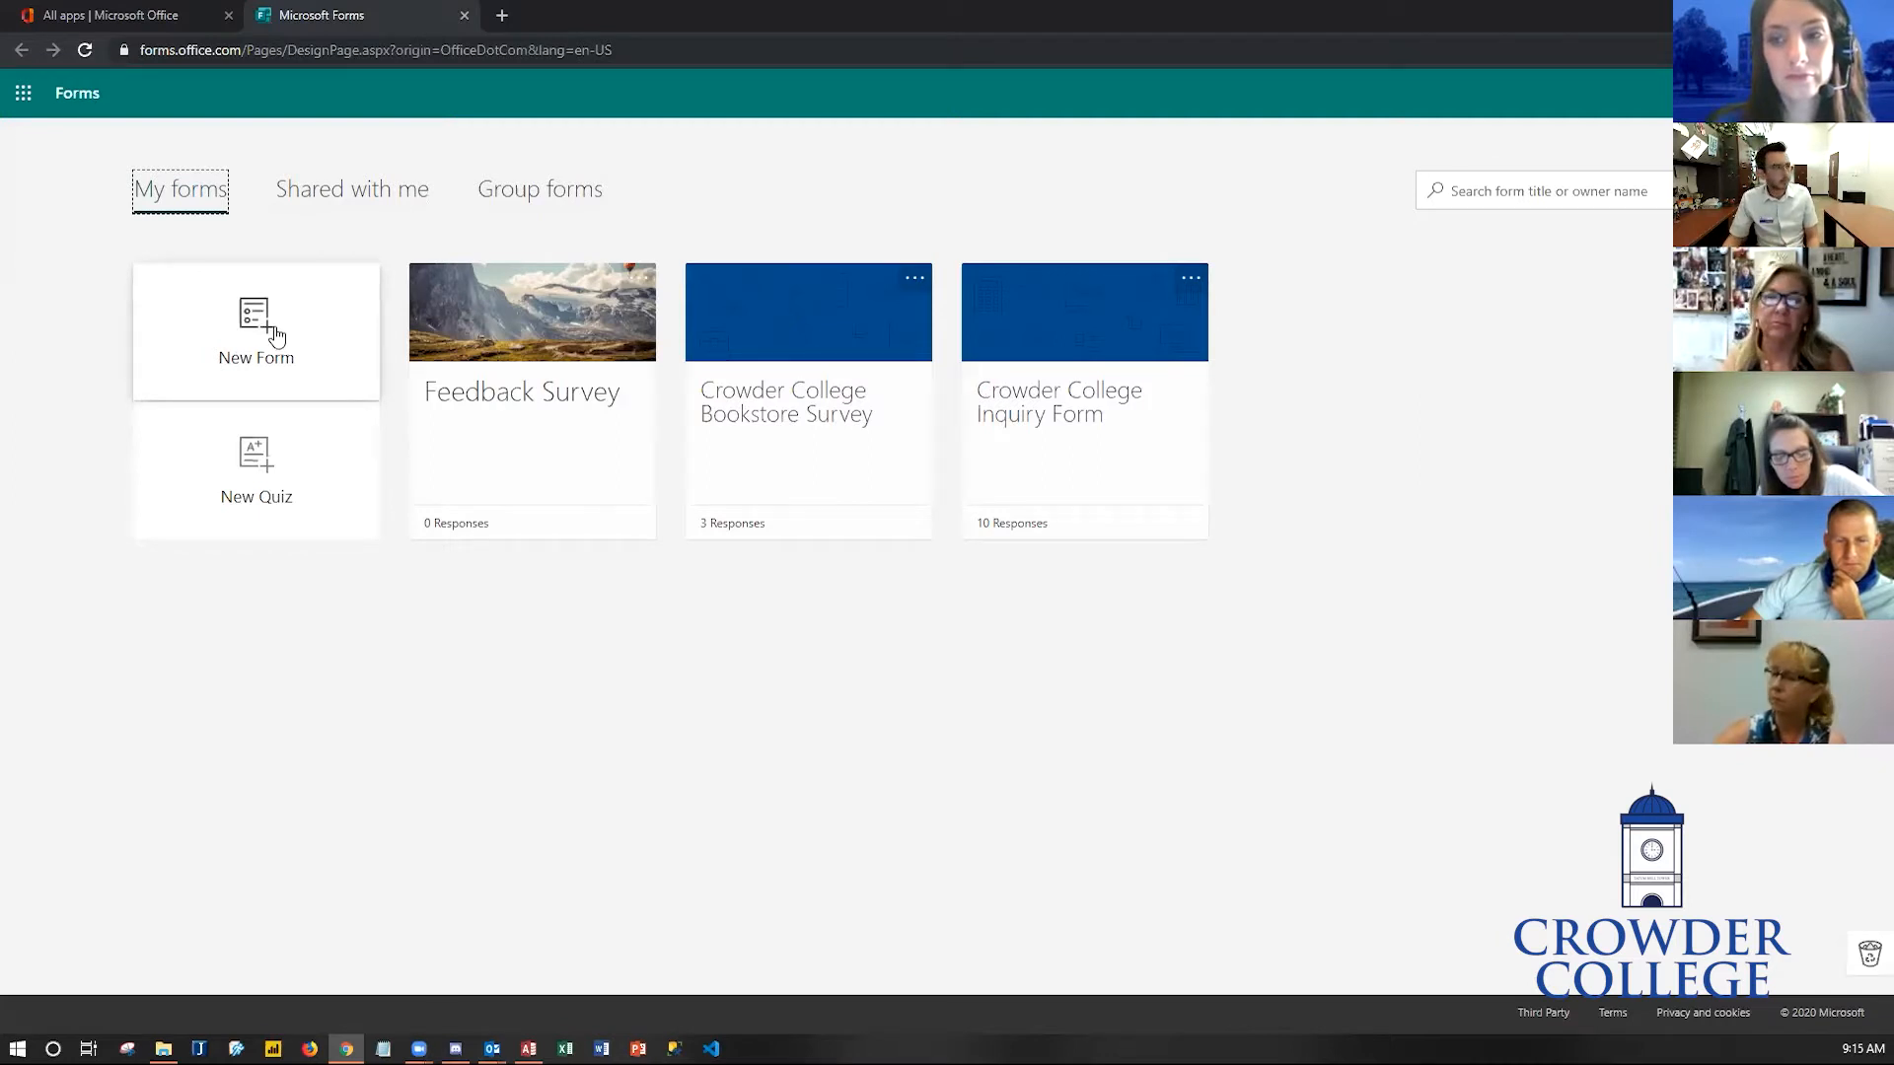
- Create a new form and title it Feedback Survey
click(261, 340)
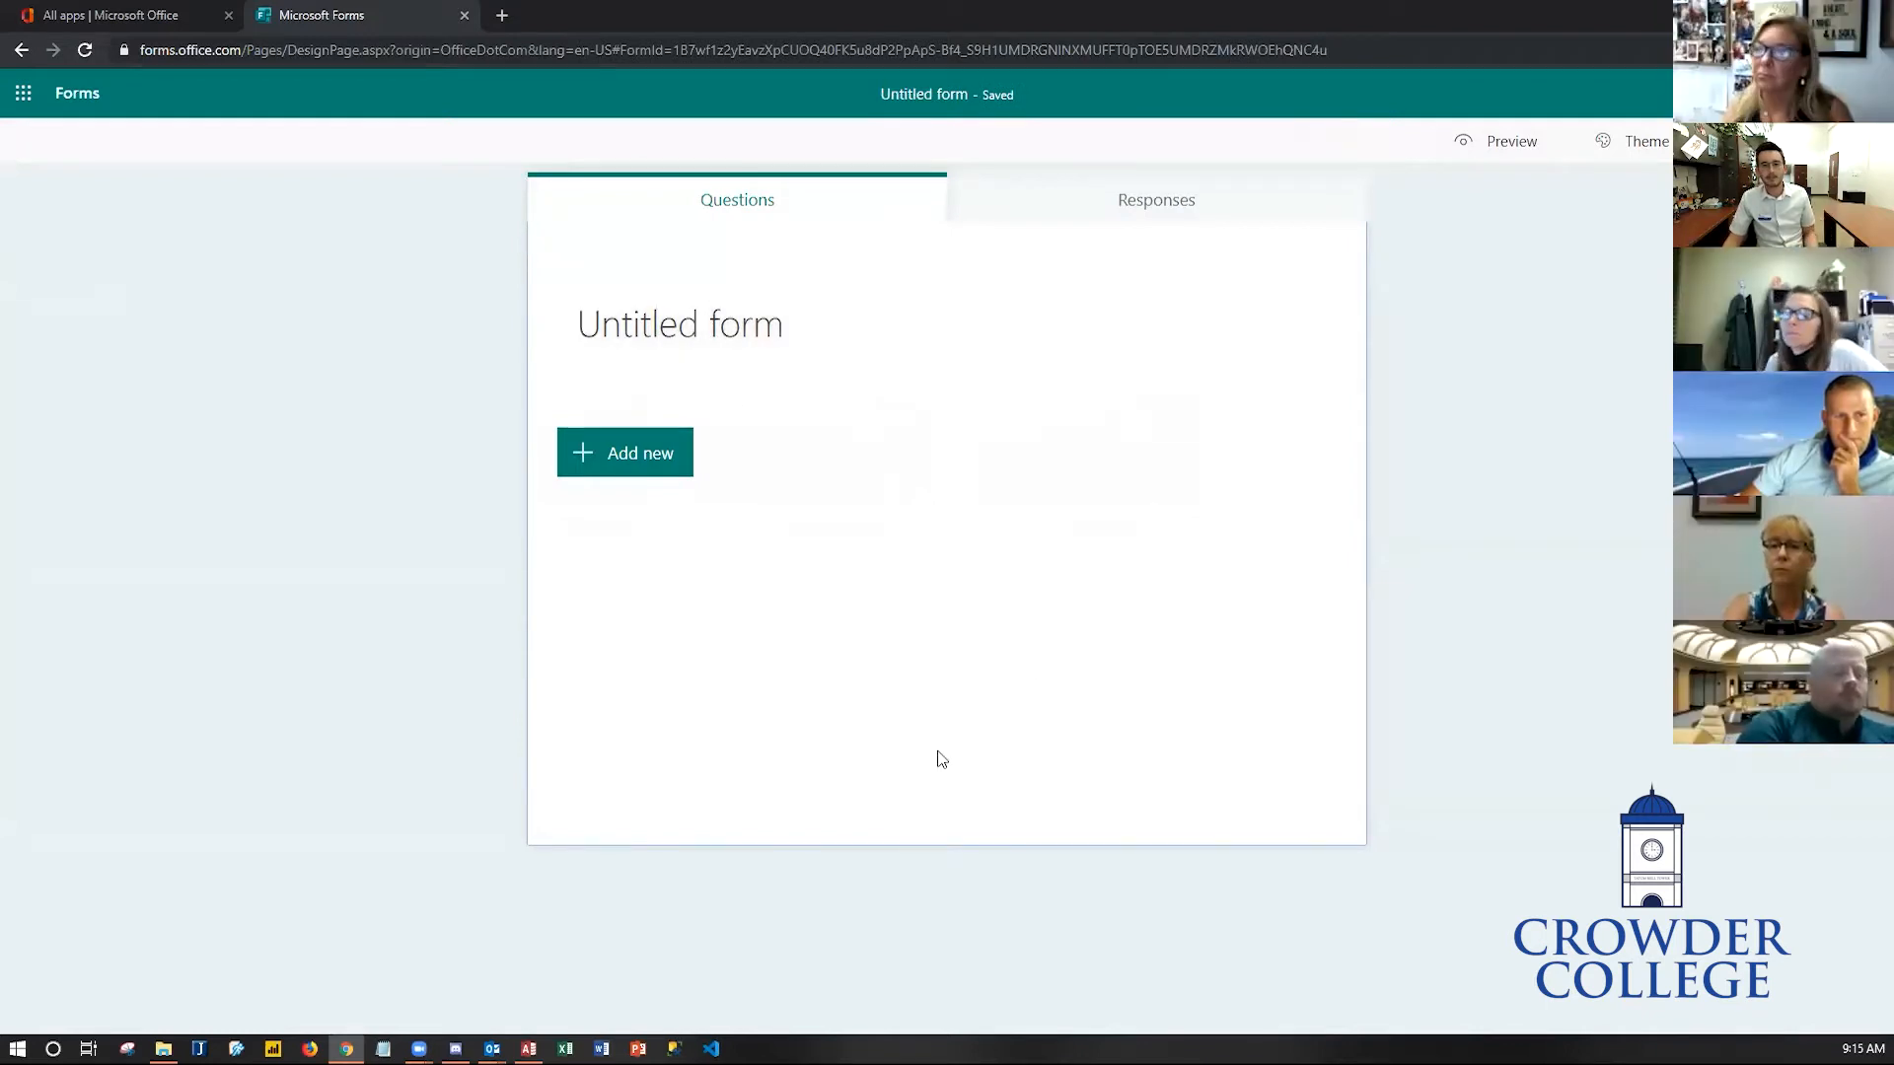
click(783, 334)
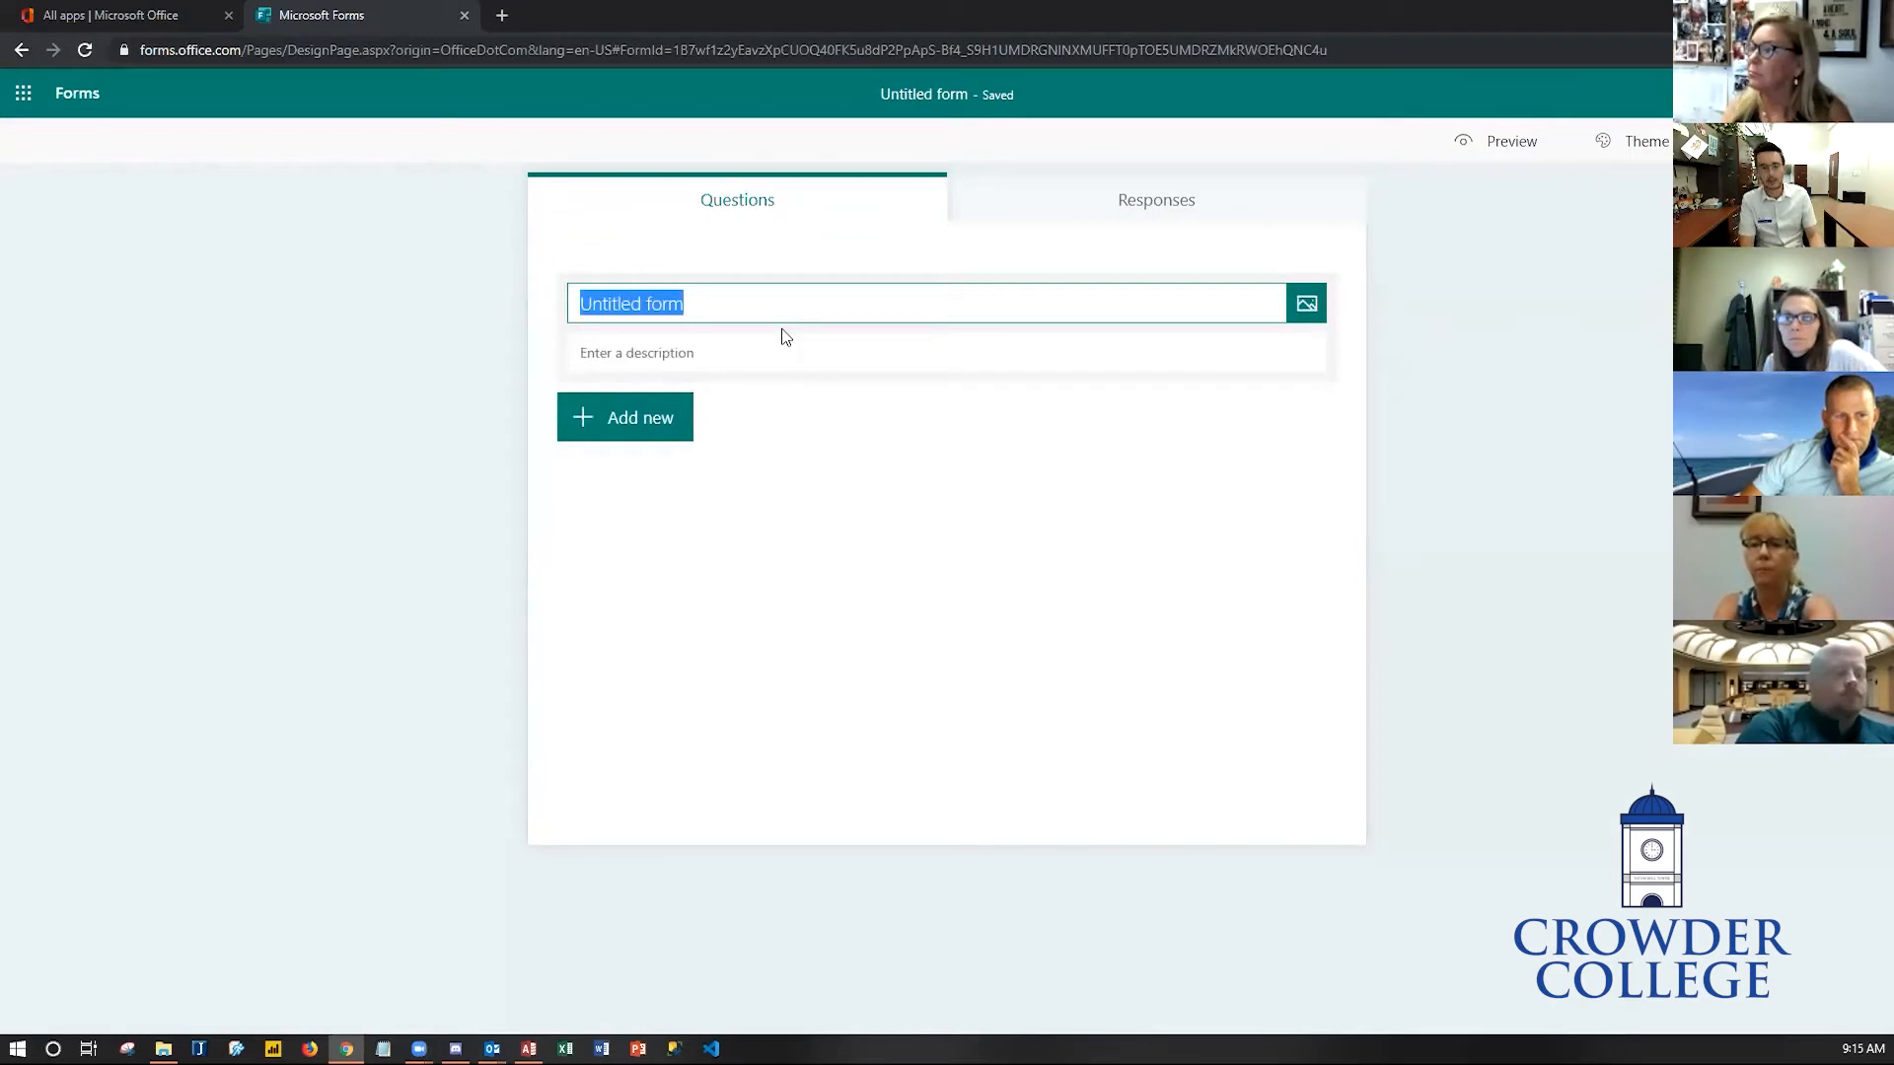
text(Feedback Survey)
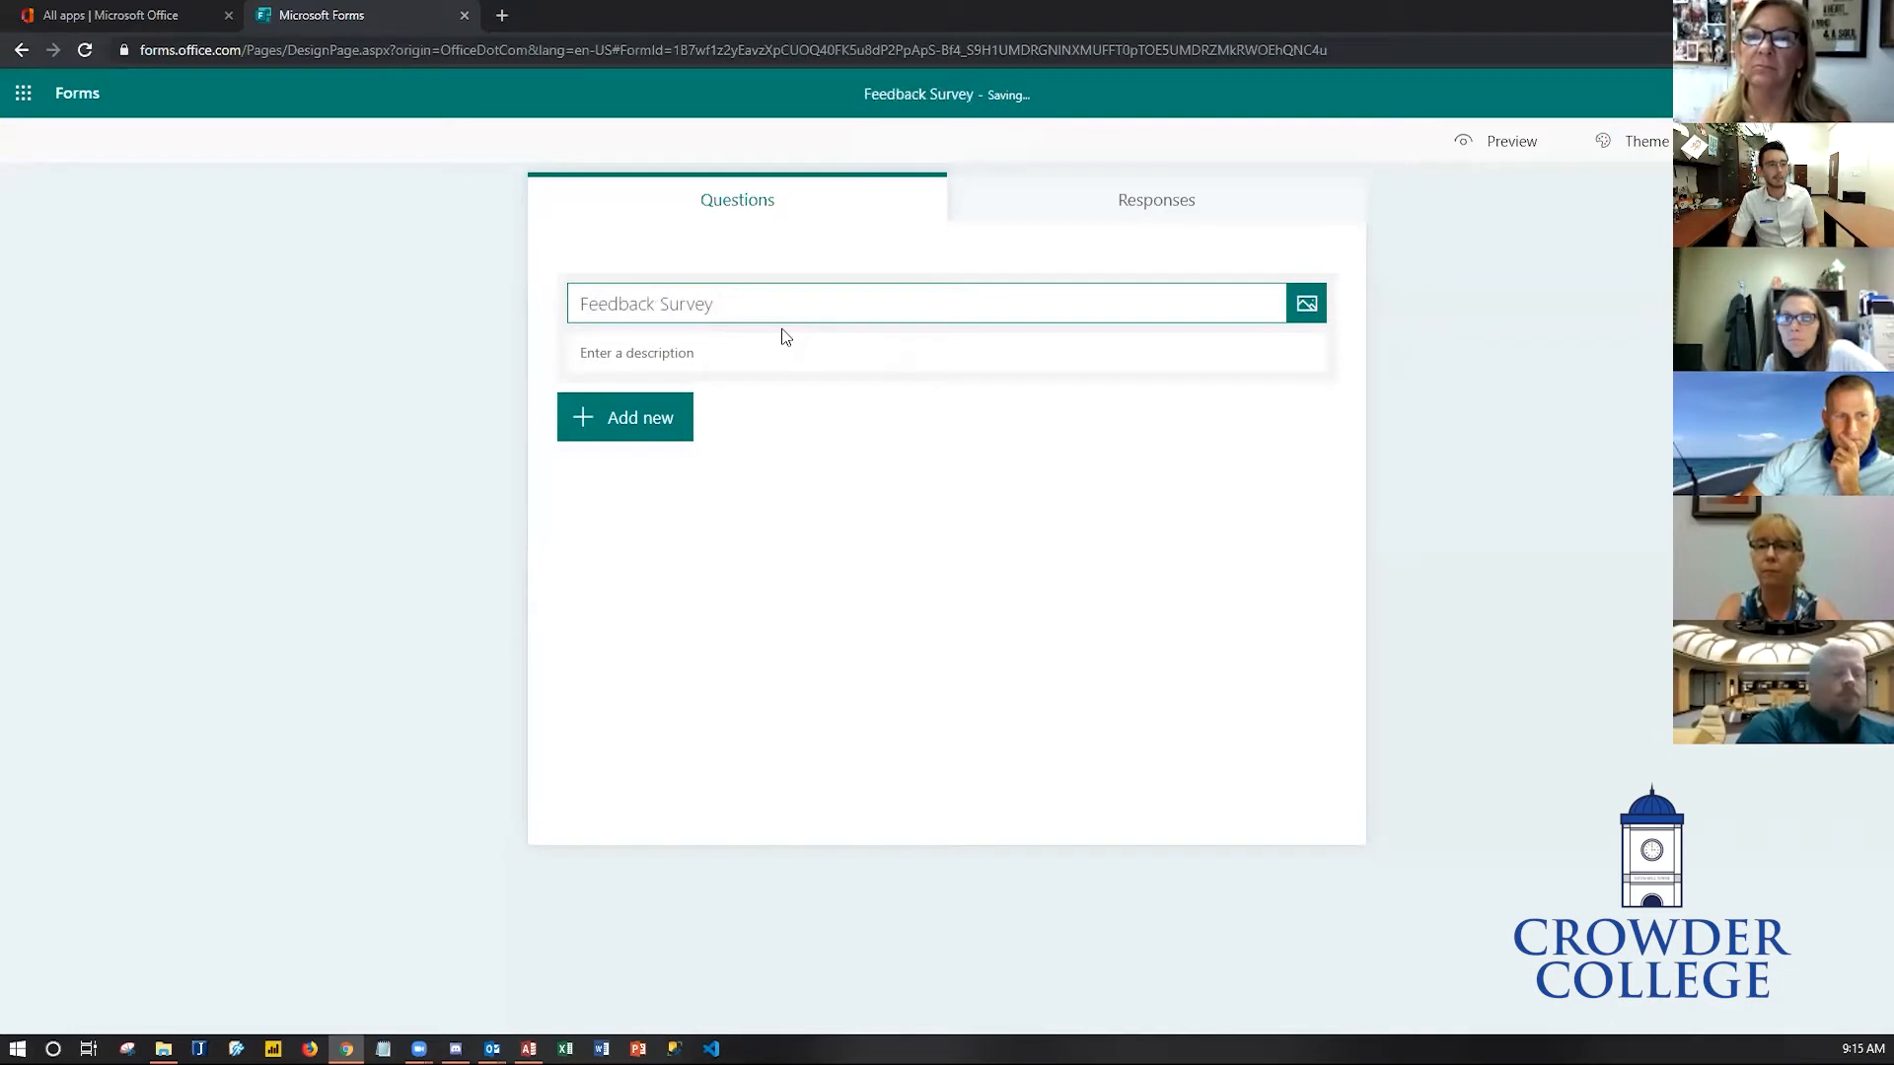
- Open the form title's image picker and choose to upload an image
click(718, 363)
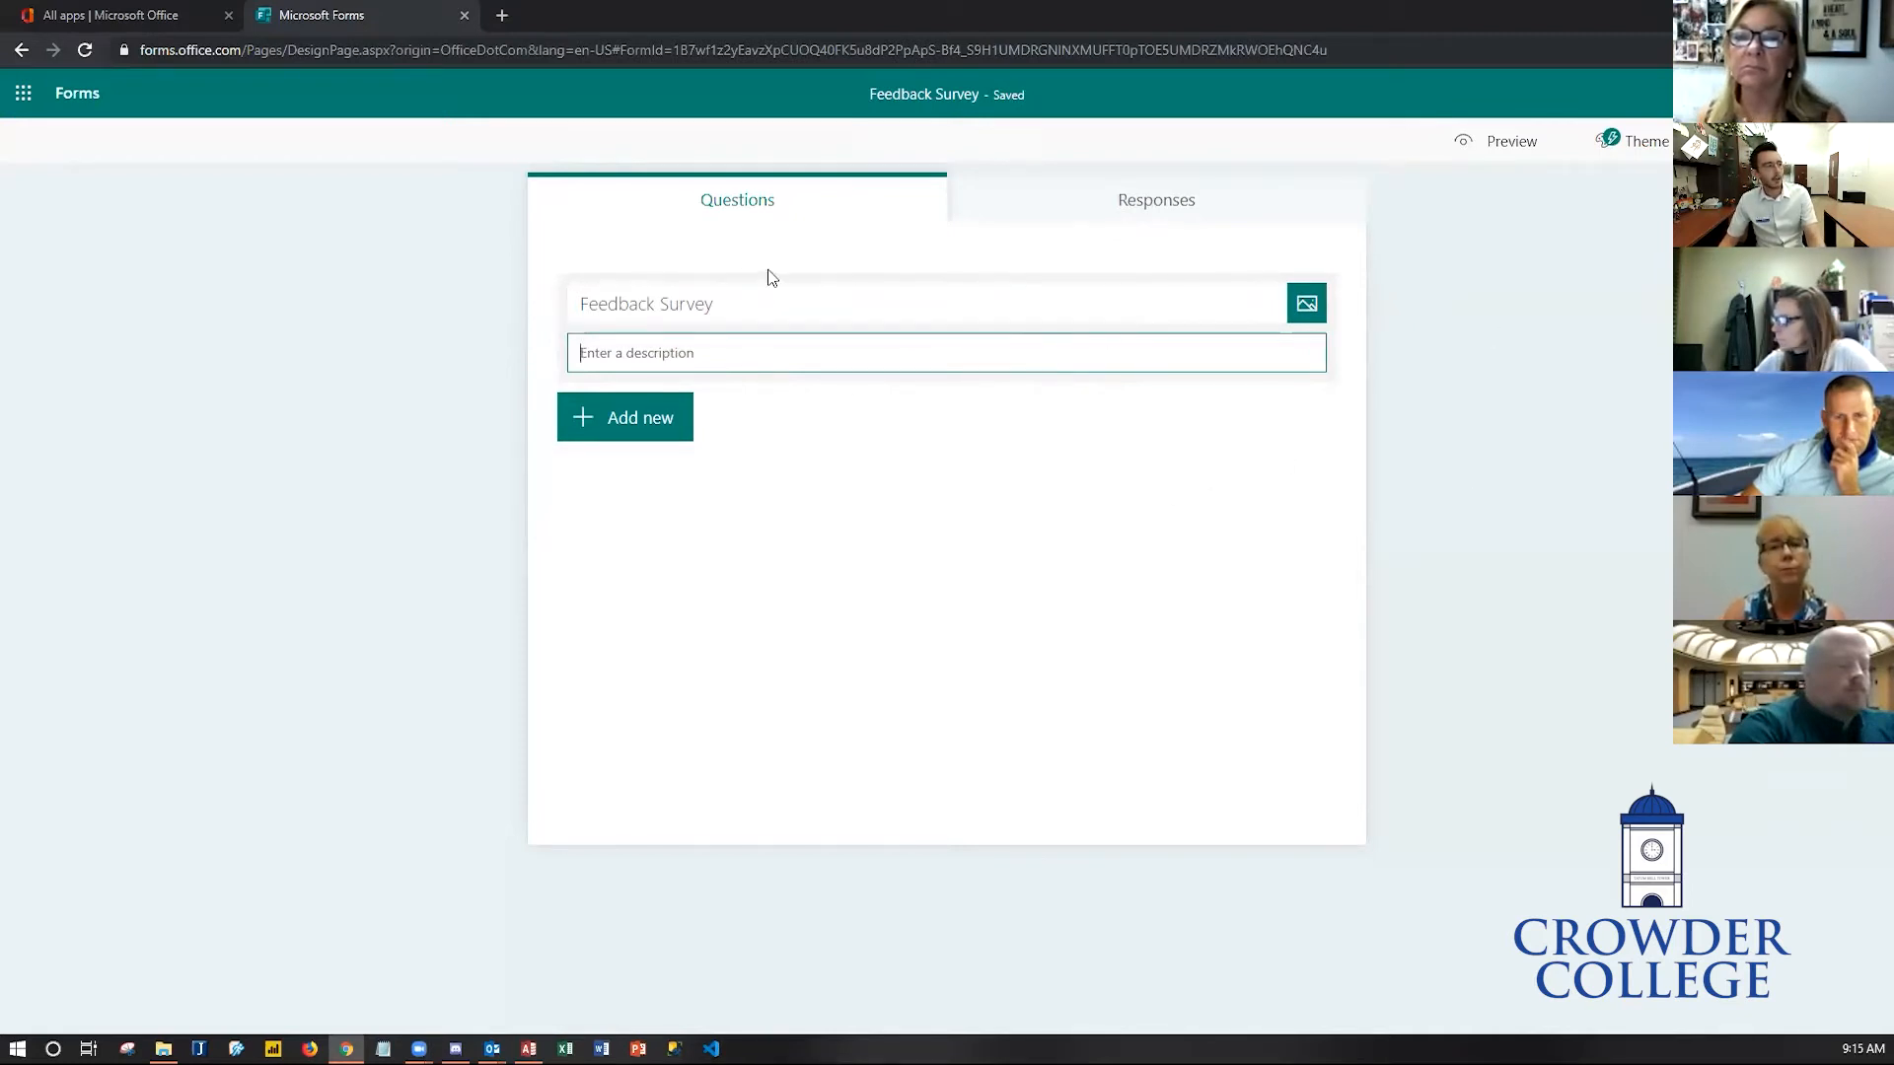
click(1311, 307)
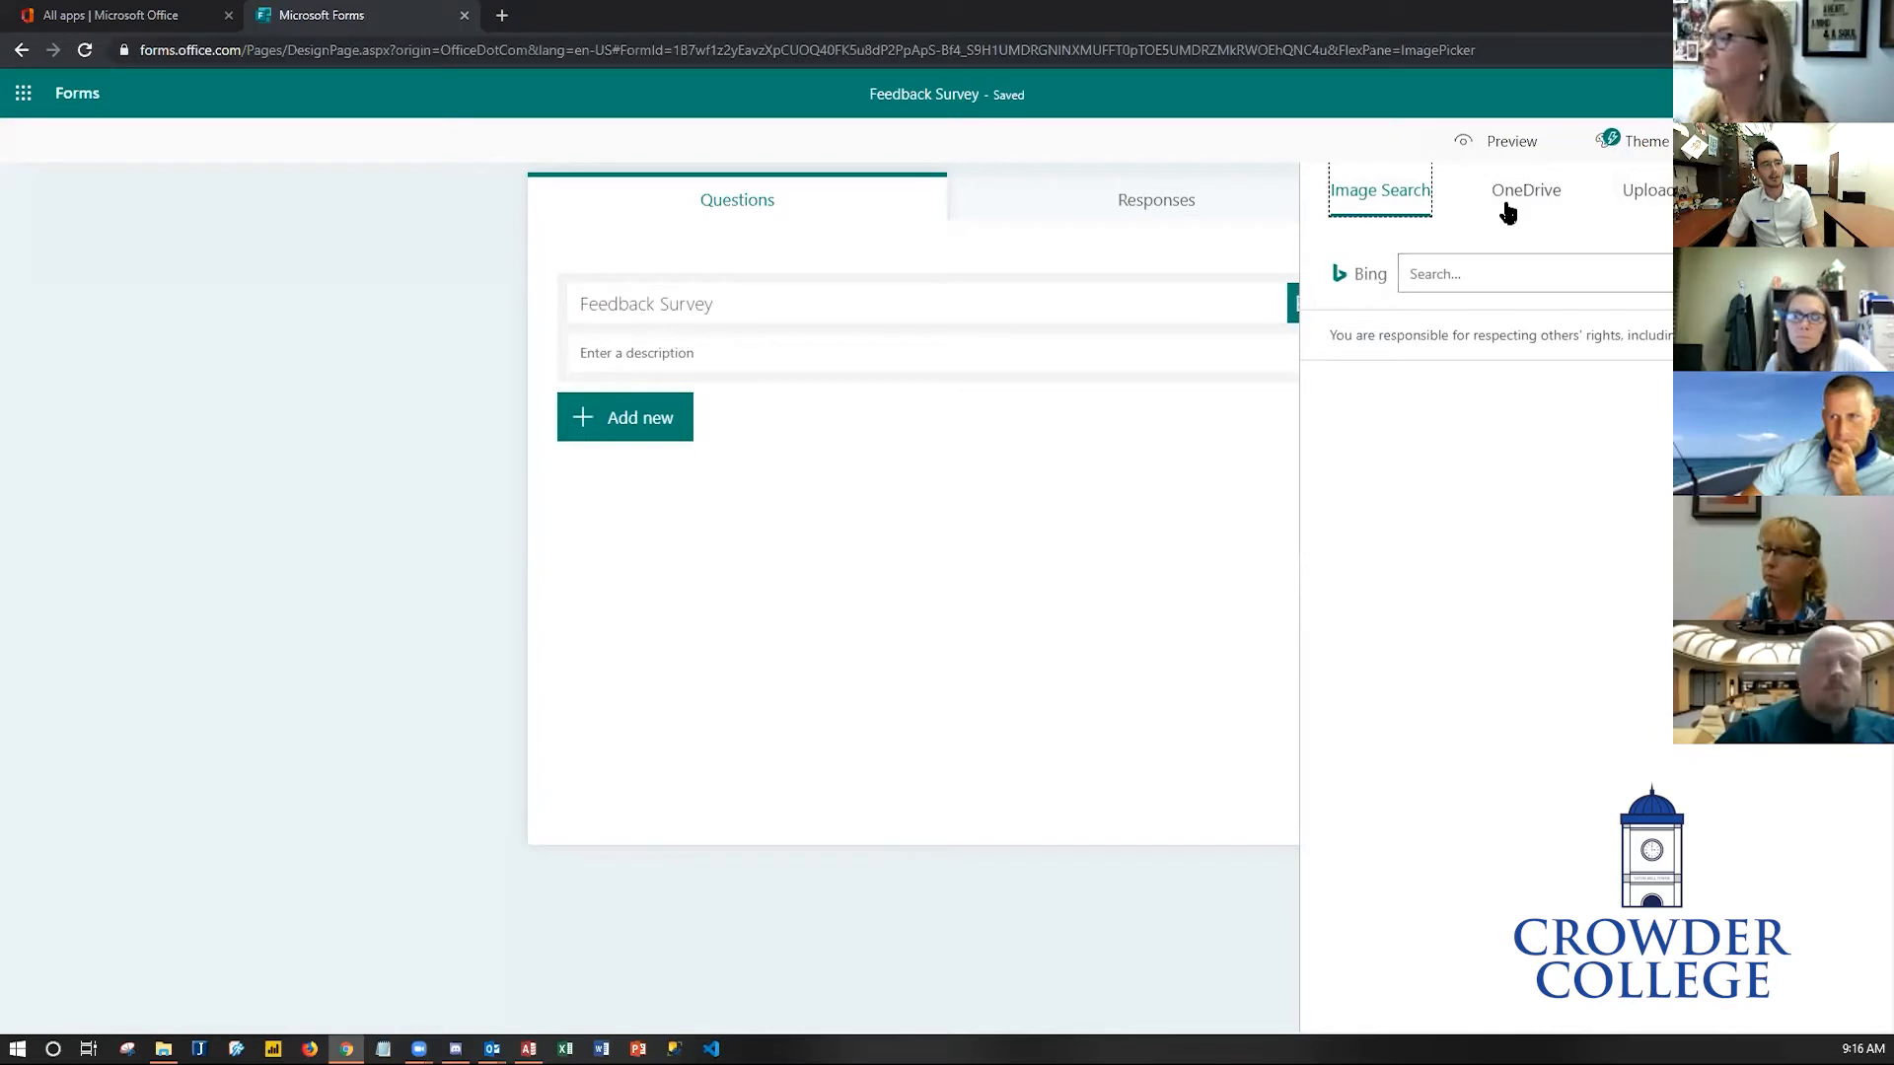
click(1634, 210)
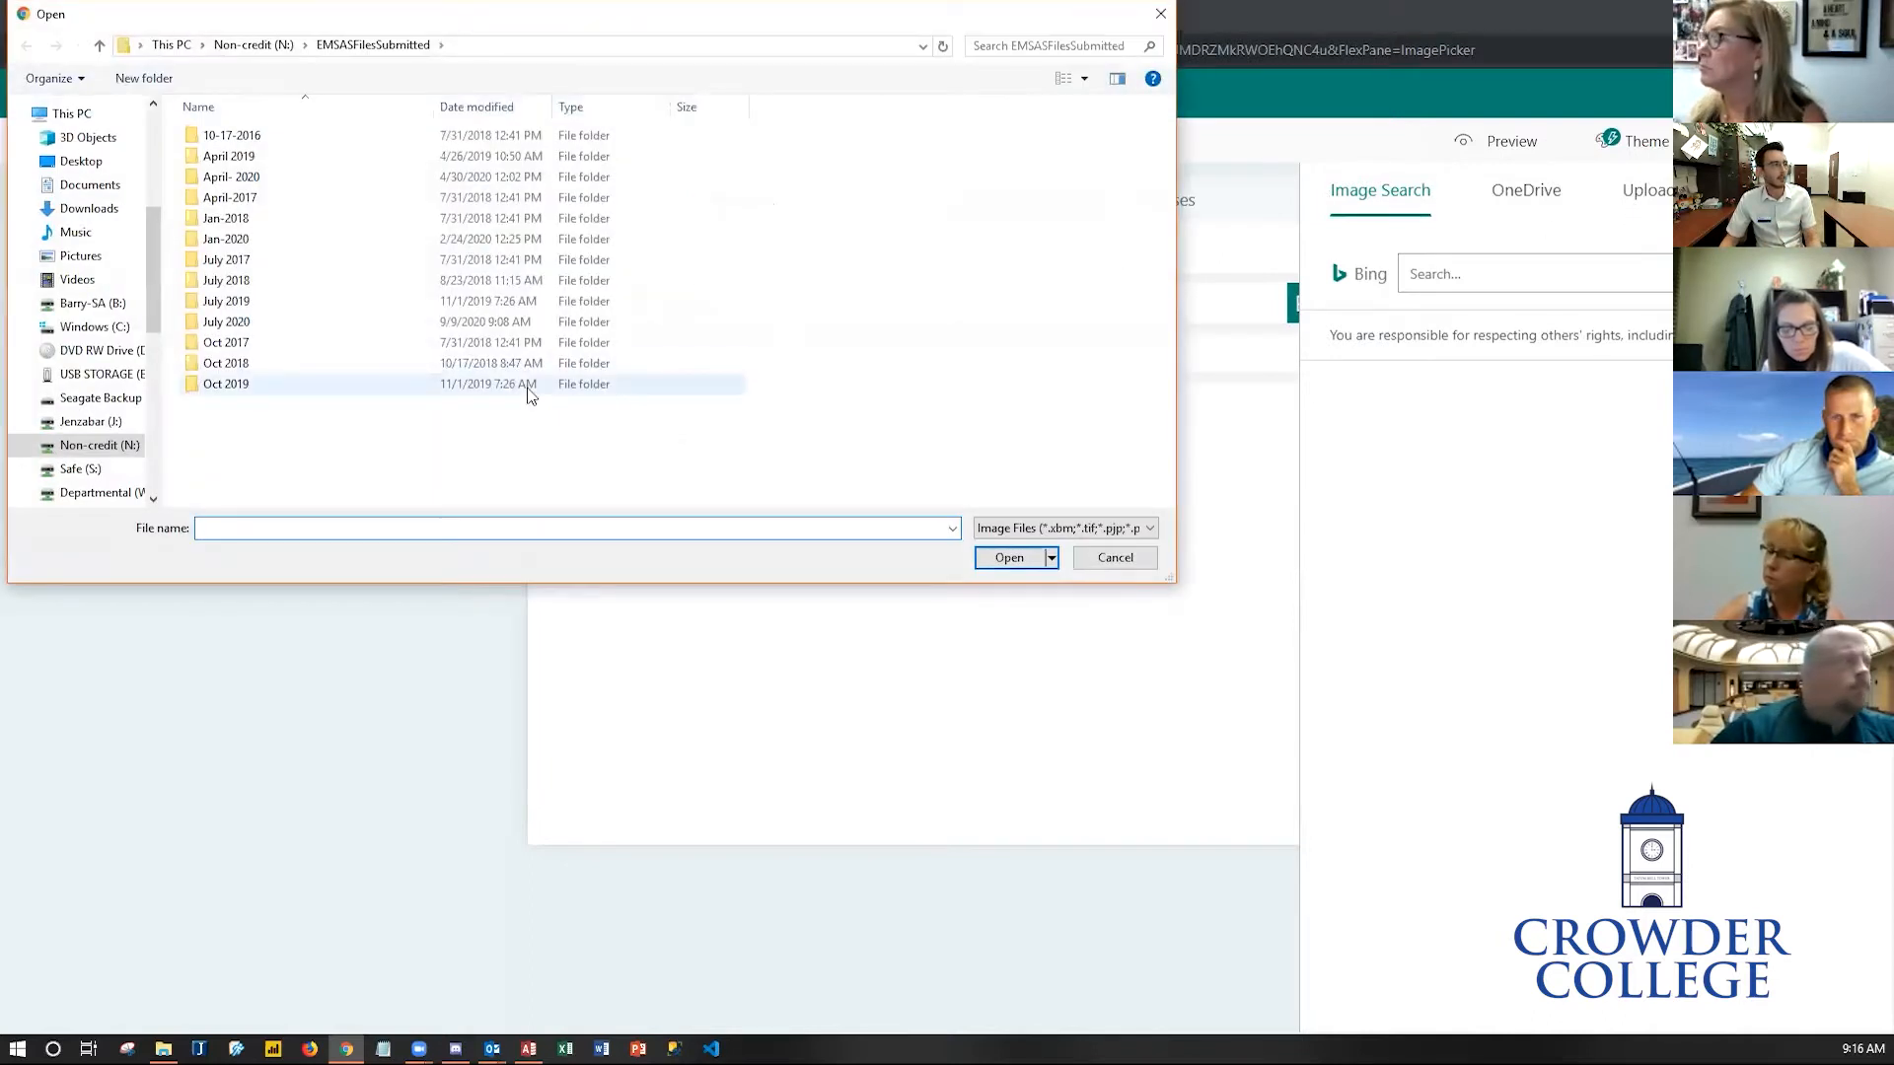
- Upload the logo image Hybrid - Full Color Transparent.png from the Safe drive's Logos > Crowder College > Hybrid folder
click(110, 469)
double_click(266, 135)
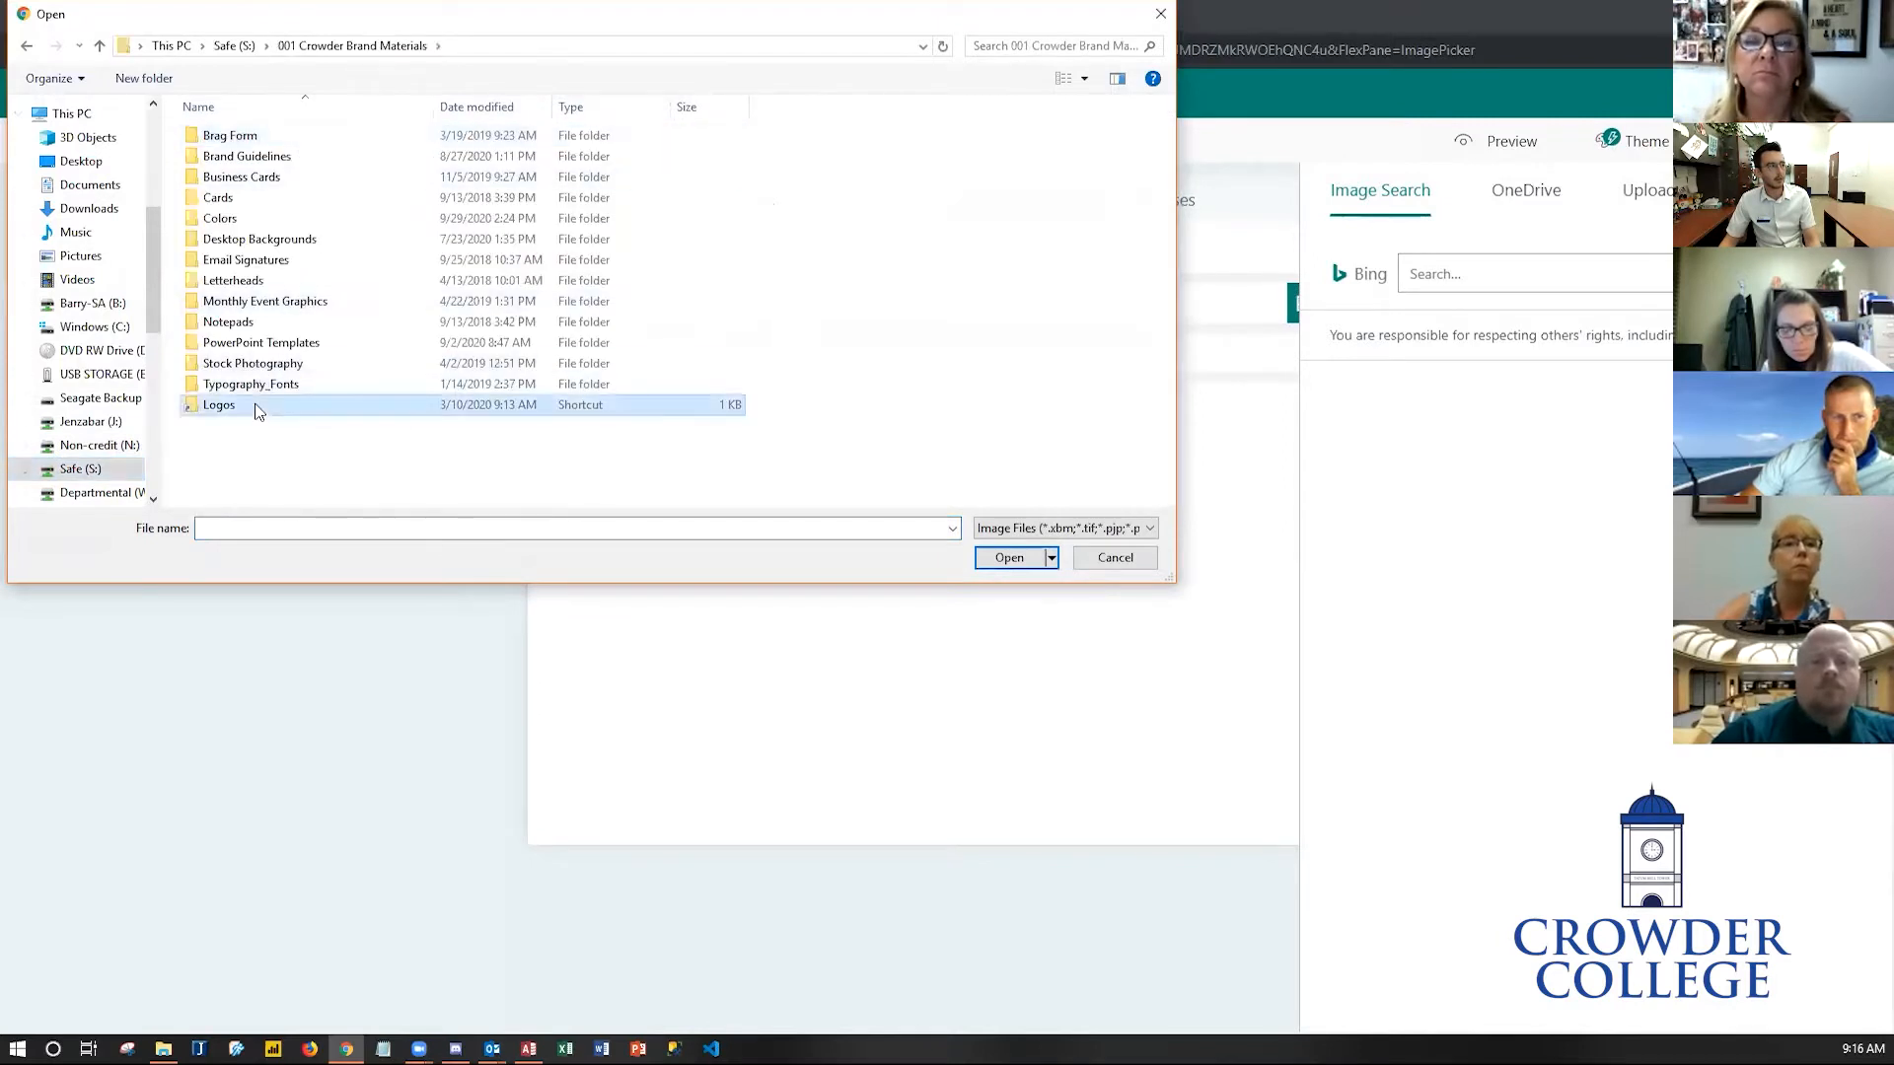
double_click(256, 411)
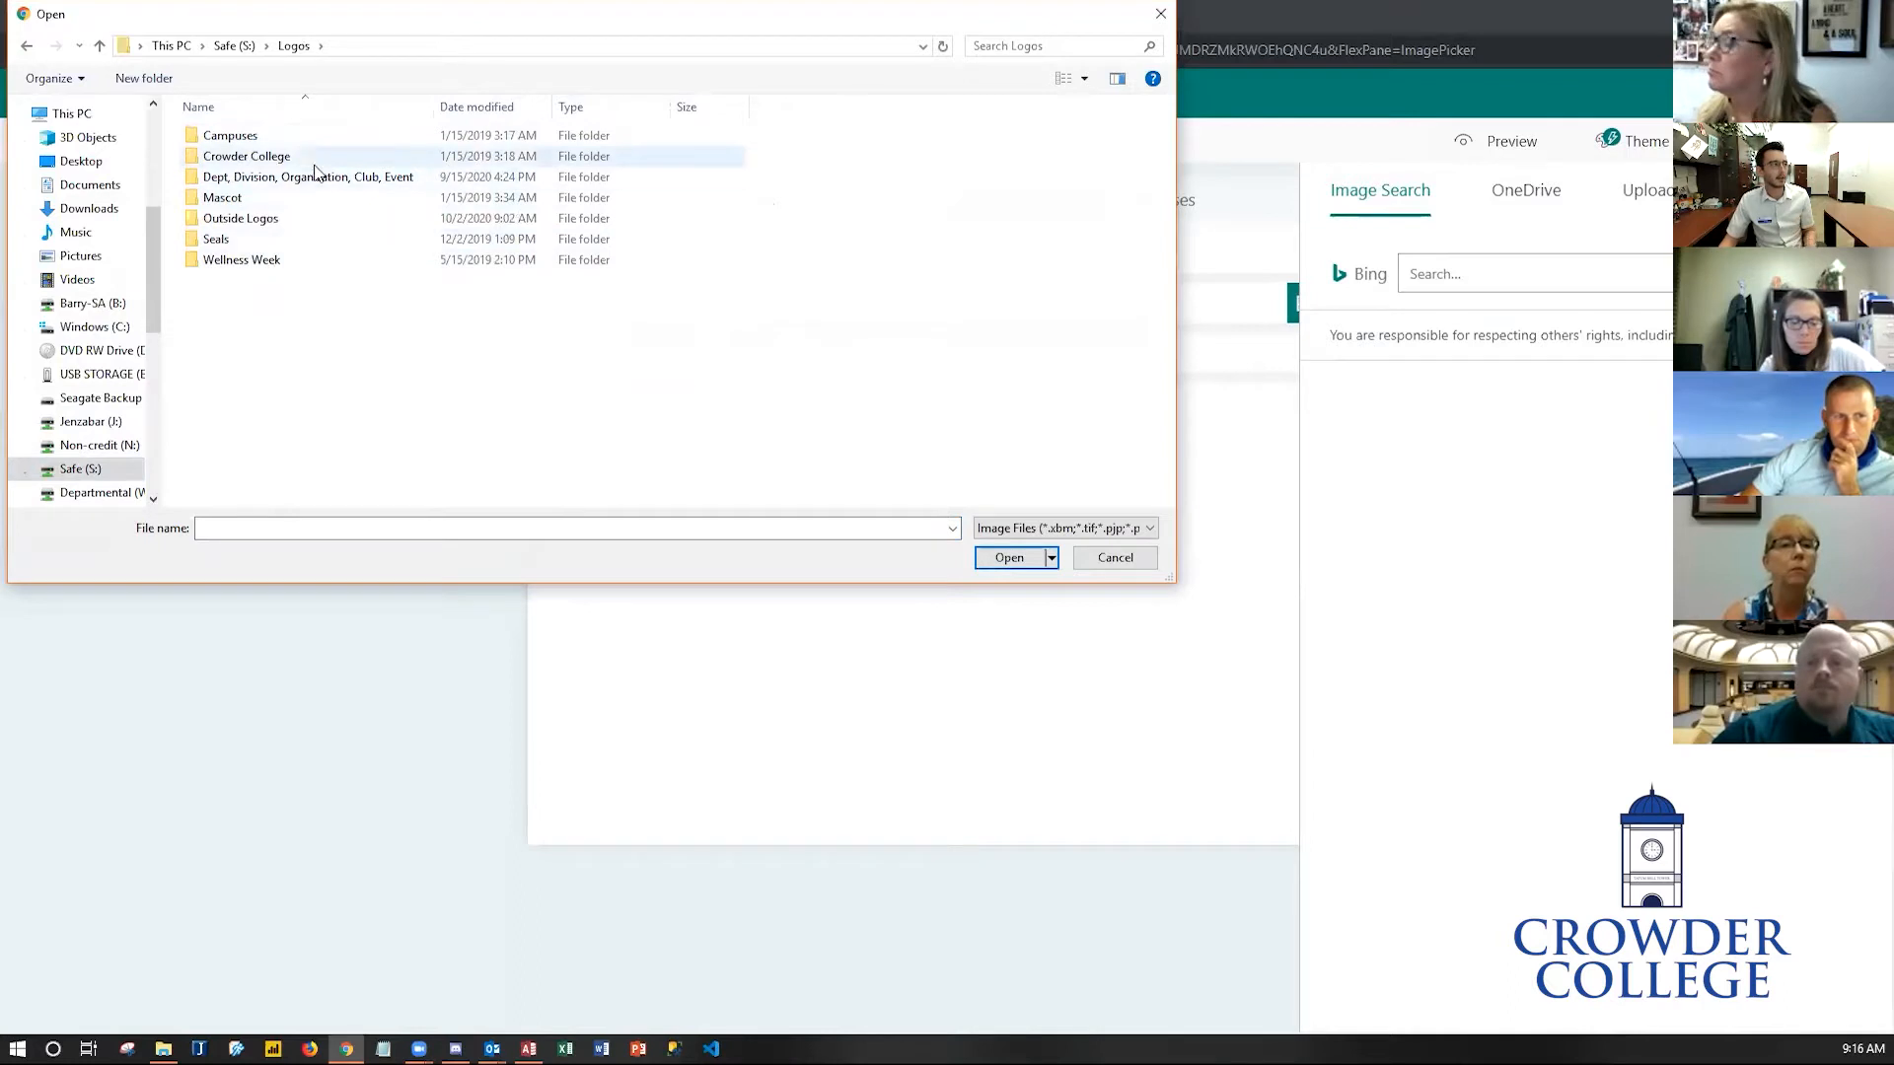
double_click(298, 160)
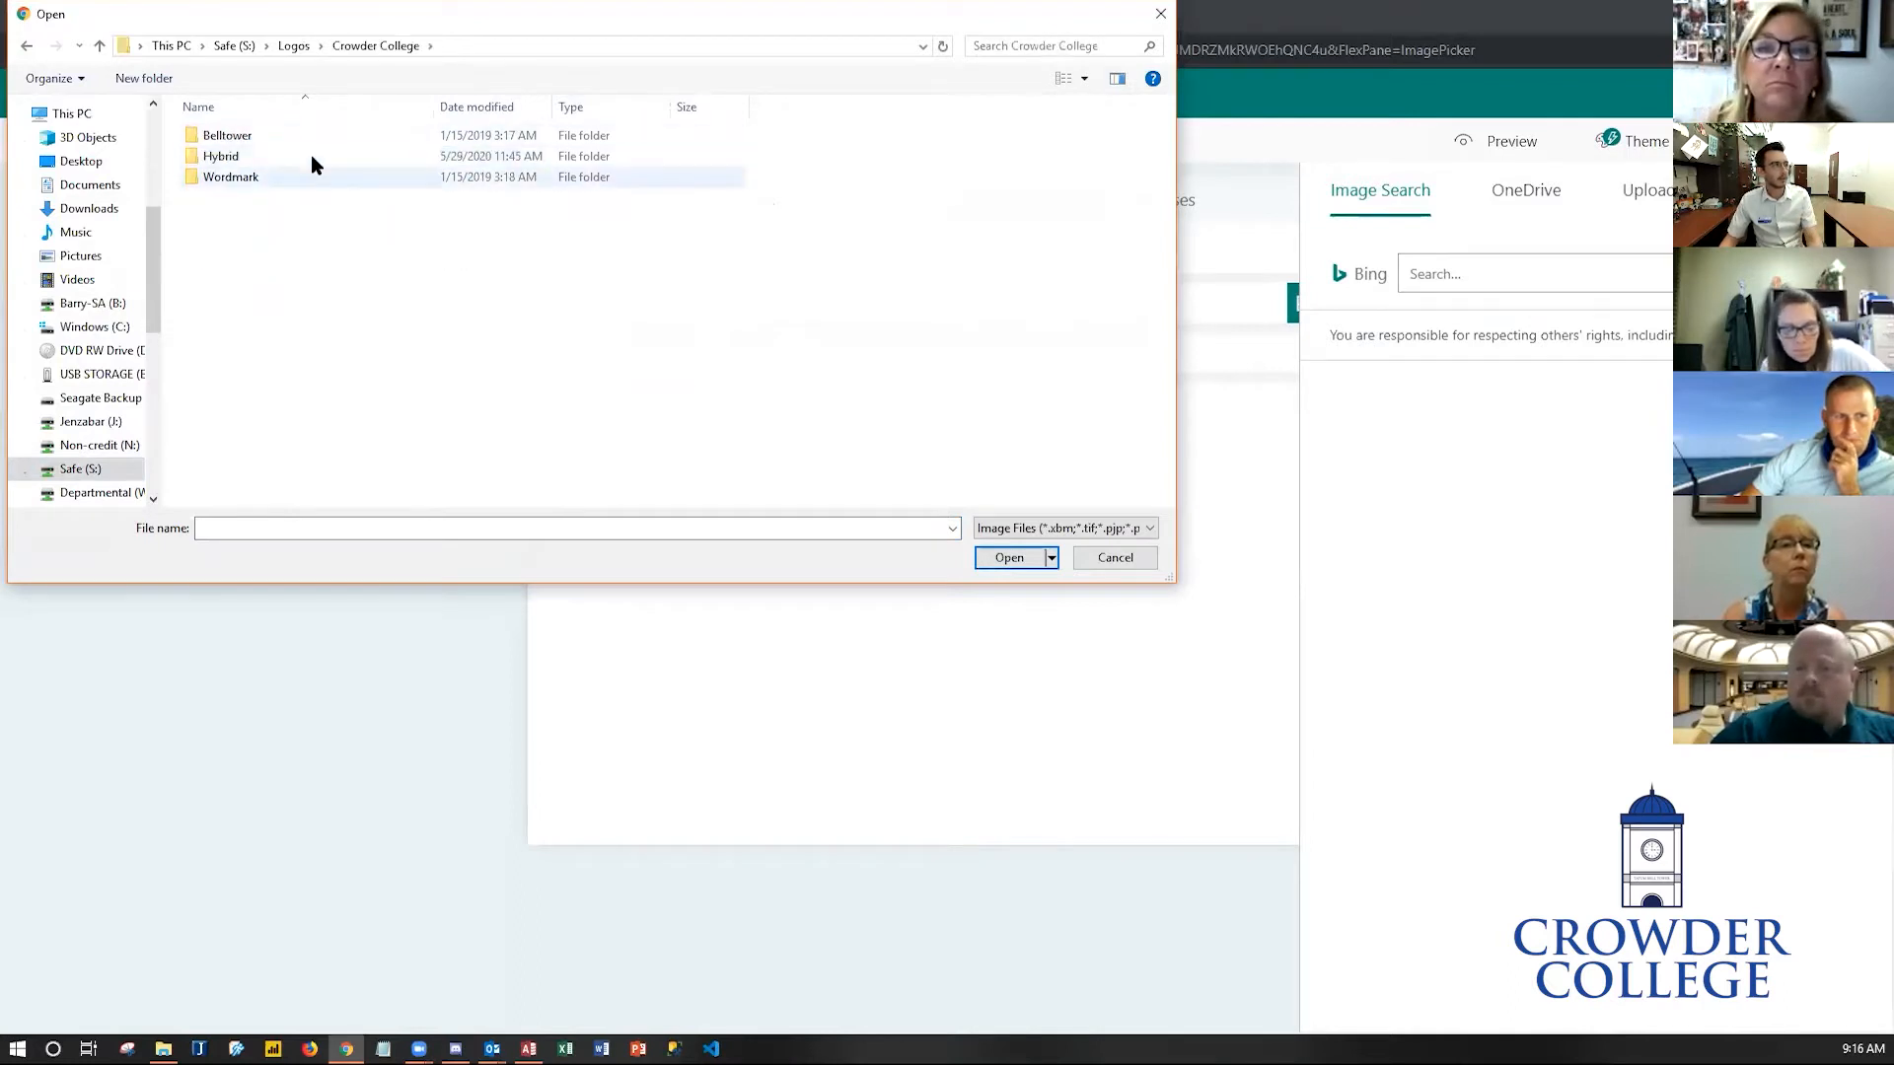
double_click(305, 158)
click(317, 163)
click(316, 138)
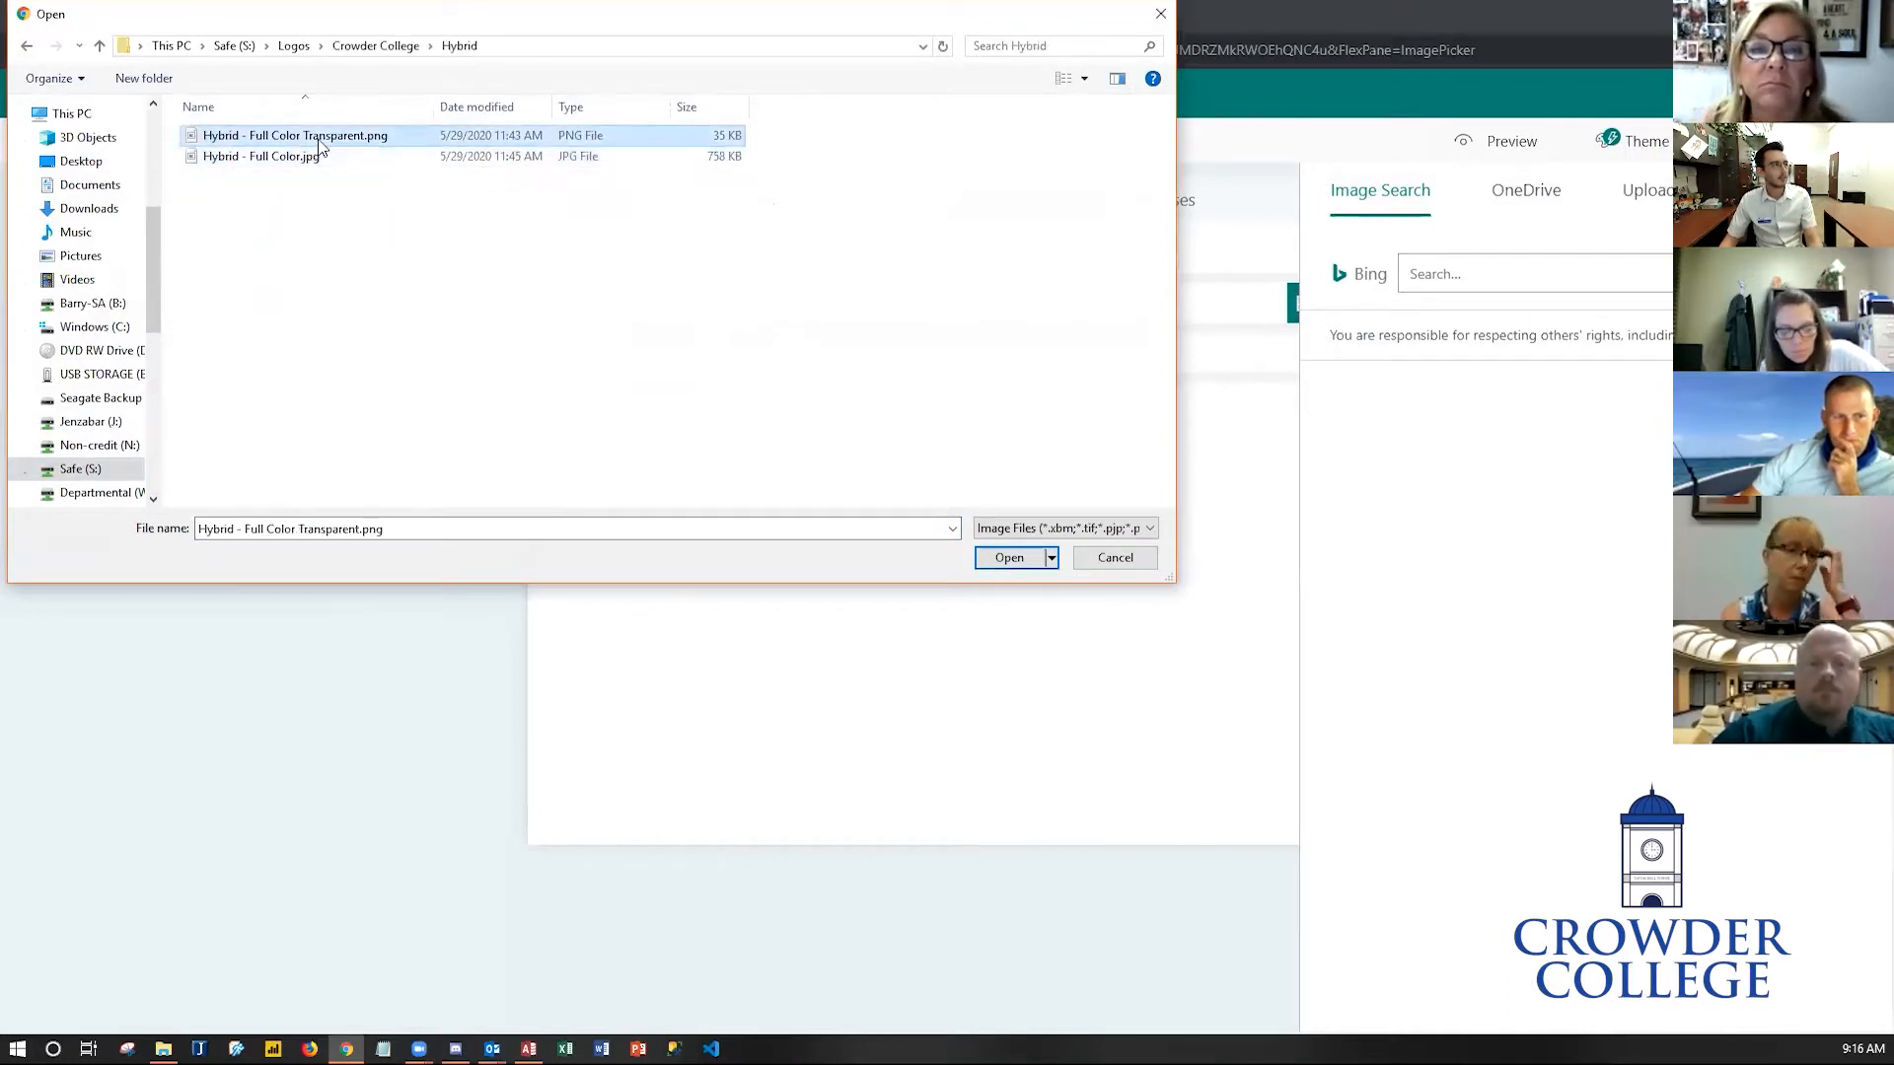
click(1016, 564)
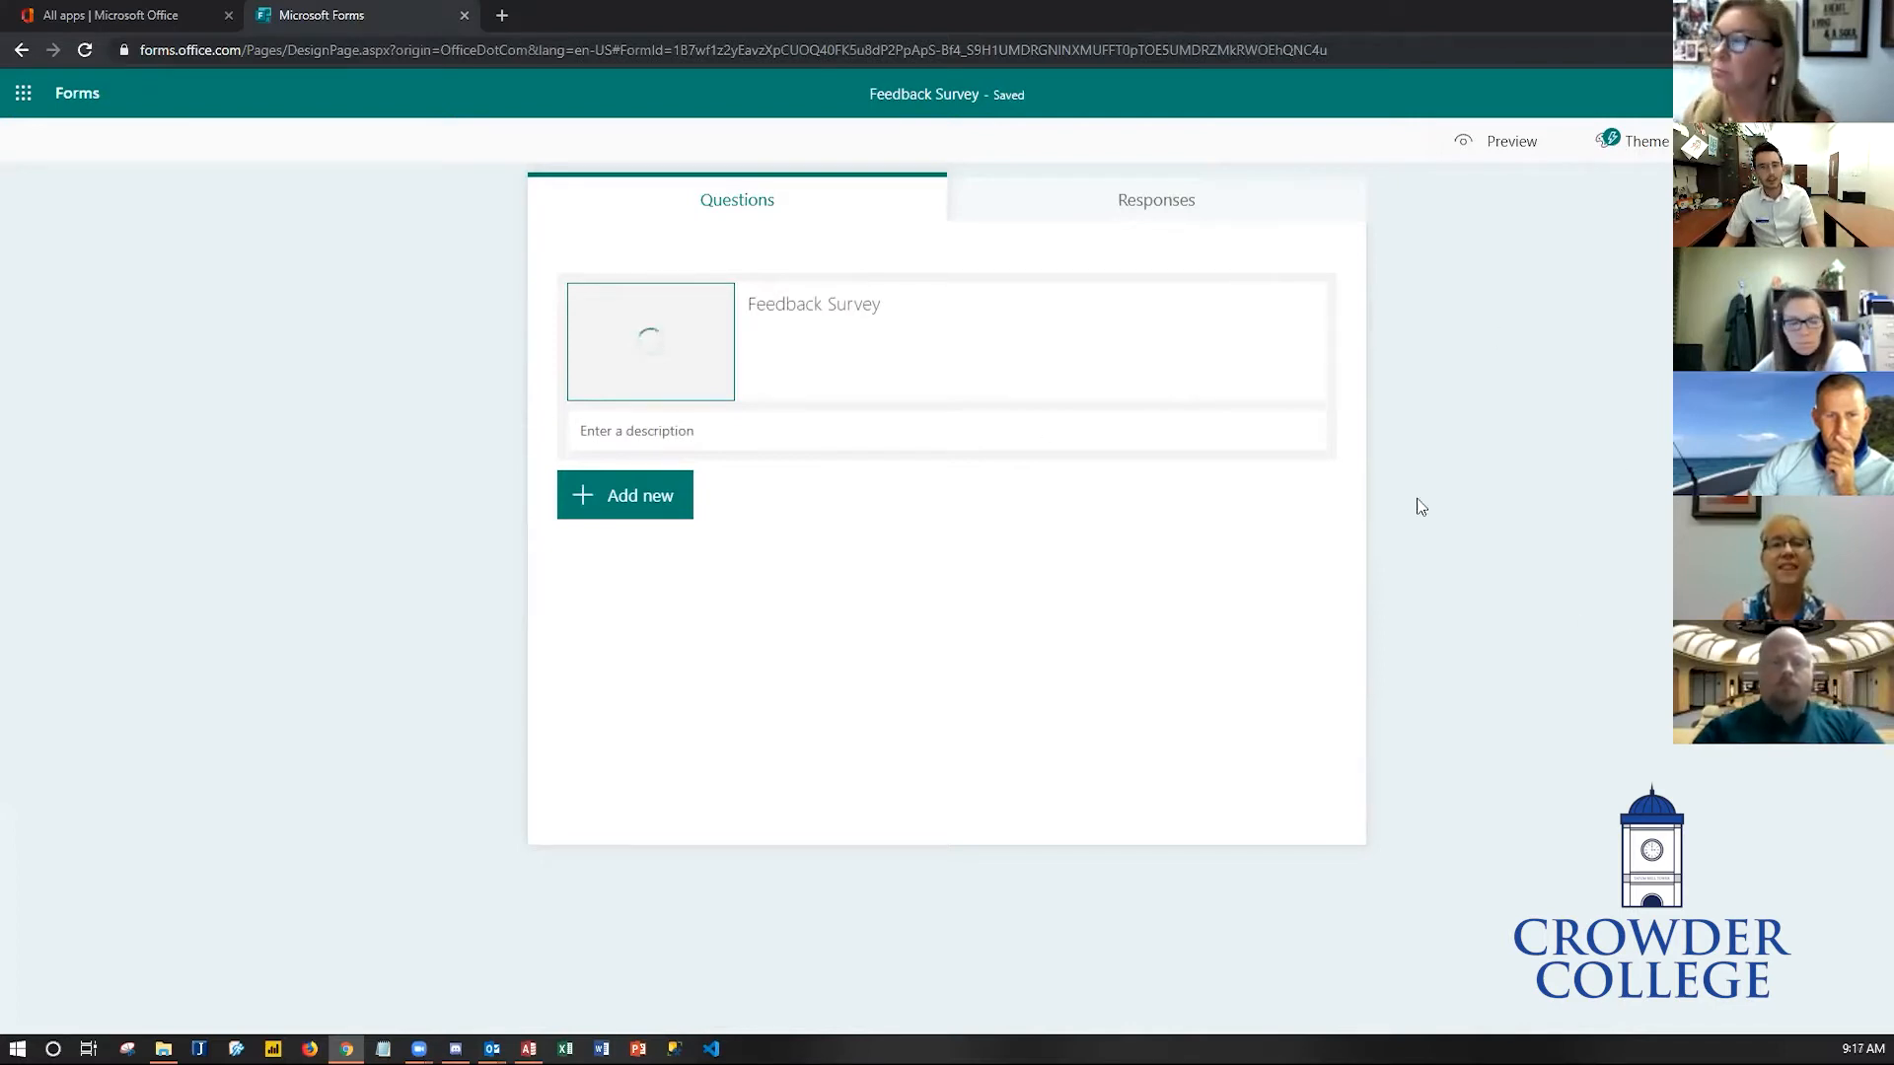
- Open the new-question menu, browse the extra question types, and dismiss the recommended questions
click(635, 507)
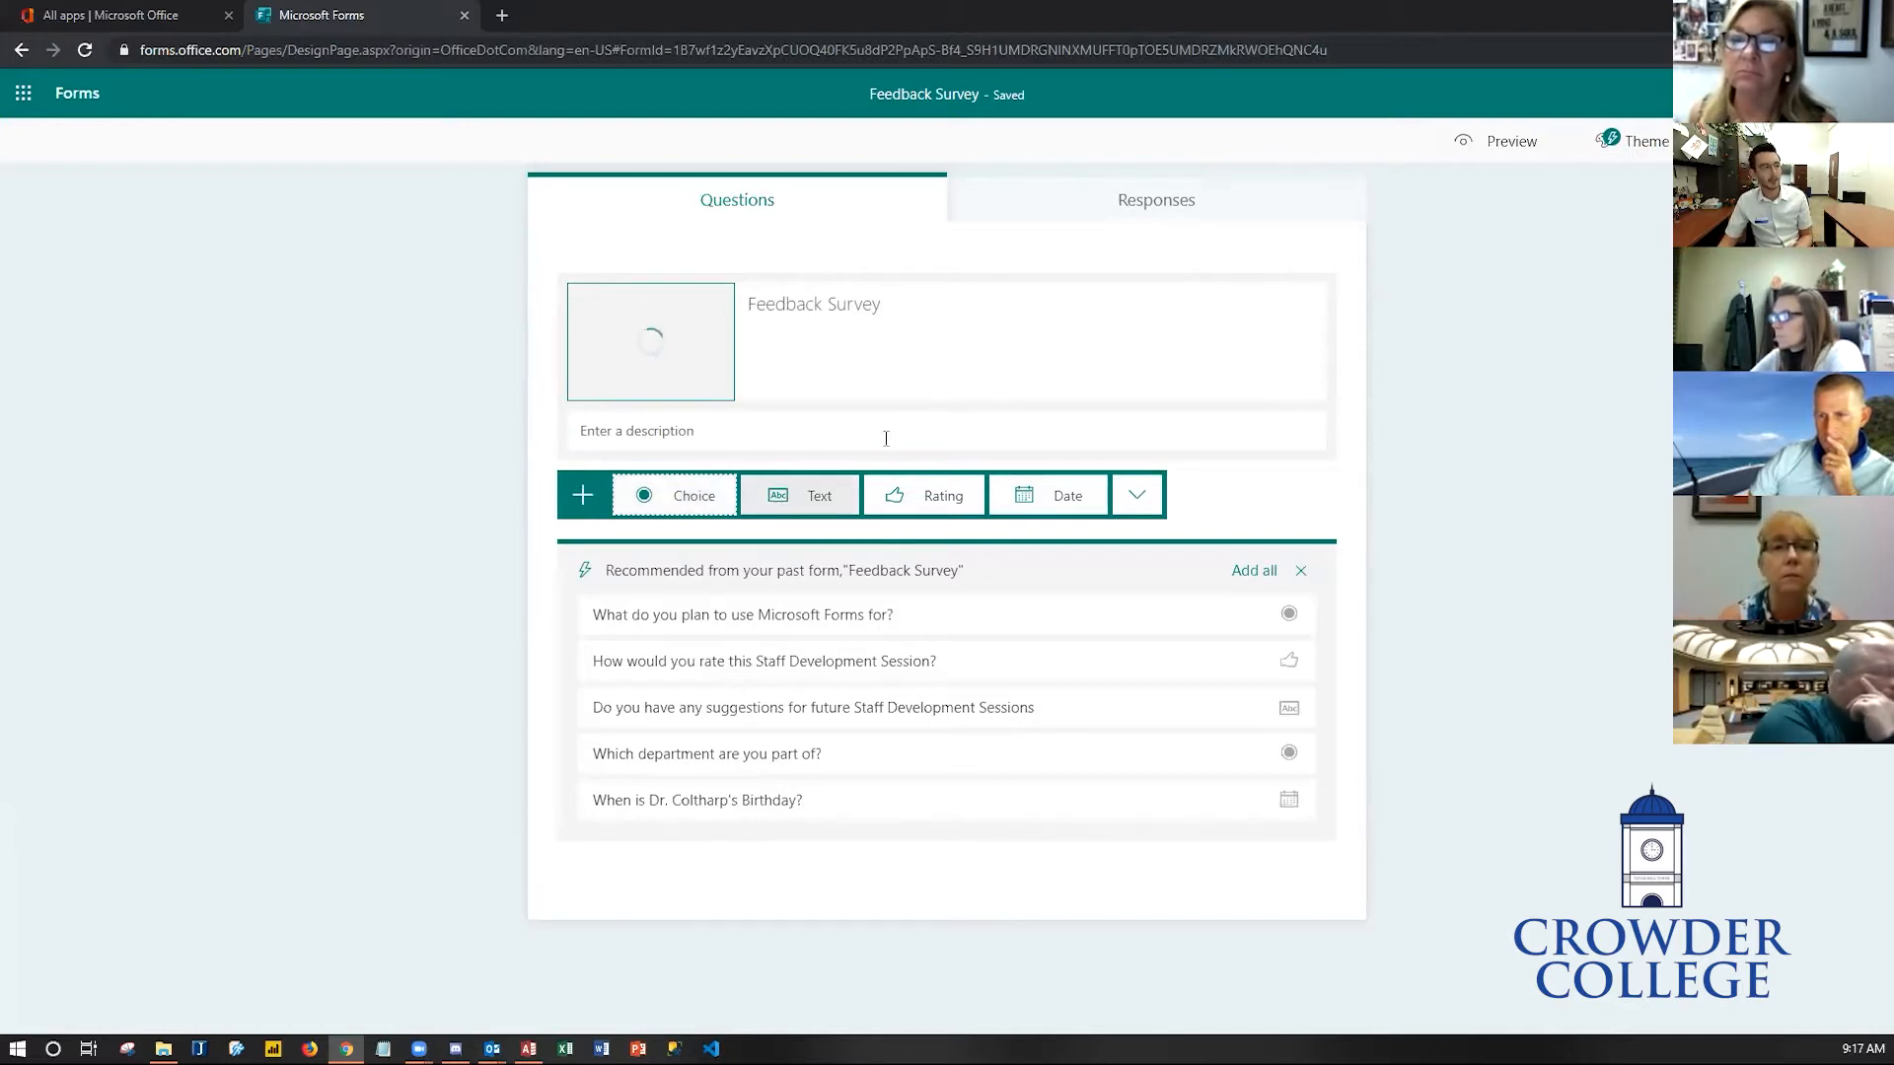
click(1134, 503)
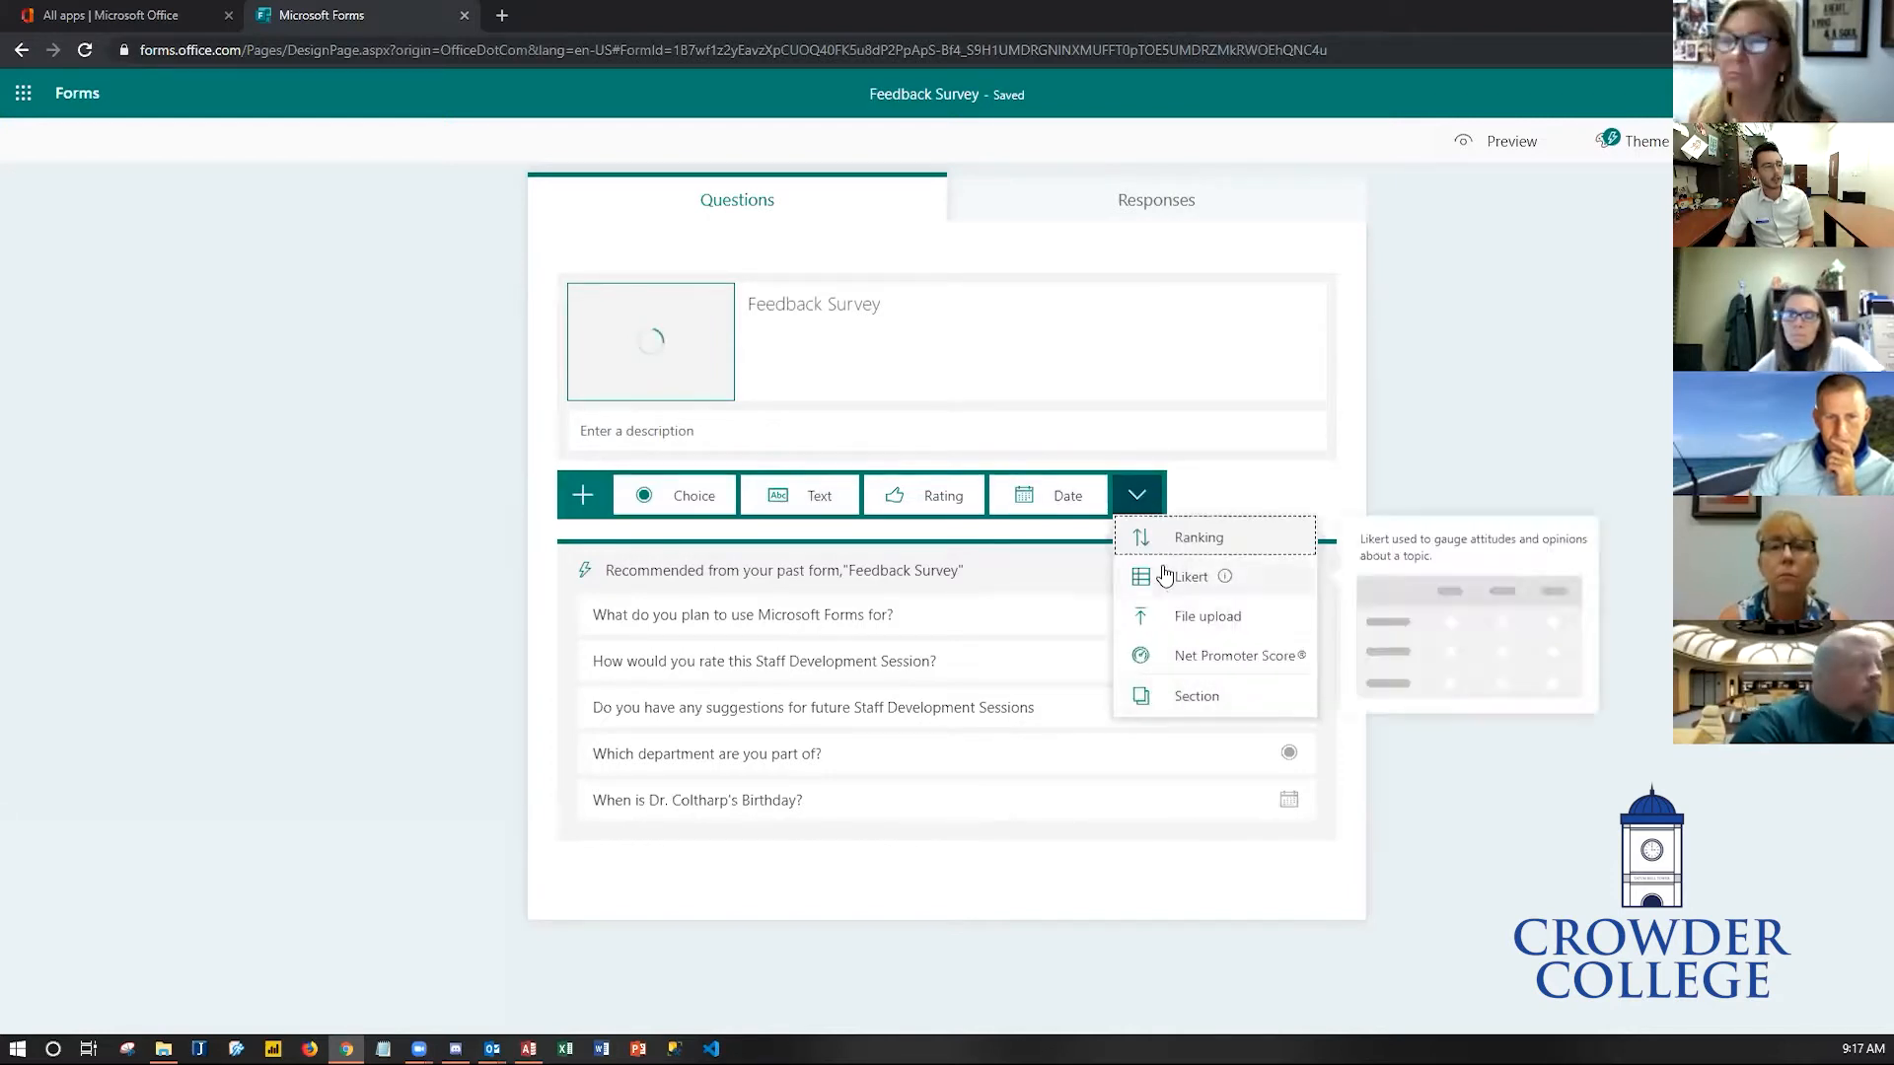
click(1140, 501)
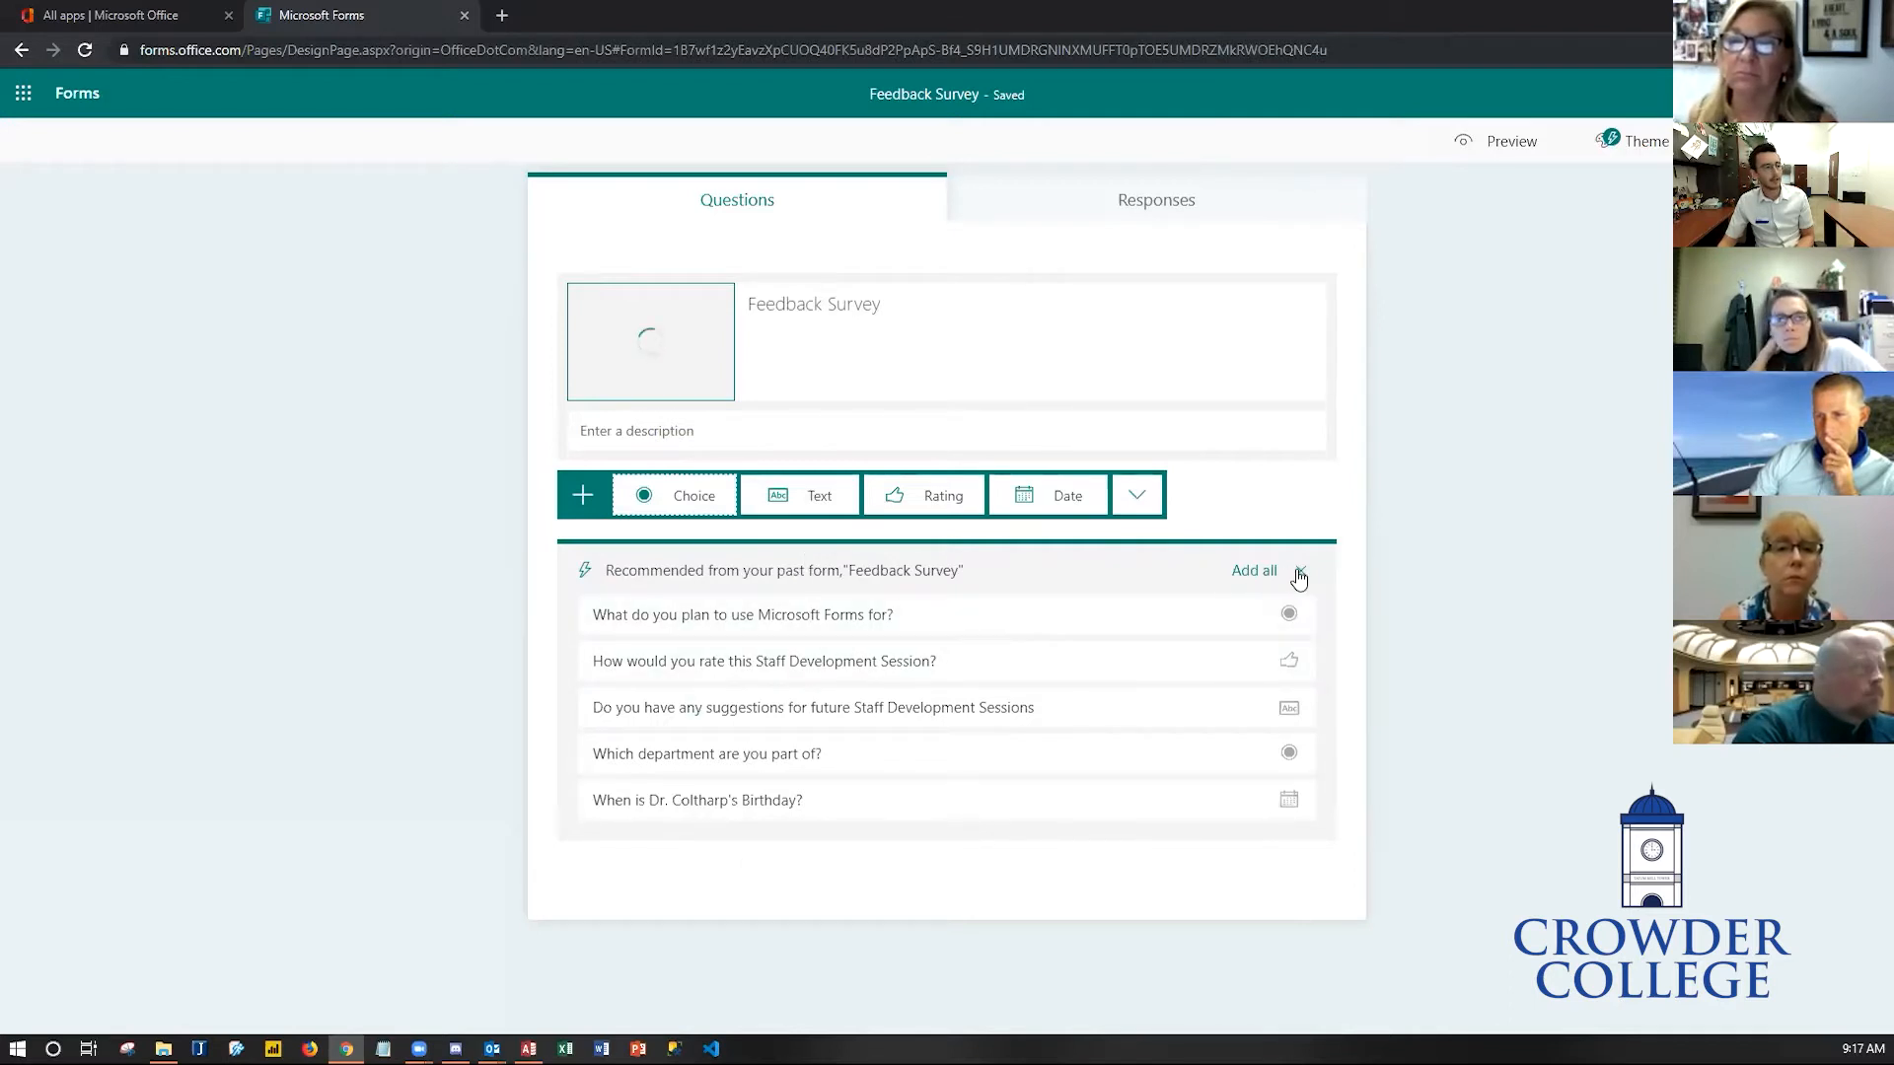
click(1301, 573)
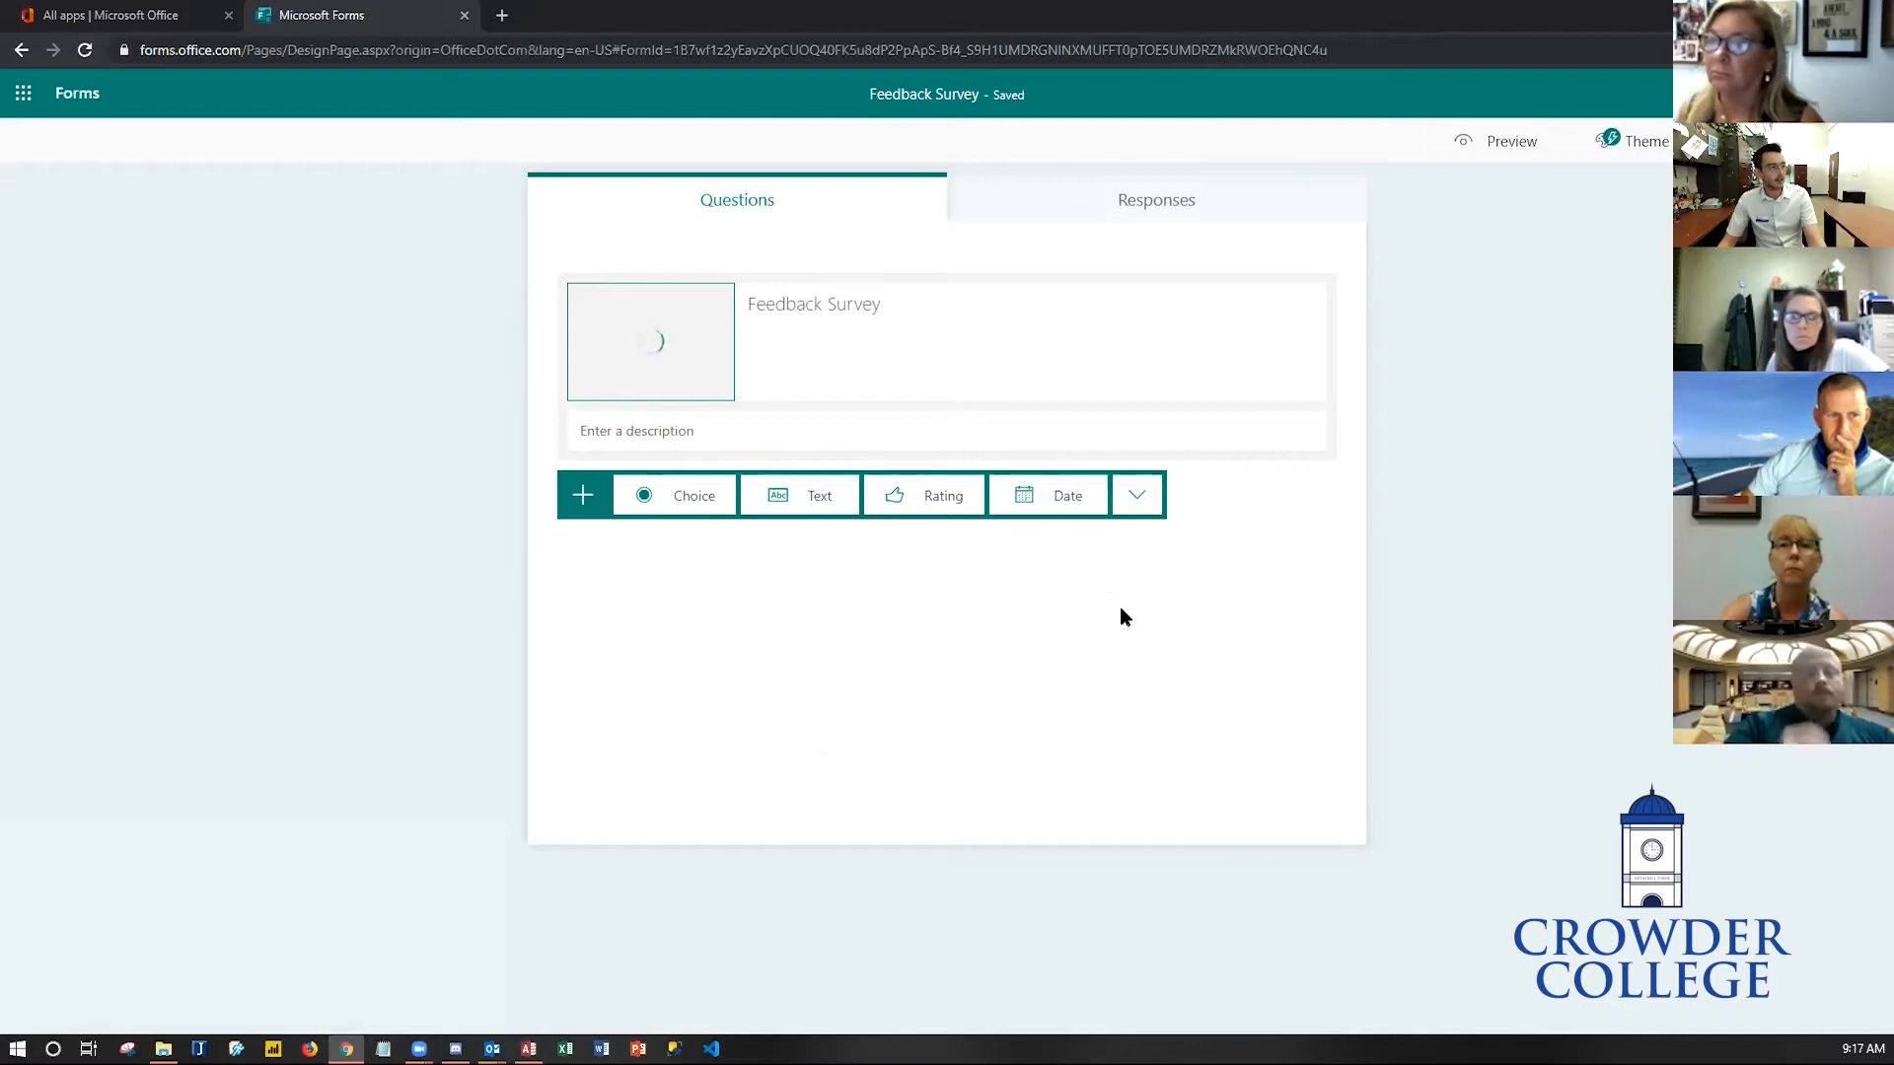
- Add a Choice question titled What do you plan to use Microsoft Forms for?
click(687, 498)
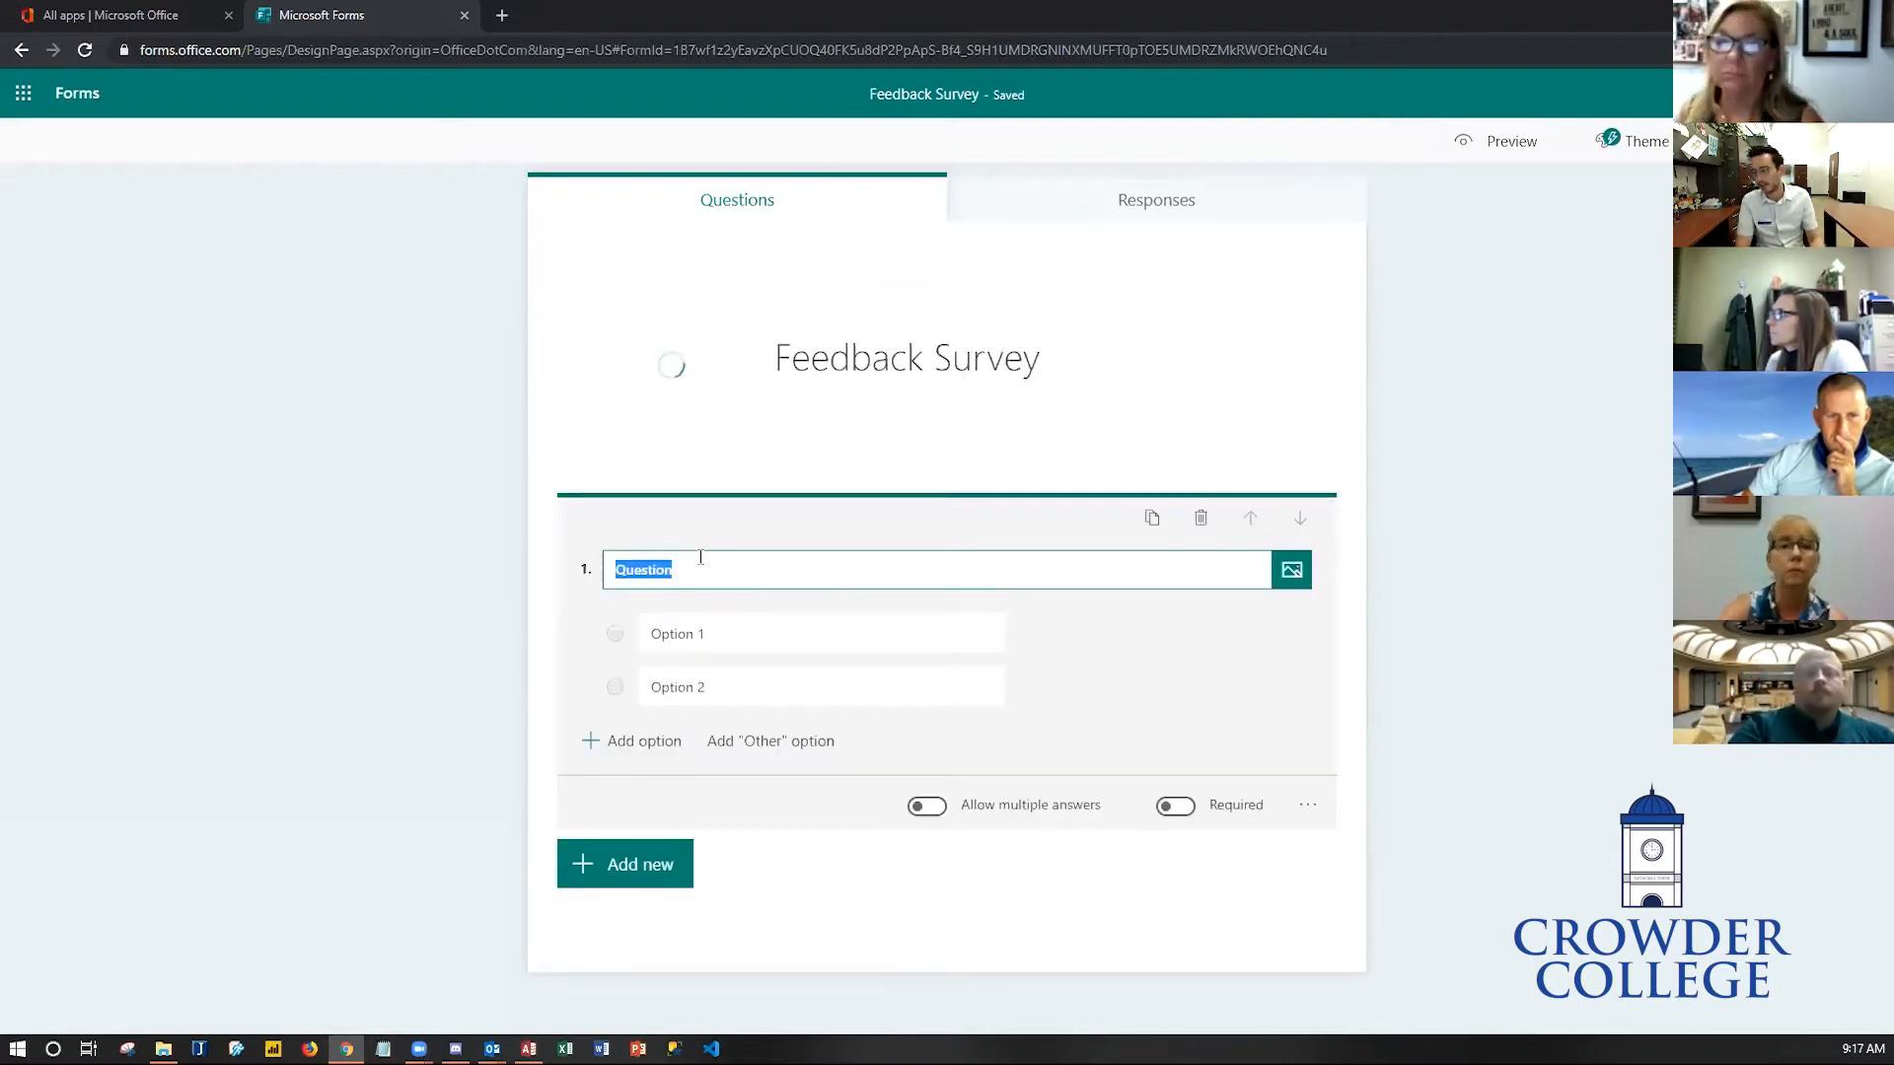
text(What do you plan to )
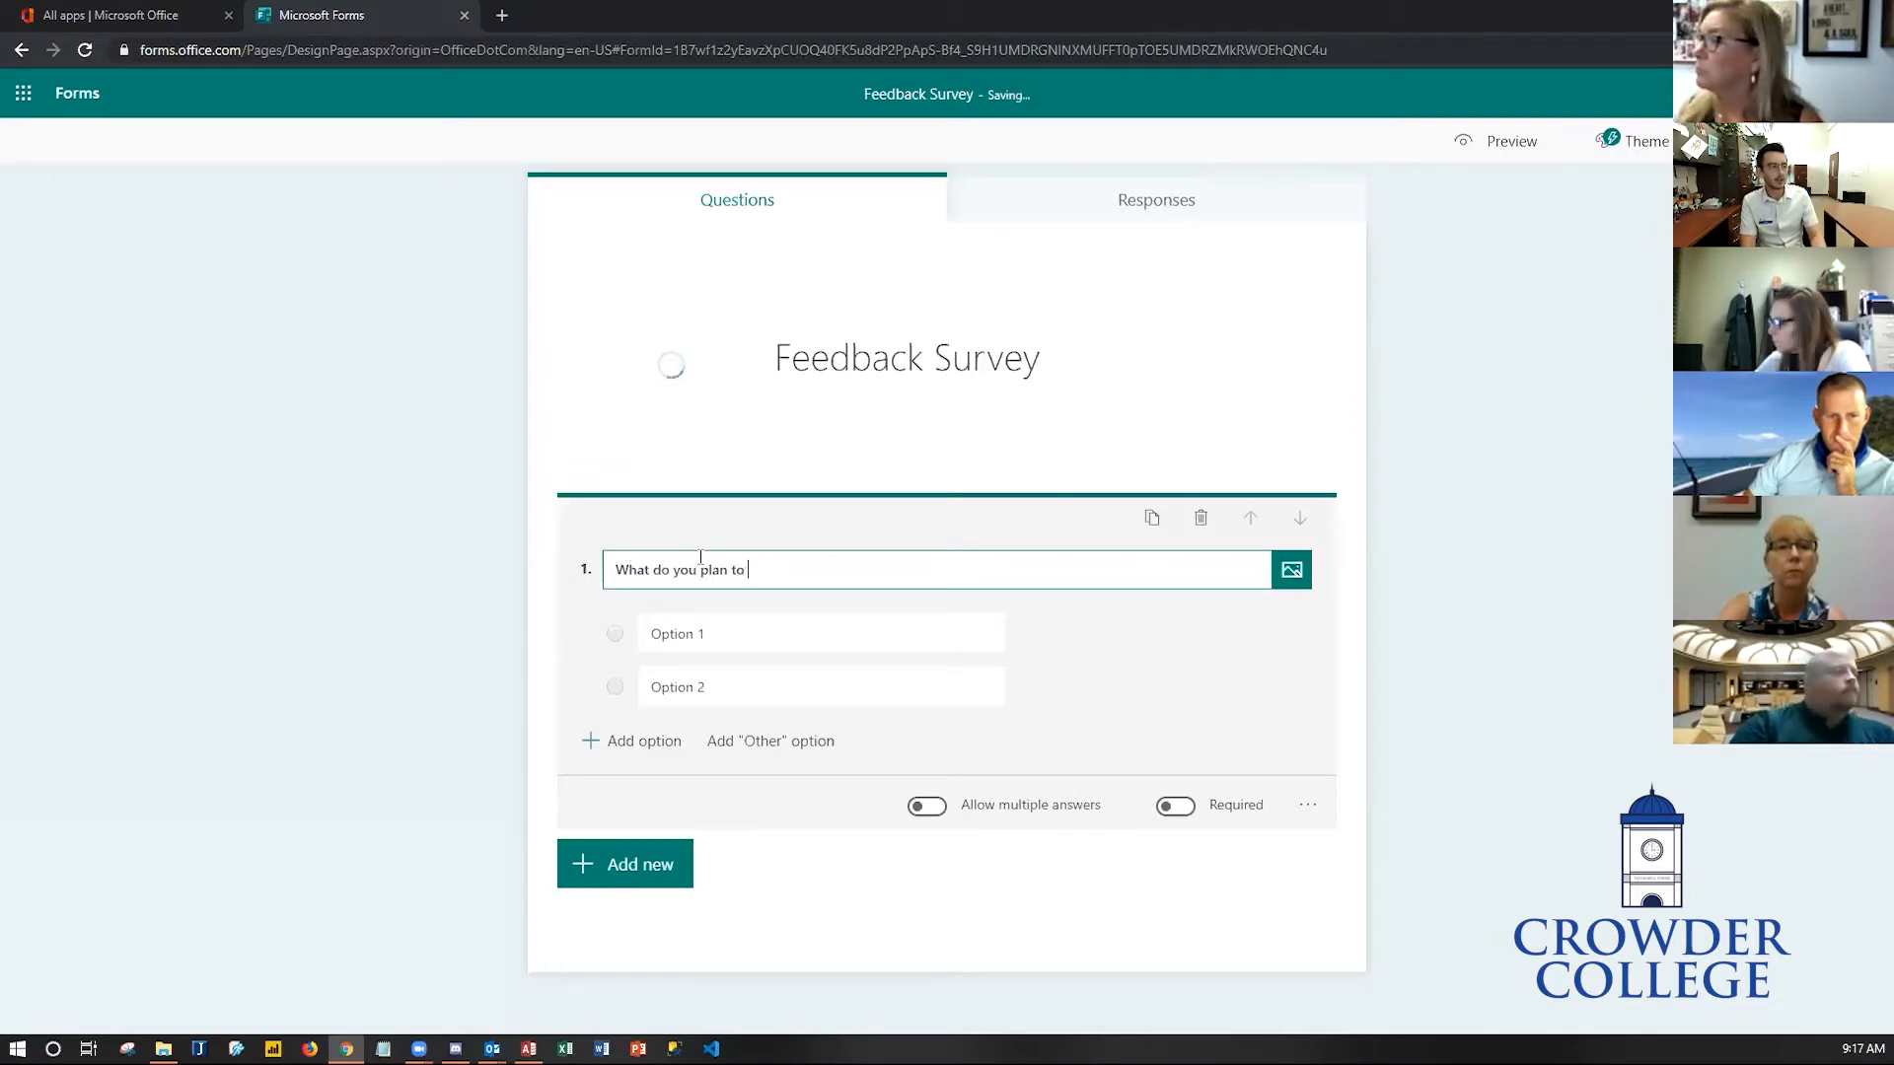
text(use Microsoft )
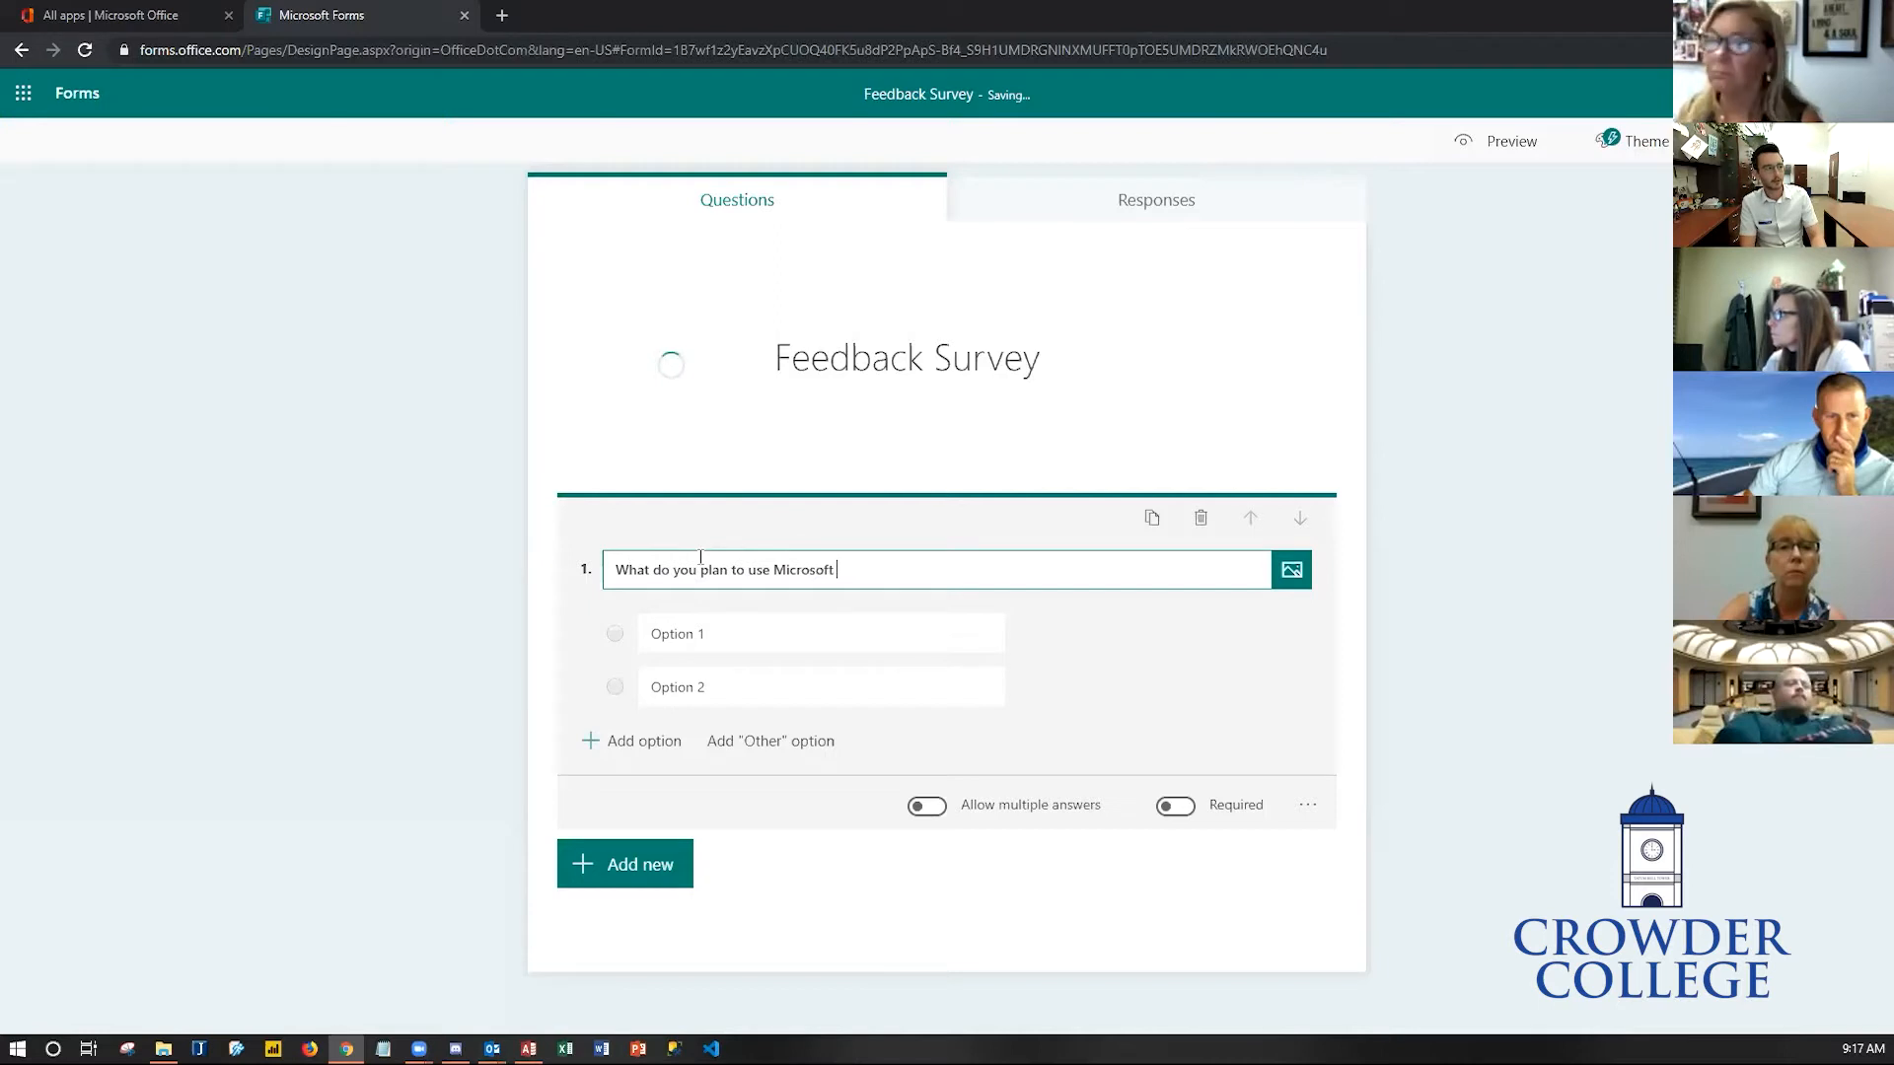
text(Forms for)
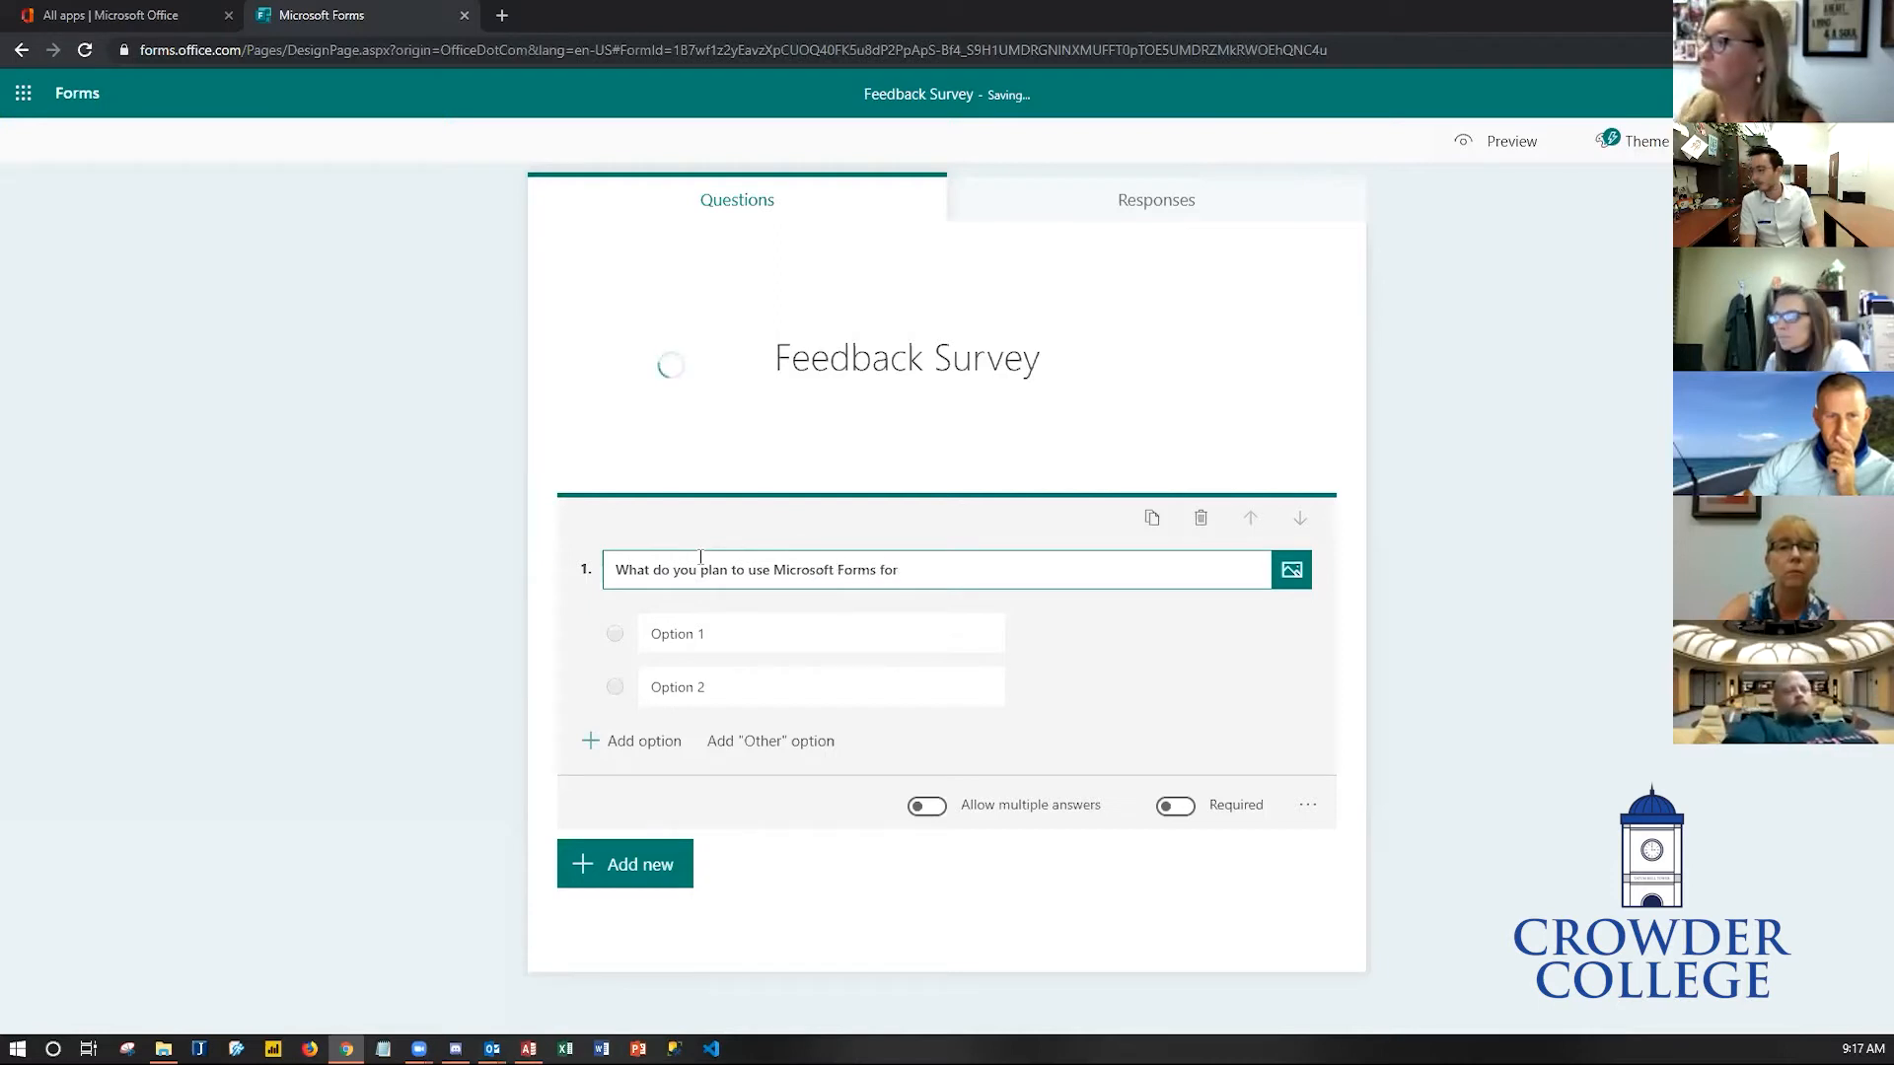
text(?)
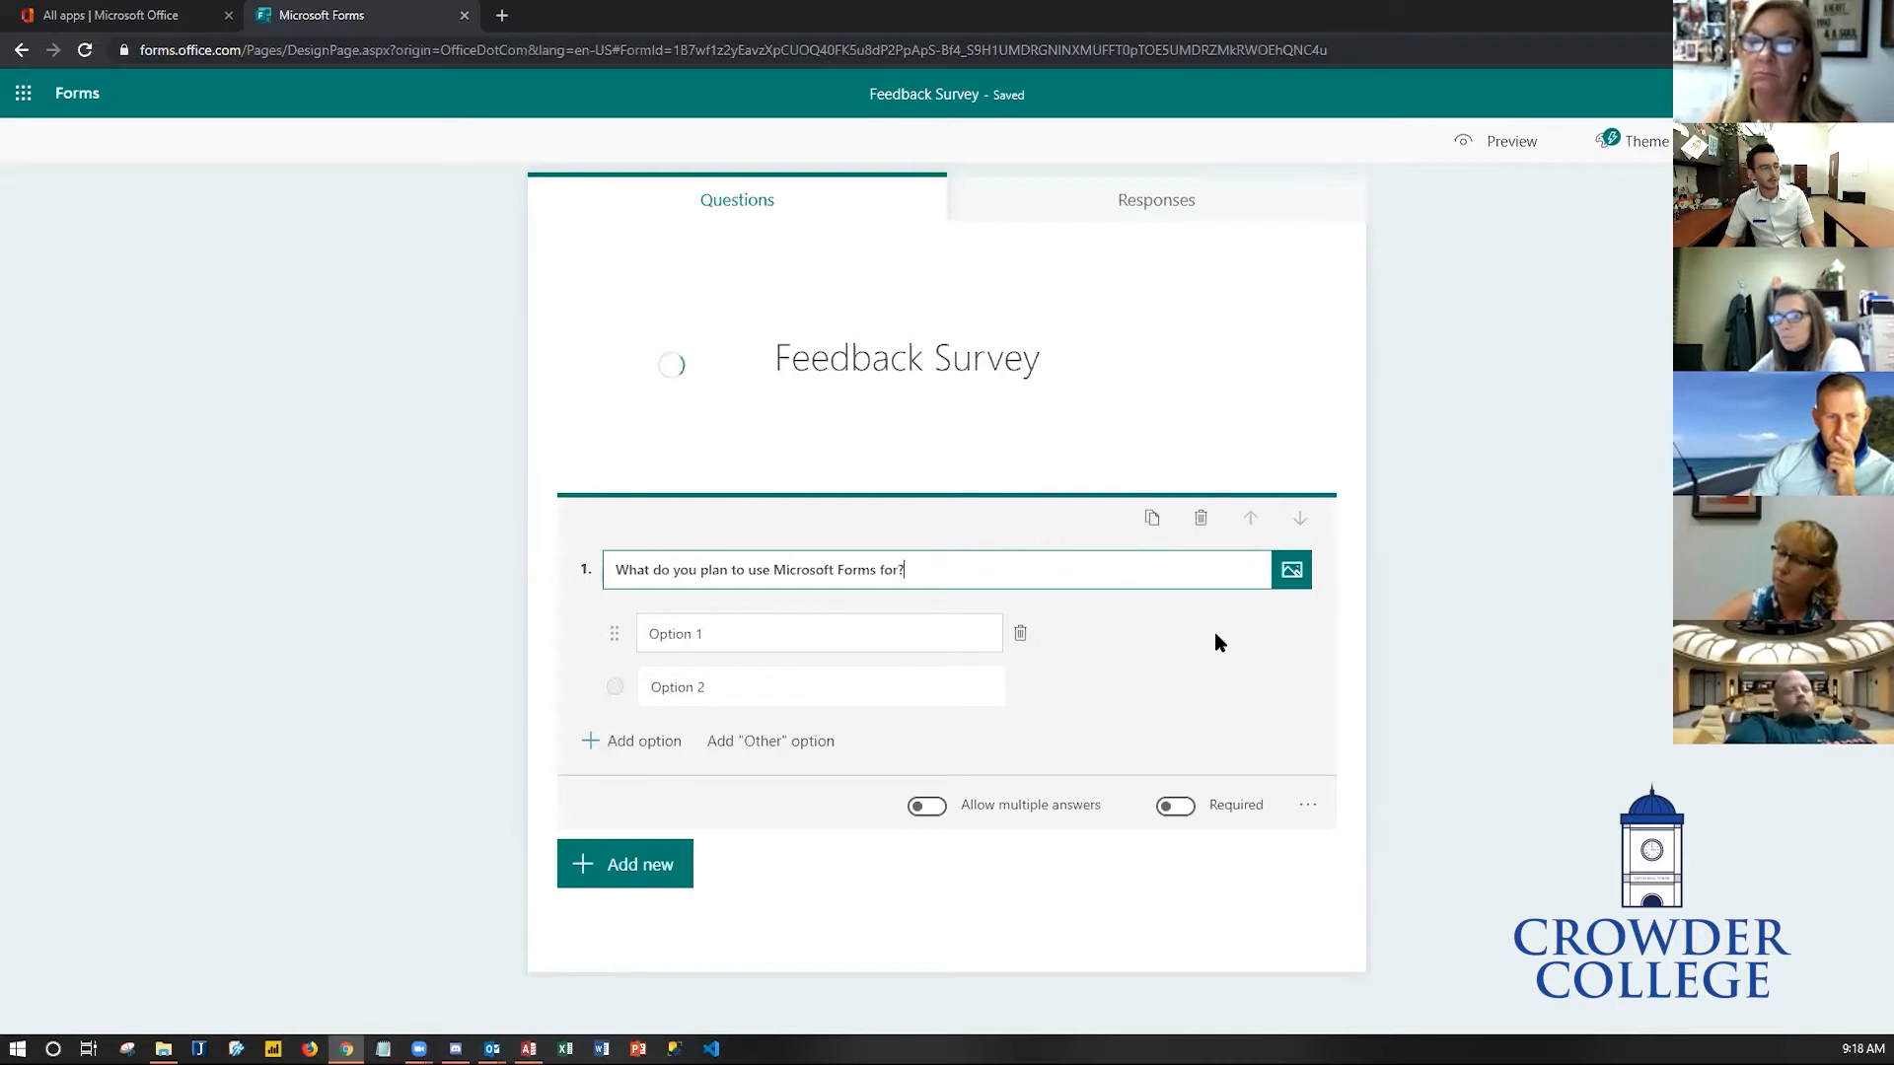
- Fill in the first two answer options as Surveys and Event Registrations
click(819, 633)
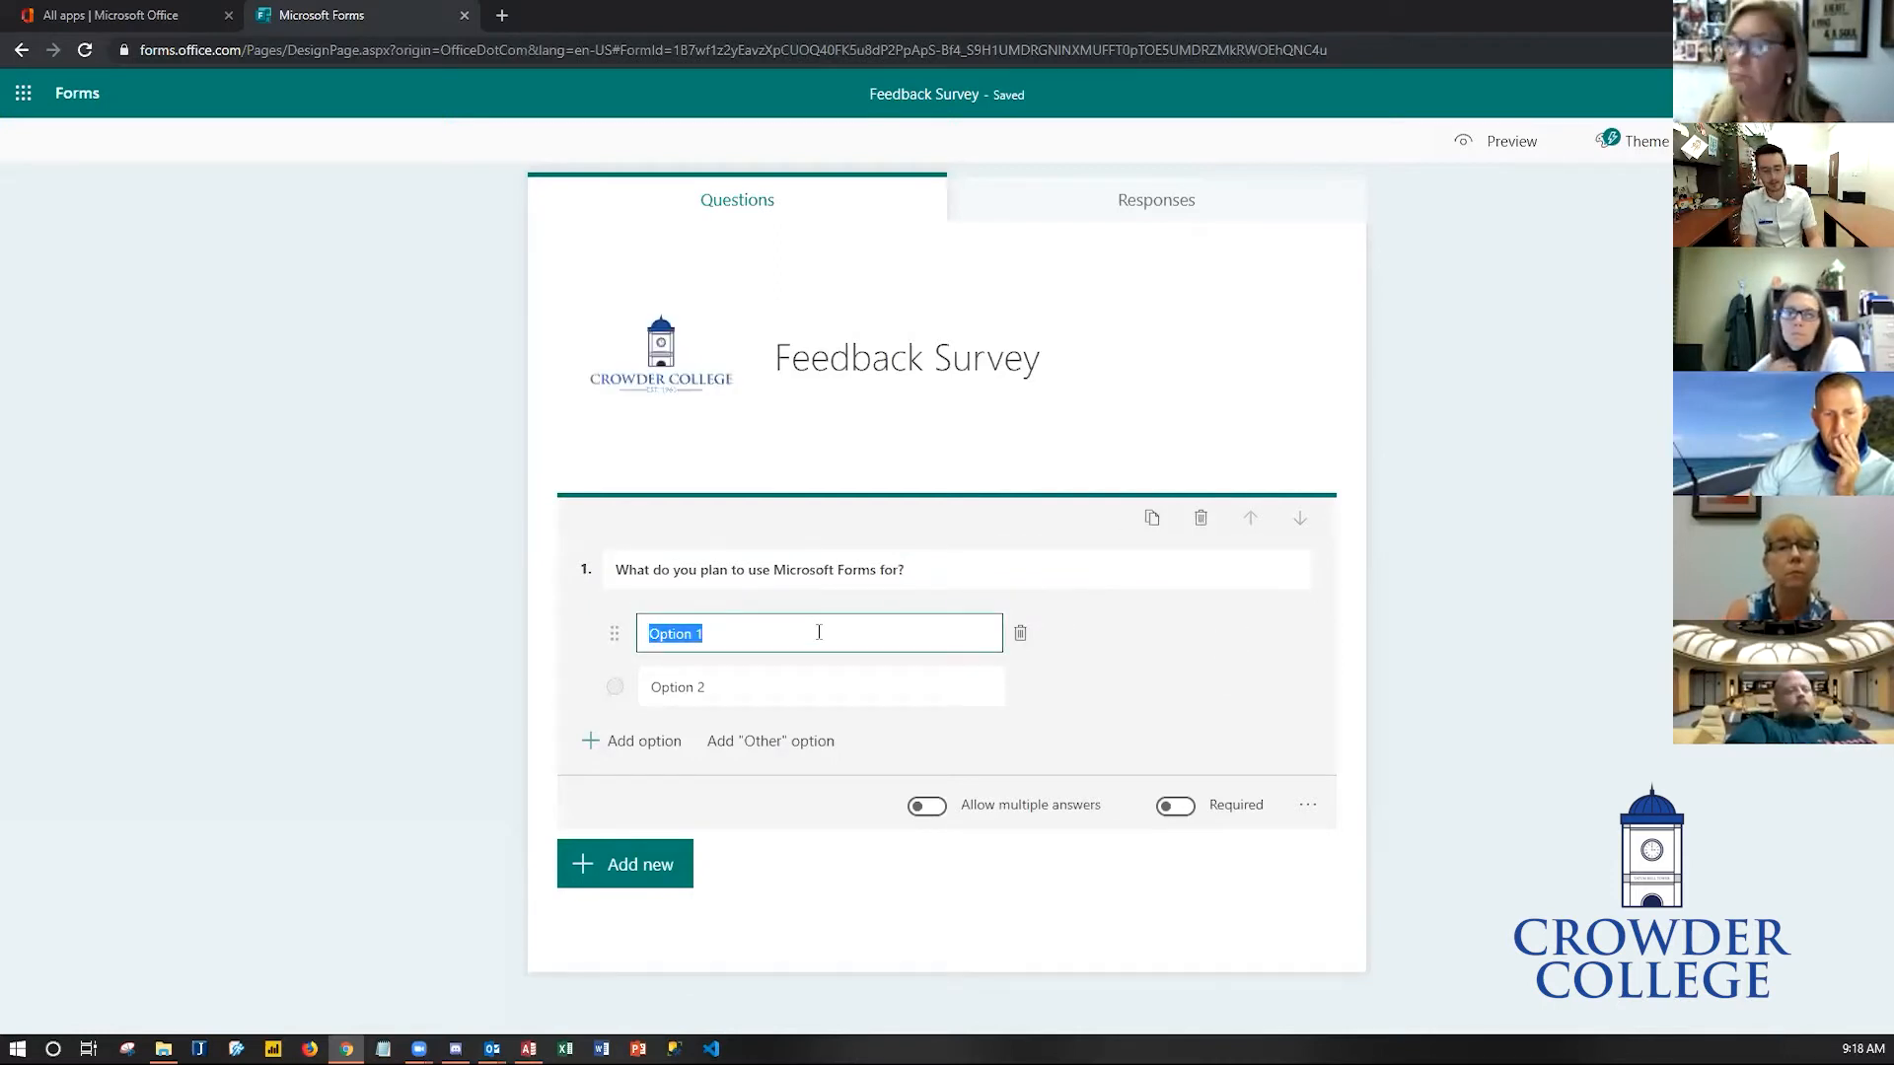
text(Surveys)
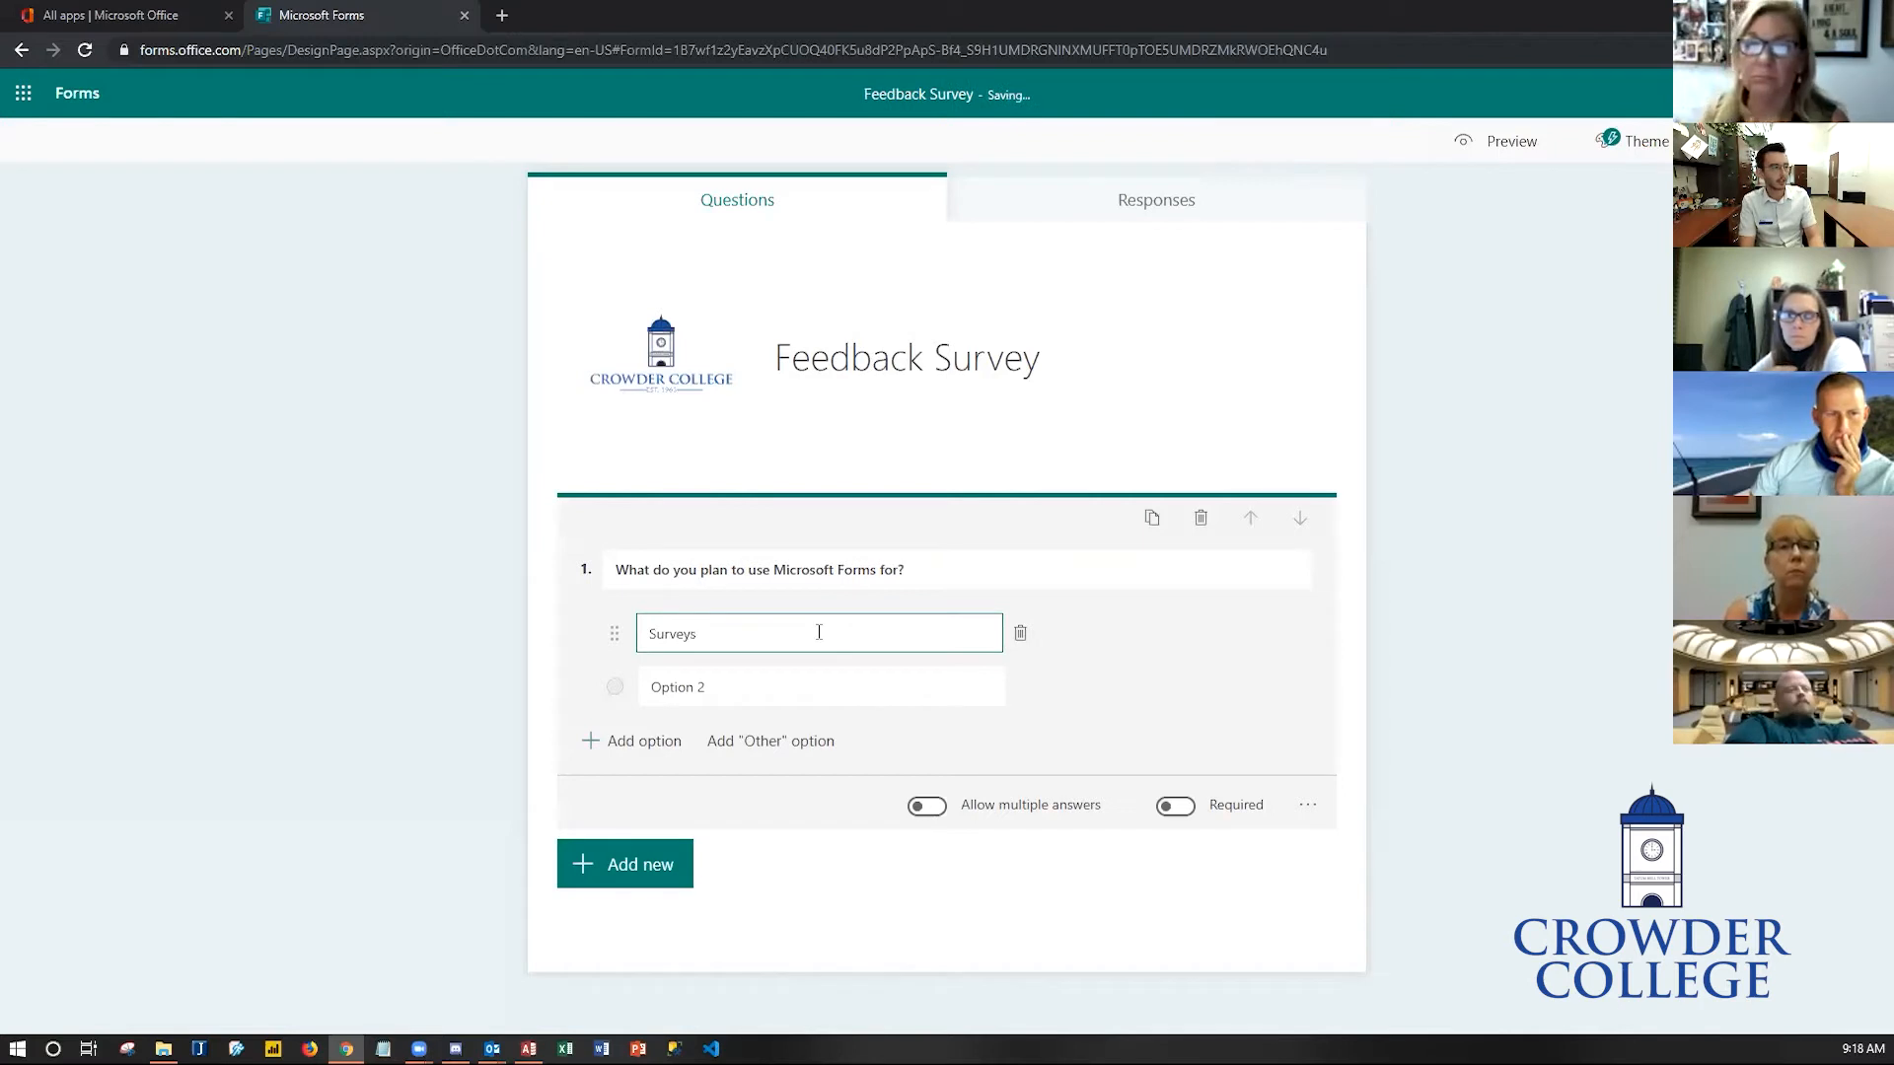
key(Tab)
text(Event Registration)
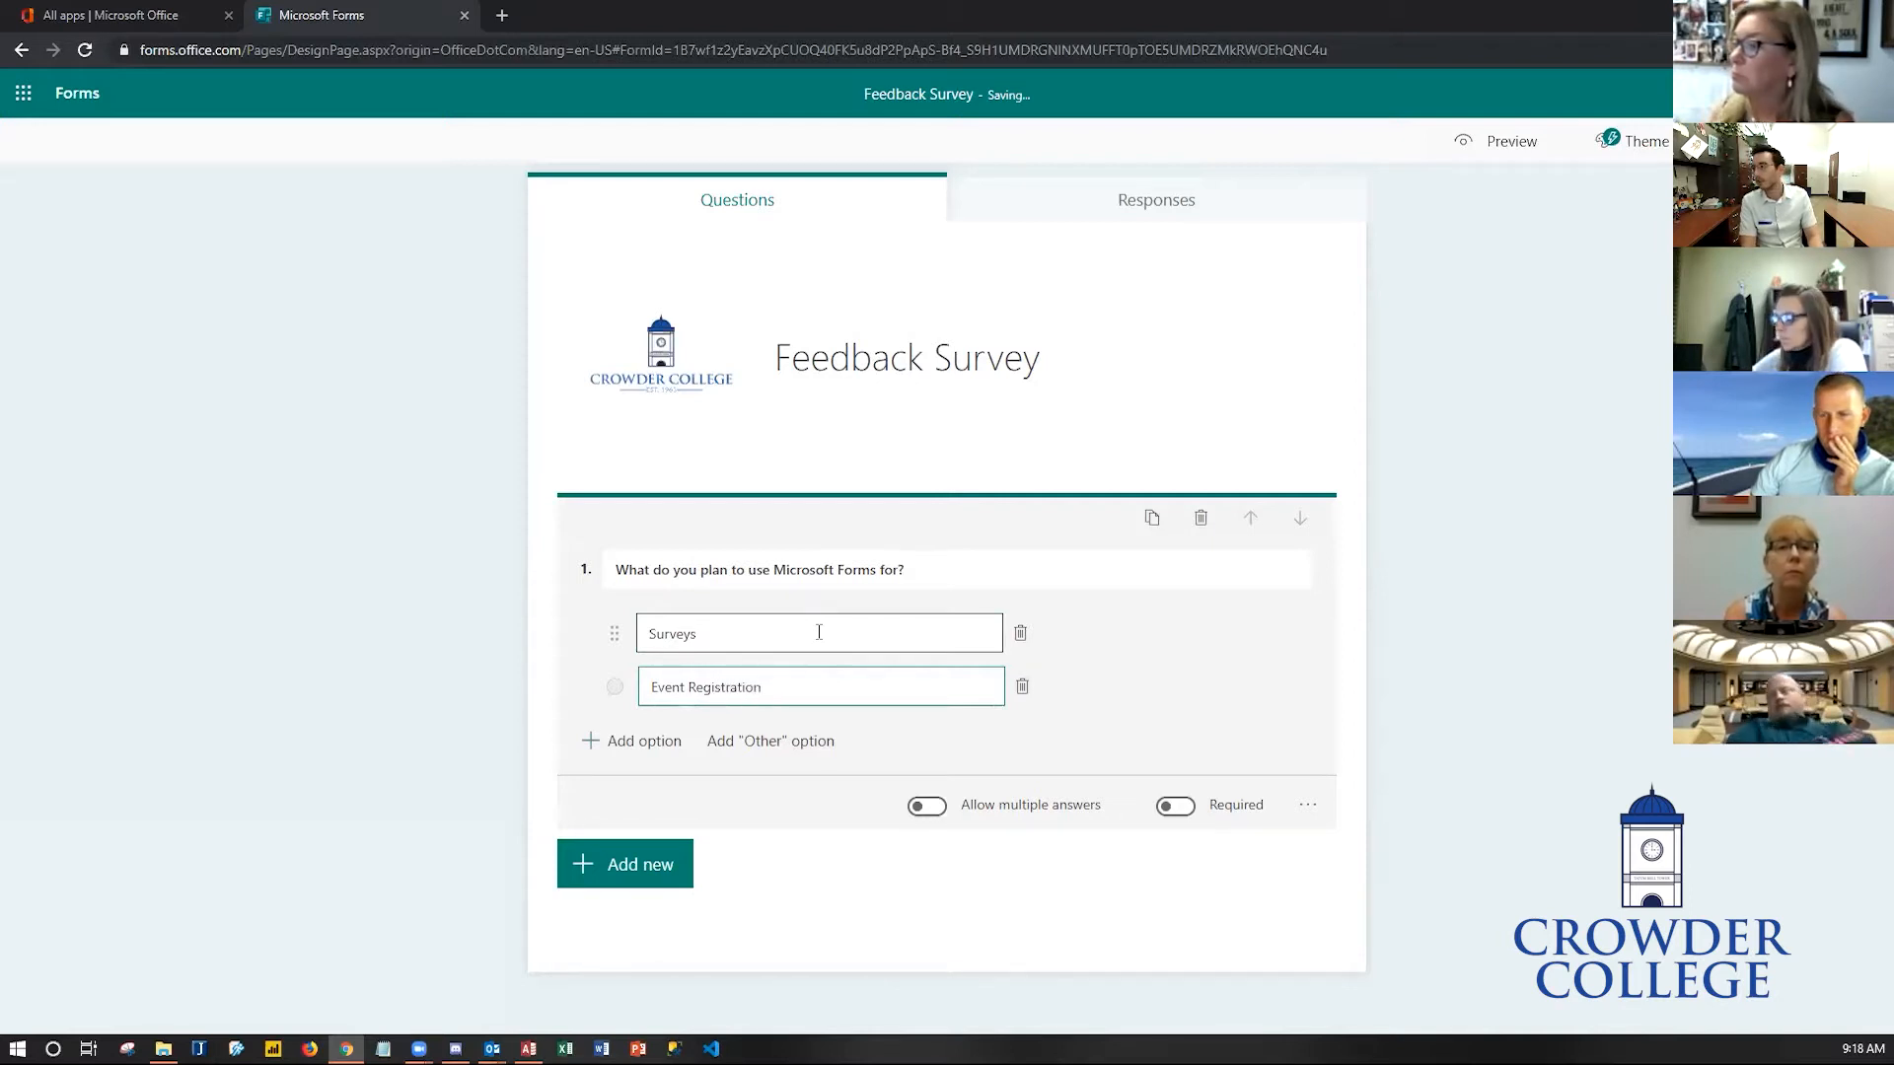
key(Tab)
key(Tab)
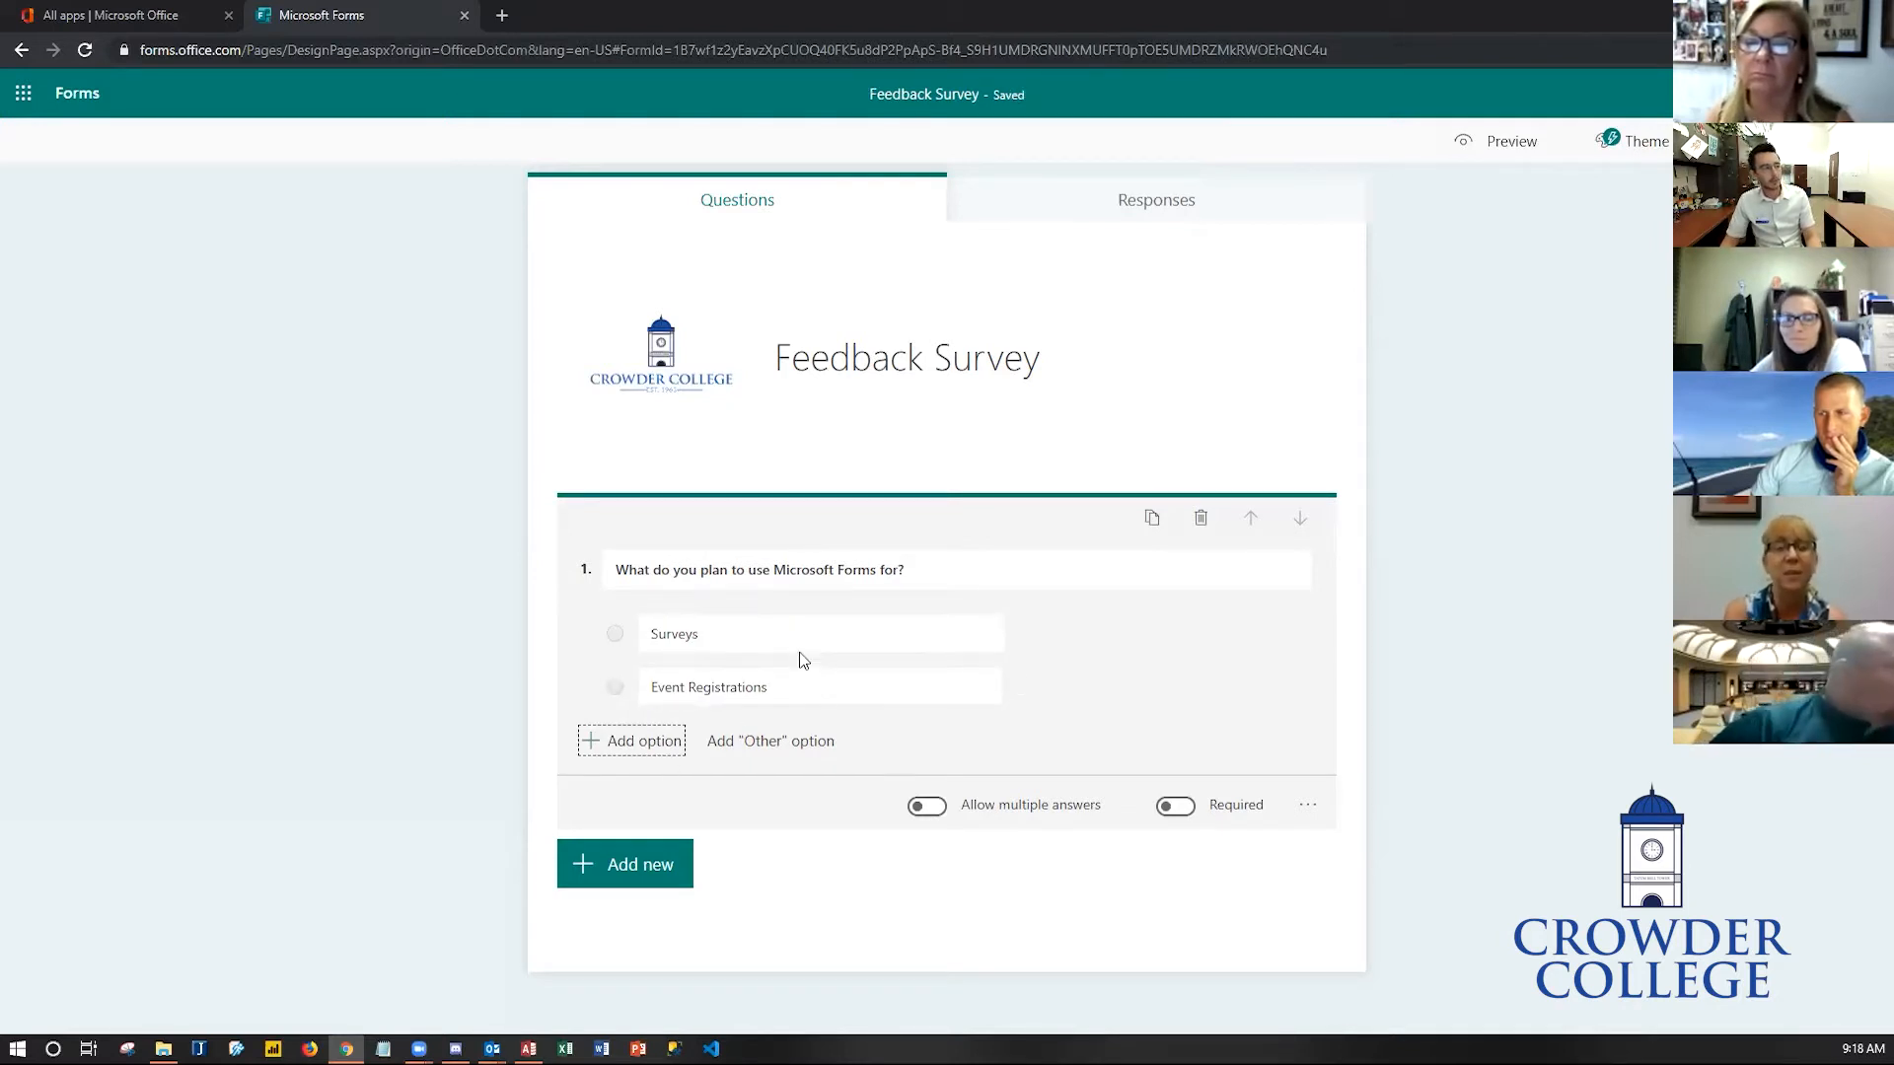
- Add two more answer options, Data Collection and Gathering Feedback
click(653, 742)
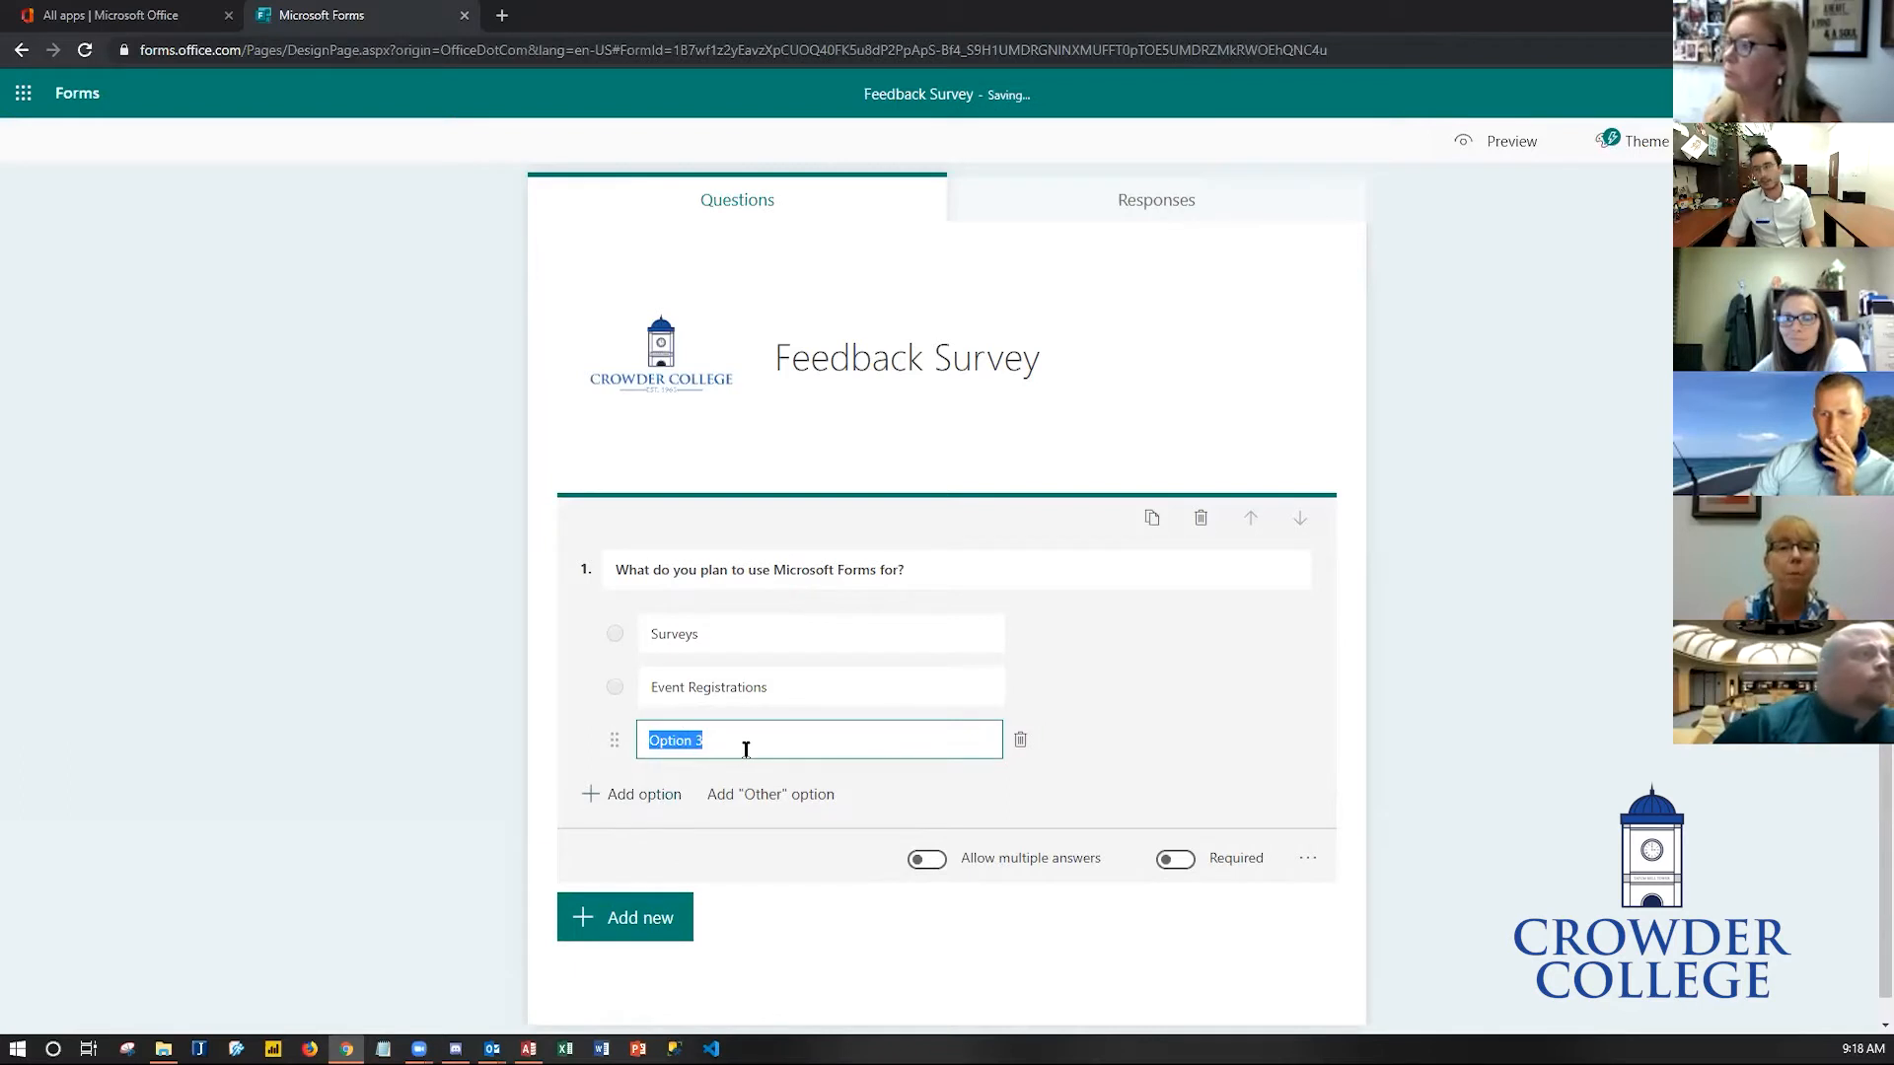
text(Data Collec)
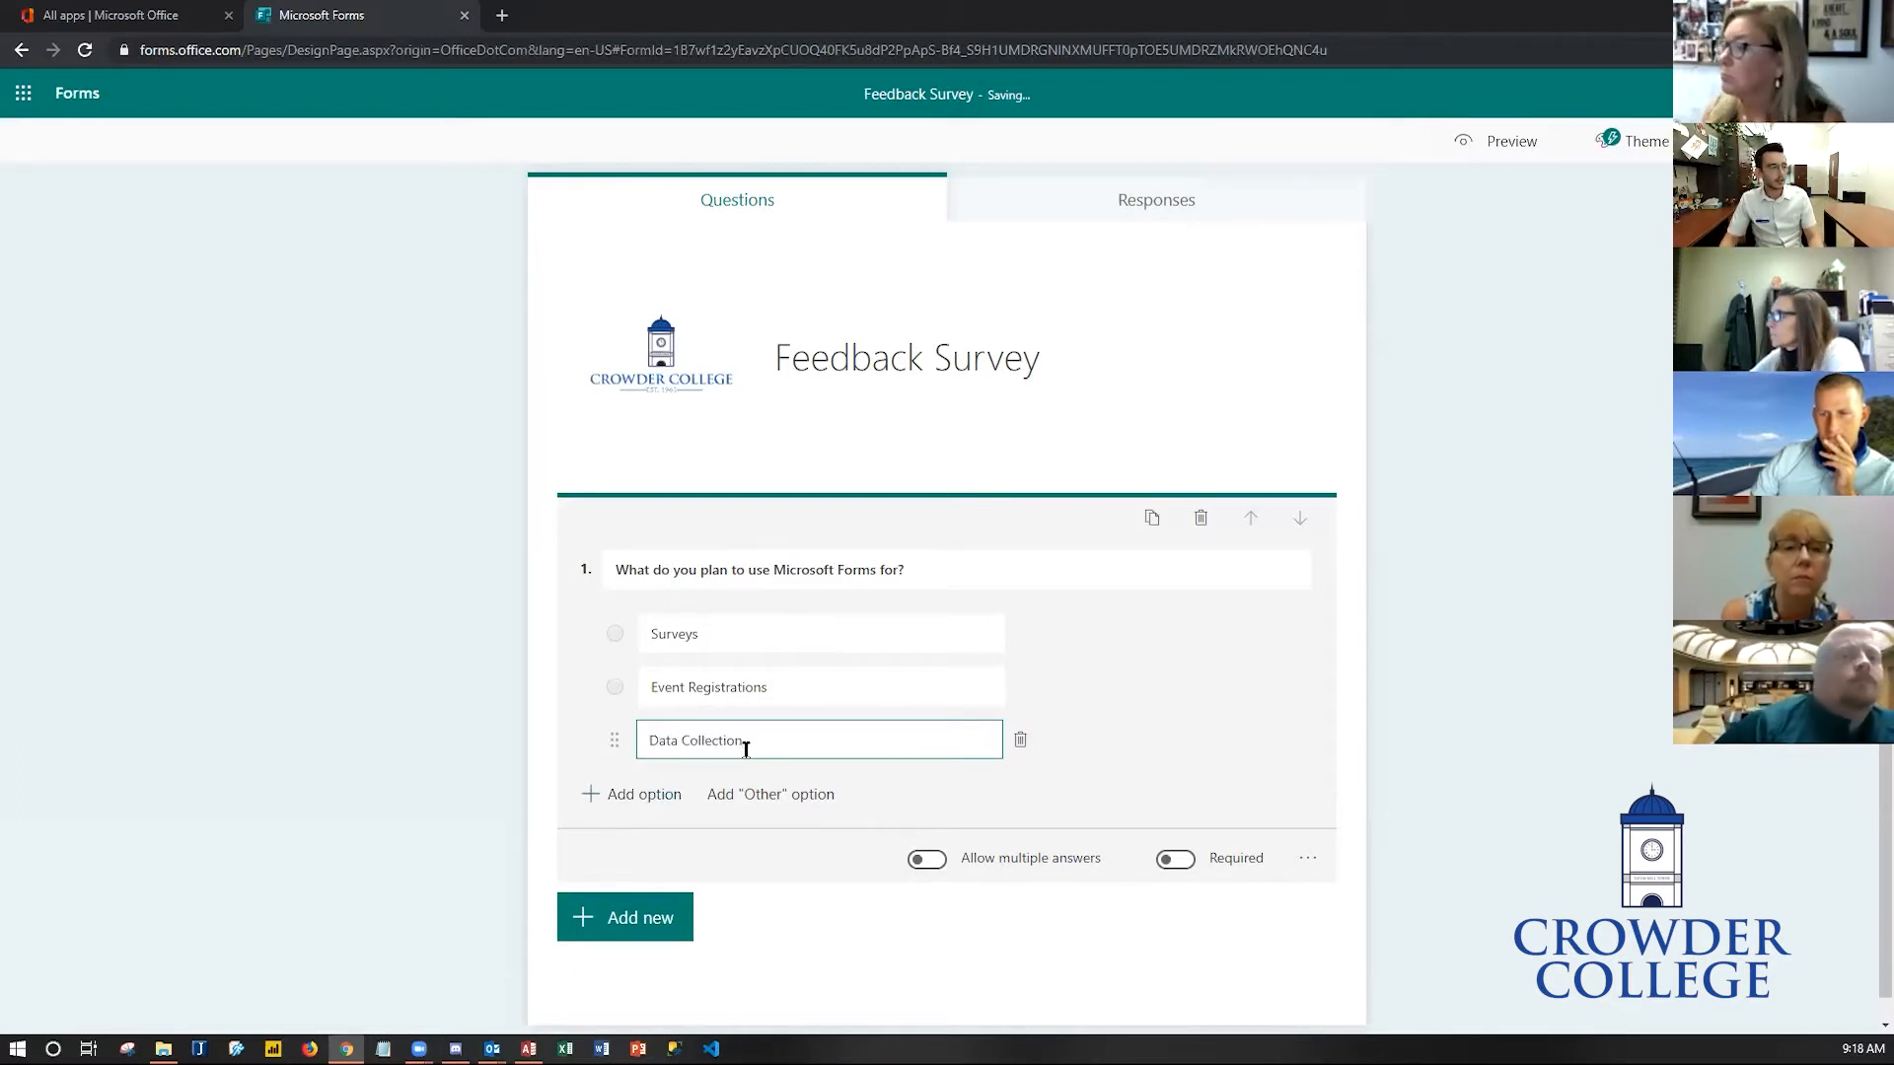
click(651, 797)
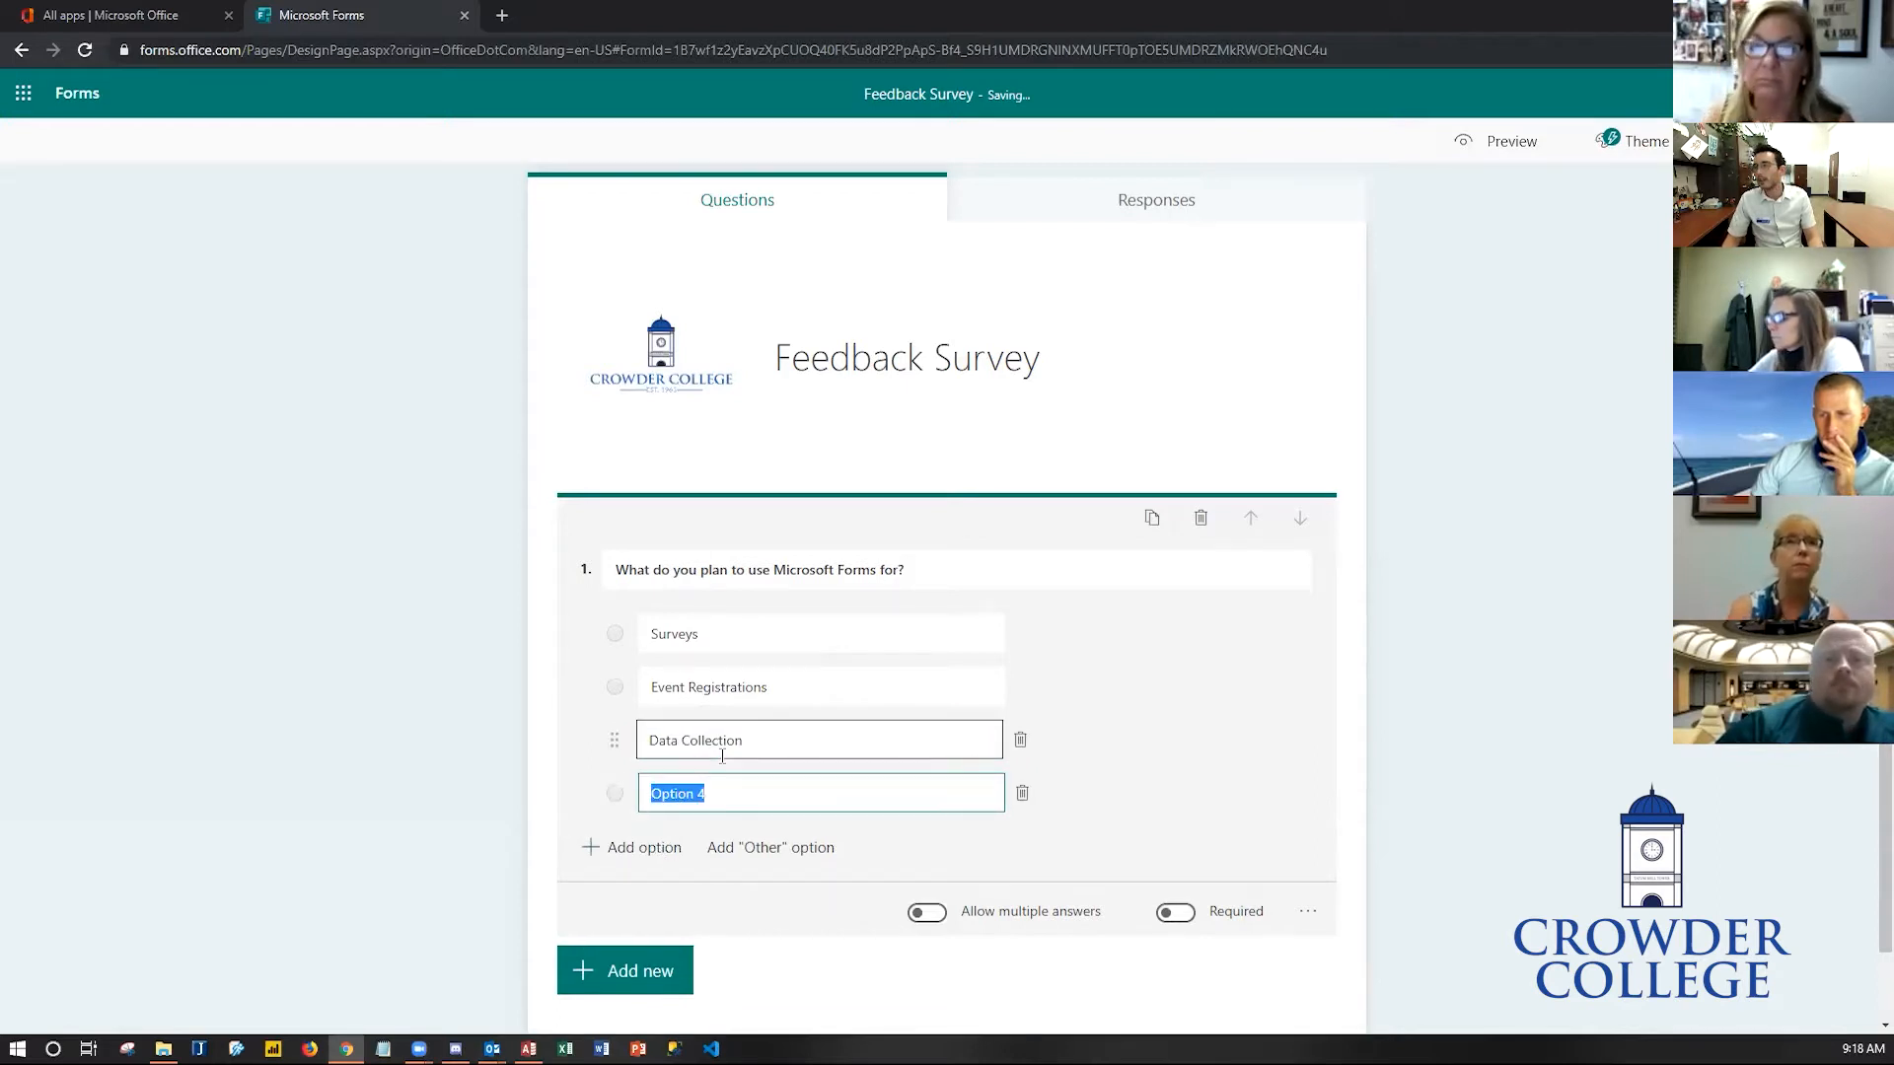
text(G)
text(eth)
key(BackSpace)
key(BackSpace)
key(BackSpace)
text(athering Feedback)
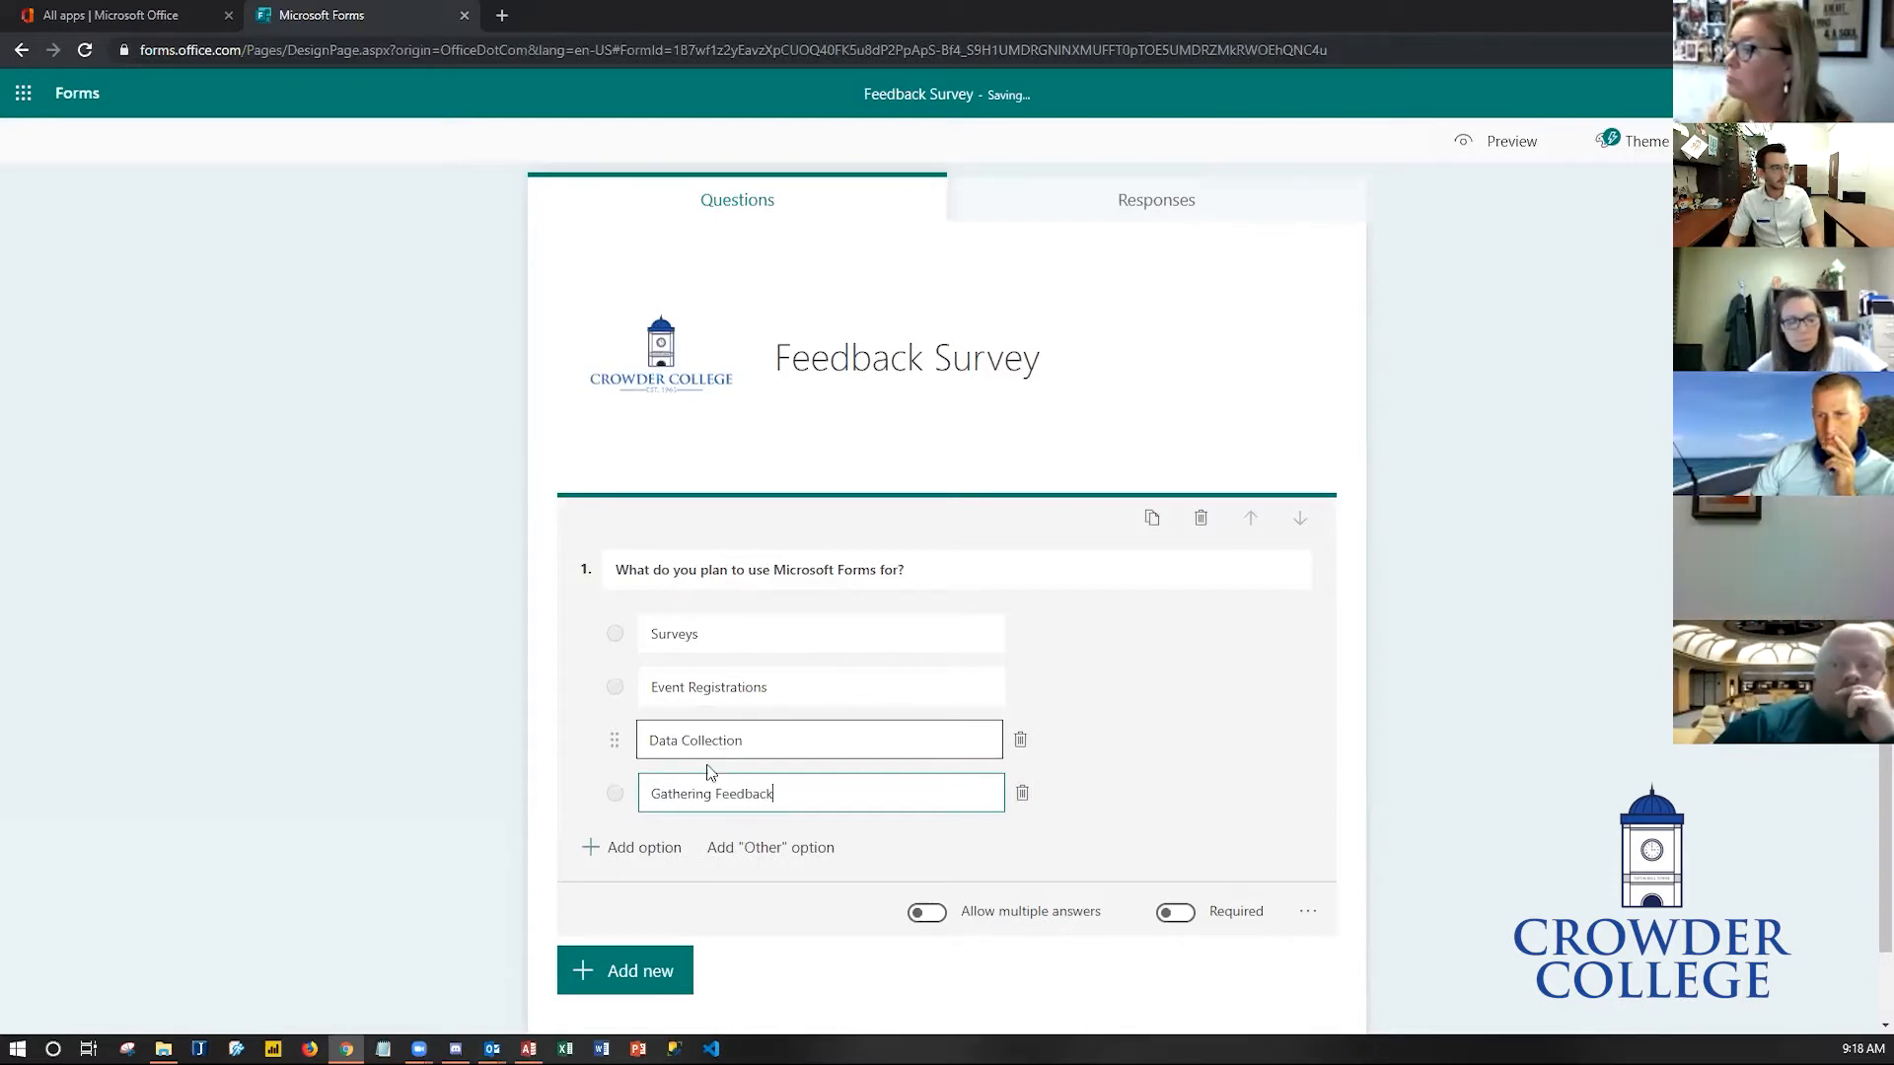
- Add a fifth answer option, Scheduling Event
click(627, 847)
text(Scheduling Events)
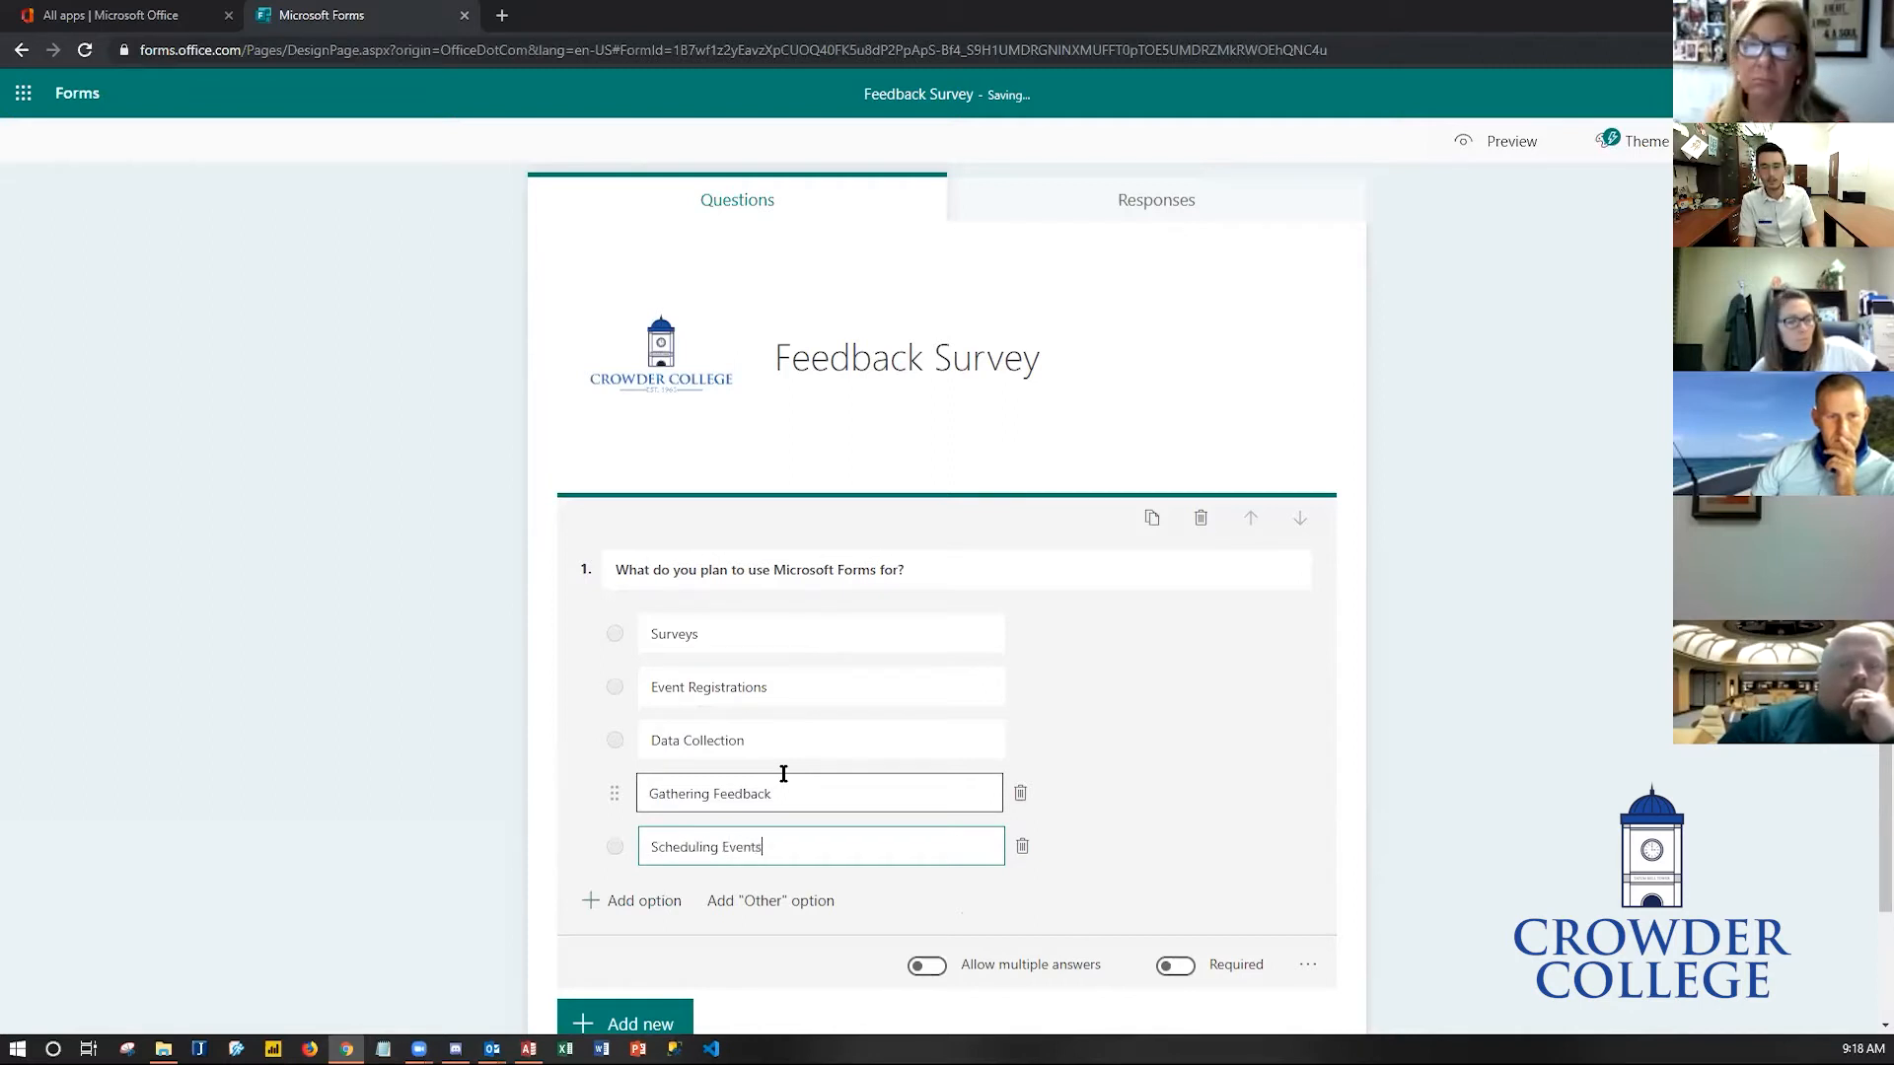
key(BackSpace)
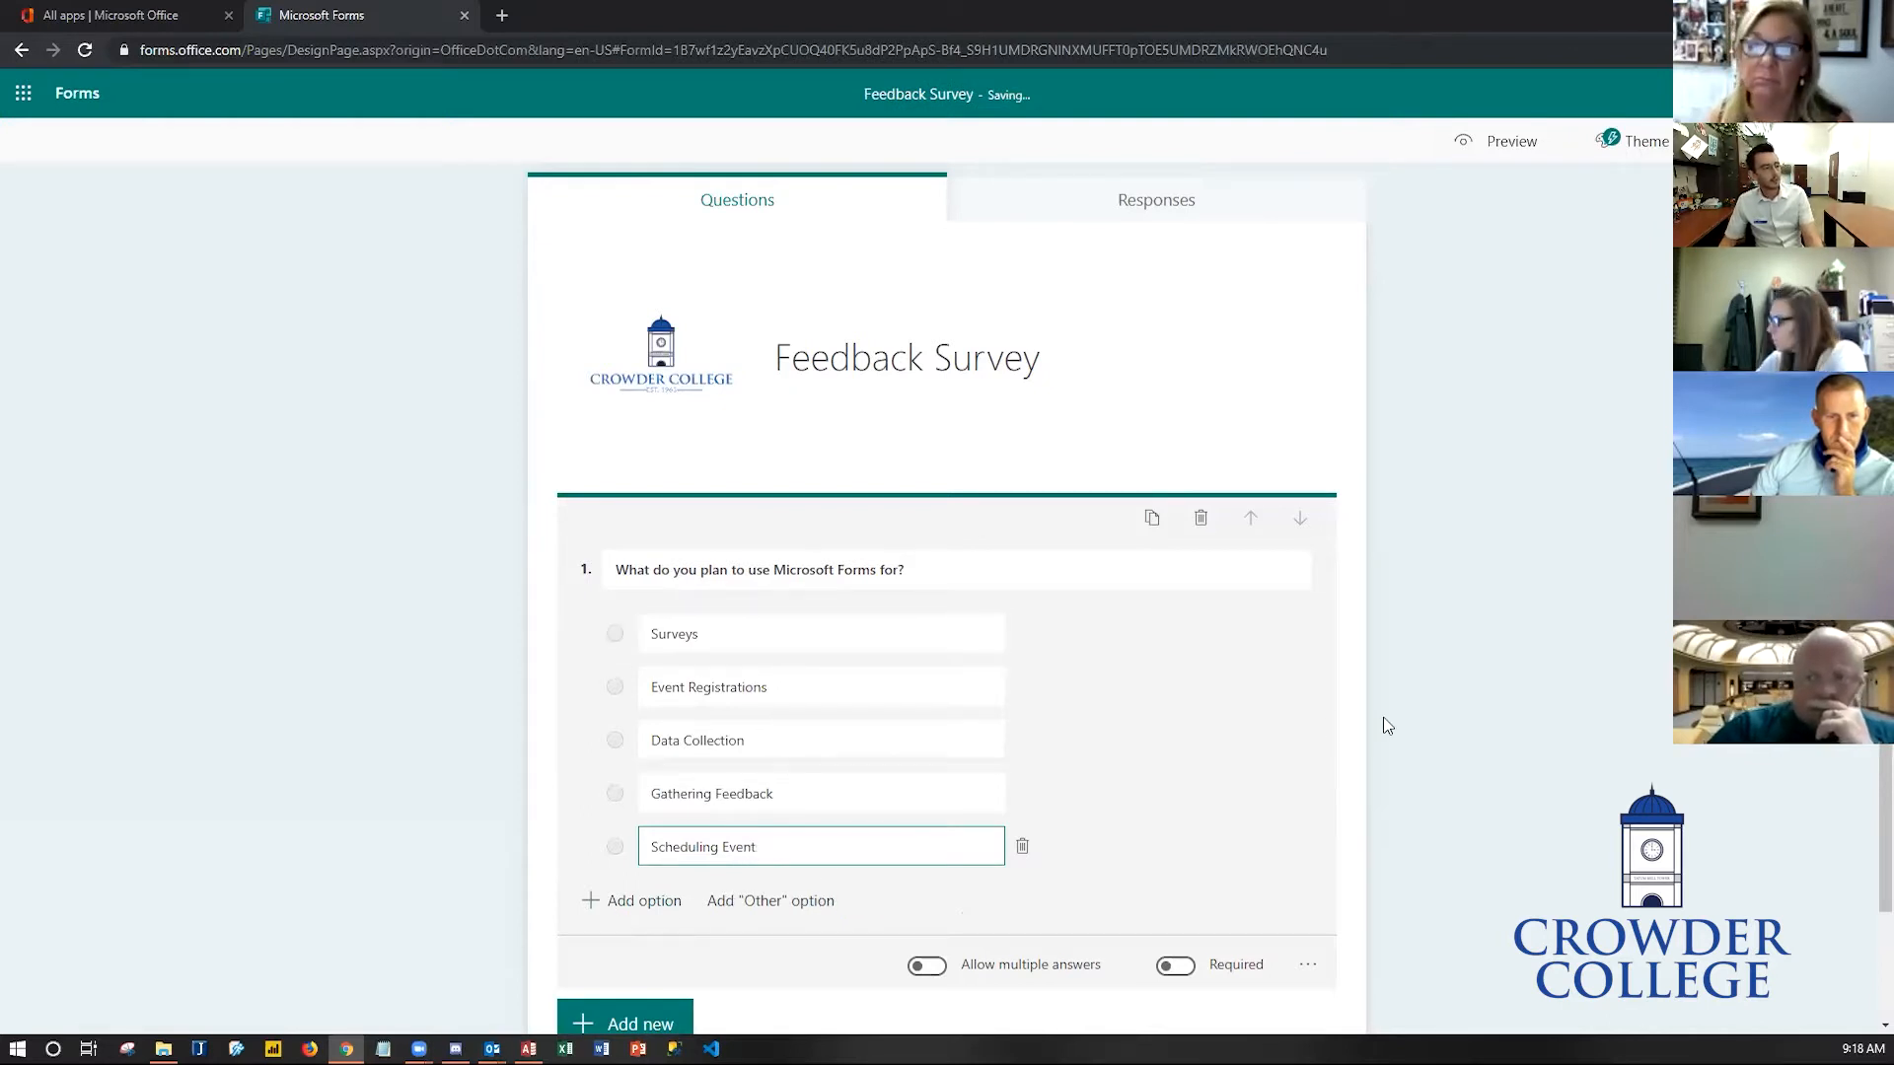
click(1438, 758)
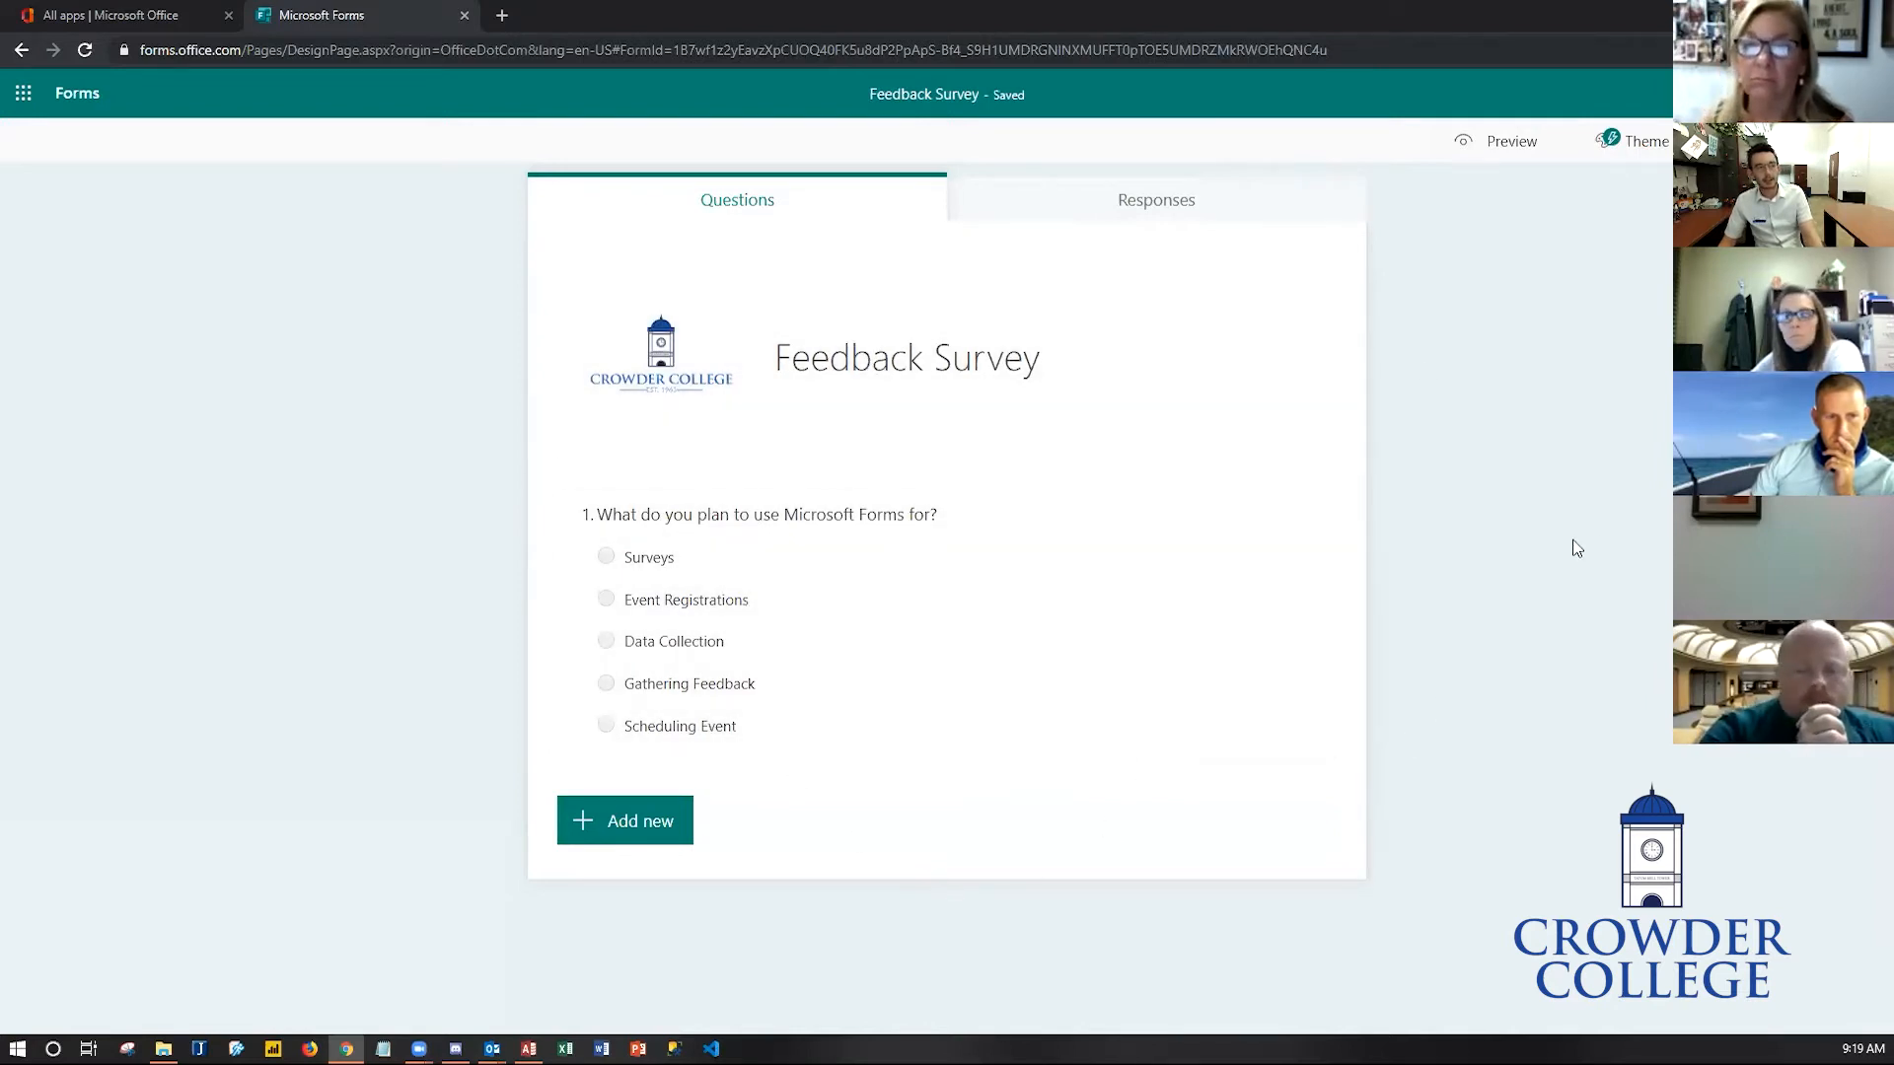
- Preview the form and try selecting answer options, then return to editing
click(1519, 145)
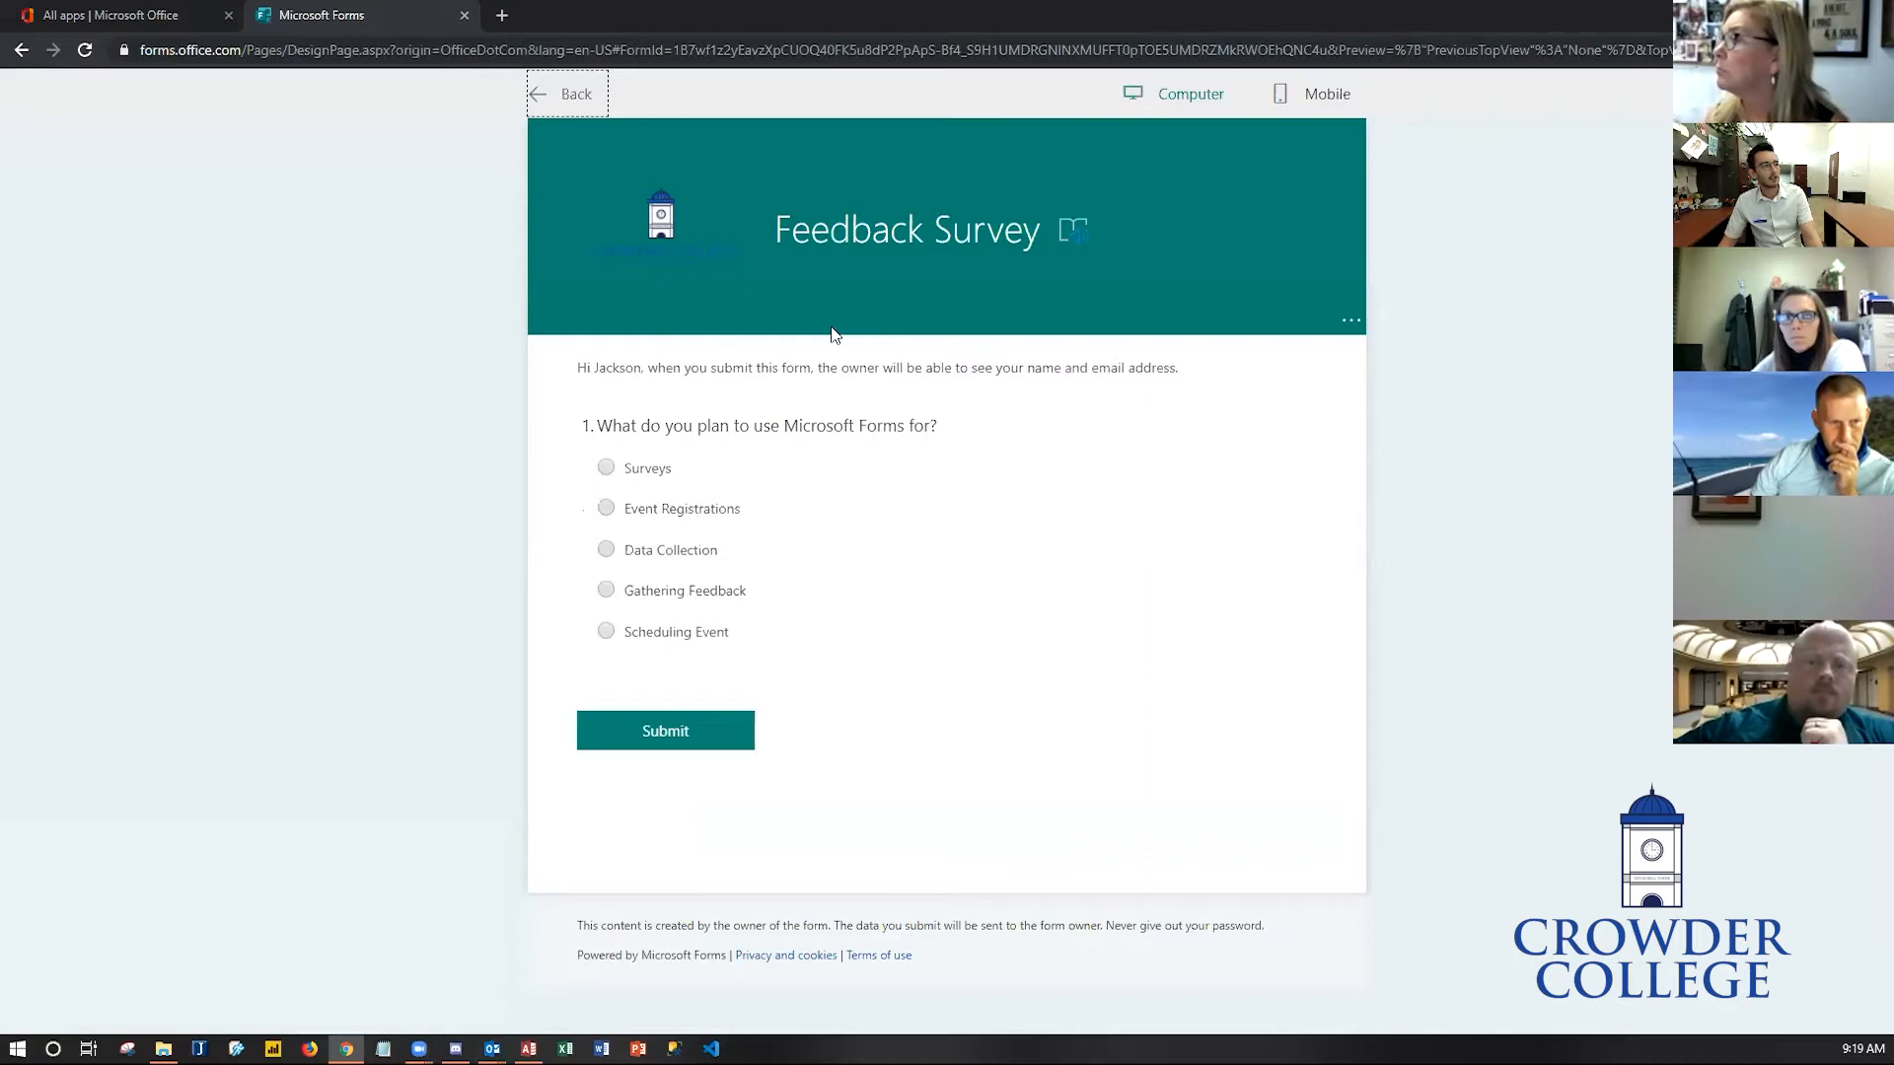
click(653, 468)
click(664, 508)
click(657, 470)
click(670, 515)
drag(674, 542, 678, 542)
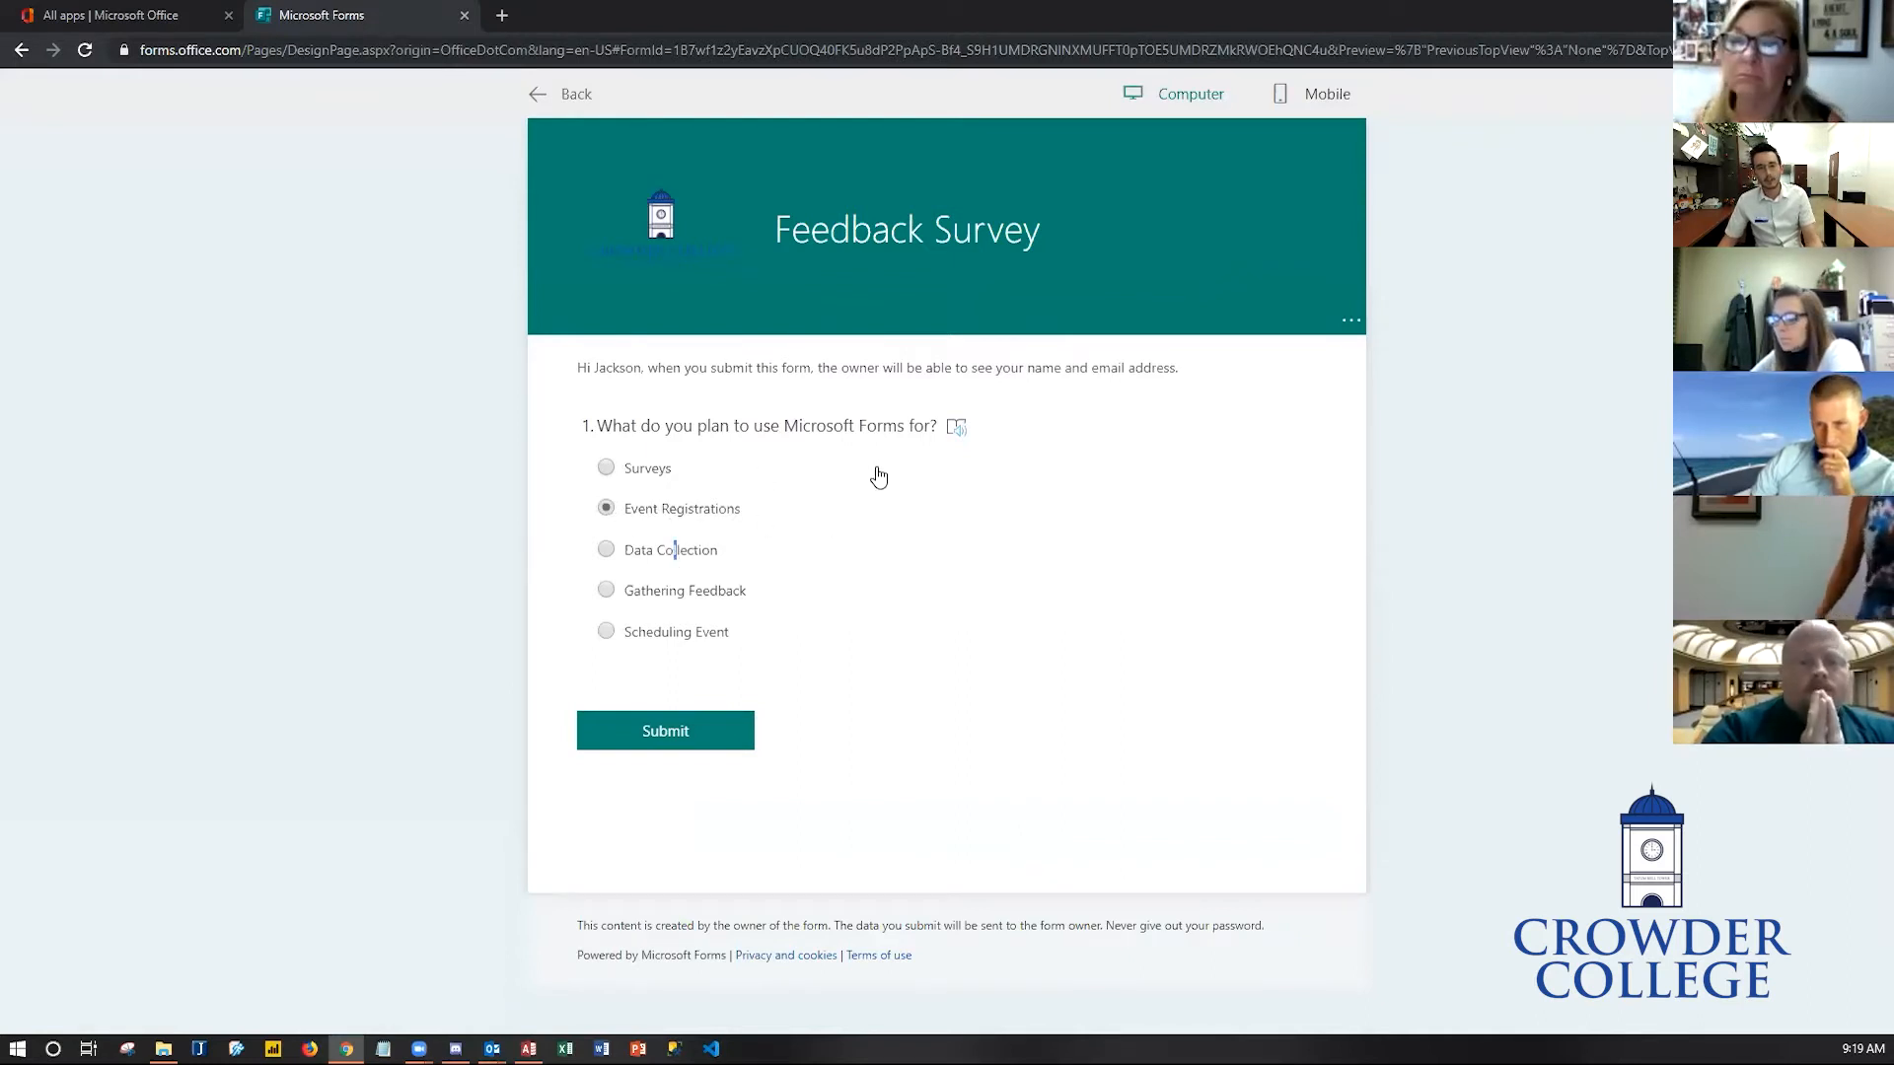
click(600, 100)
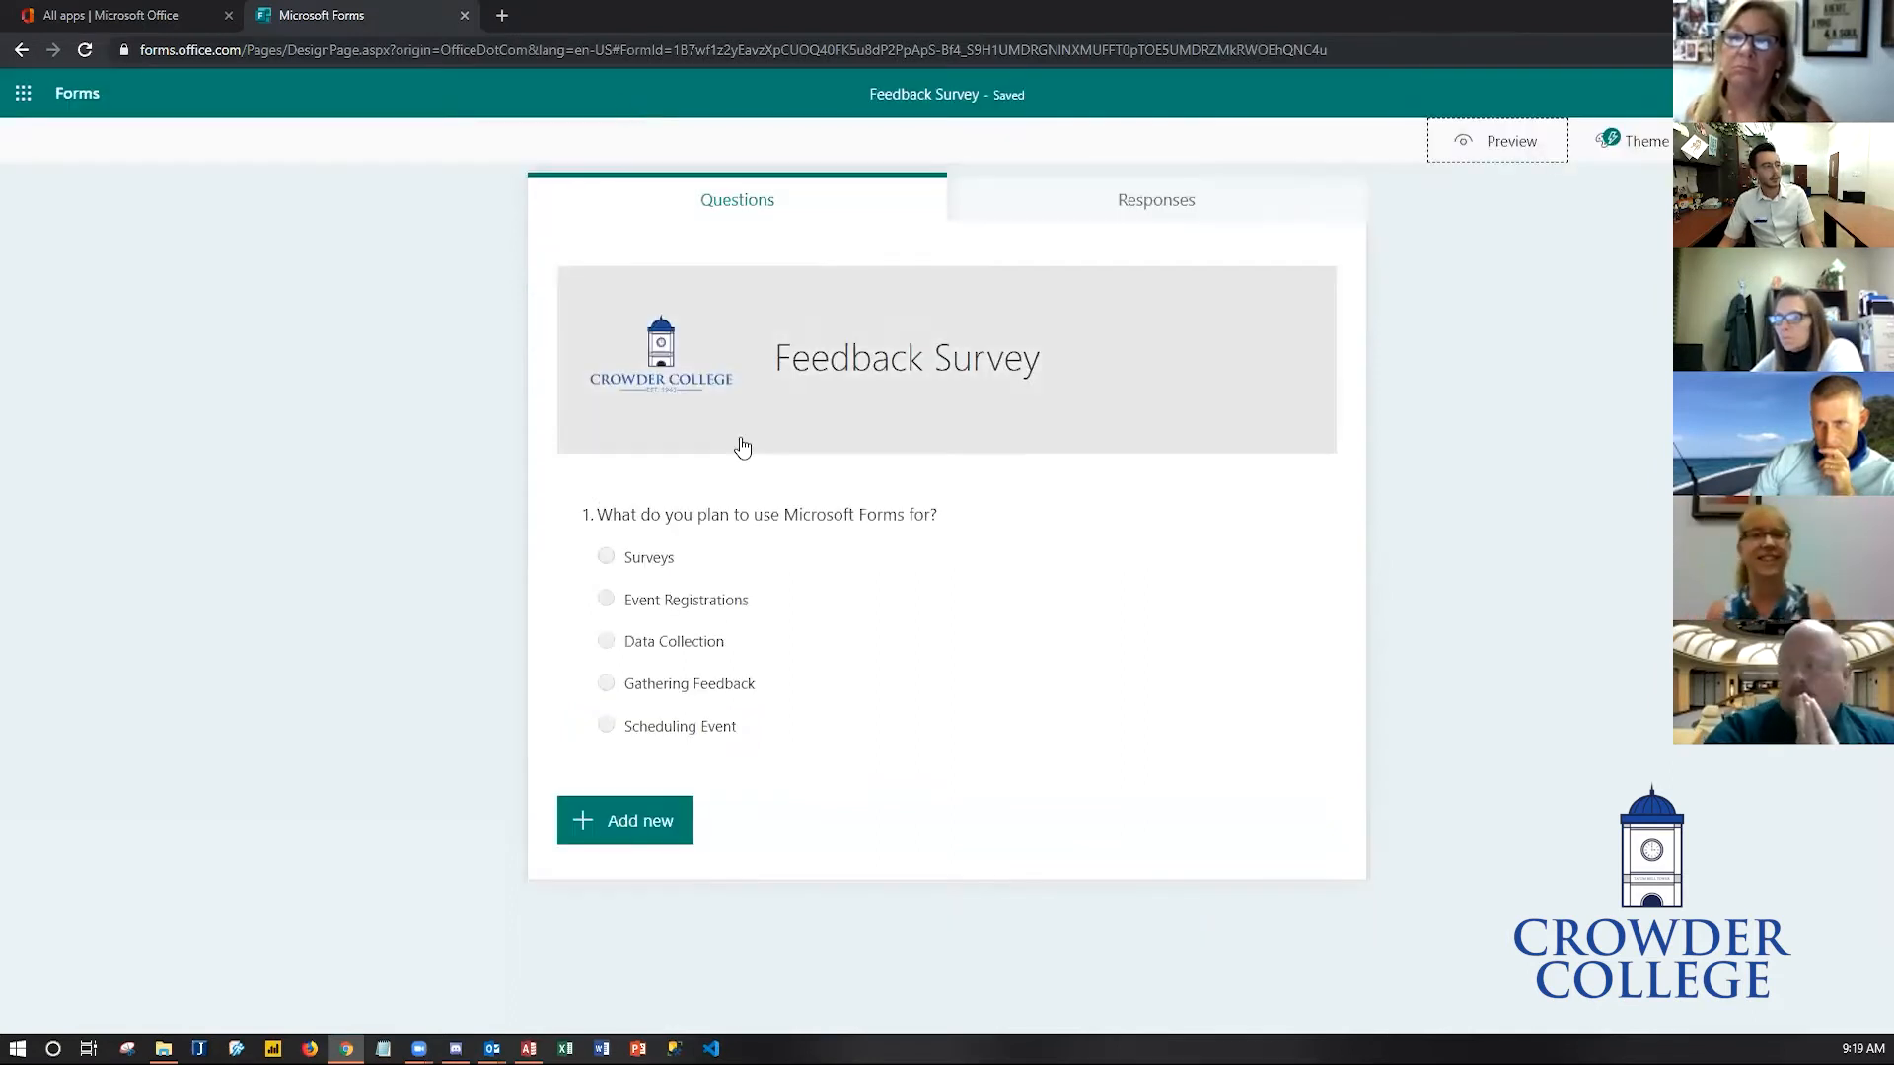
- Turn on Allow multiple answers for the question
click(935, 528)
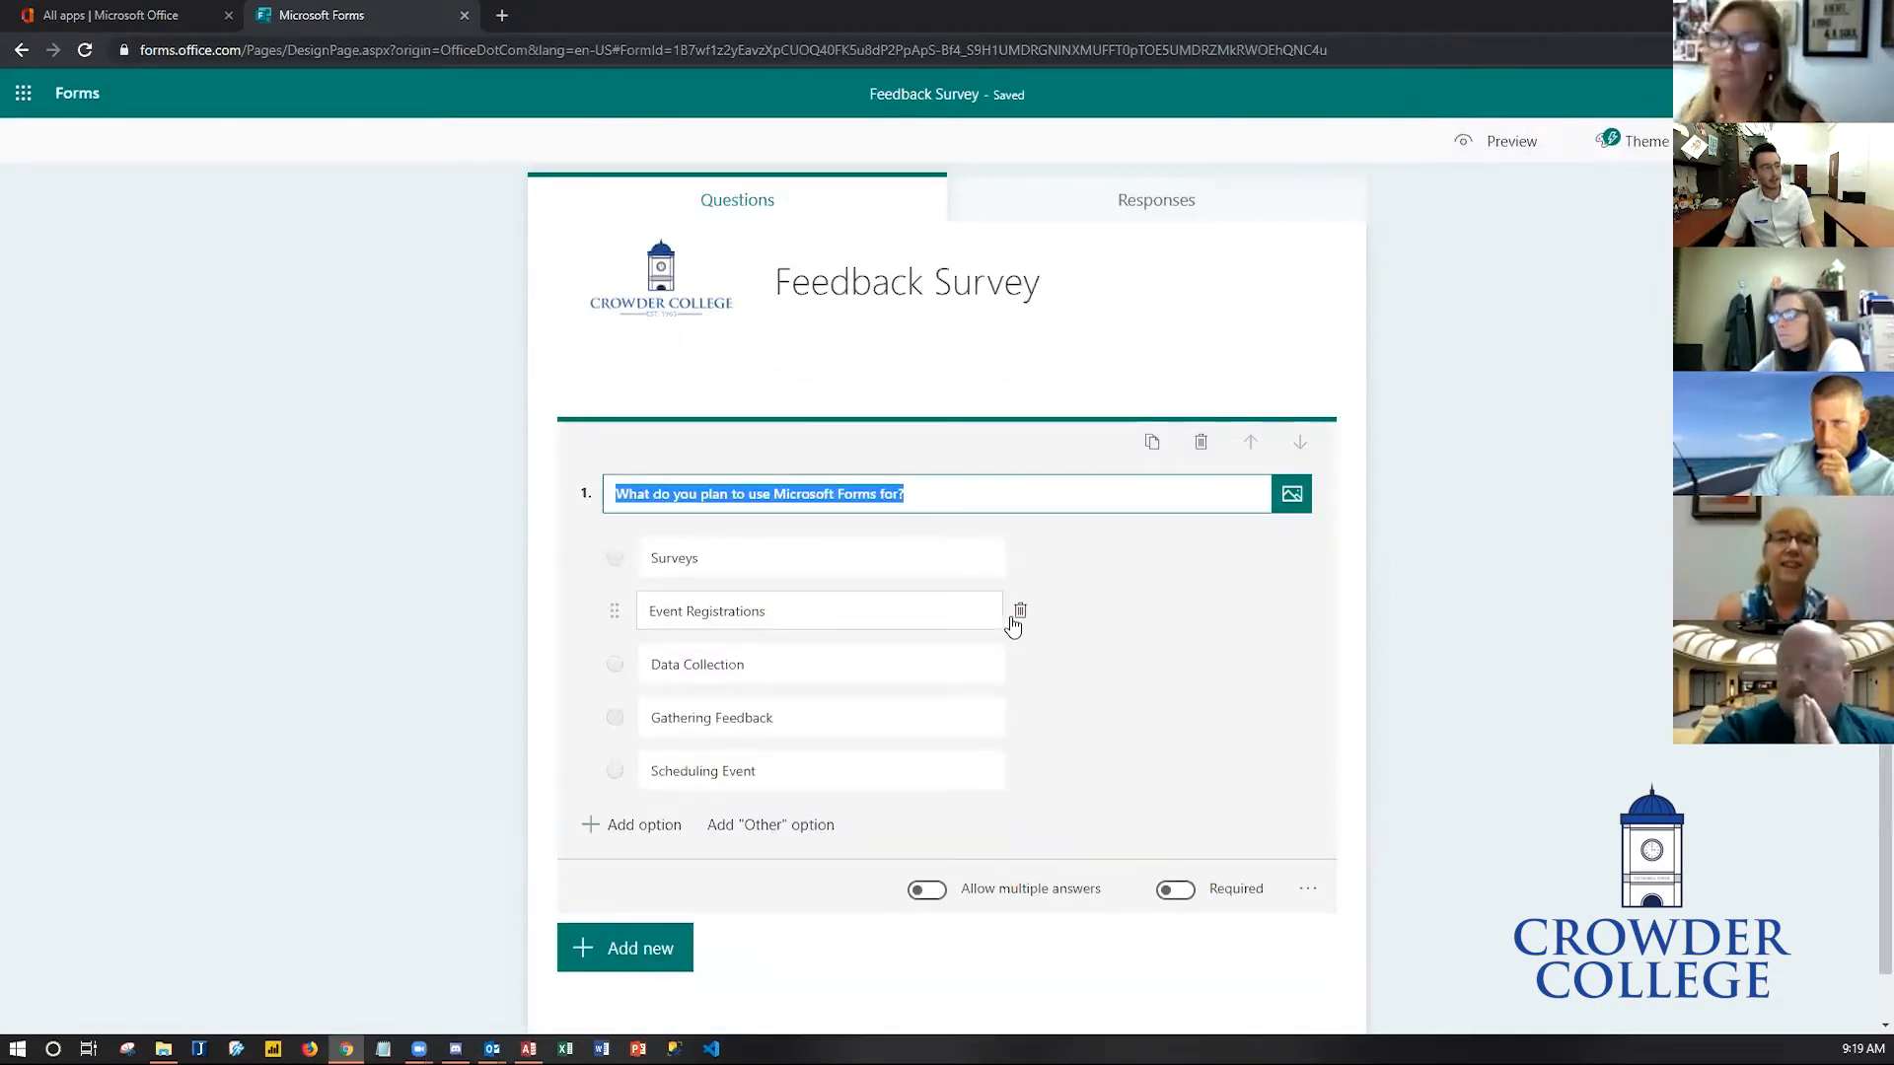
click(933, 895)
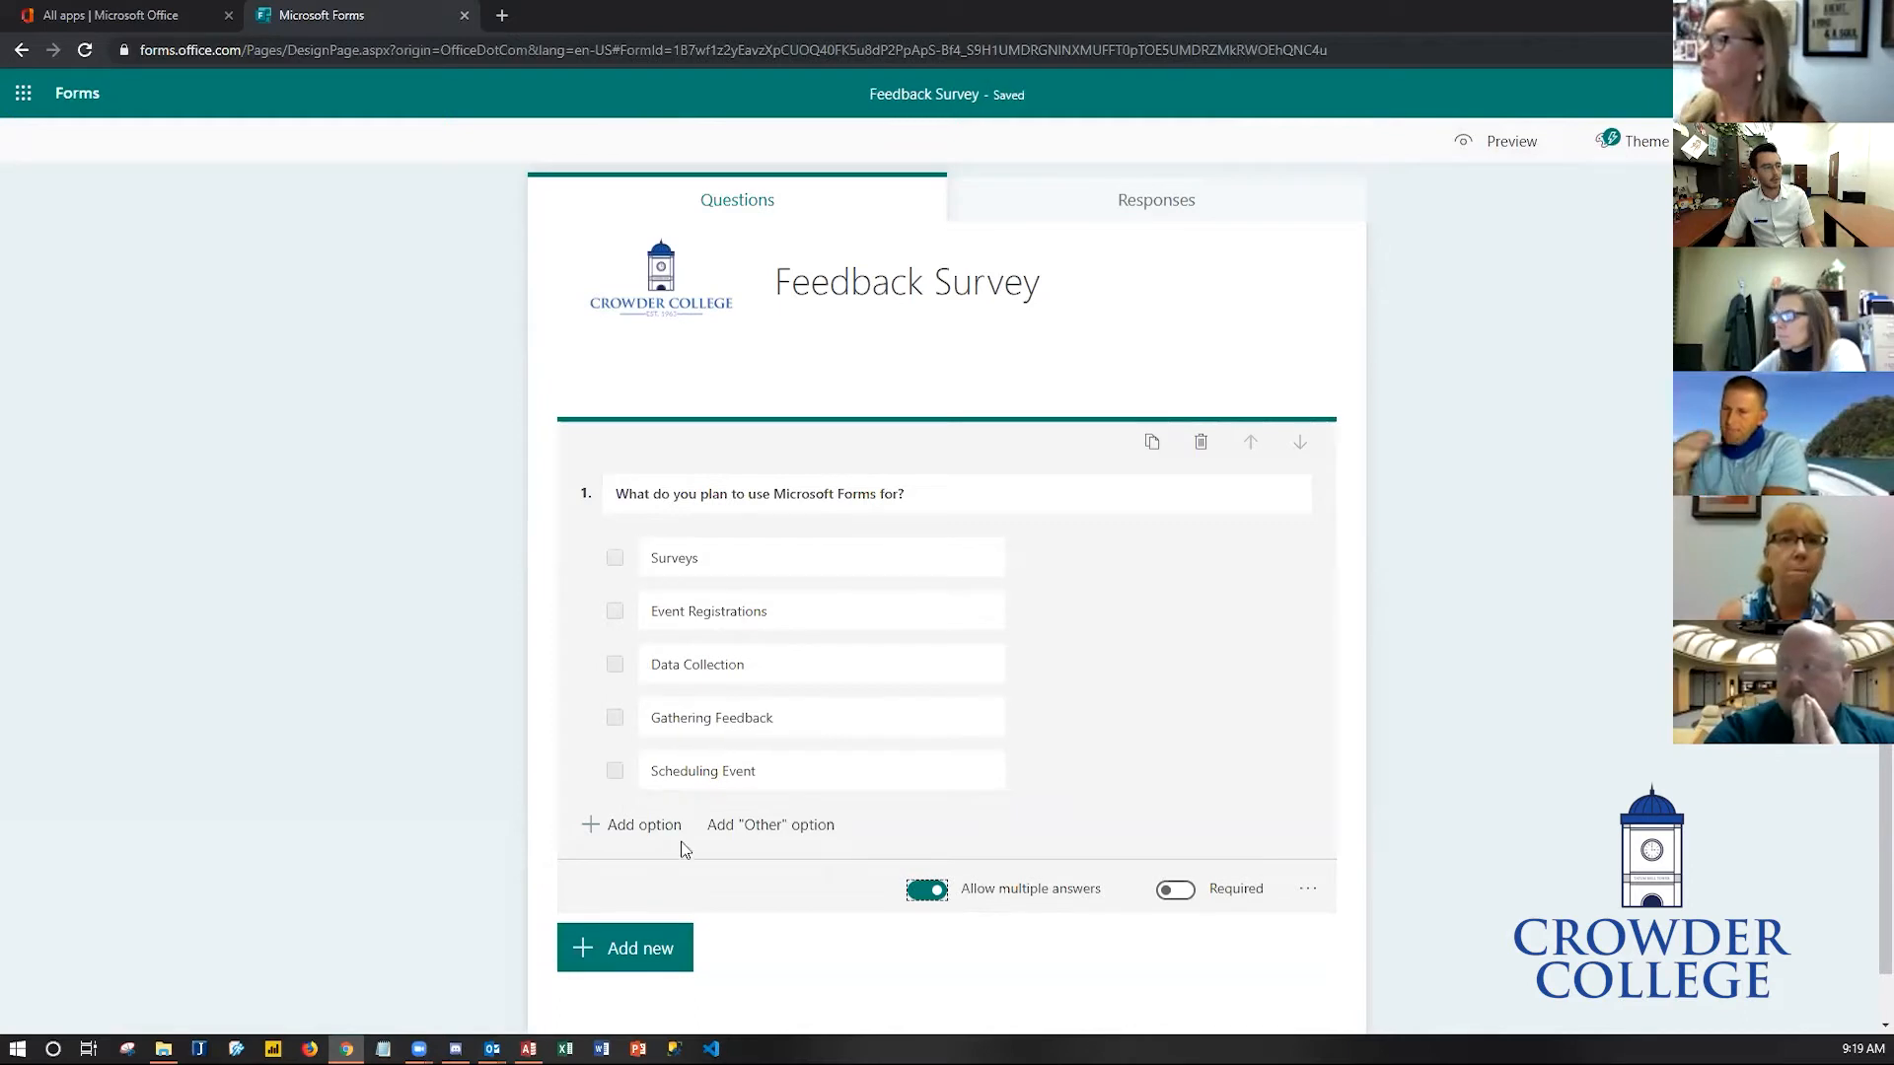
- Preview the form again, test ticking several options, and return to editing
click(1484, 140)
click(607, 469)
click(606, 508)
click(607, 550)
click(609, 510)
click(606, 549)
click(608, 470)
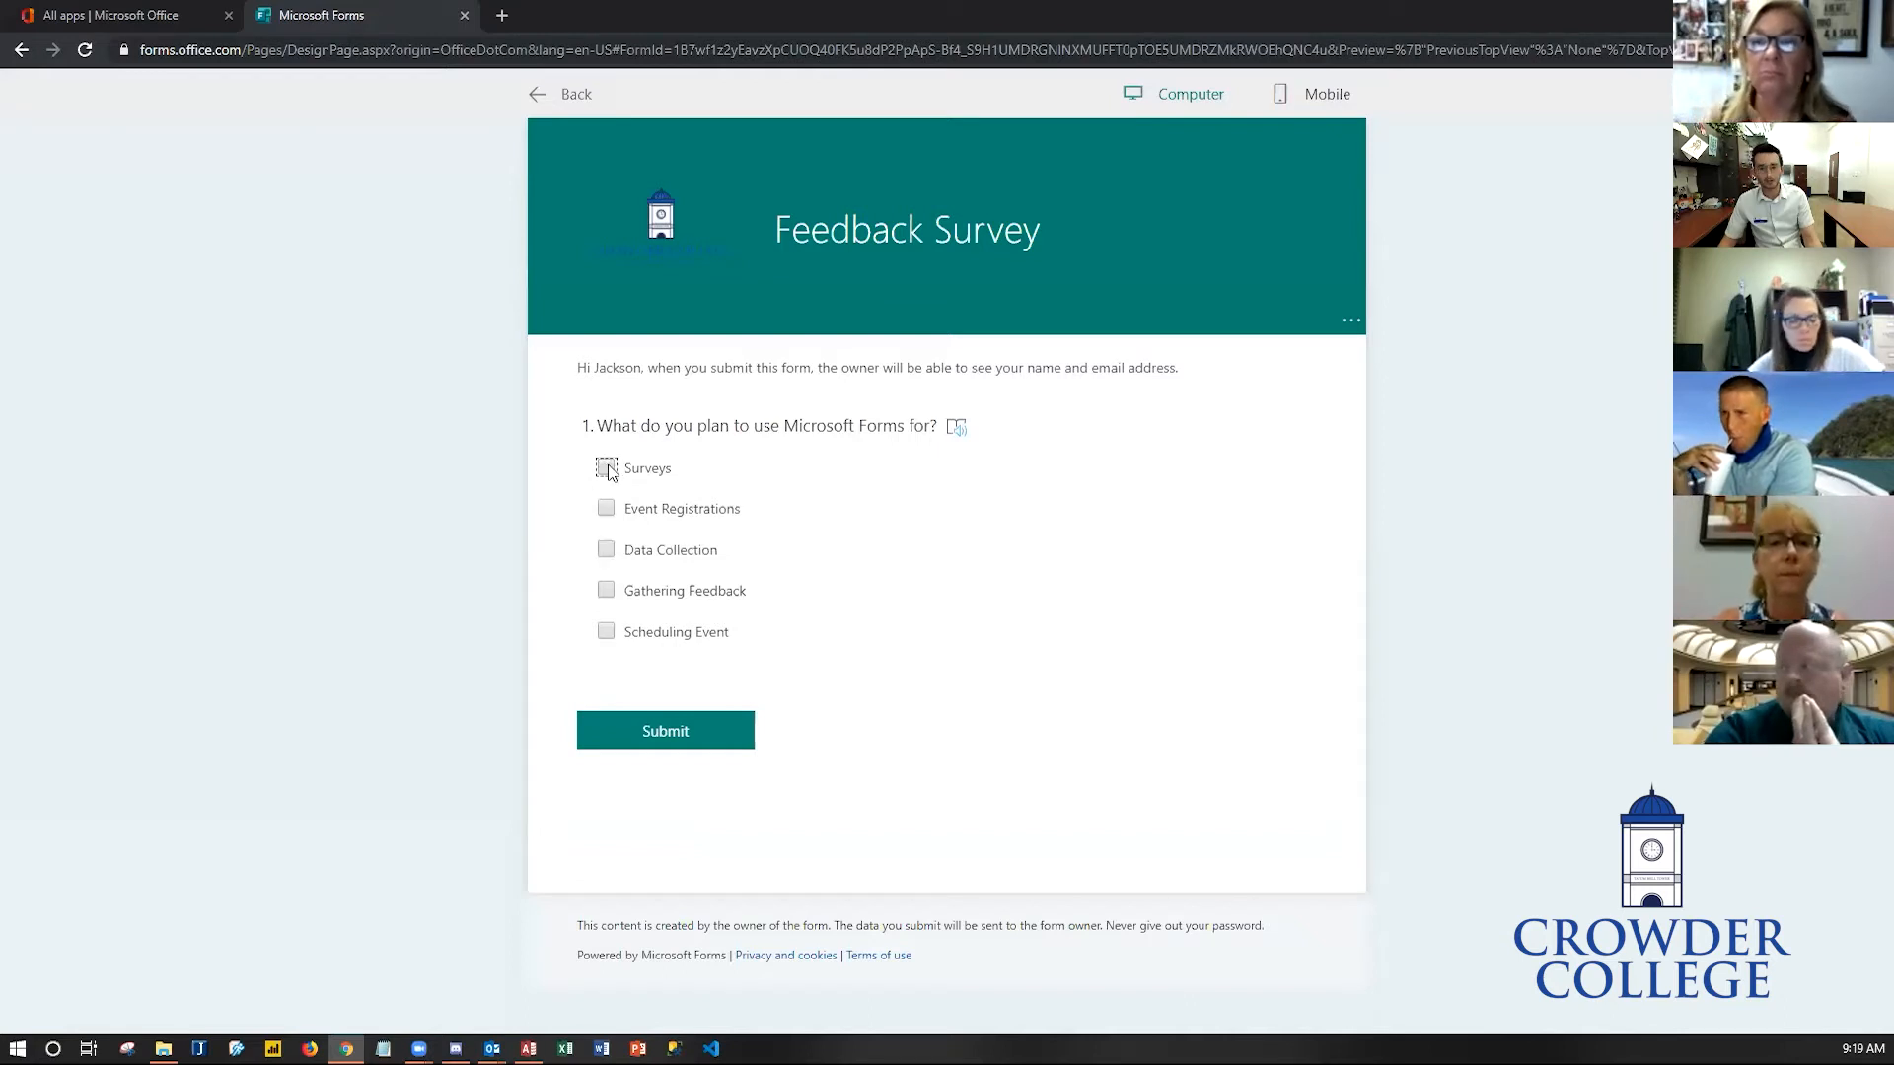
click(562, 96)
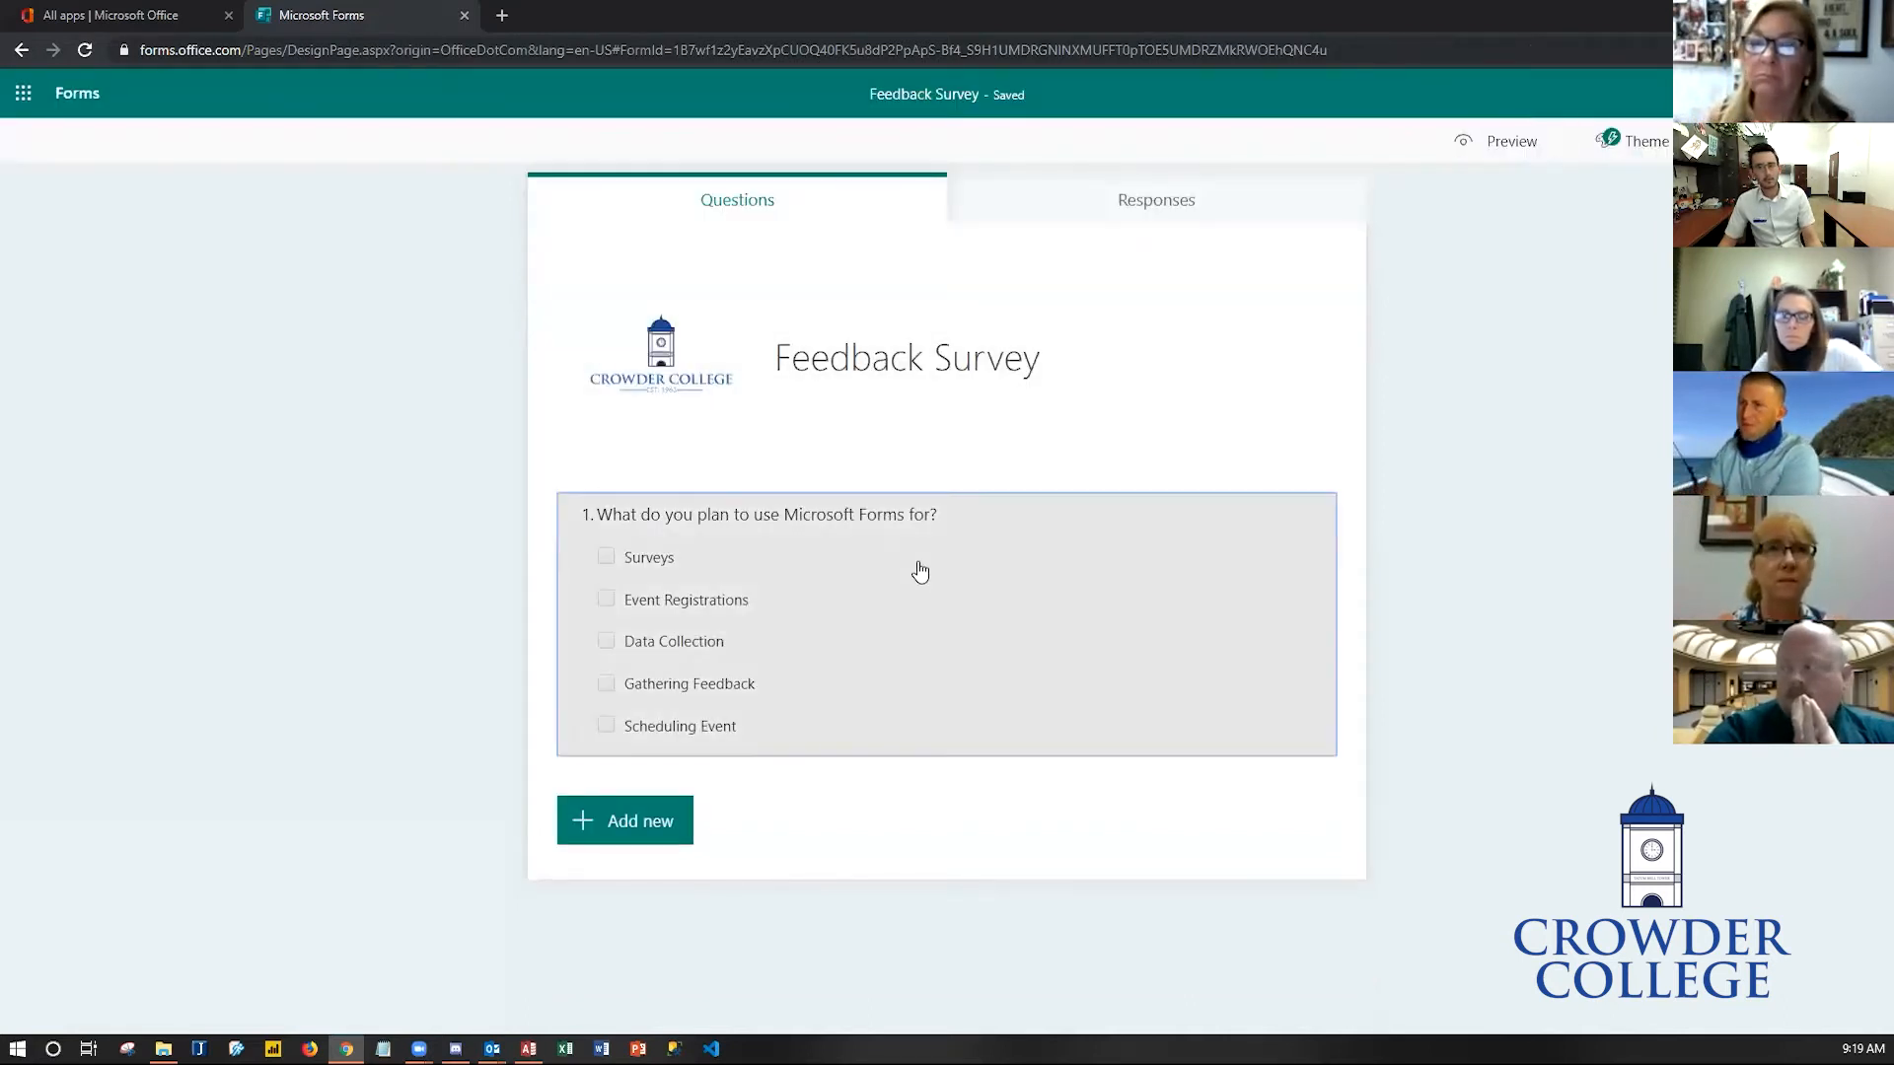
- Make the question required and add an Other answer option
click(919, 570)
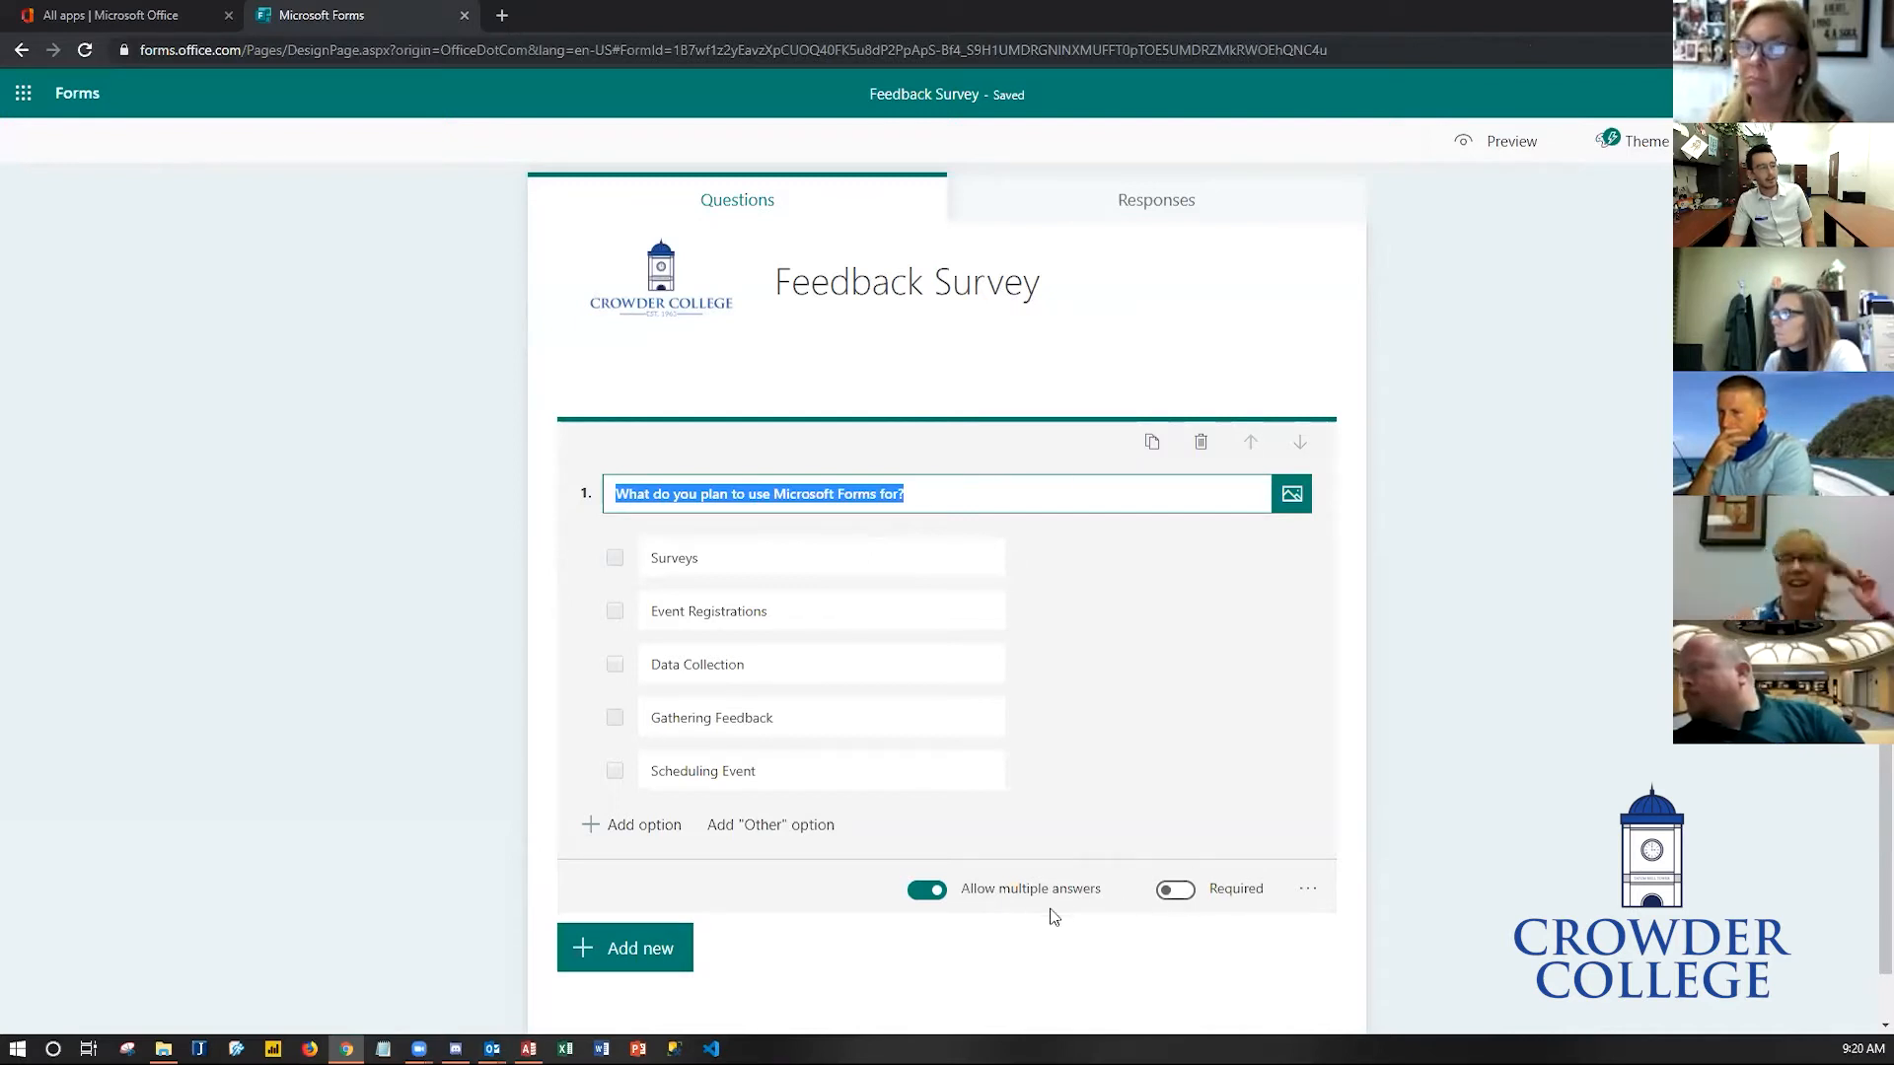
click(1174, 891)
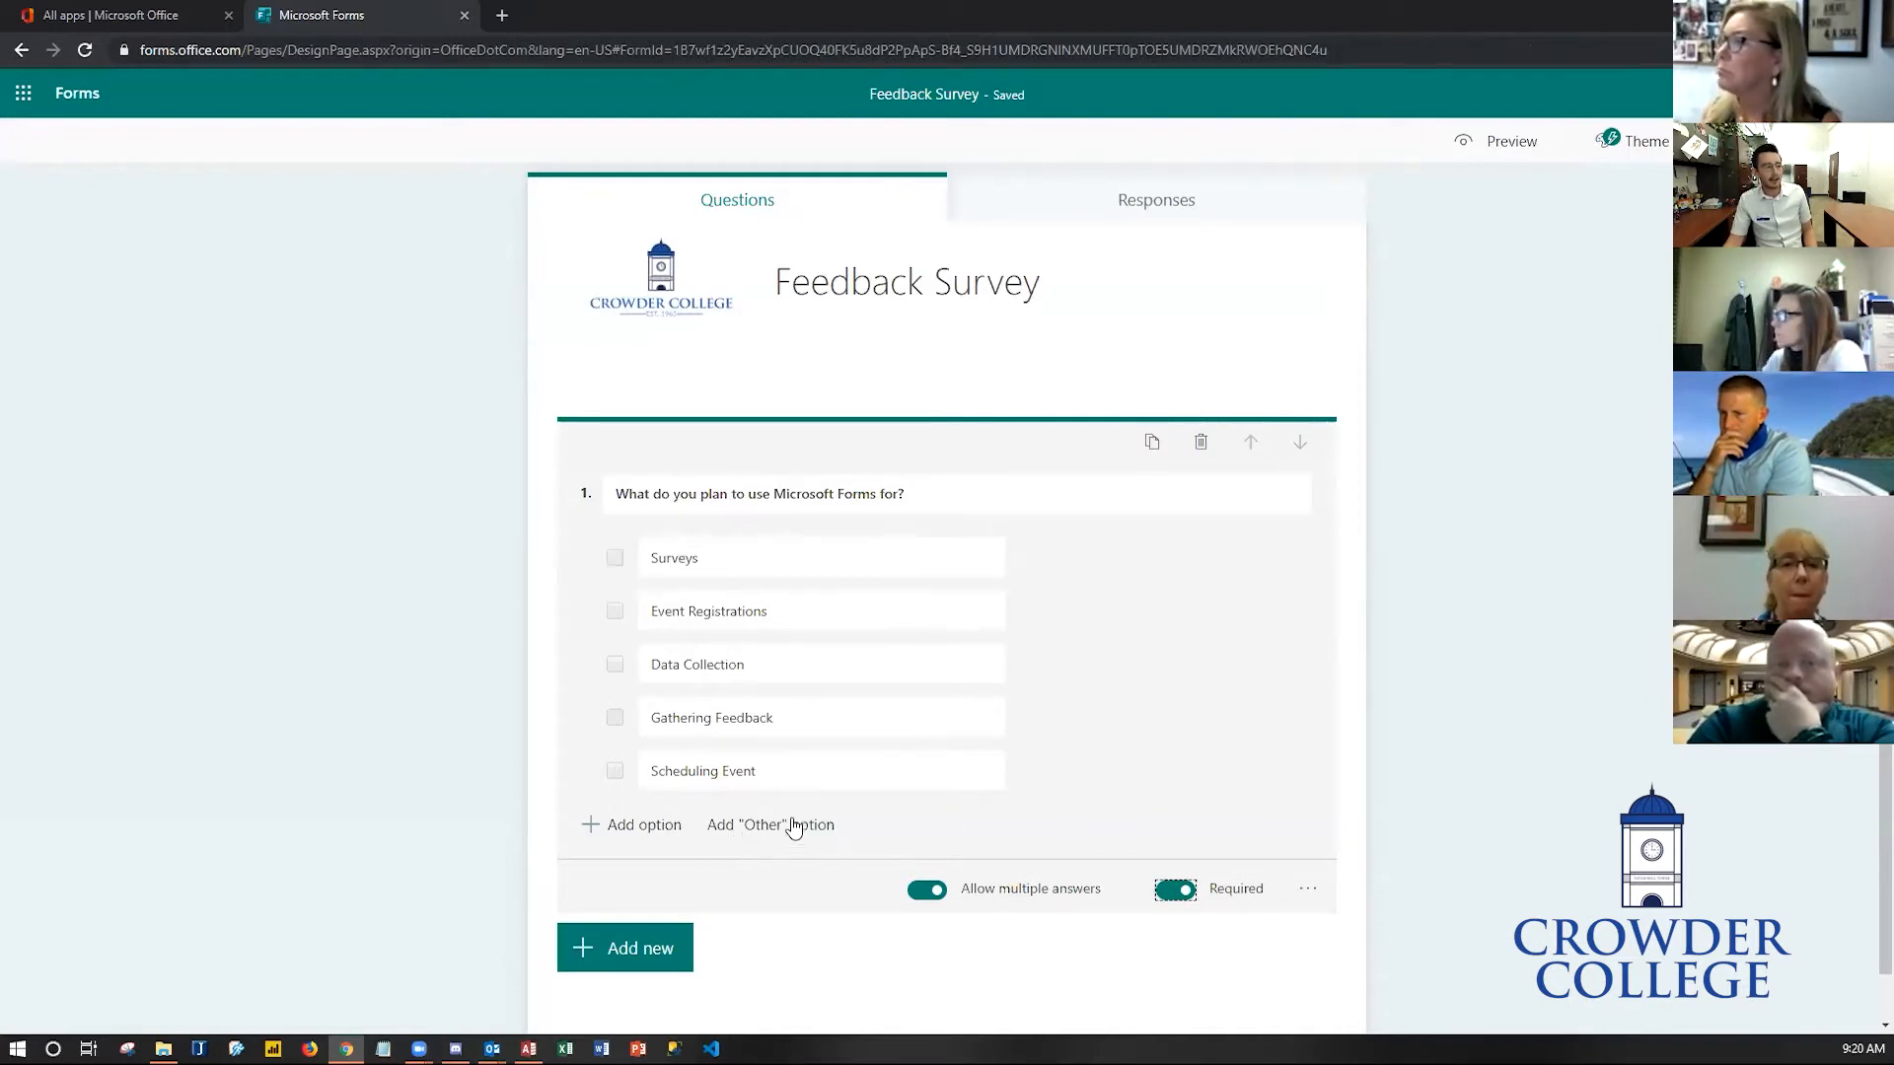
click(809, 829)
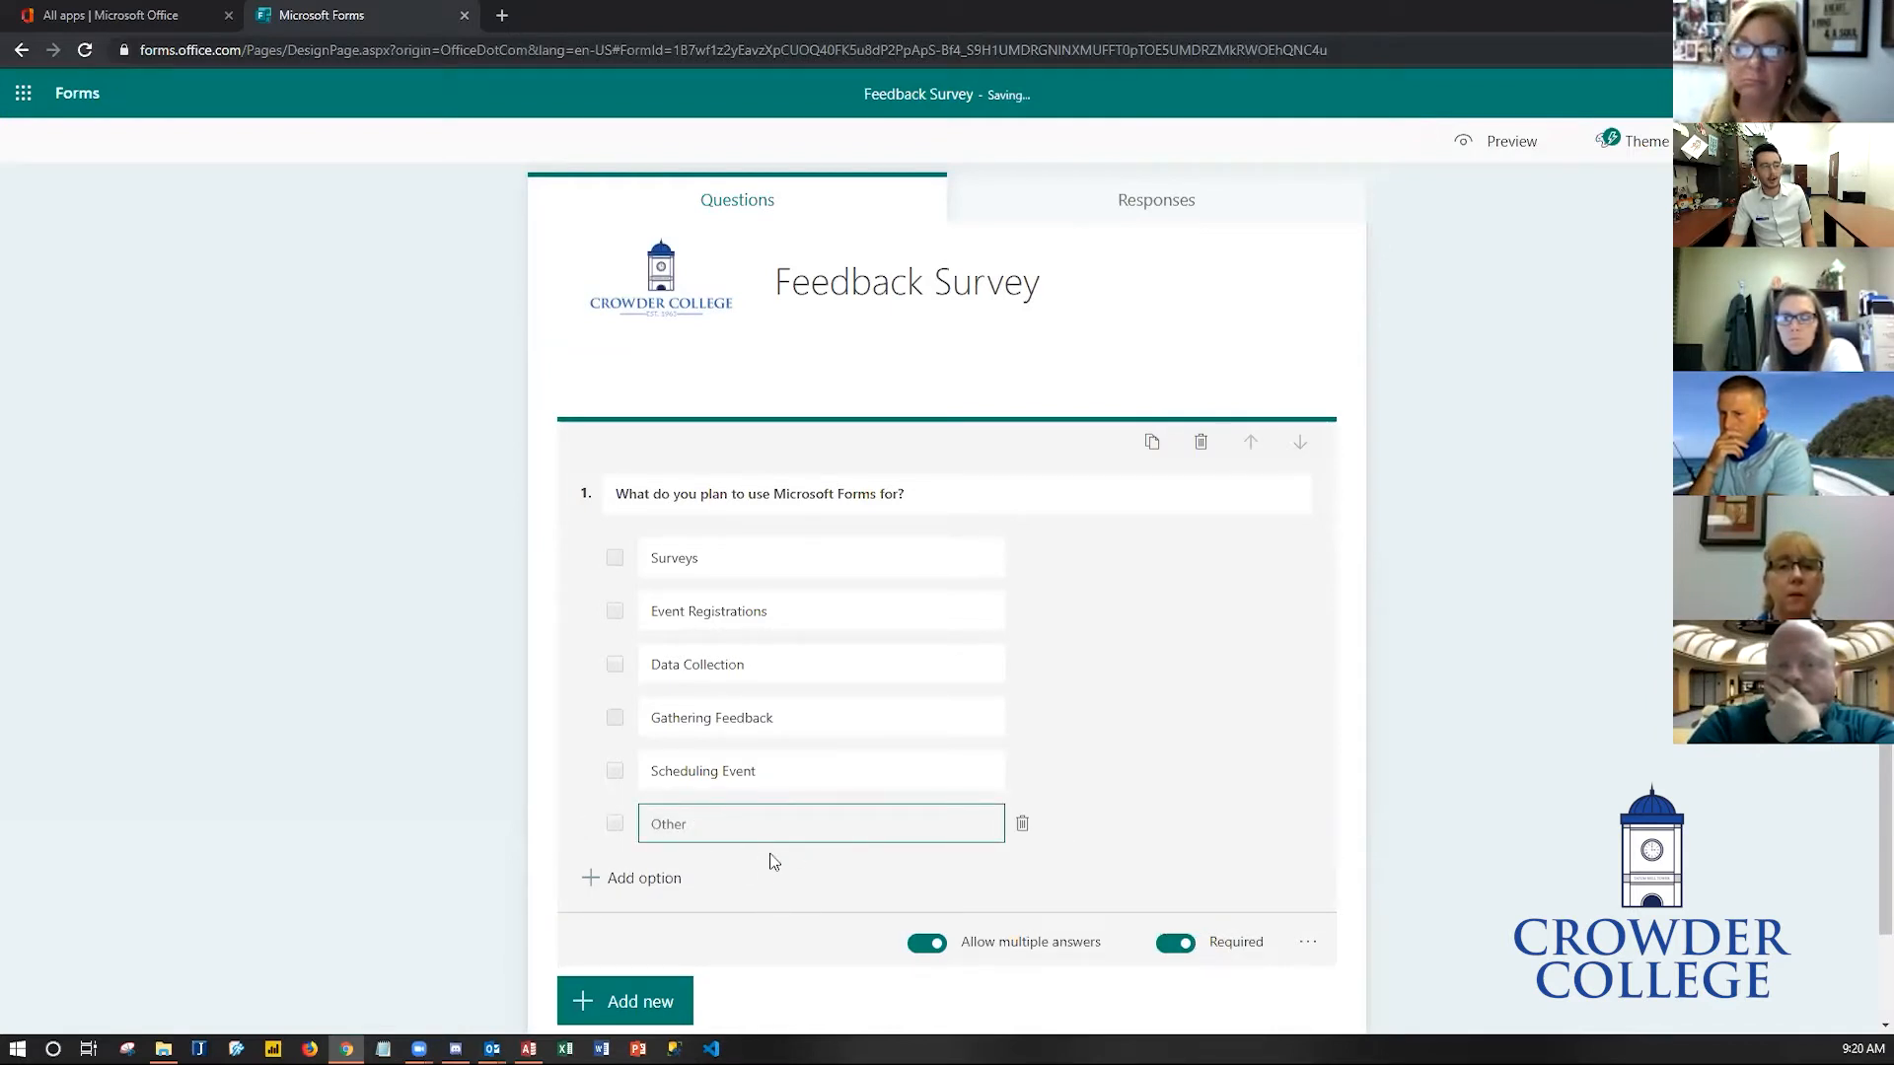
- Preview the form with the Other option, then return to editing
click(1482, 141)
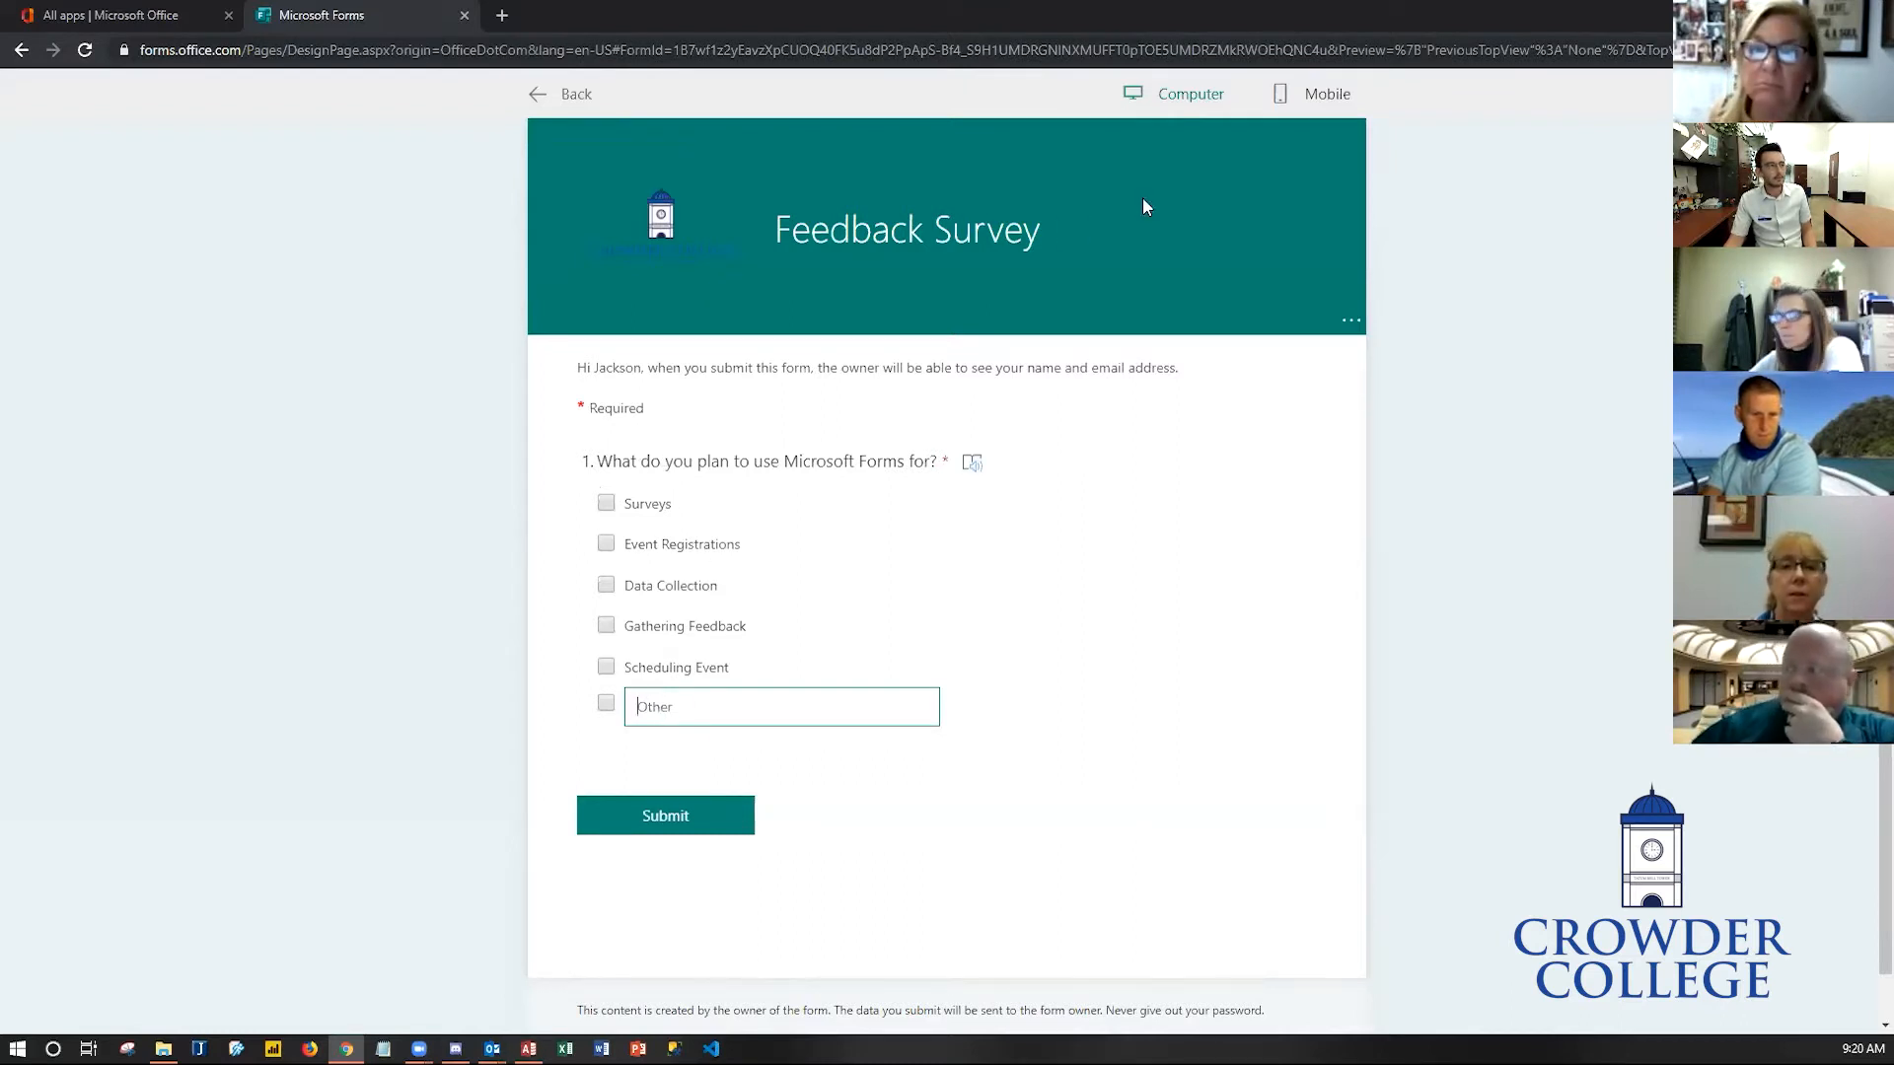
click(539, 99)
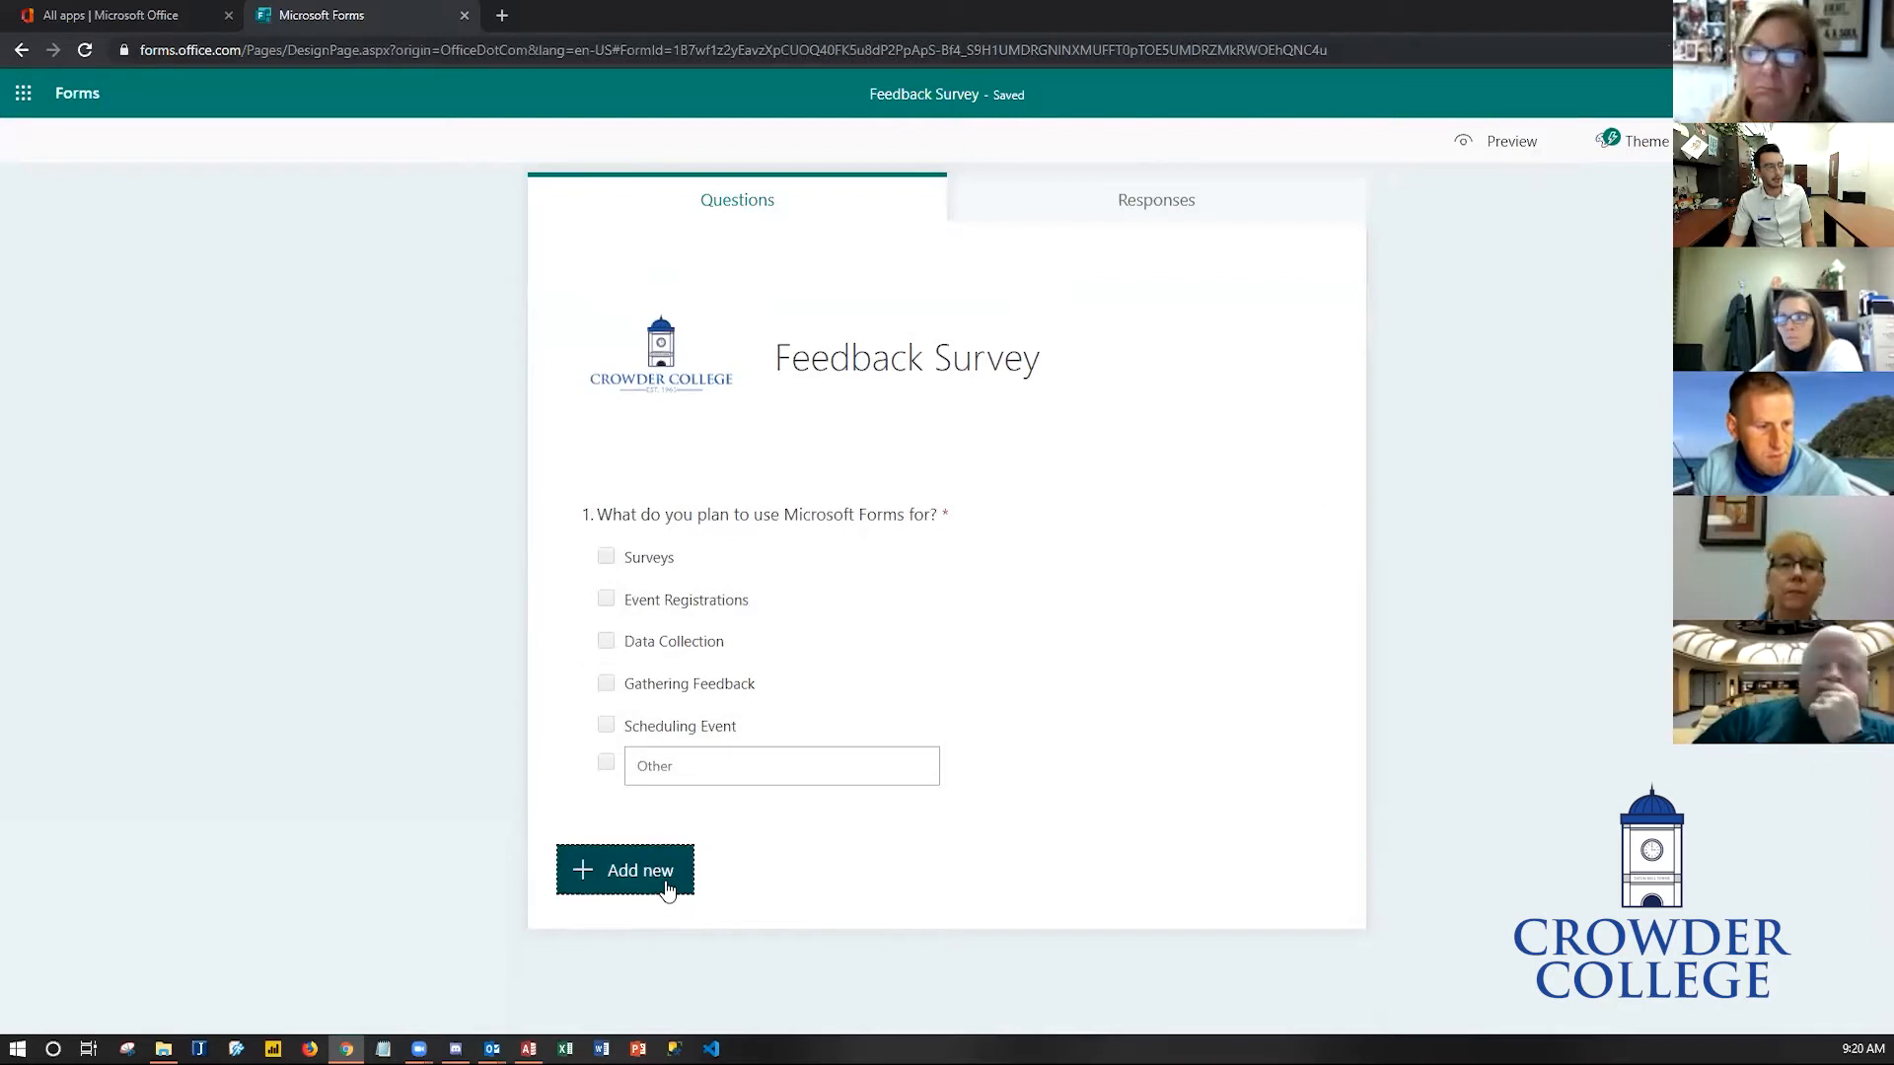
- Add a rating question "How would rate this Staff Development Session?"
click(663, 886)
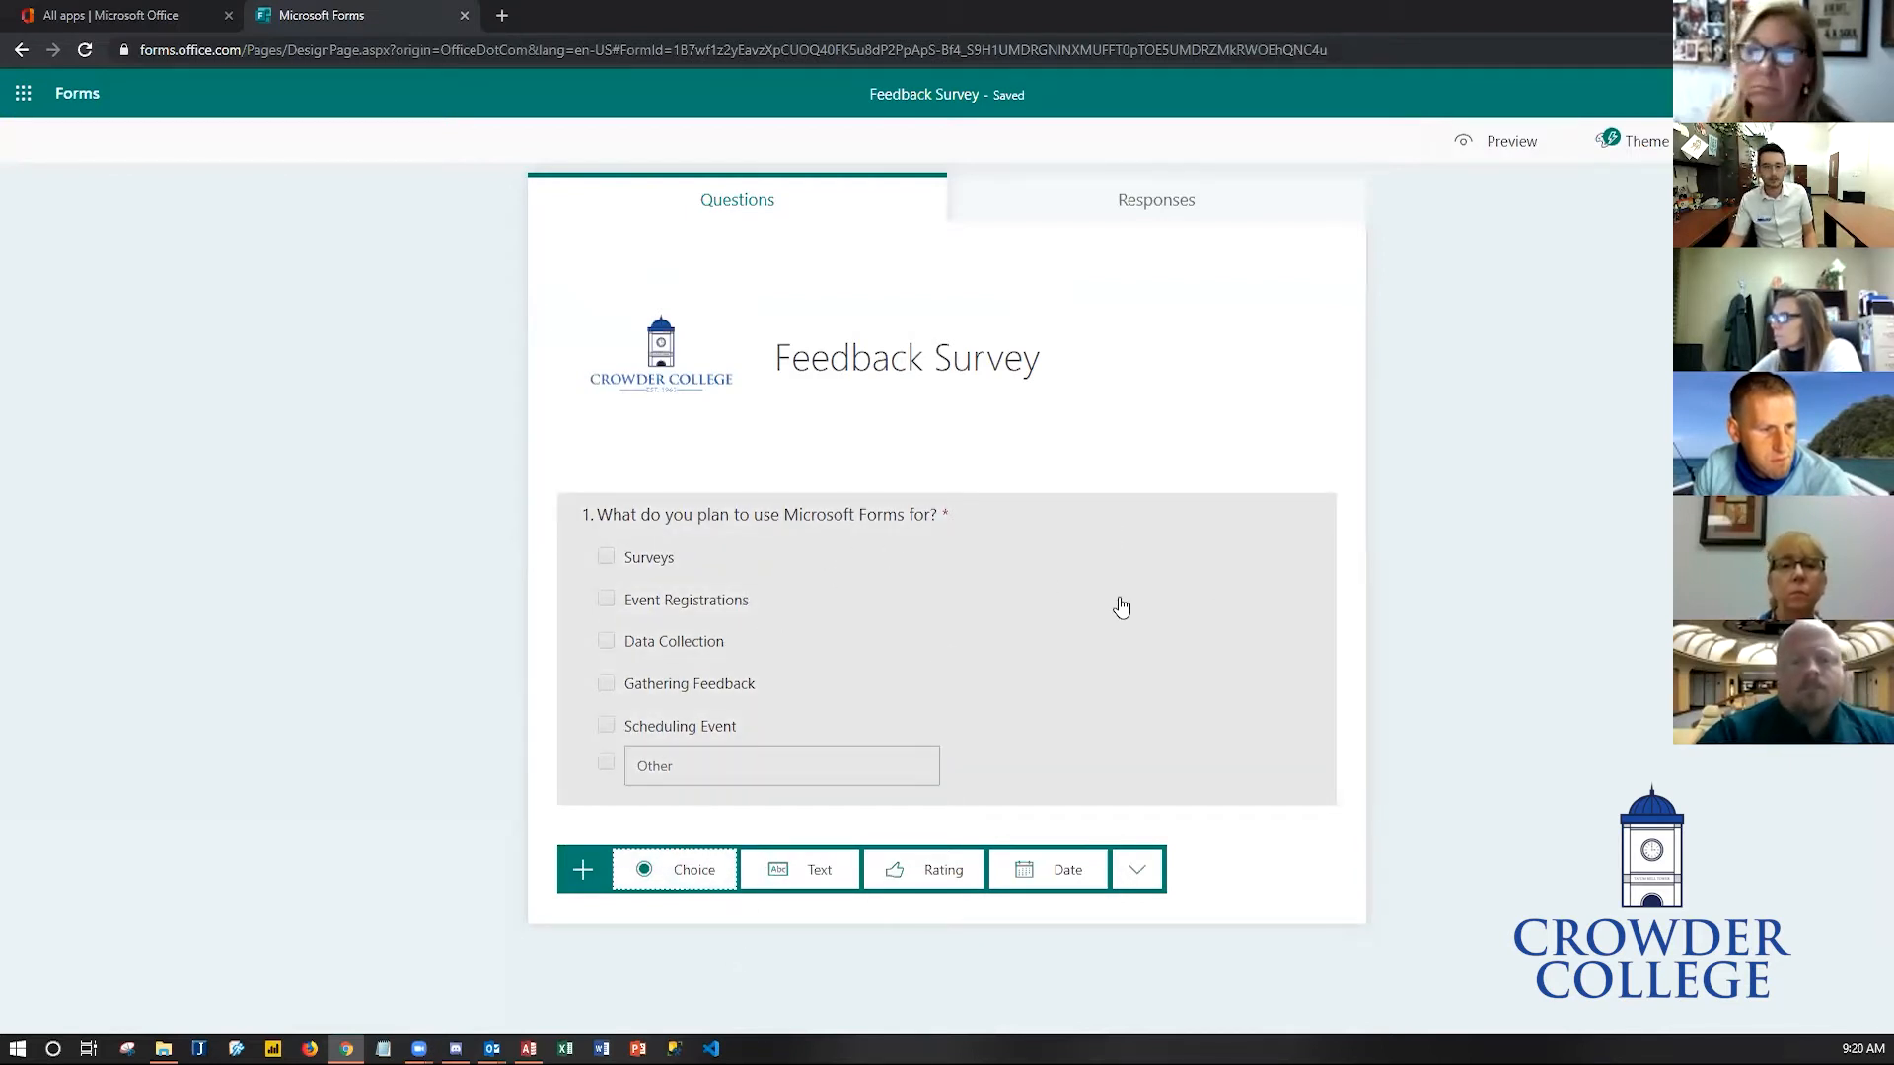
click(910, 877)
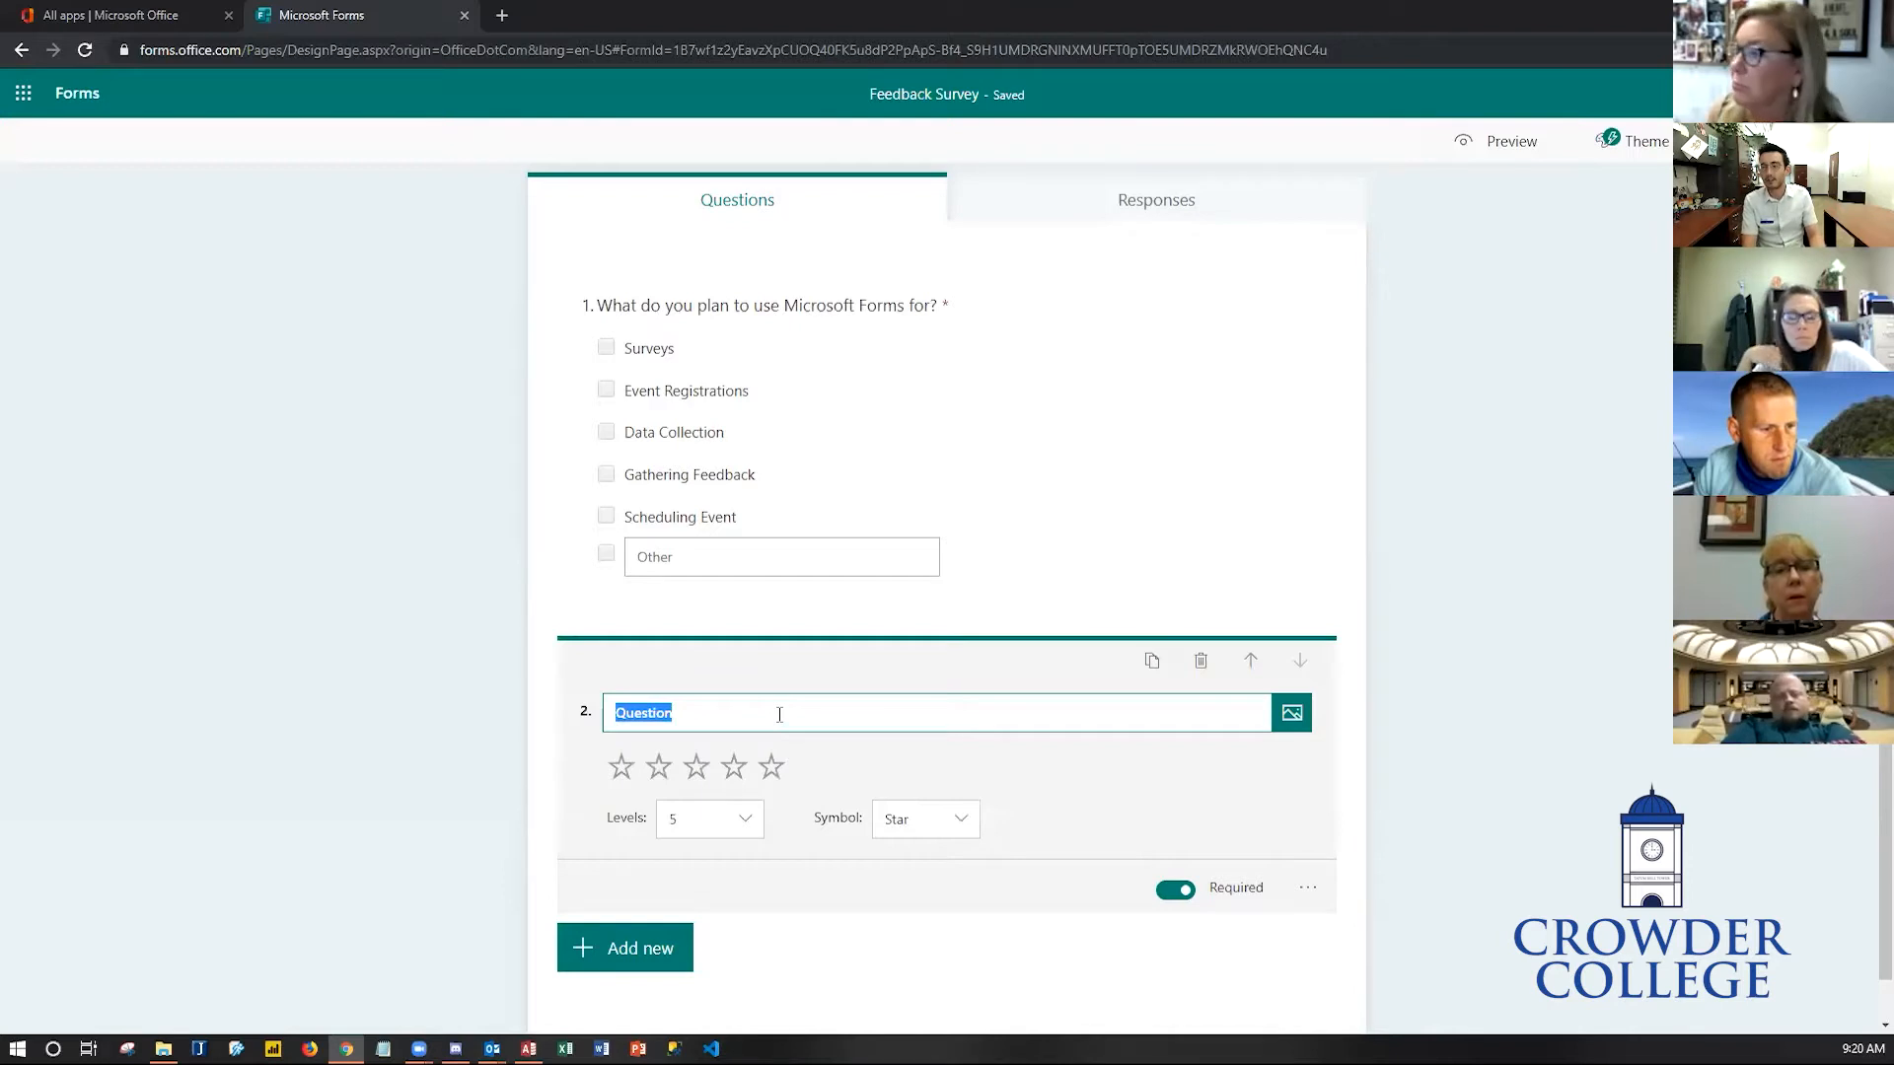
text(How)
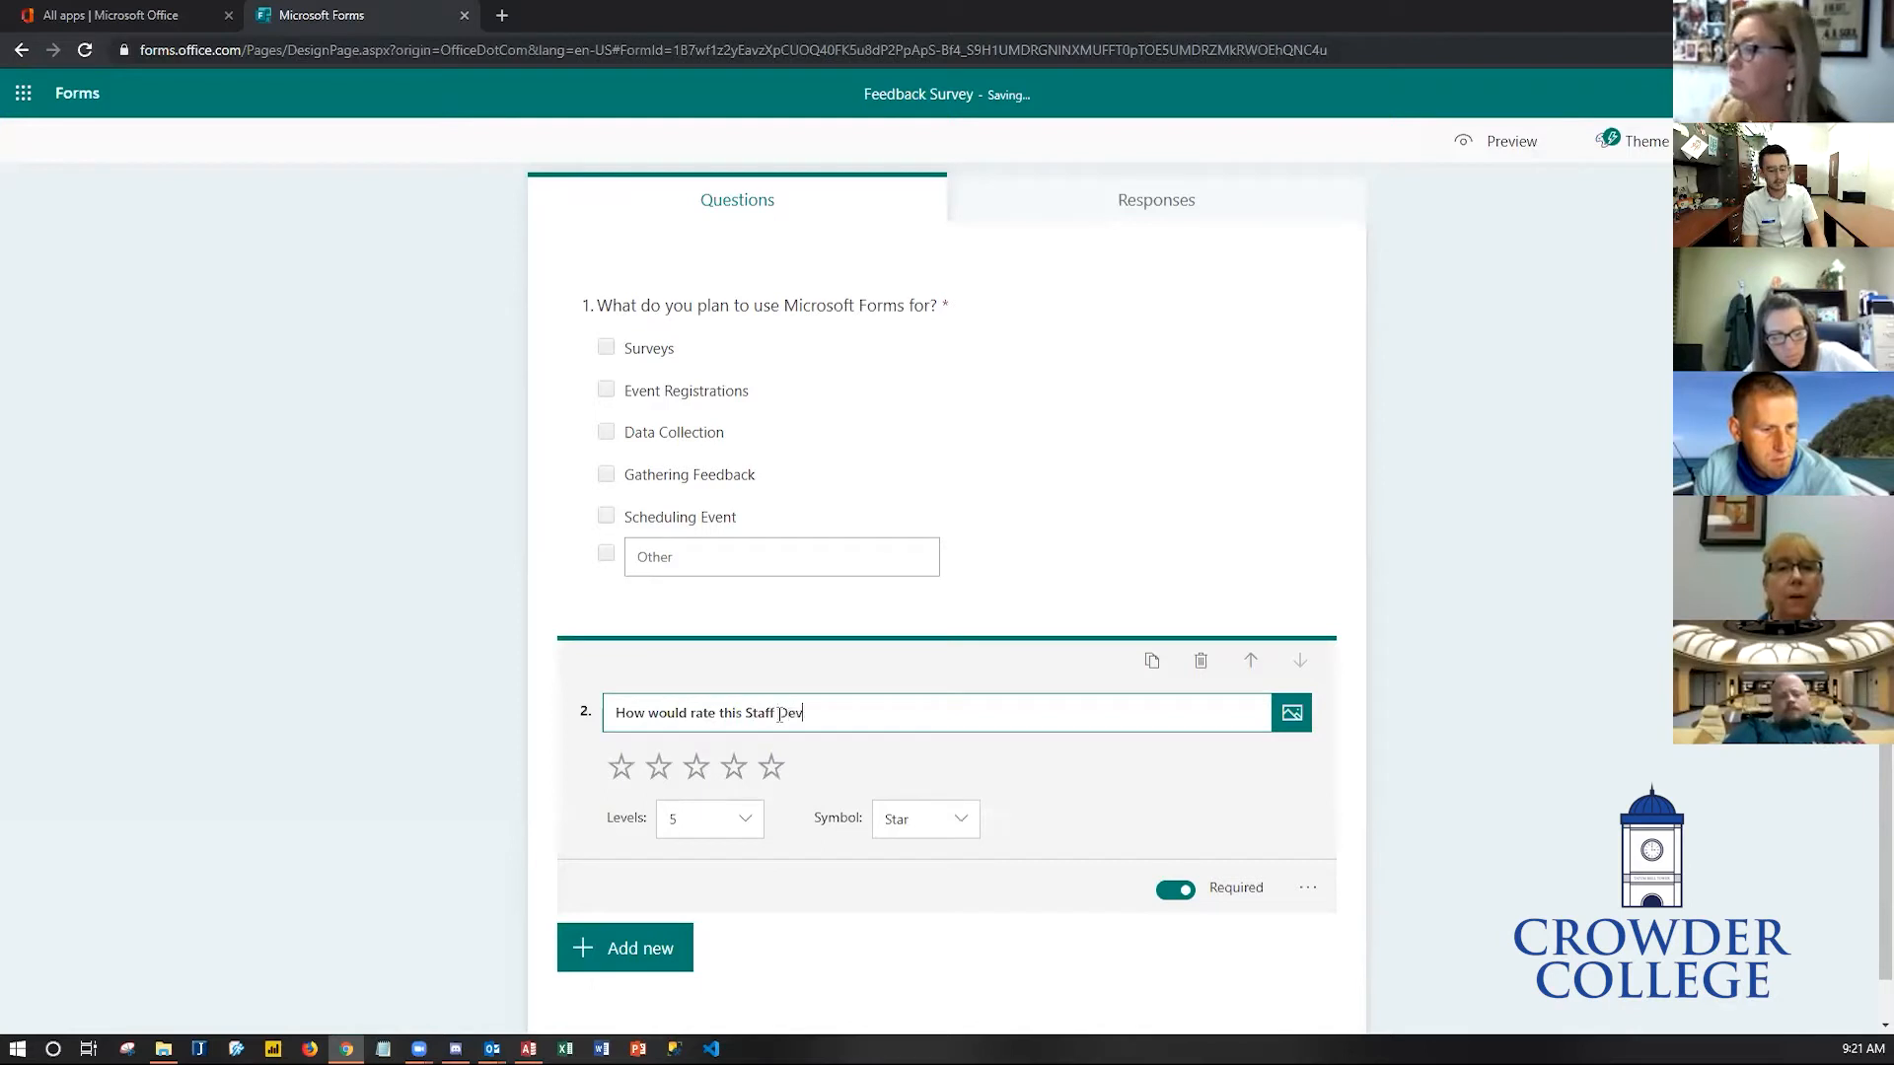
text(would rate this Staff Development Session?)
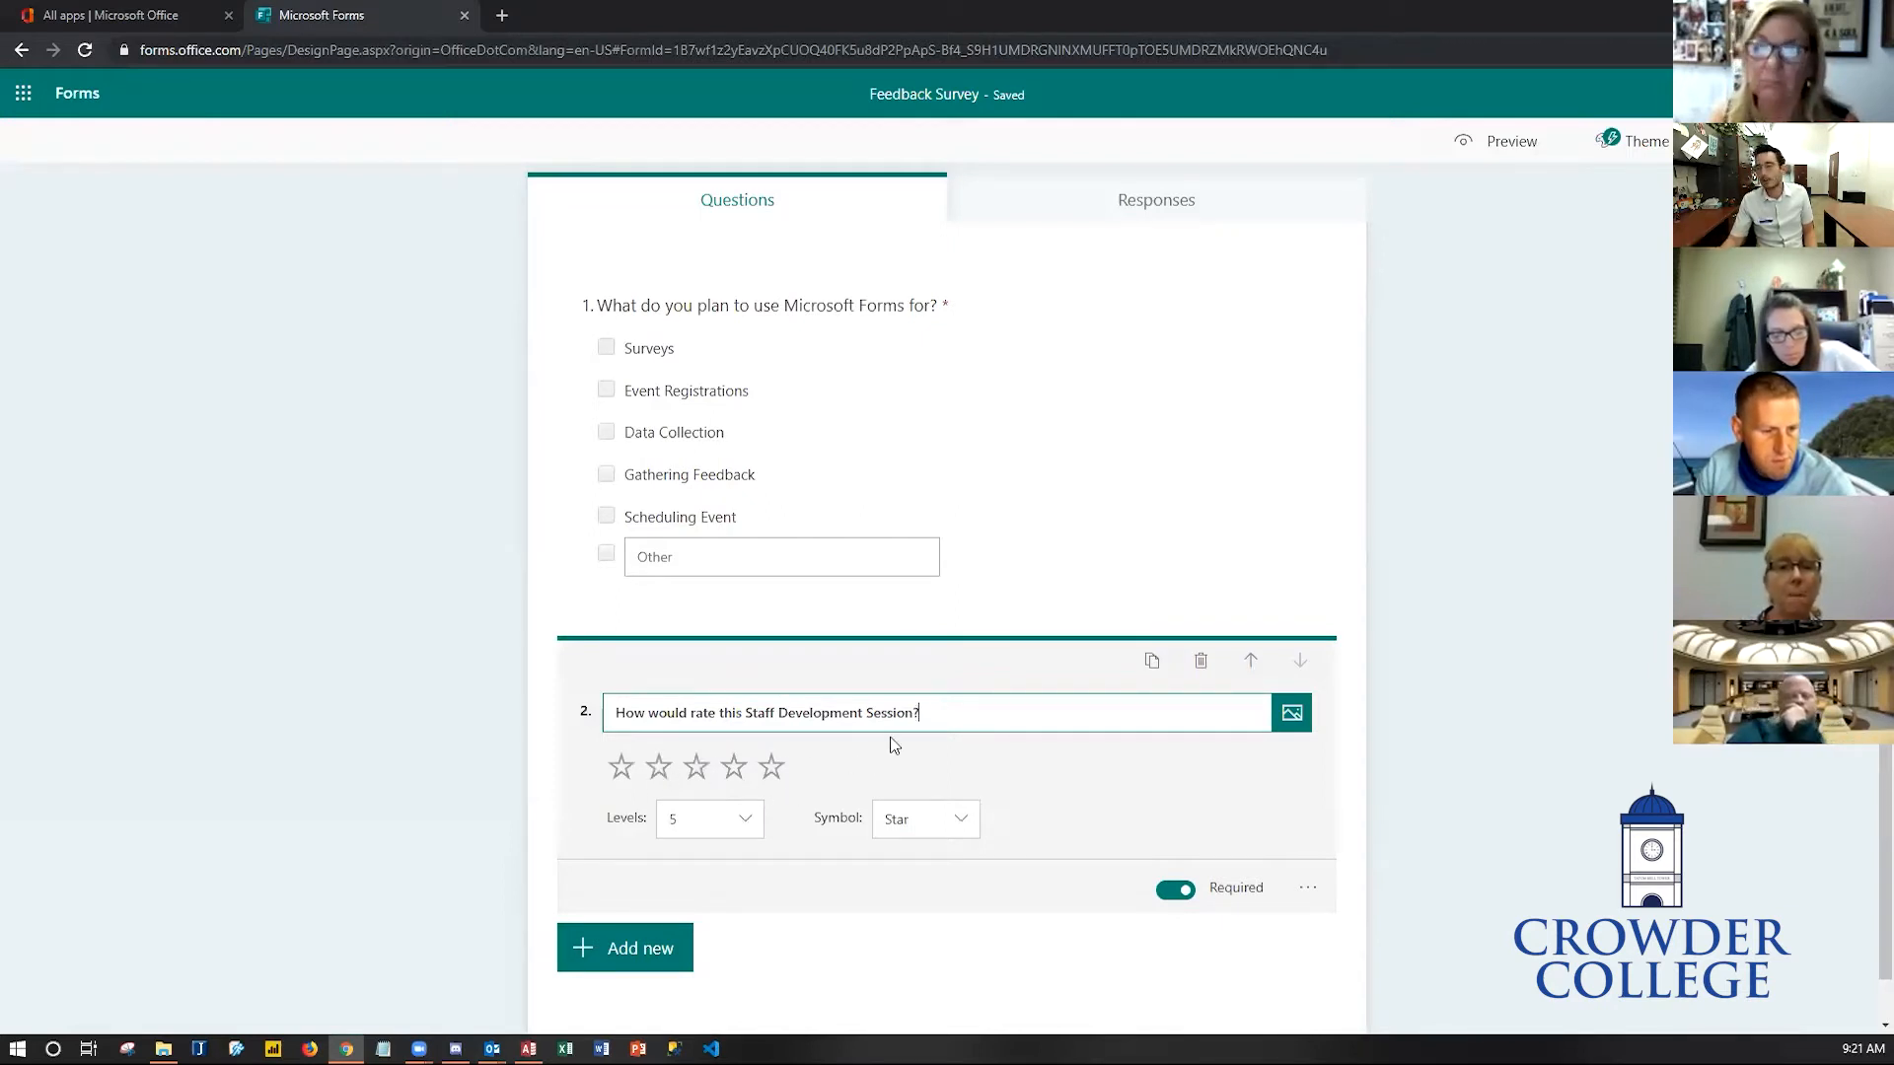
- Add the subtitle "With 5 stars being the best" to the rating question
scroll(1016, 765, down, 1)
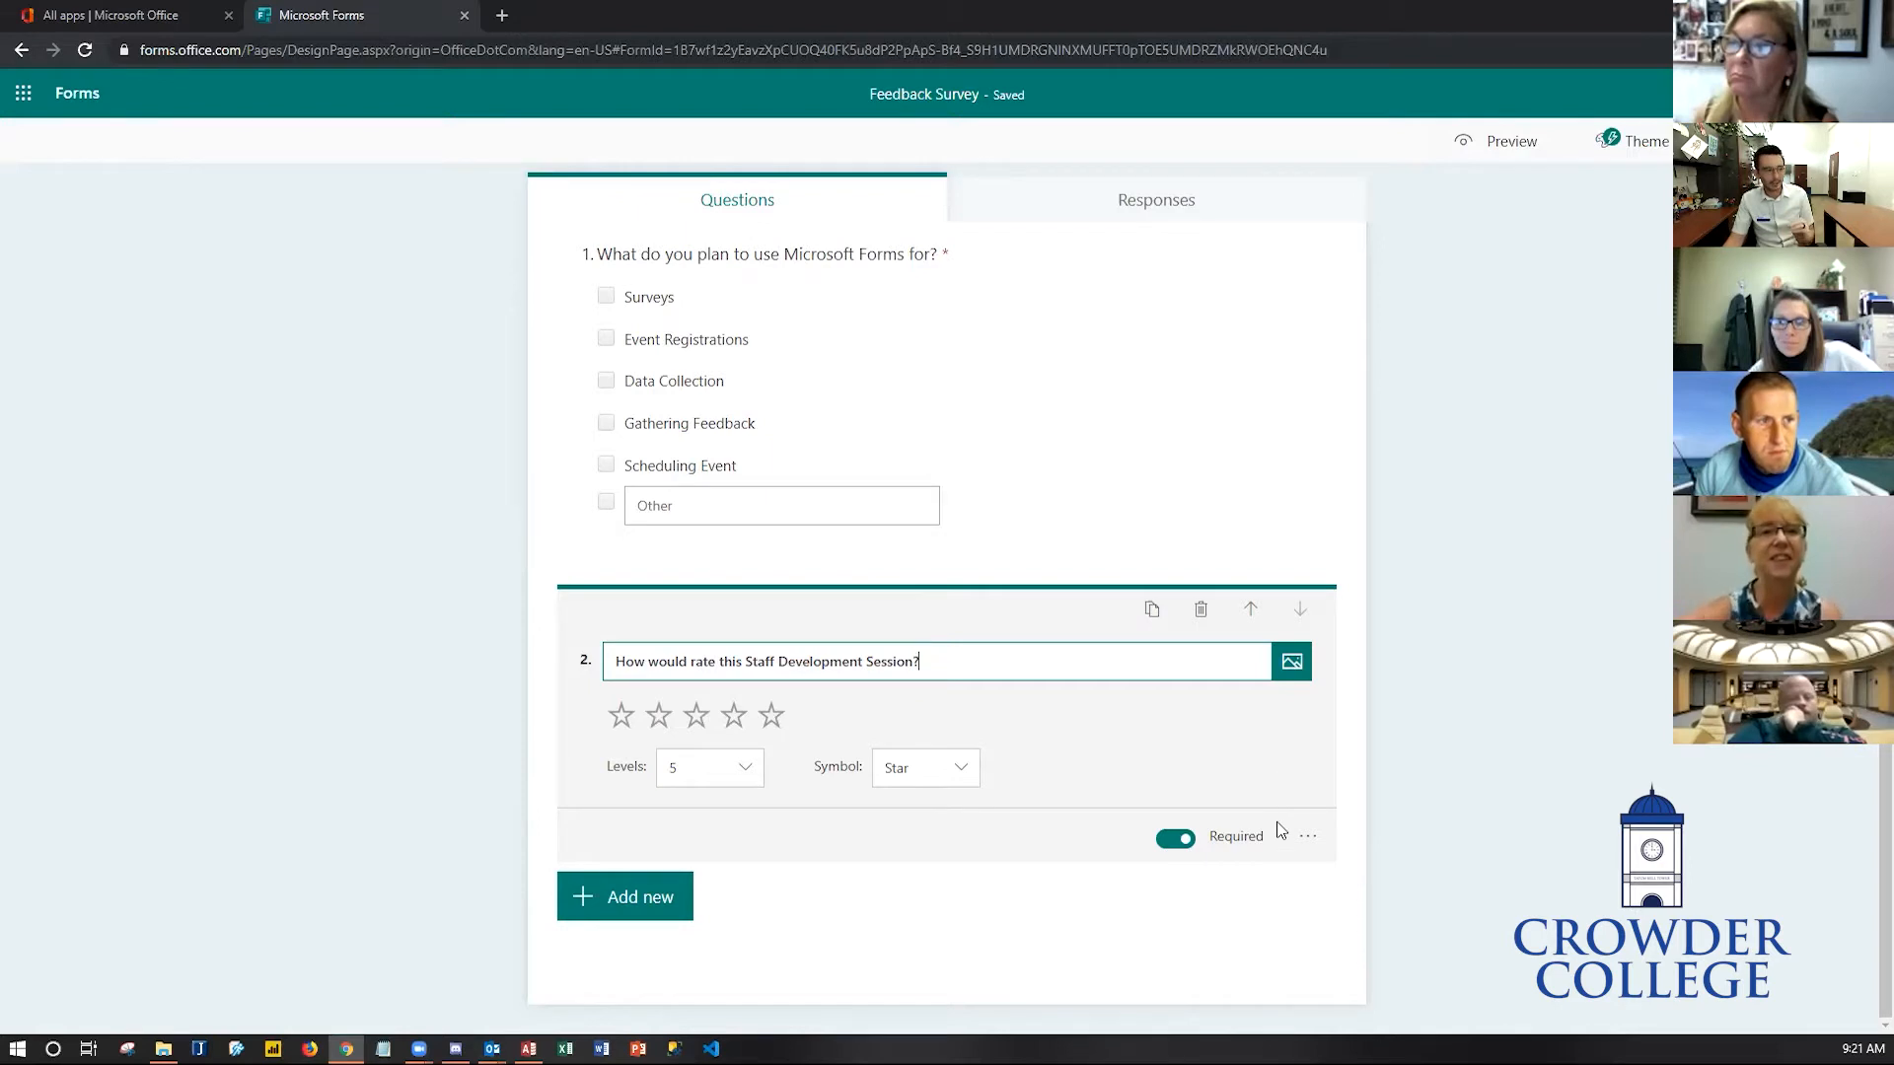
click(1308, 837)
click(1308, 836)
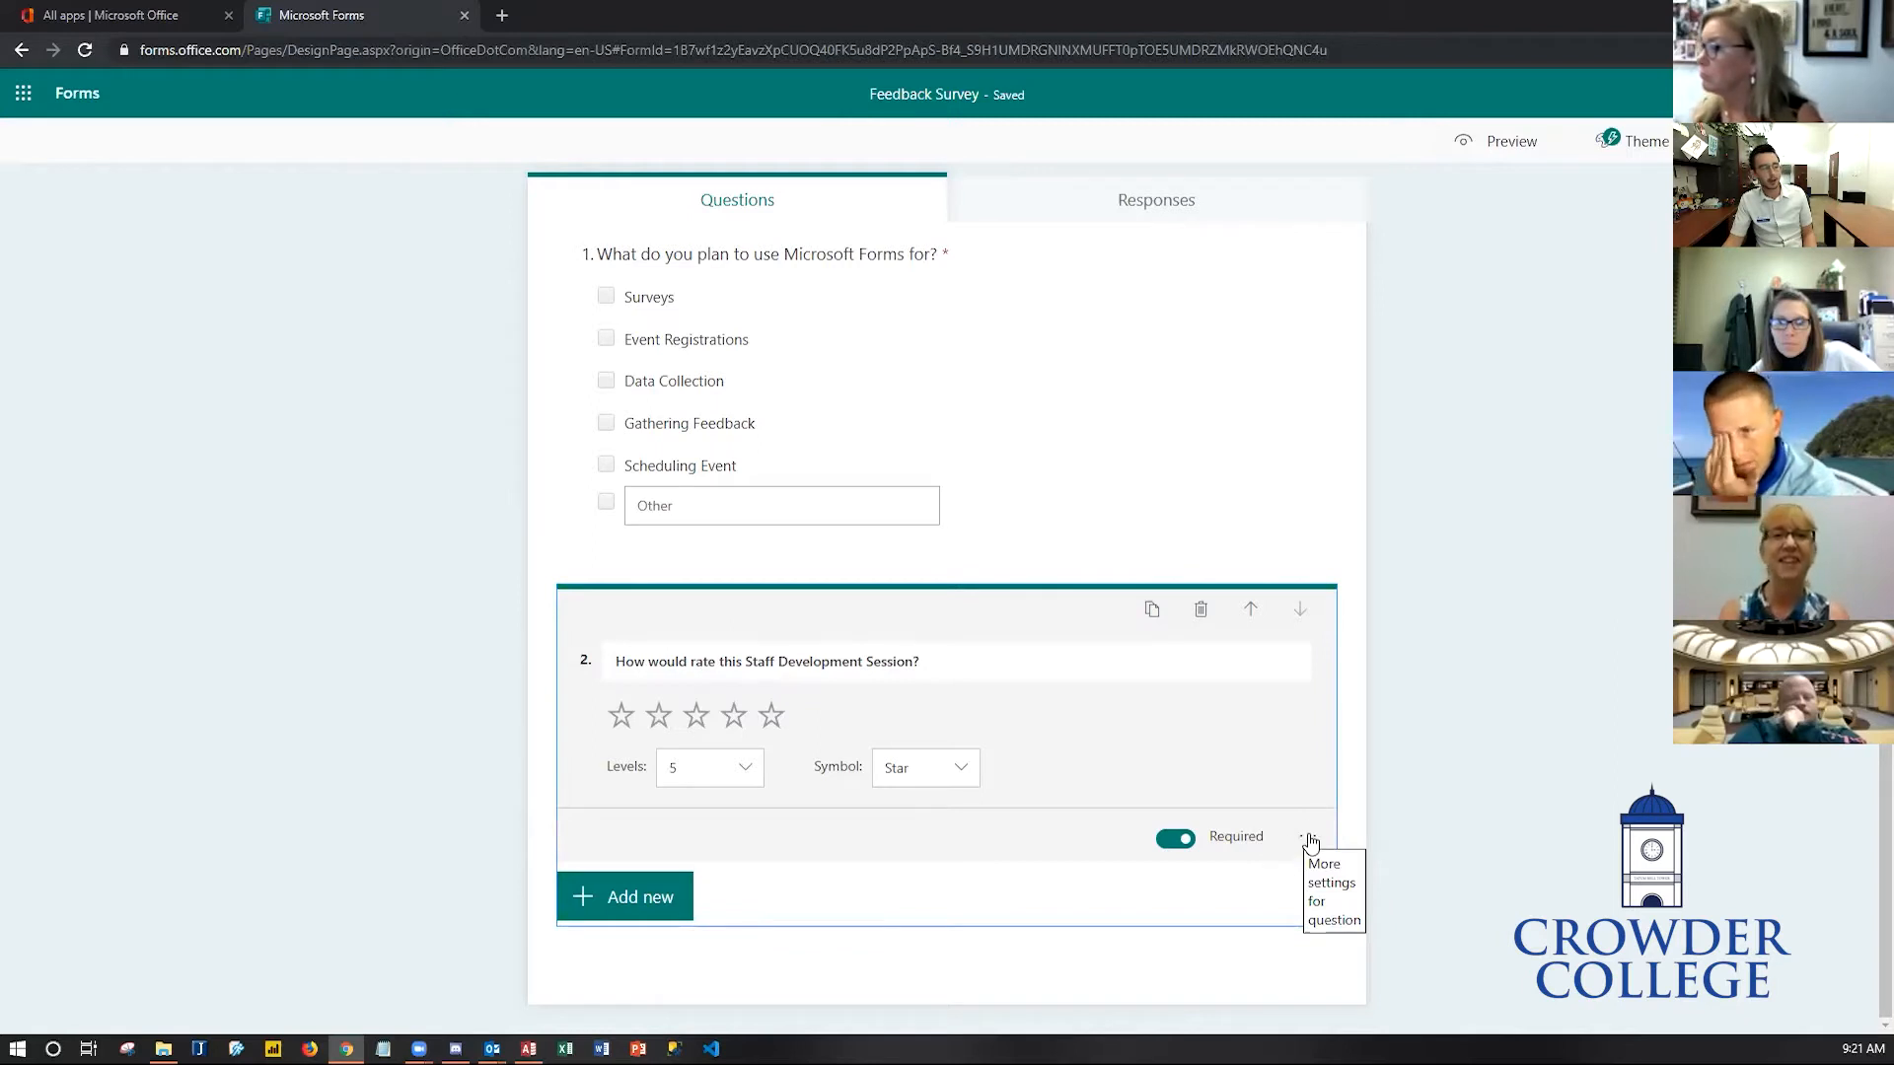
click(1308, 837)
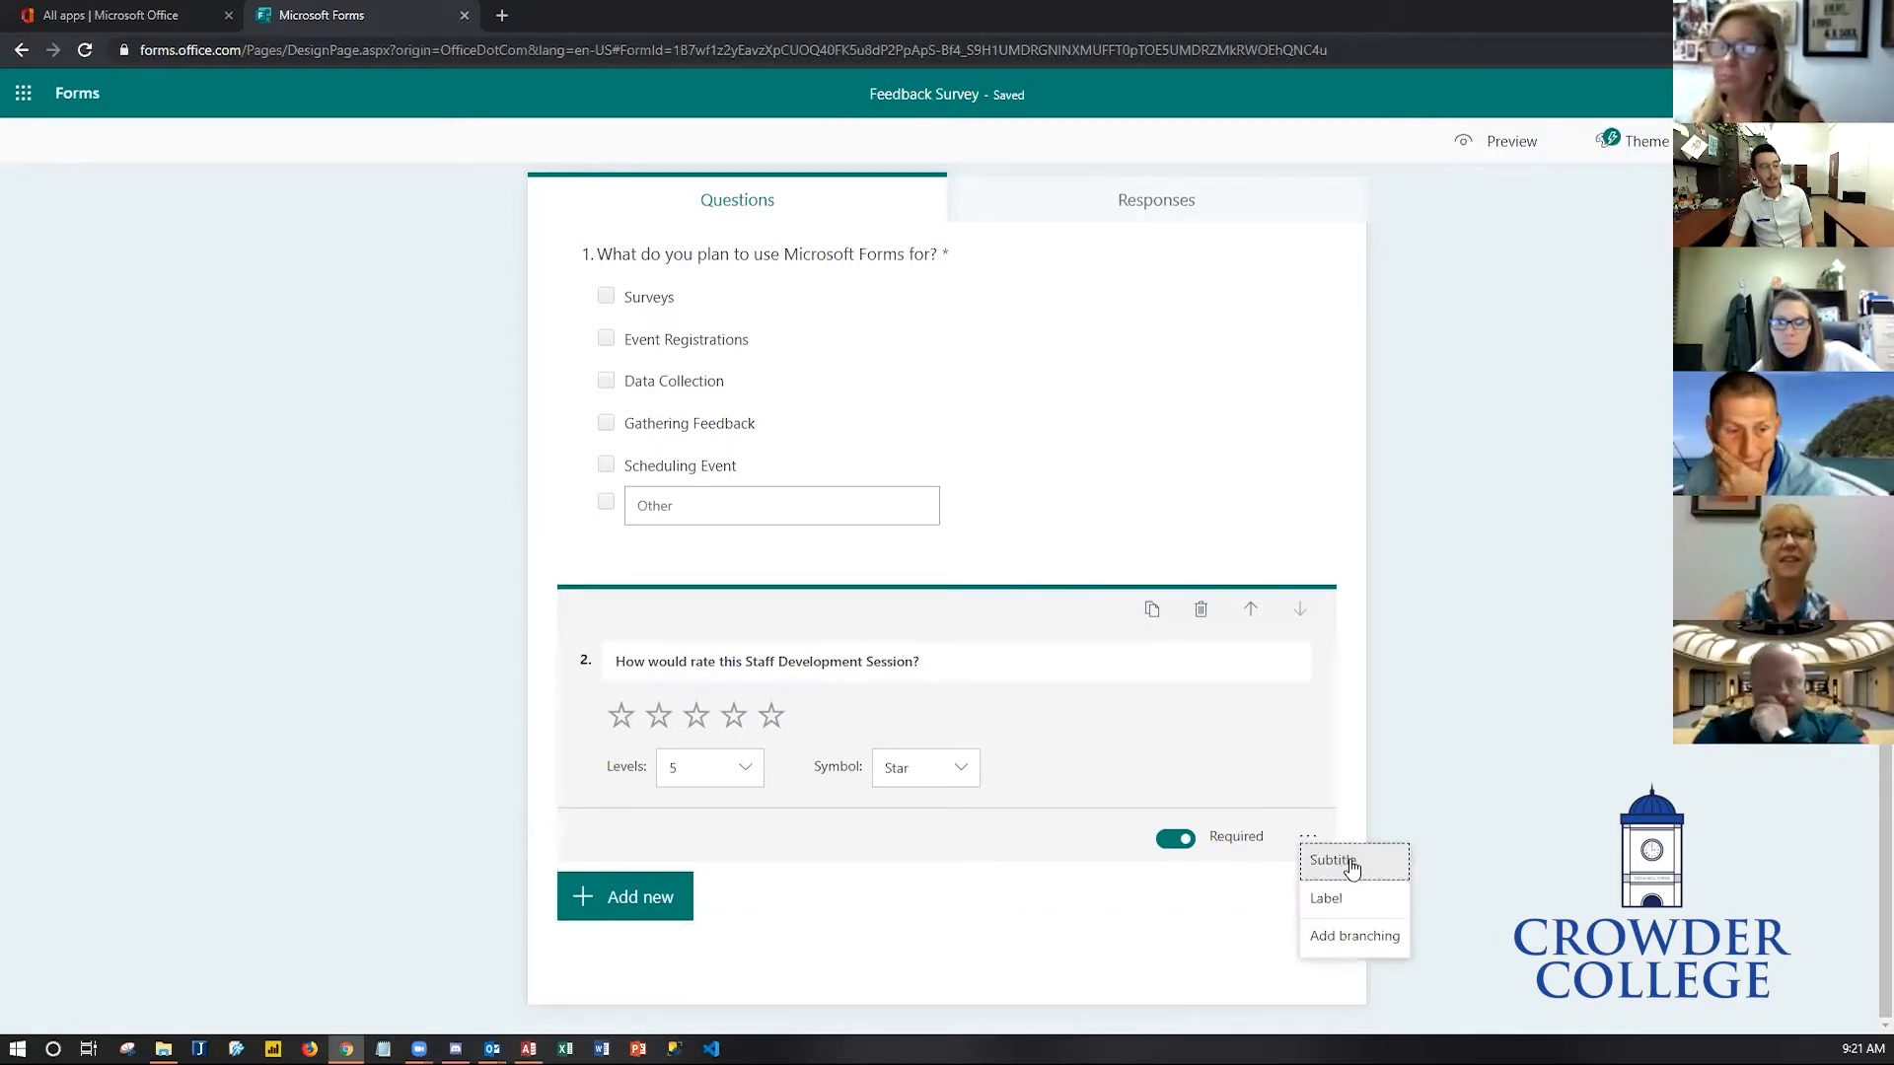
click(1347, 860)
text(With 5 stars being the best)
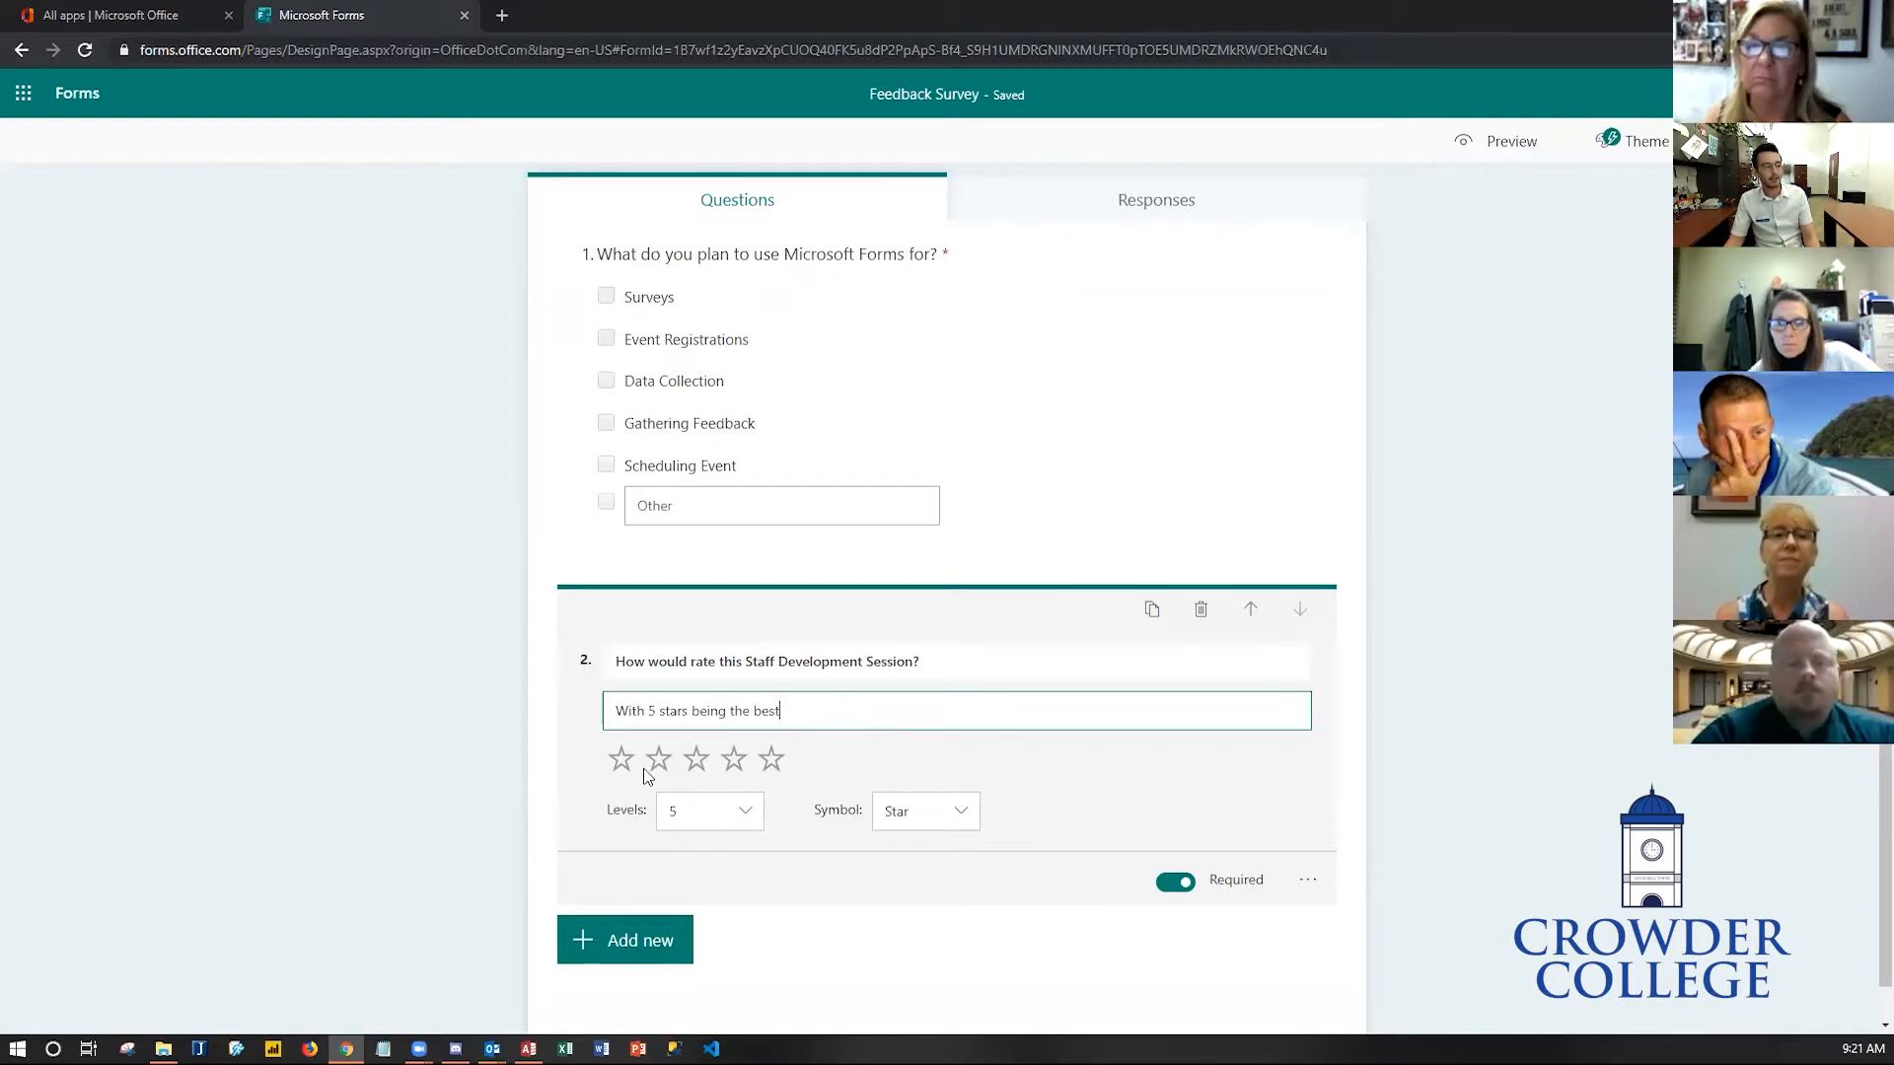
click(912, 937)
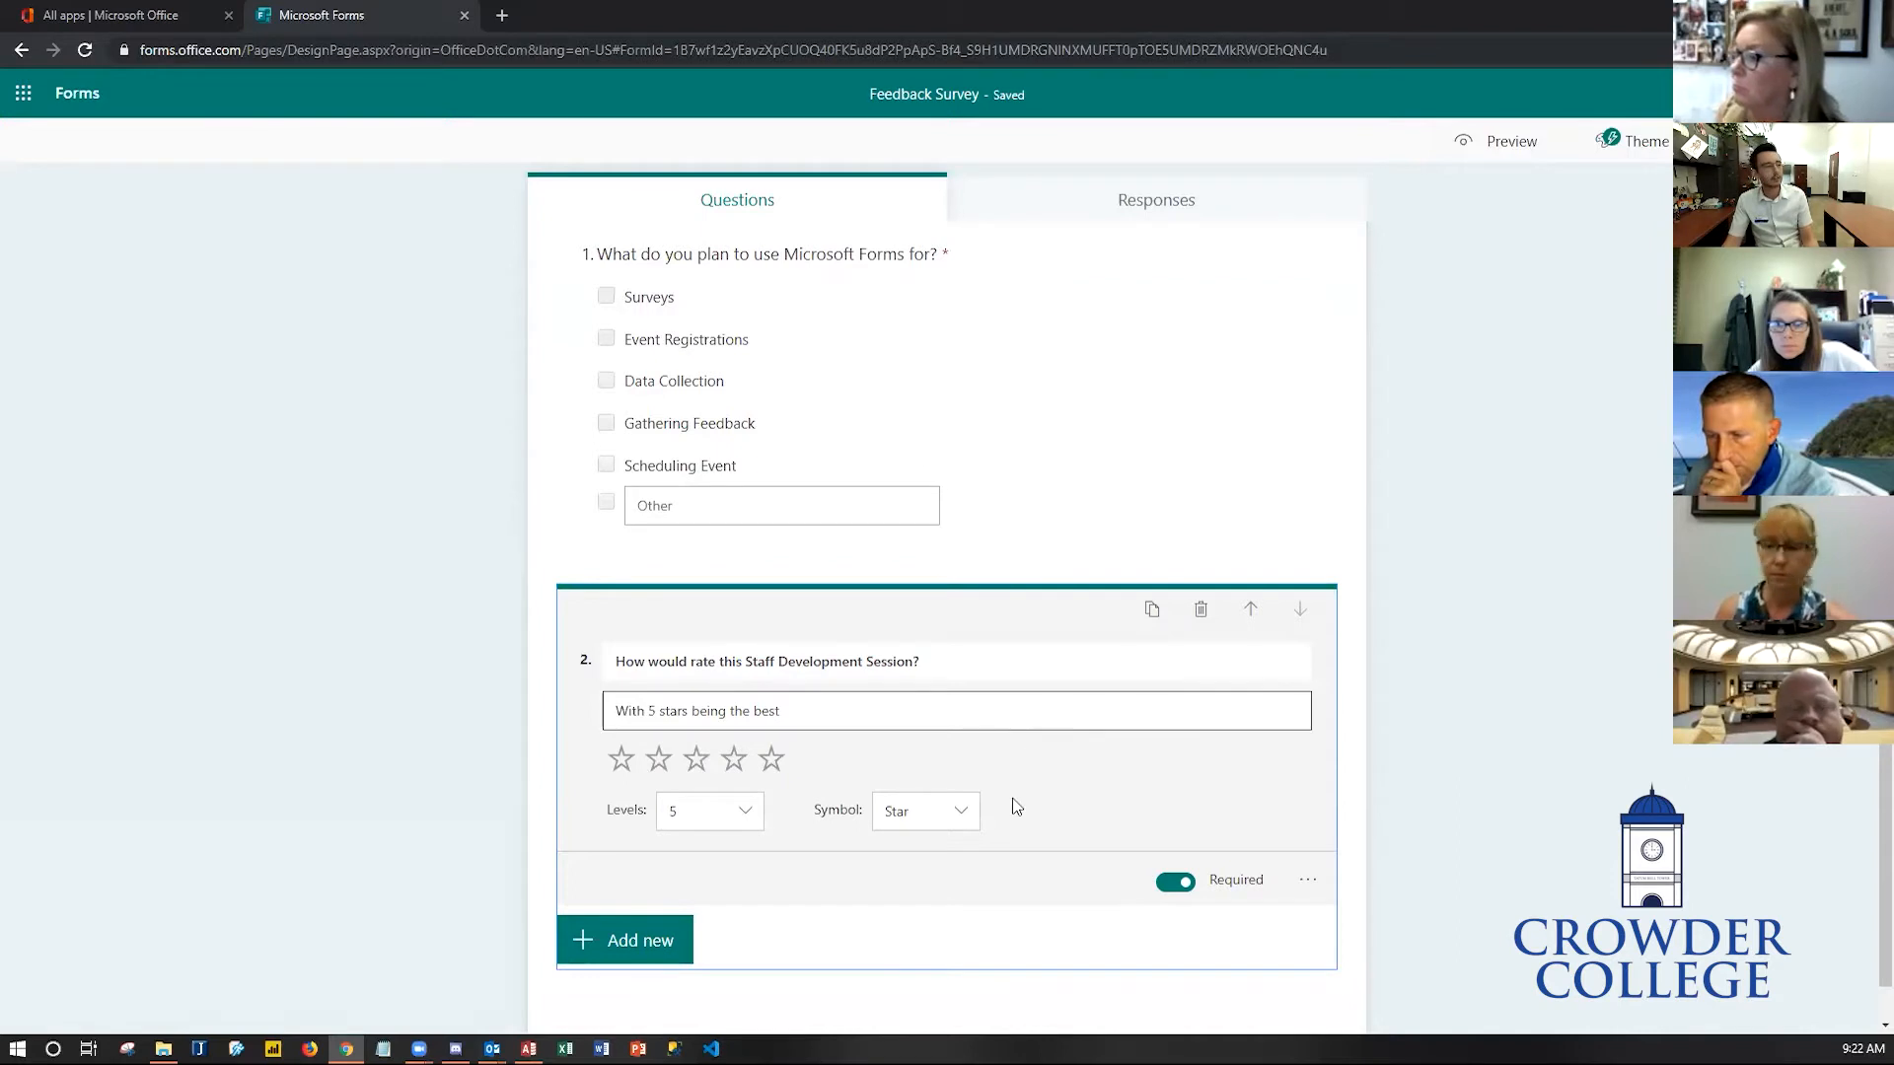
- Switch the rating symbol to Number and back to Star
click(962, 819)
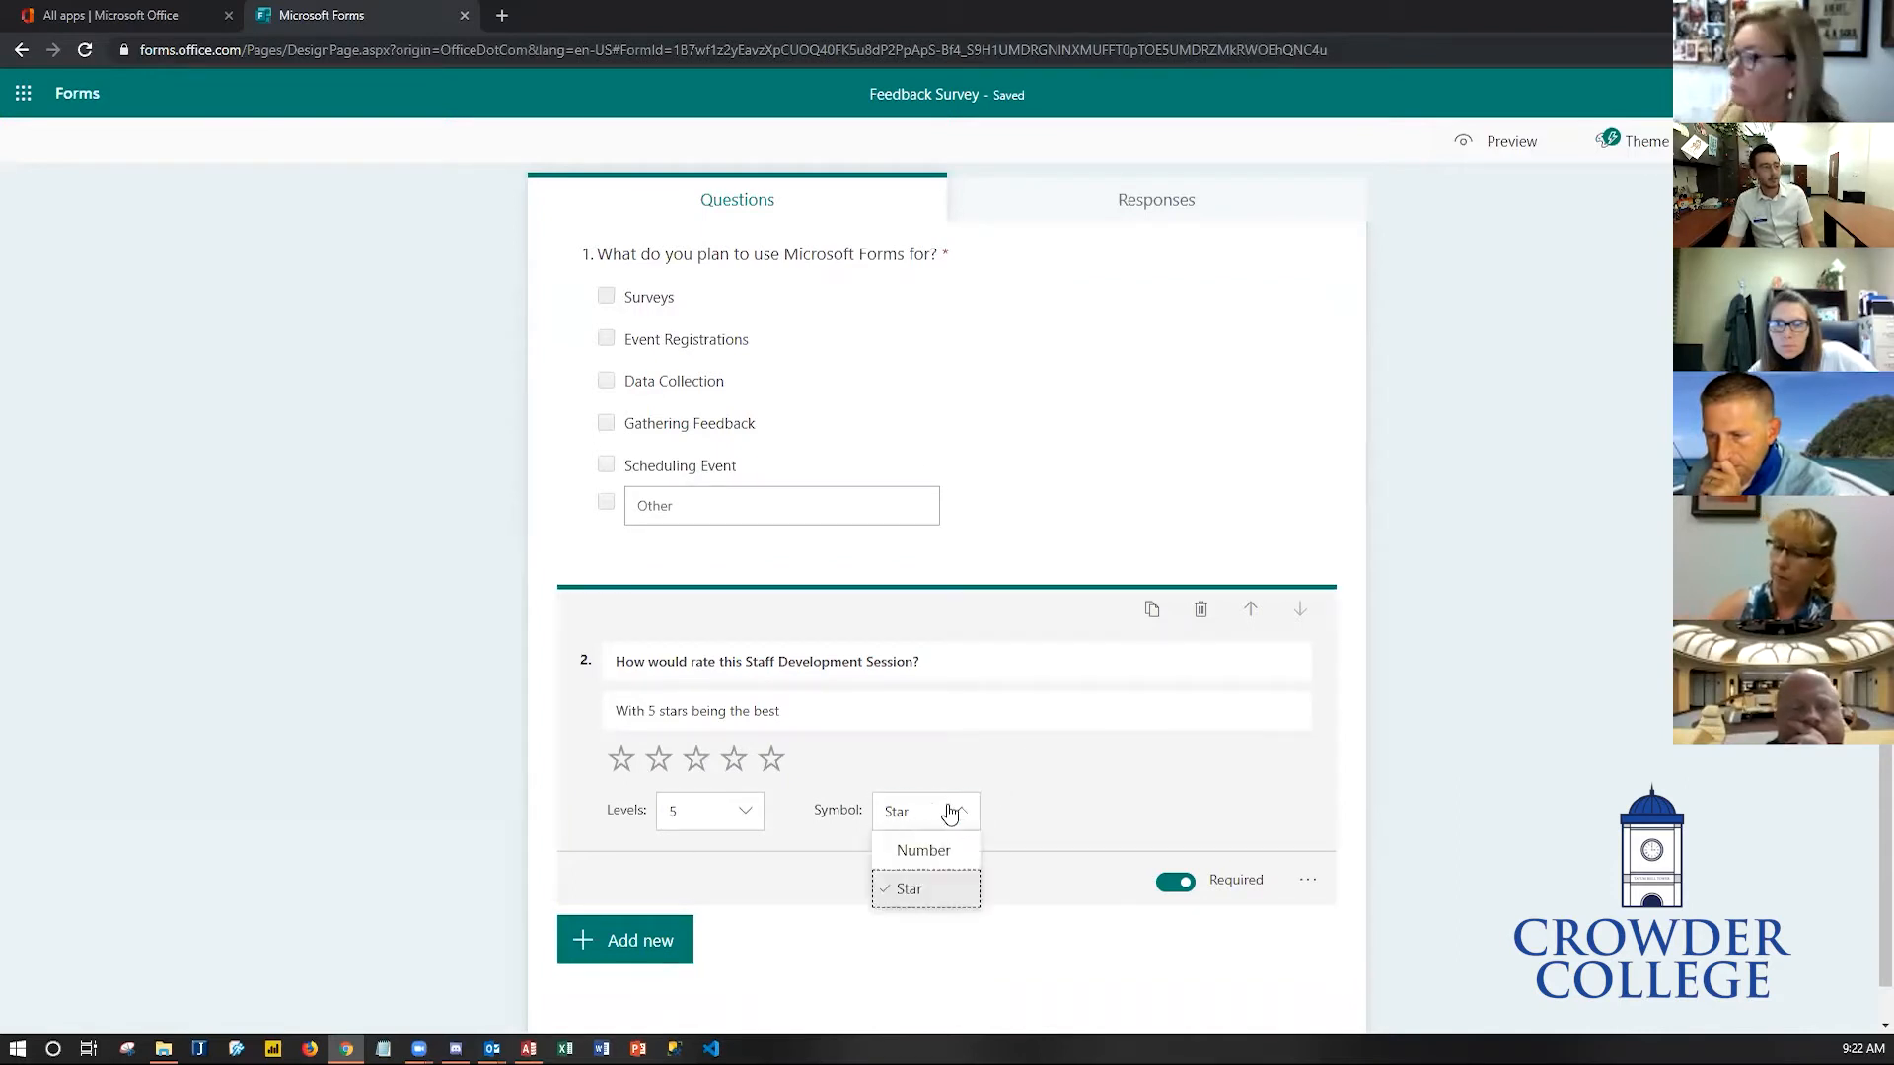
click(952, 854)
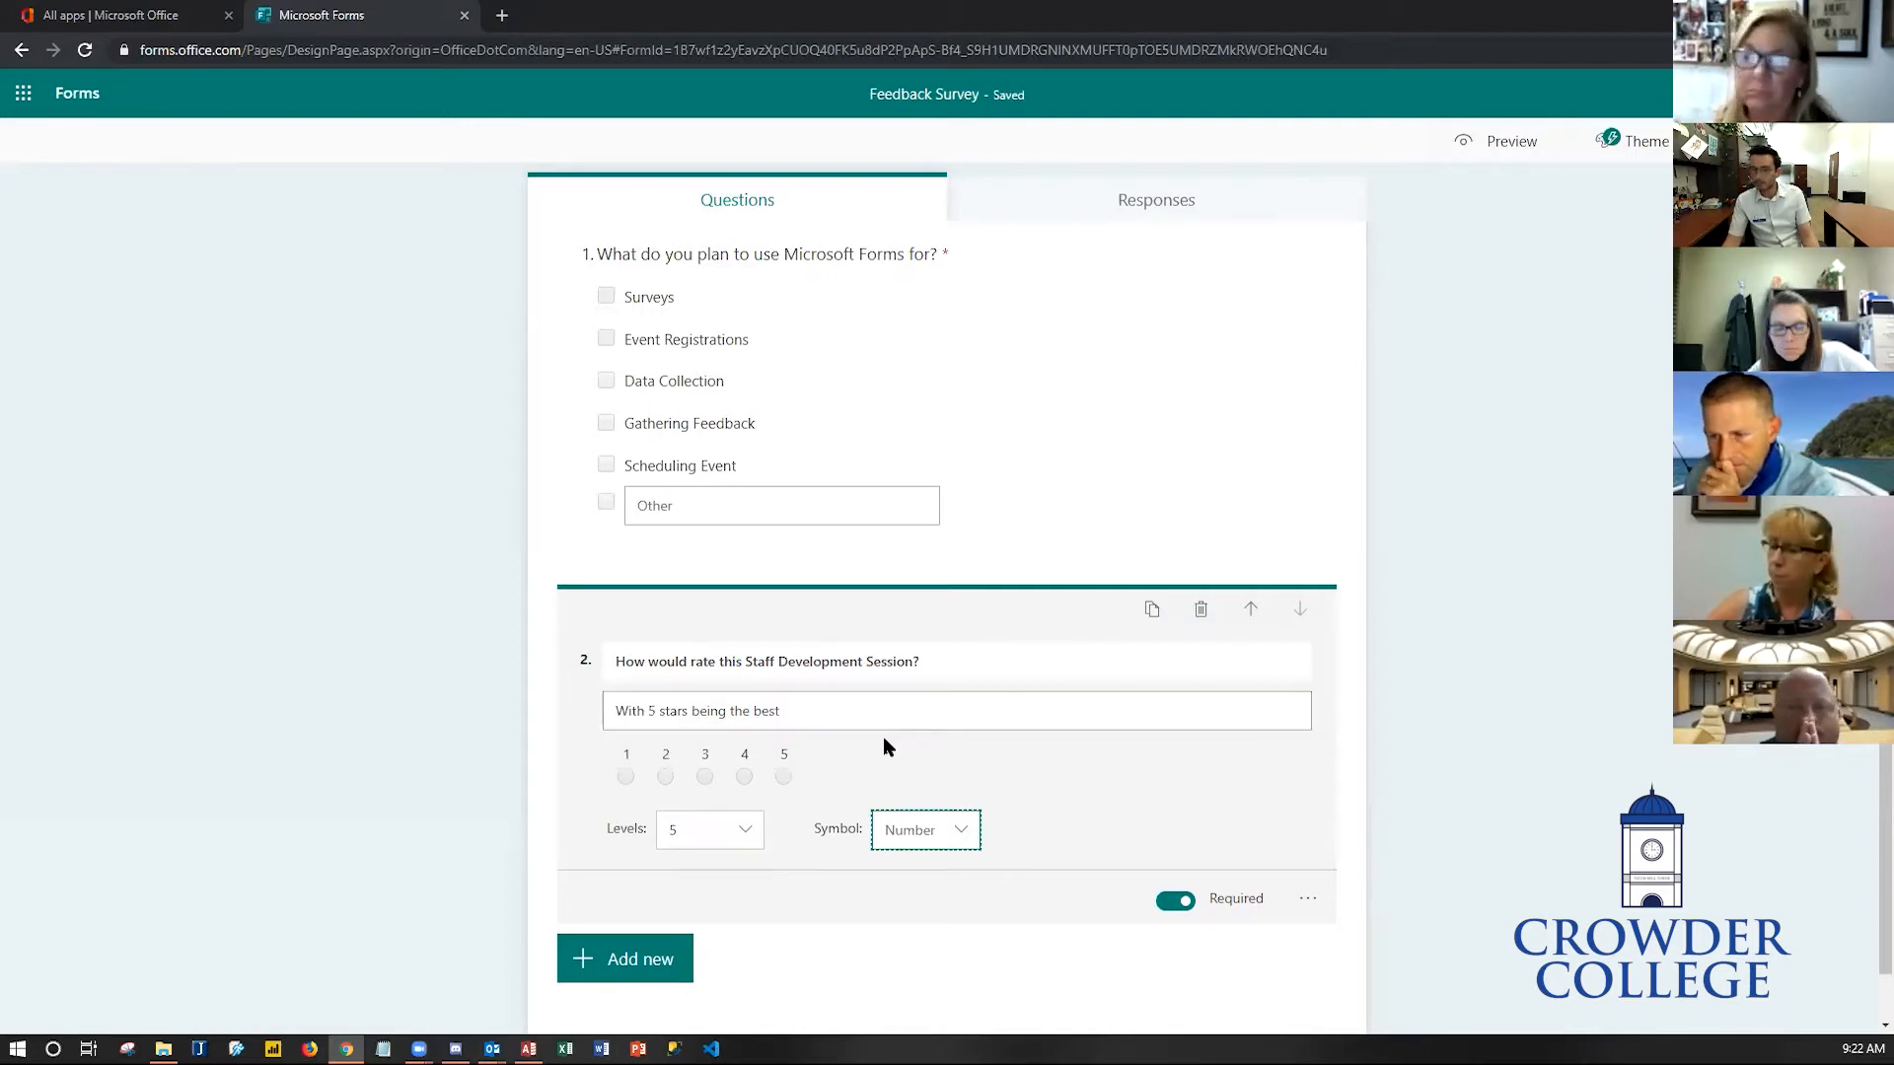
click(962, 834)
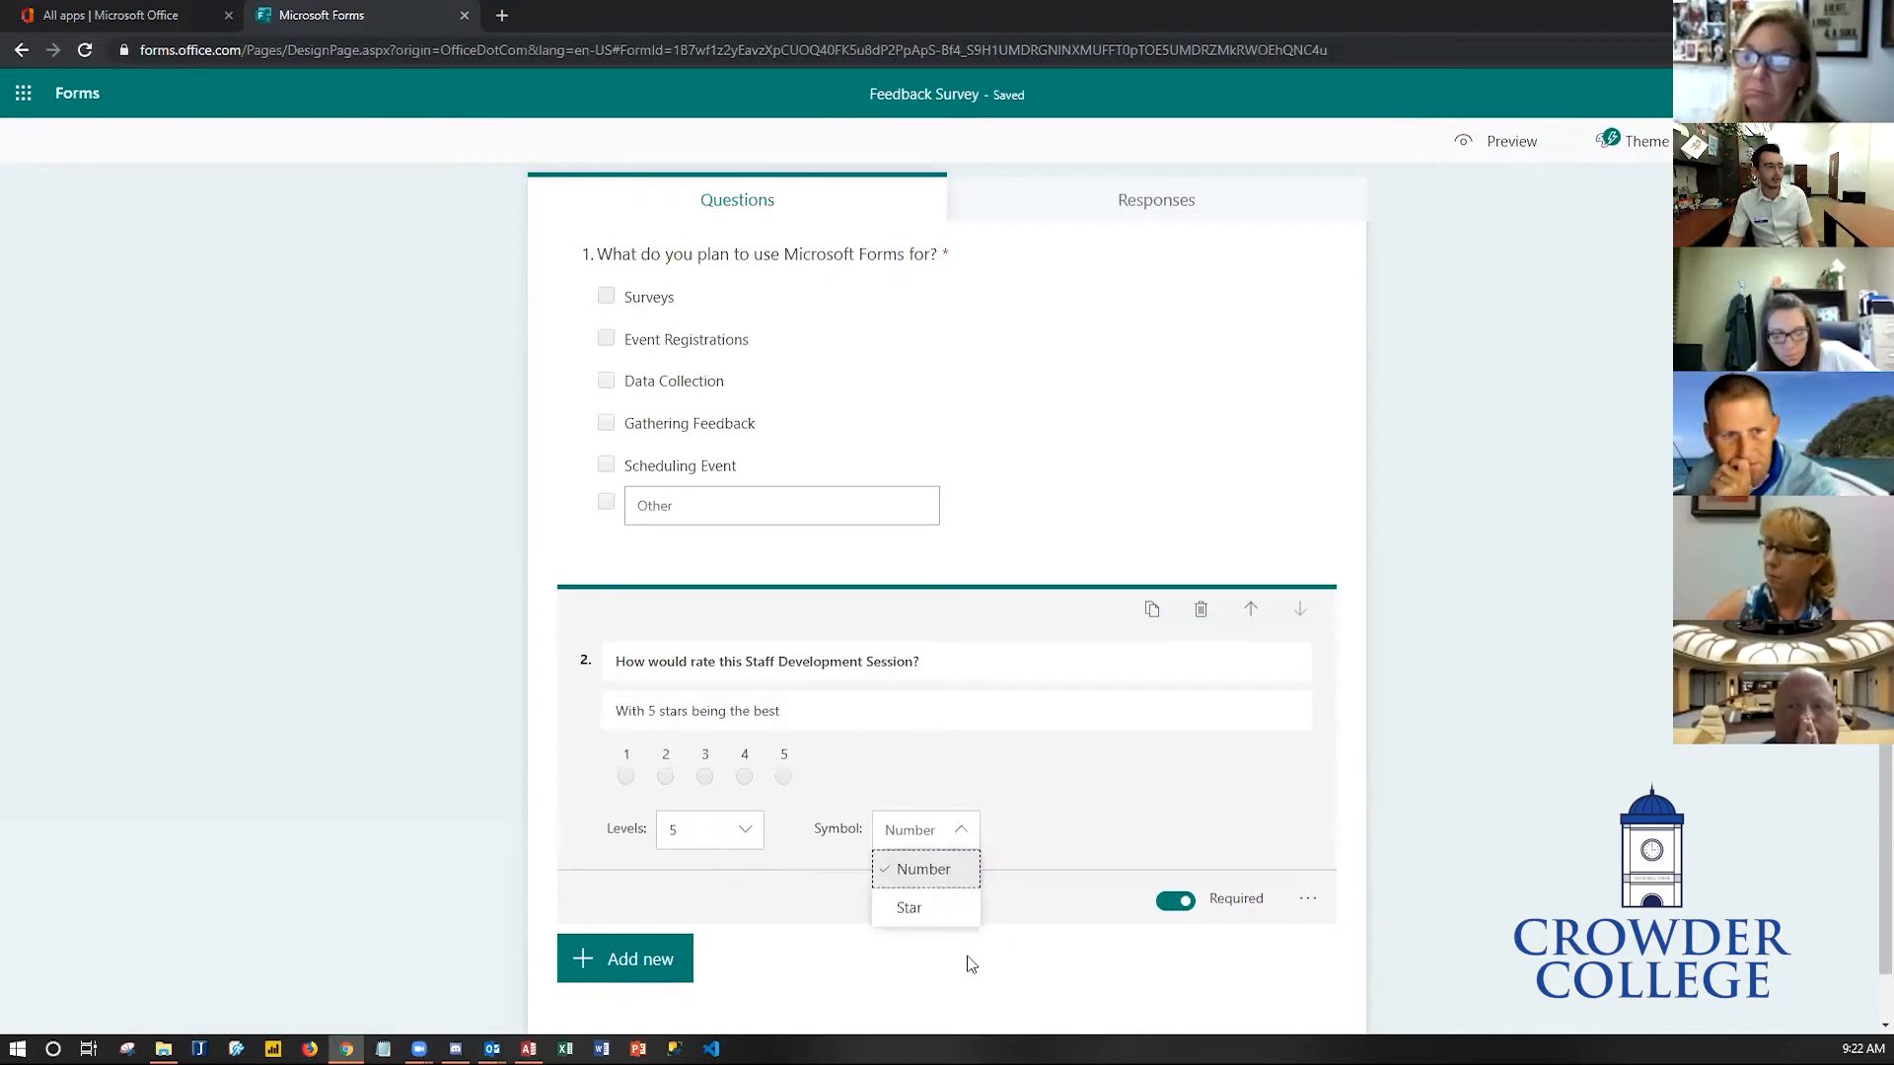
click(935, 909)
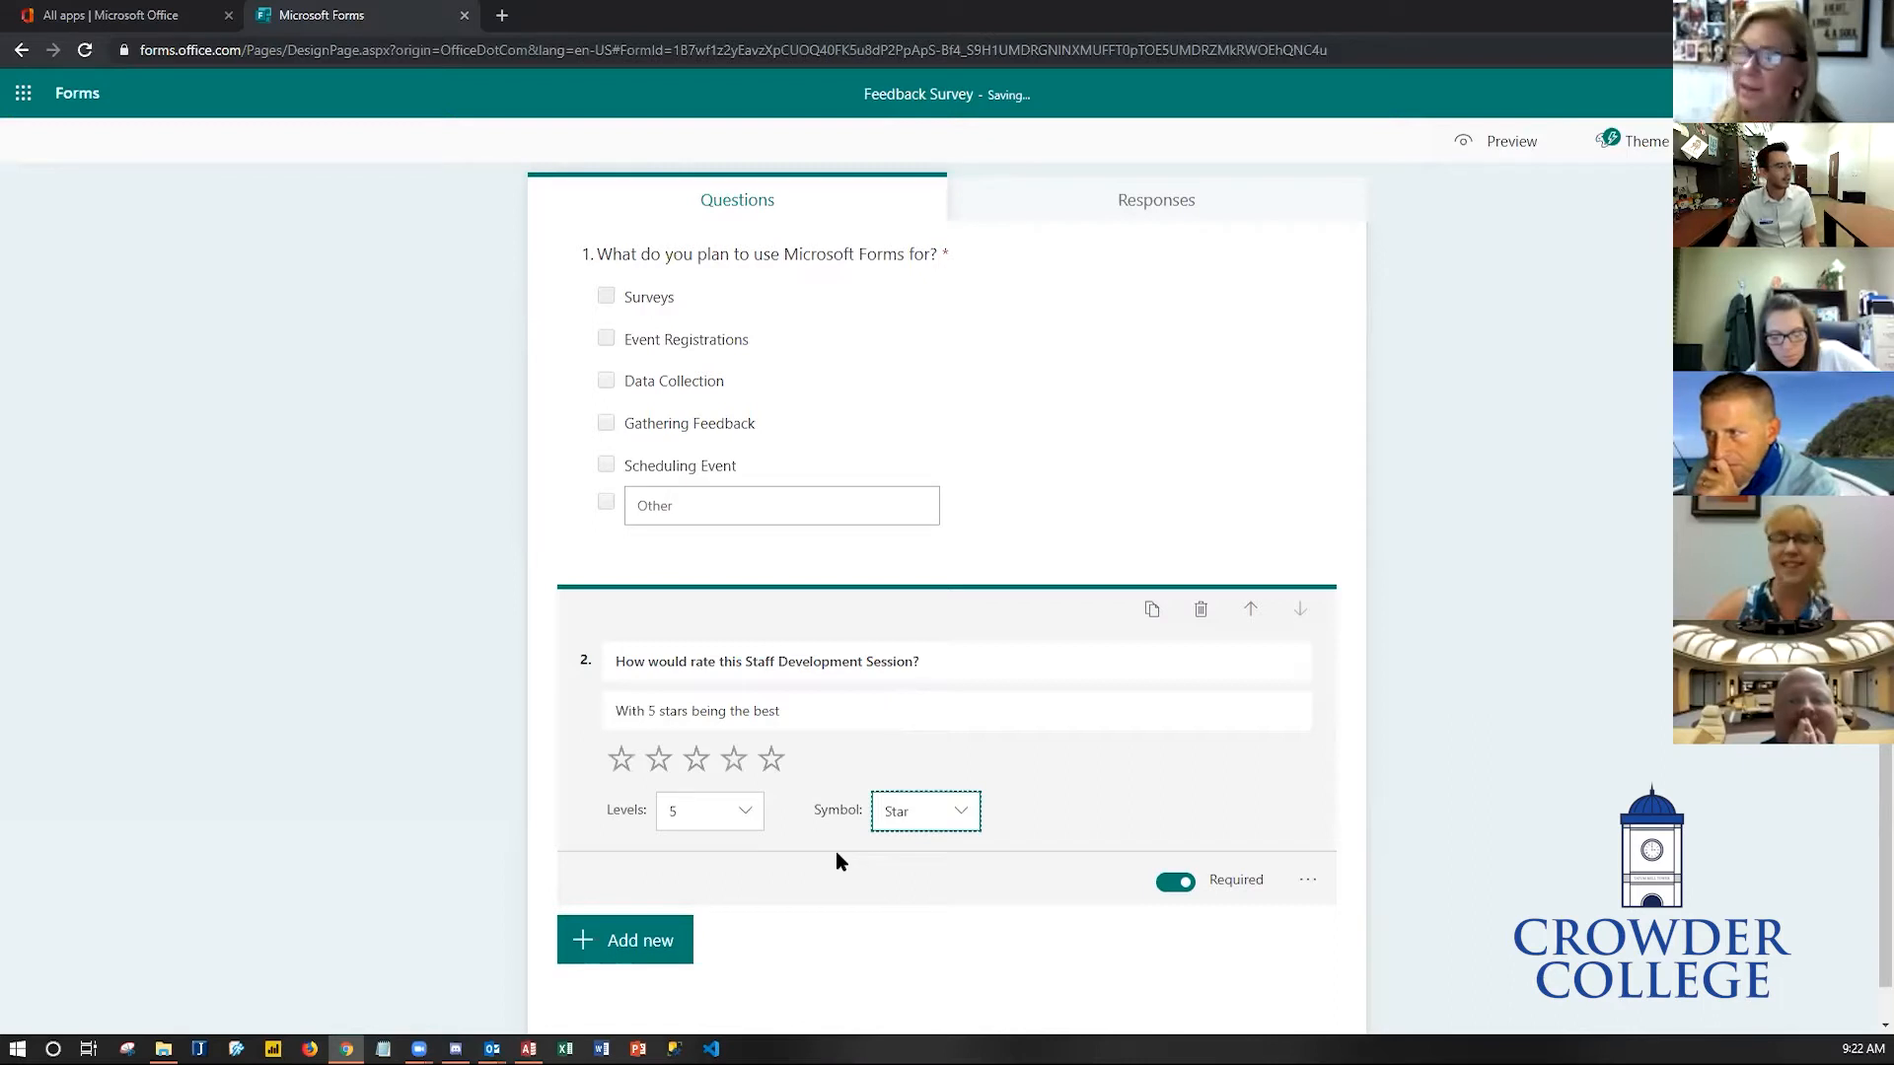
- Try 7 and 10 rating levels and the Number symbol, then restore 5 levels with stars
click(755, 821)
scroll(710, 947, down, 2)
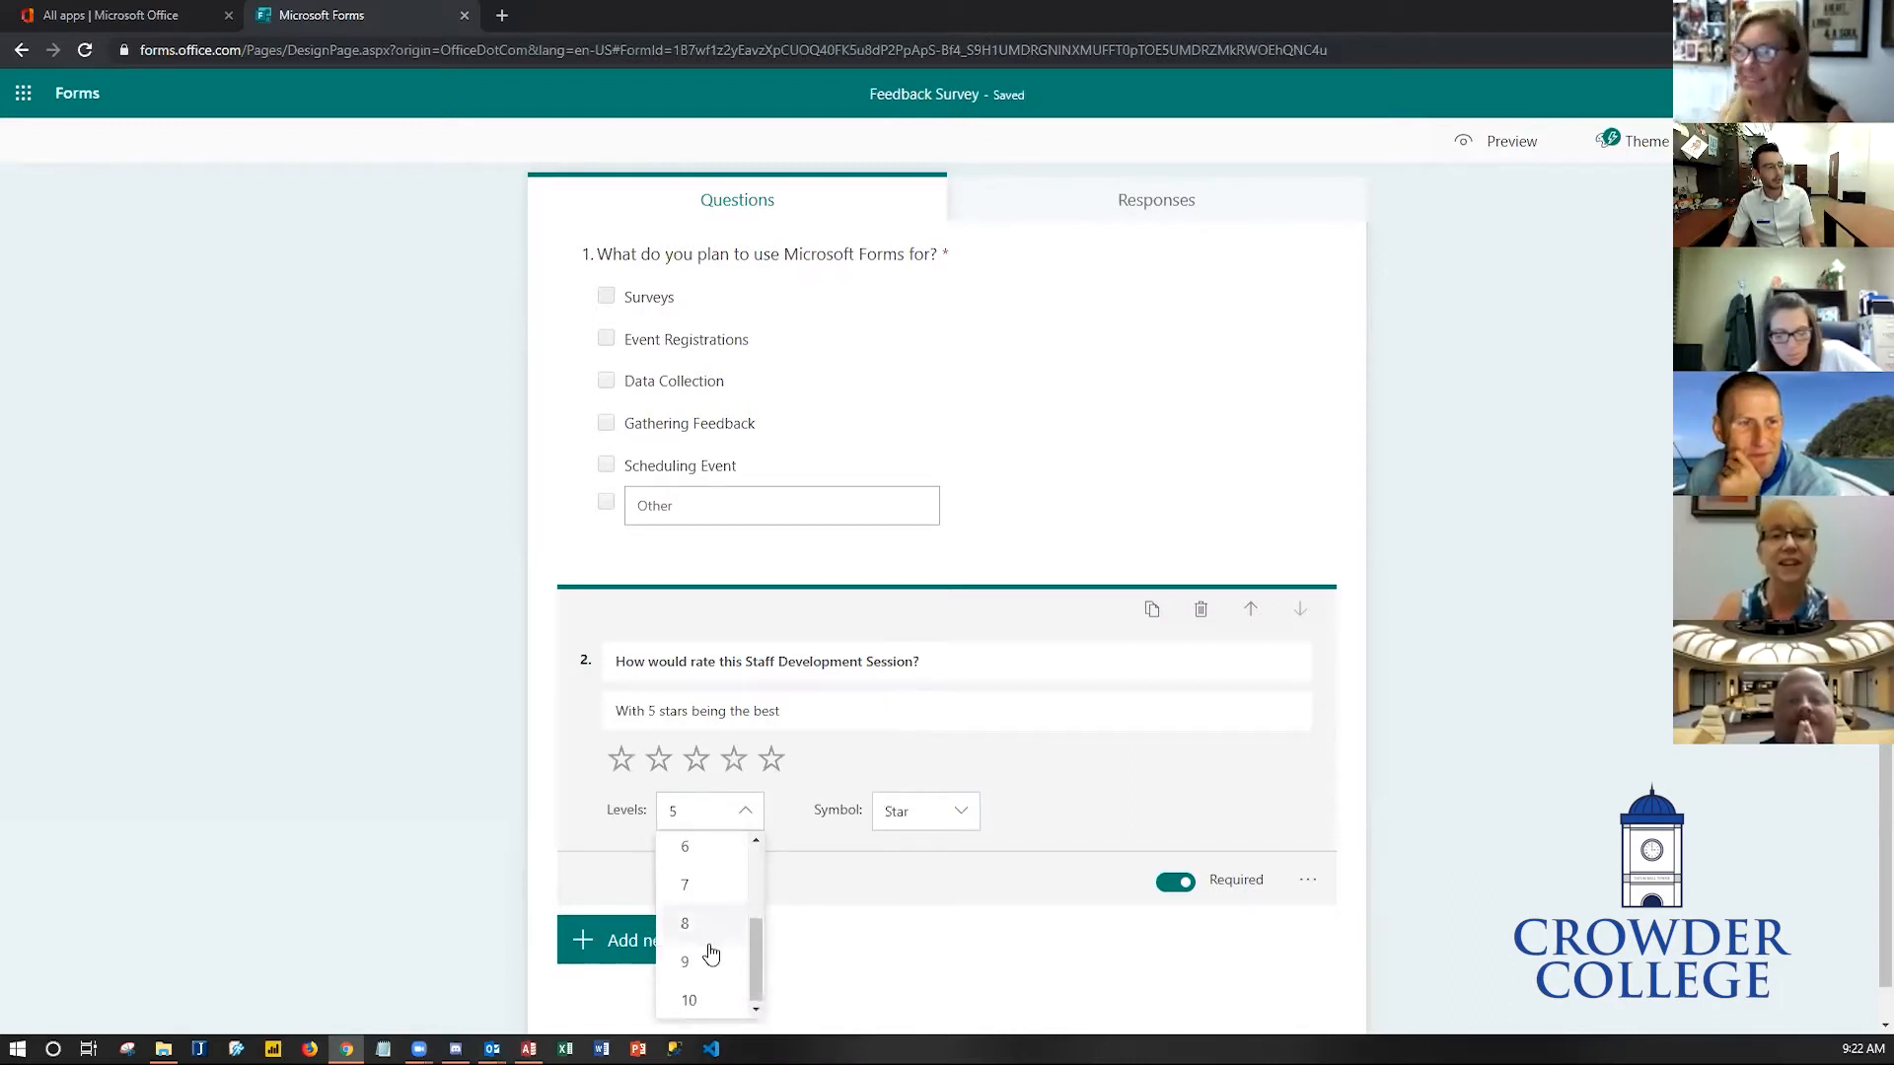
scroll(712, 957, down, 1)
click(714, 855)
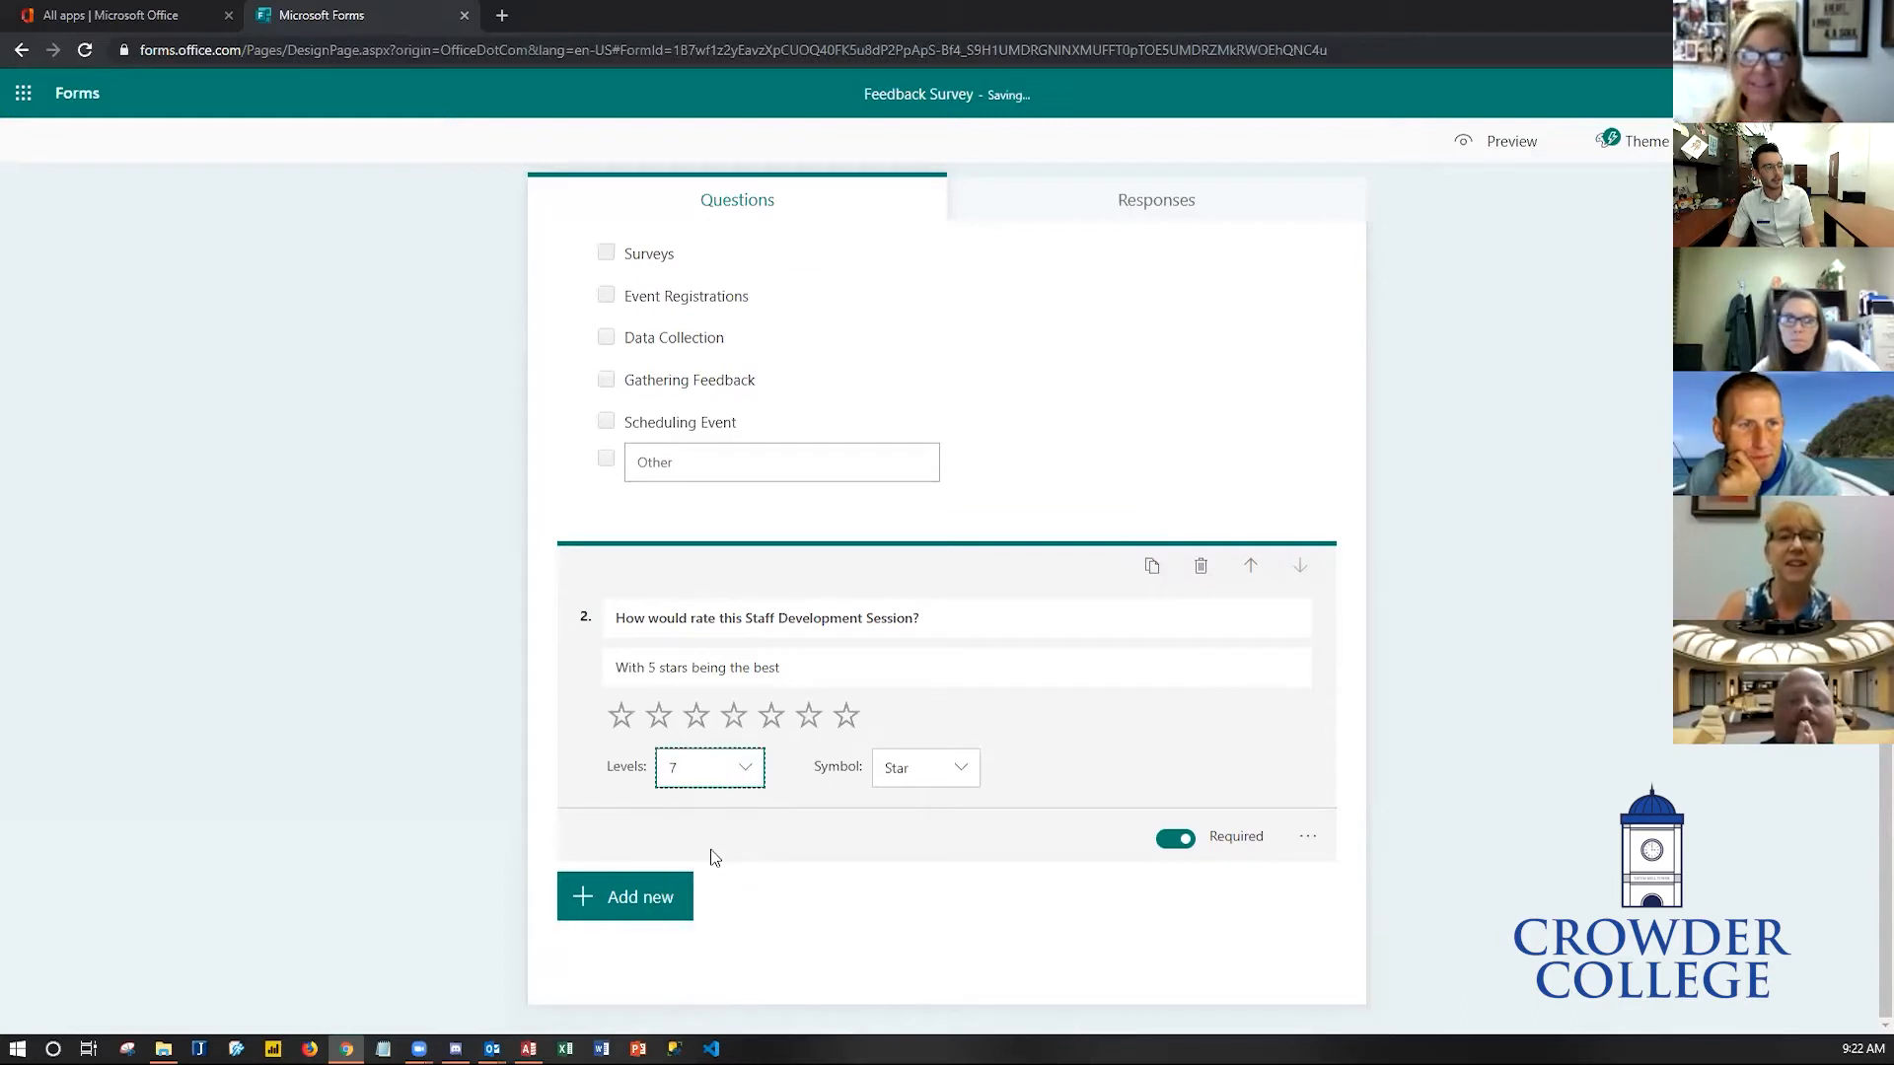
click(727, 773)
scroll(717, 949, down, 2)
click(717, 952)
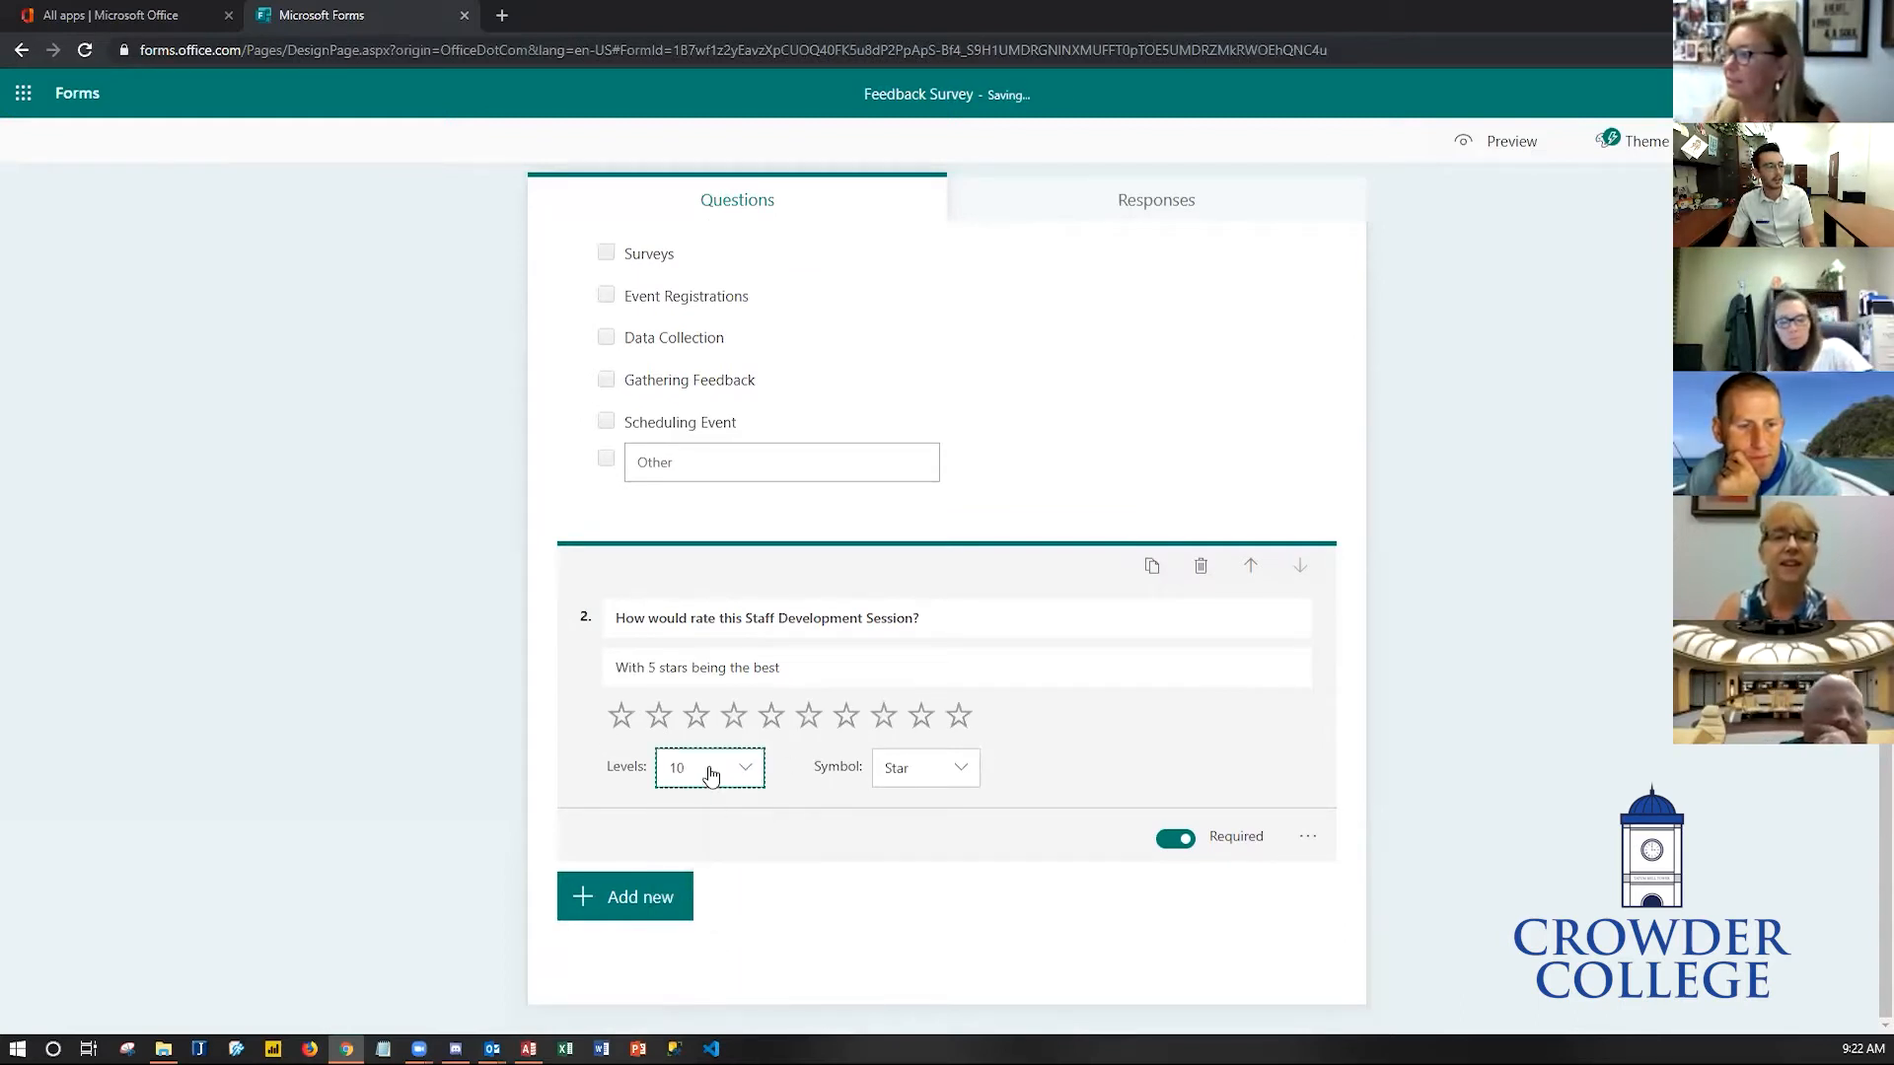
click(907, 776)
click(924, 807)
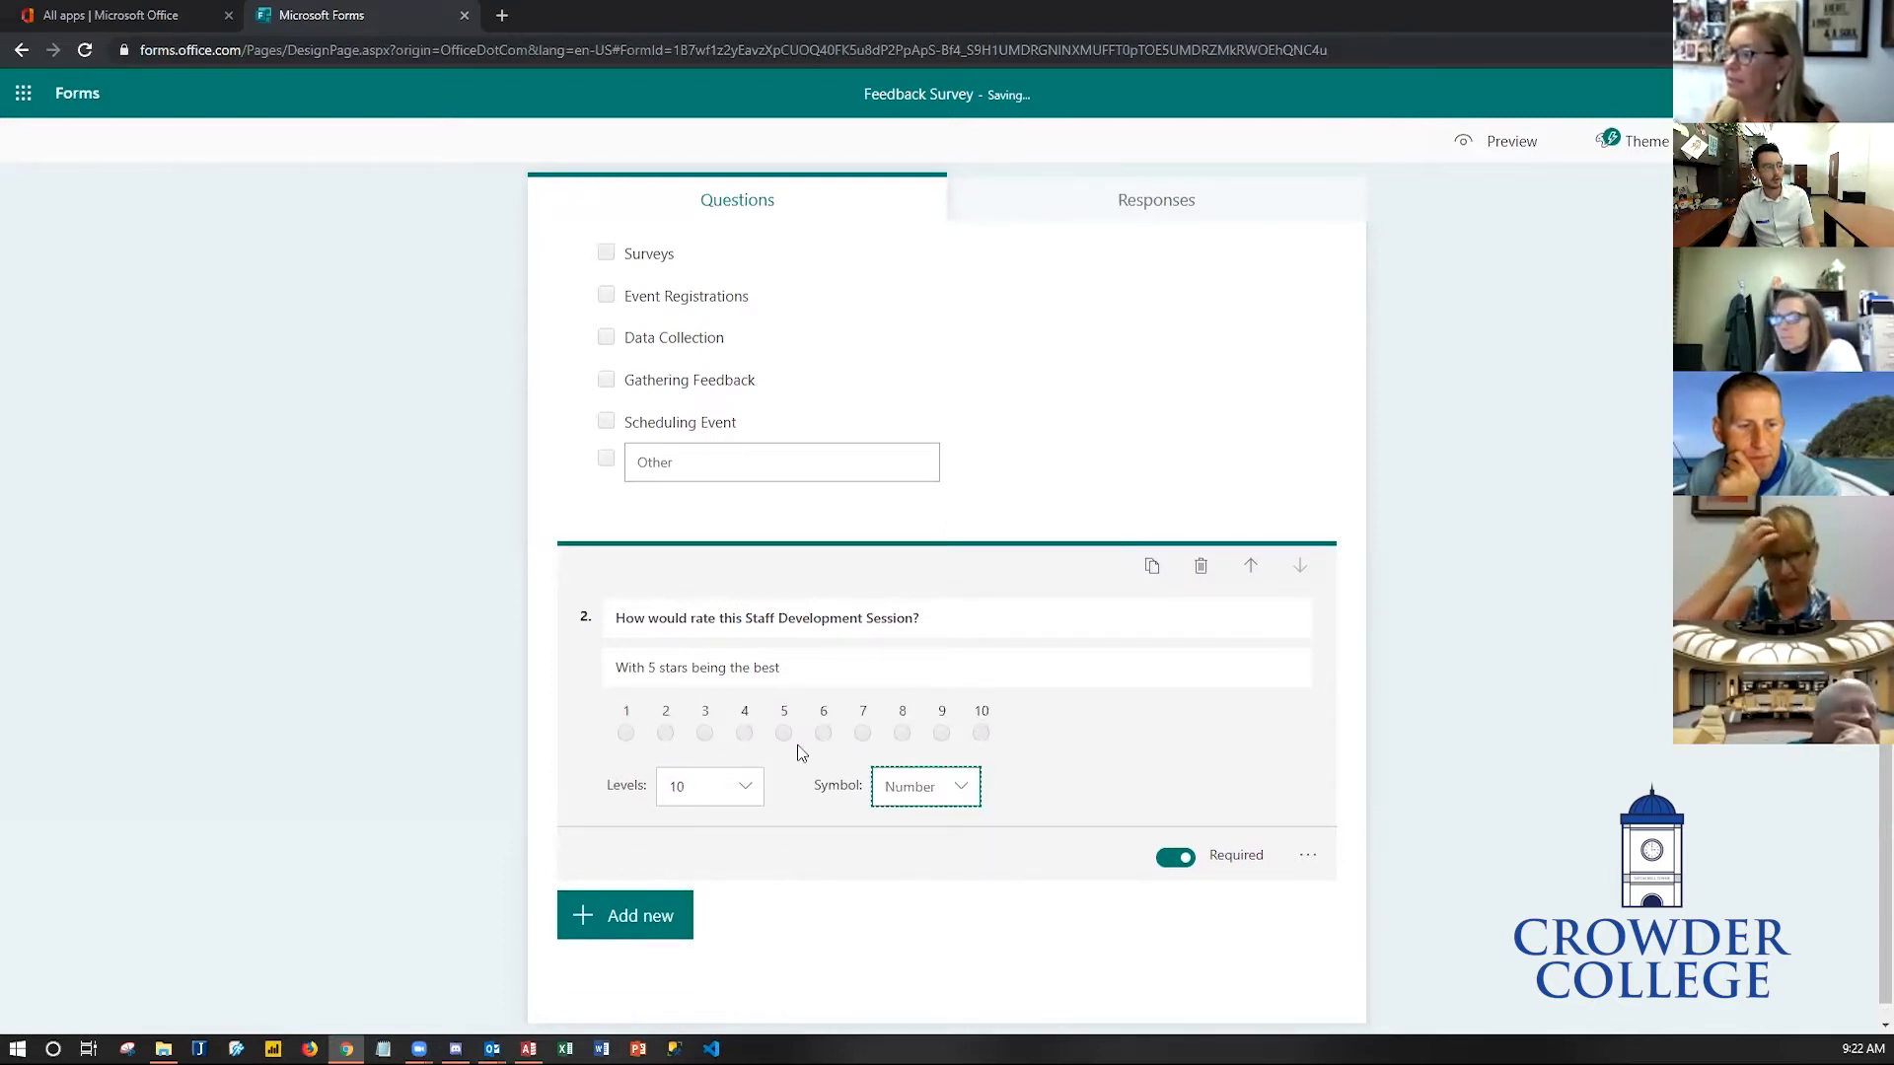
click(888, 794)
click(909, 867)
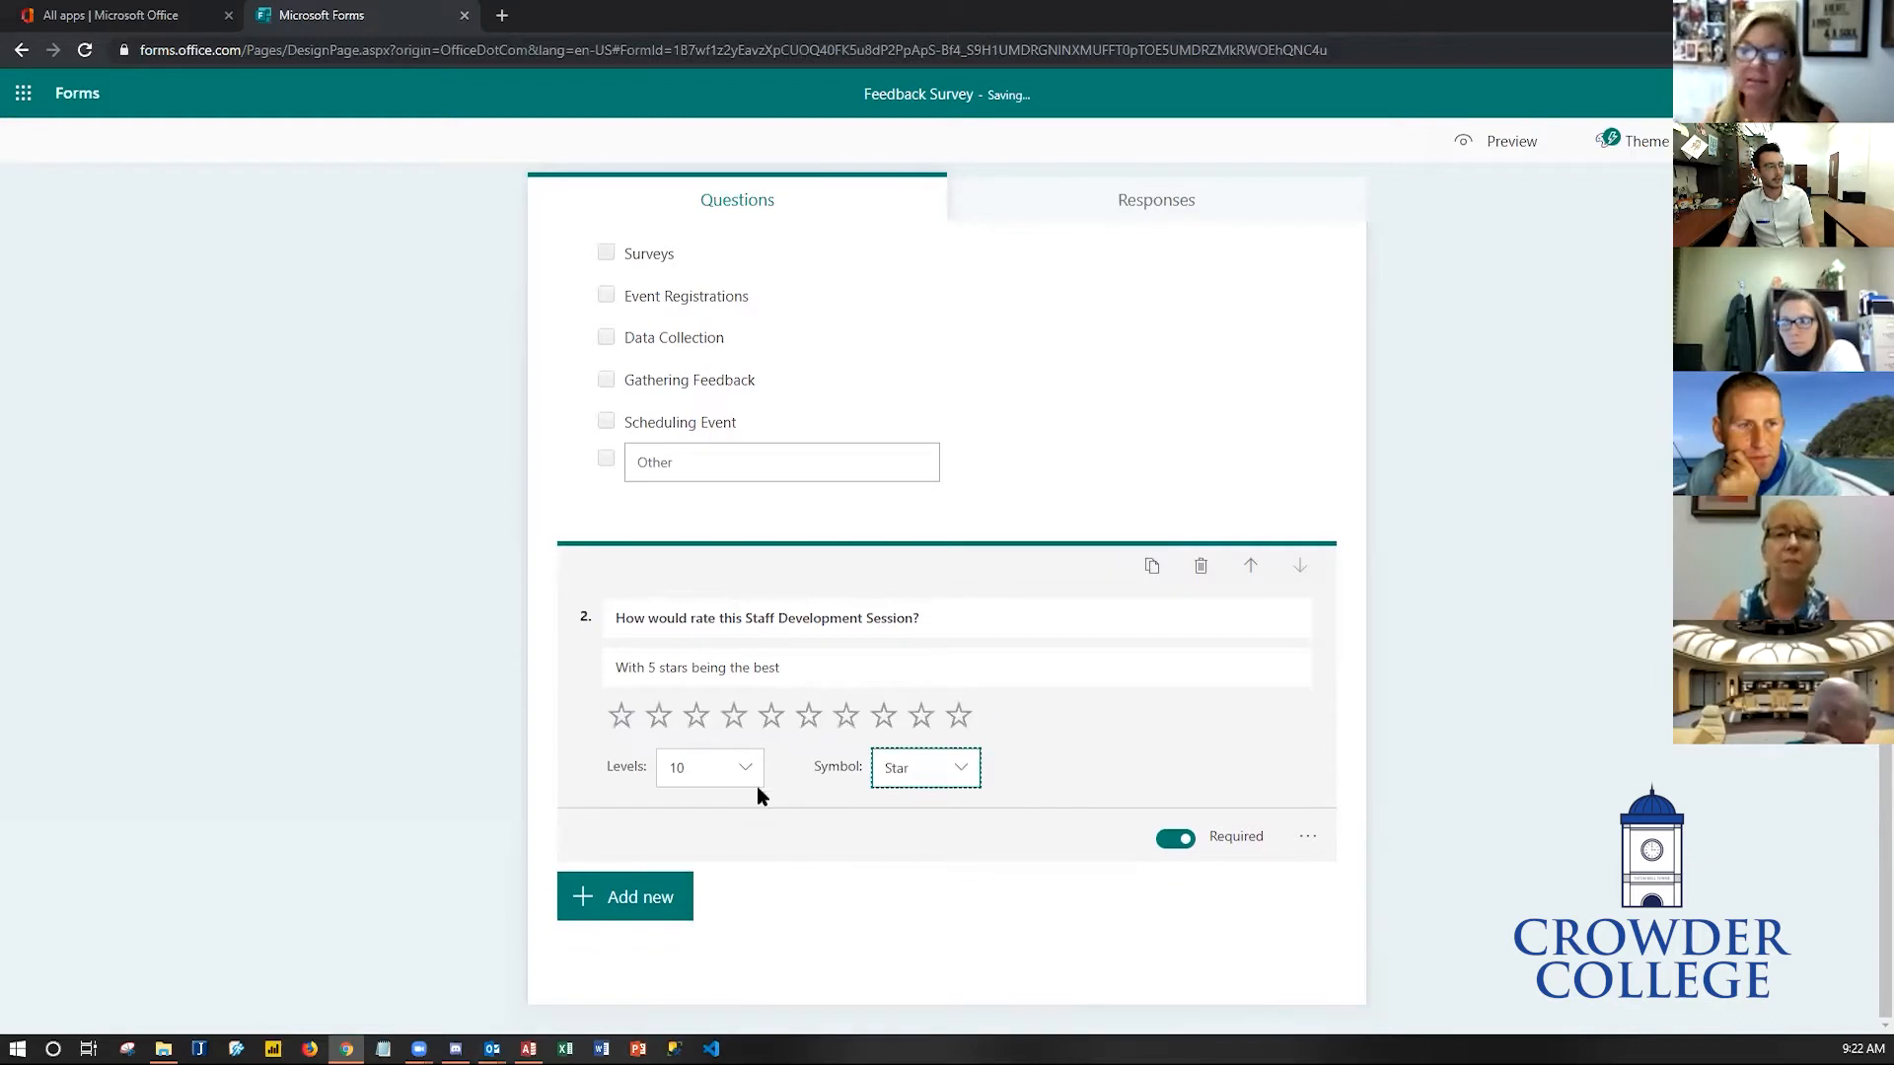
click(756, 786)
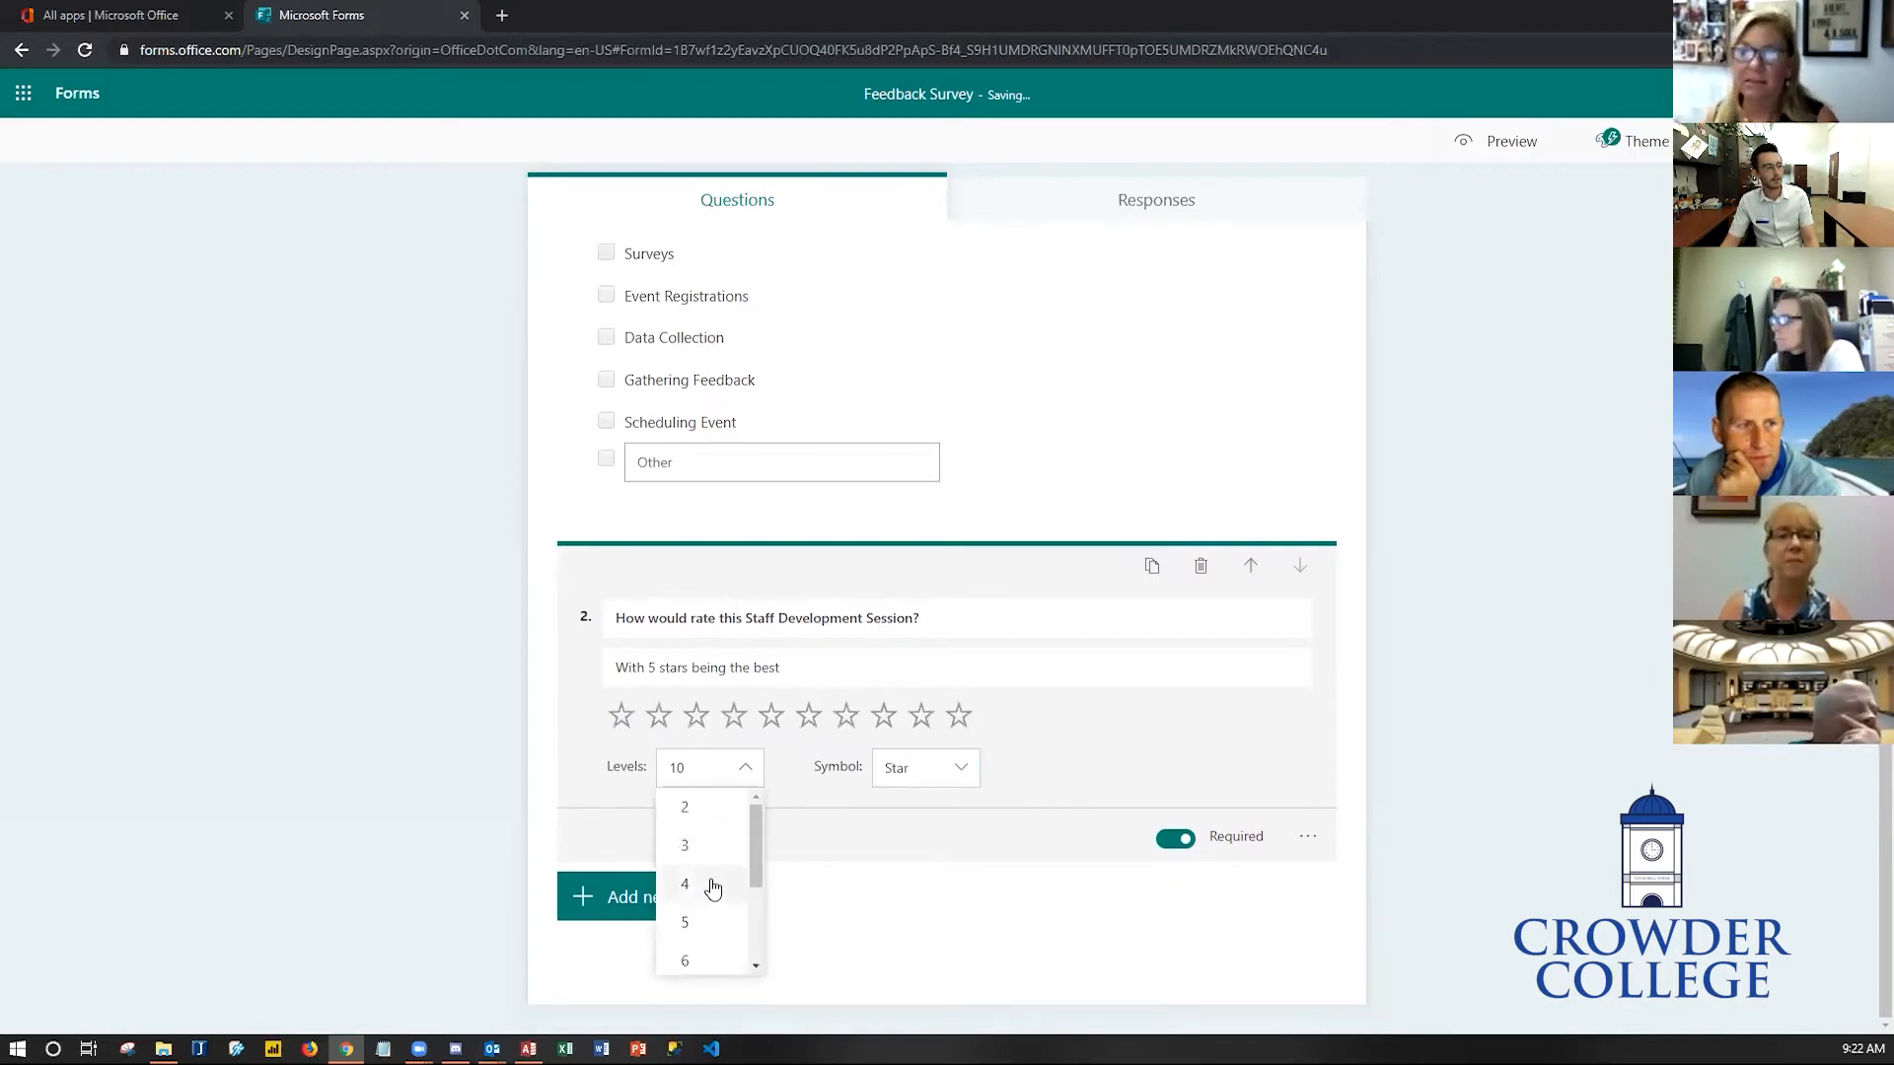
click(718, 930)
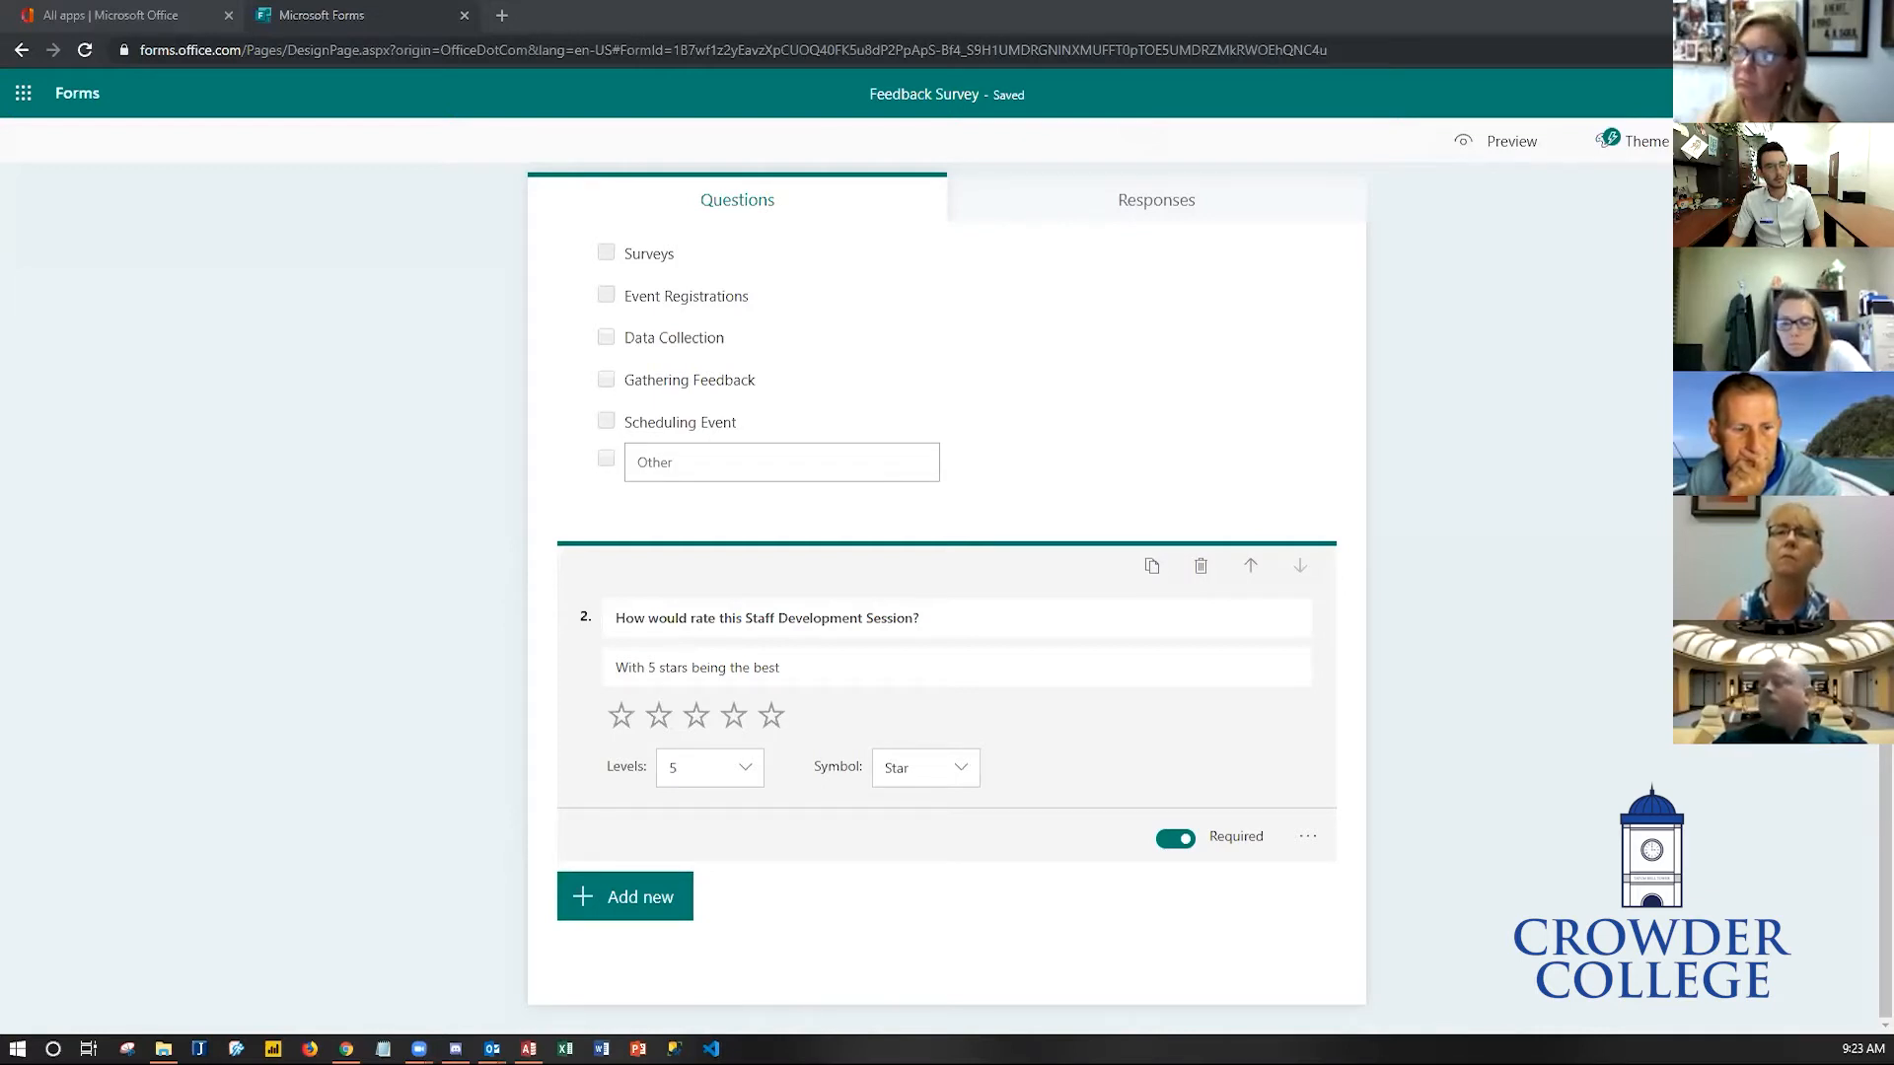
- Add a text question "Do you have any suggestions for future Staff Development Sessions?"
click(1632, 710)
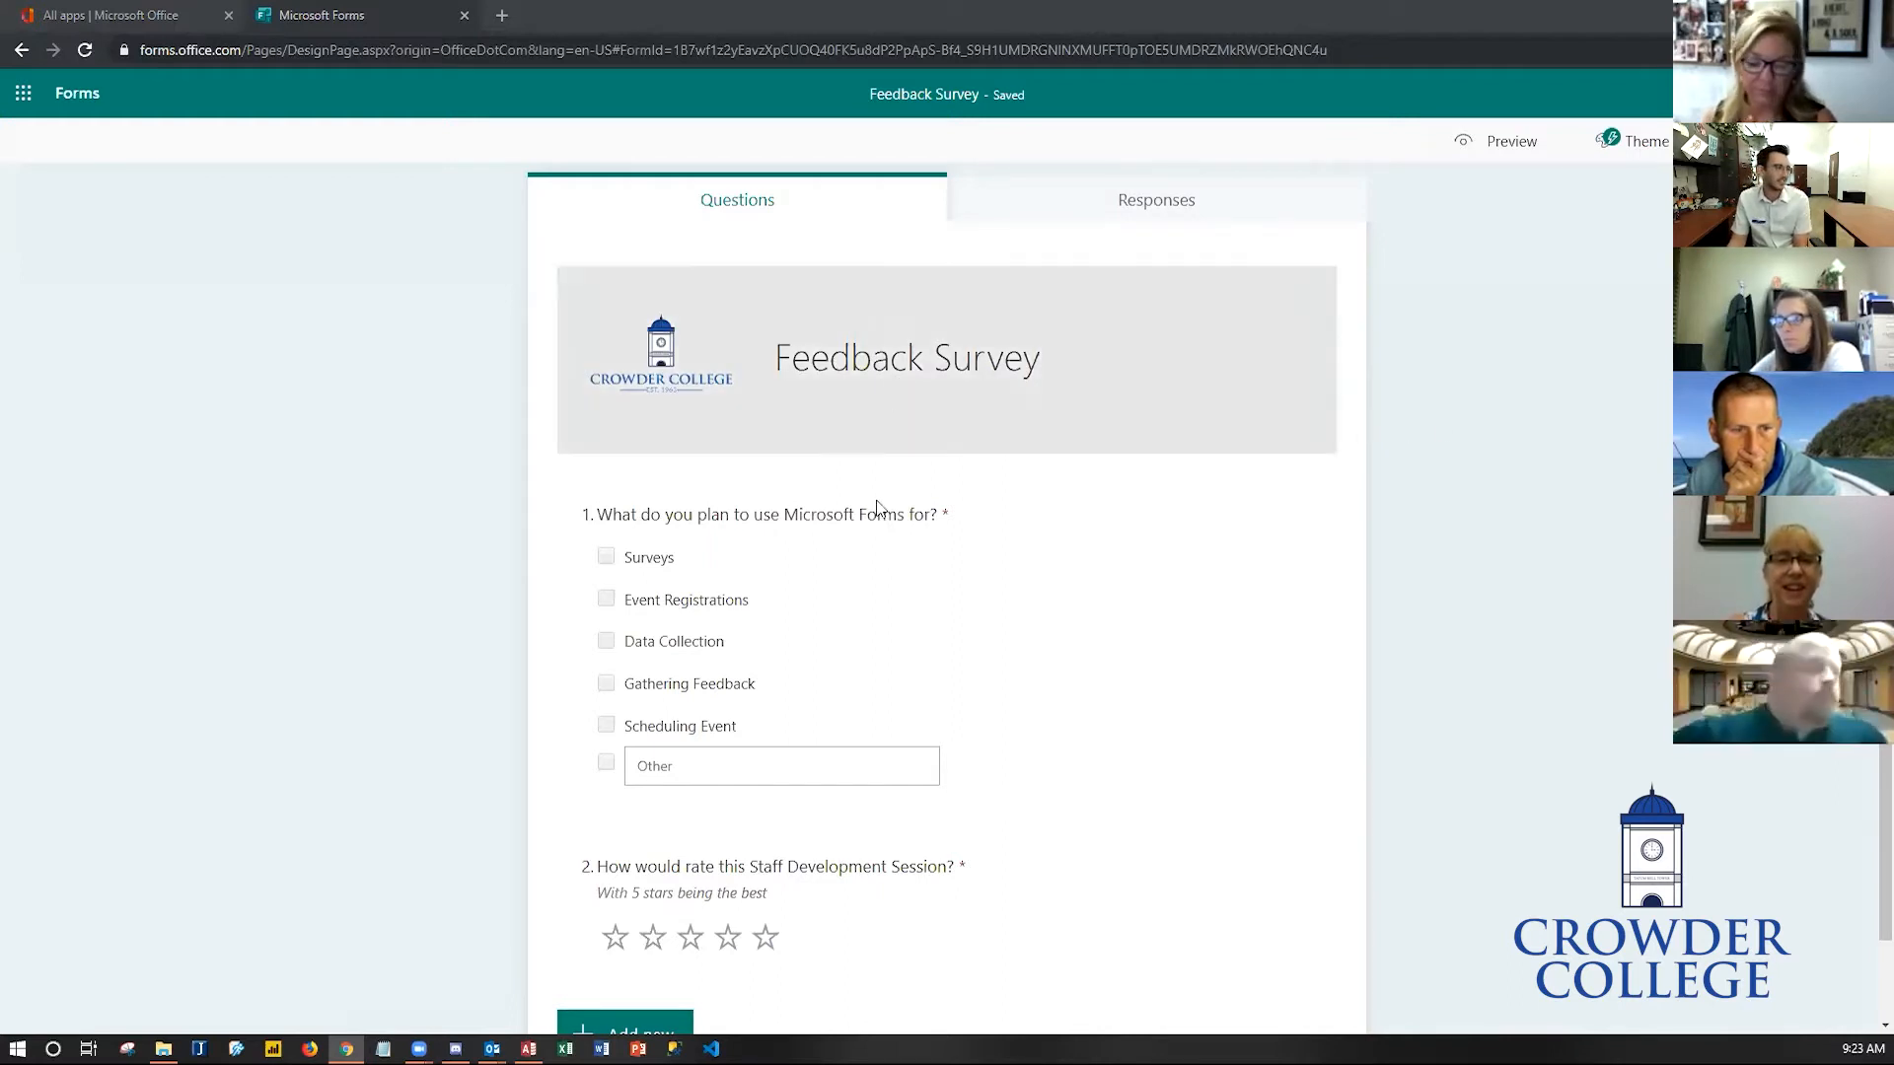
scroll(1399, 759, down, 1)
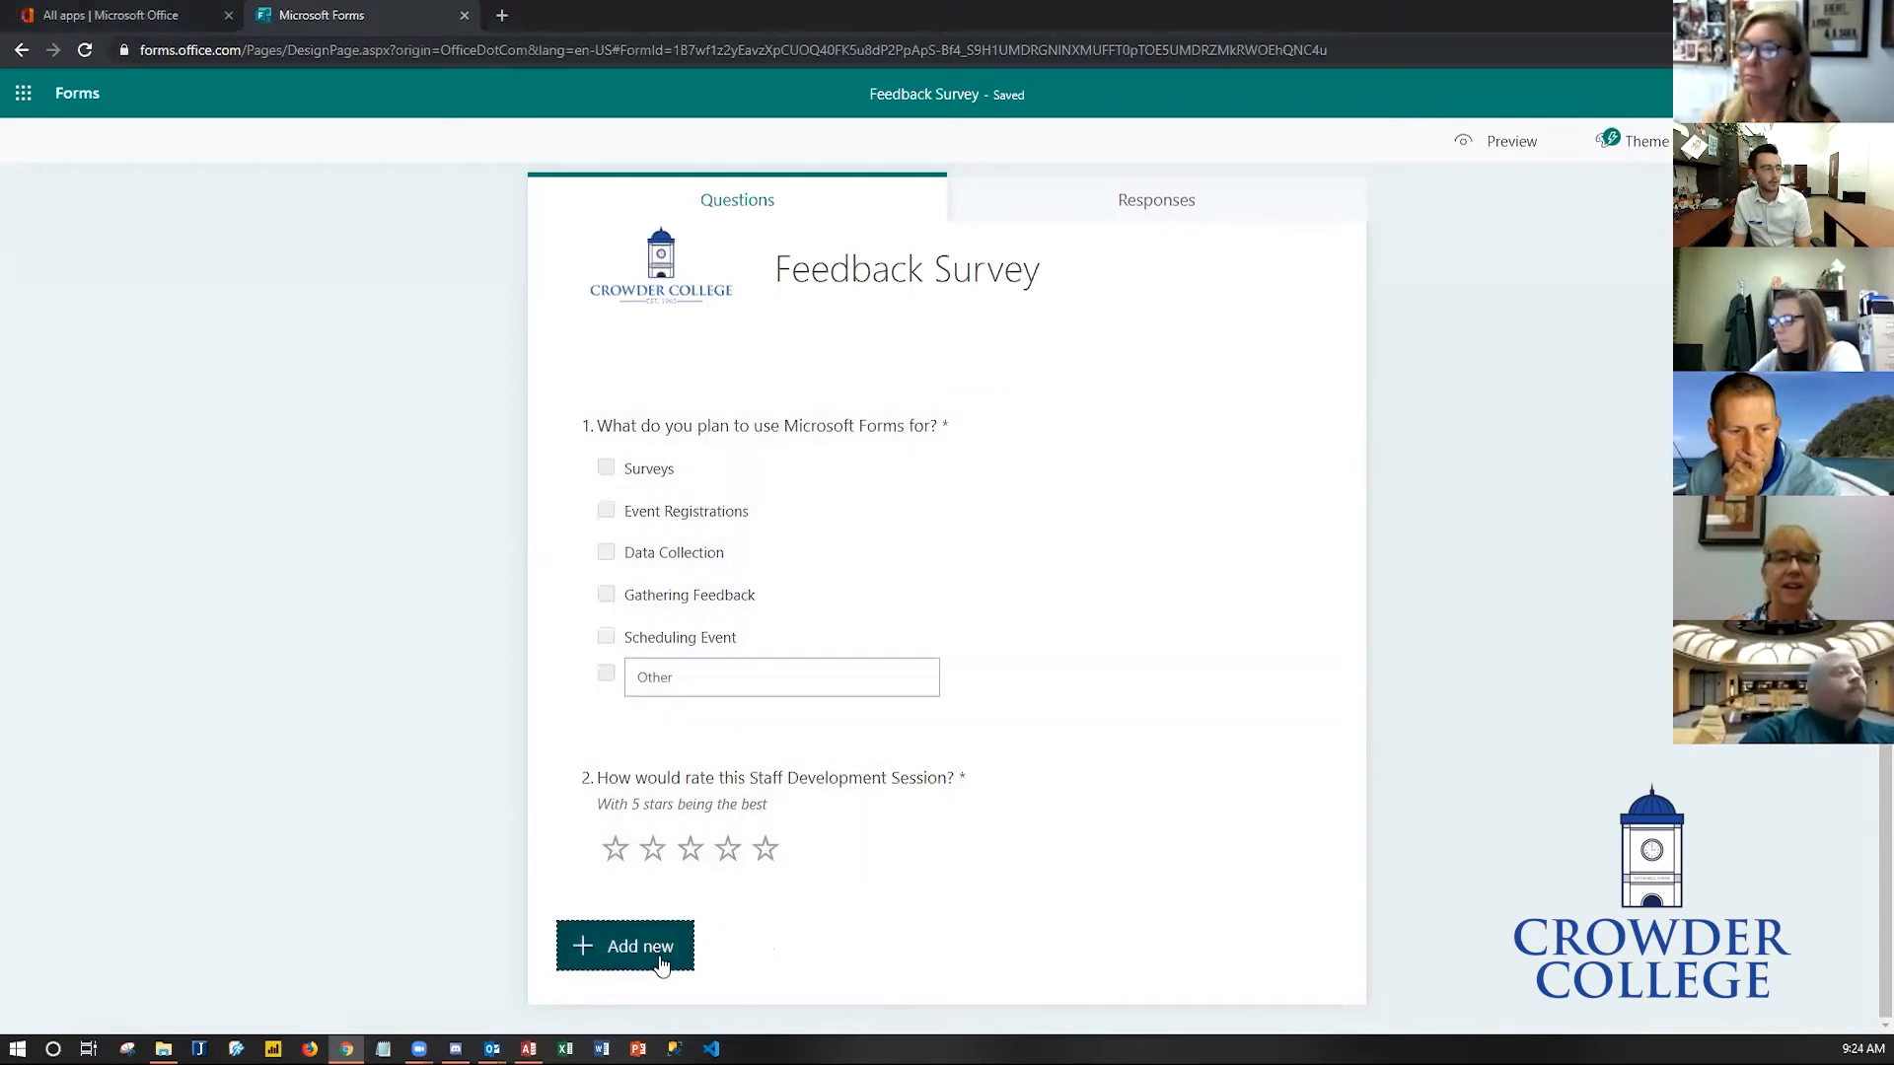
click(658, 951)
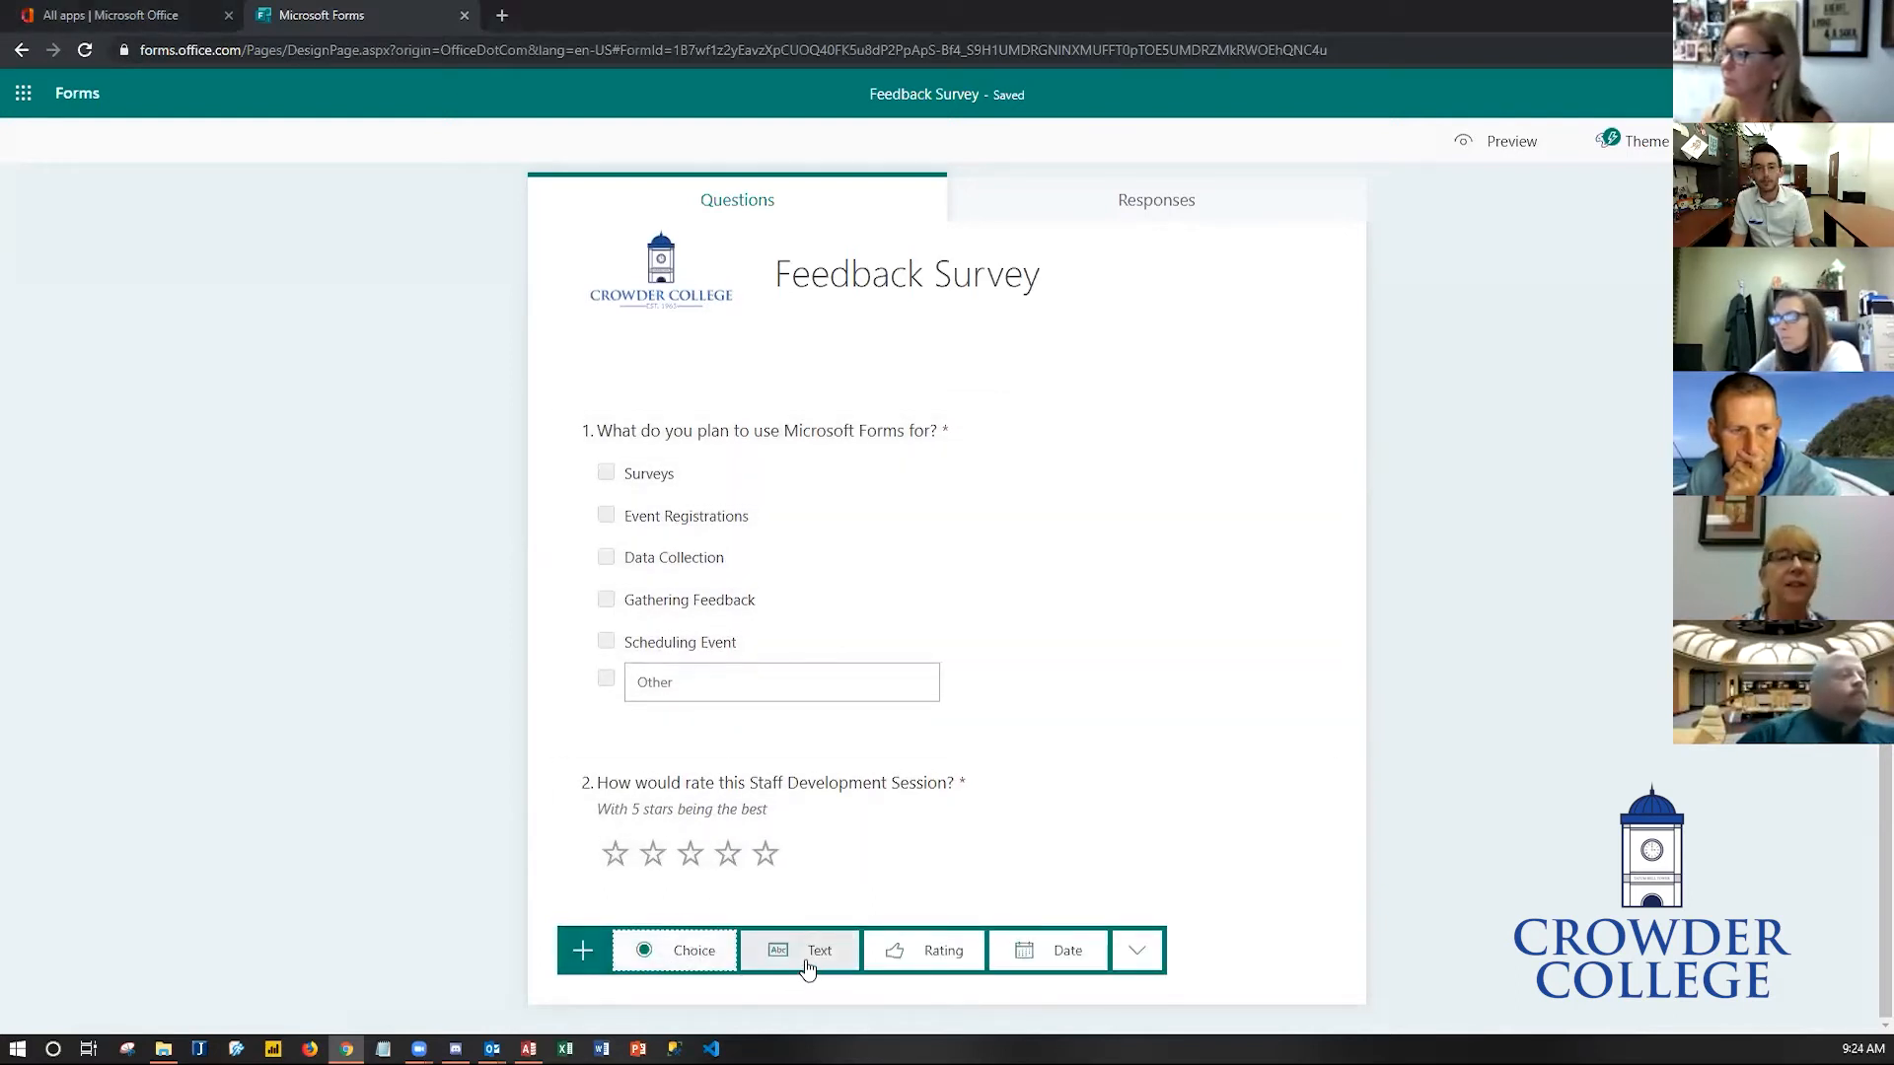
click(807, 952)
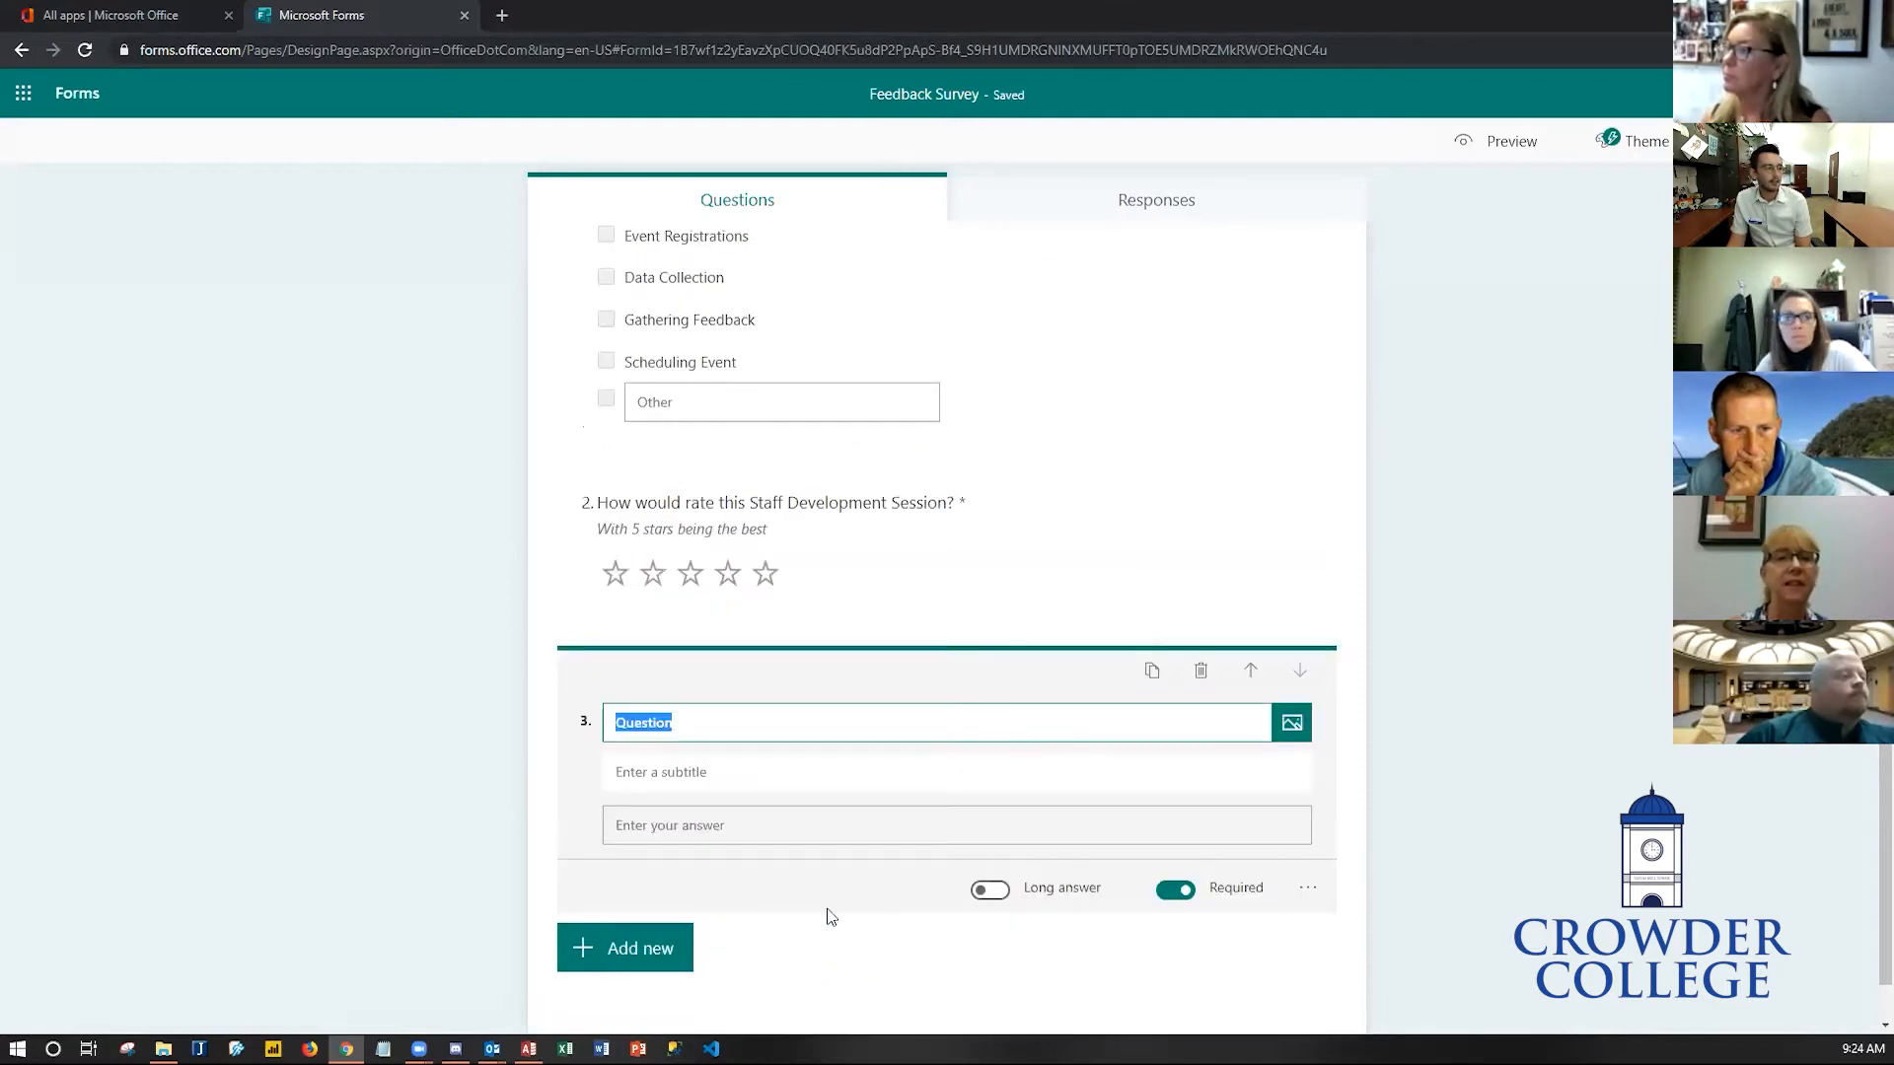
text(Do you have any sugg)
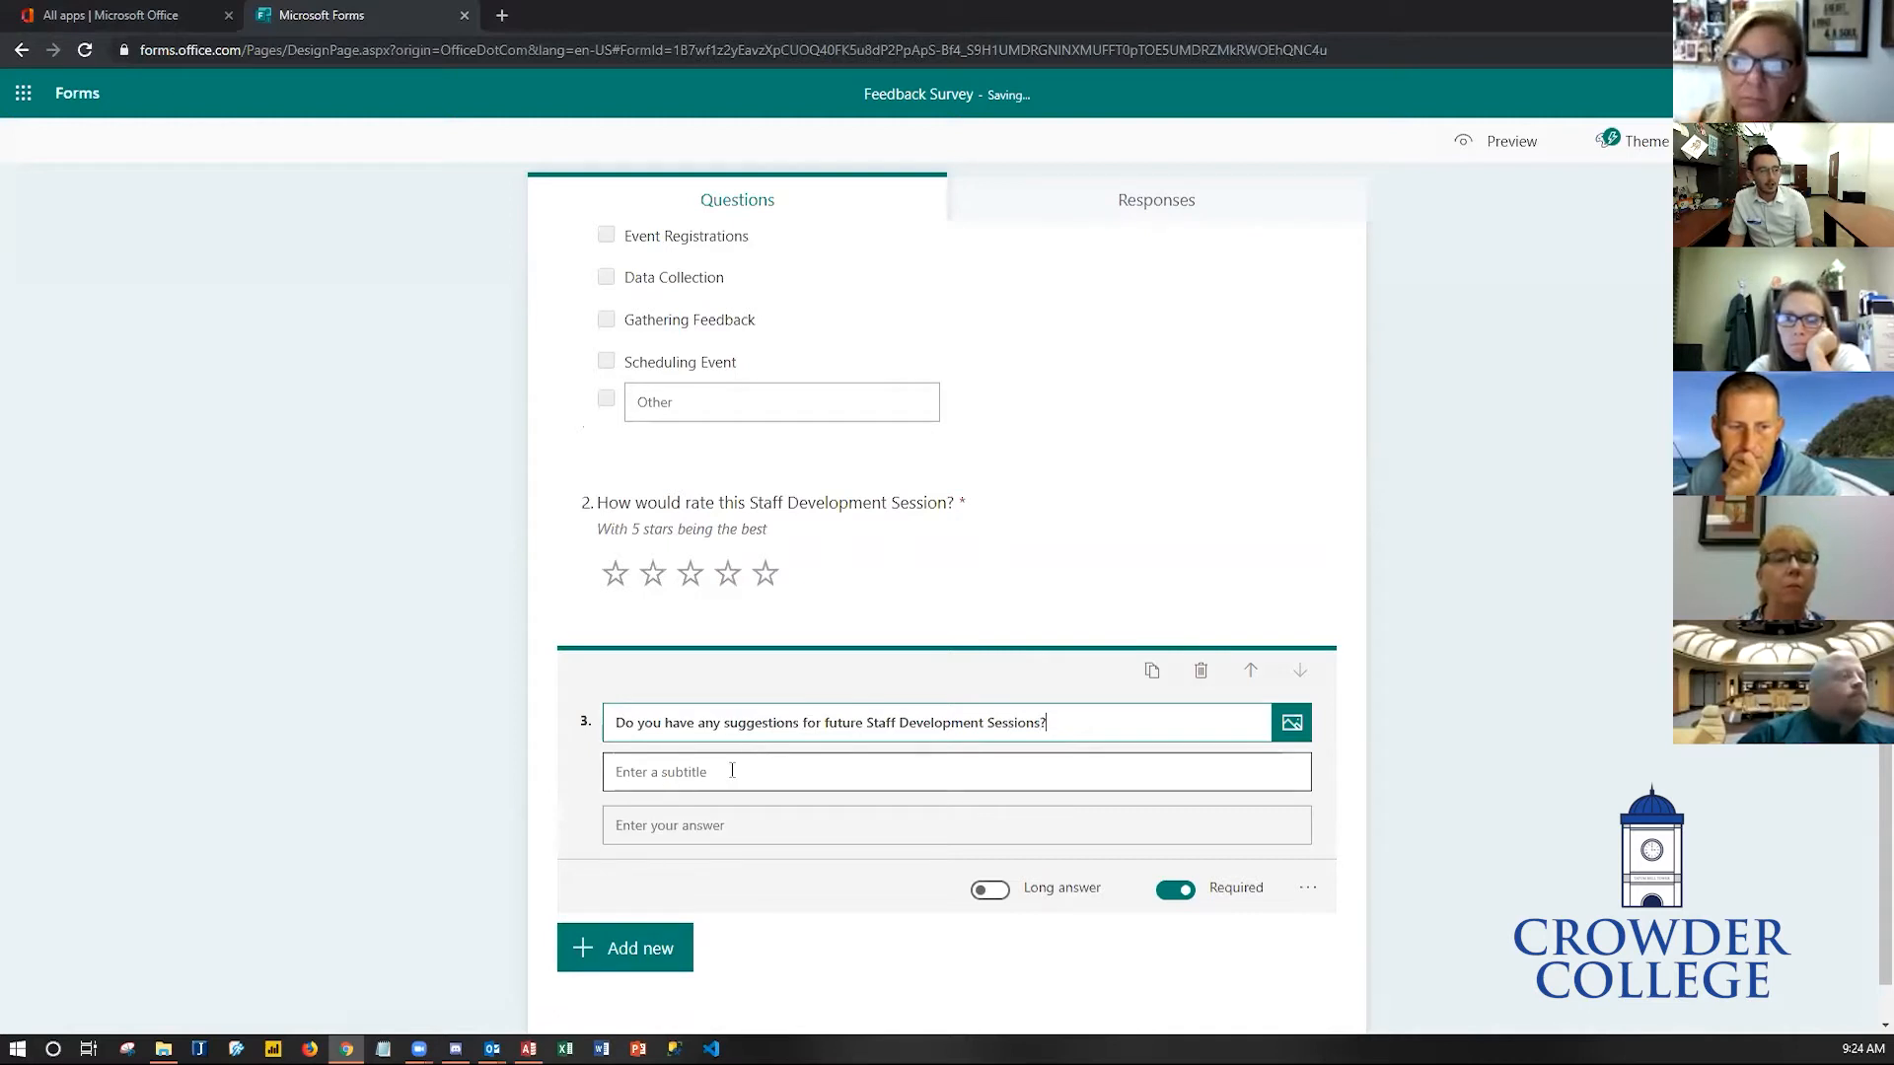
click(687, 837)
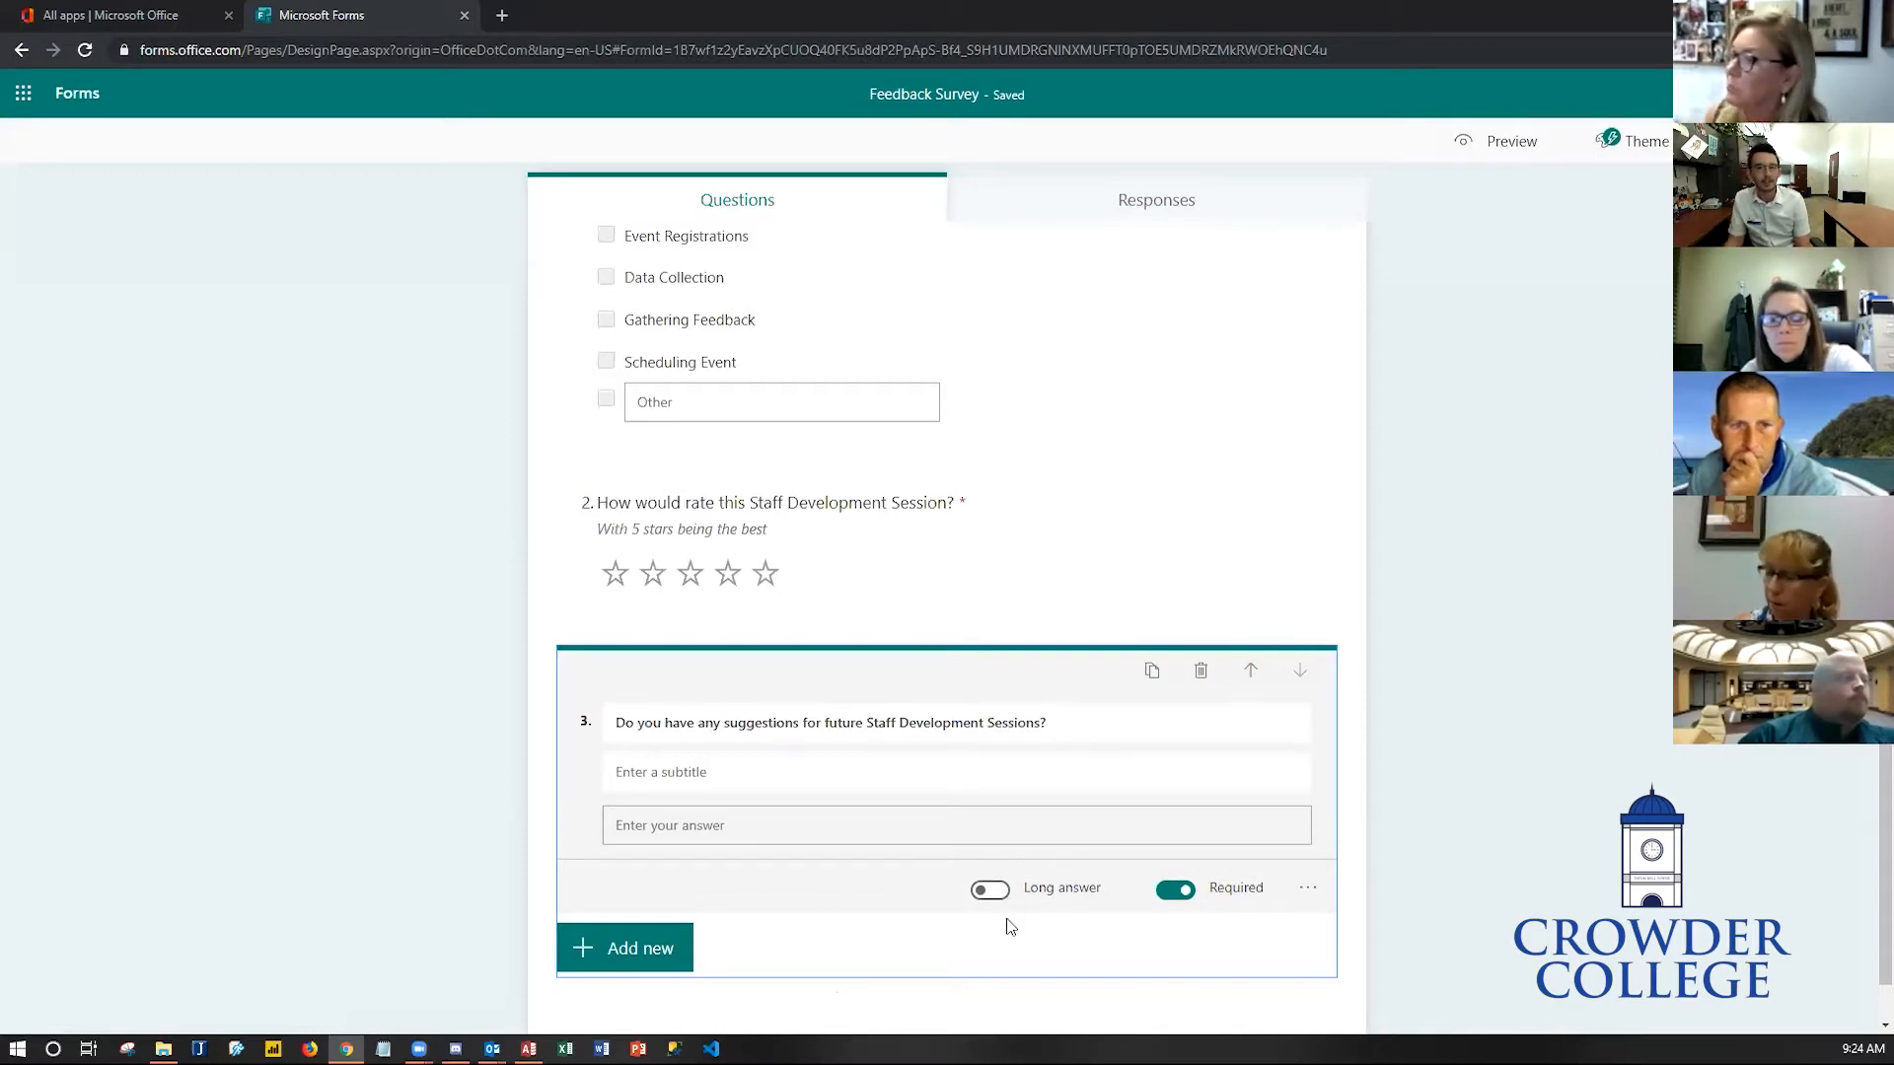
- Preview the form with all three questions, then return to editing
click(1498, 148)
scroll(955, 706, down, 3)
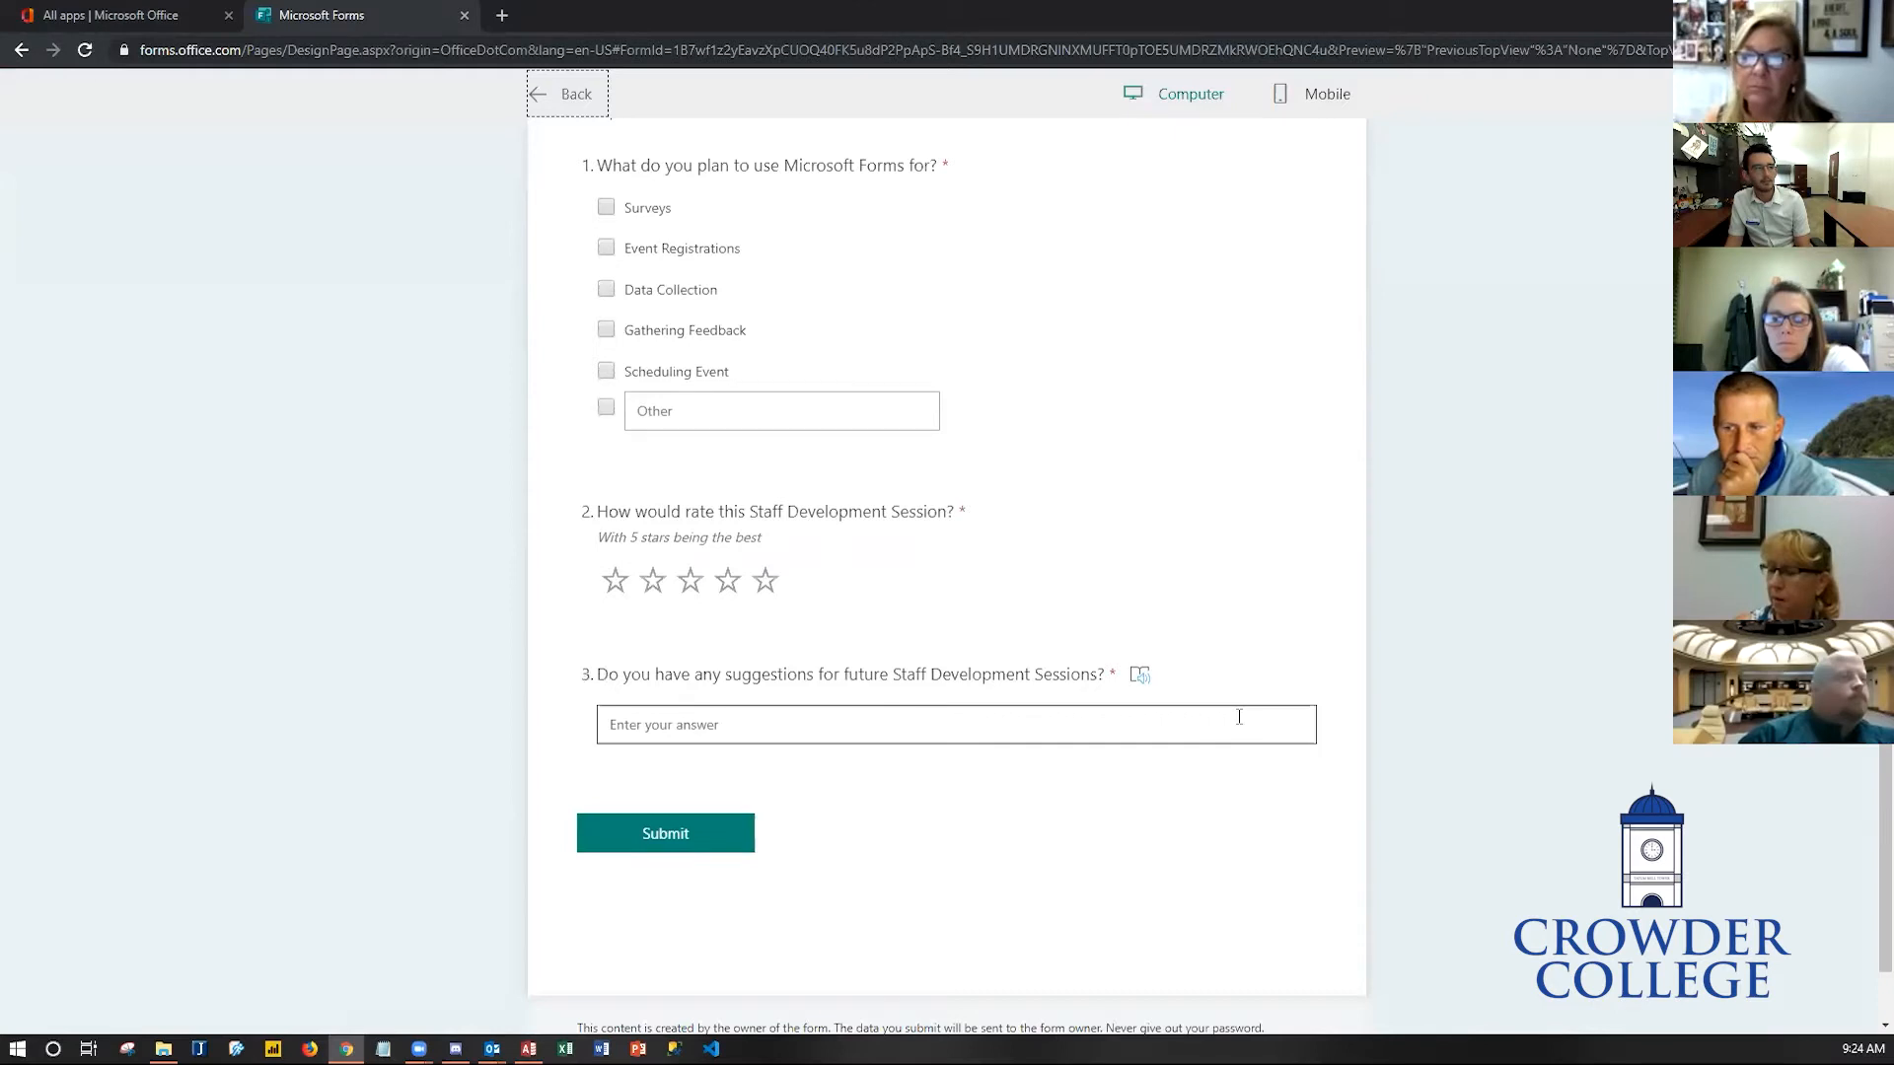
click(544, 94)
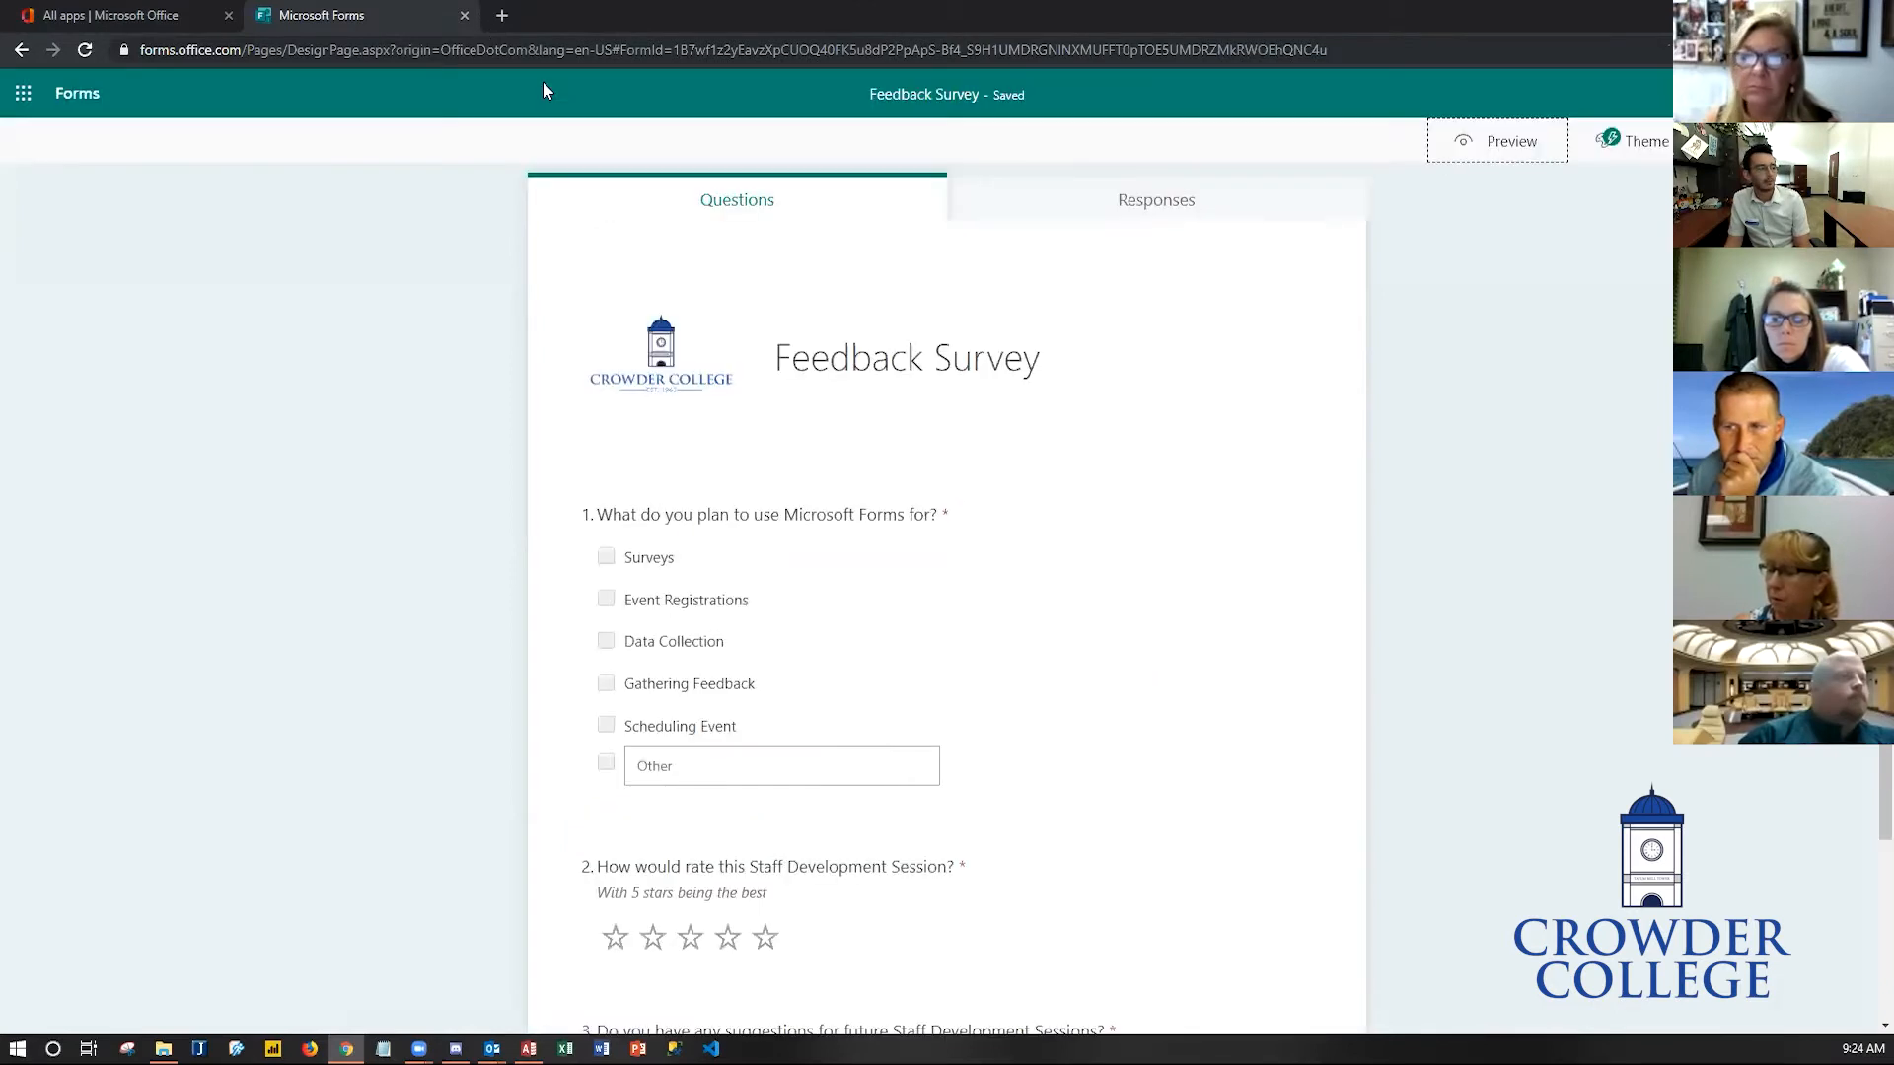
- Turn on Long answer for the suggestions question
scroll(659, 625, down, 3)
click(825, 784)
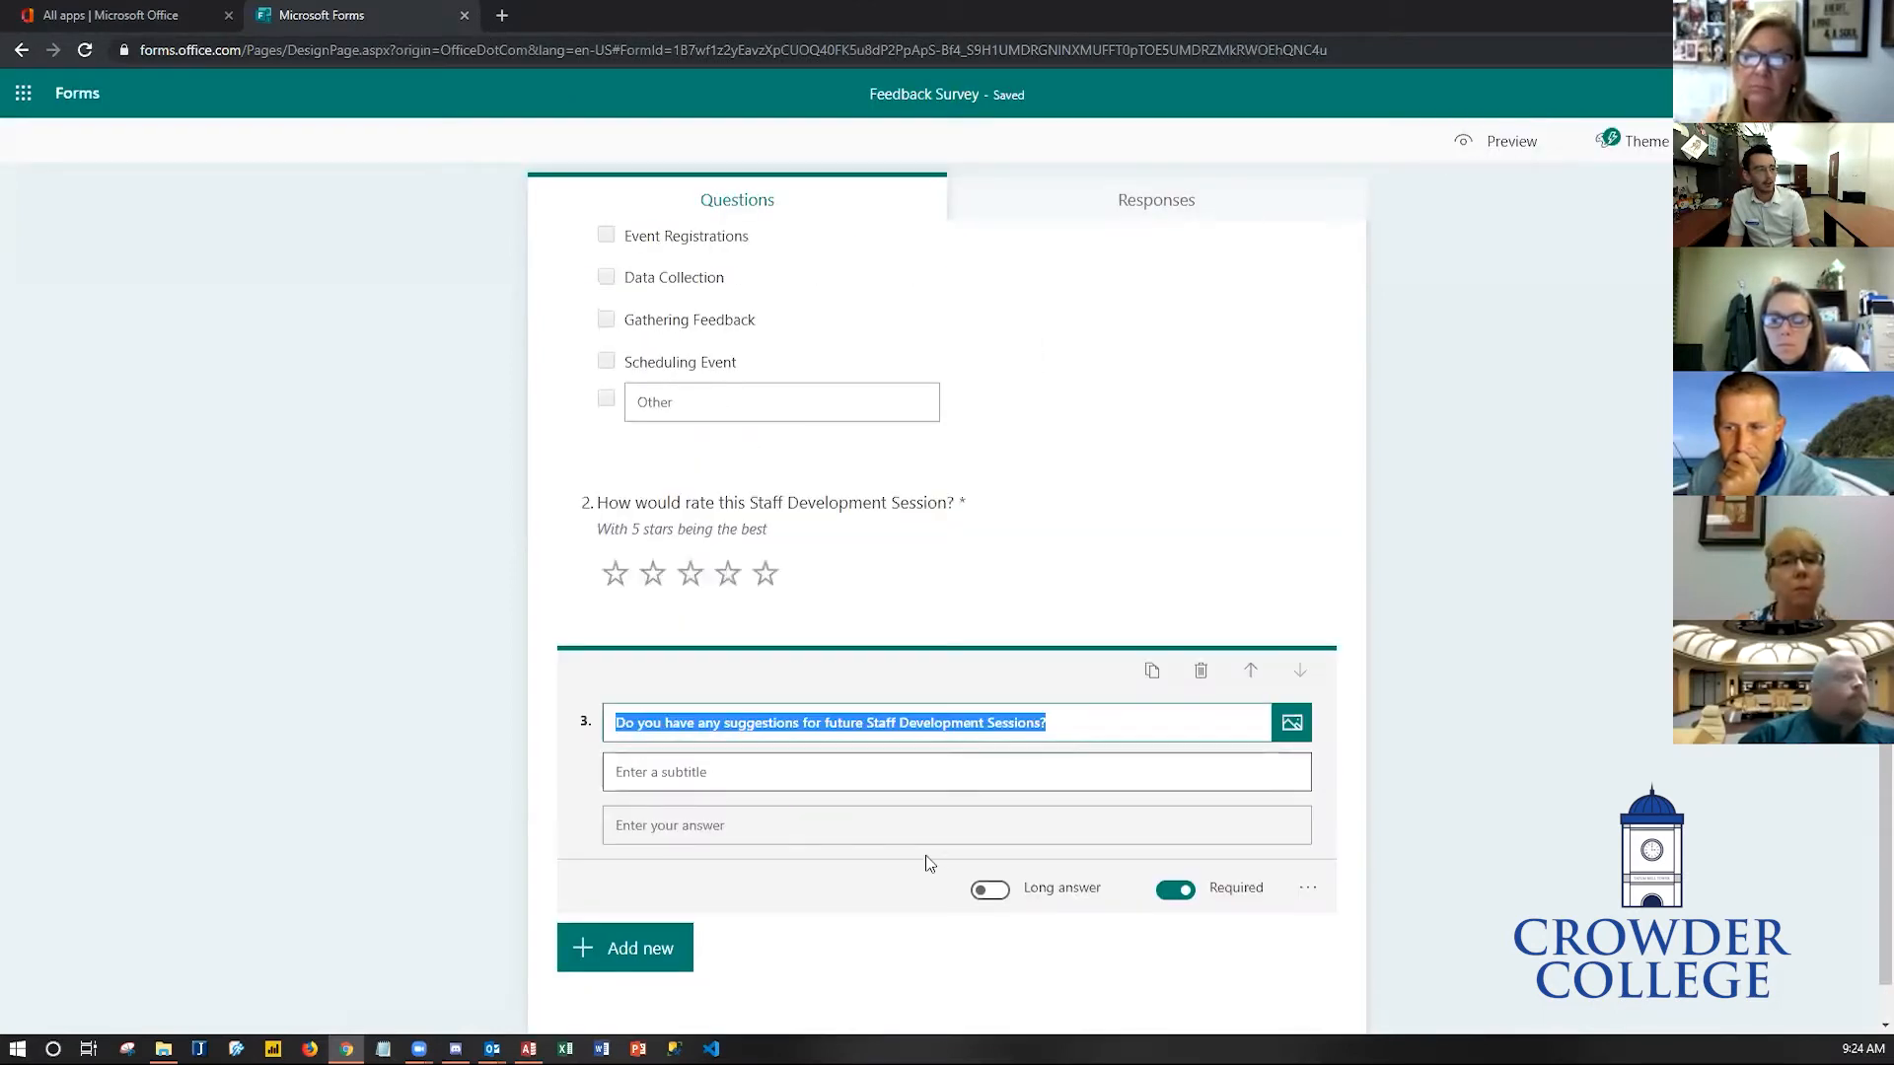
click(988, 898)
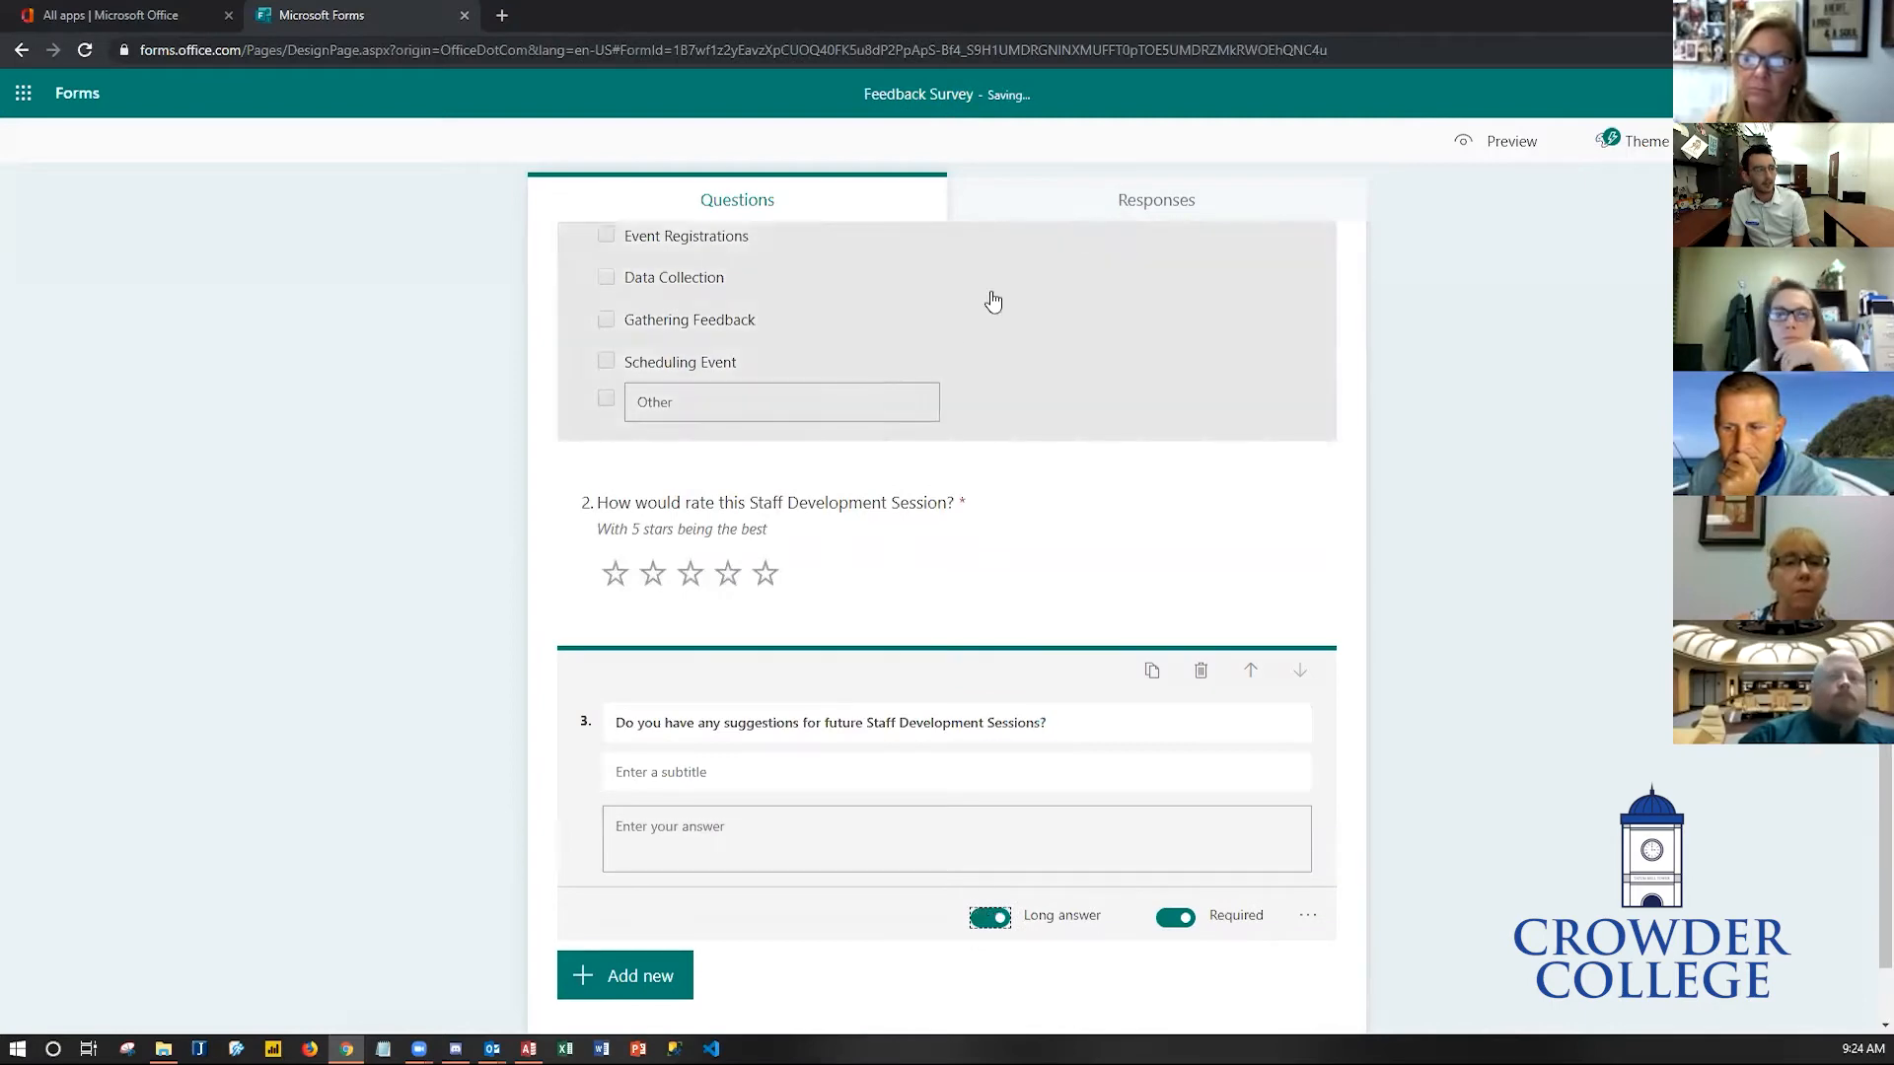
- Preview the form to check the long answer box, then go back to editing
click(1435, 148)
scroll(850, 655, down, 4)
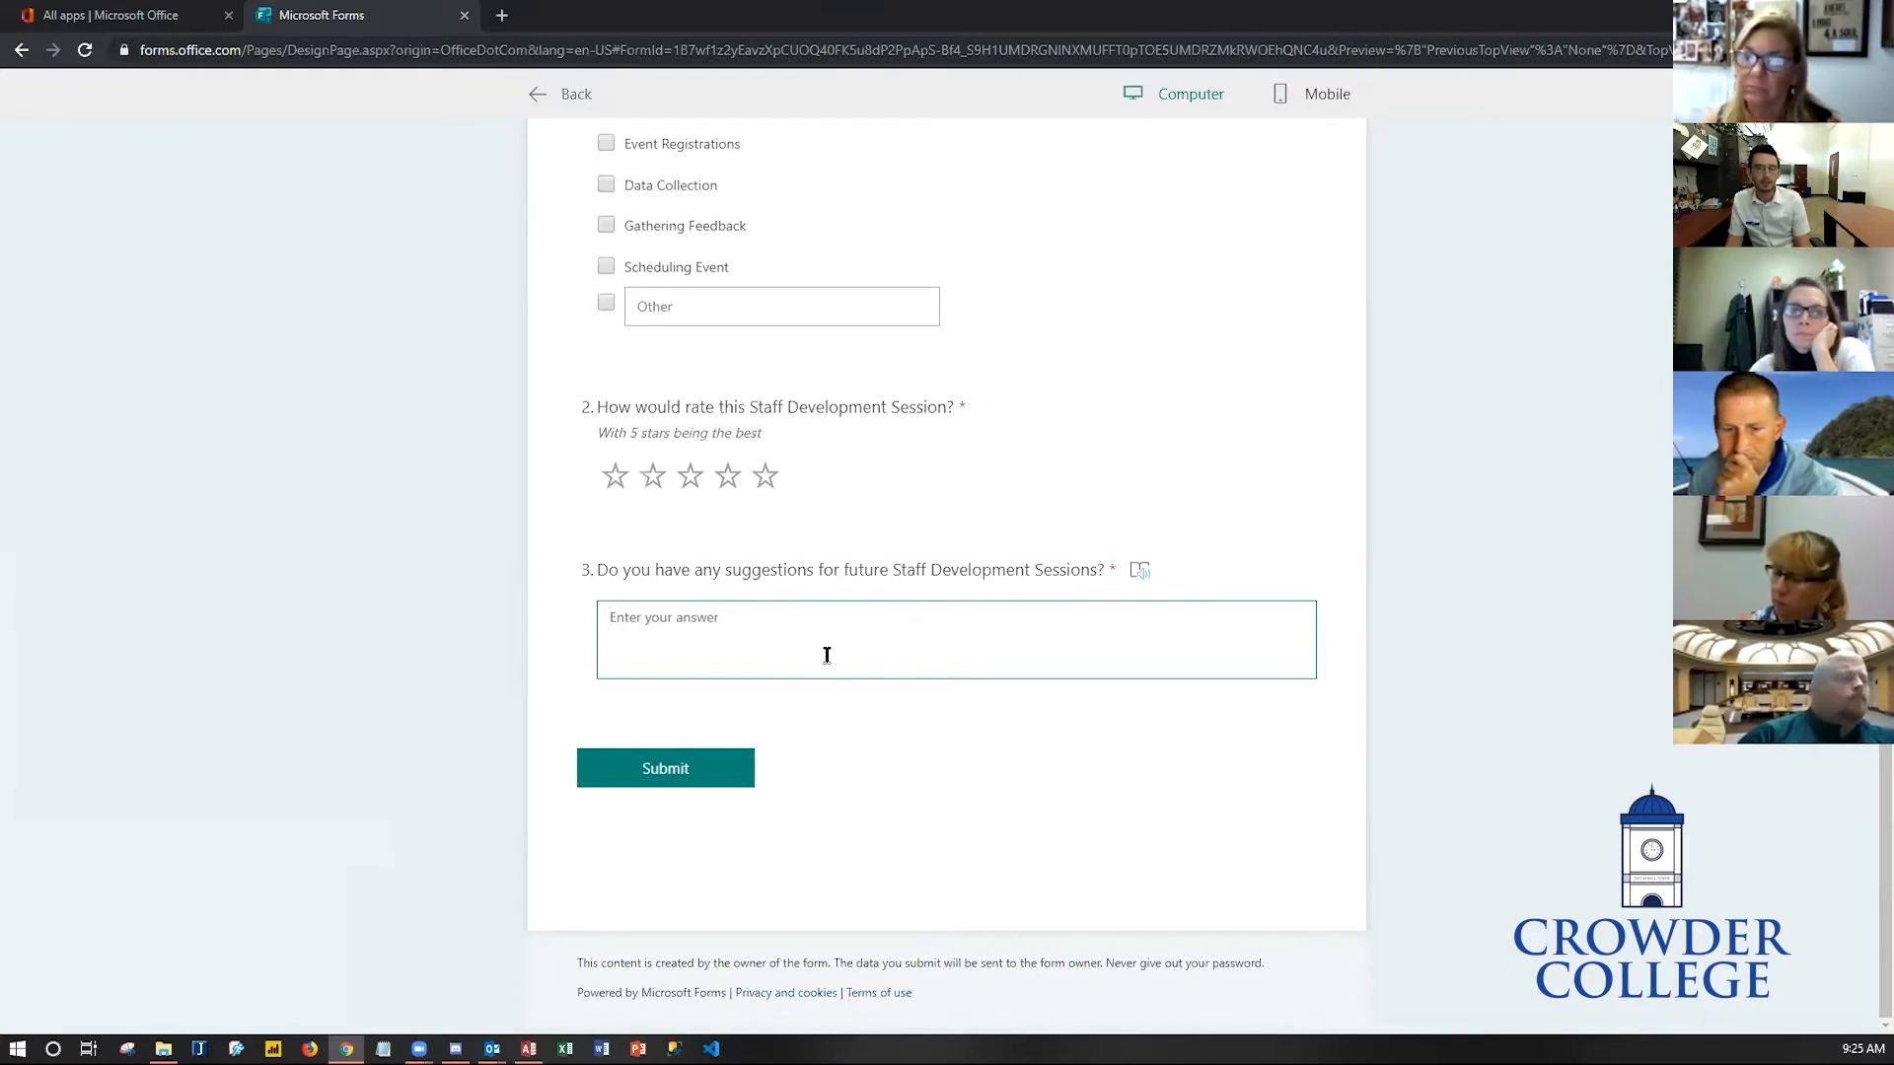
click(537, 89)
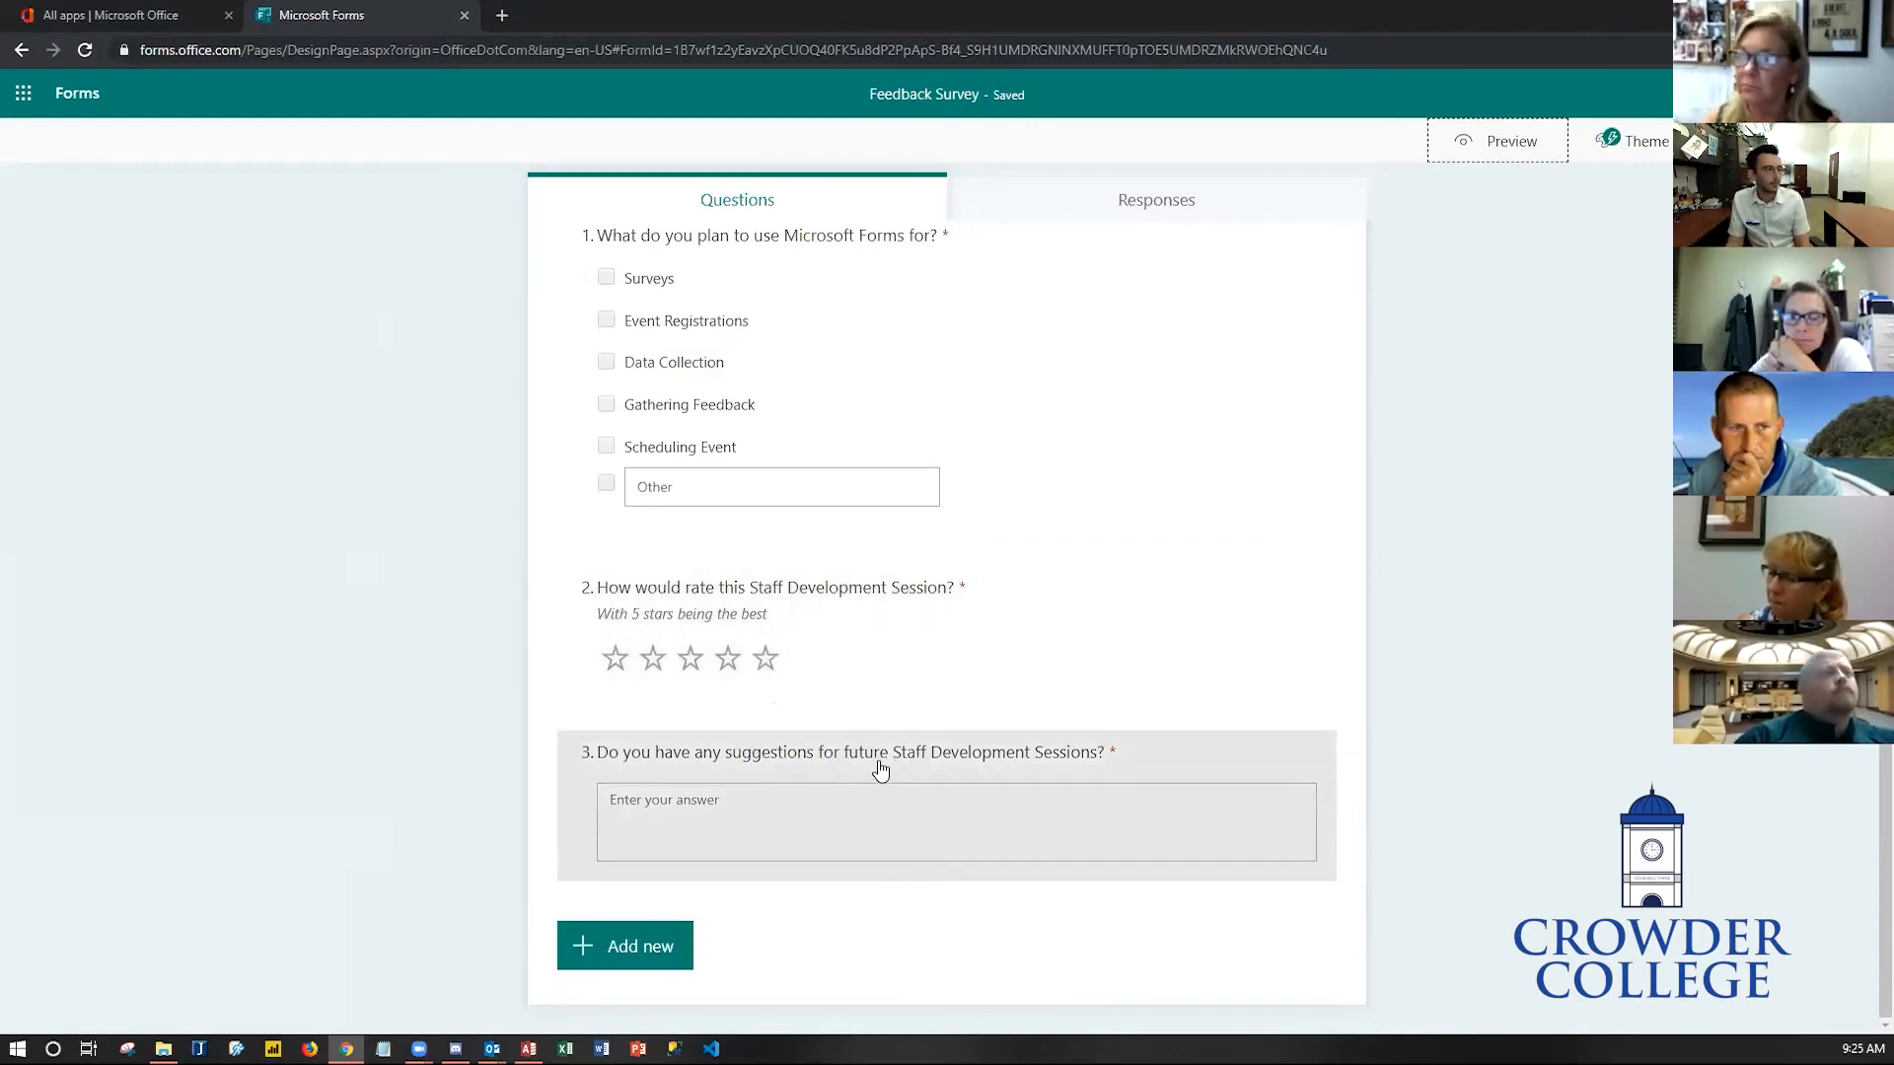
- Select the suggestions question and scroll through the form to review all three questions
click(881, 769)
scroll(924, 873, down, 1)
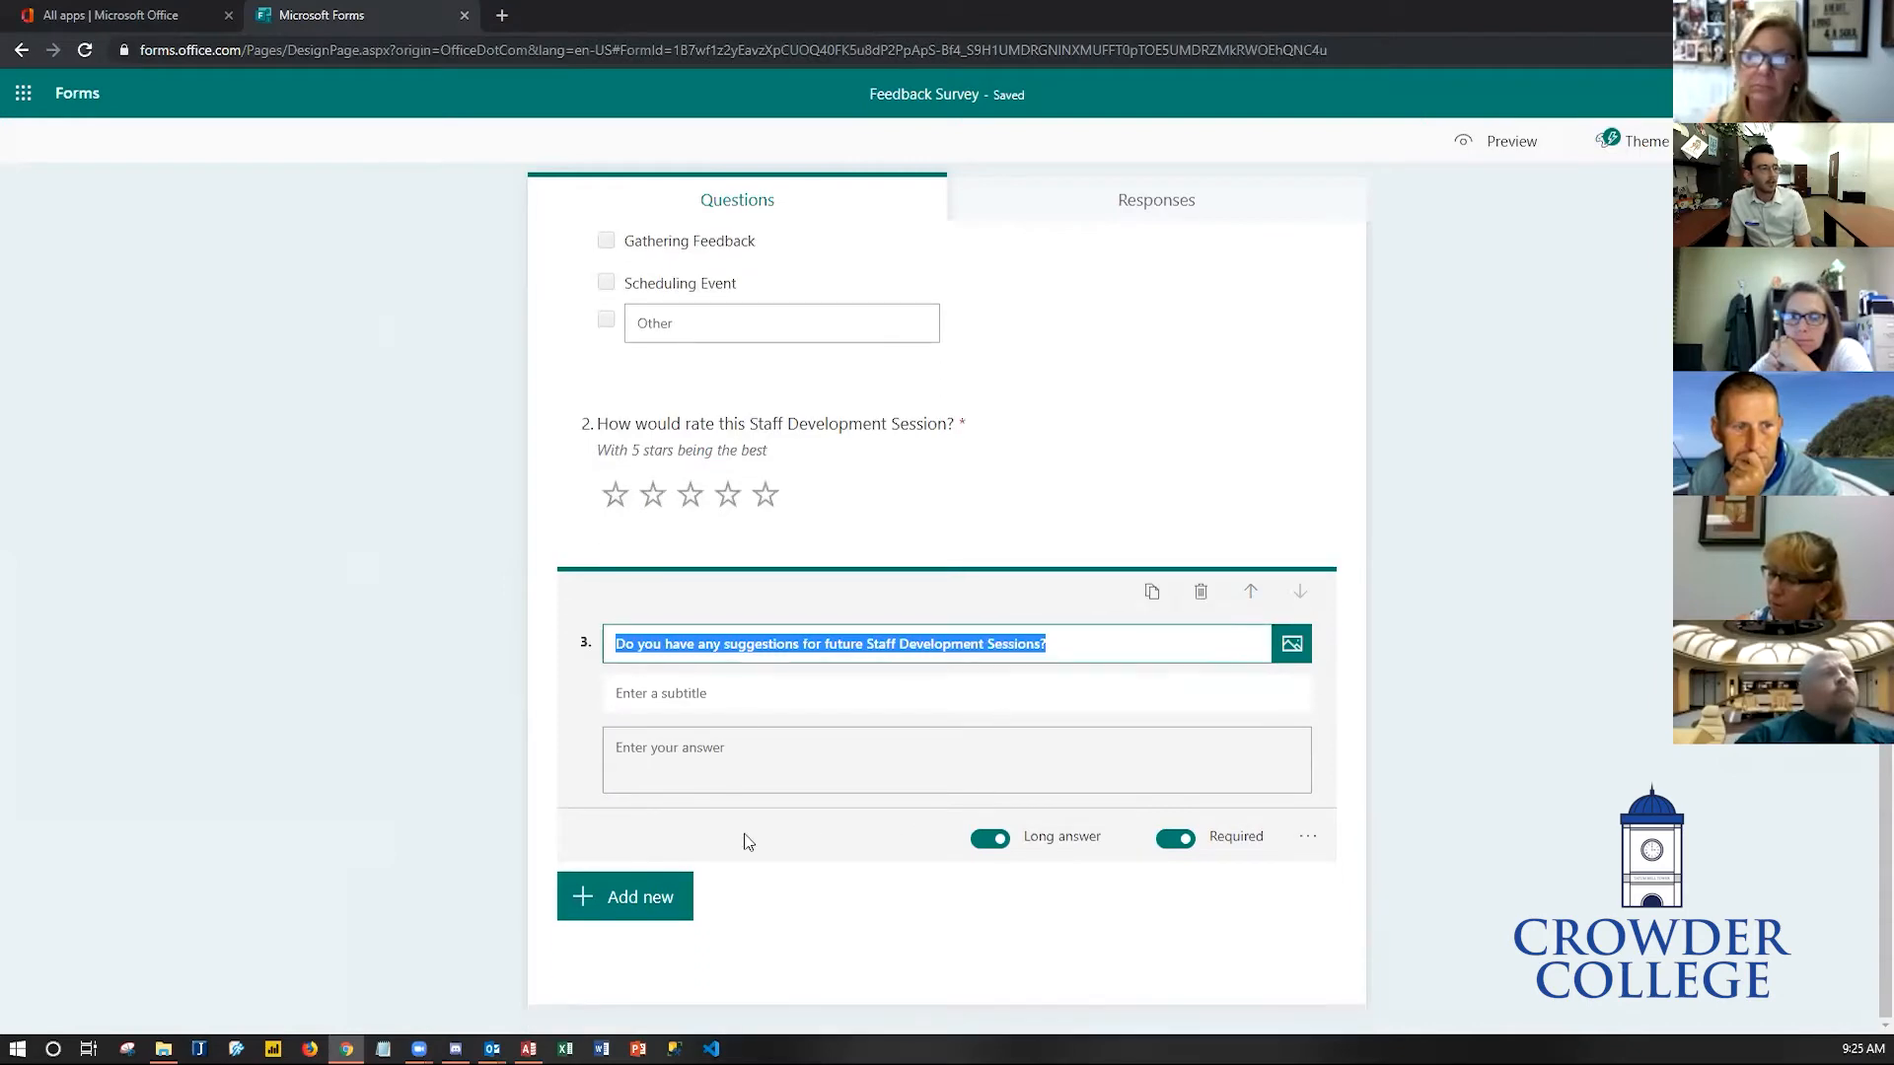
scroll(1551, 689, up, 5)
scroll(1541, 682, down, 4)
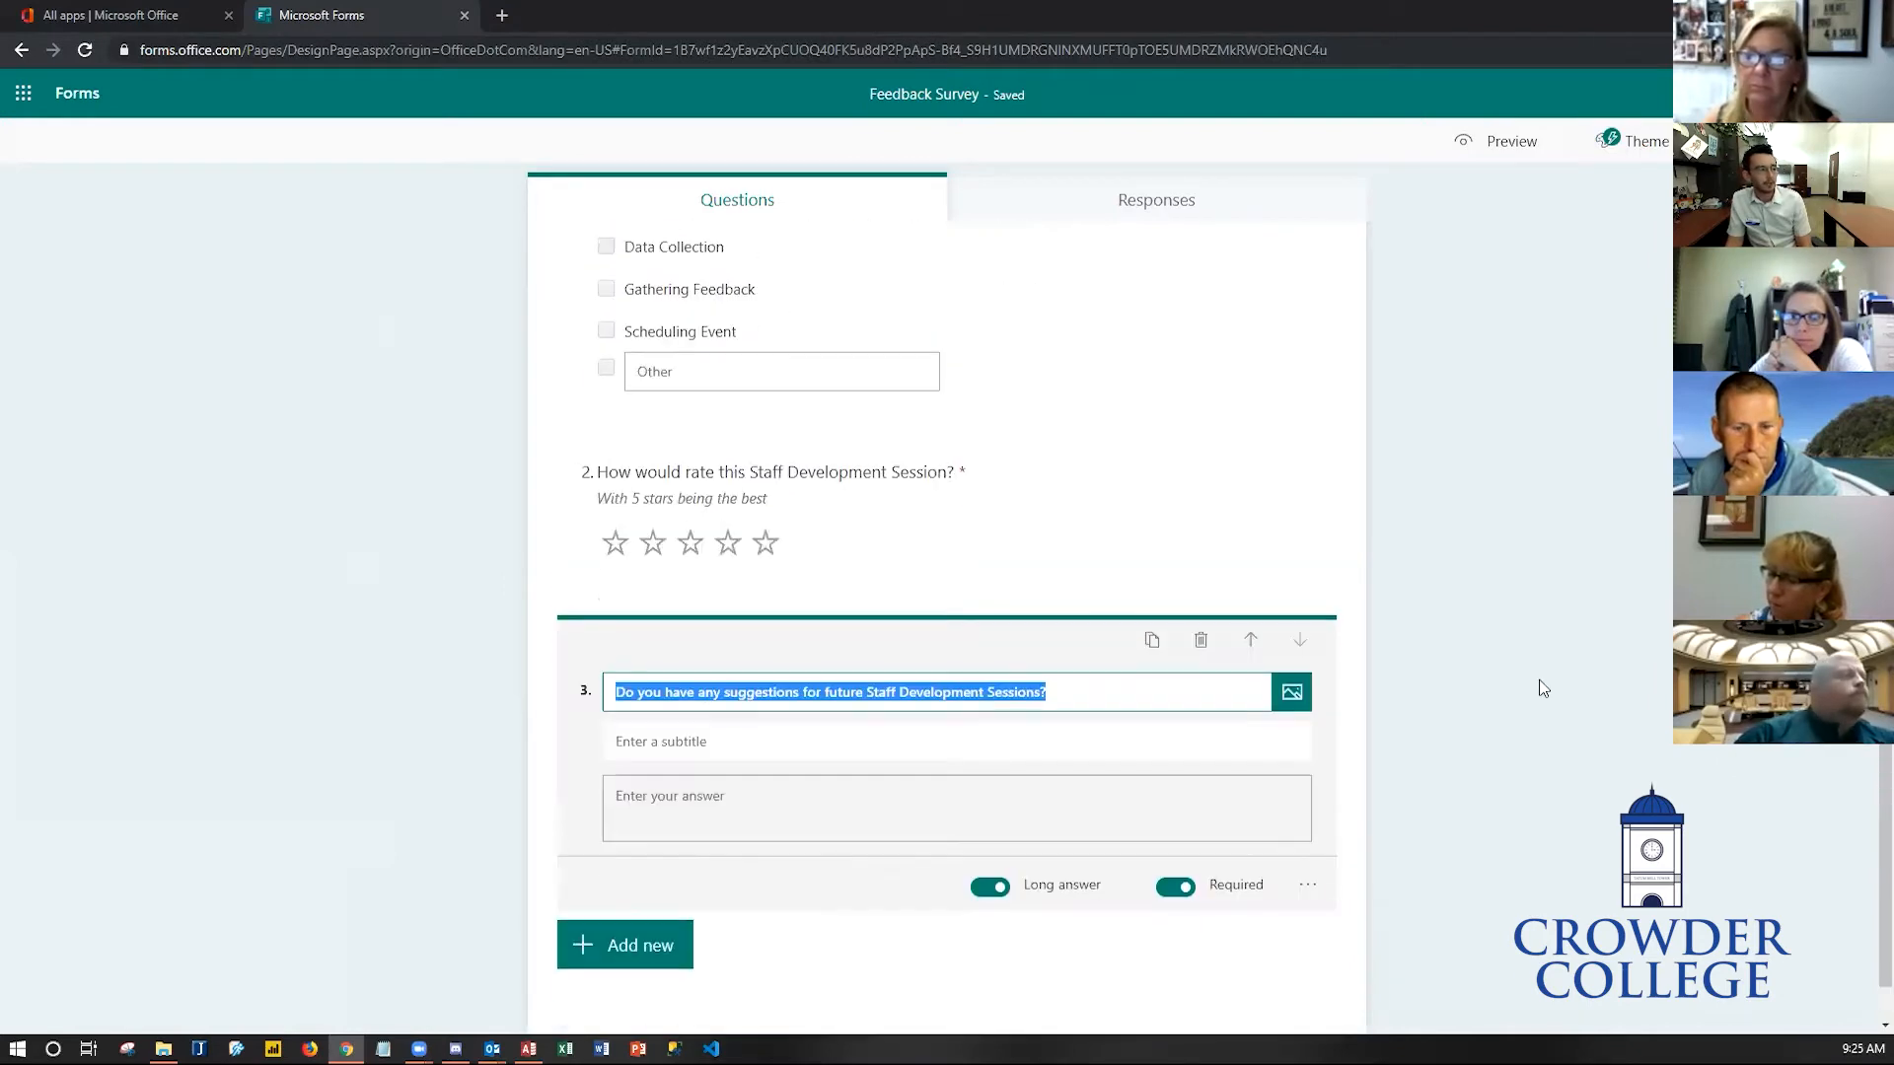
scroll(1544, 688, down, 1)
scroll(1500, 659, up, 4)
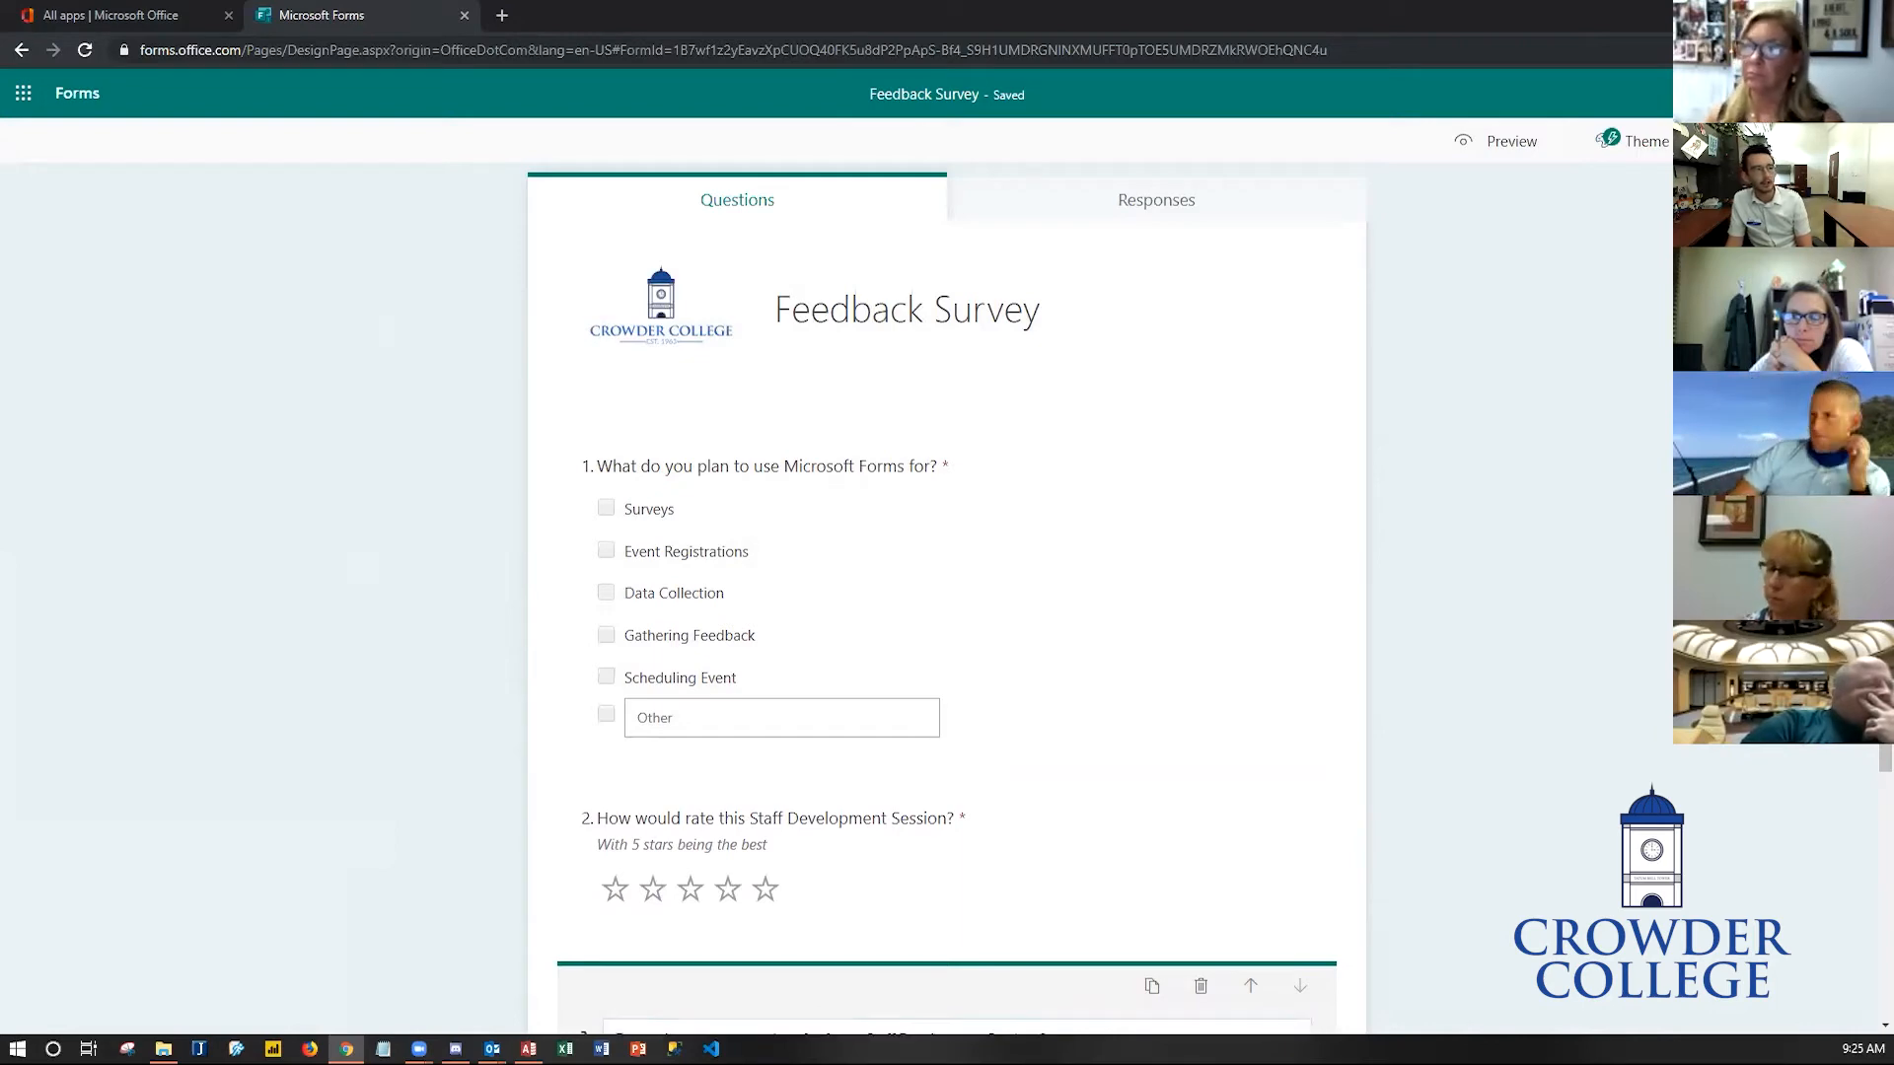
- Create a collaboration link that users with an Office 365 account can view and edit, then close the sharing pane
click(1760, 141)
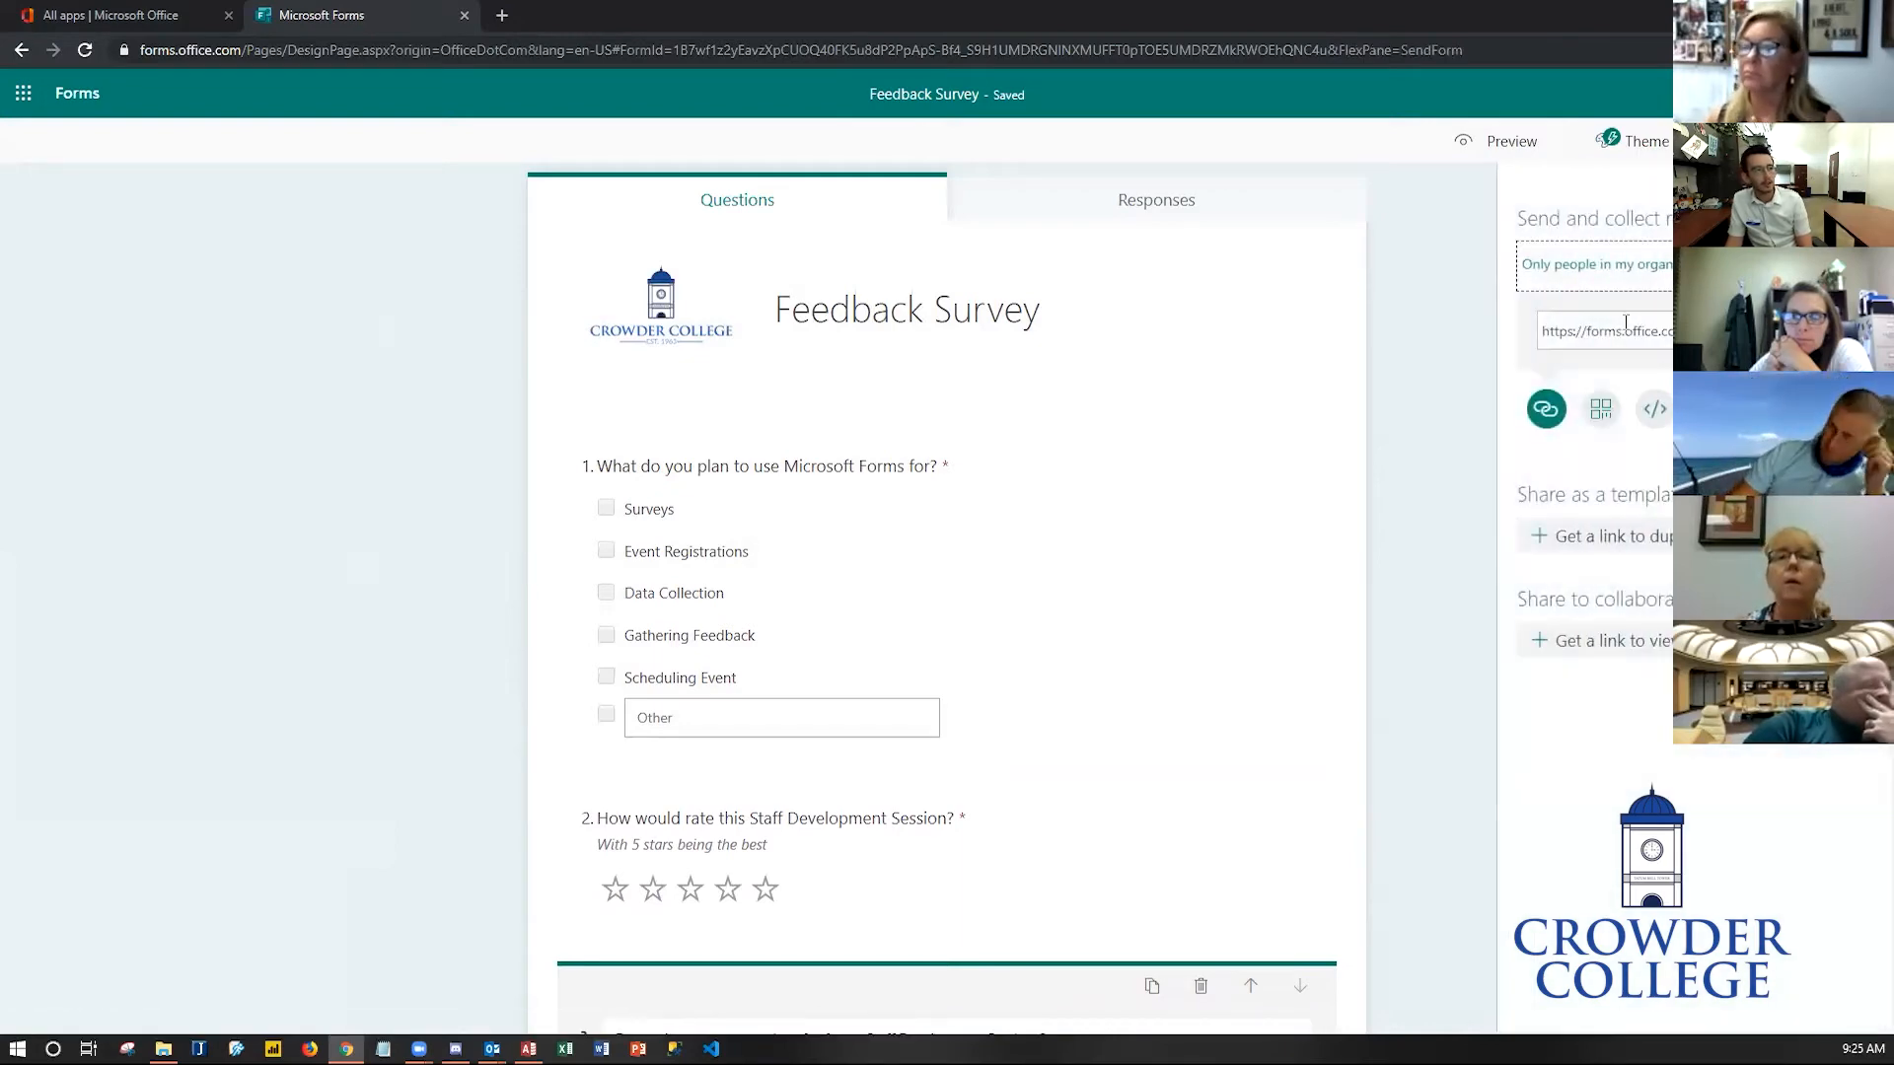
click(1615, 646)
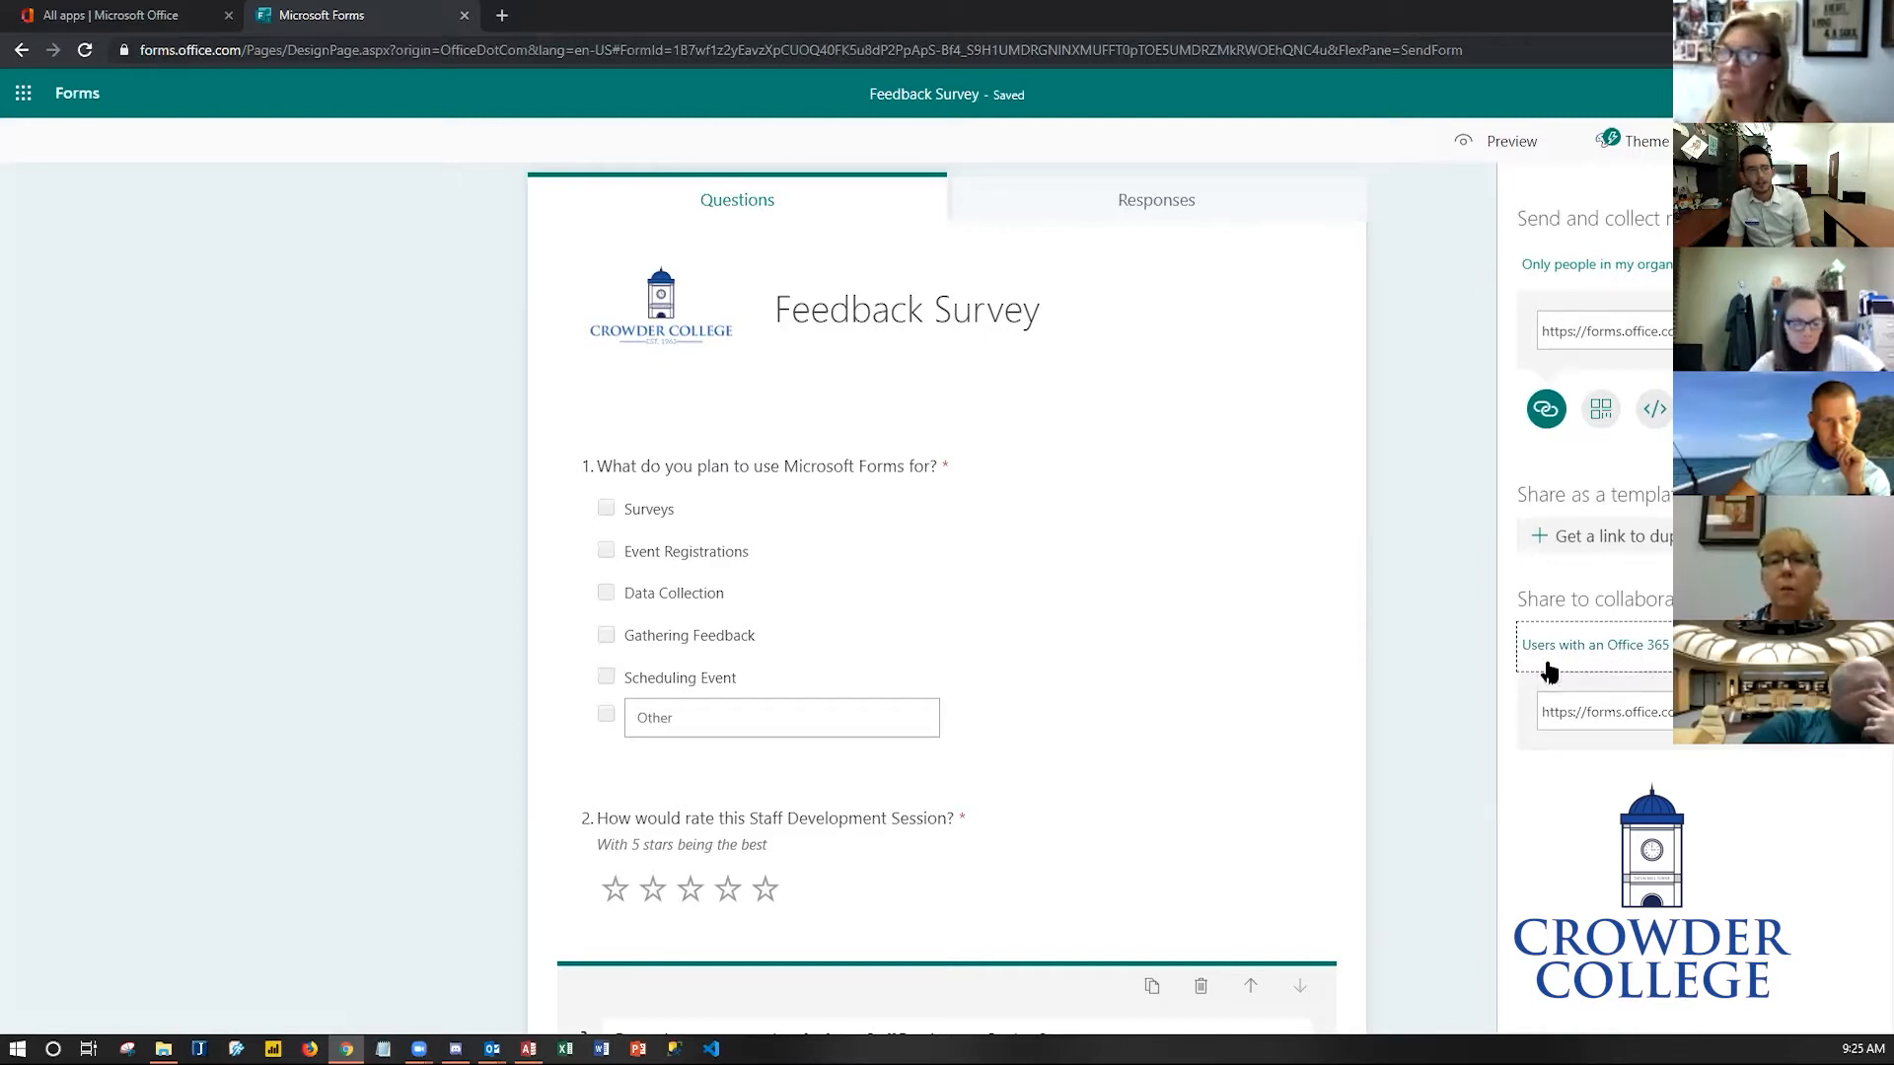
click(1602, 664)
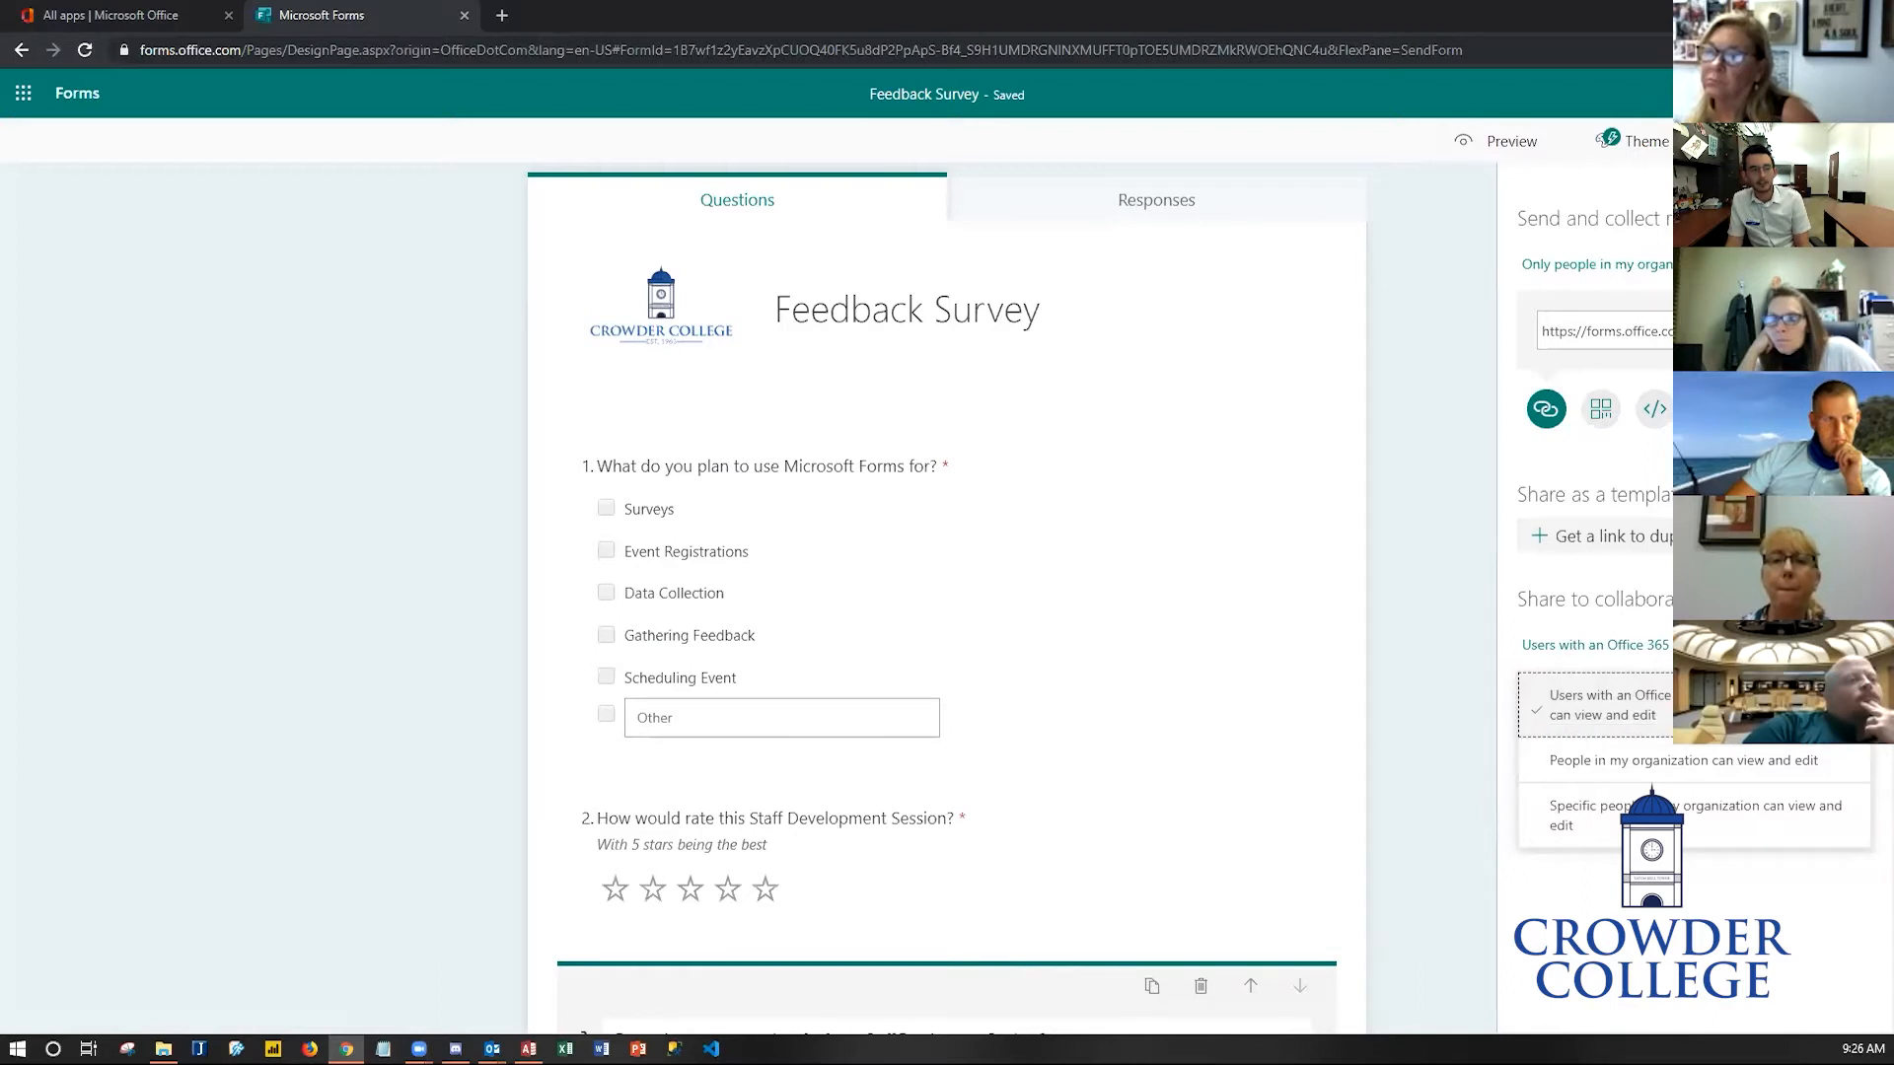
click(1598, 706)
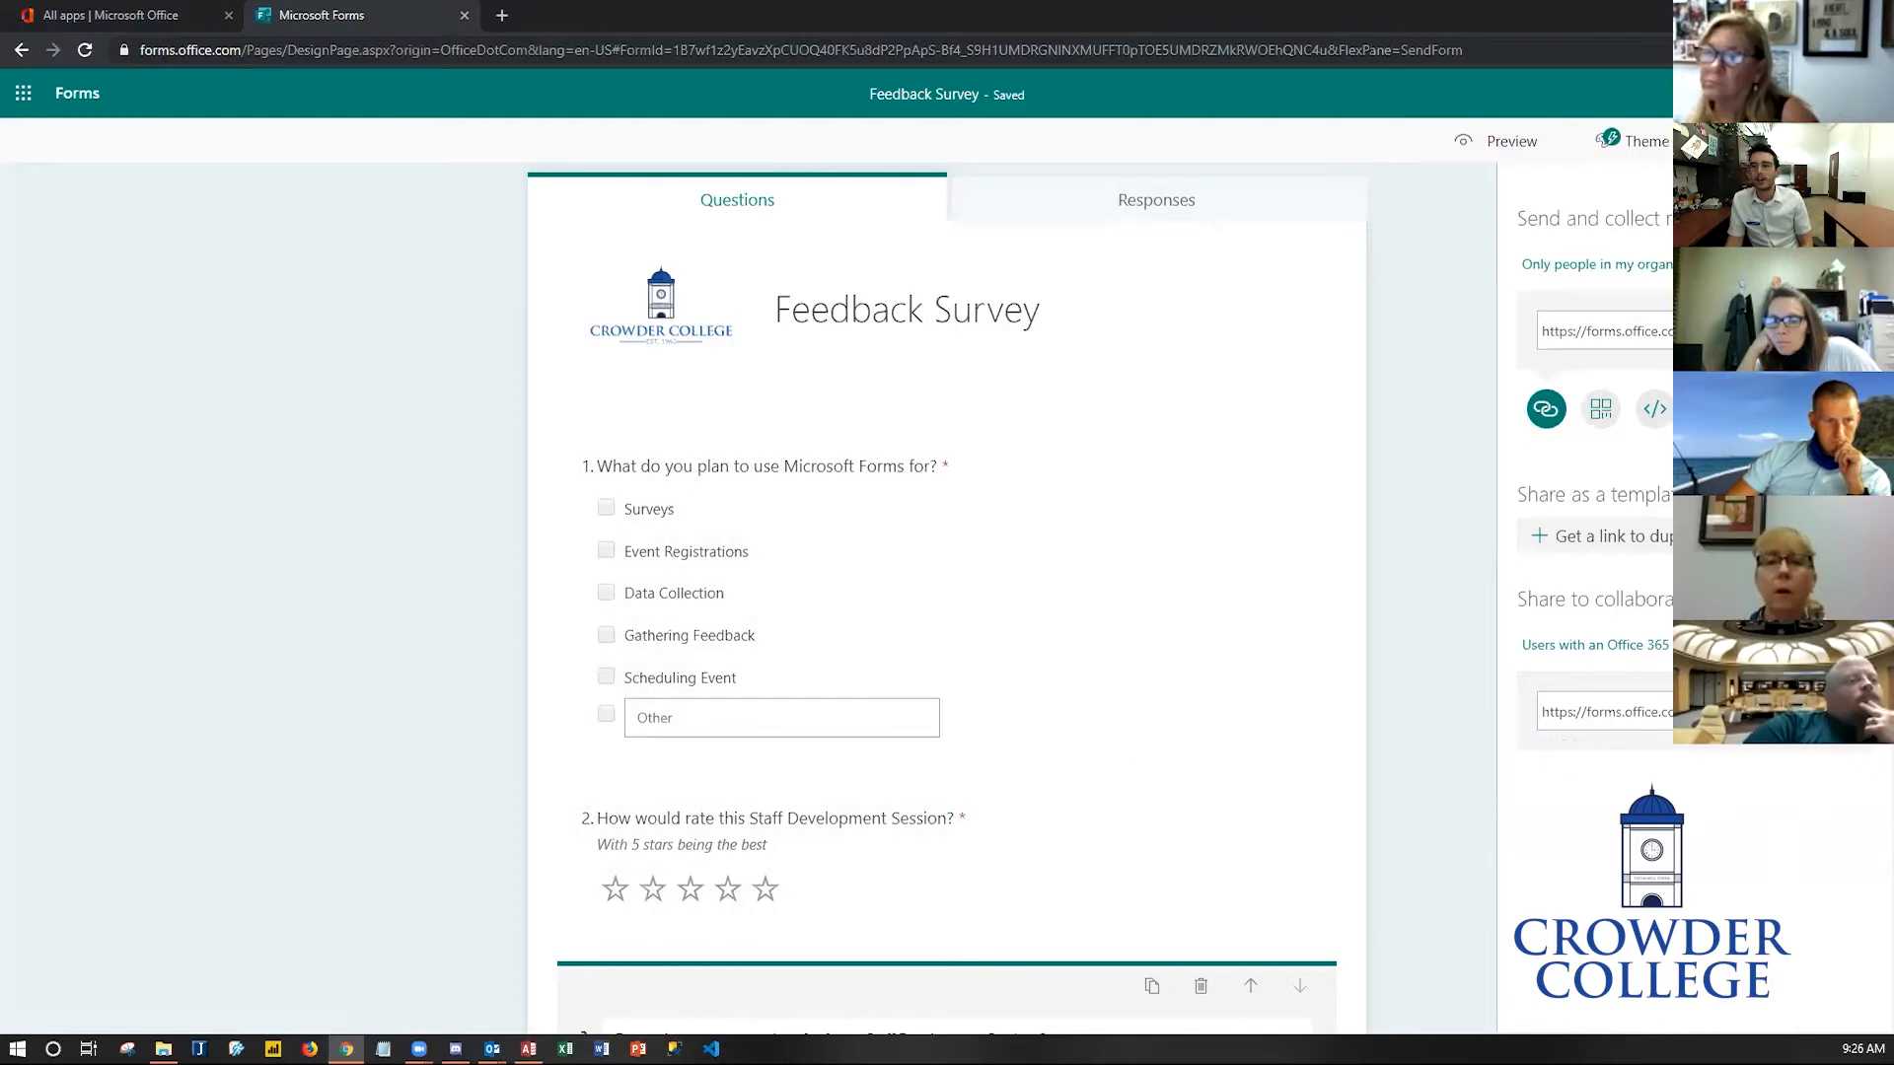
key(alt+Tab)
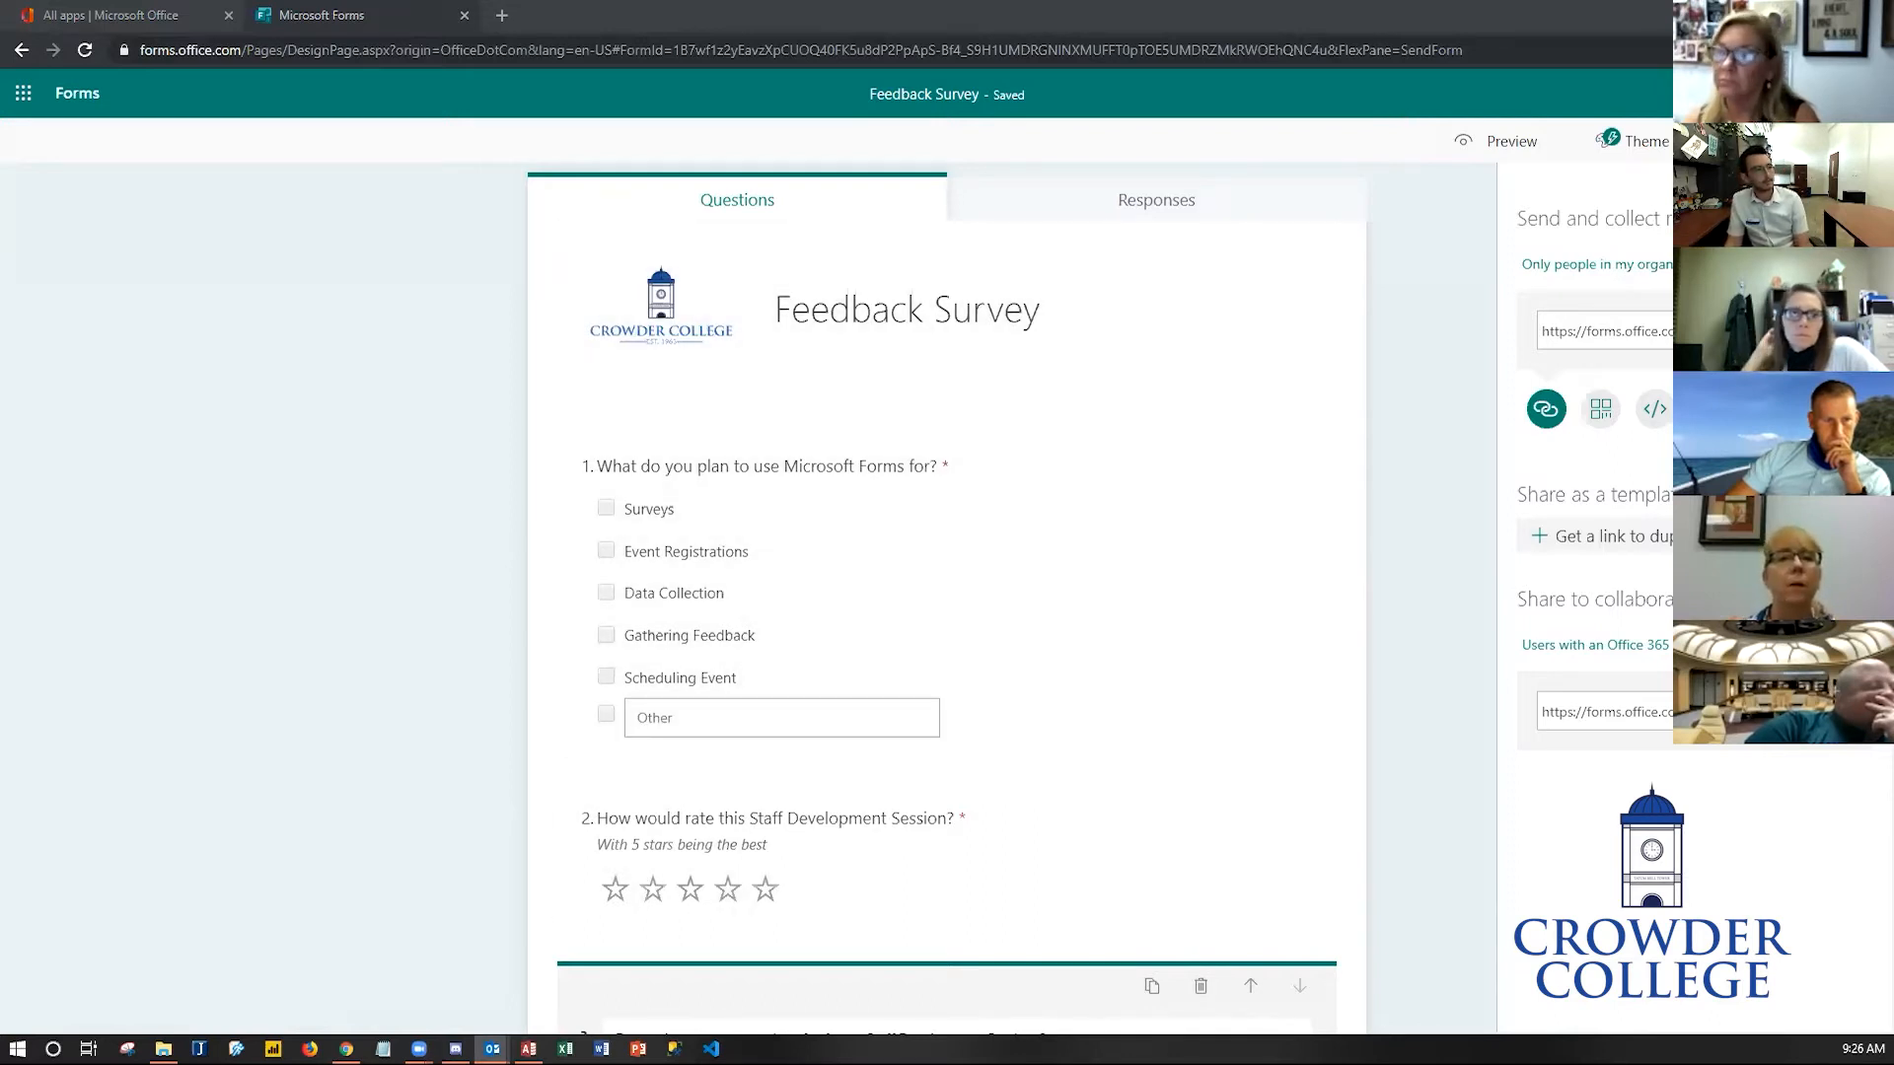
click(1858, 187)
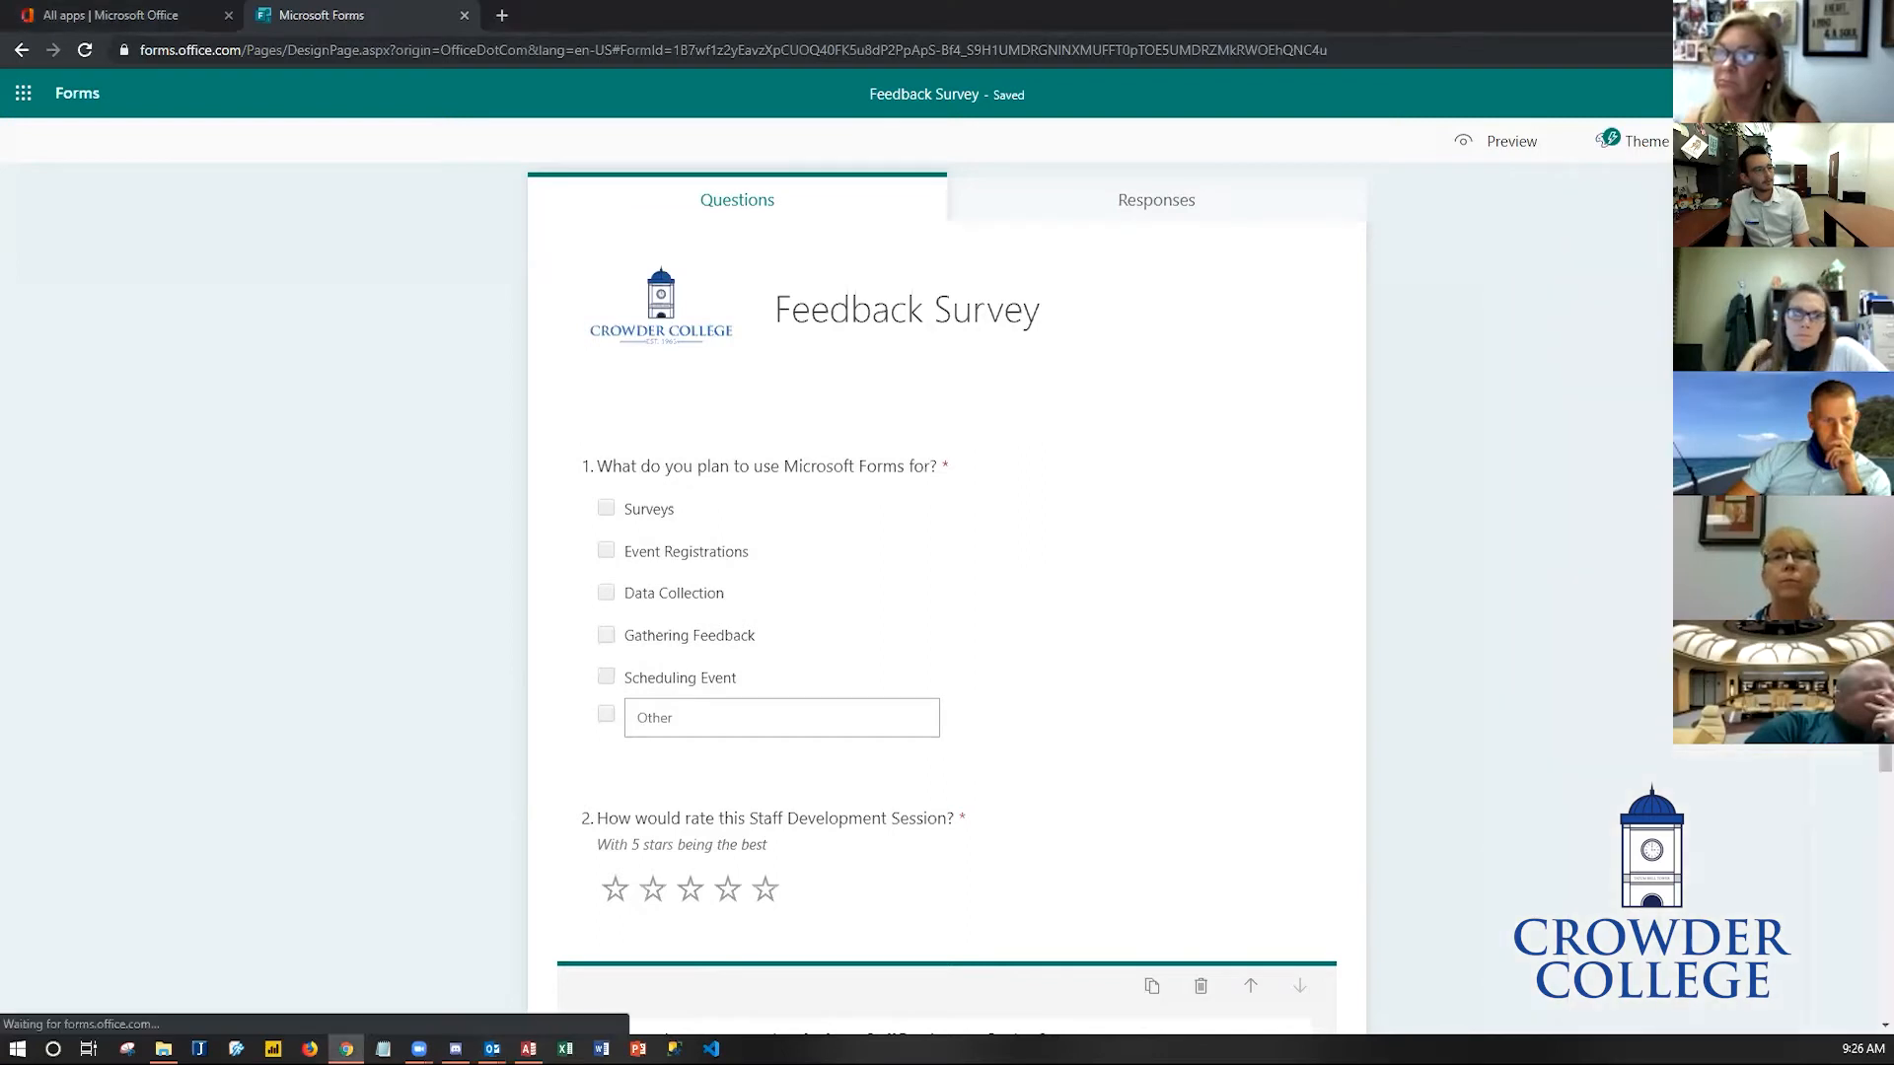
click(1574, 371)
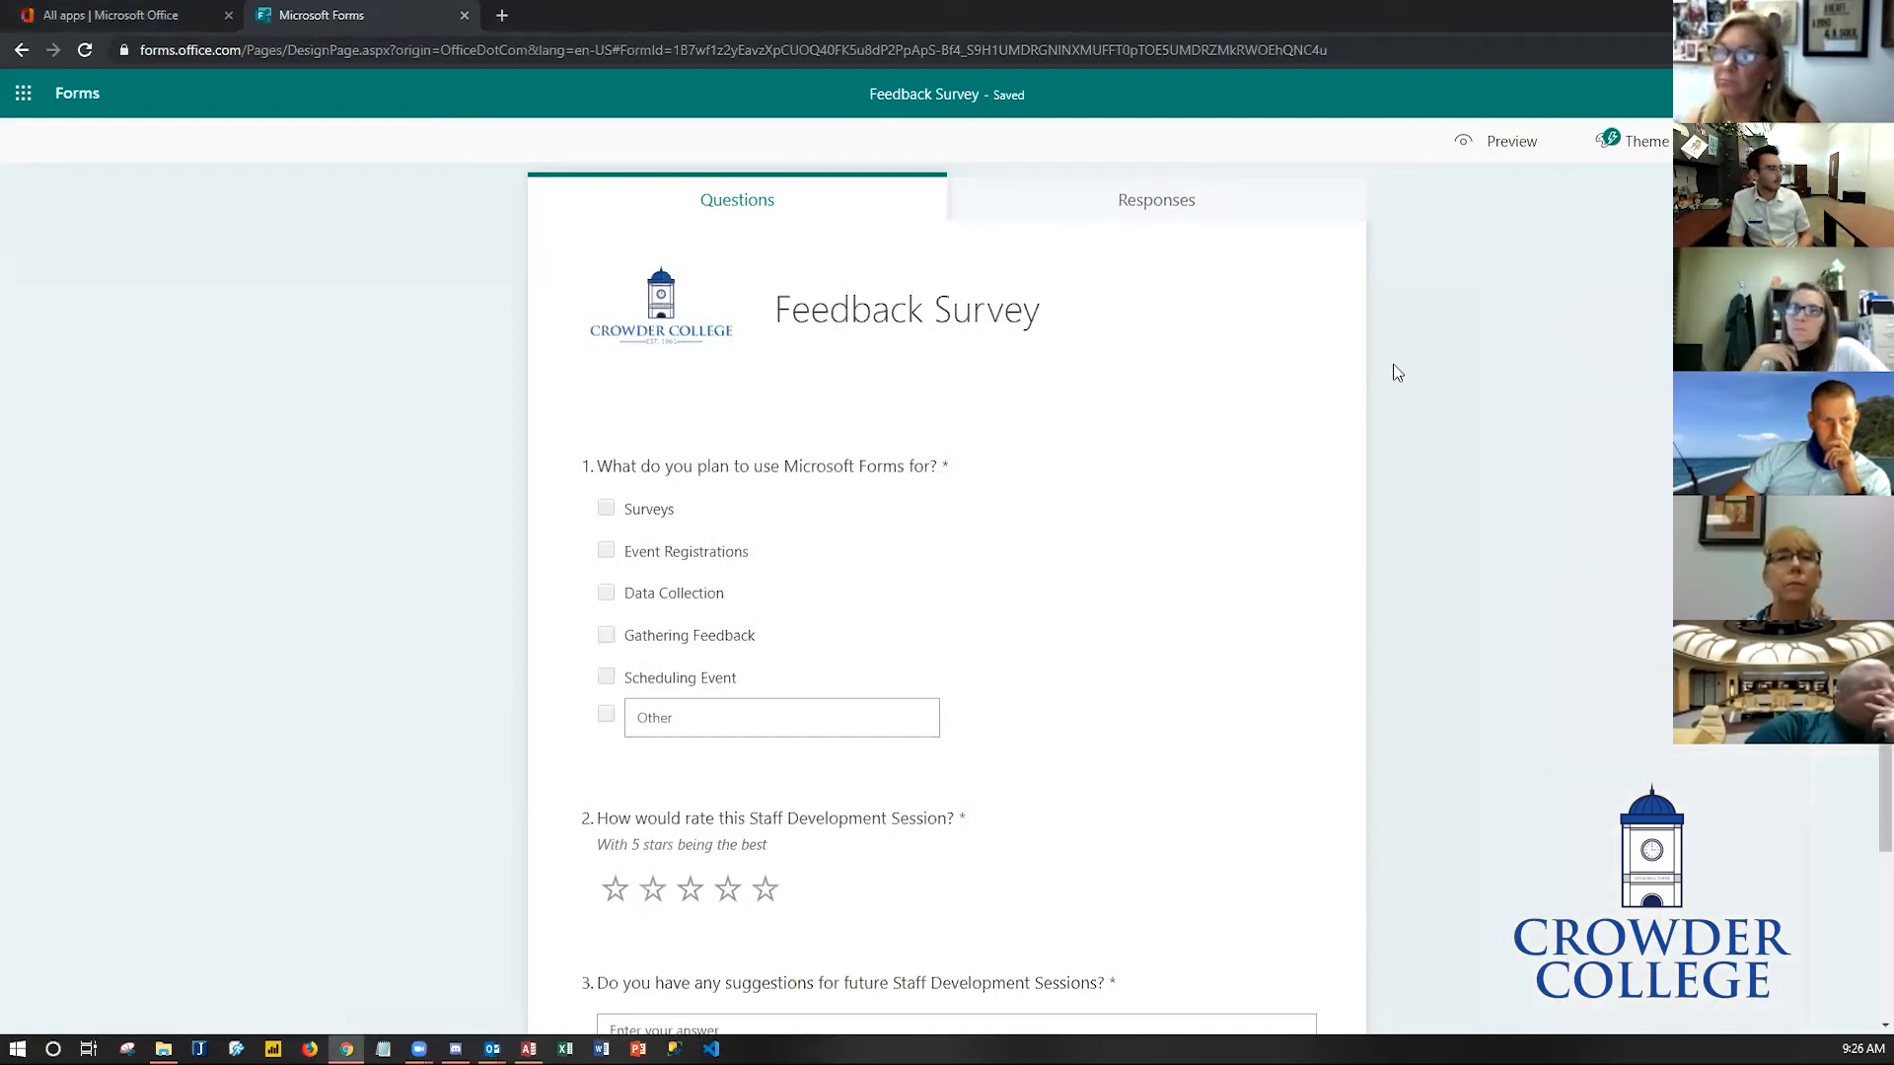
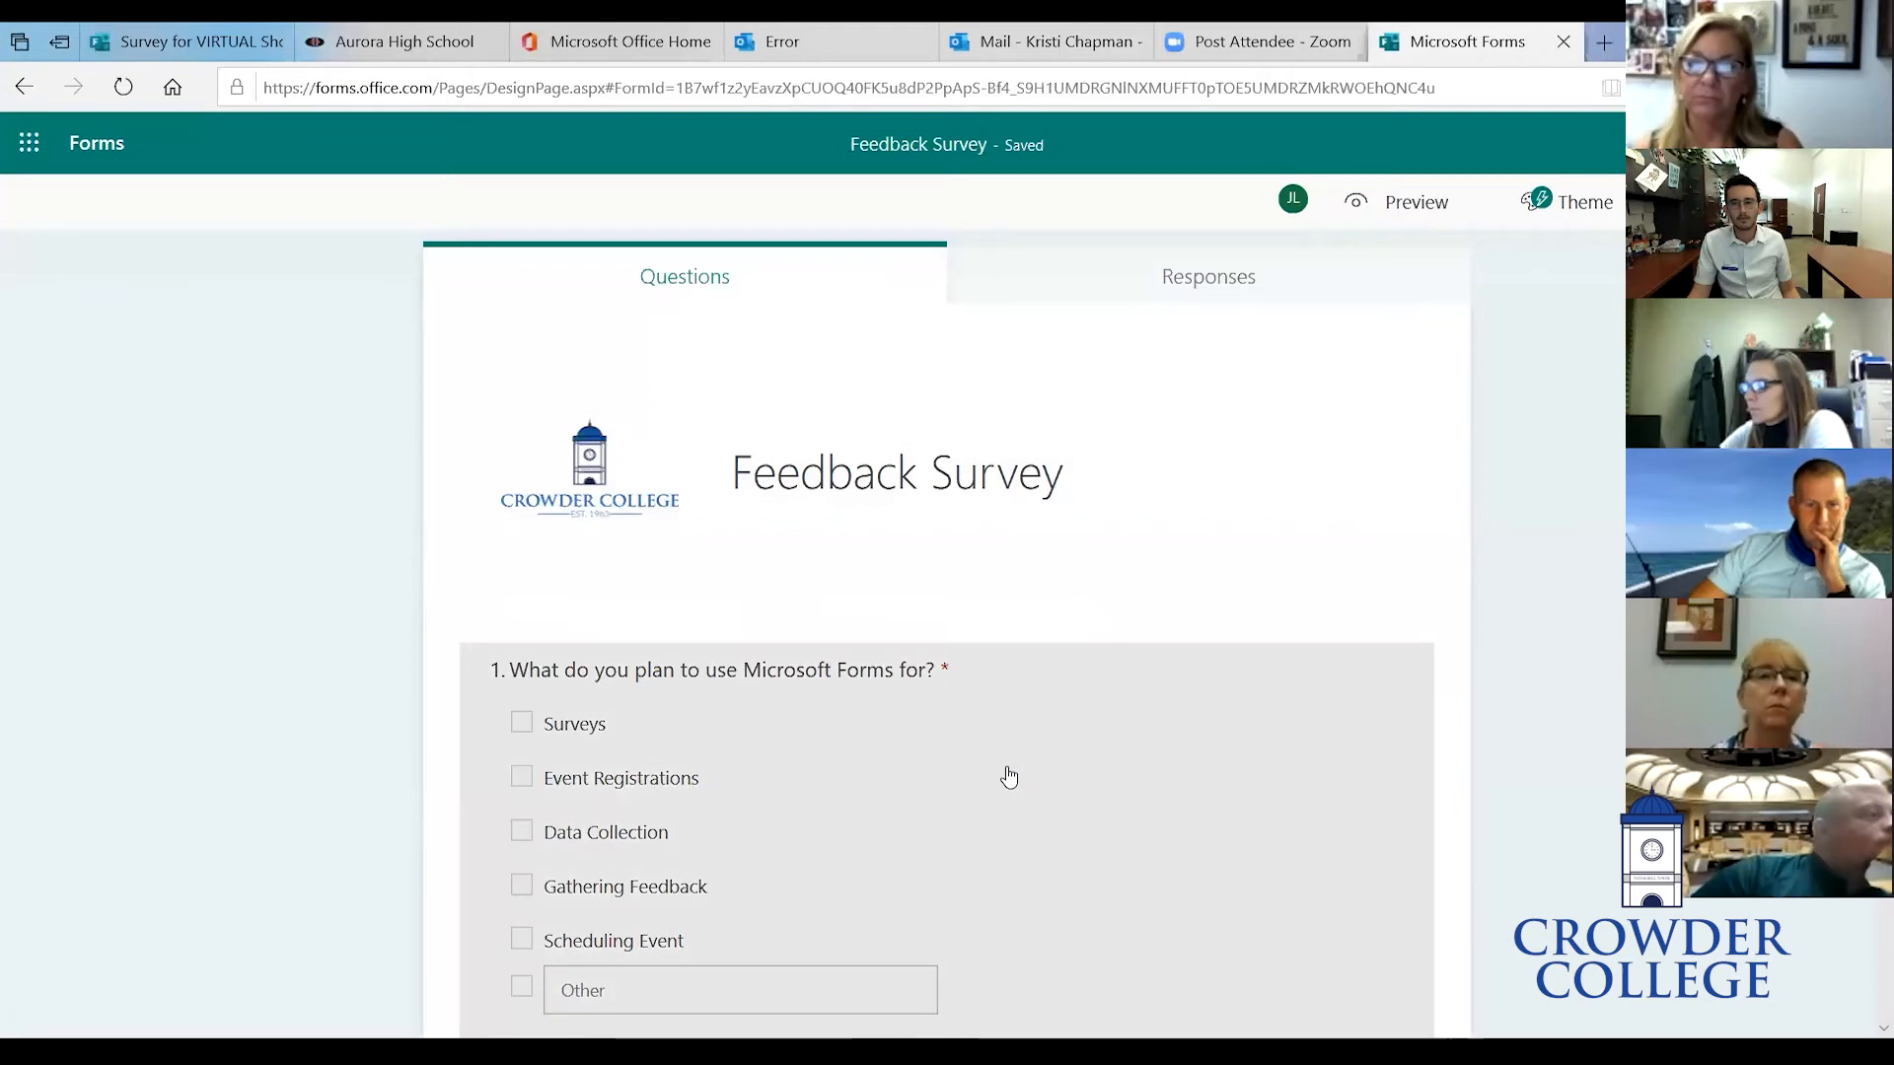
scroll(1008, 777, up, 1)
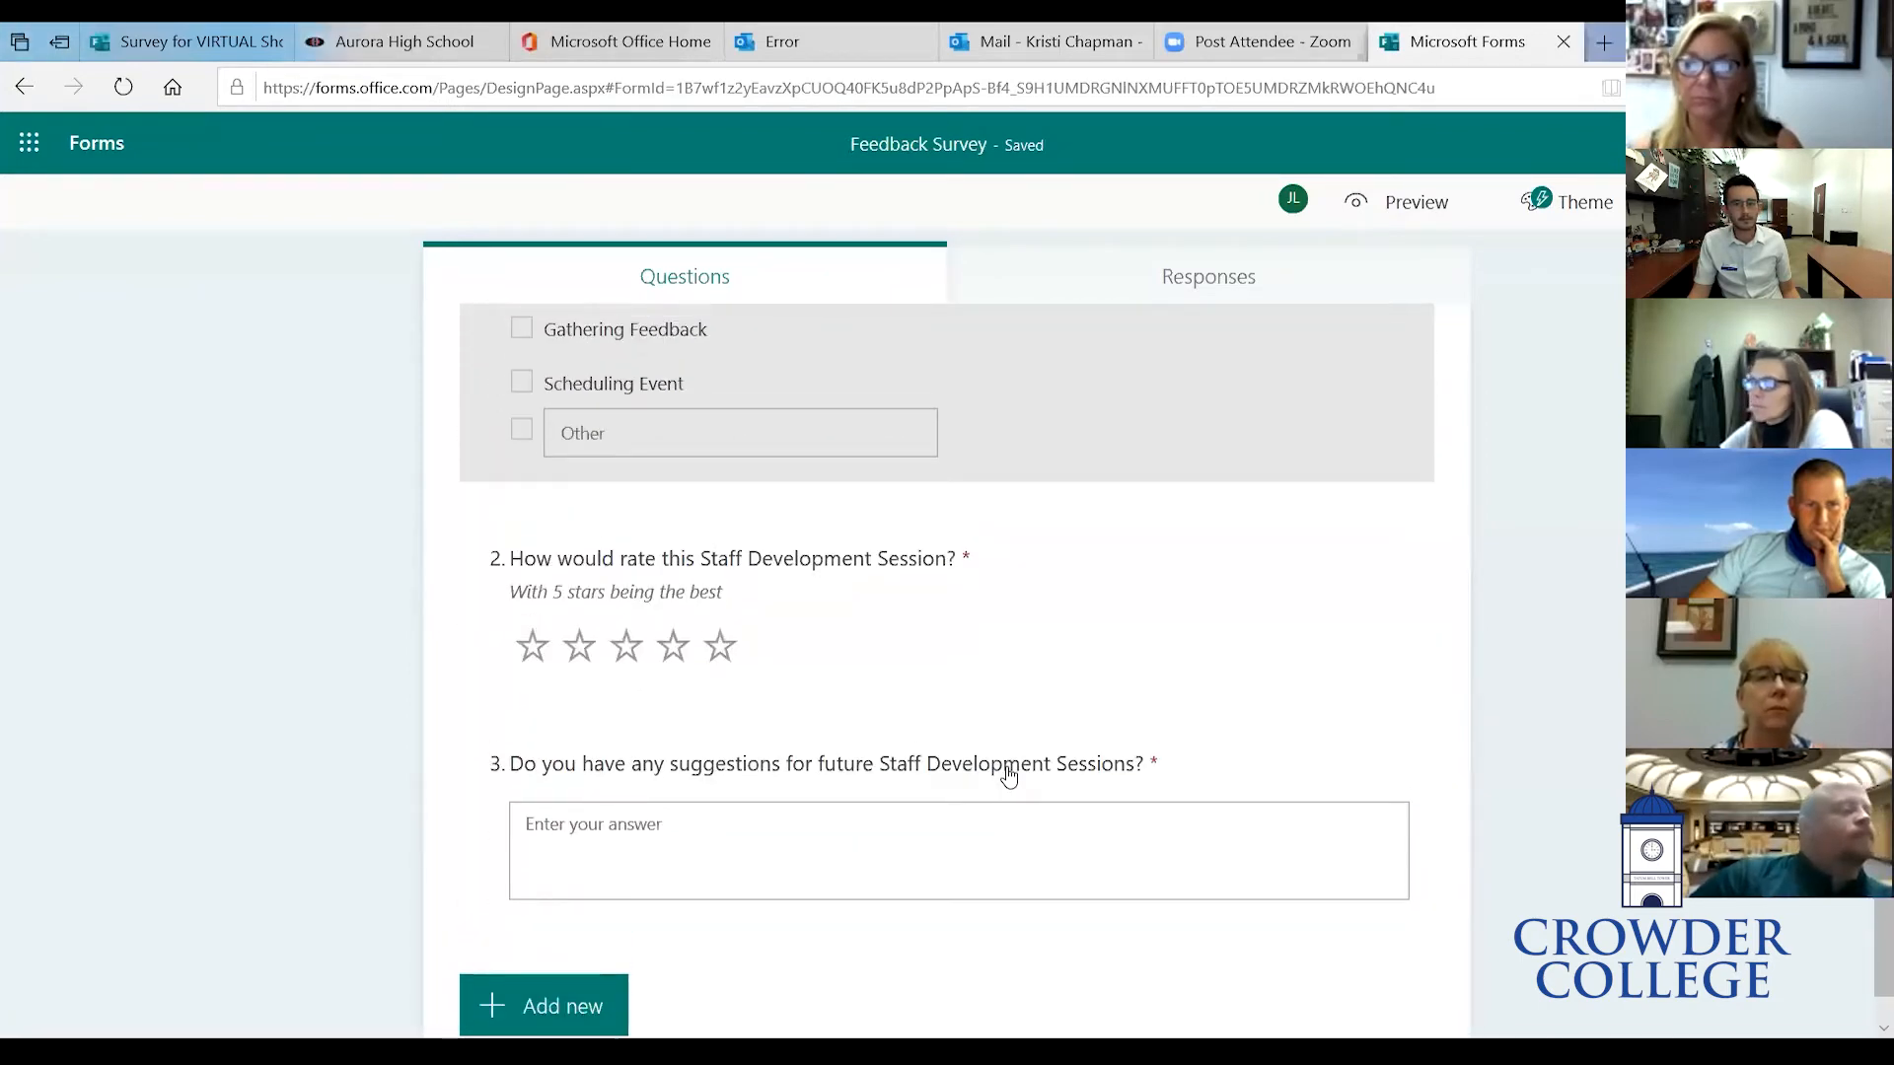
scroll(1008, 777, down, 1)
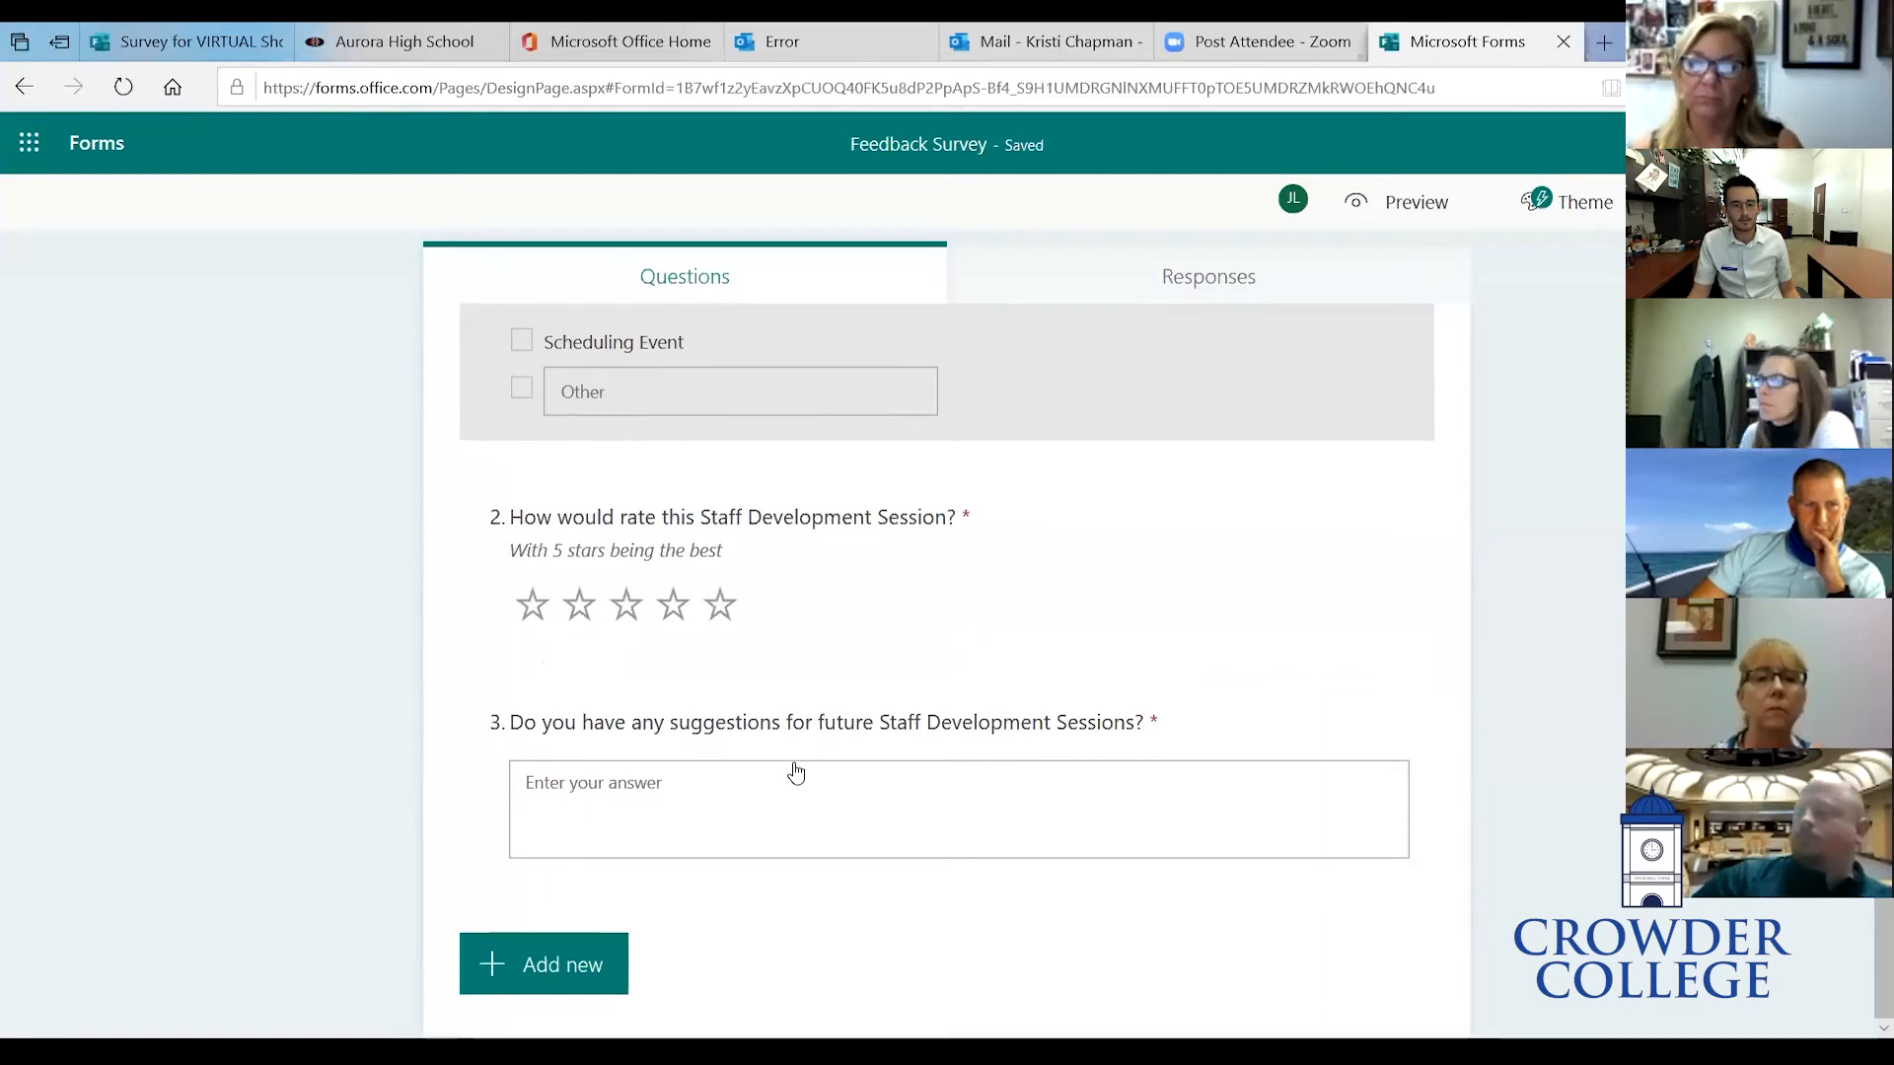
scroll(766, 395, up, 12)
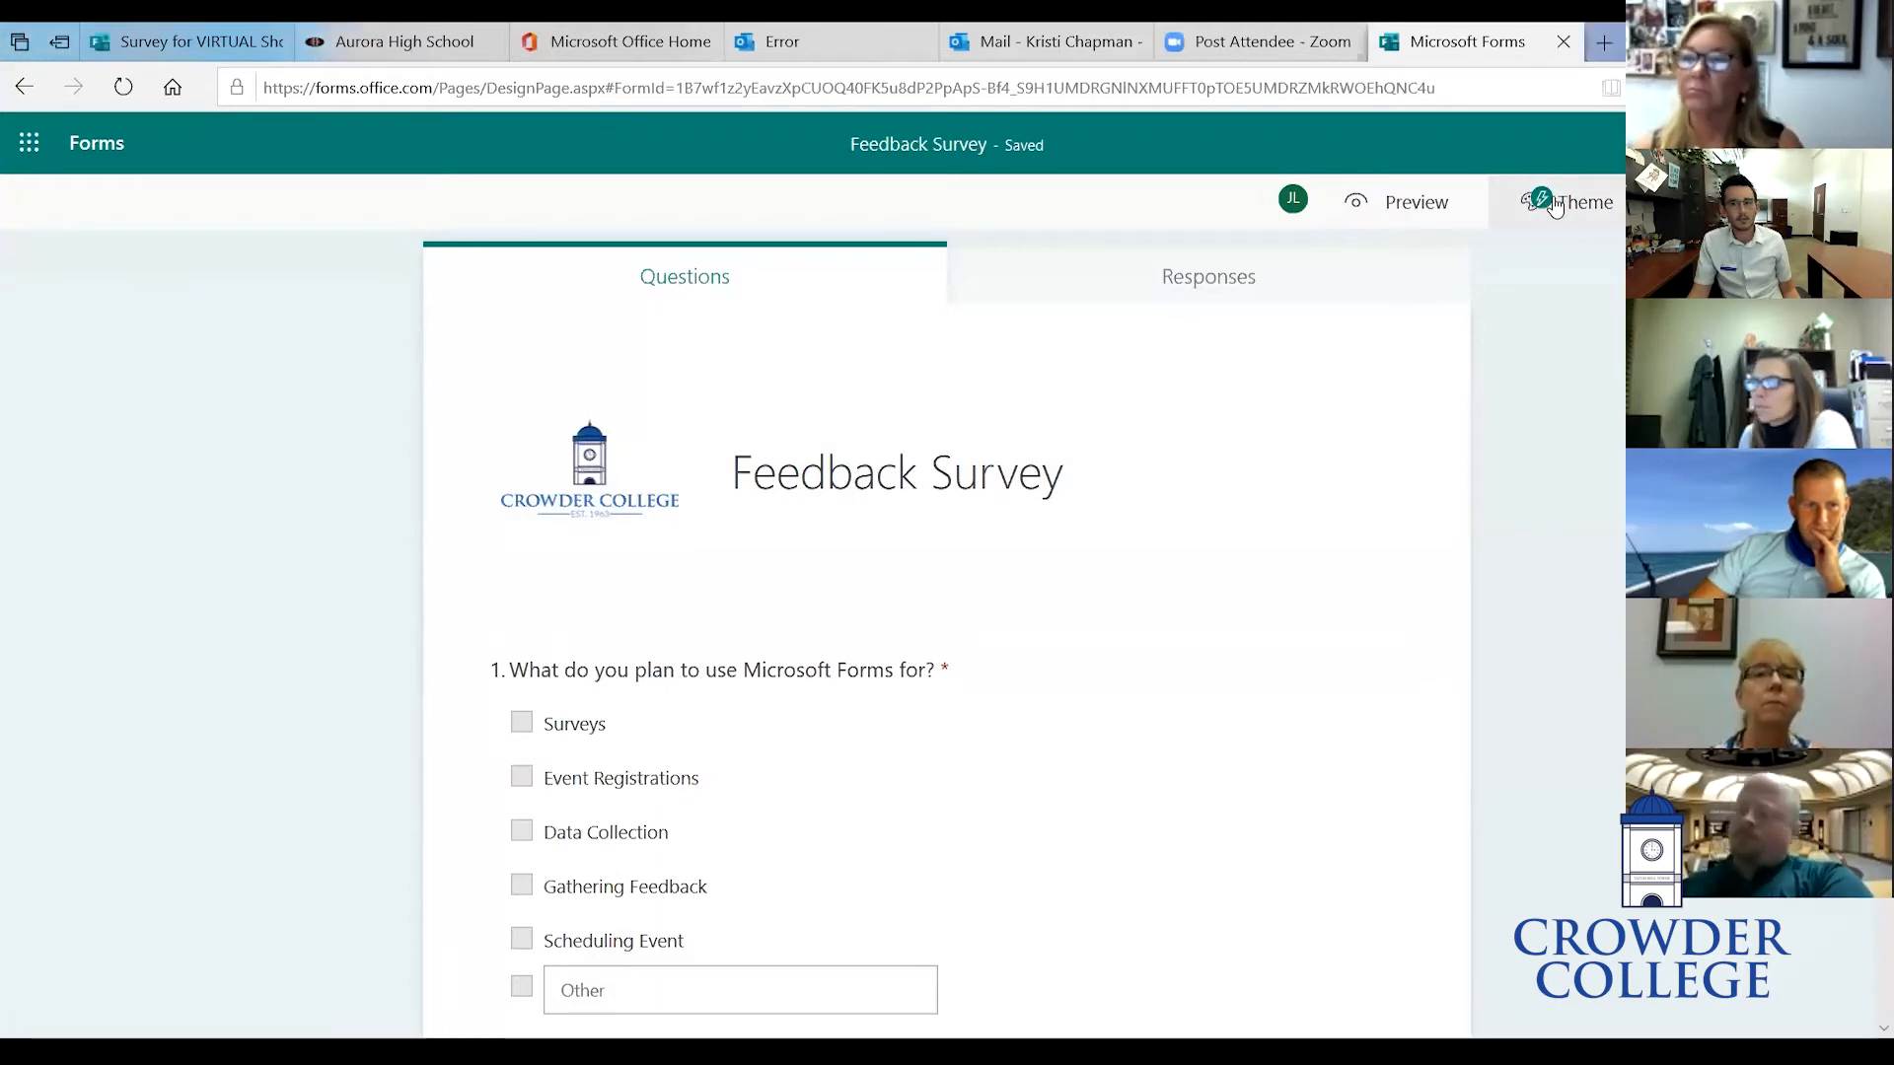
- Browse the theme ideas, try the mountain-climber theme, and apply the Travel mountain theme to the form
click(1544, 210)
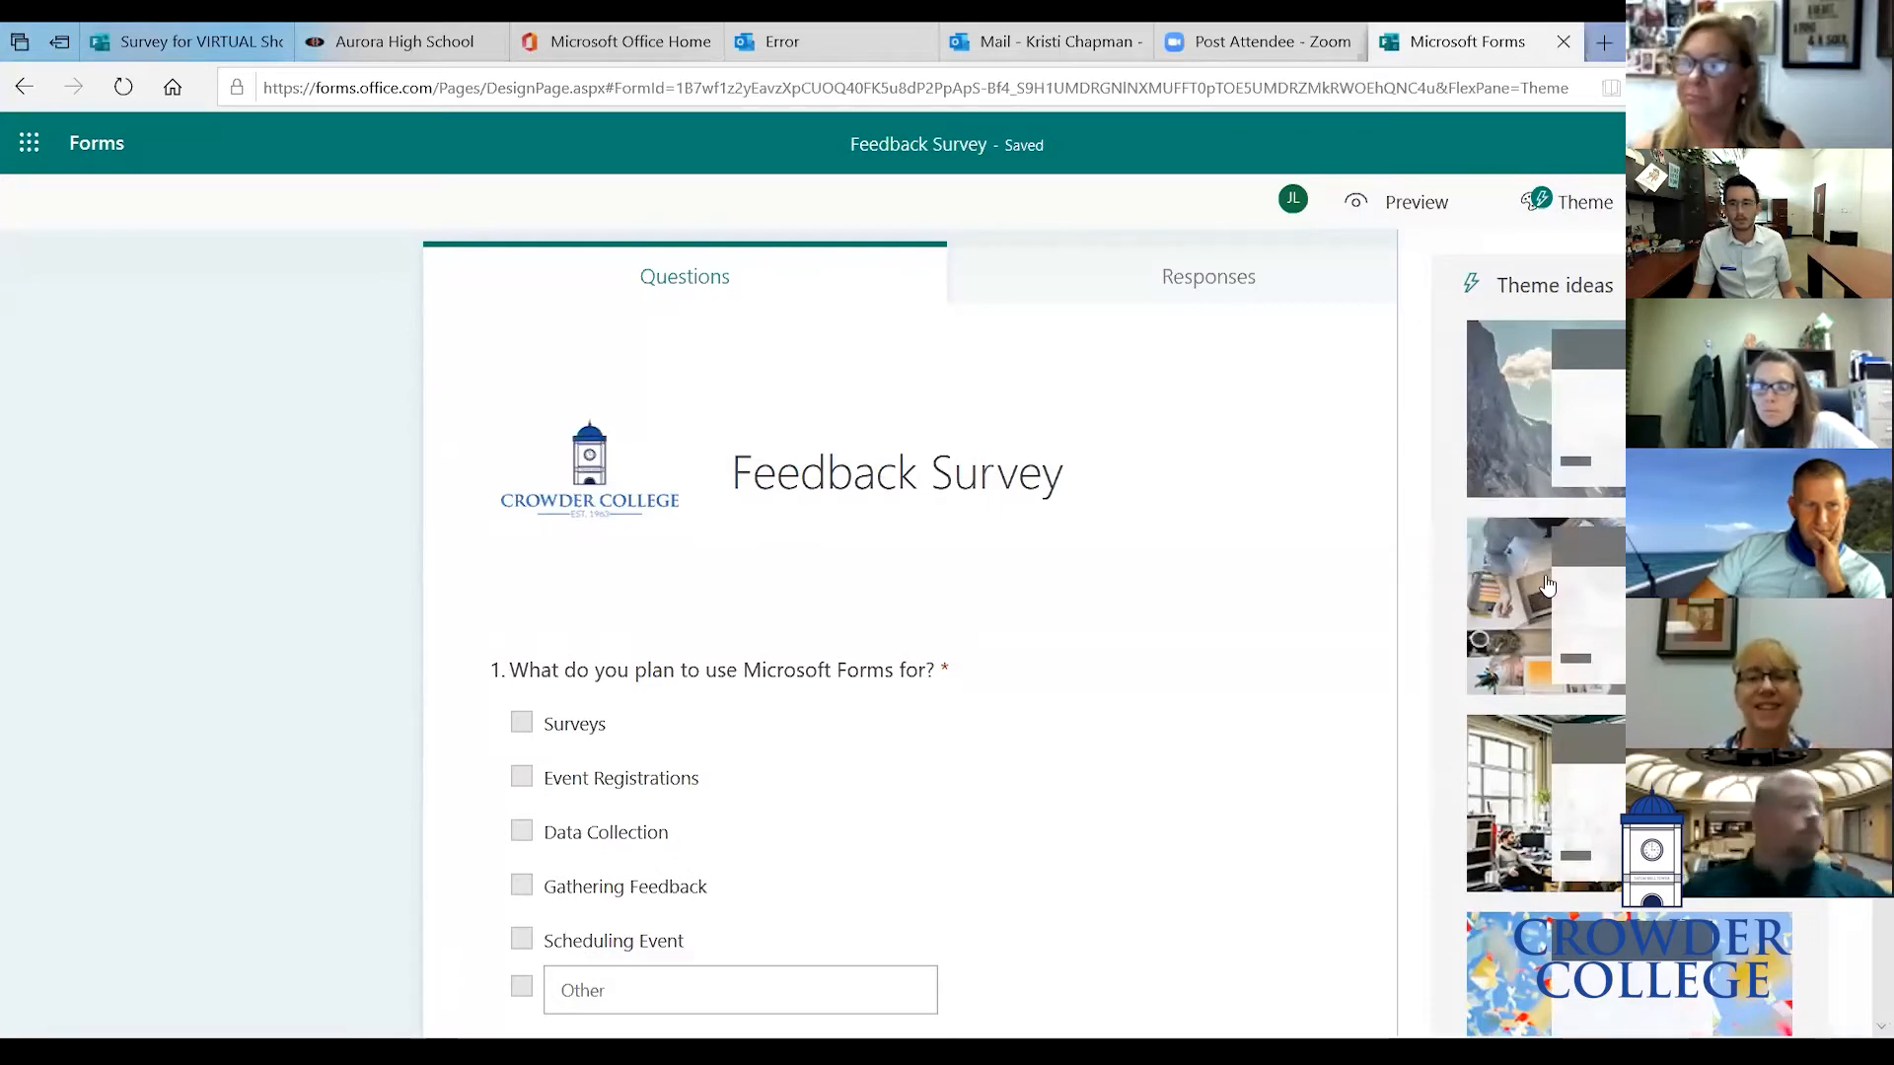
click(1524, 472)
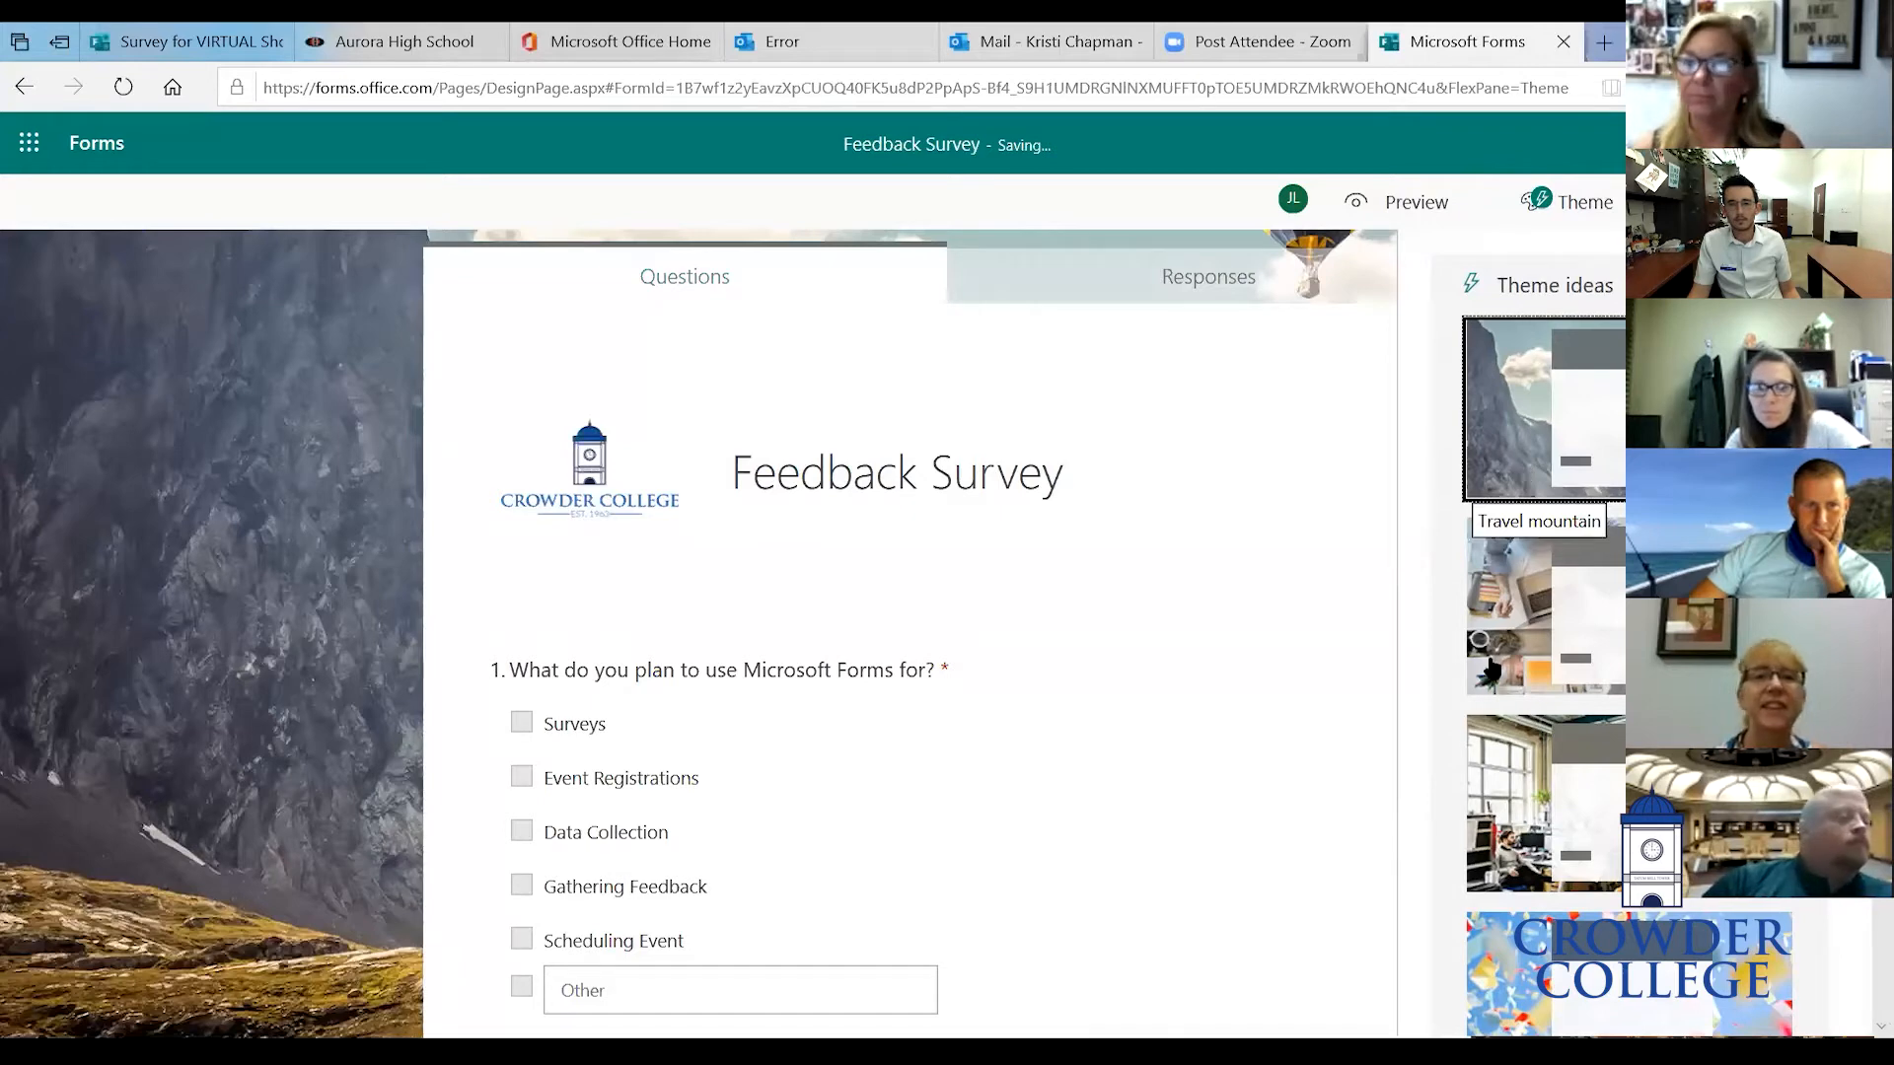
scroll(1477, 725, down, 5)
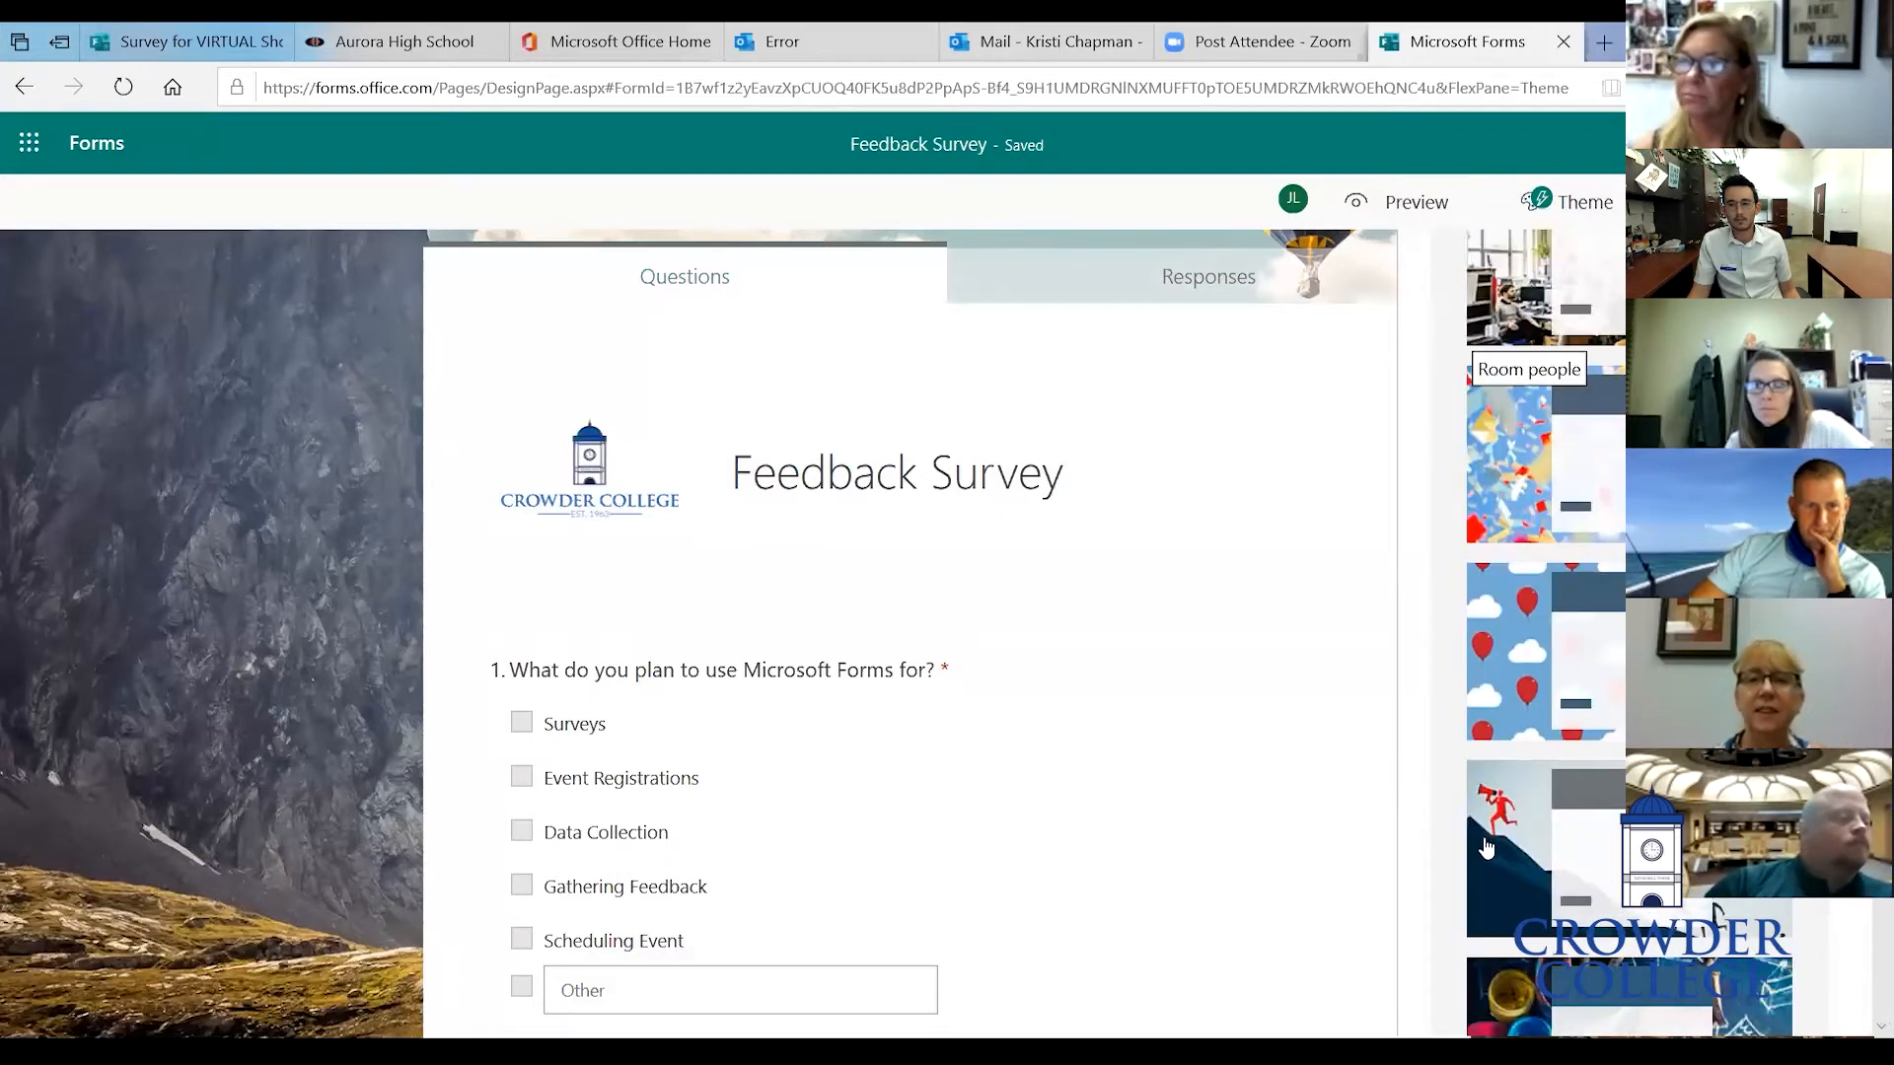
click(1486, 844)
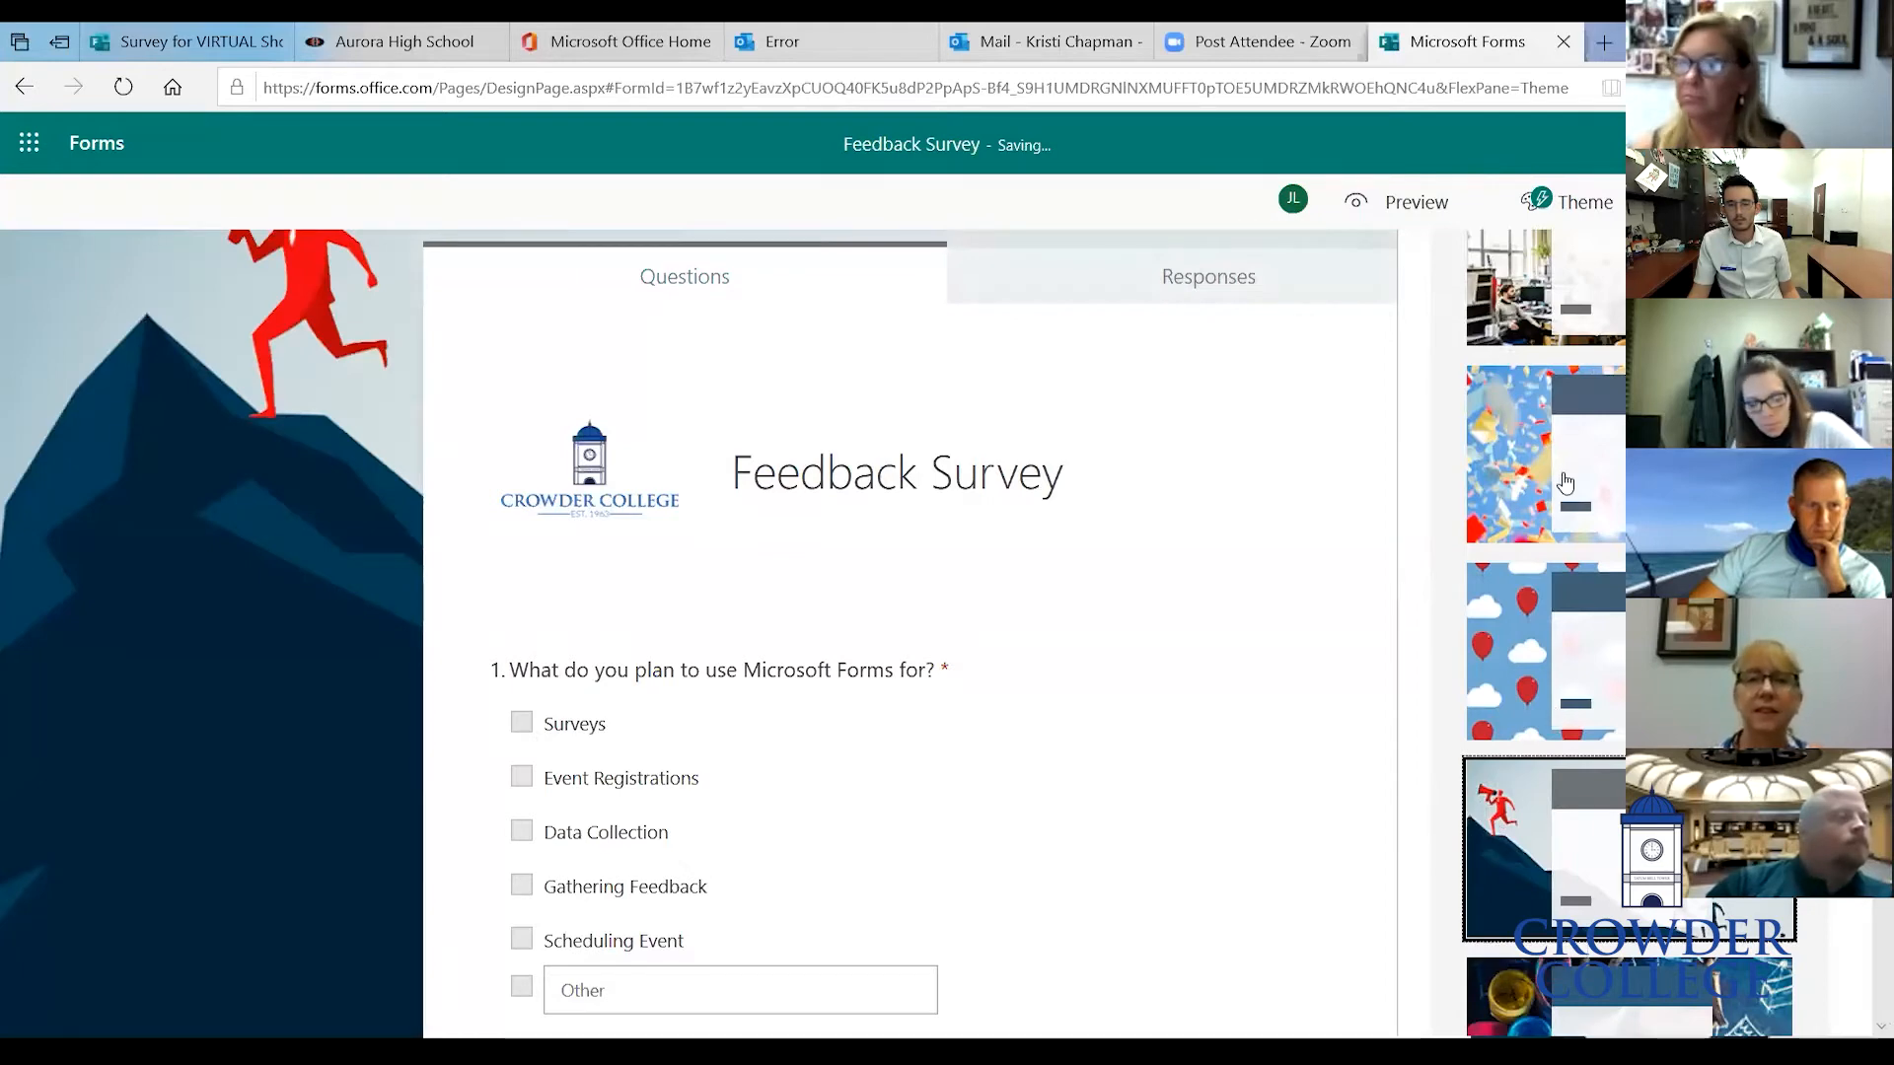
scroll(1565, 482, up, 4)
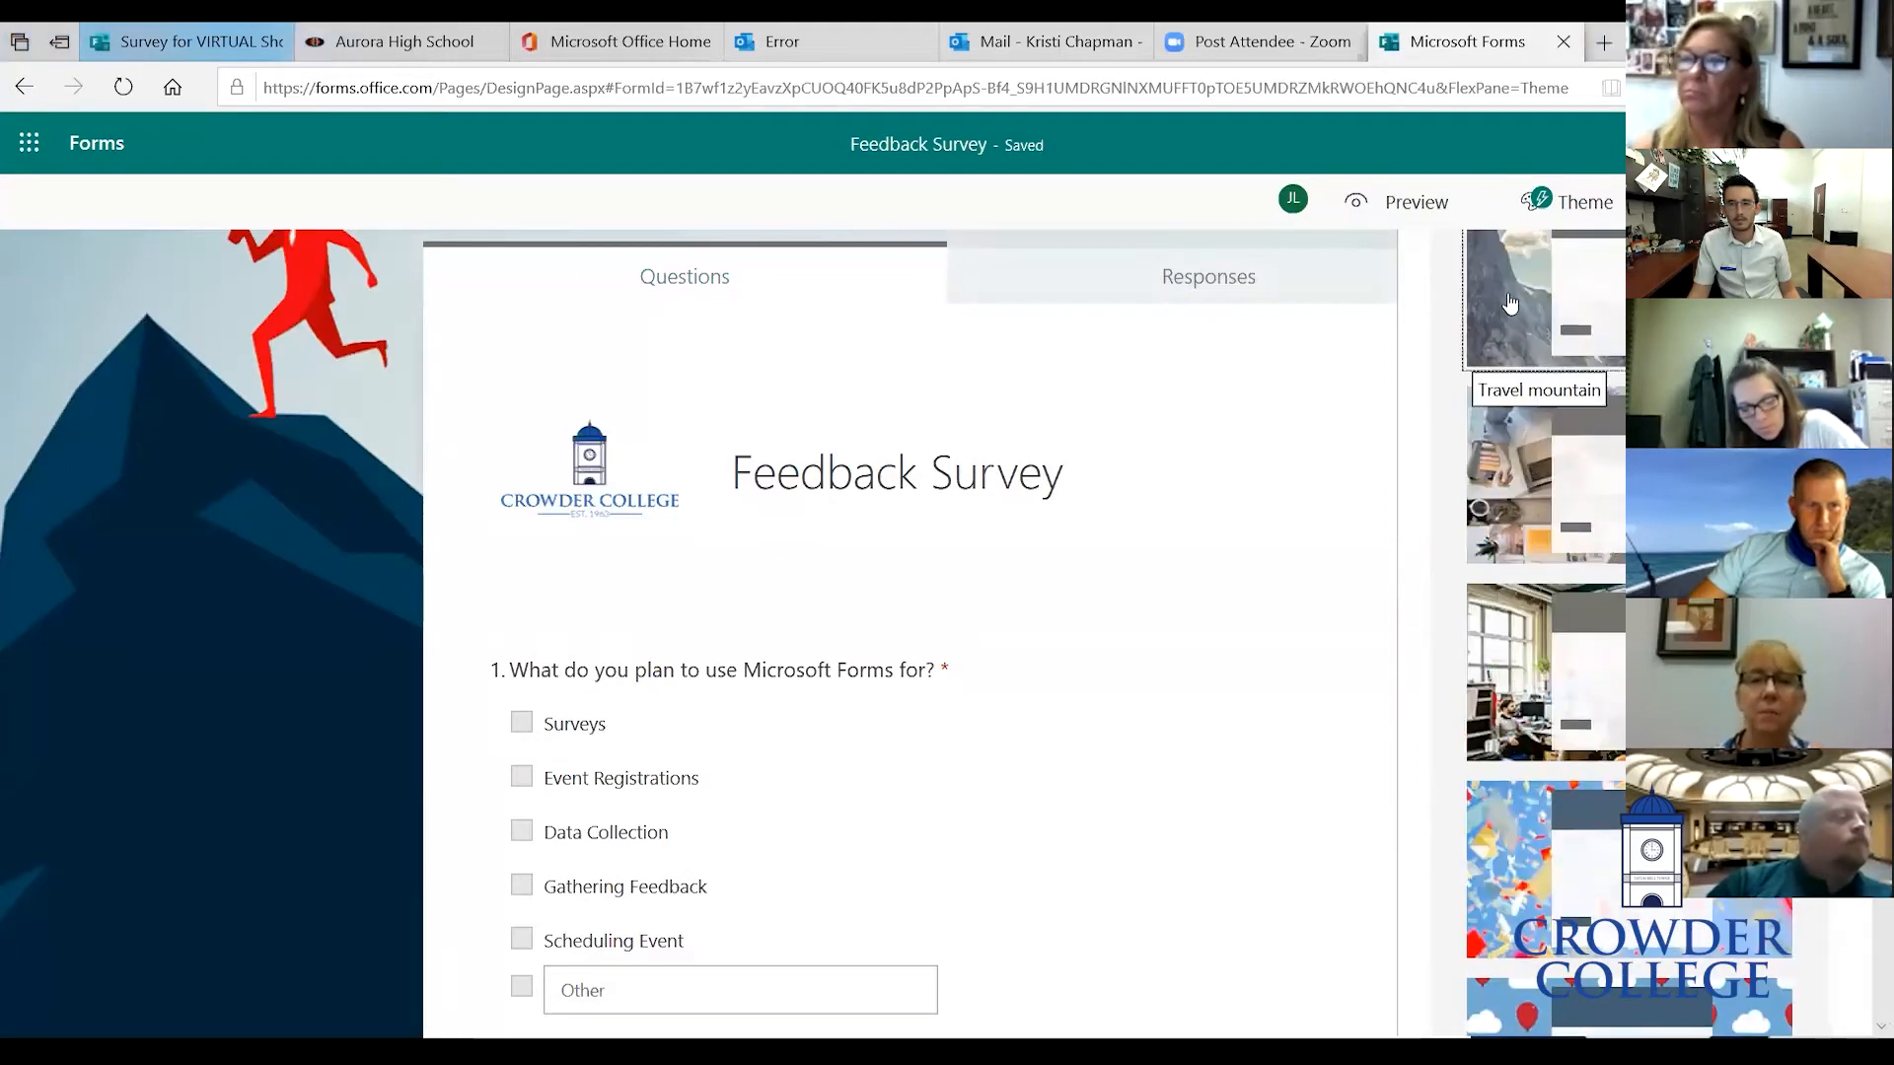
click(1510, 303)
- Add a new Choice question titled 'Which department are you part of?' below the suggestions question
scroll(851, 718, down, 3)
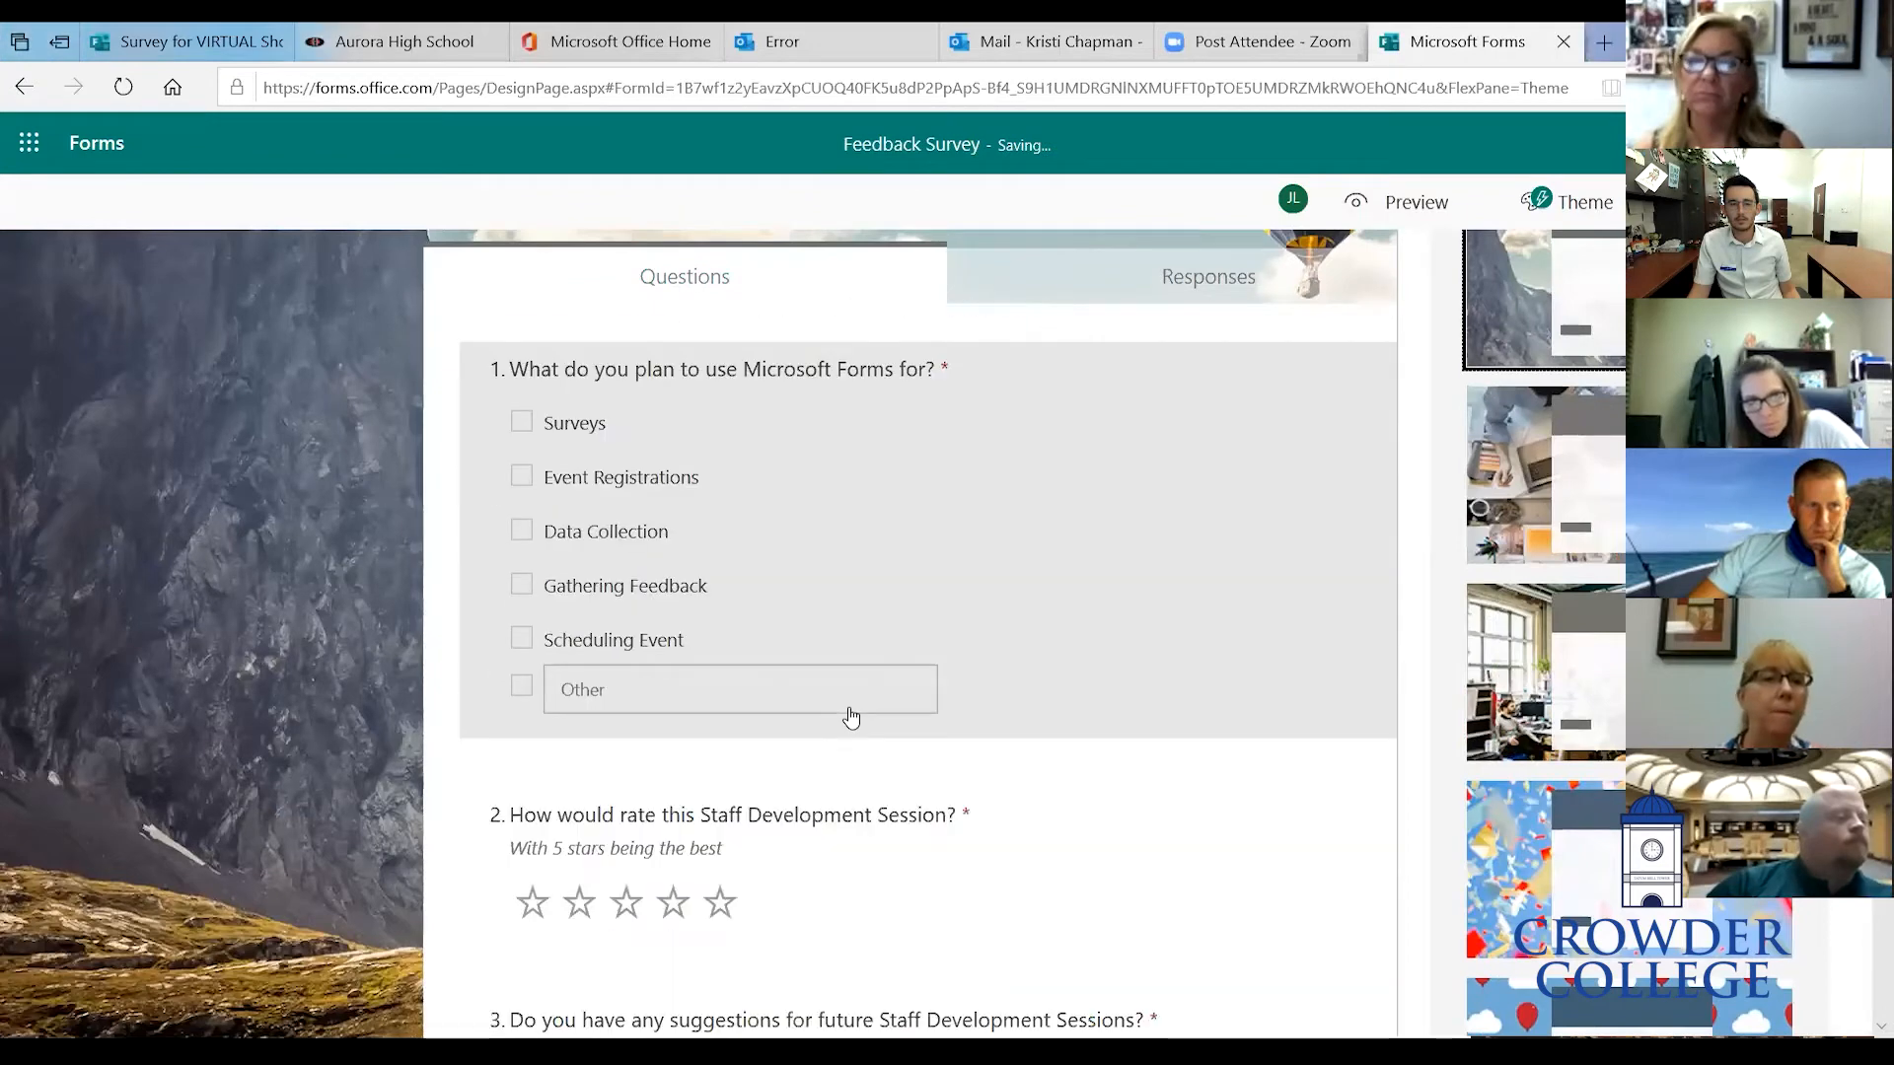
scroll(851, 717, down, 3)
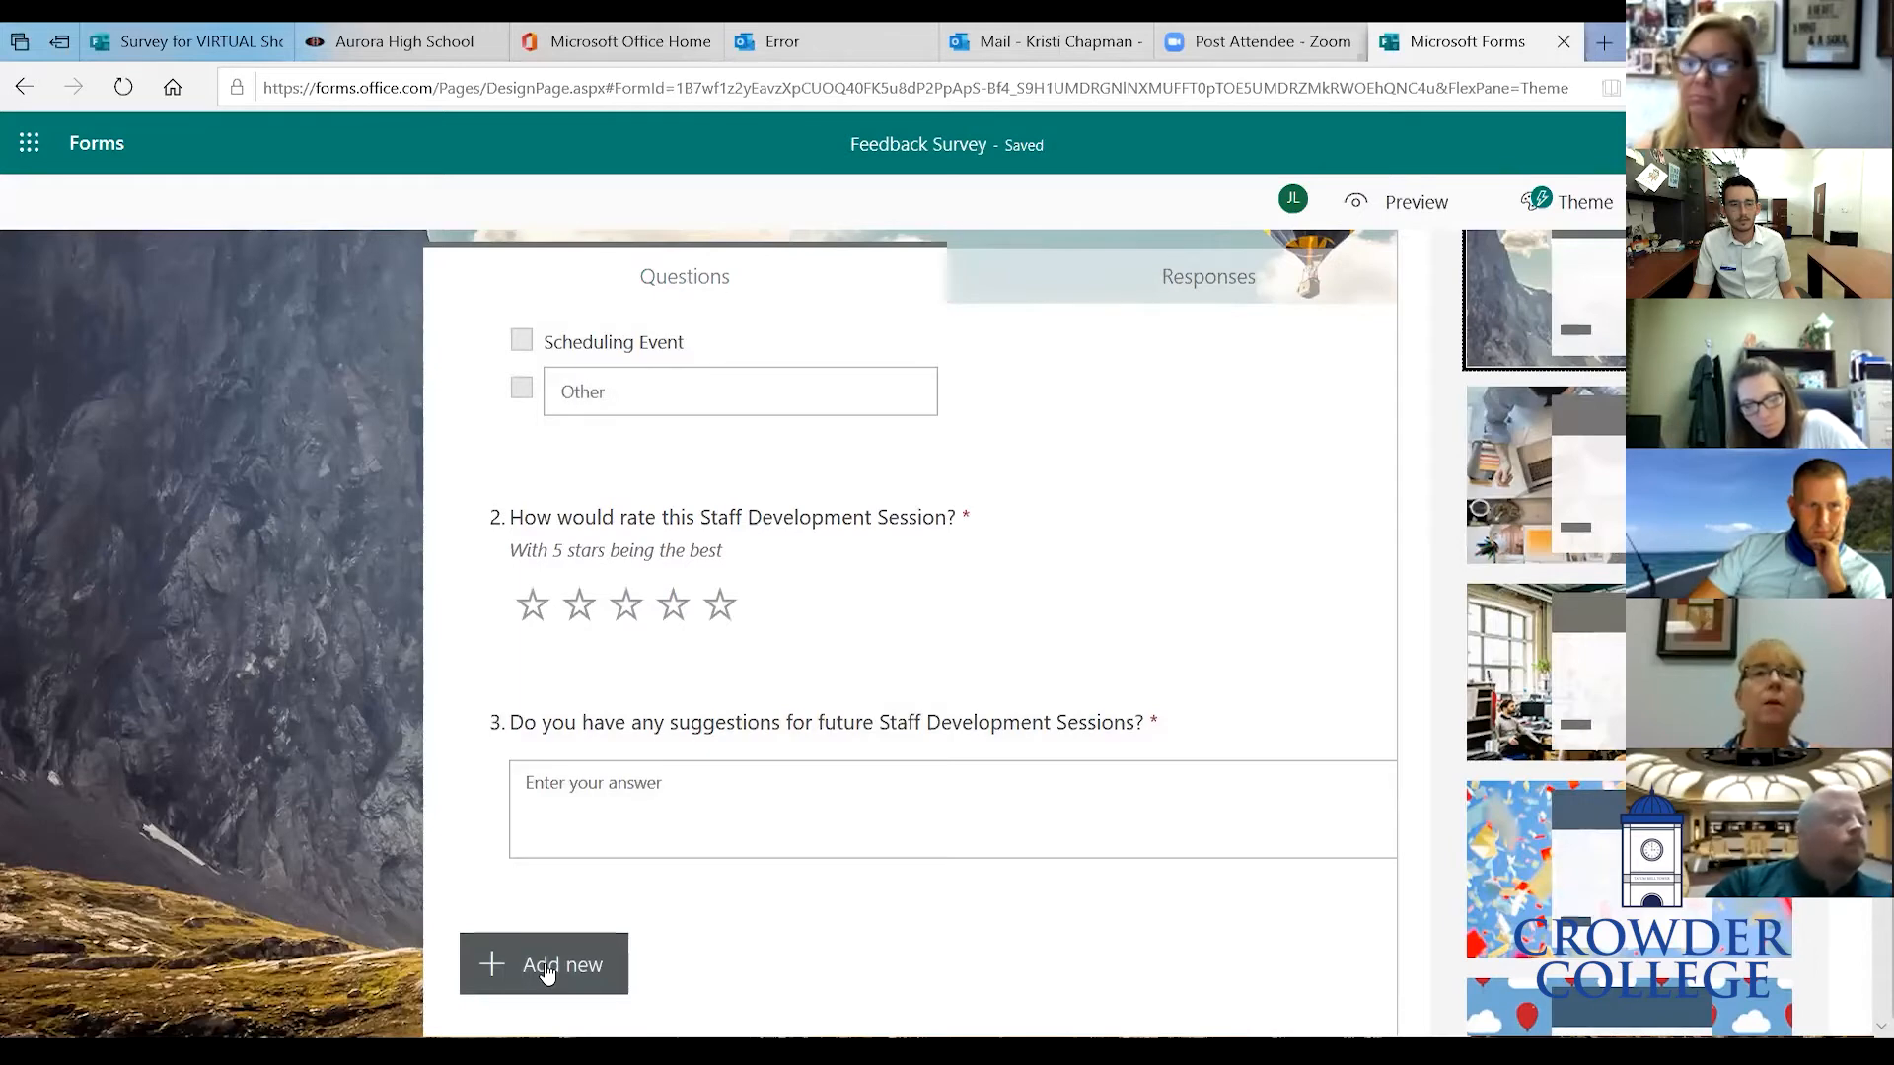
right_click(548, 971)
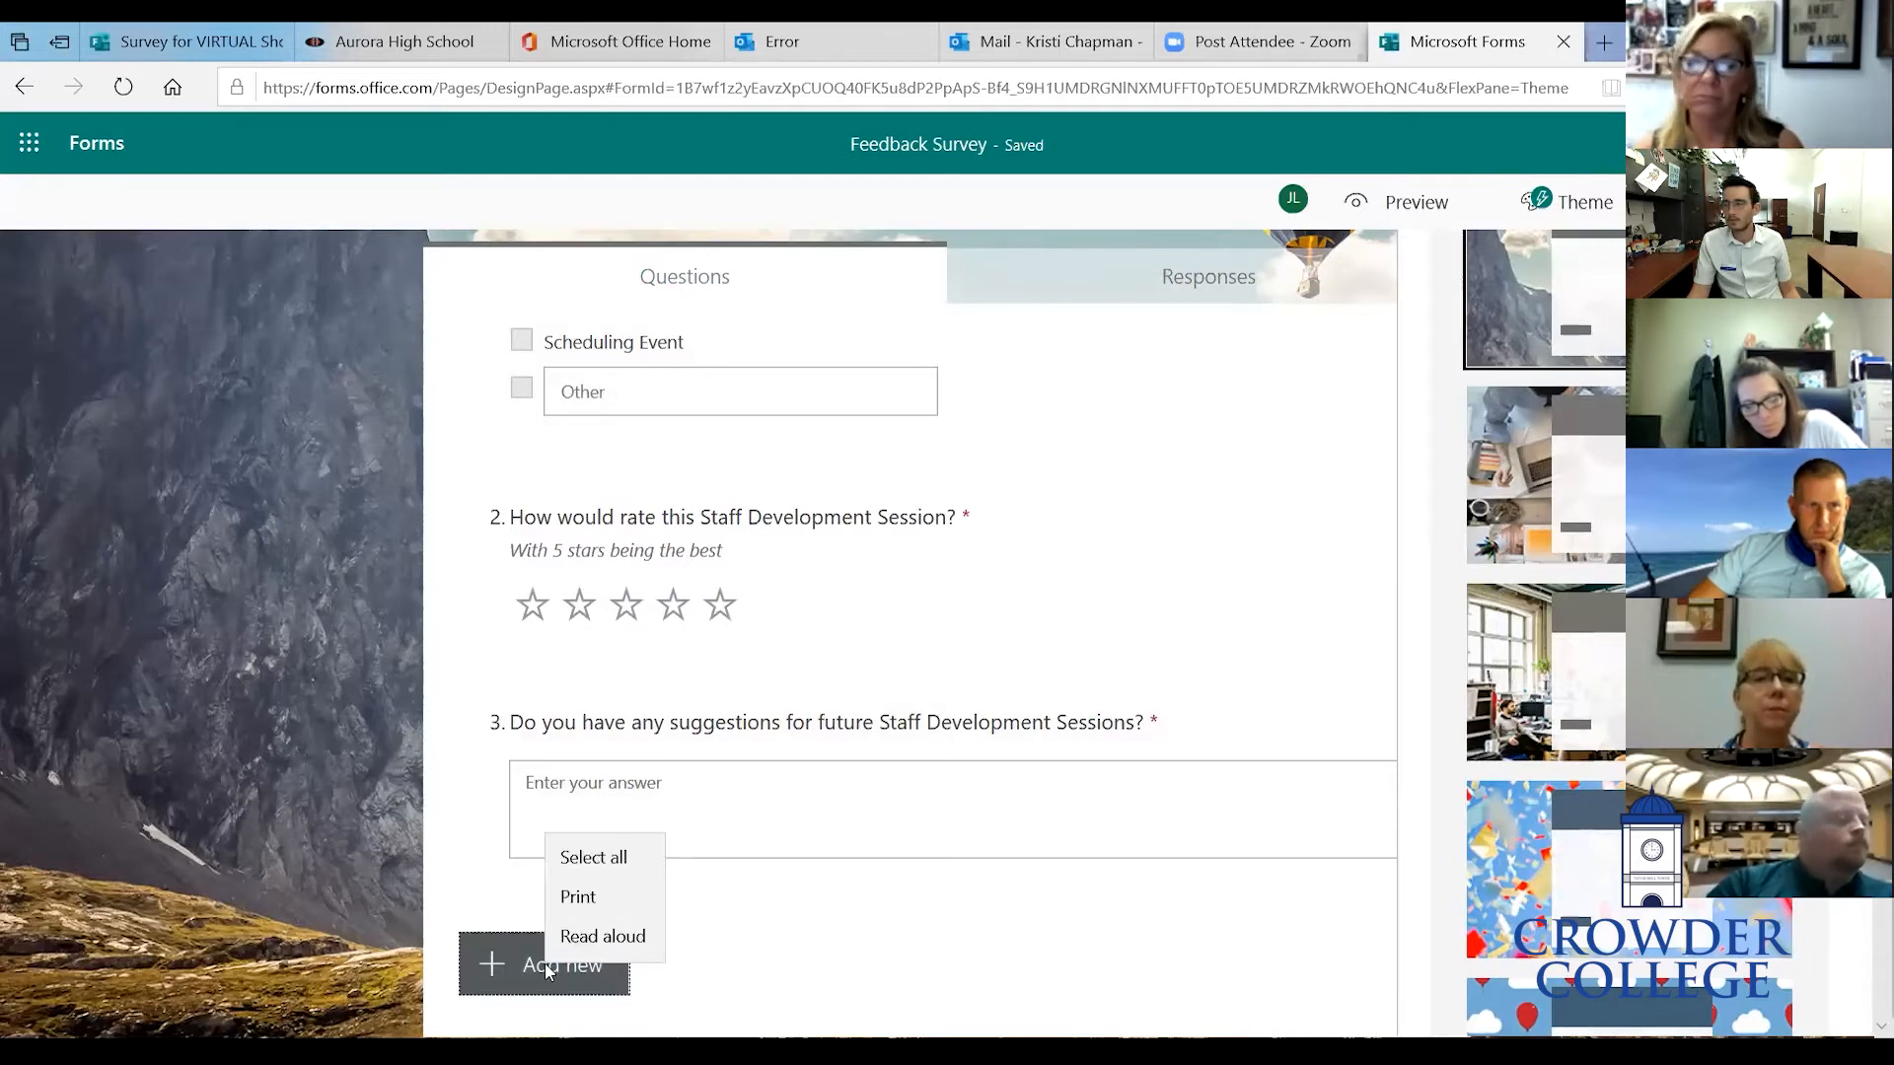
click(668, 938)
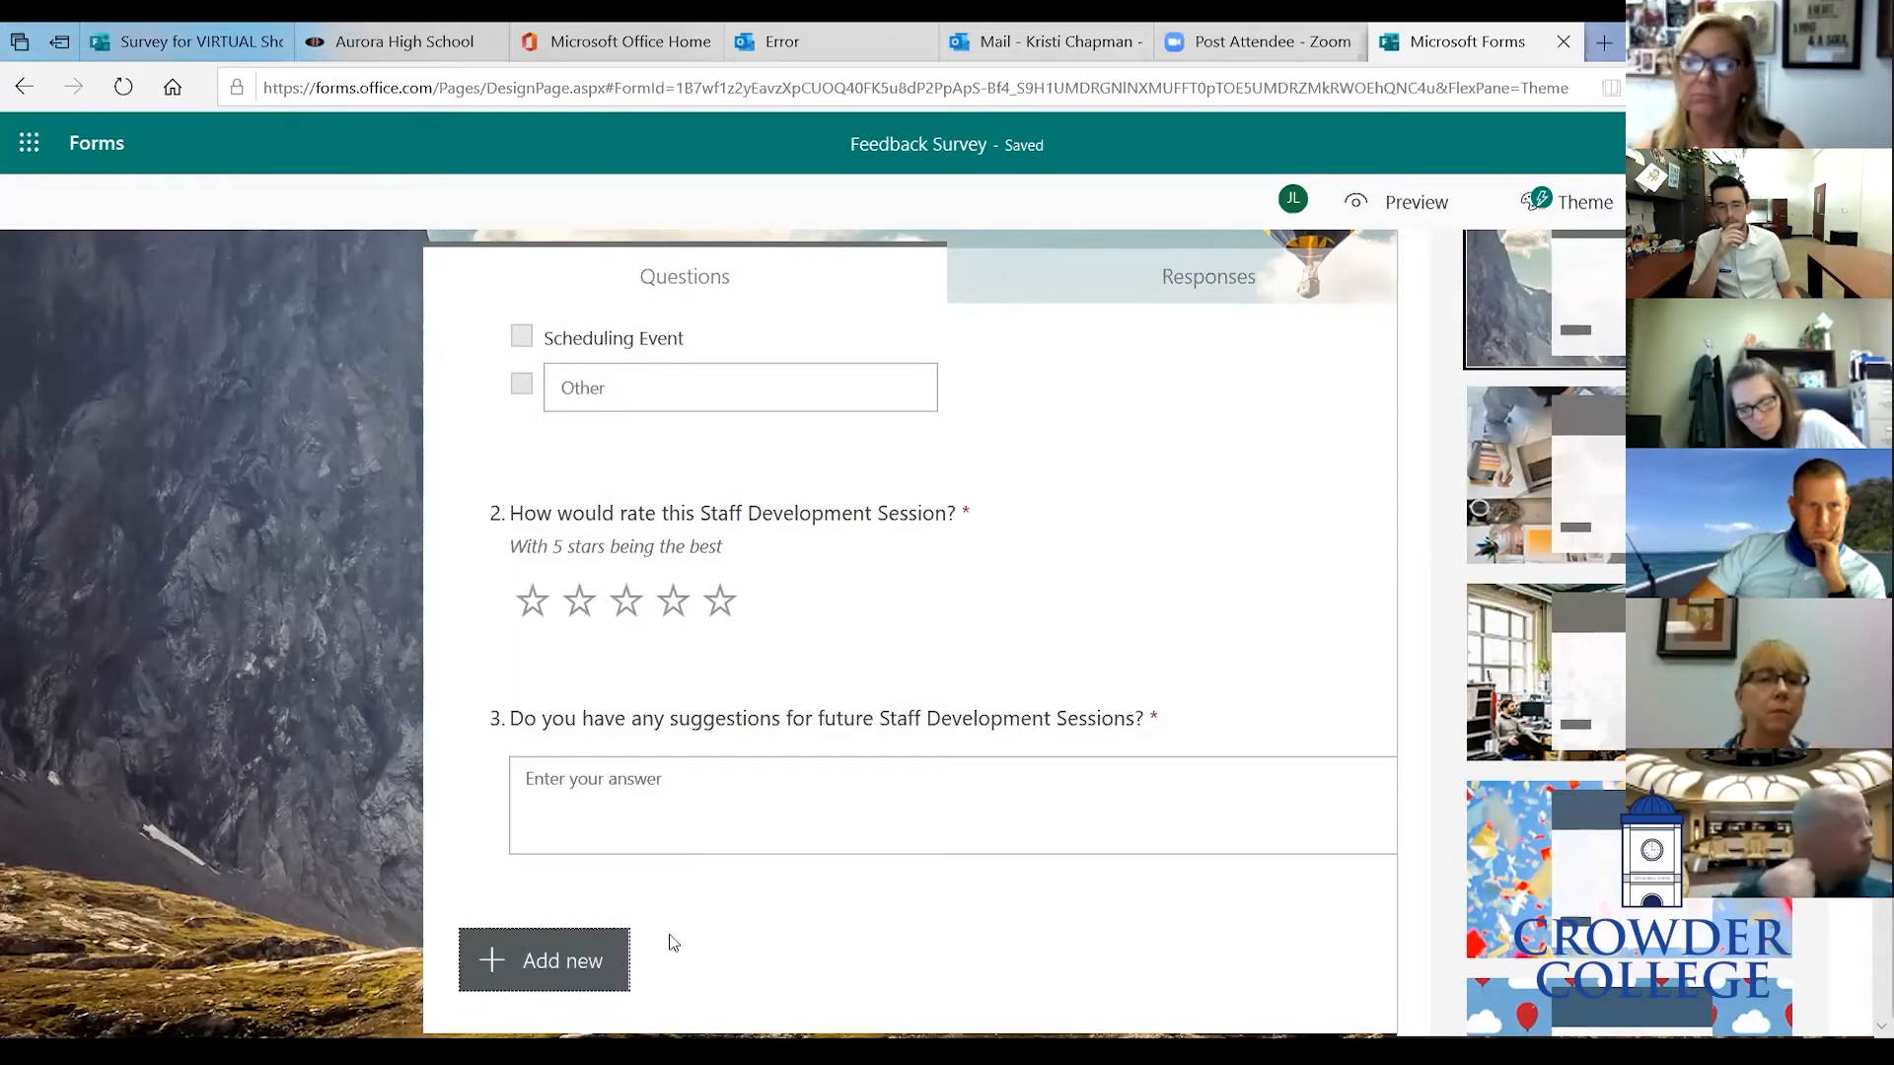
click(548, 968)
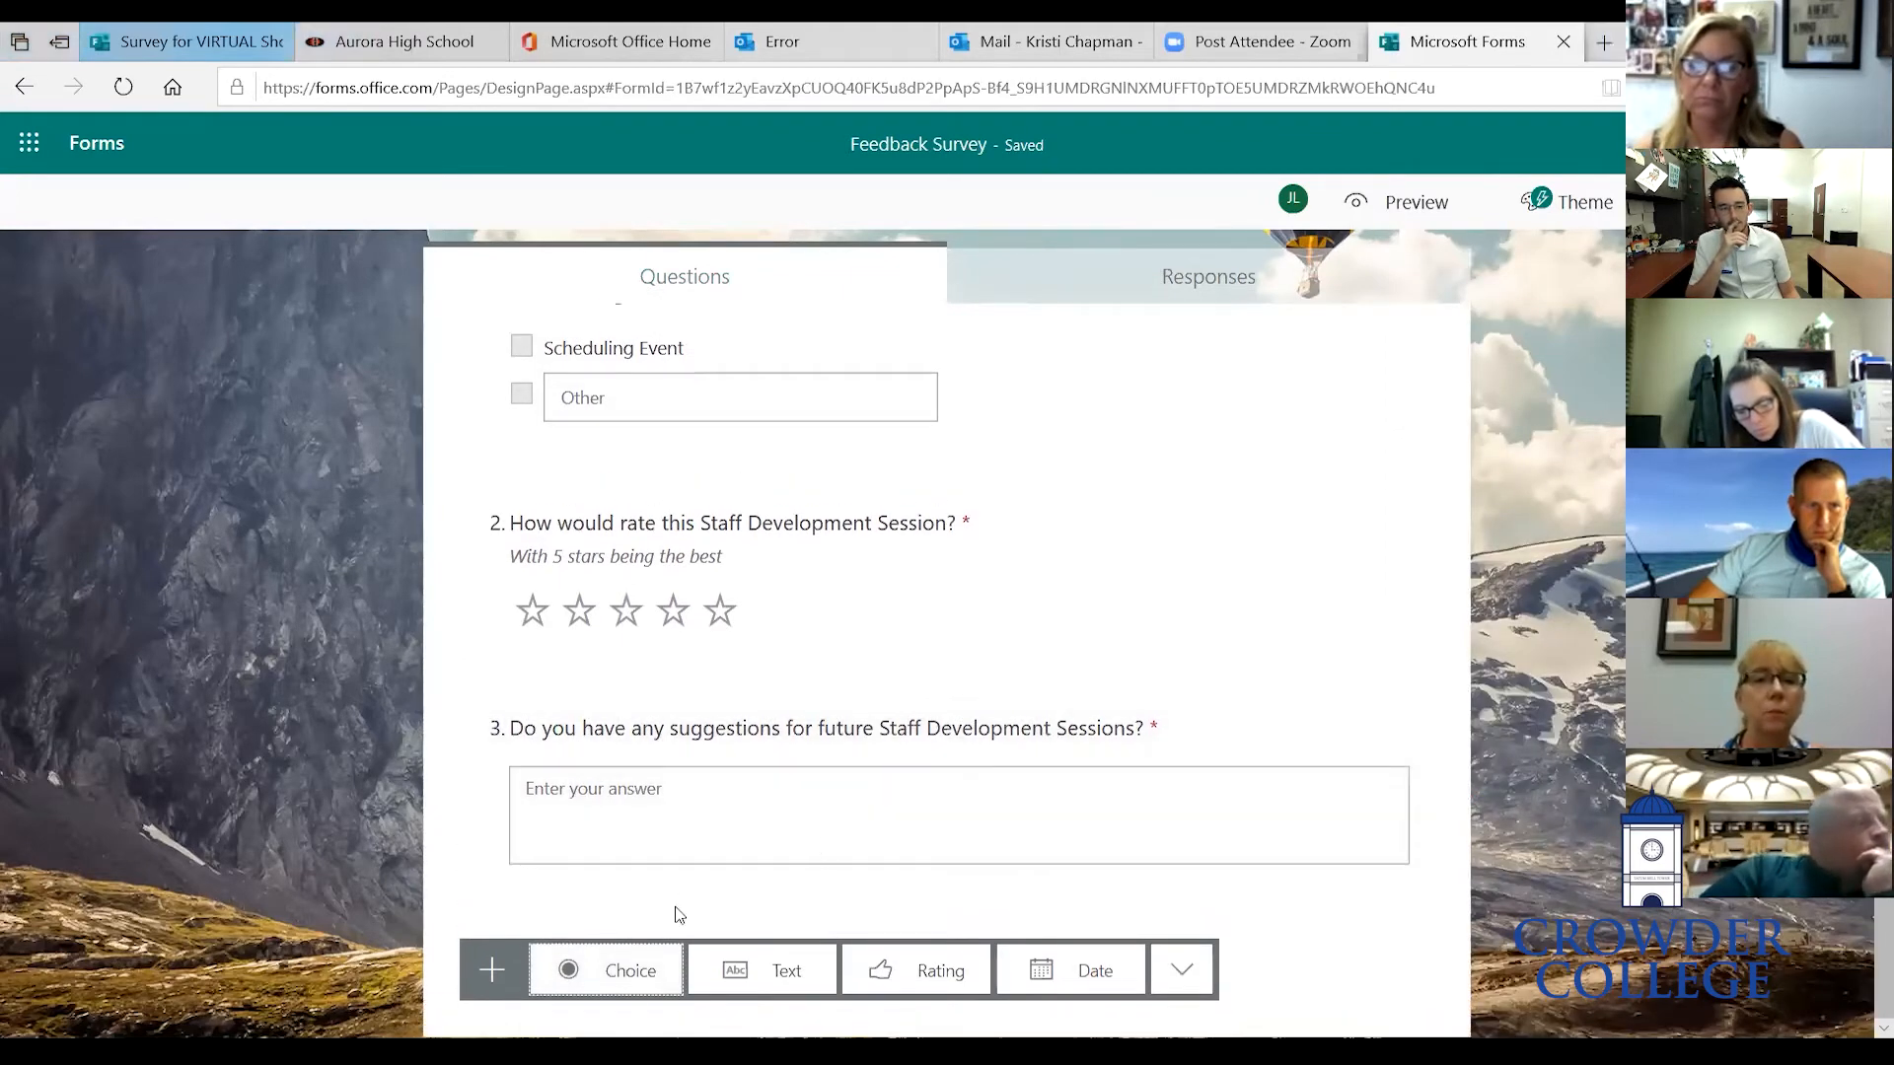
click(629, 975)
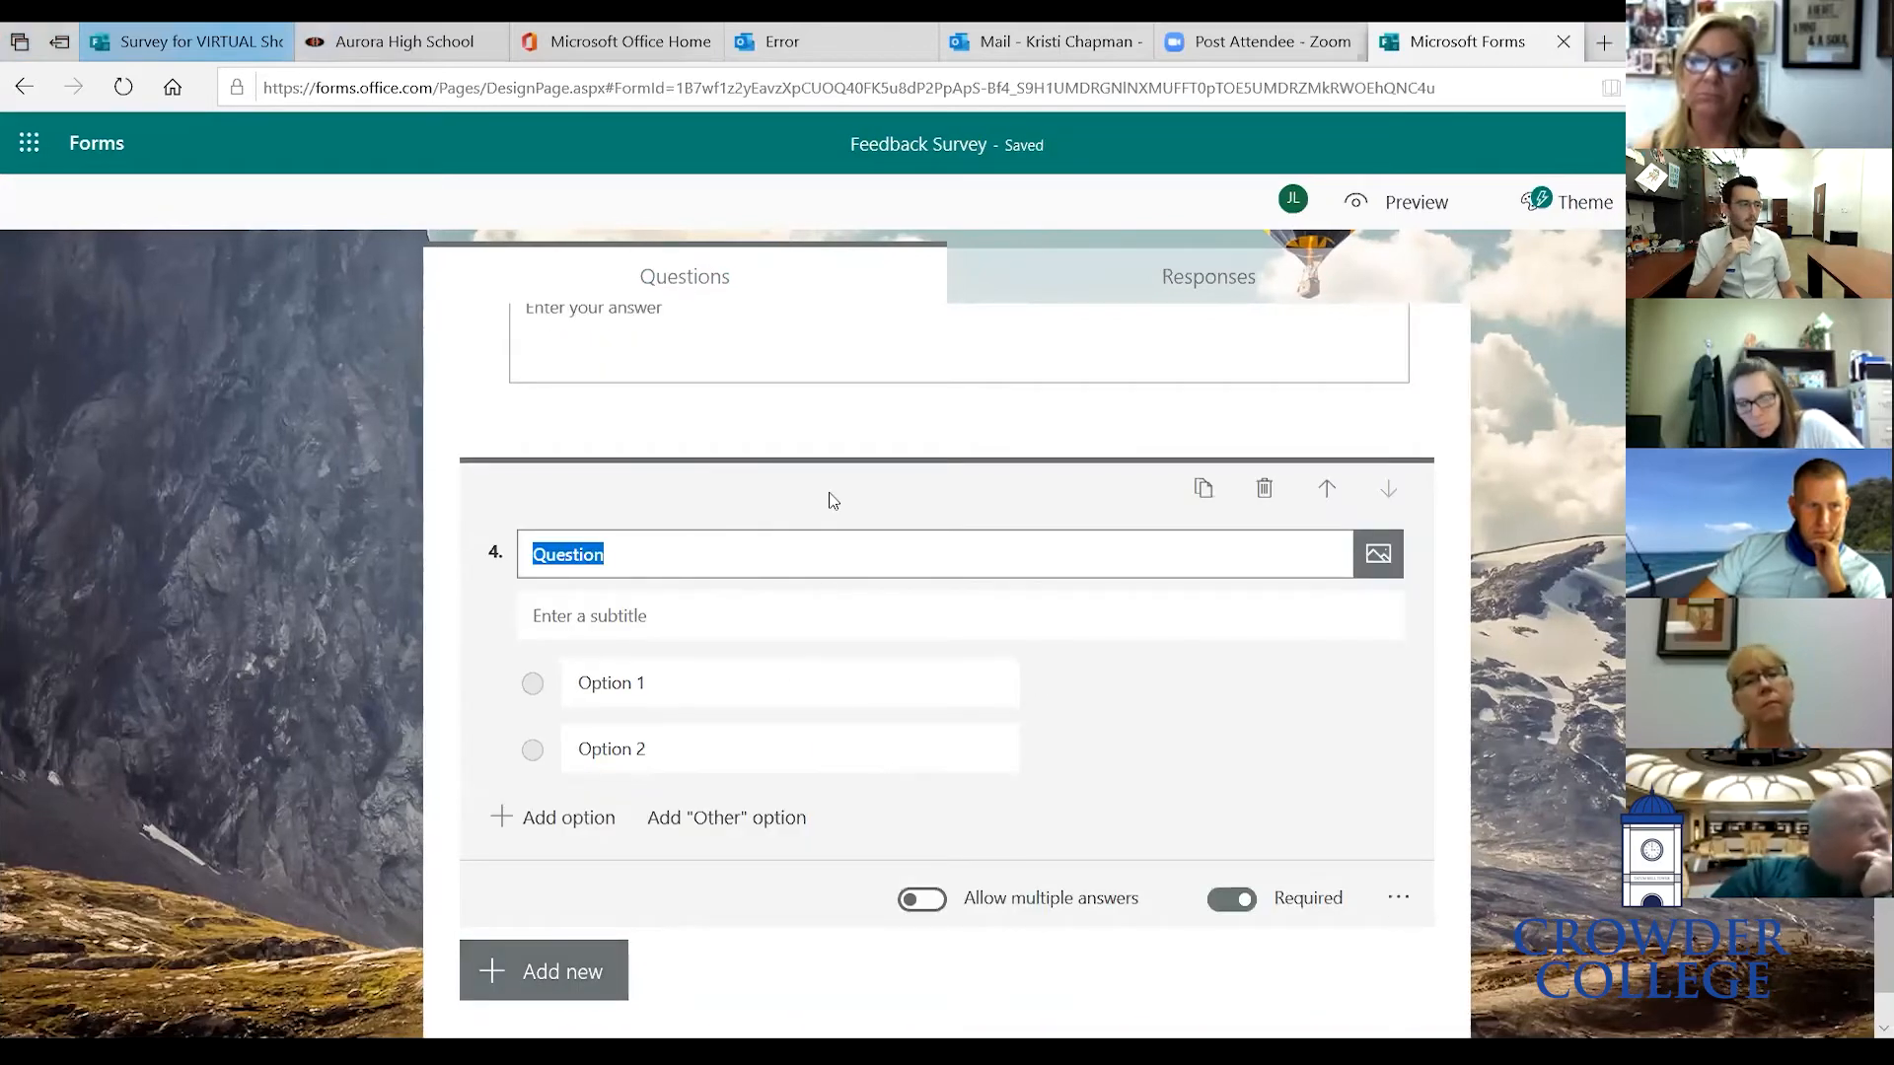
text(Whi)
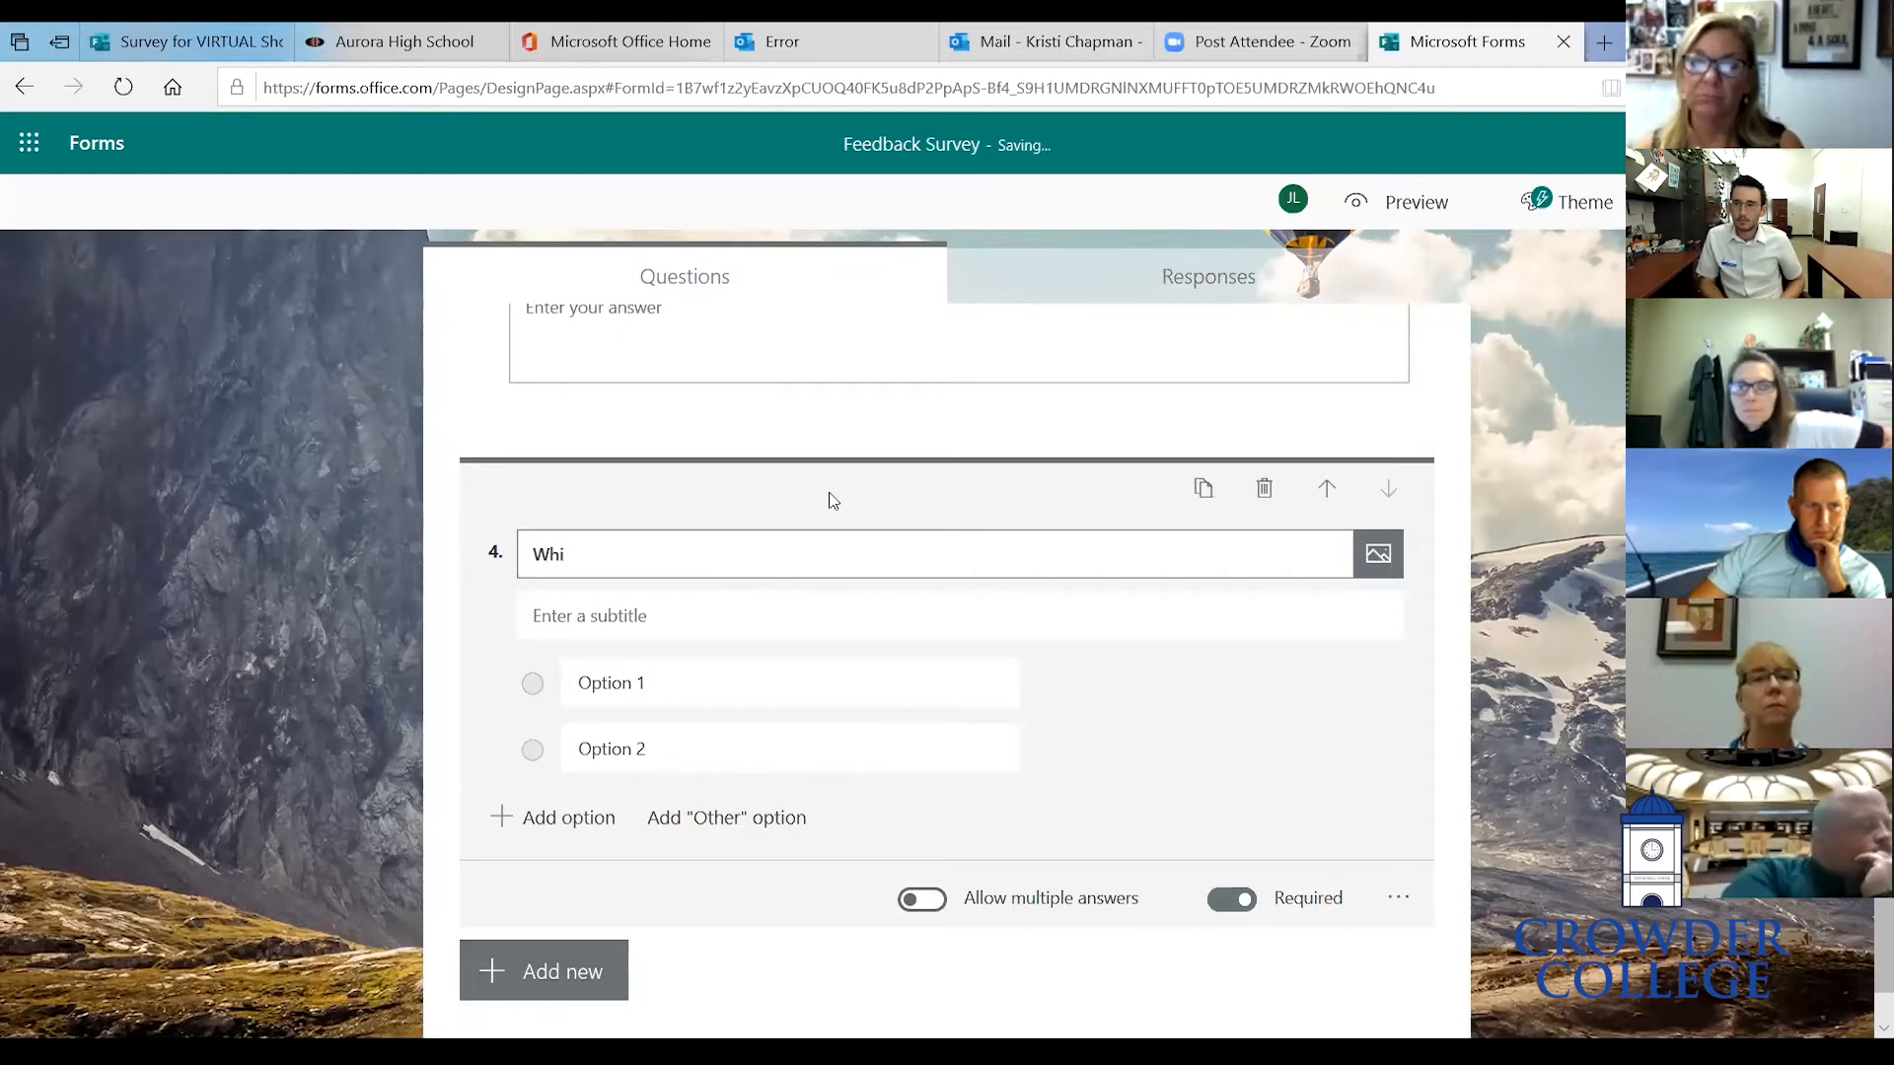
text(ch department are you part of?)
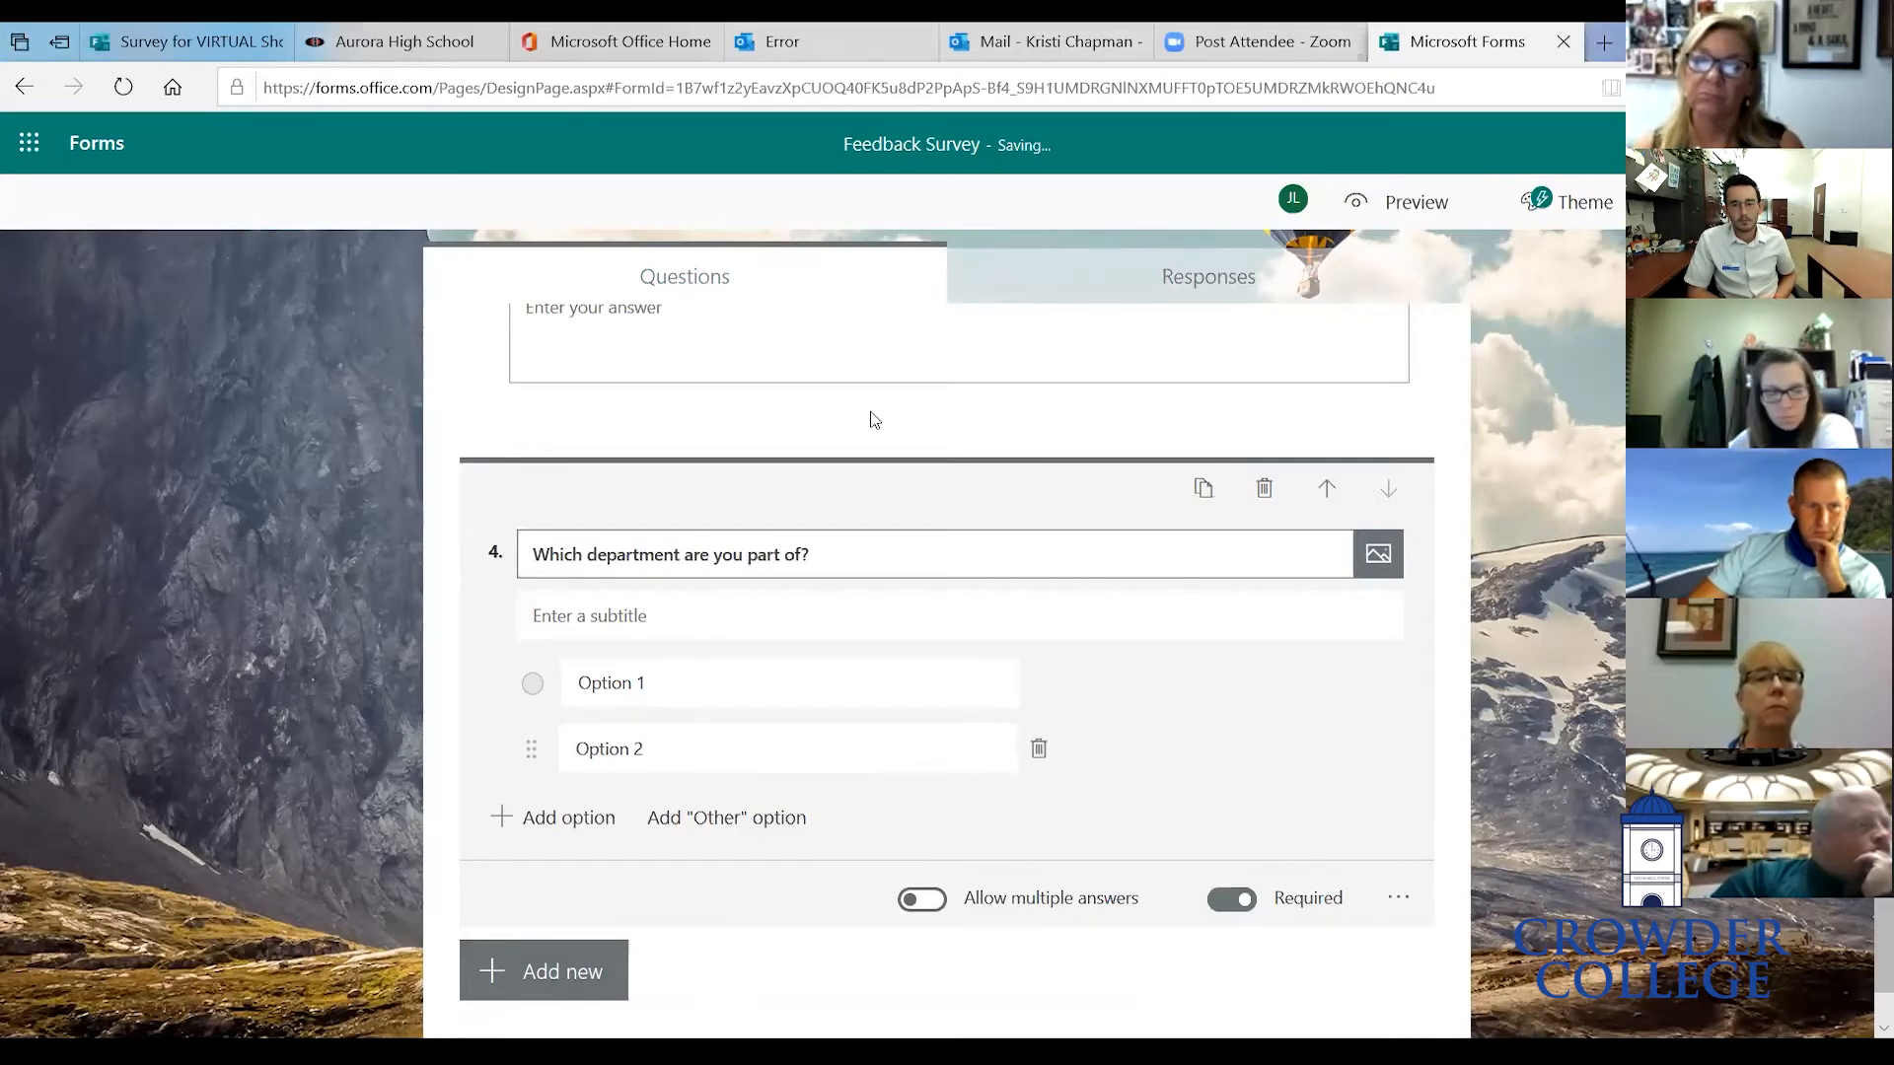
- Name the first two options Student Affairs and Academic Affairs, each followed by a contact's name in parentheses
click(801, 603)
click(701, 694)
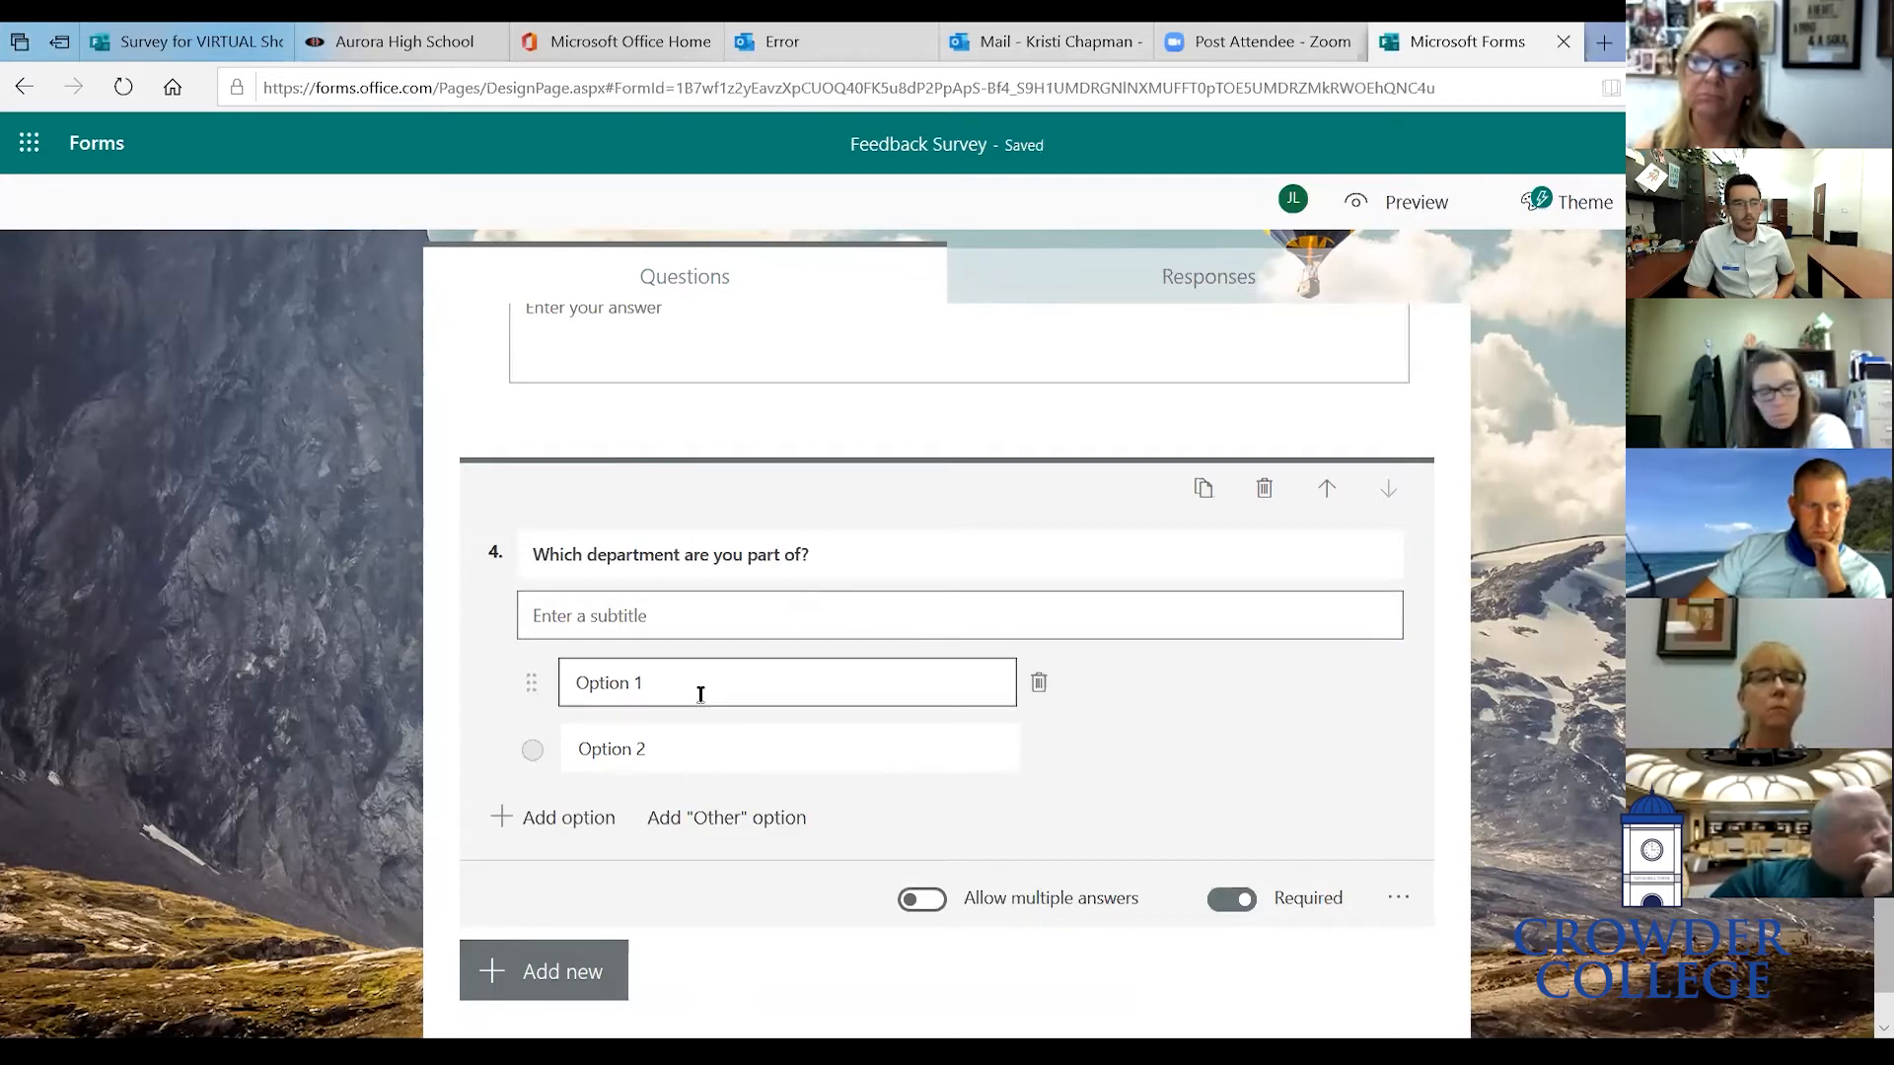
text(Stud)
key(BackSpace)
key(BackSpace)
key(BackSpace)
key(BackSpace)
key(BackSpace)
key(BackSpace)
key(BackSpace)
key(BackSpace)
key(BackSpace)
key(BackSpace)
key(BackSpace)
text(Stu)
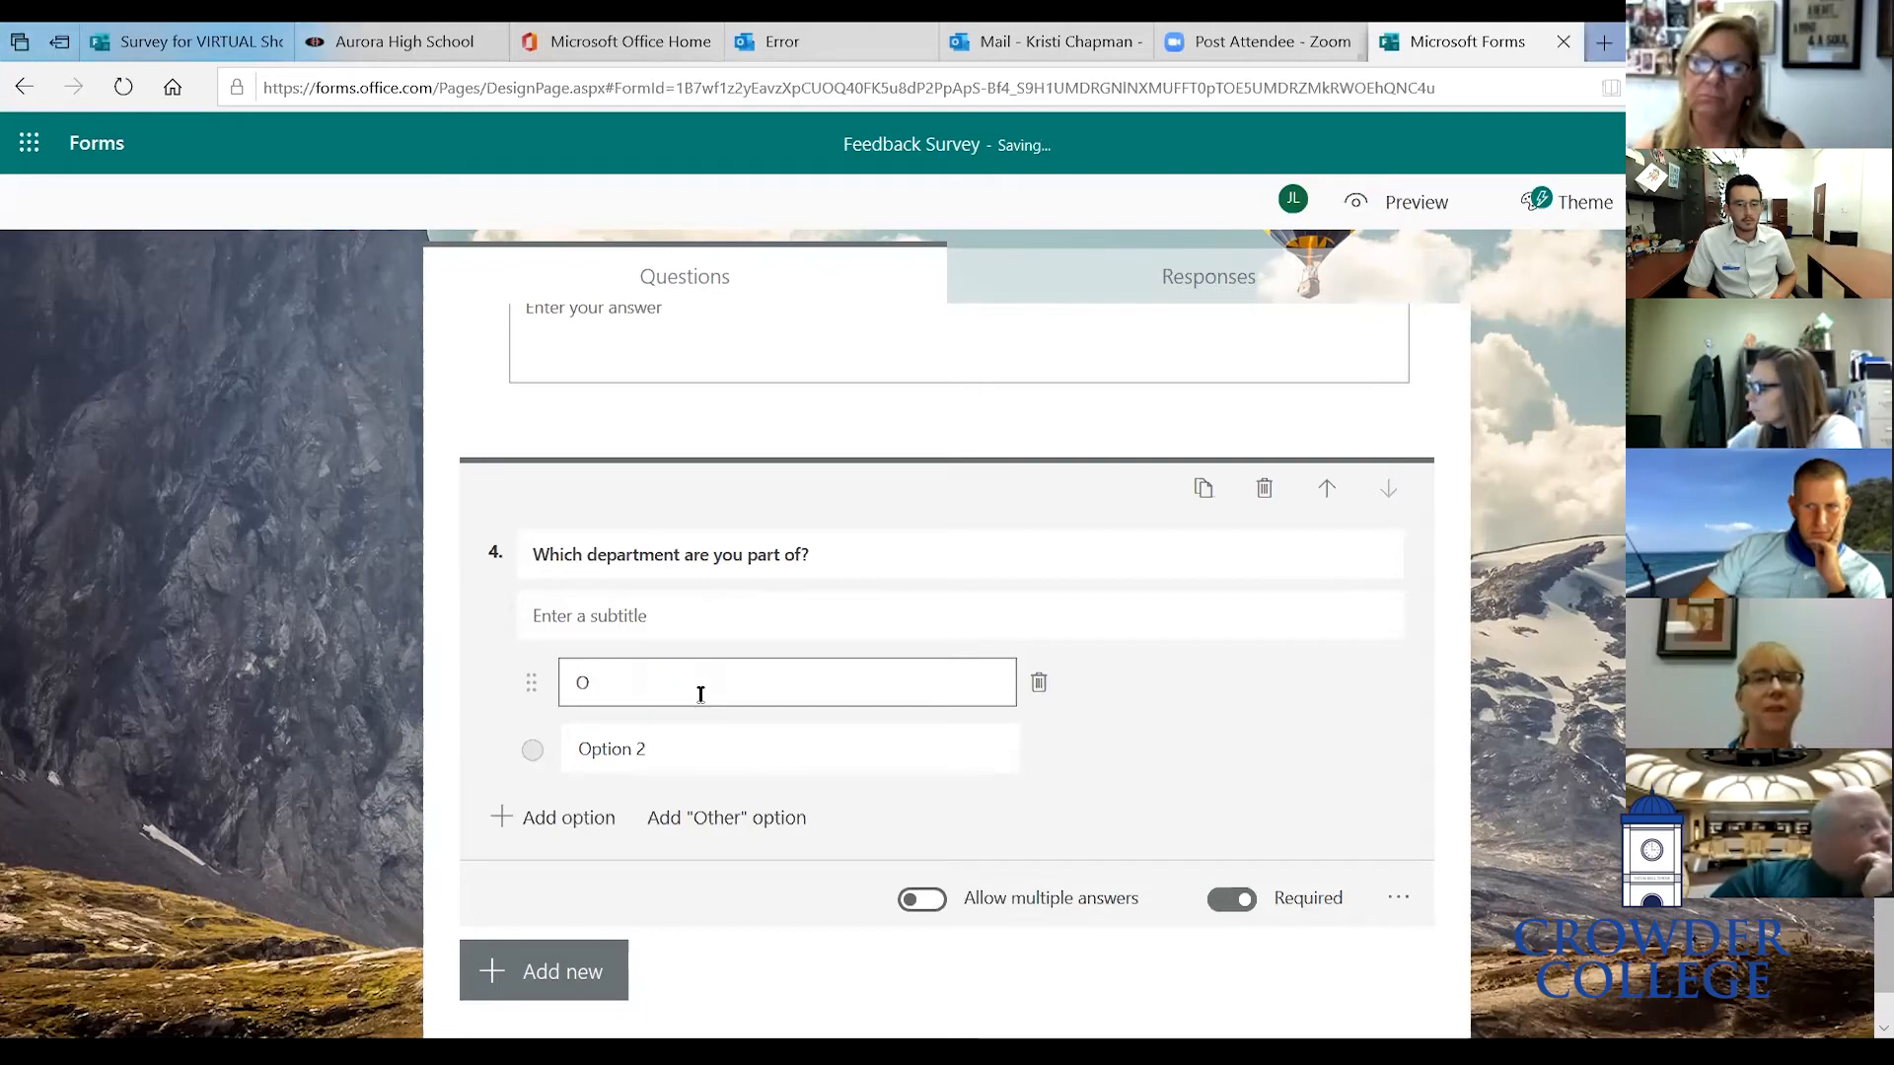
text(dent Aff)
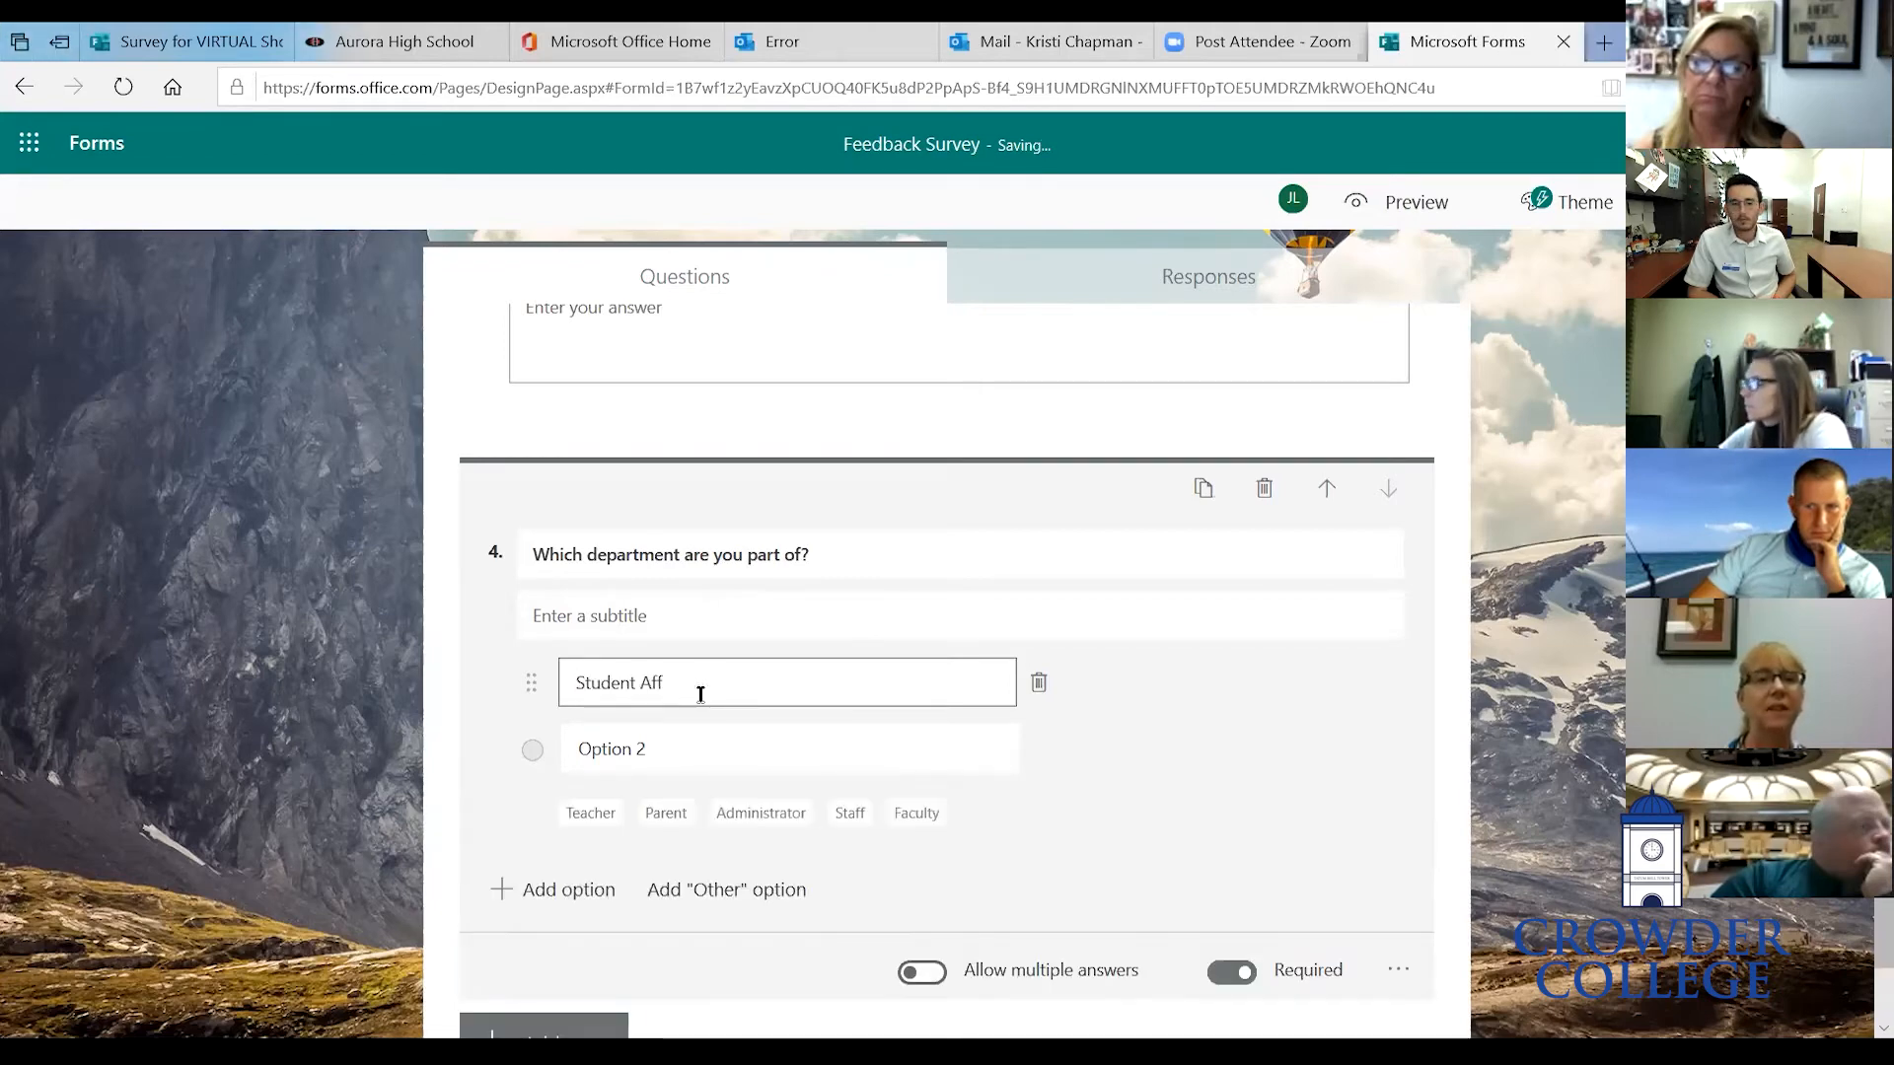
text(airs (Tif))
click(695, 741)
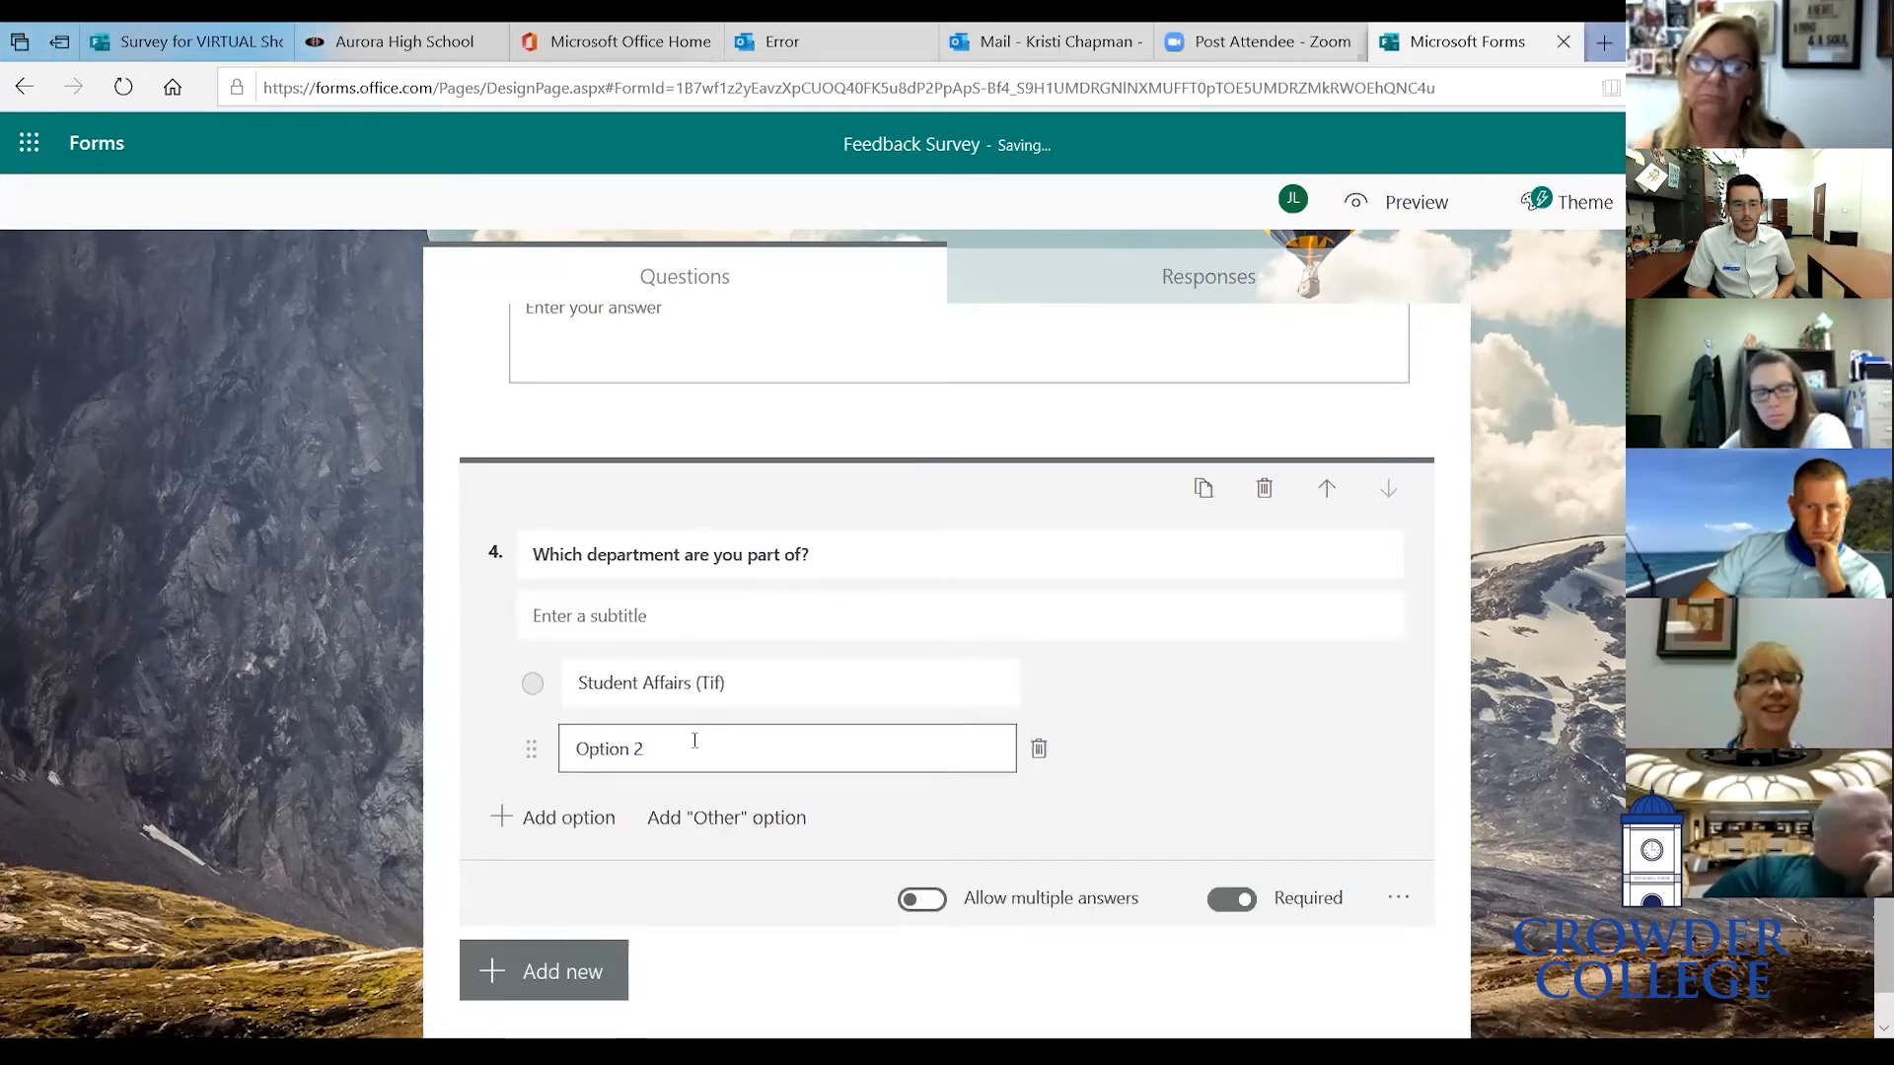
text(Academic Affairs (Adam))
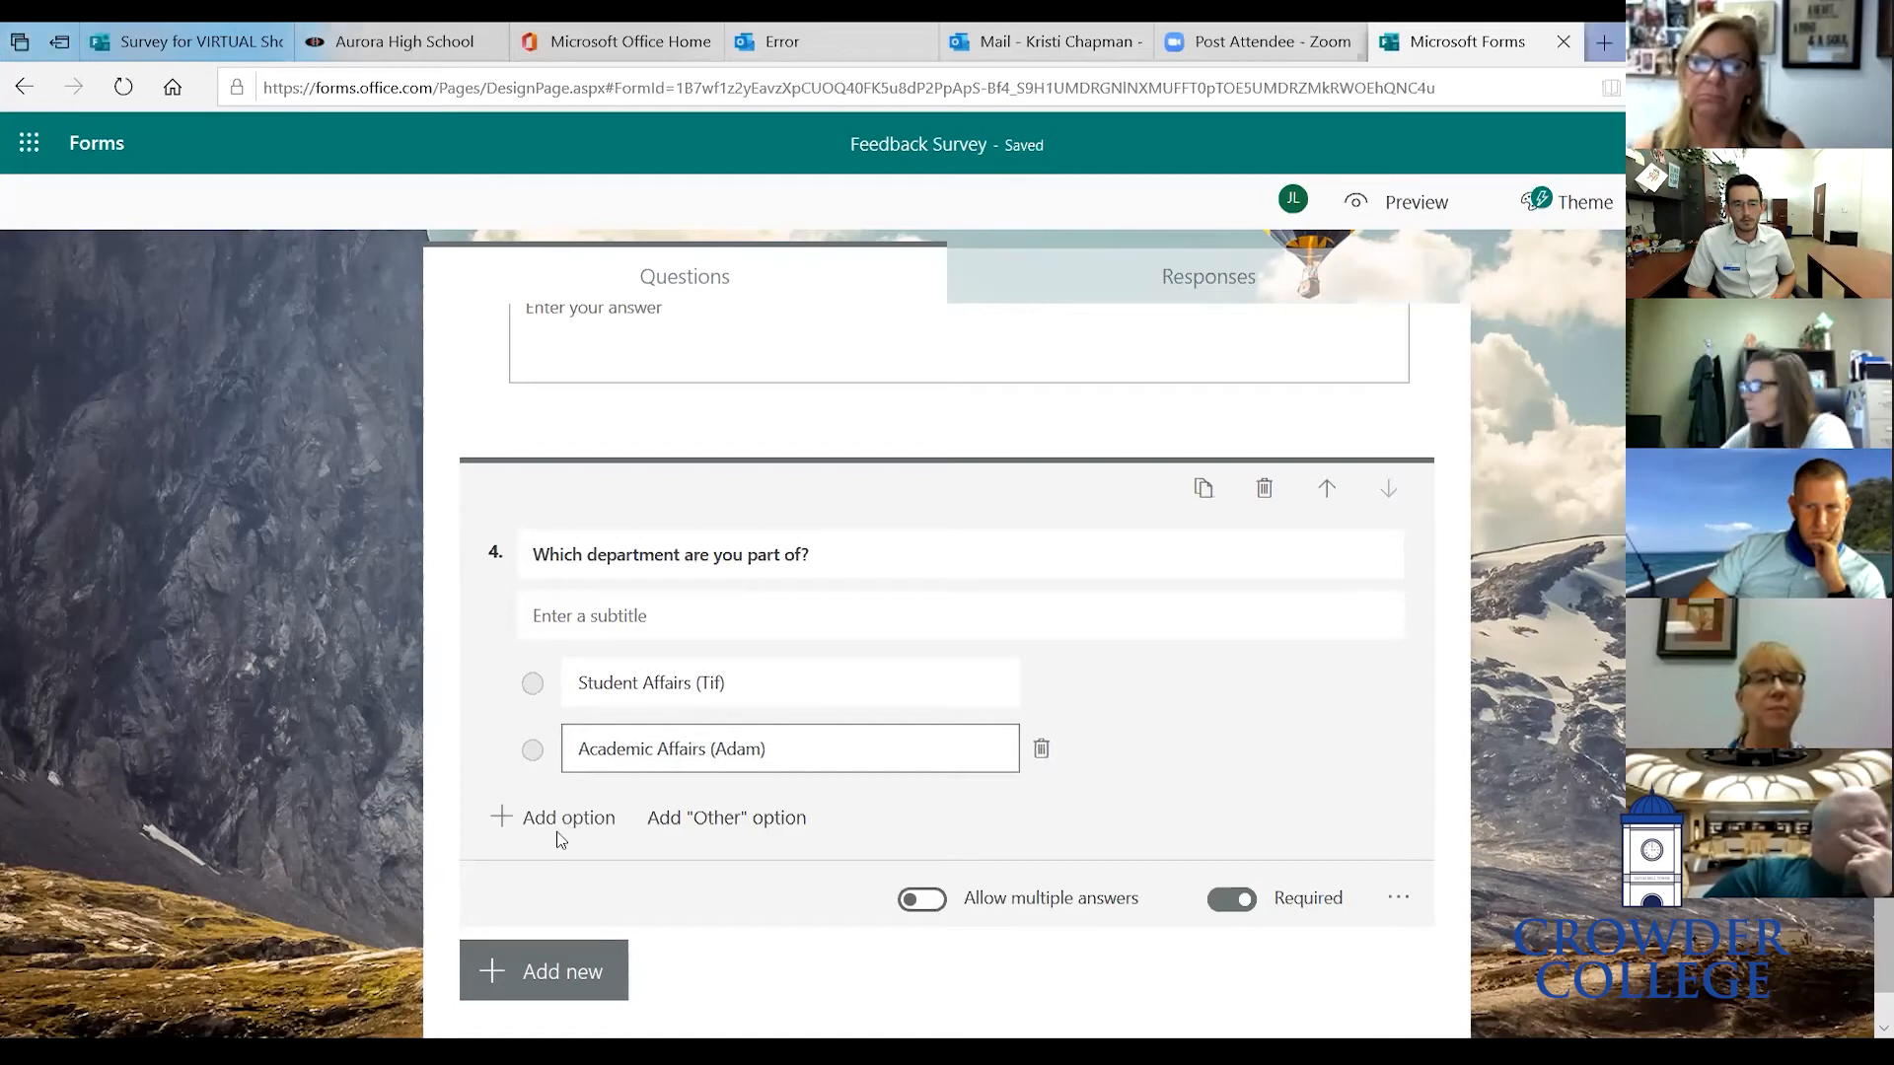
- Add three more options, Info Services, Finance and Other, each followed by a contact's name in parentheses
click(554, 819)
text(In)
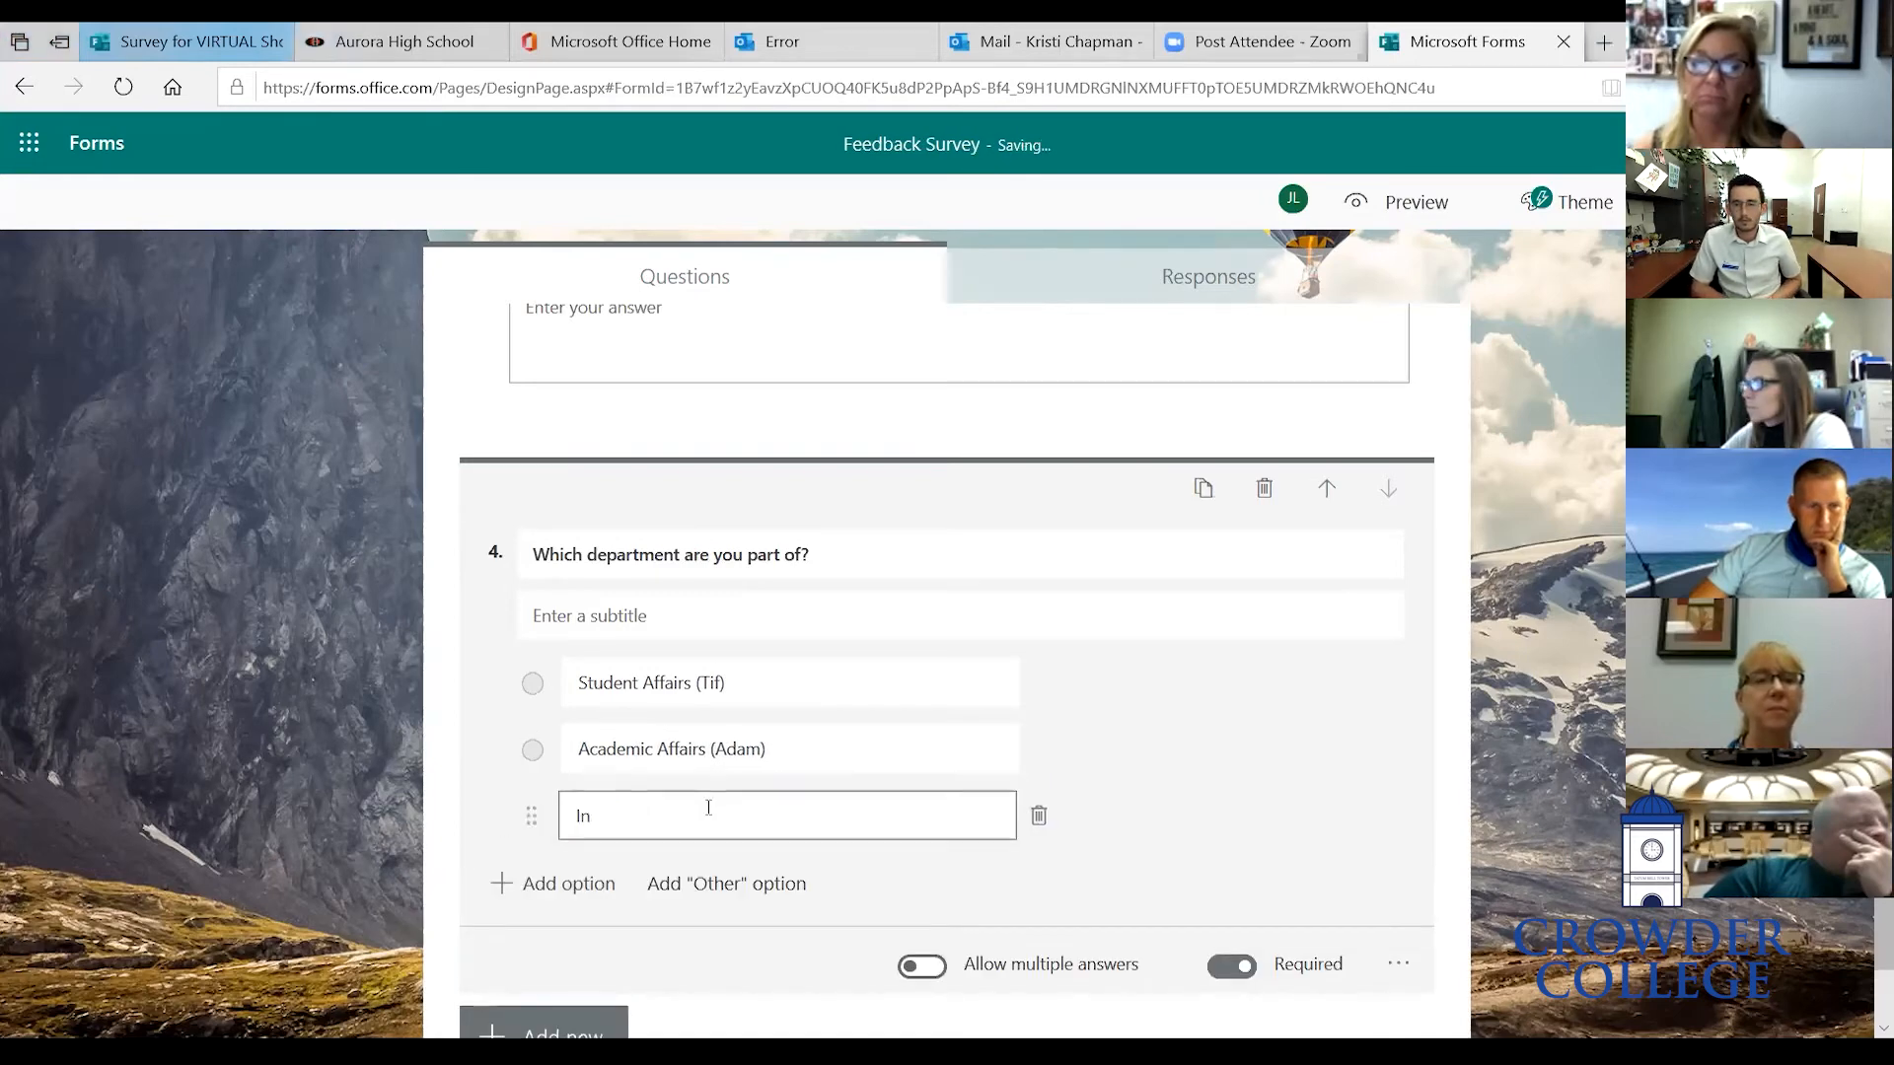
text(fo Services (AL))
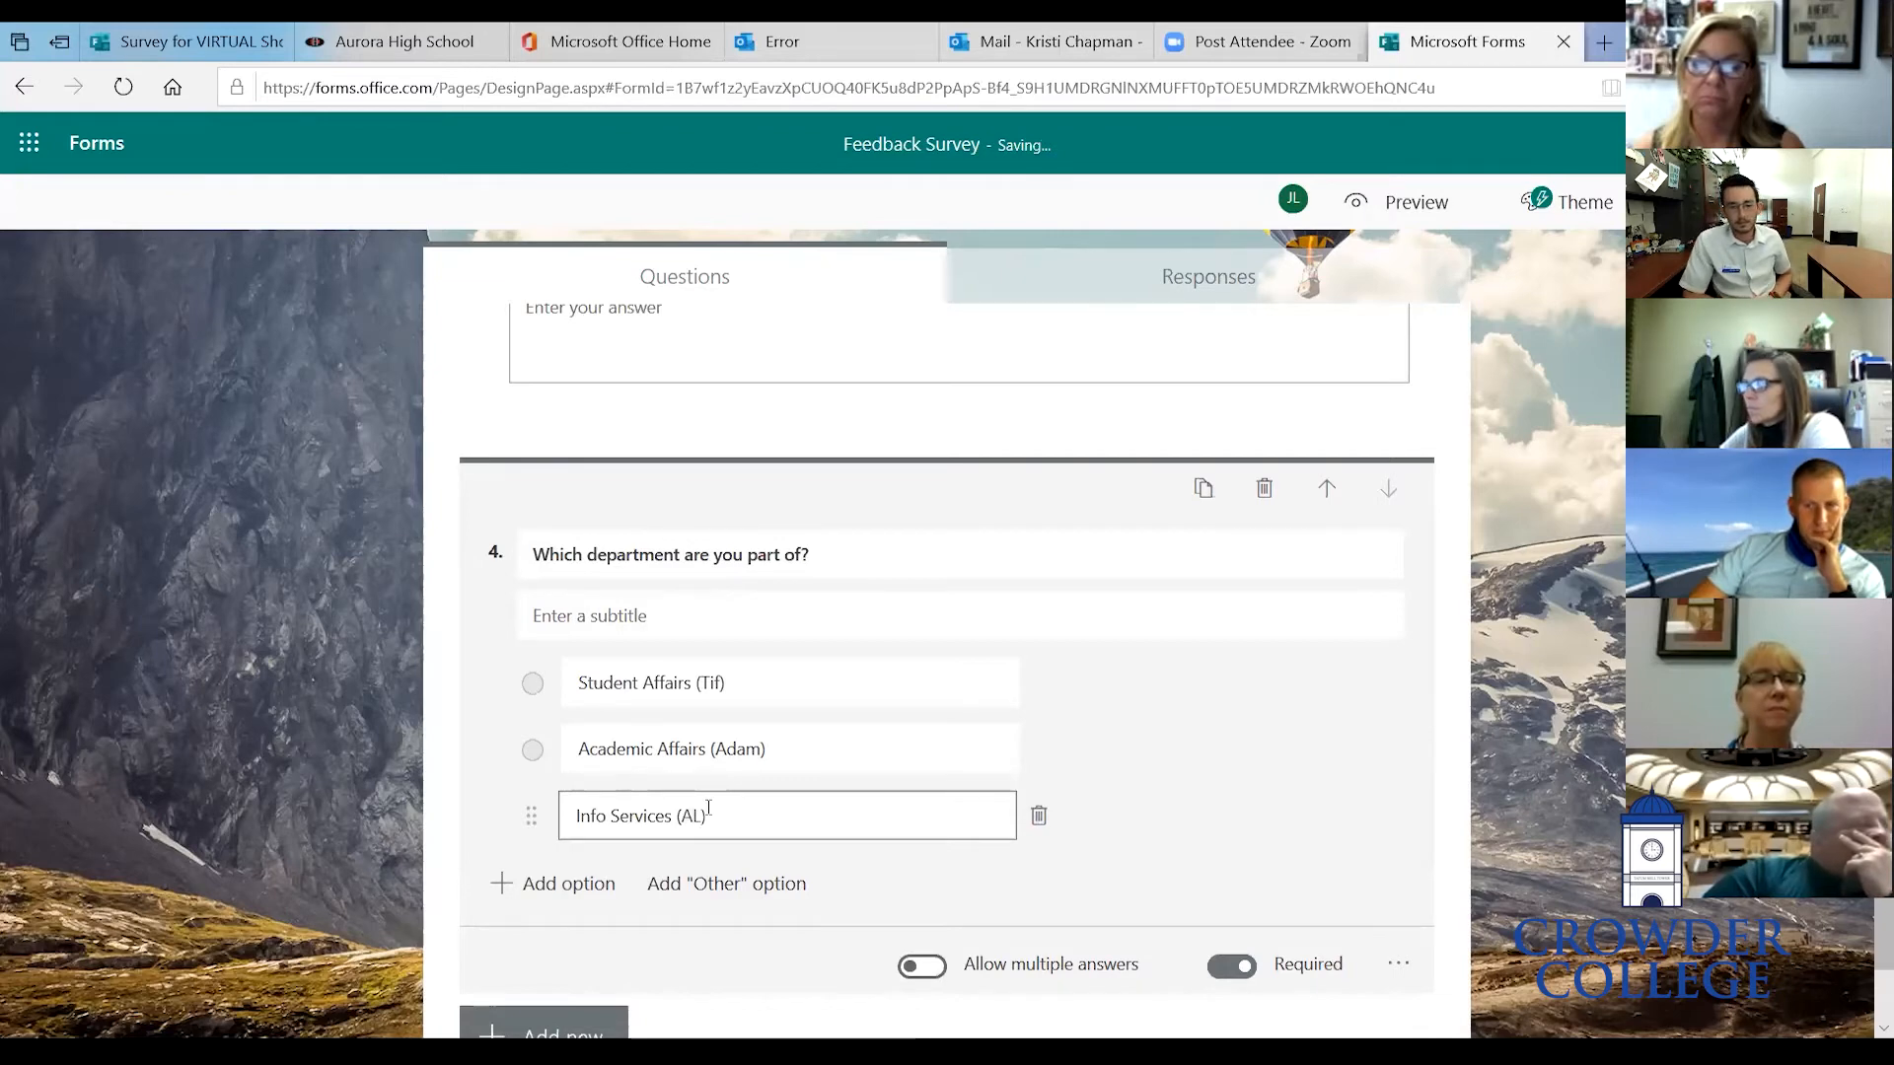
click(550, 884)
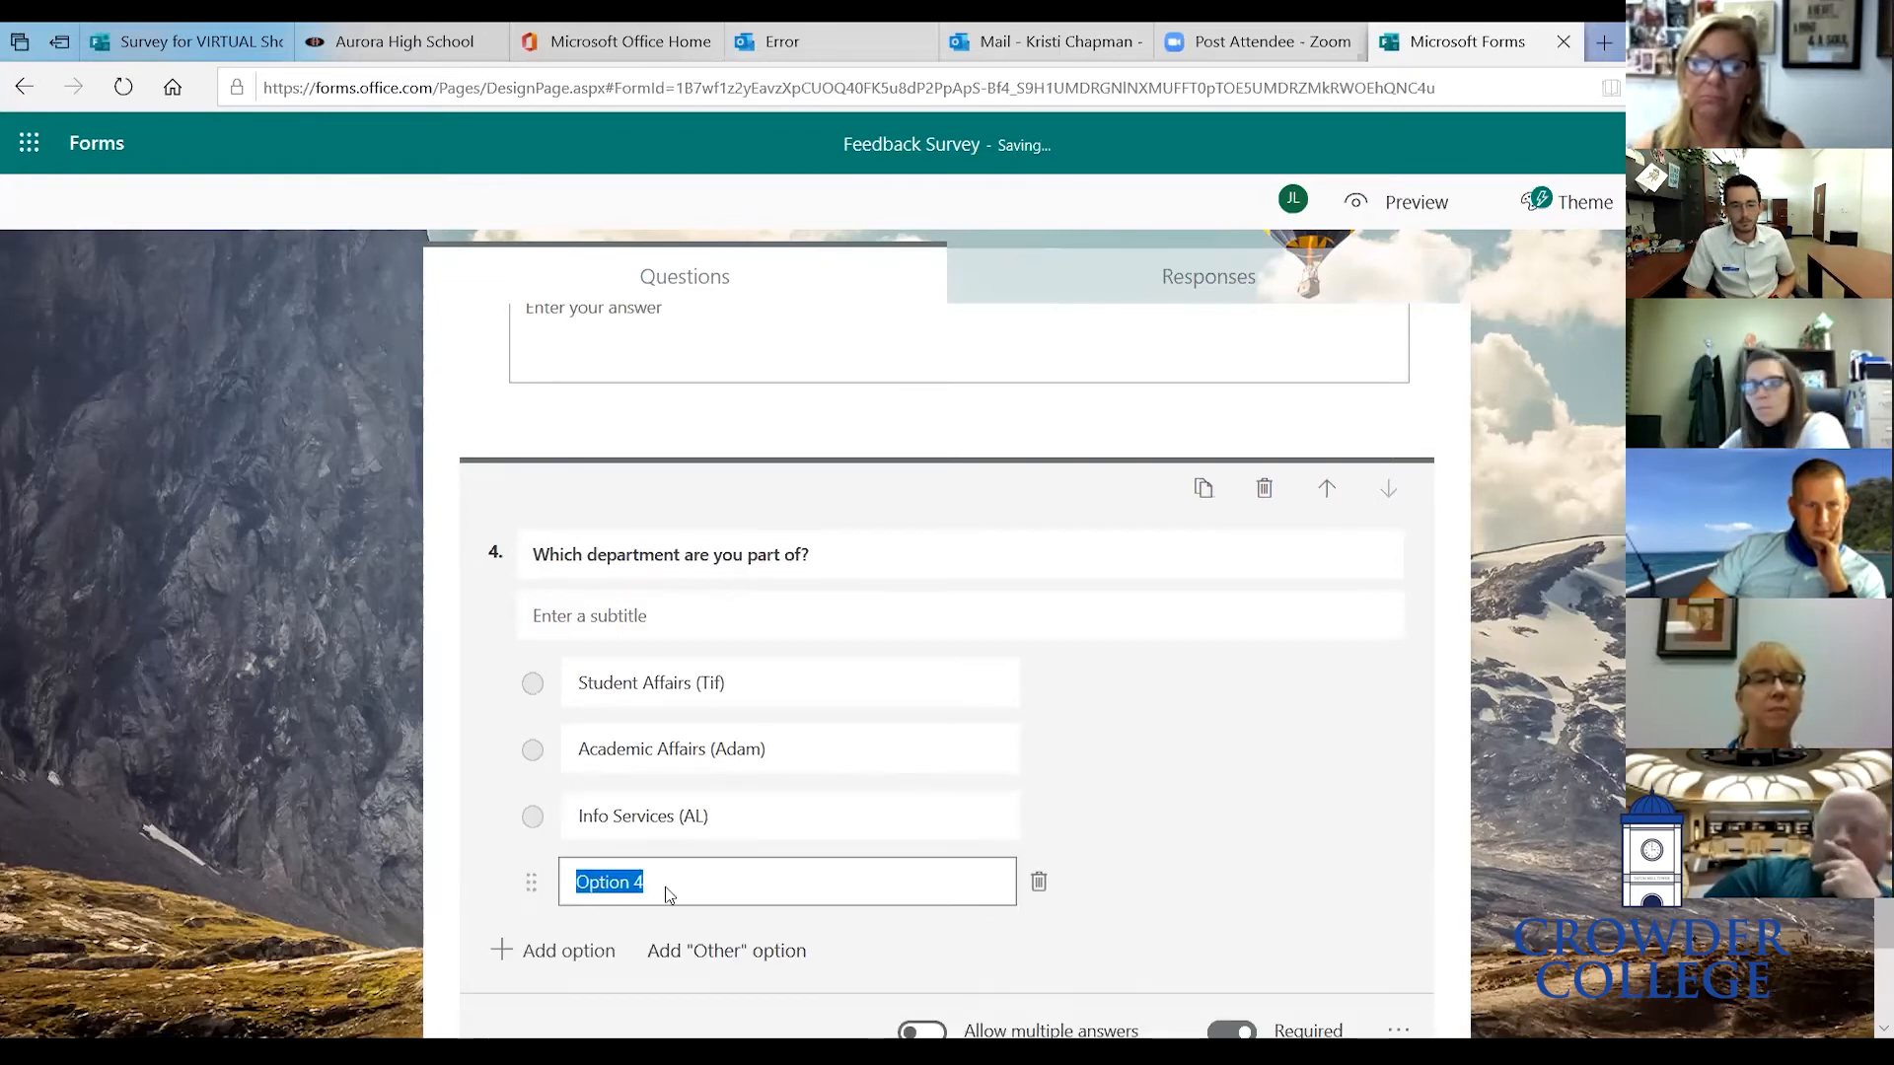
text(Finance)
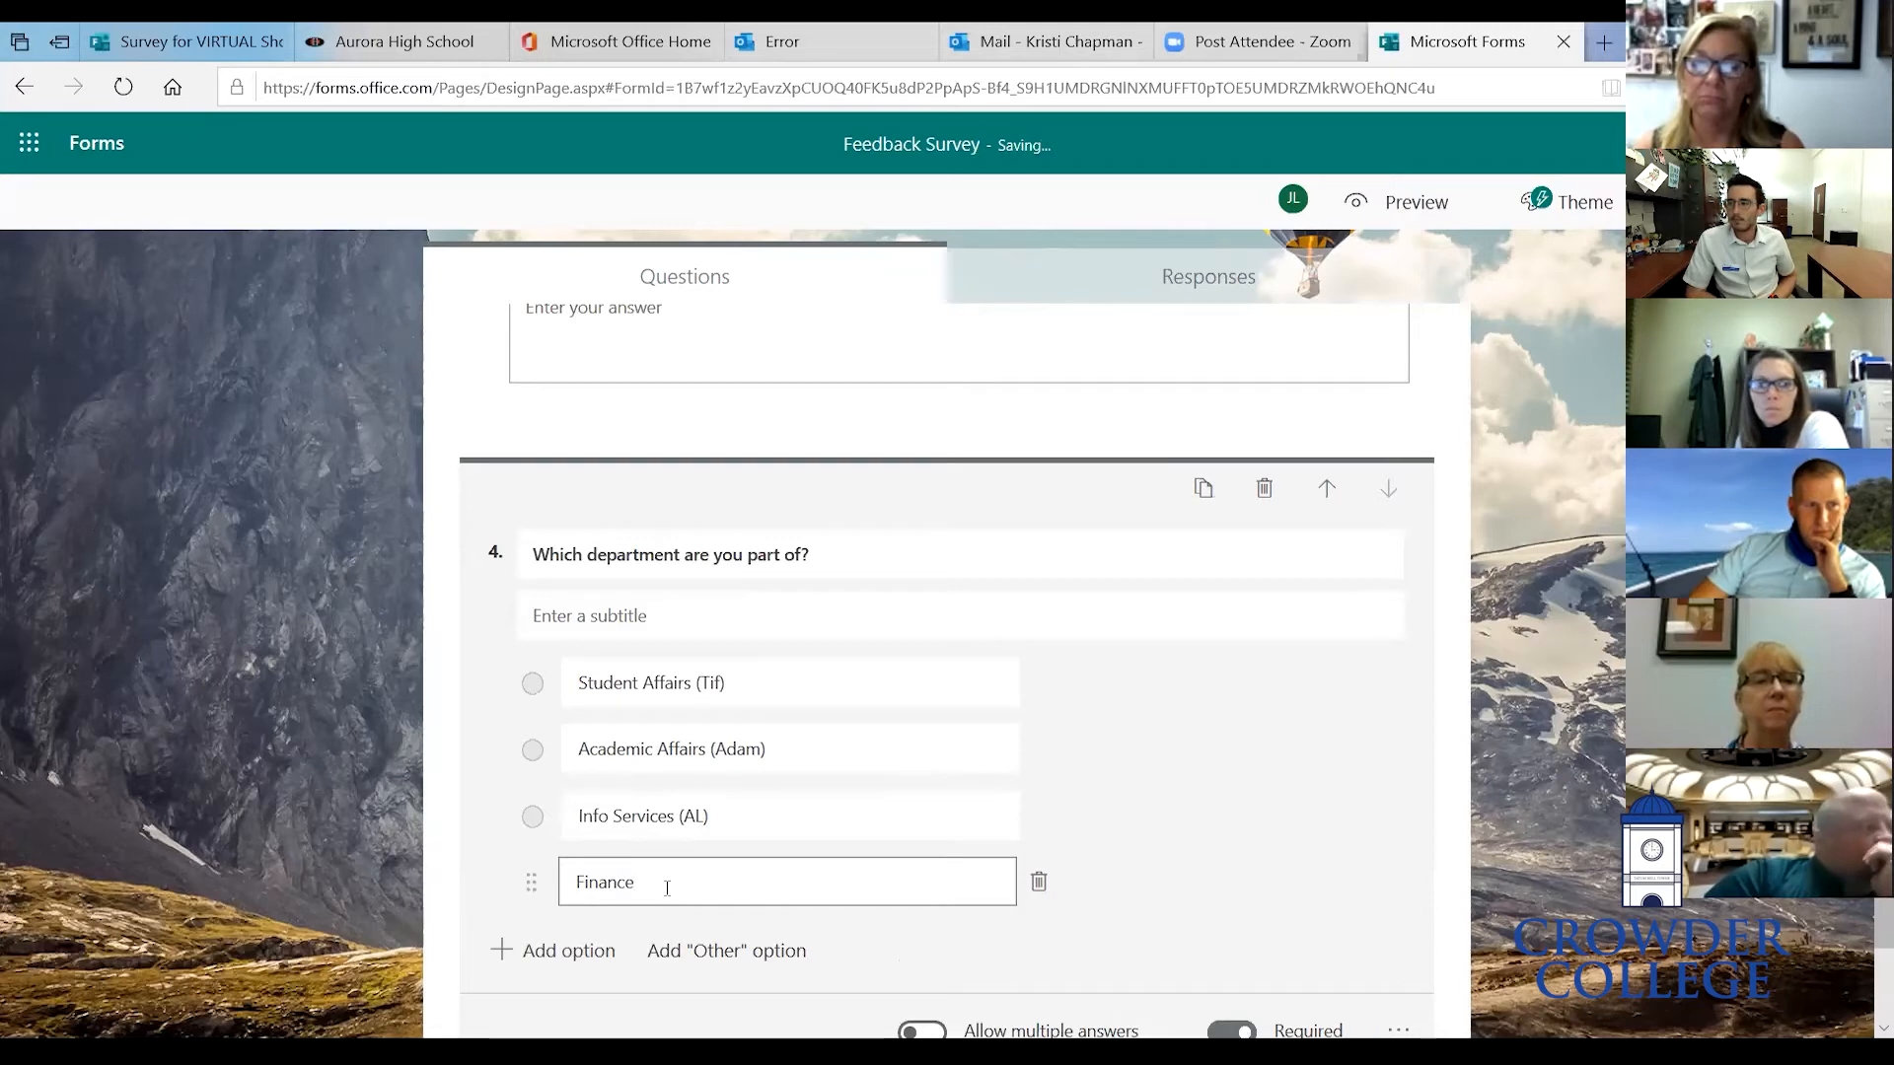
text( (Any))
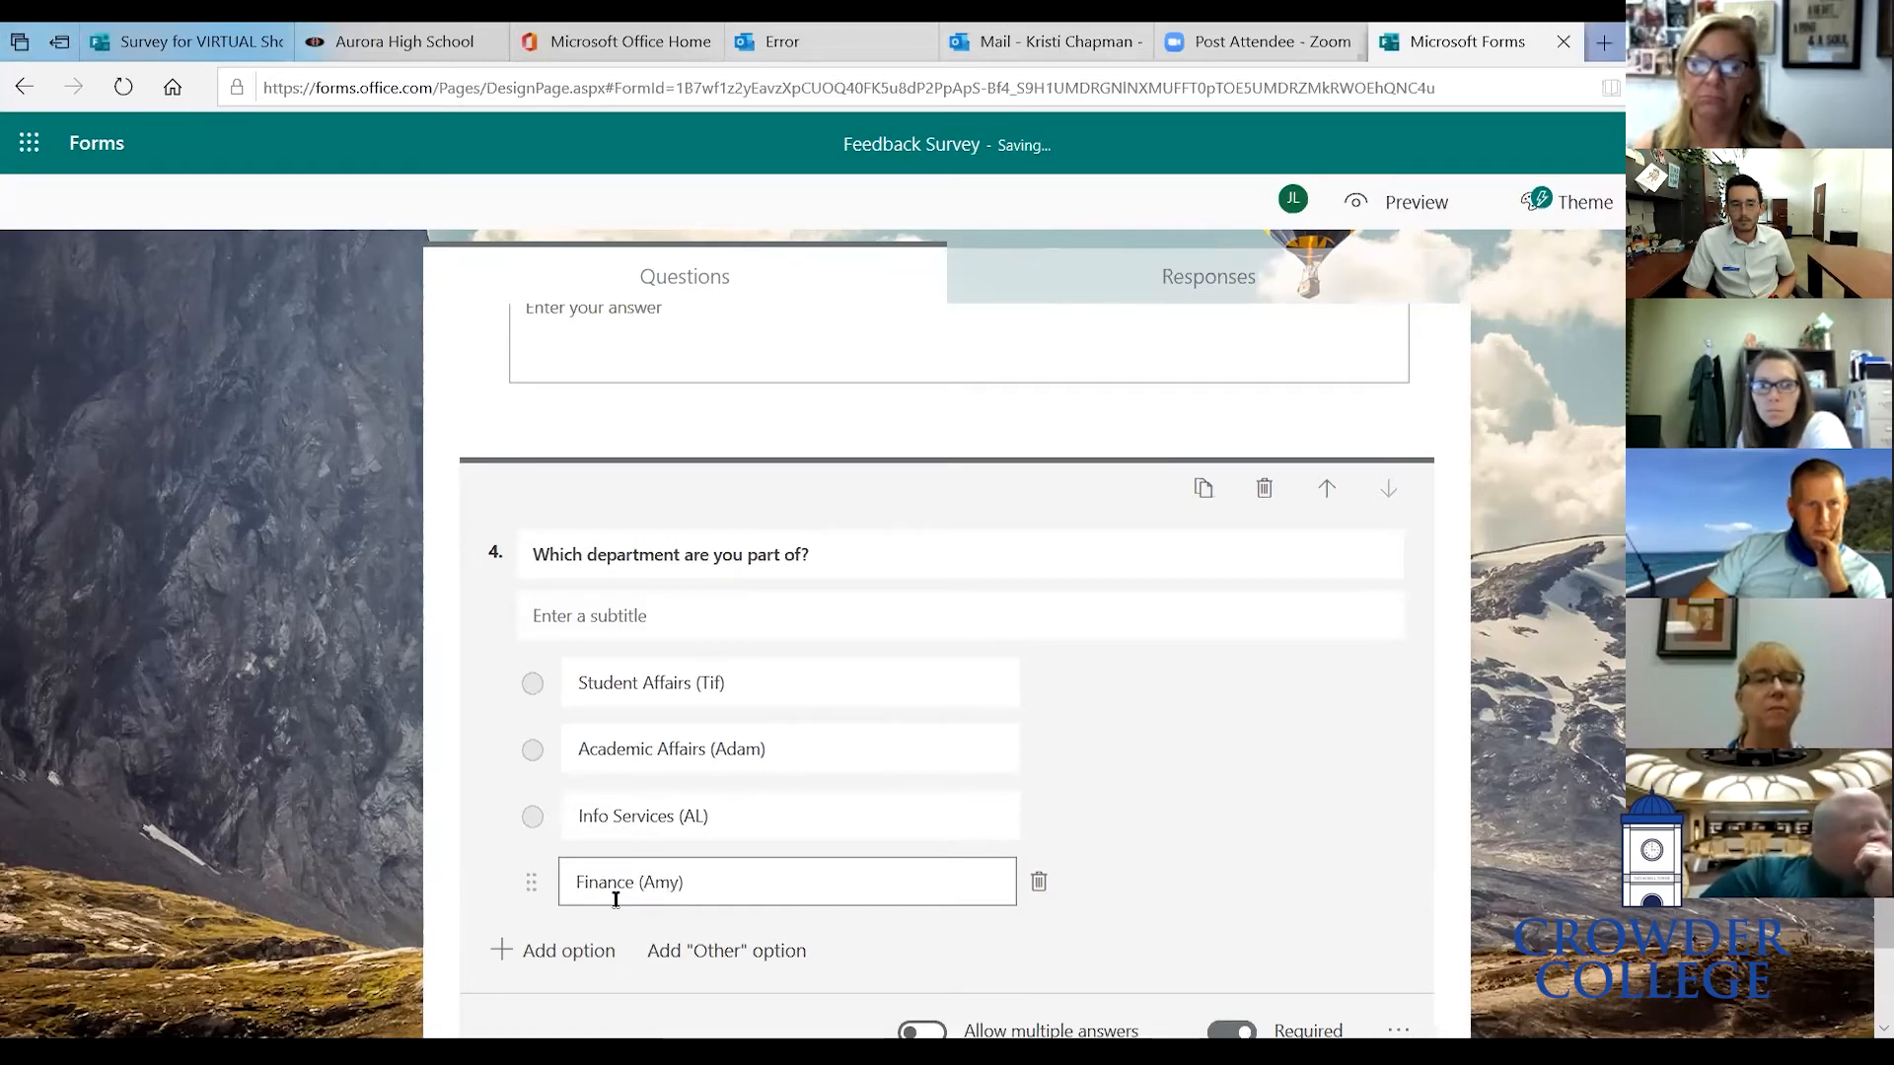
click(552, 951)
text(Ptjher)
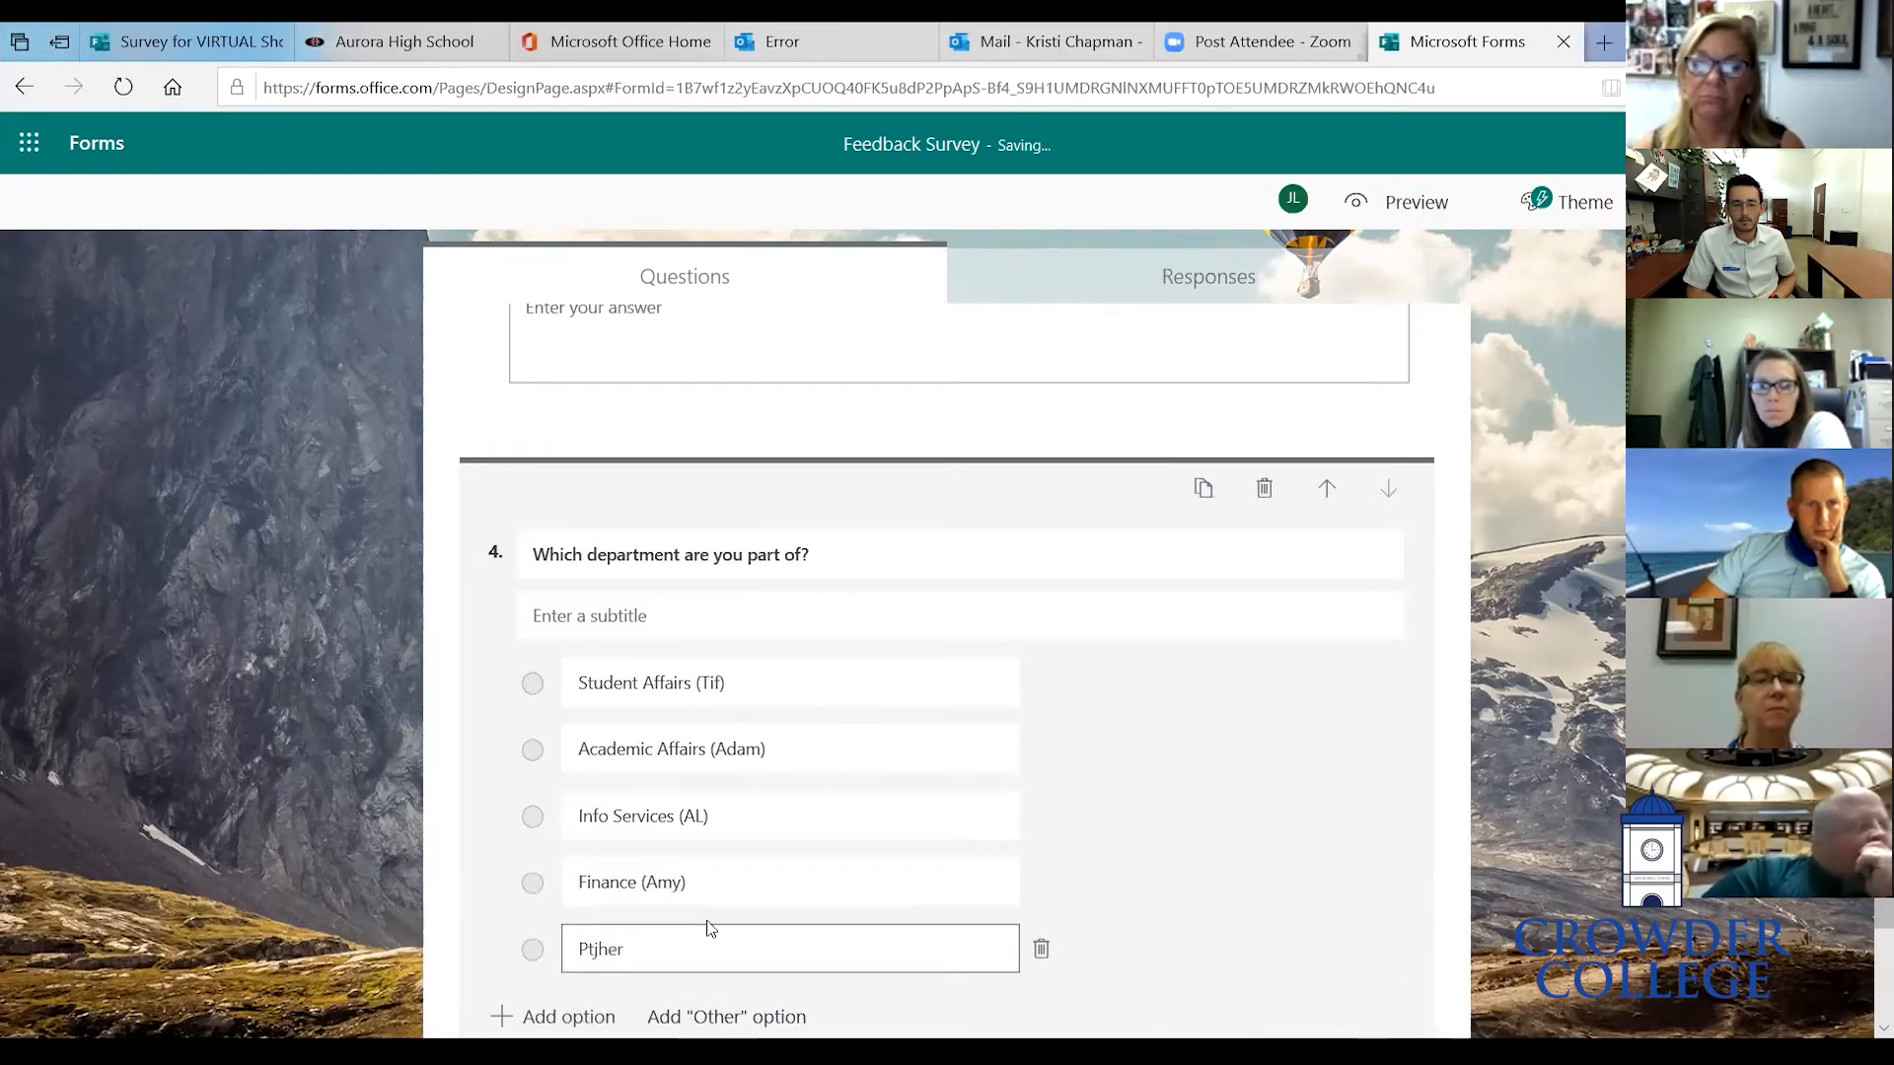
key(BackSpace)
key(BackSpace)
key(BackSpace)
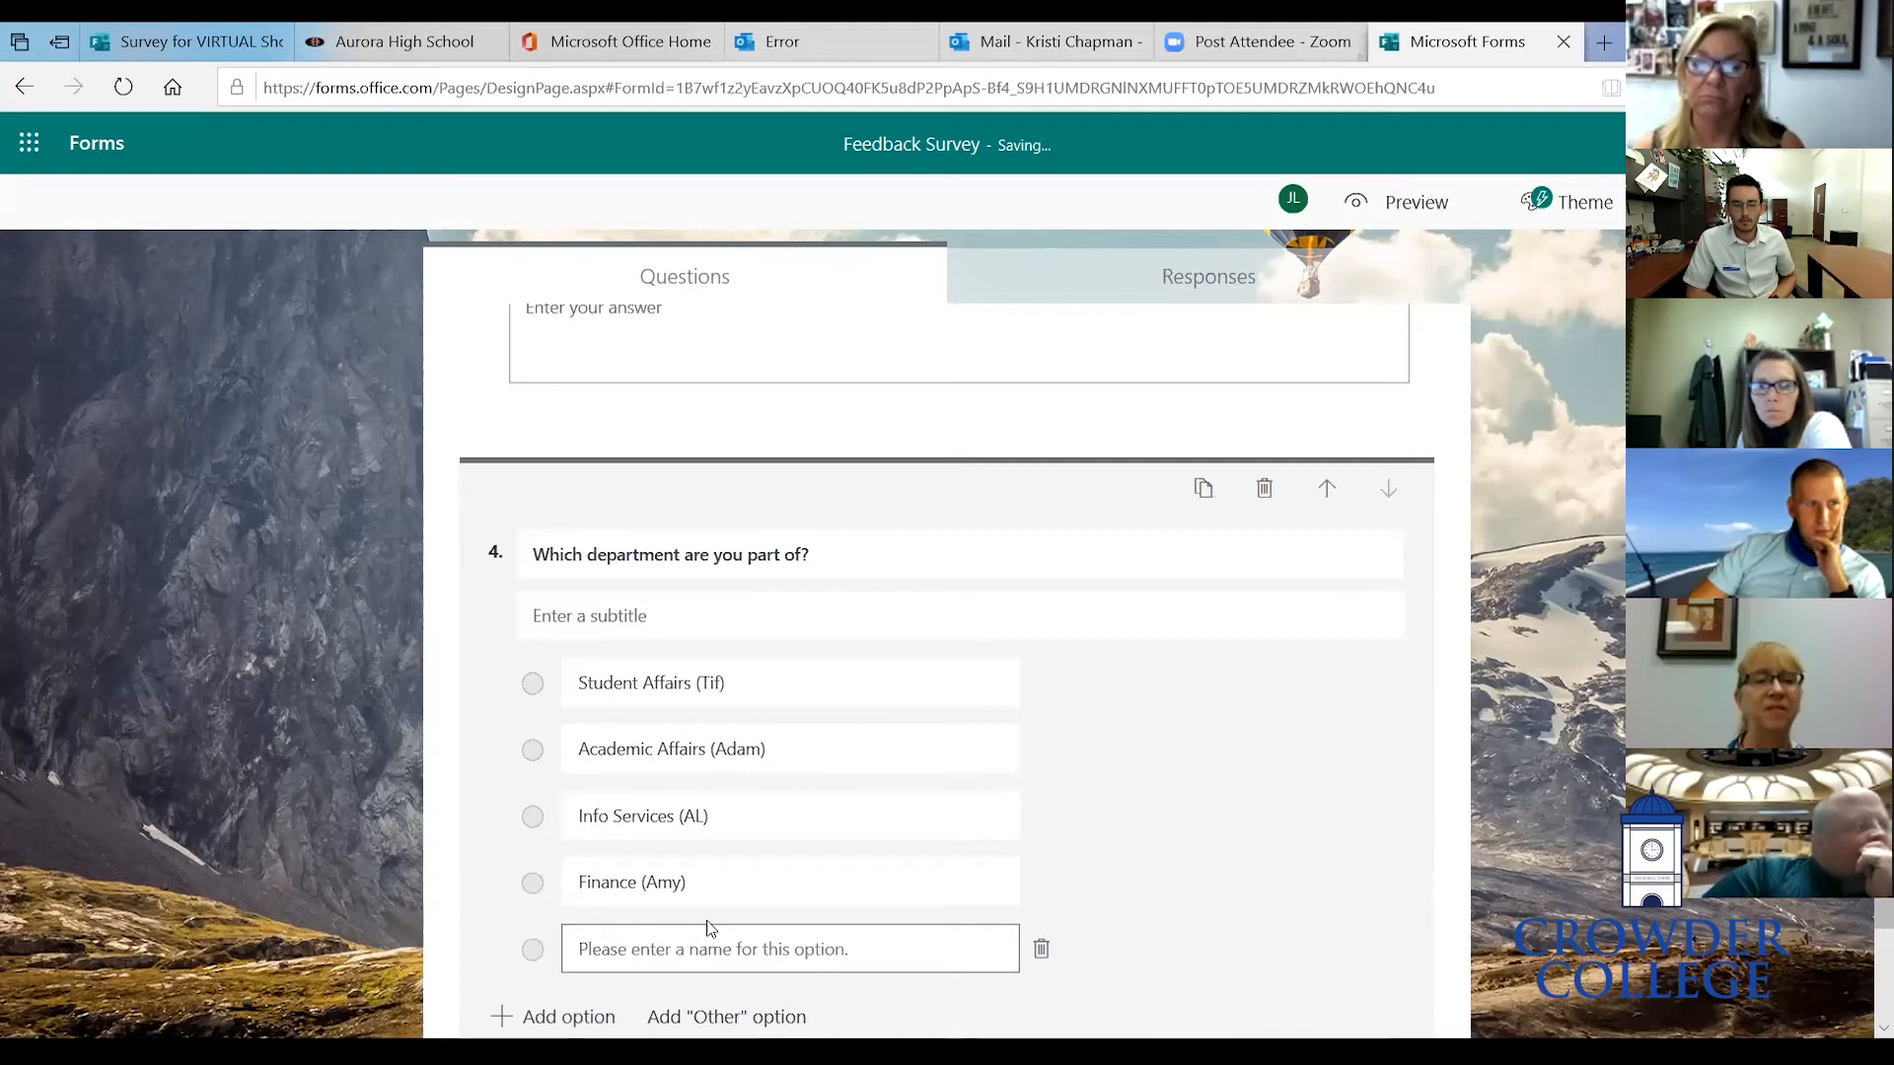
text(O)
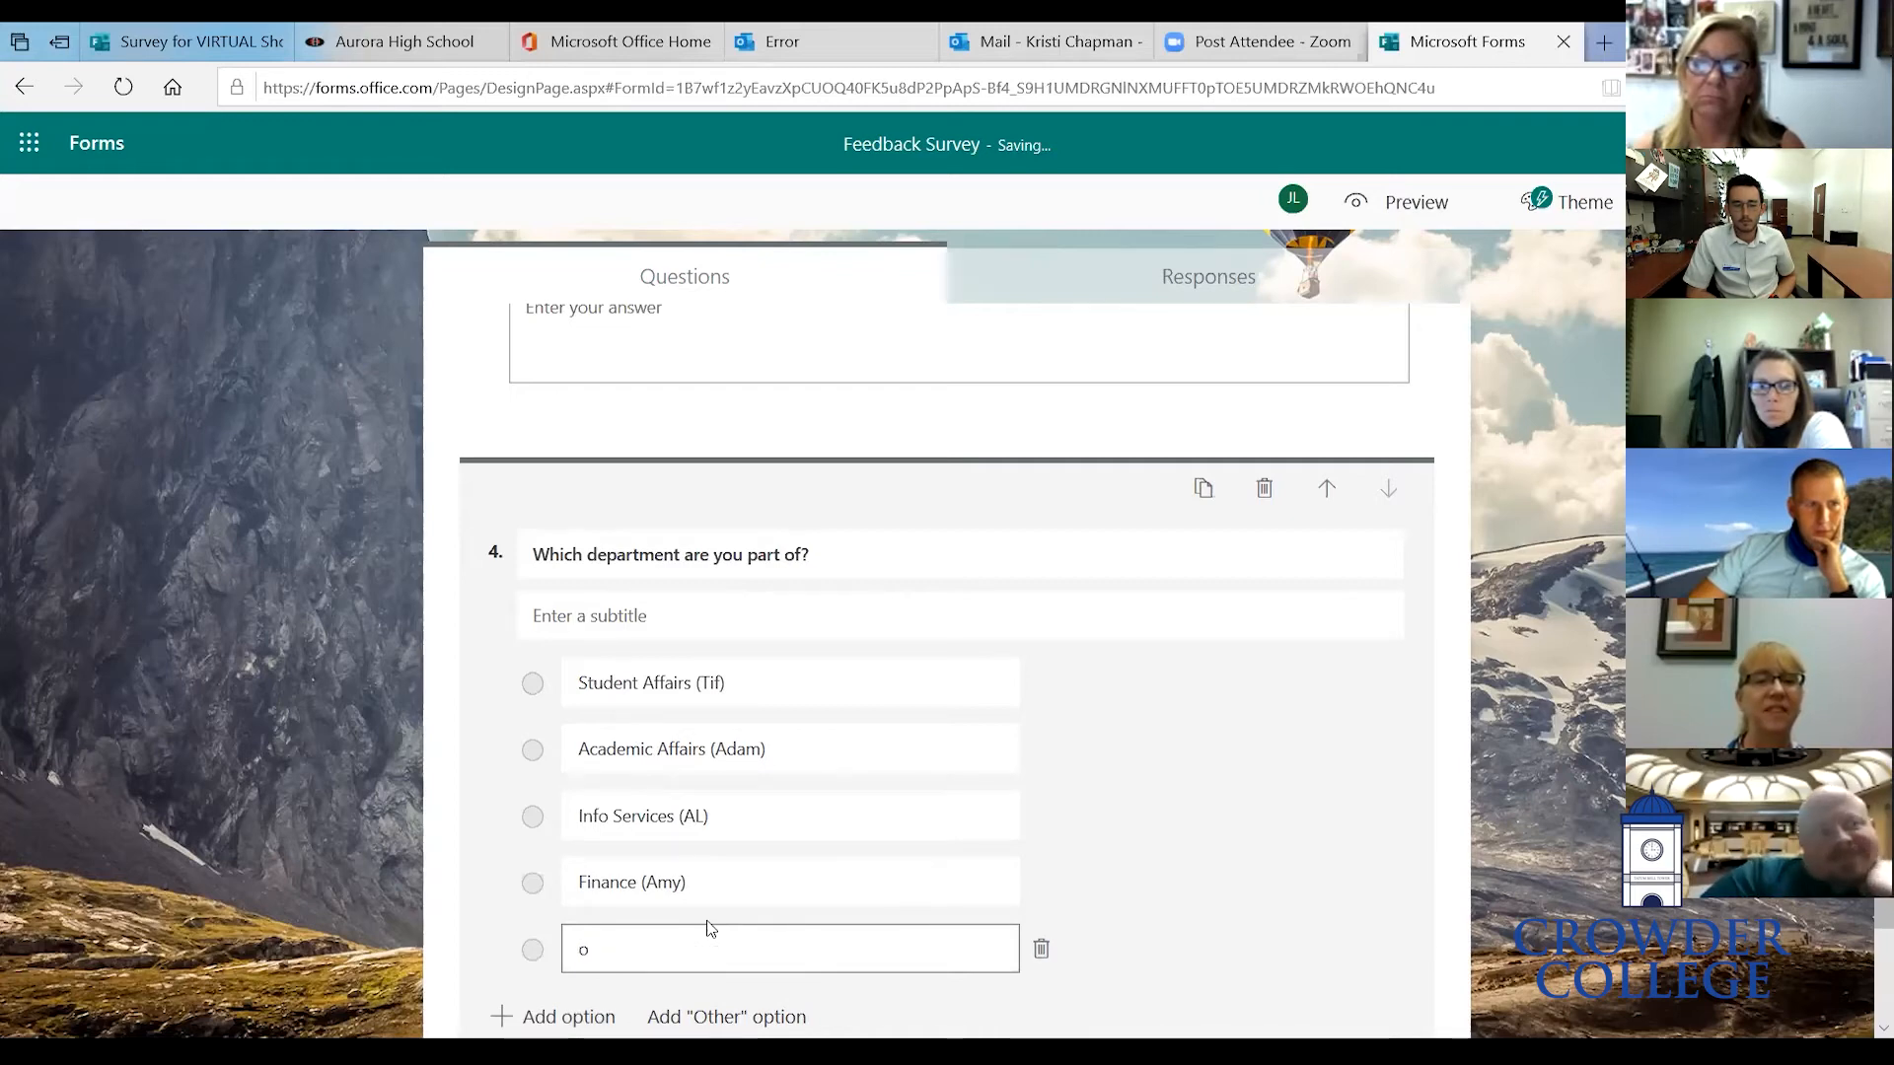
text(ther (Glen))
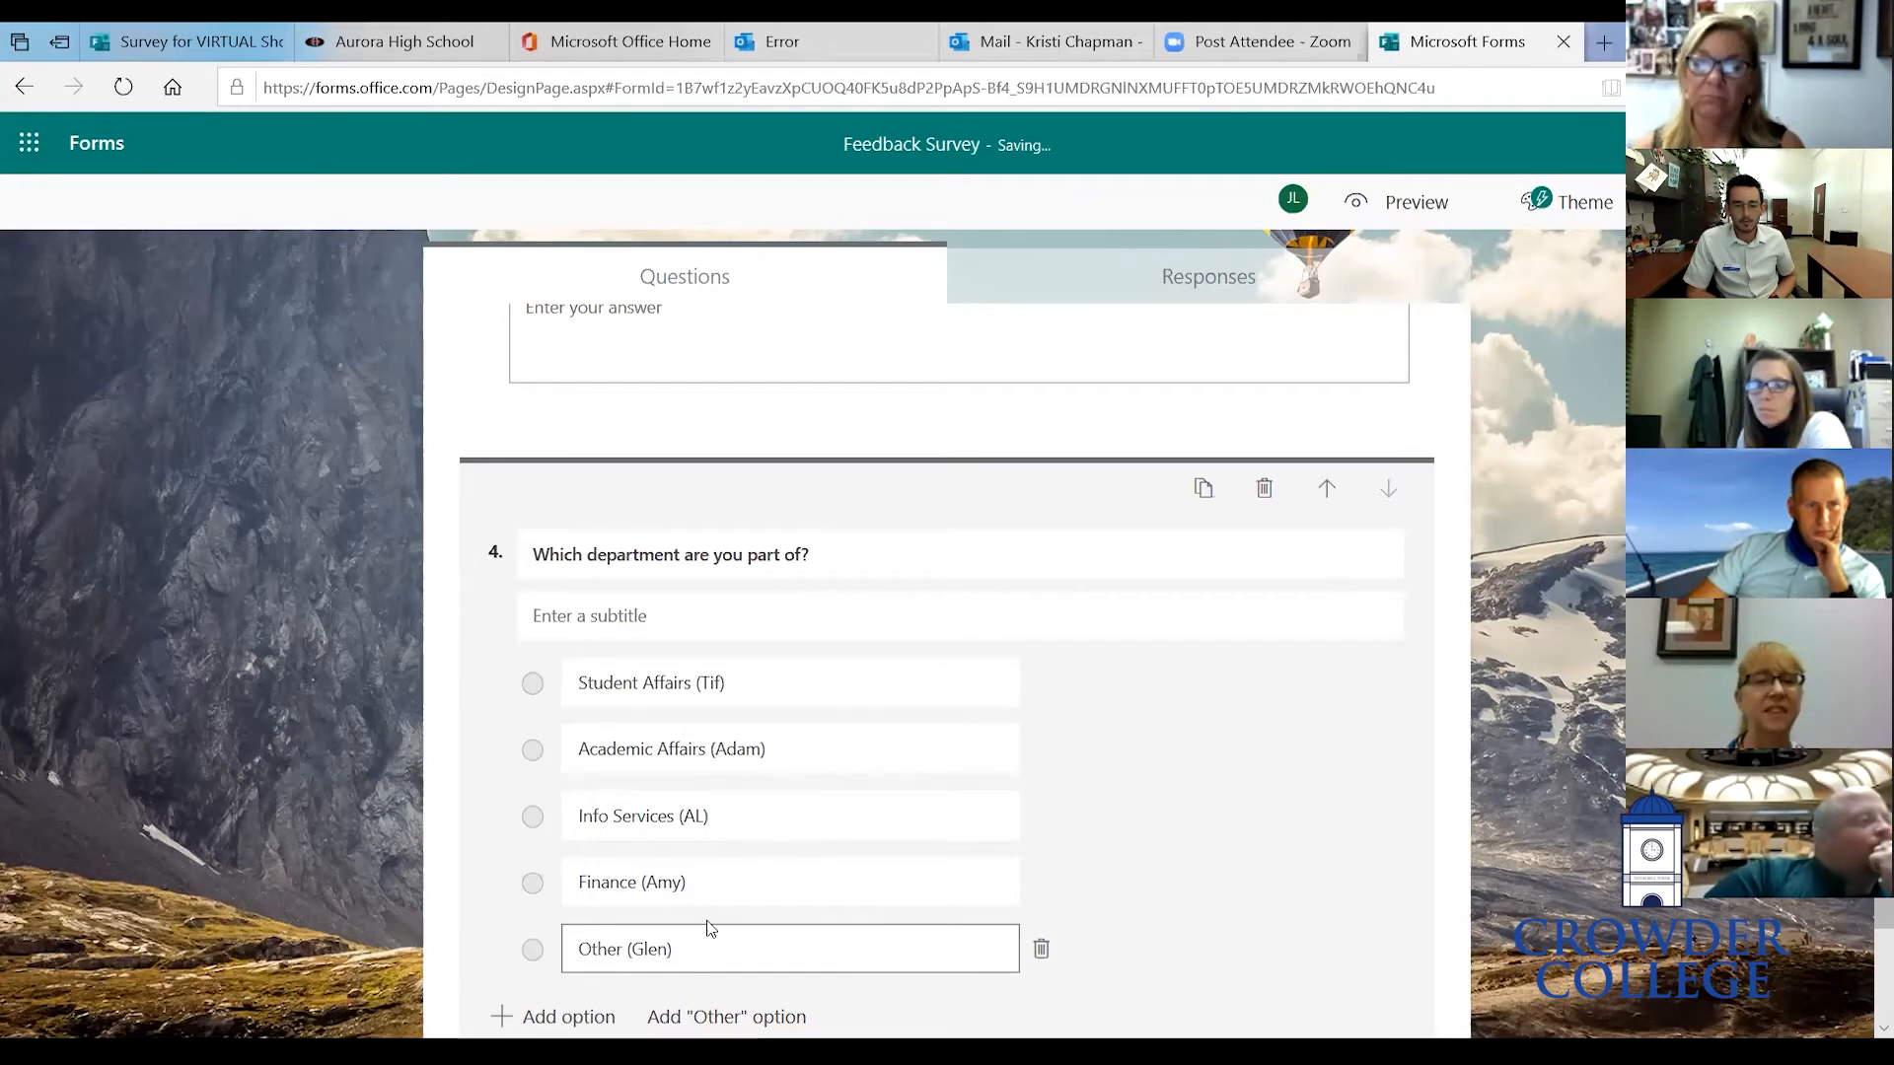
scroll(706, 927, down, 3)
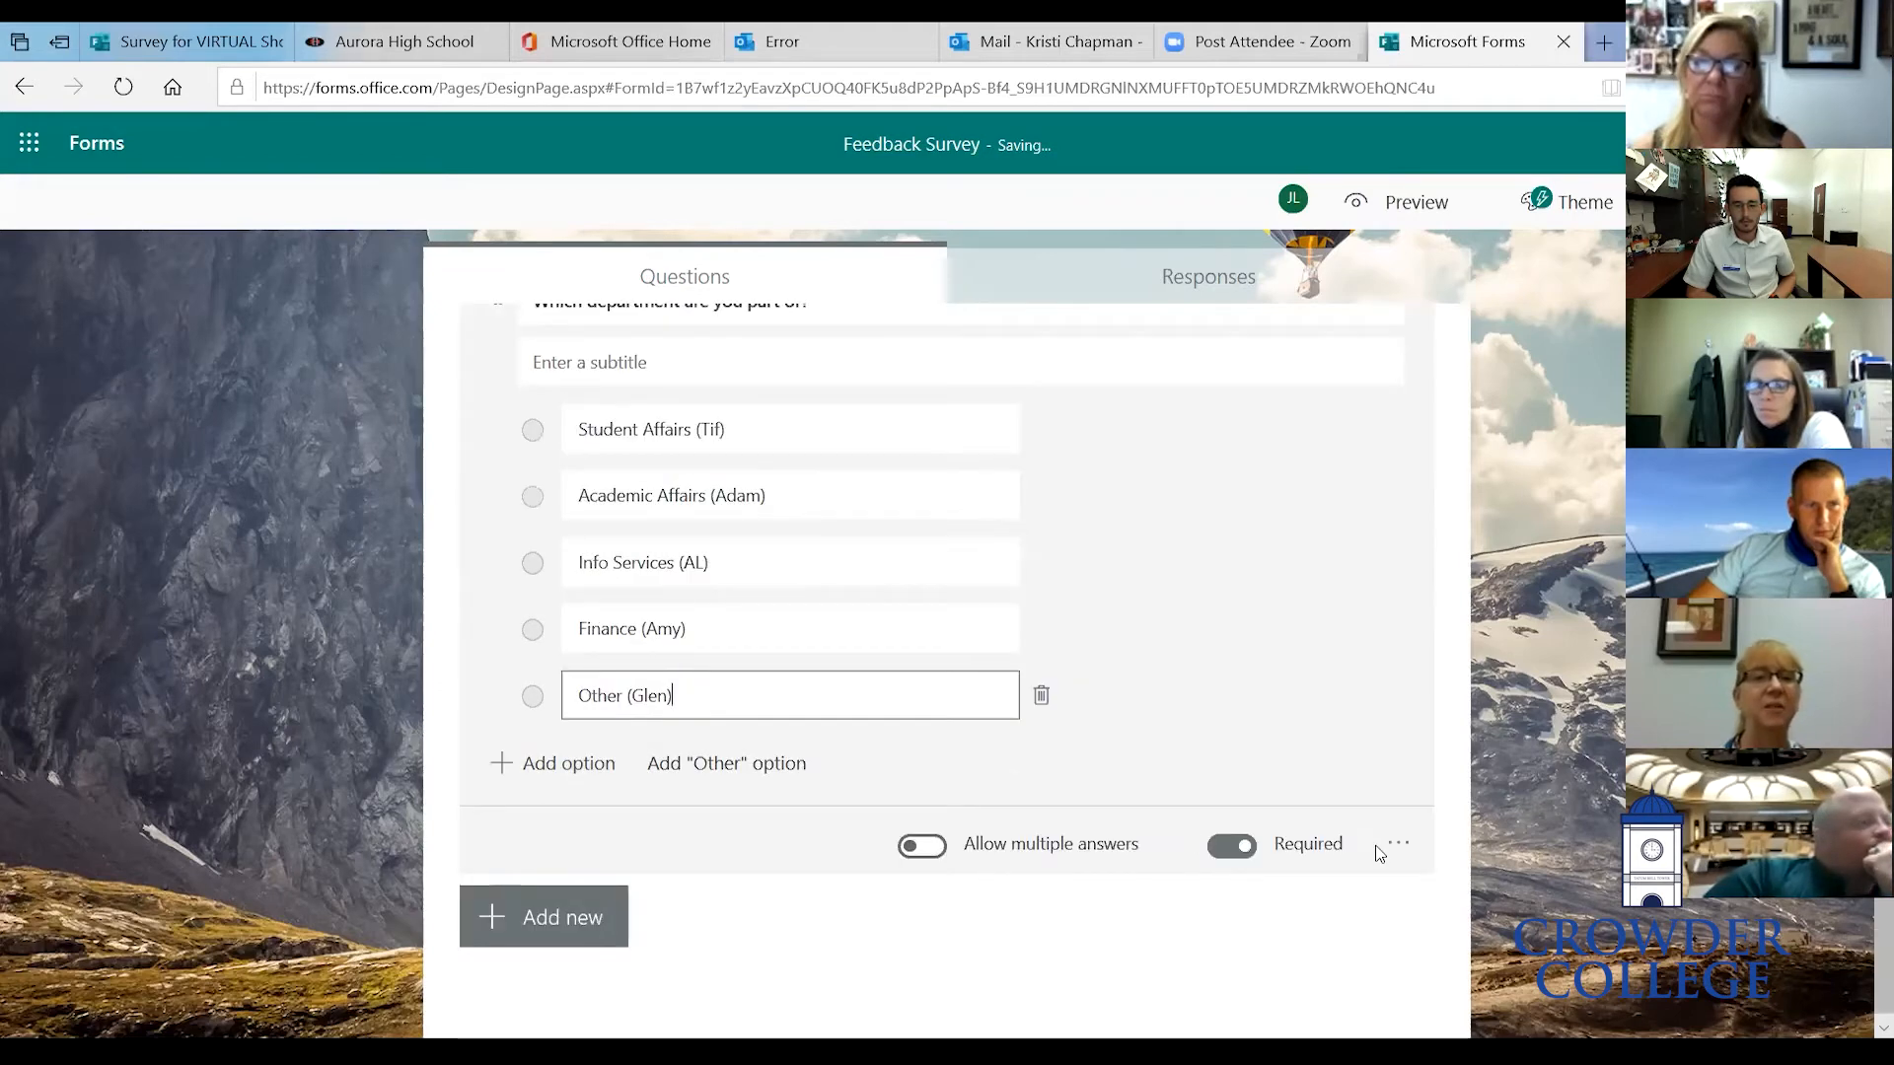
click(1400, 845)
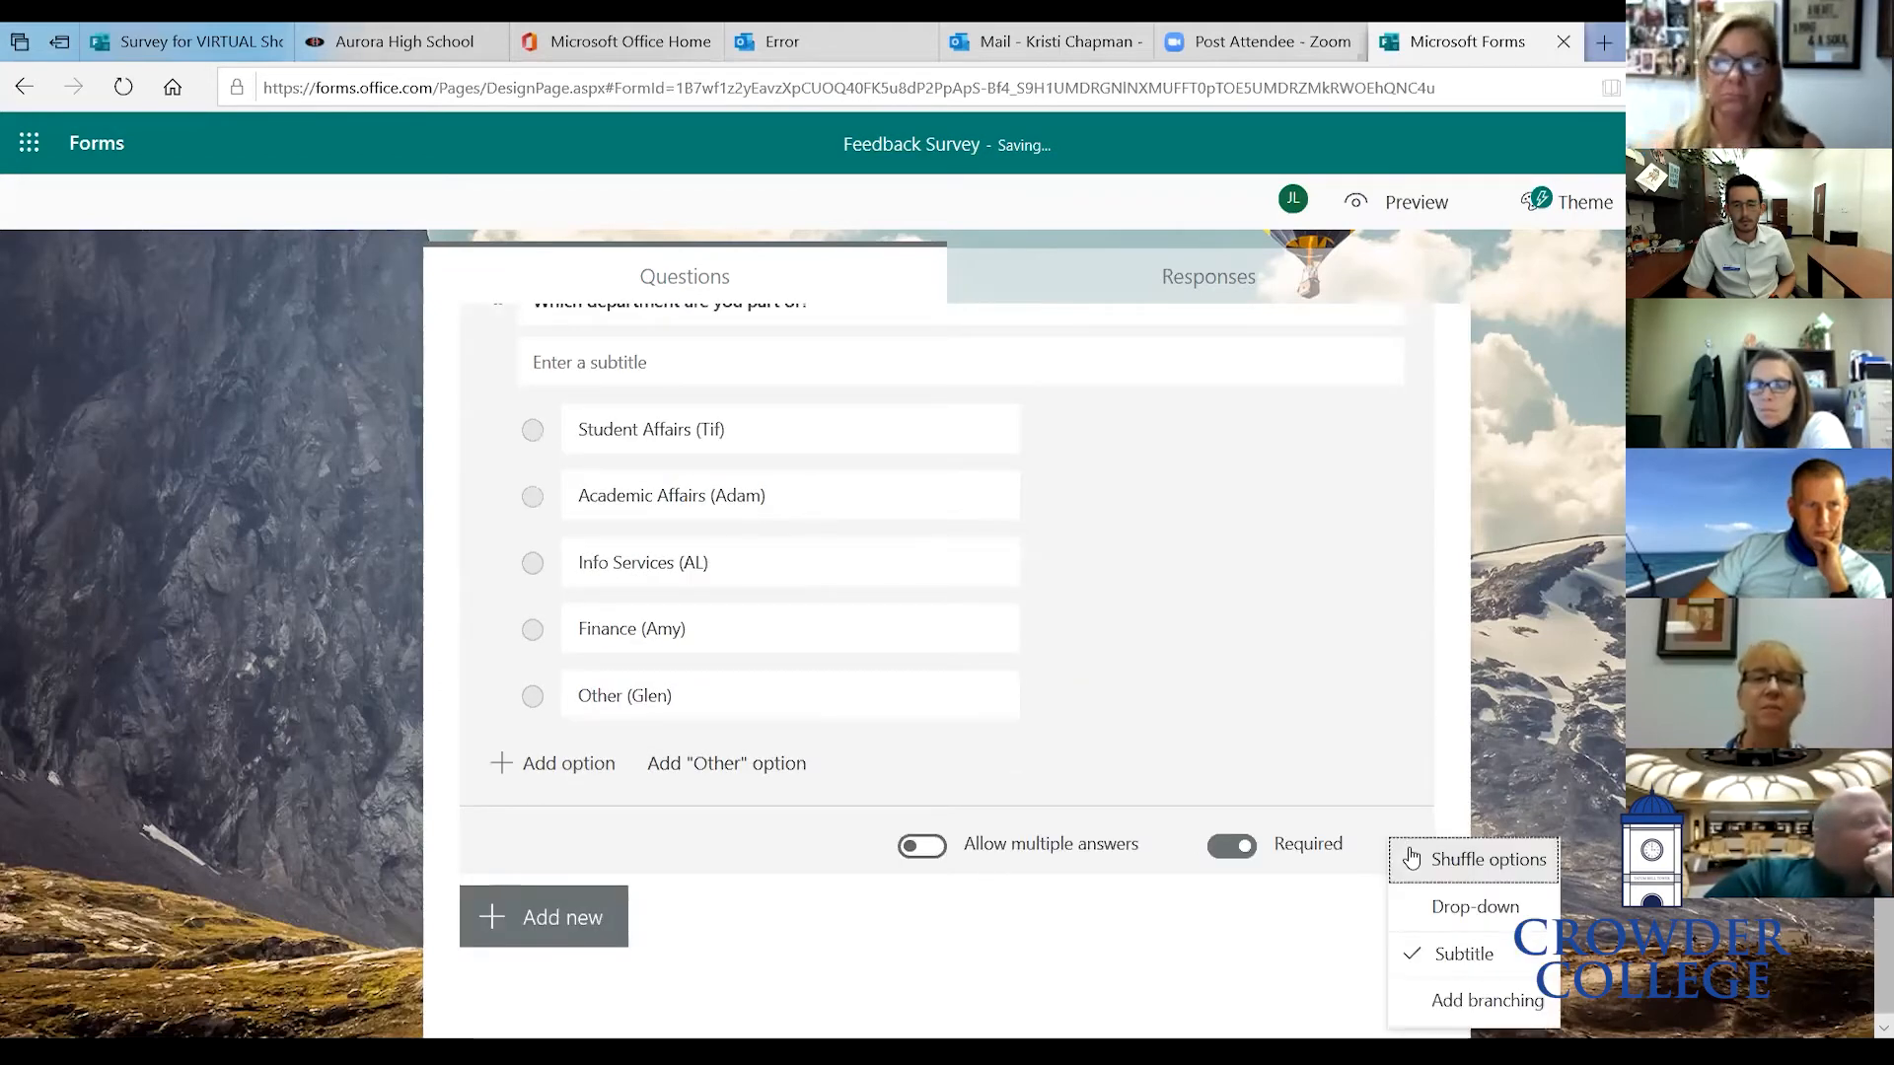
scroll(1412, 858, up, 1)
click(1277, 542)
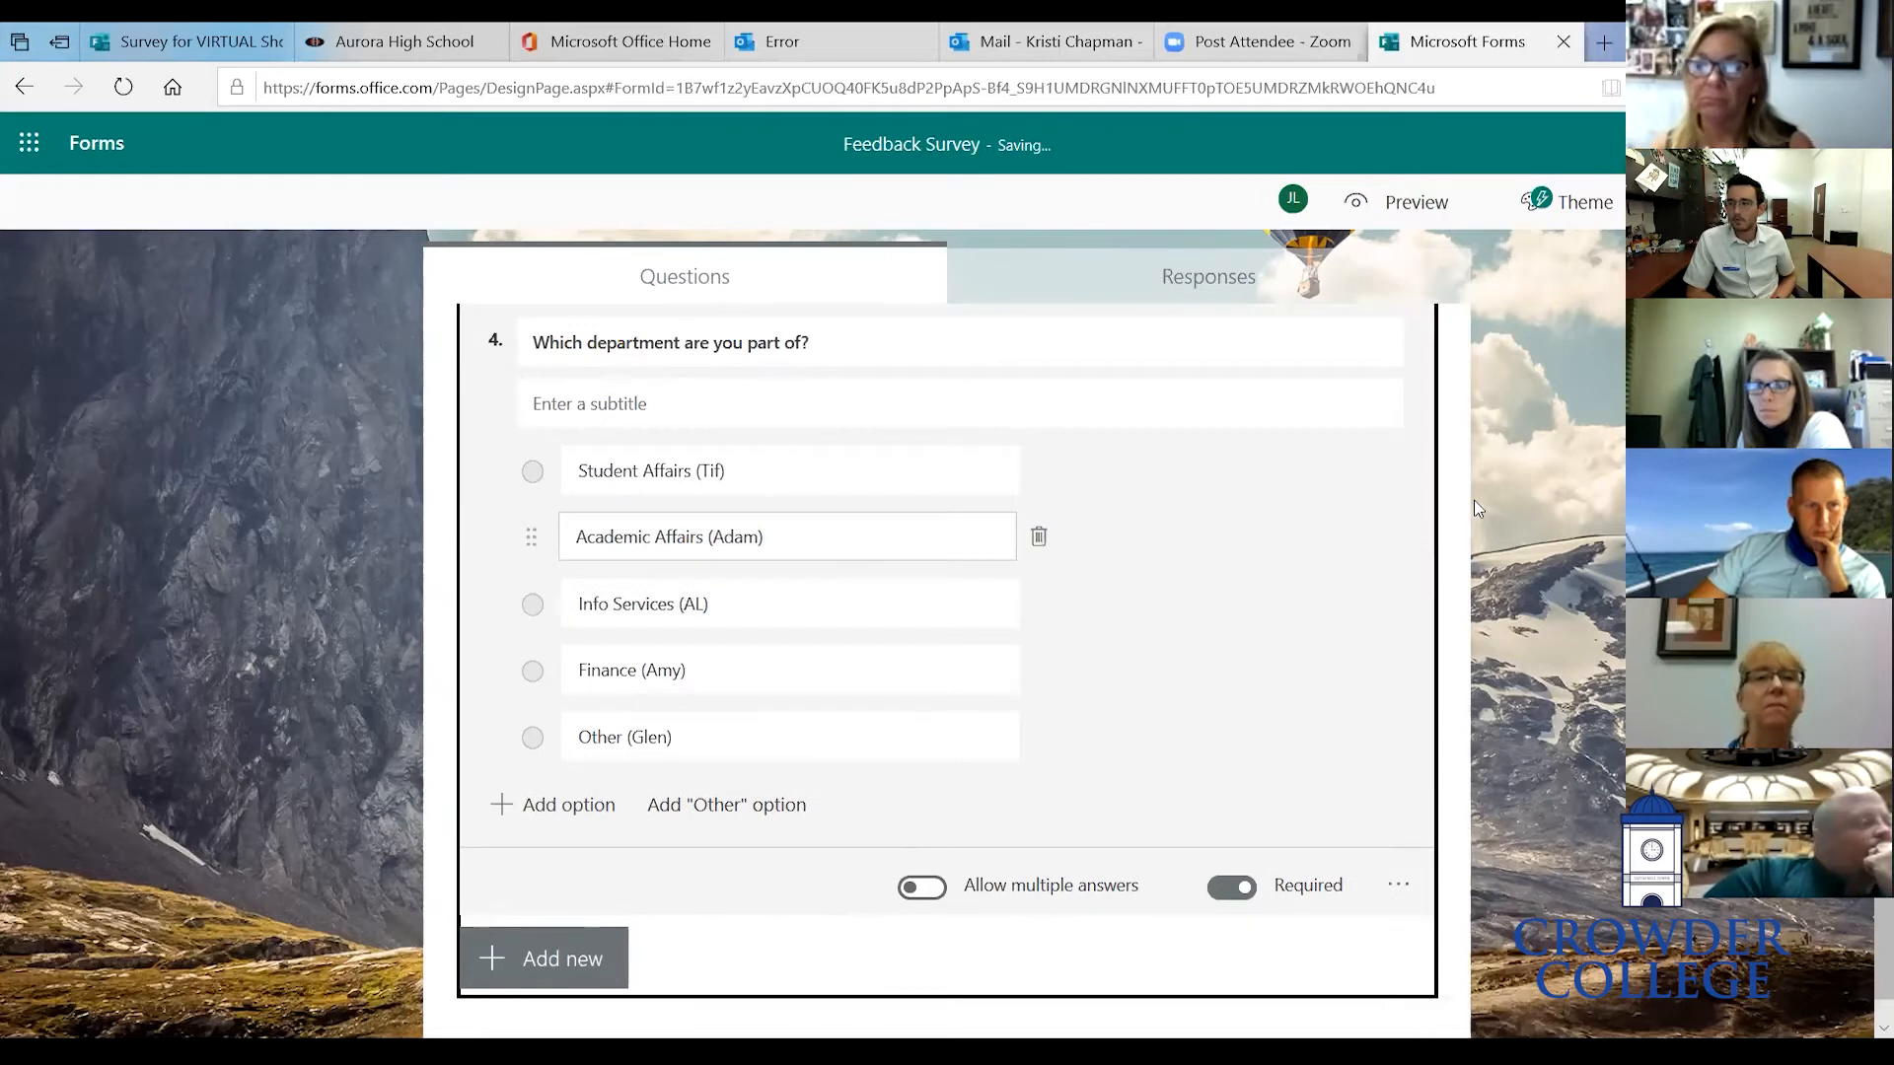
- Preview the form and scroll through its questions before returning to the editor
scroll(1478, 509, up, 2)
click(1405, 201)
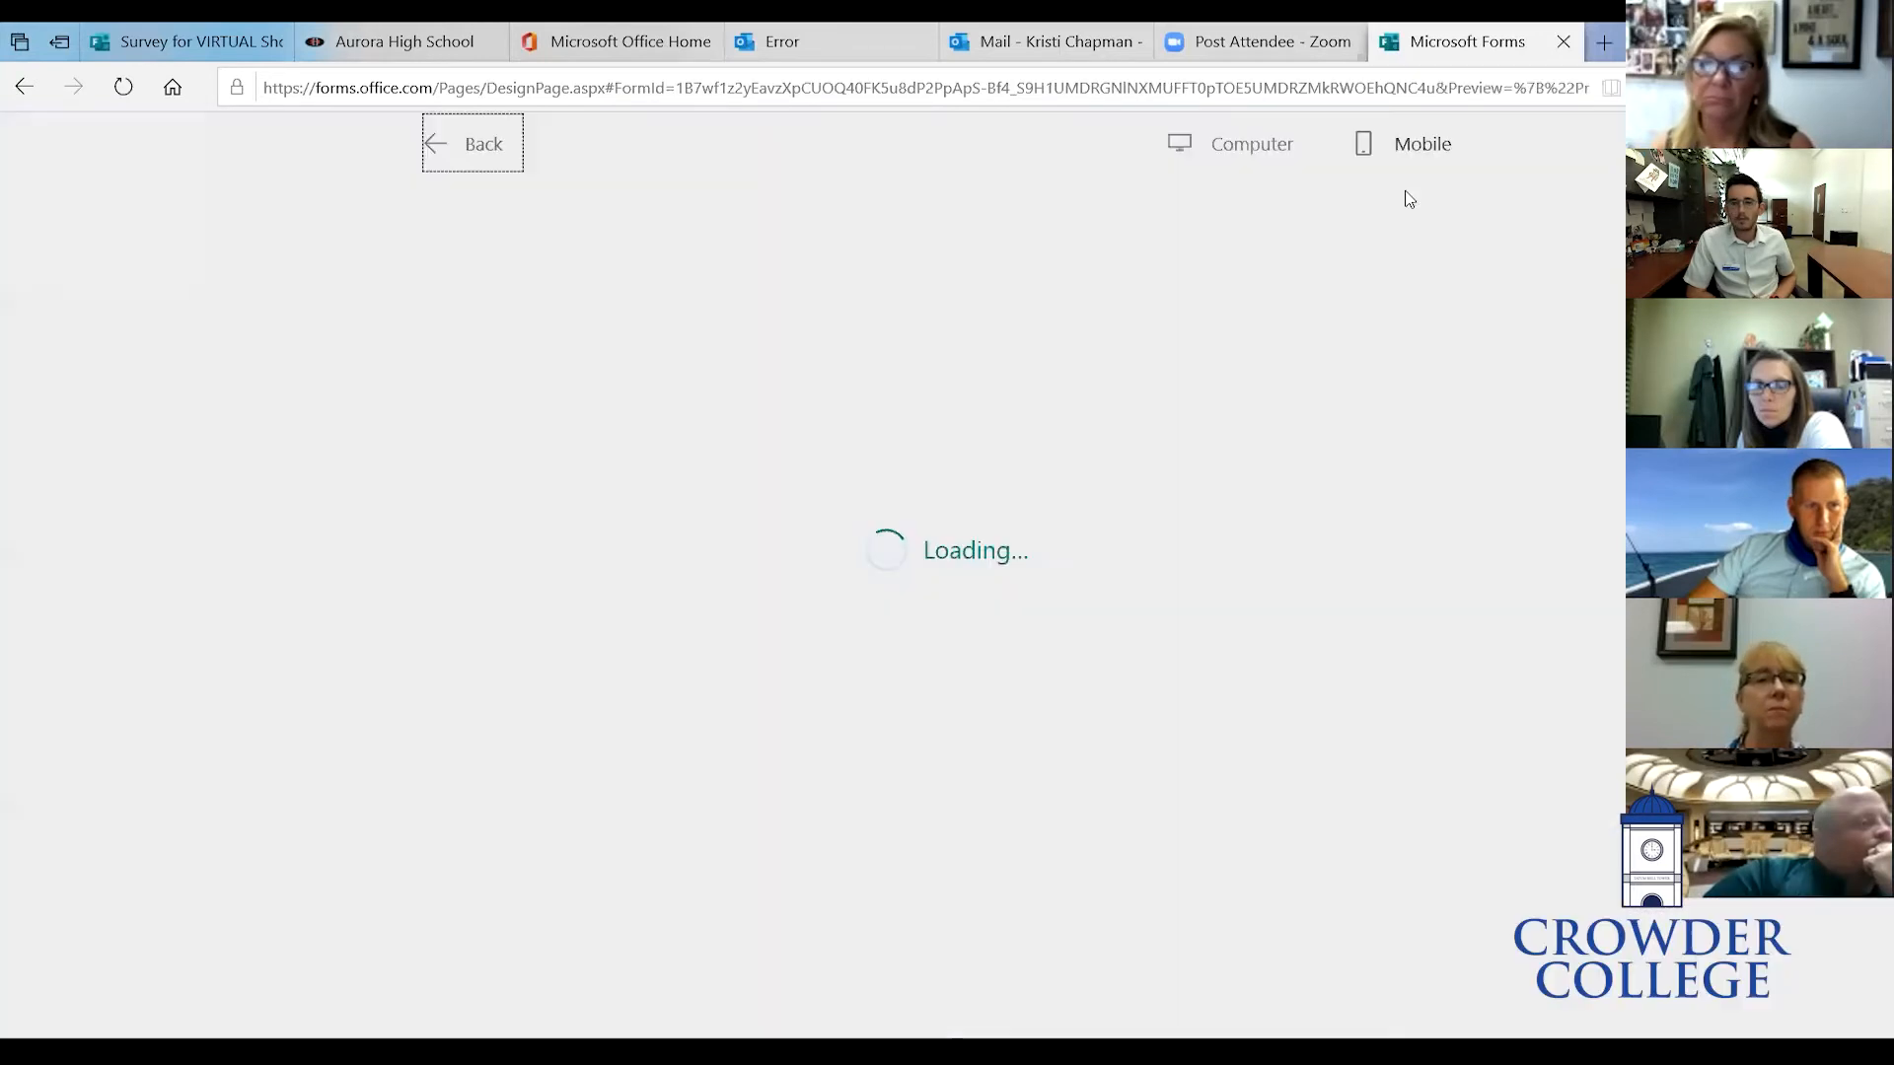
scroll(1104, 644, down, 2)
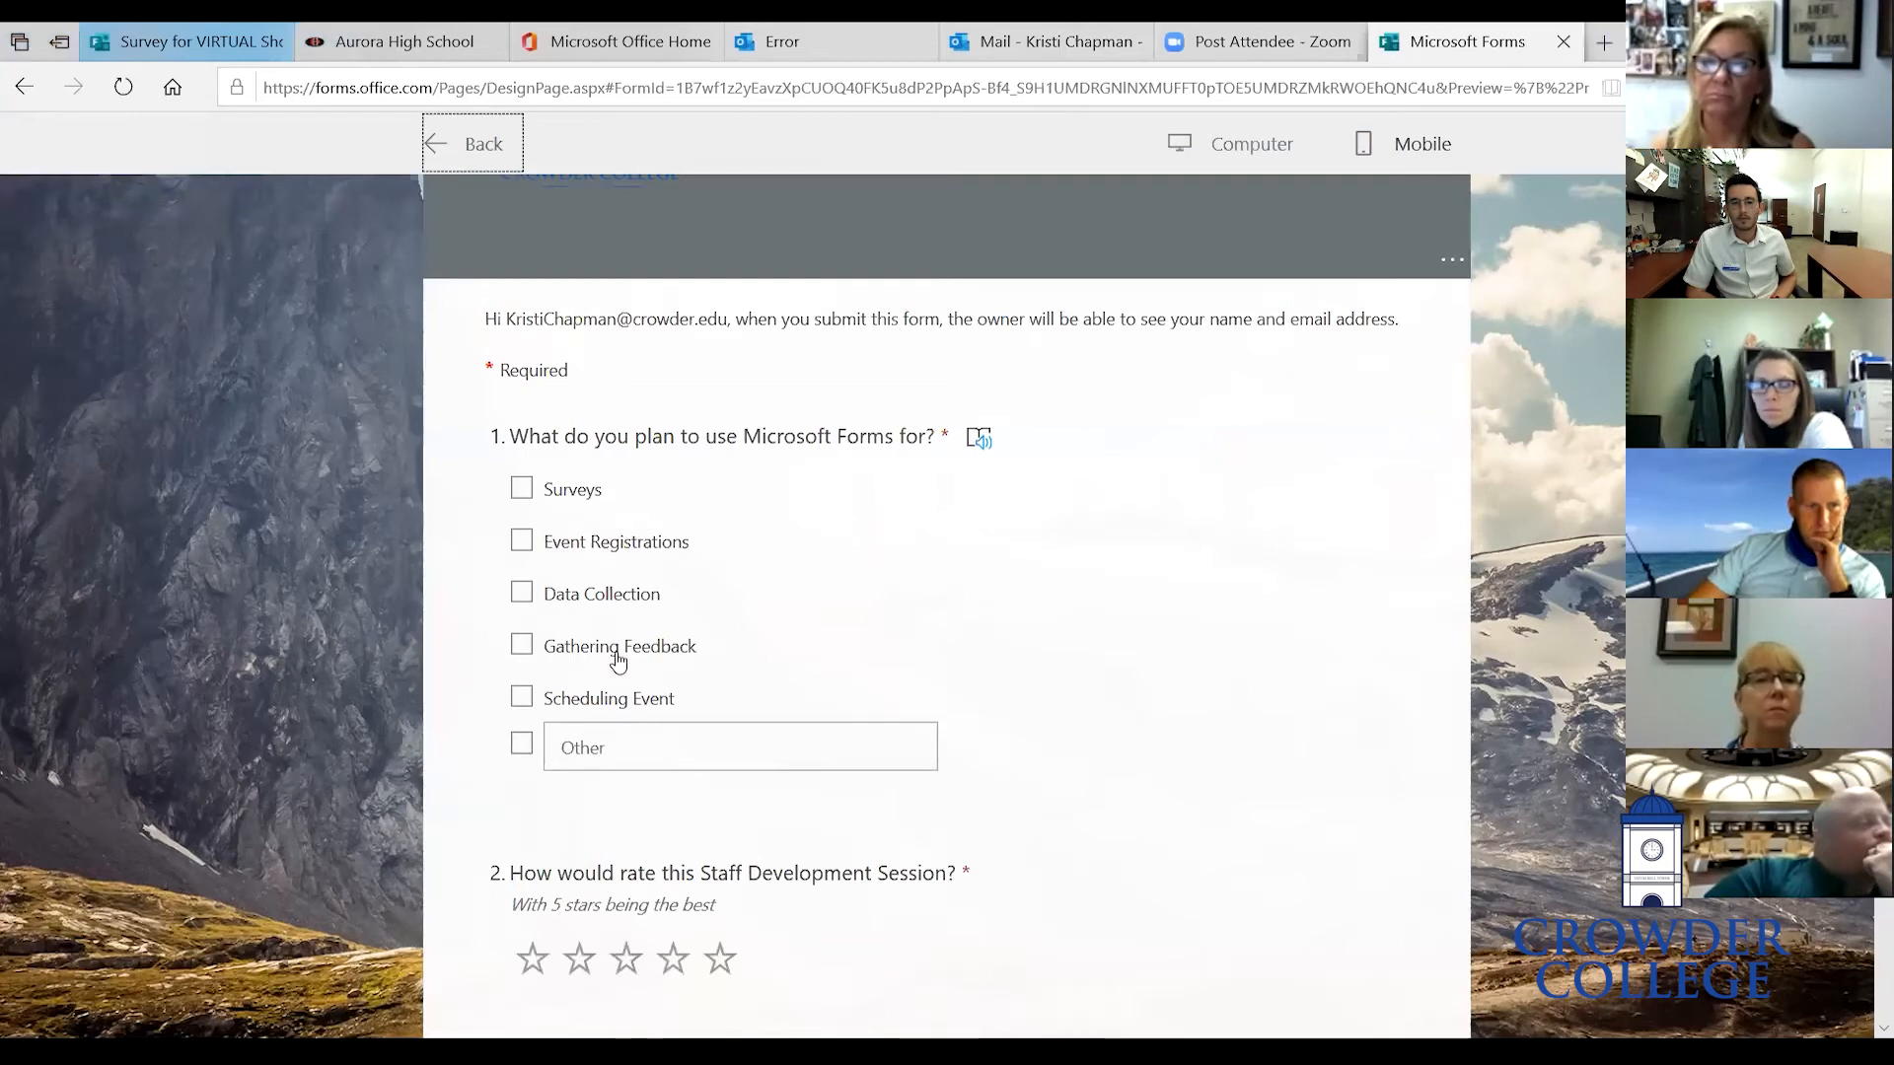
scroll(613, 651, down, 2)
scroll(816, 784, down, 3)
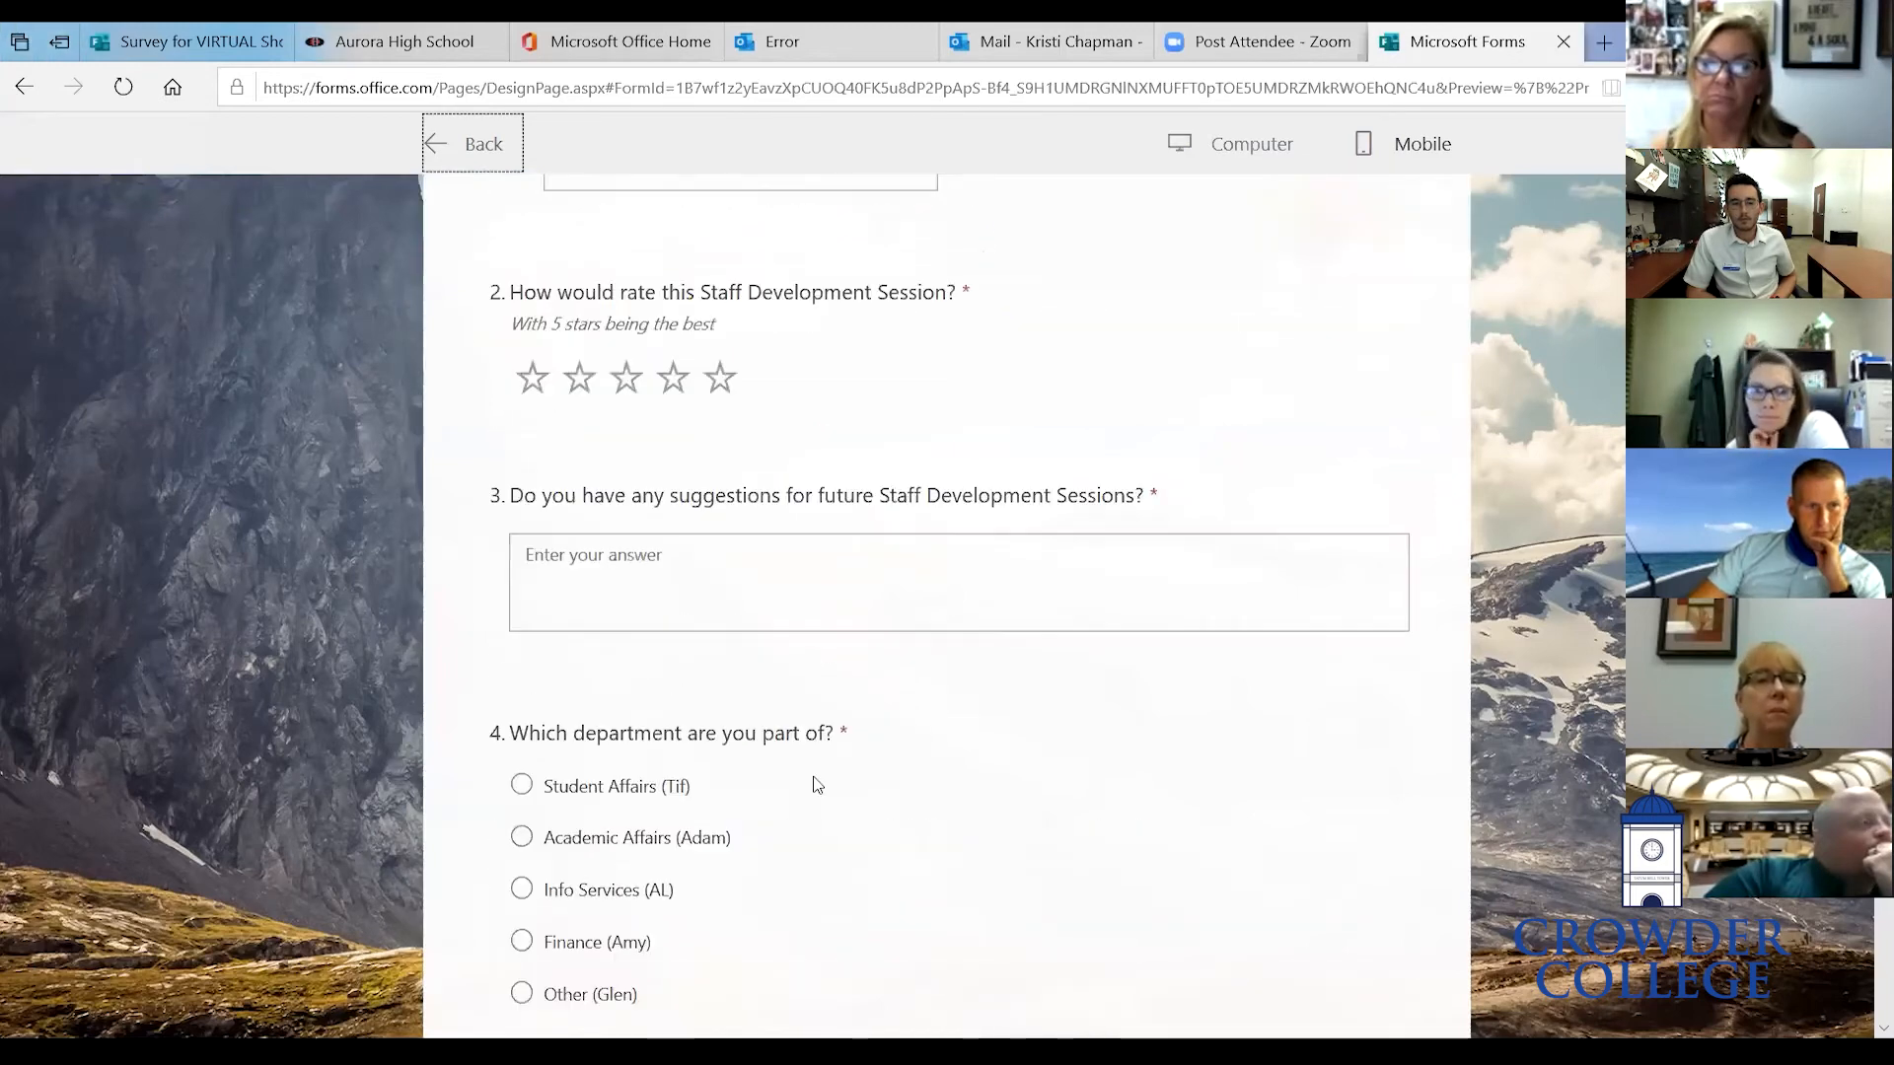
scroll(626, 858, down, 2)
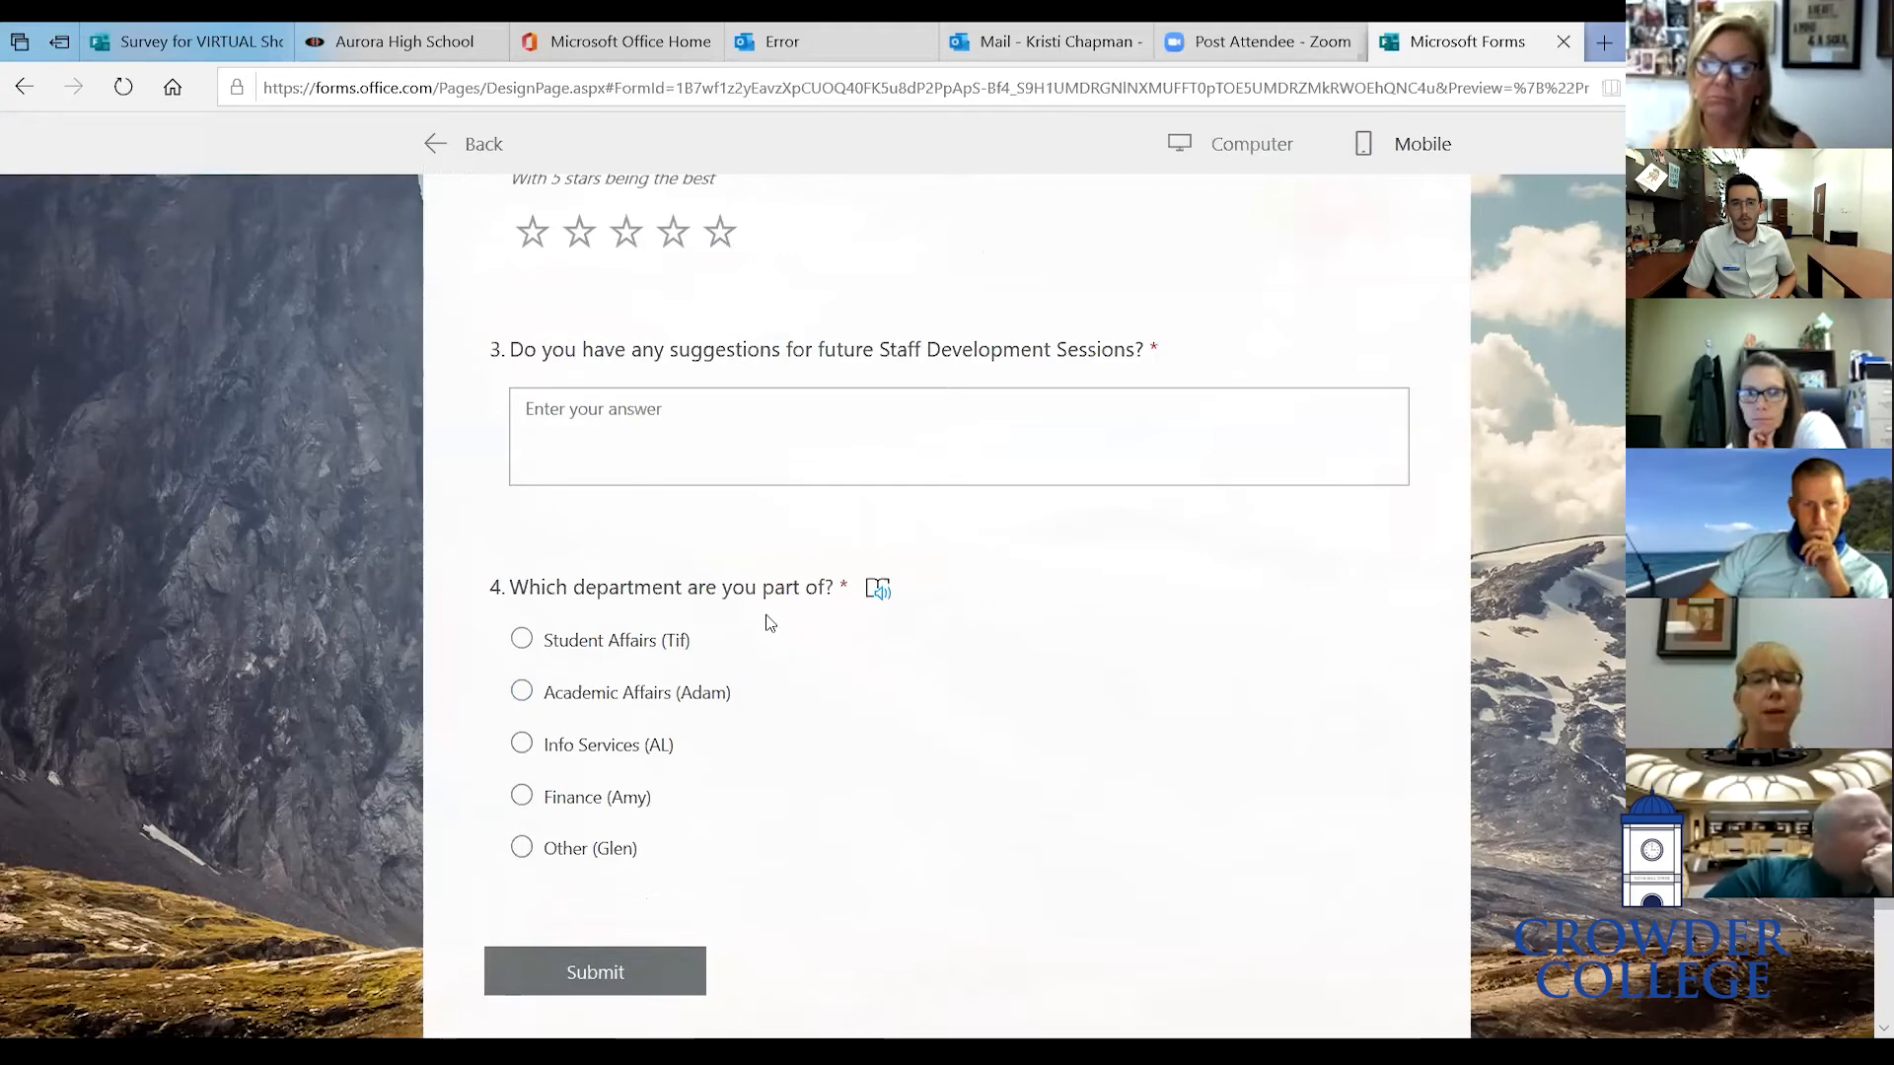
scroll(1215, 542, up, 8)
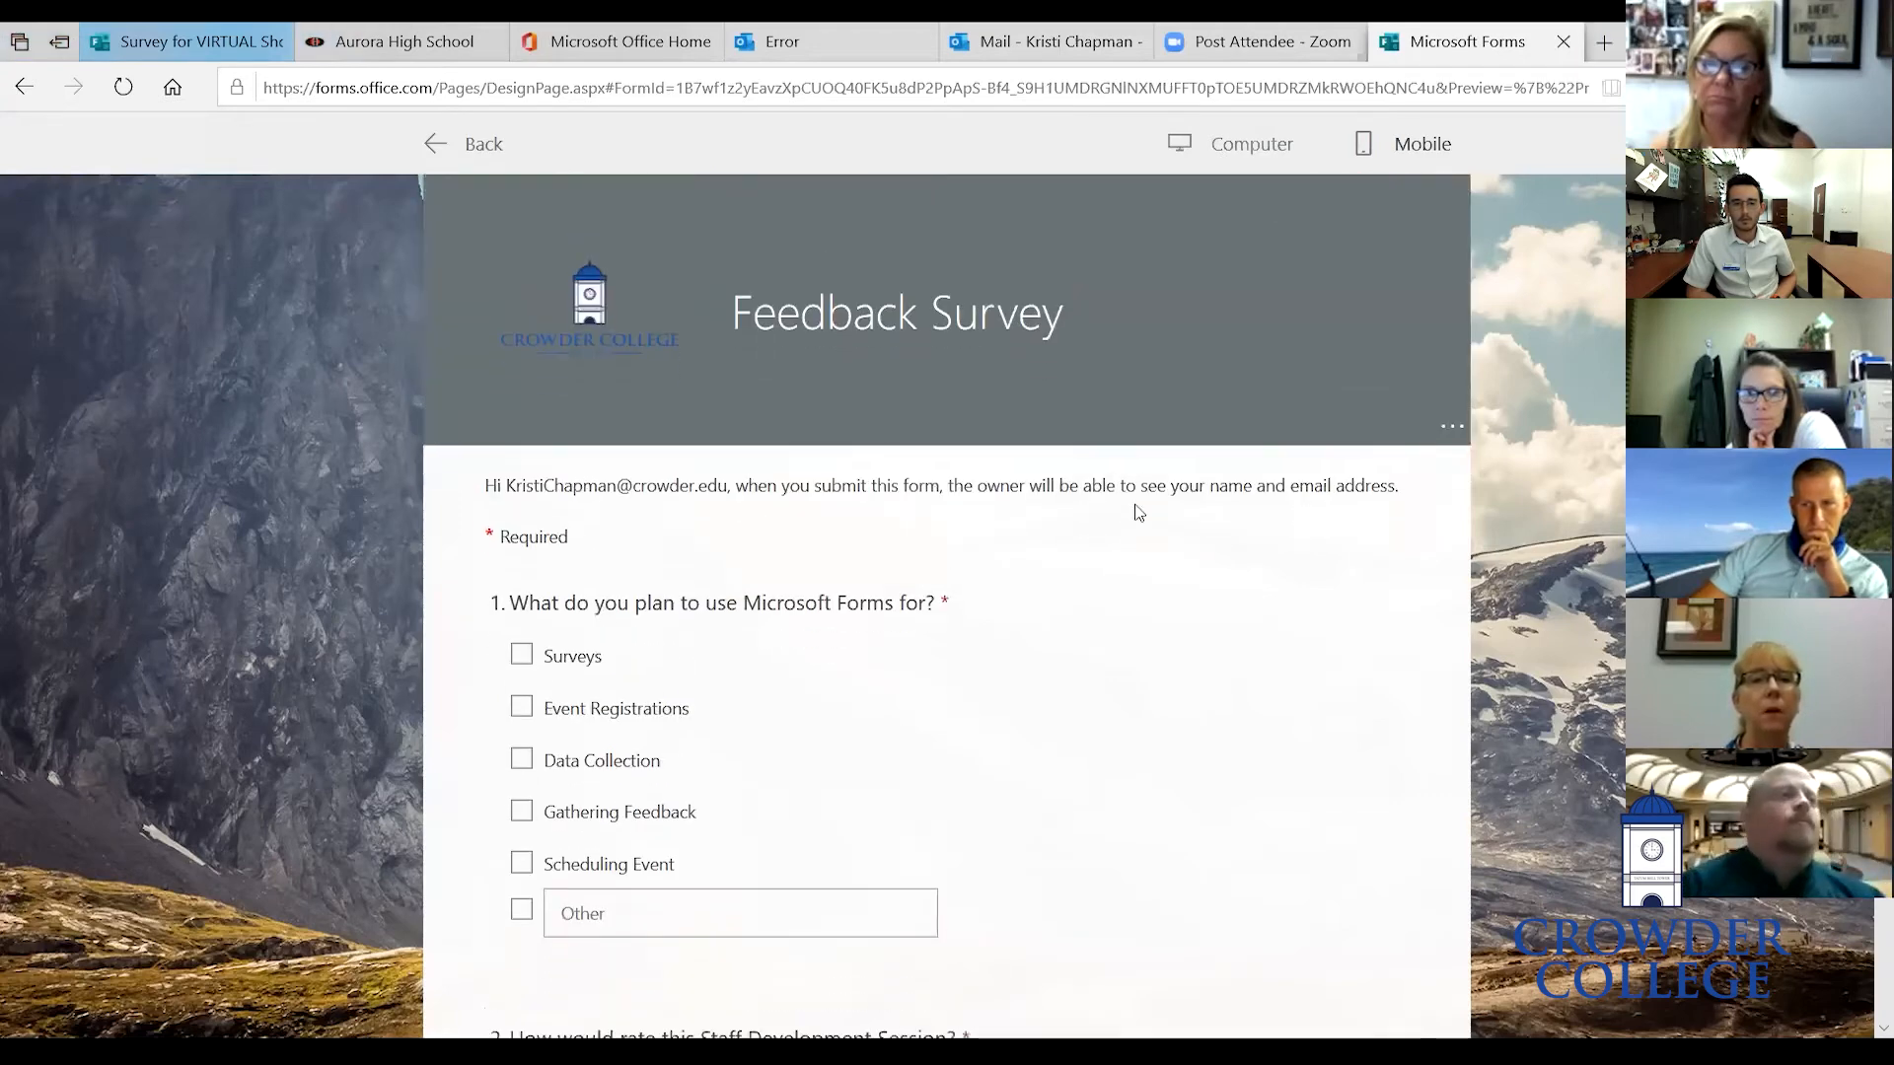
click(476, 146)
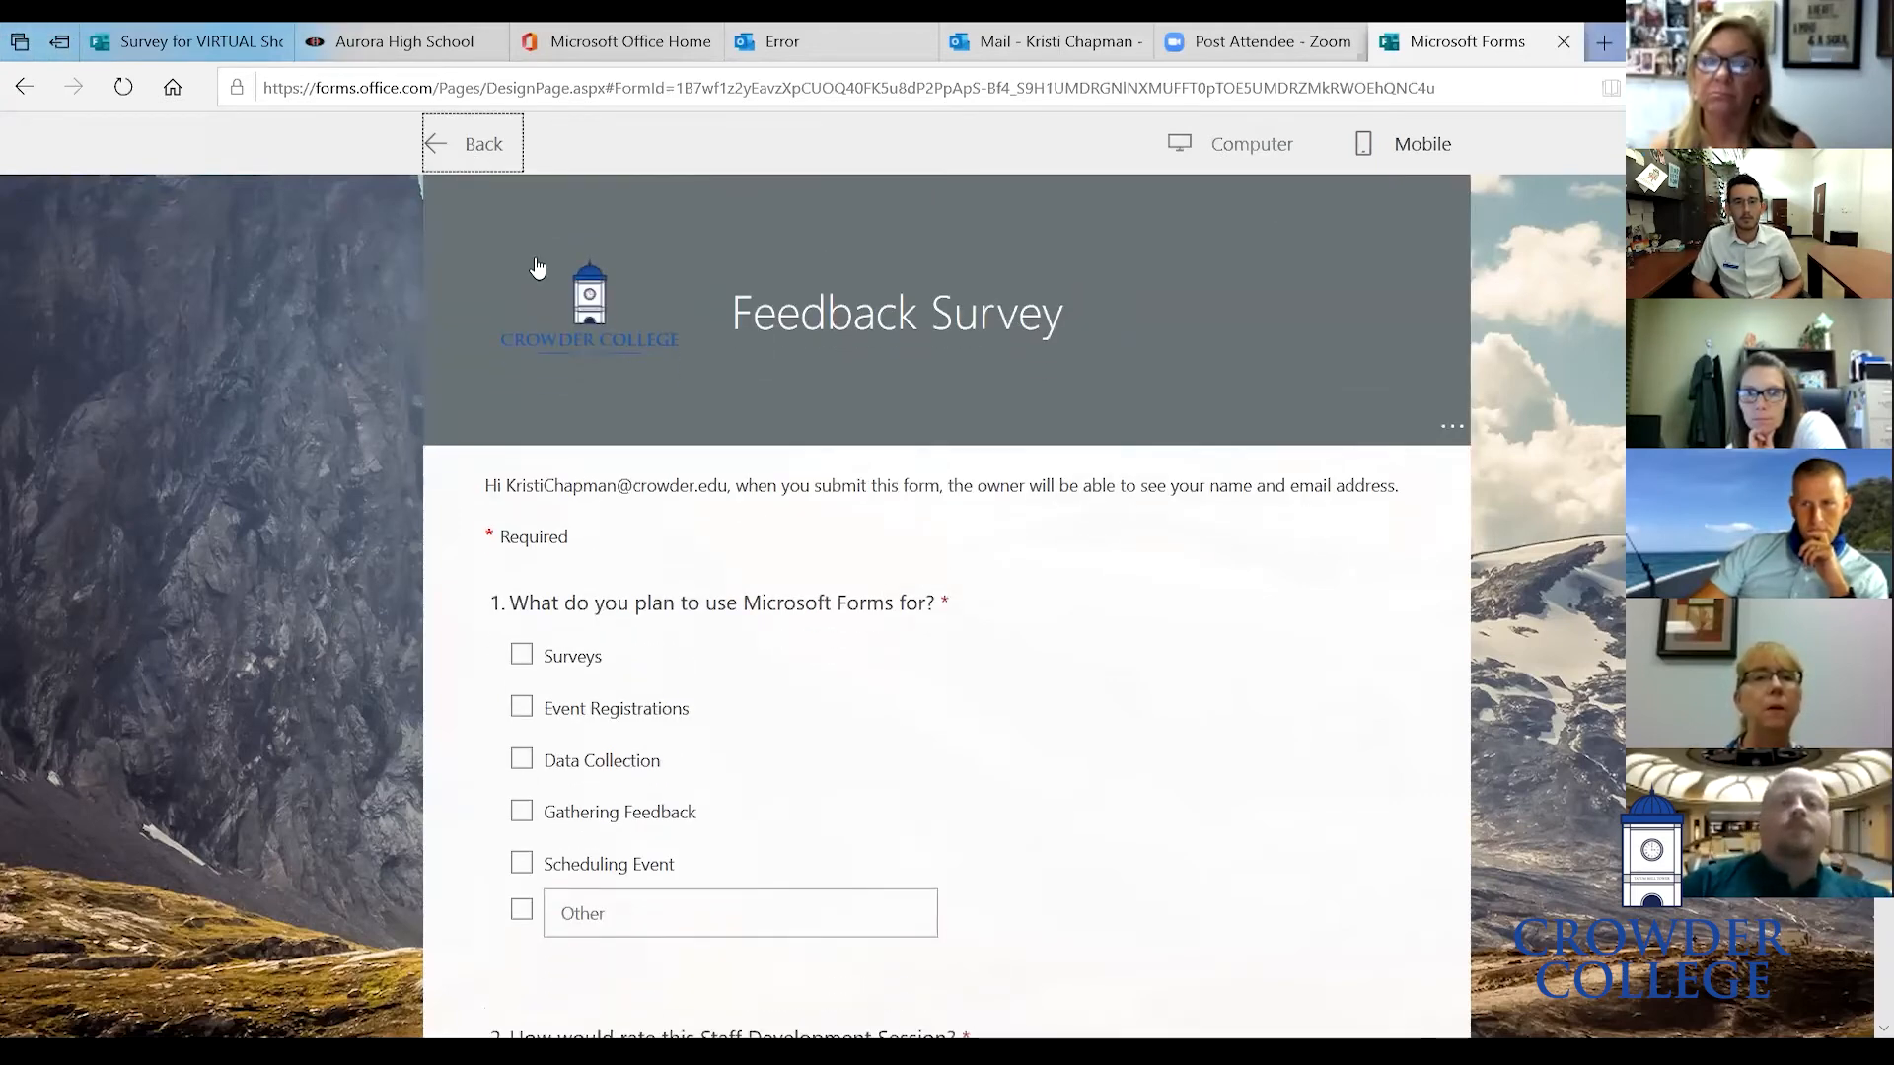
- Switch the department question's answer options to a drop-down list
scroll(836, 786, down, 8)
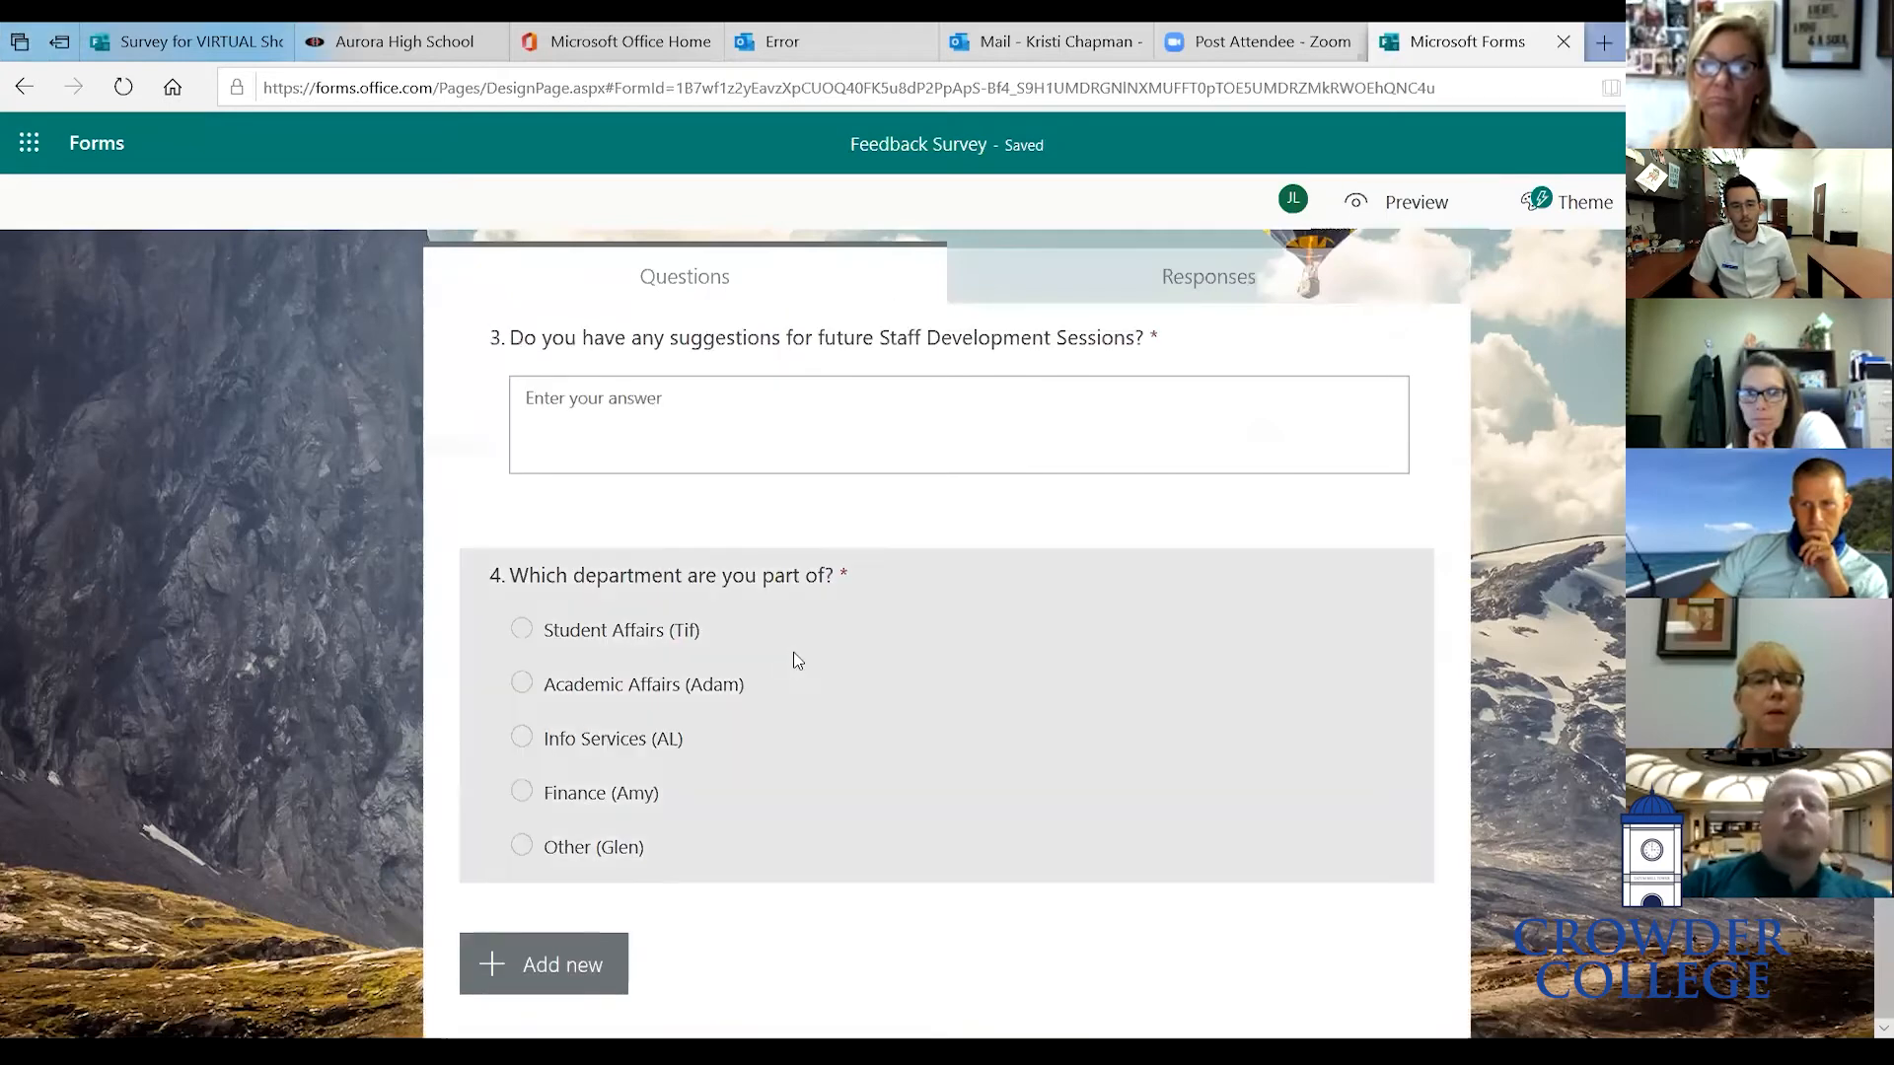
click(790, 655)
click(1399, 977)
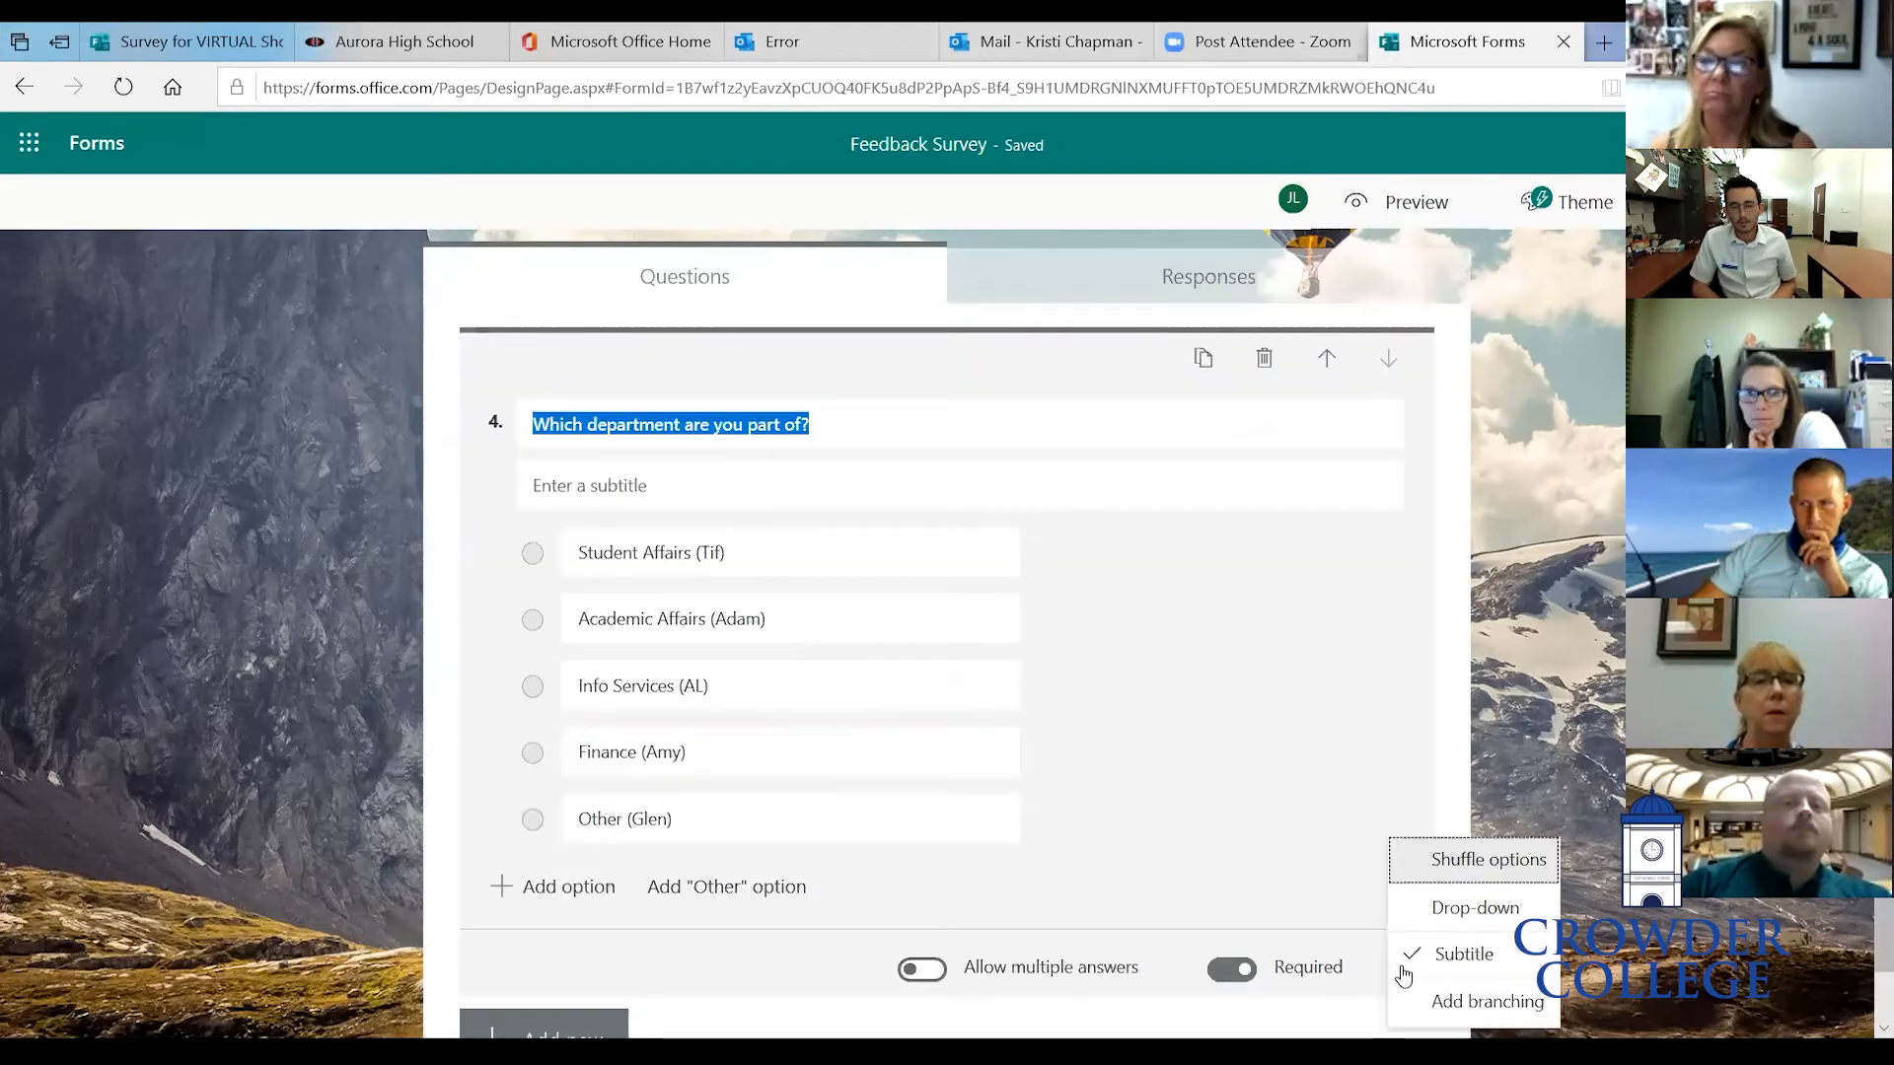
click(1435, 910)
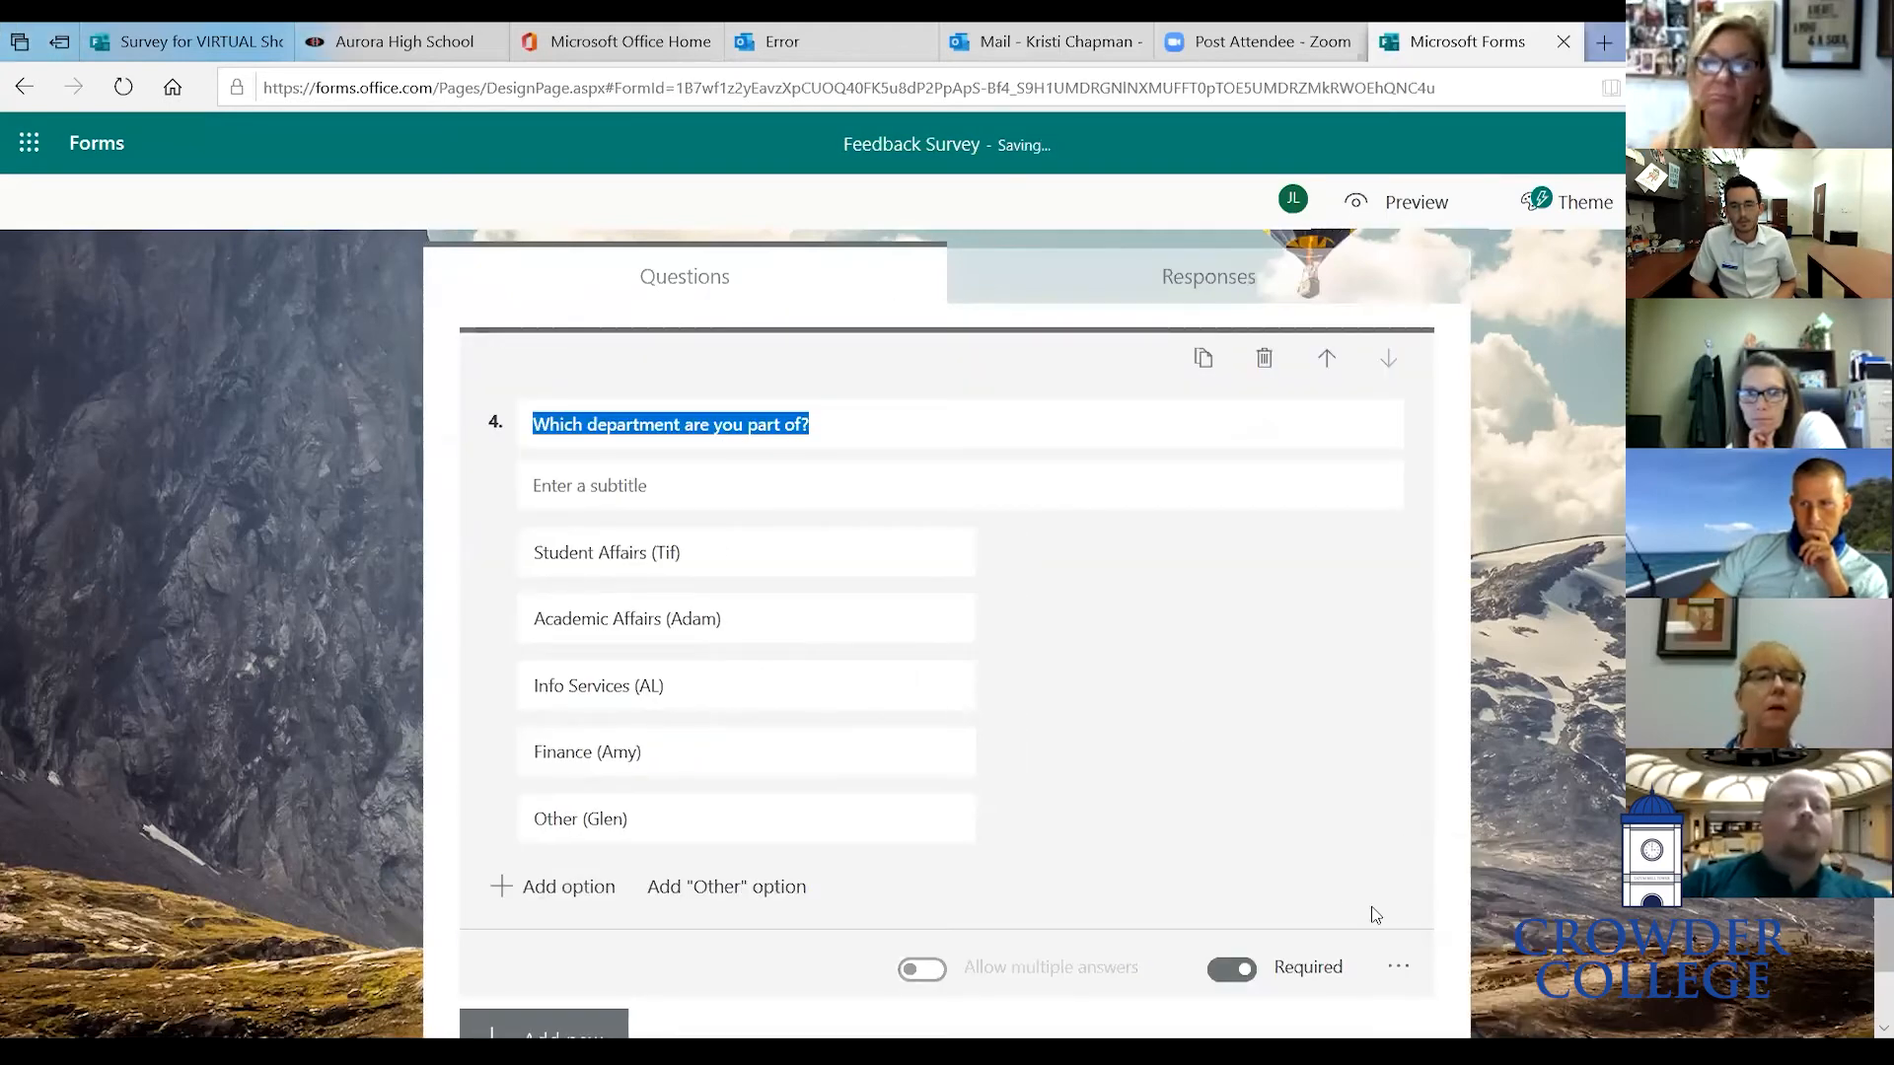
click(1242, 970)
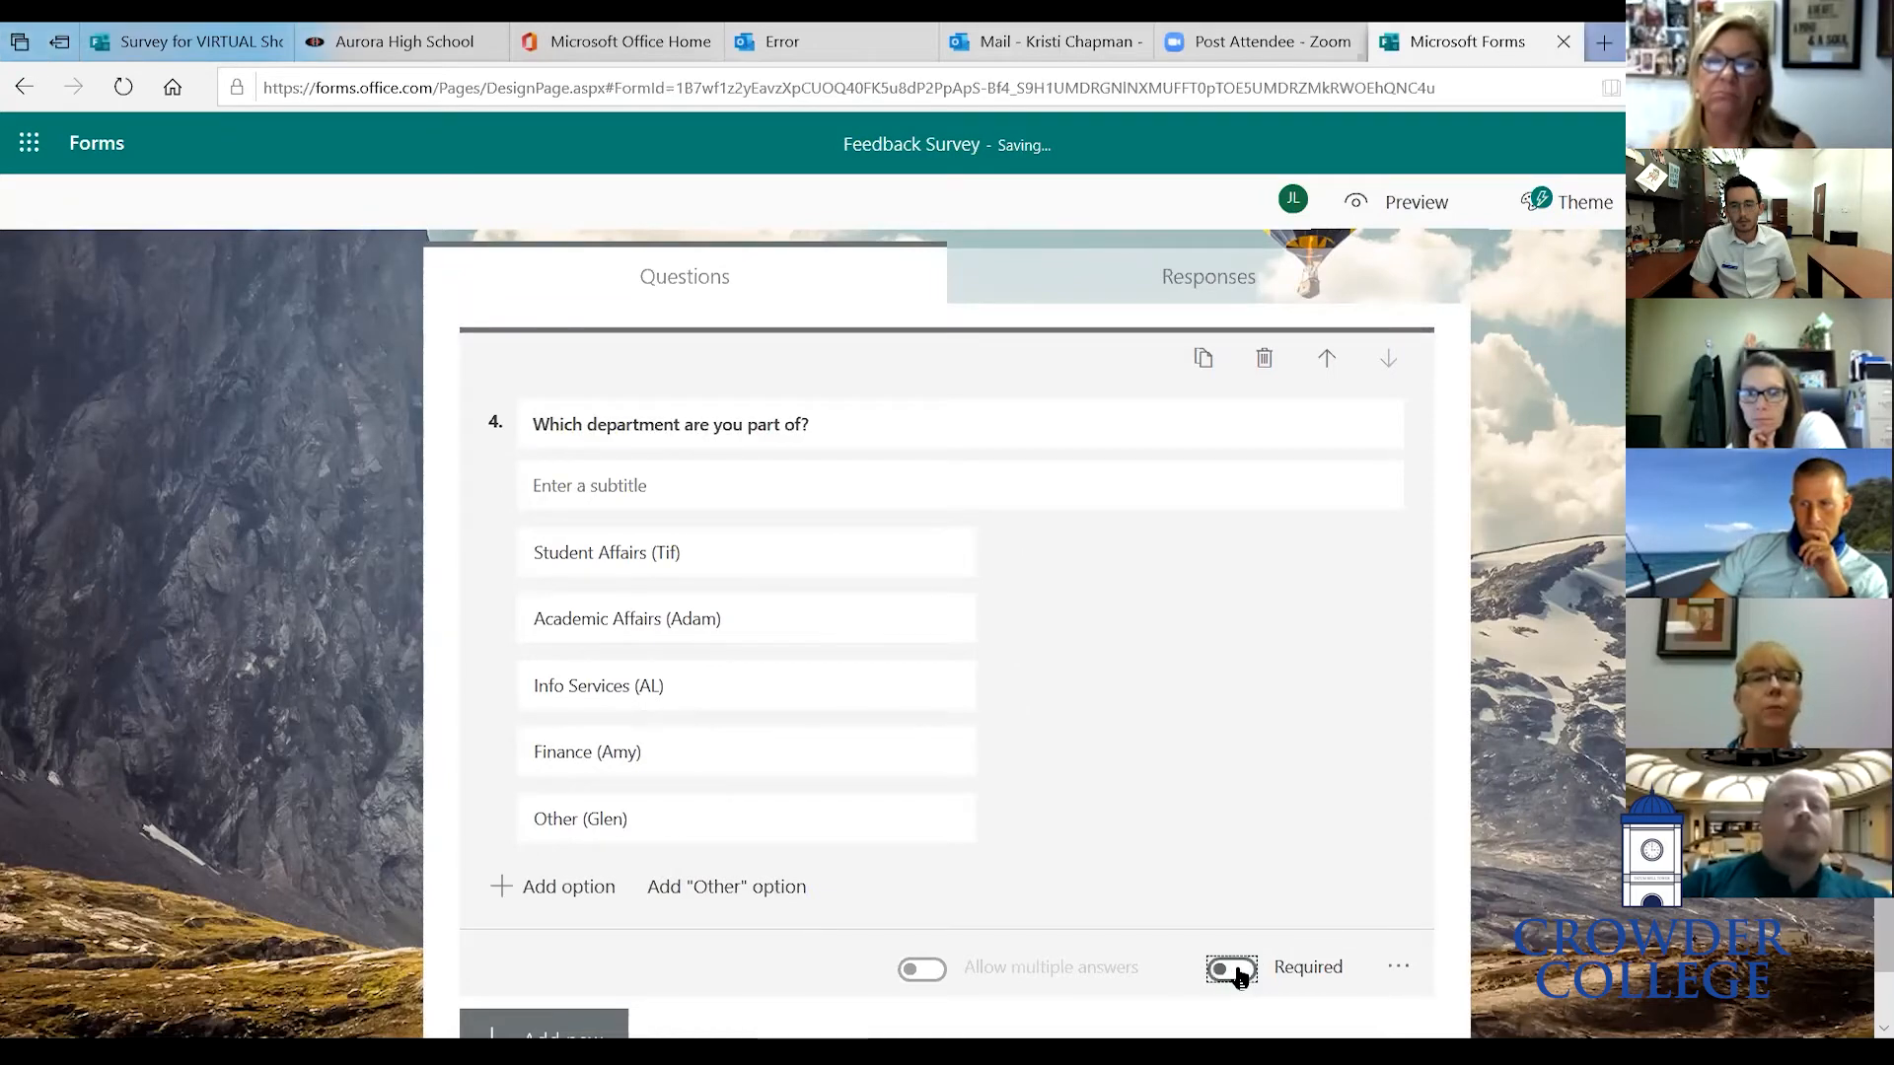
- Preview the form again and open the department drop-down to check its options
scroll(1336, 804, up, 2)
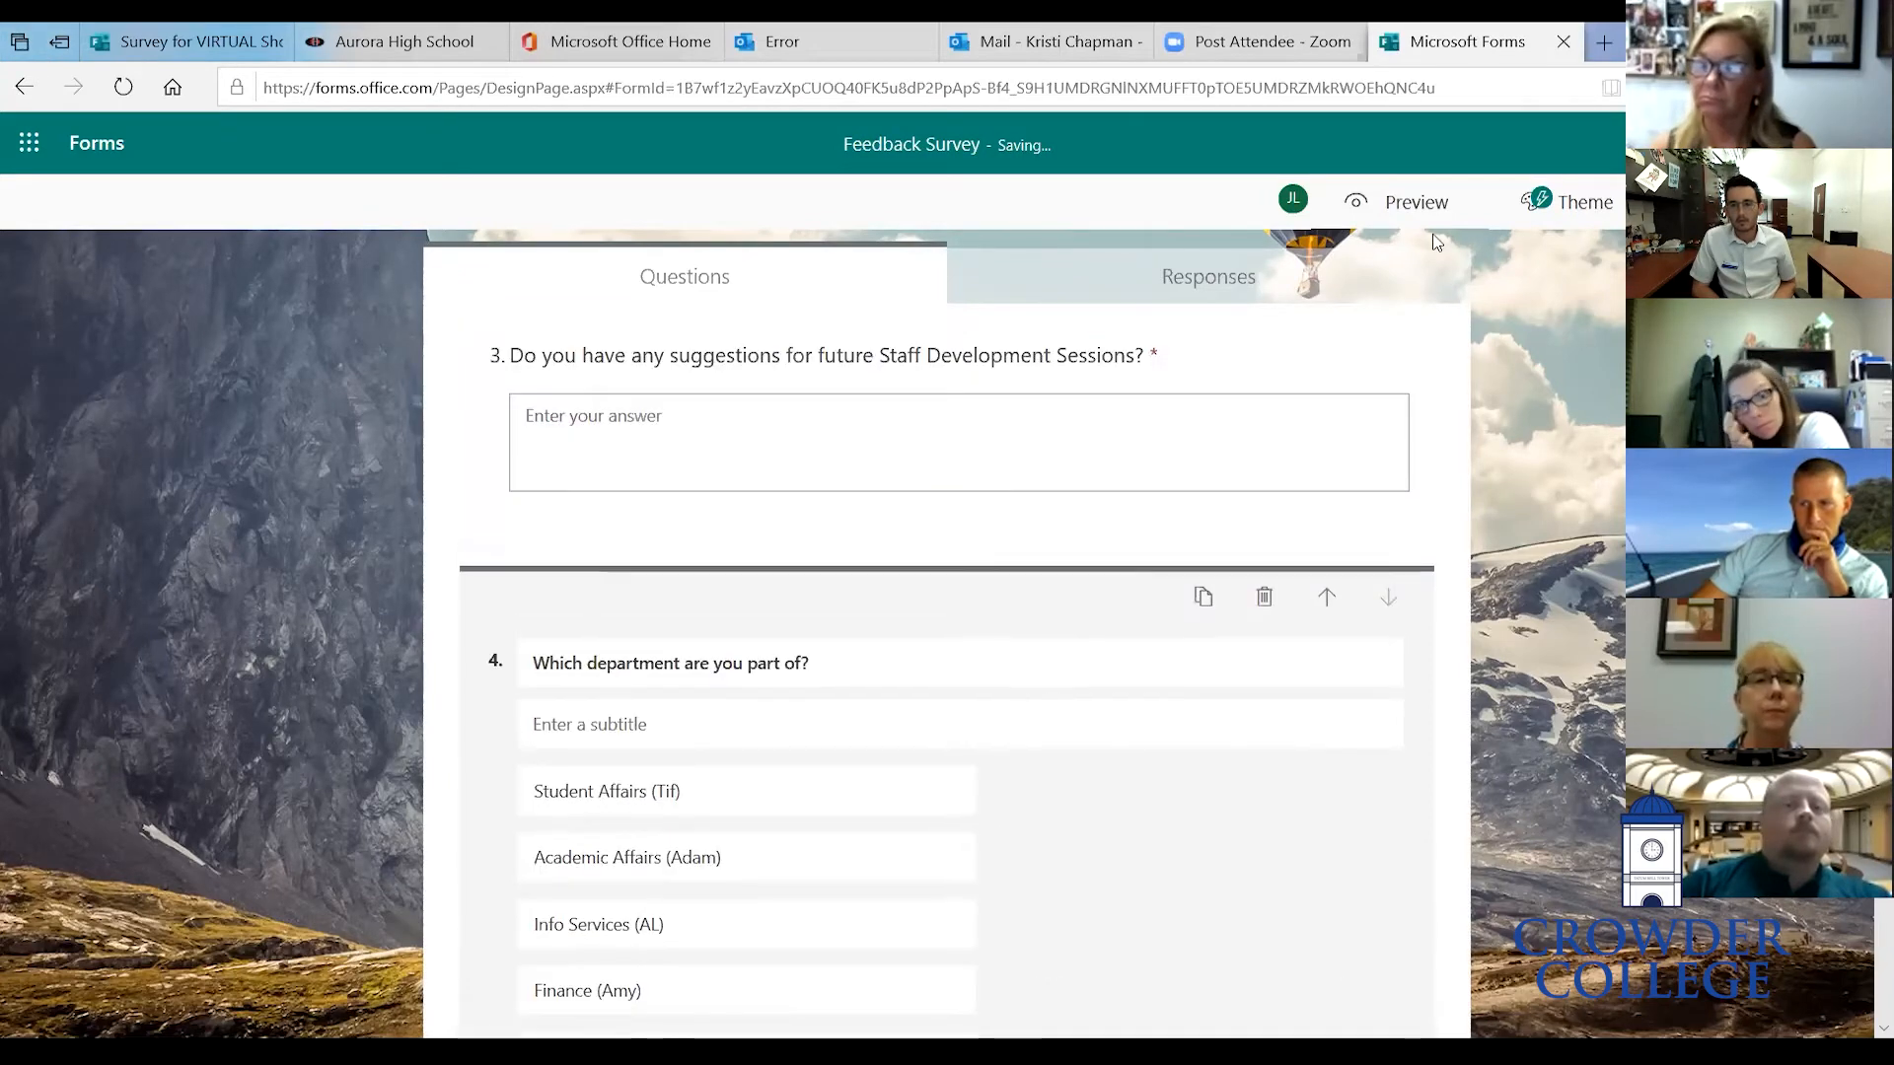
click(1428, 207)
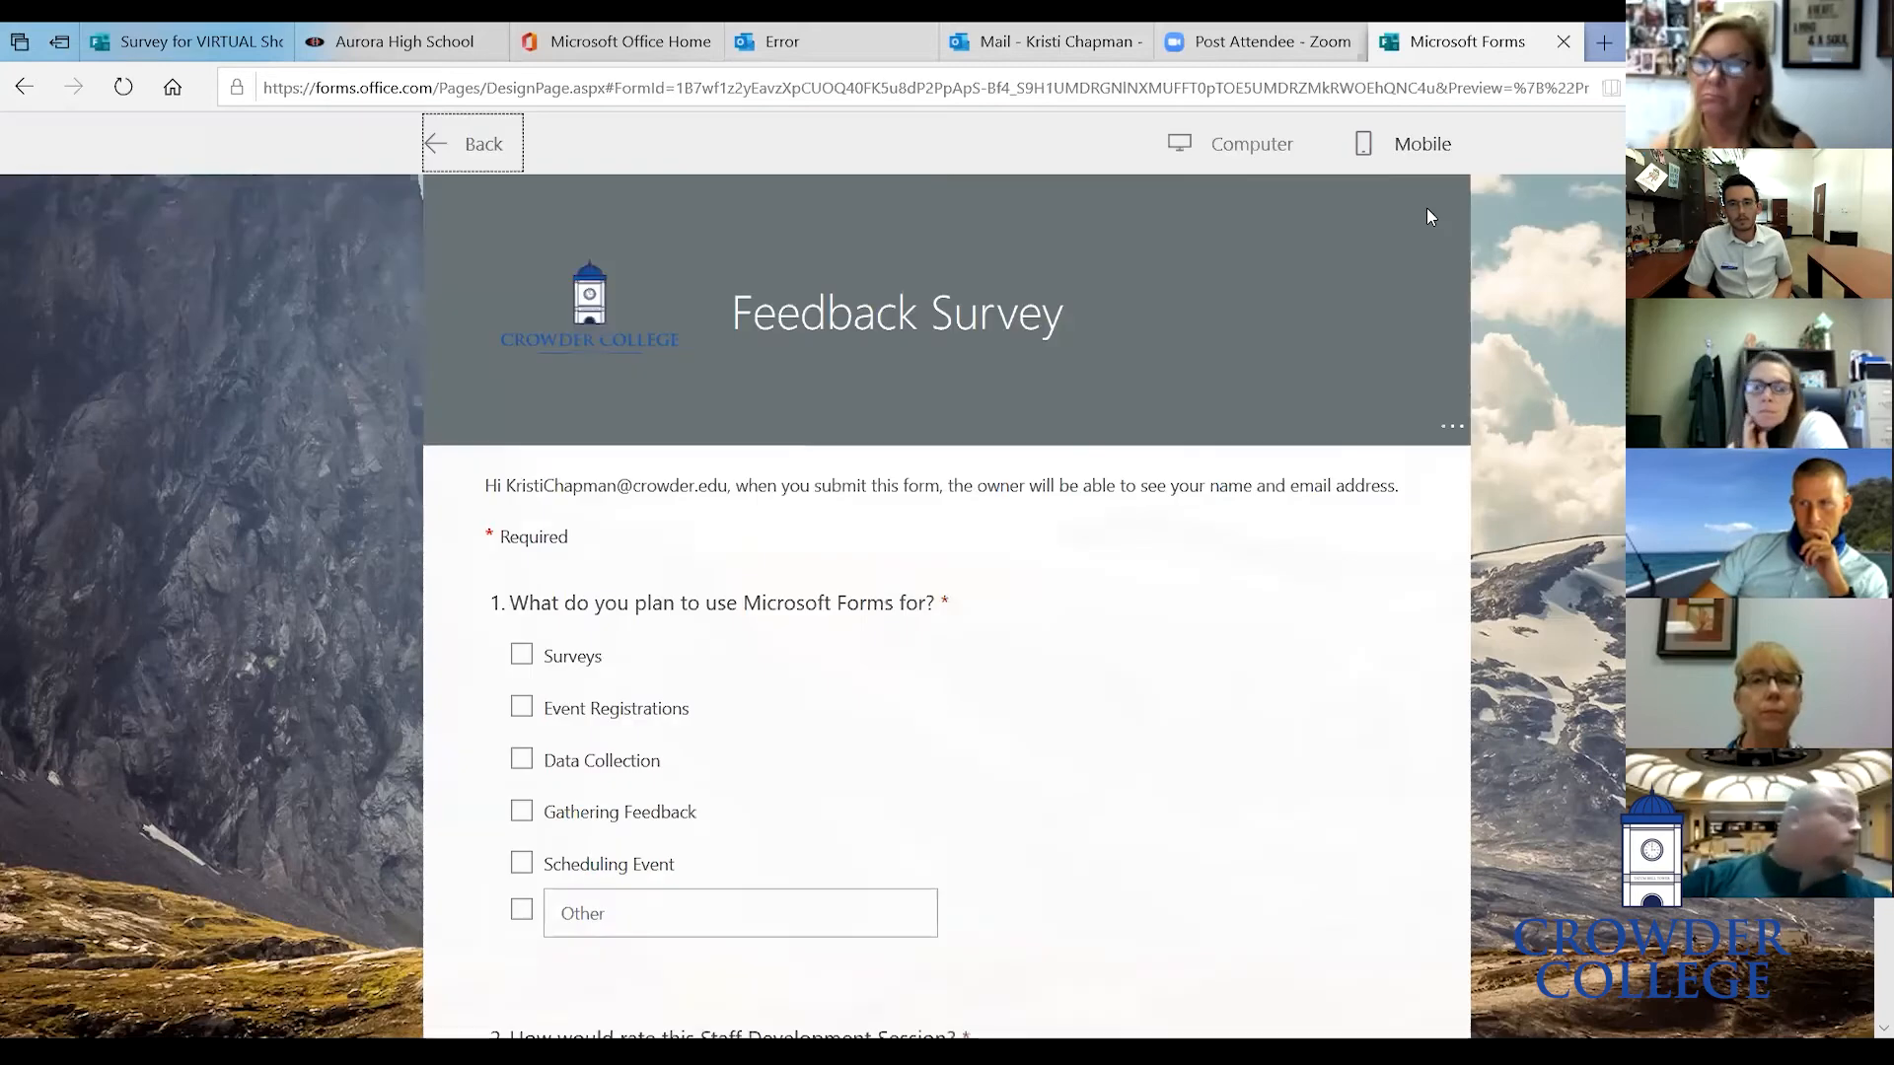
scroll(1052, 564, down, 5)
scroll(1051, 564, down, 4)
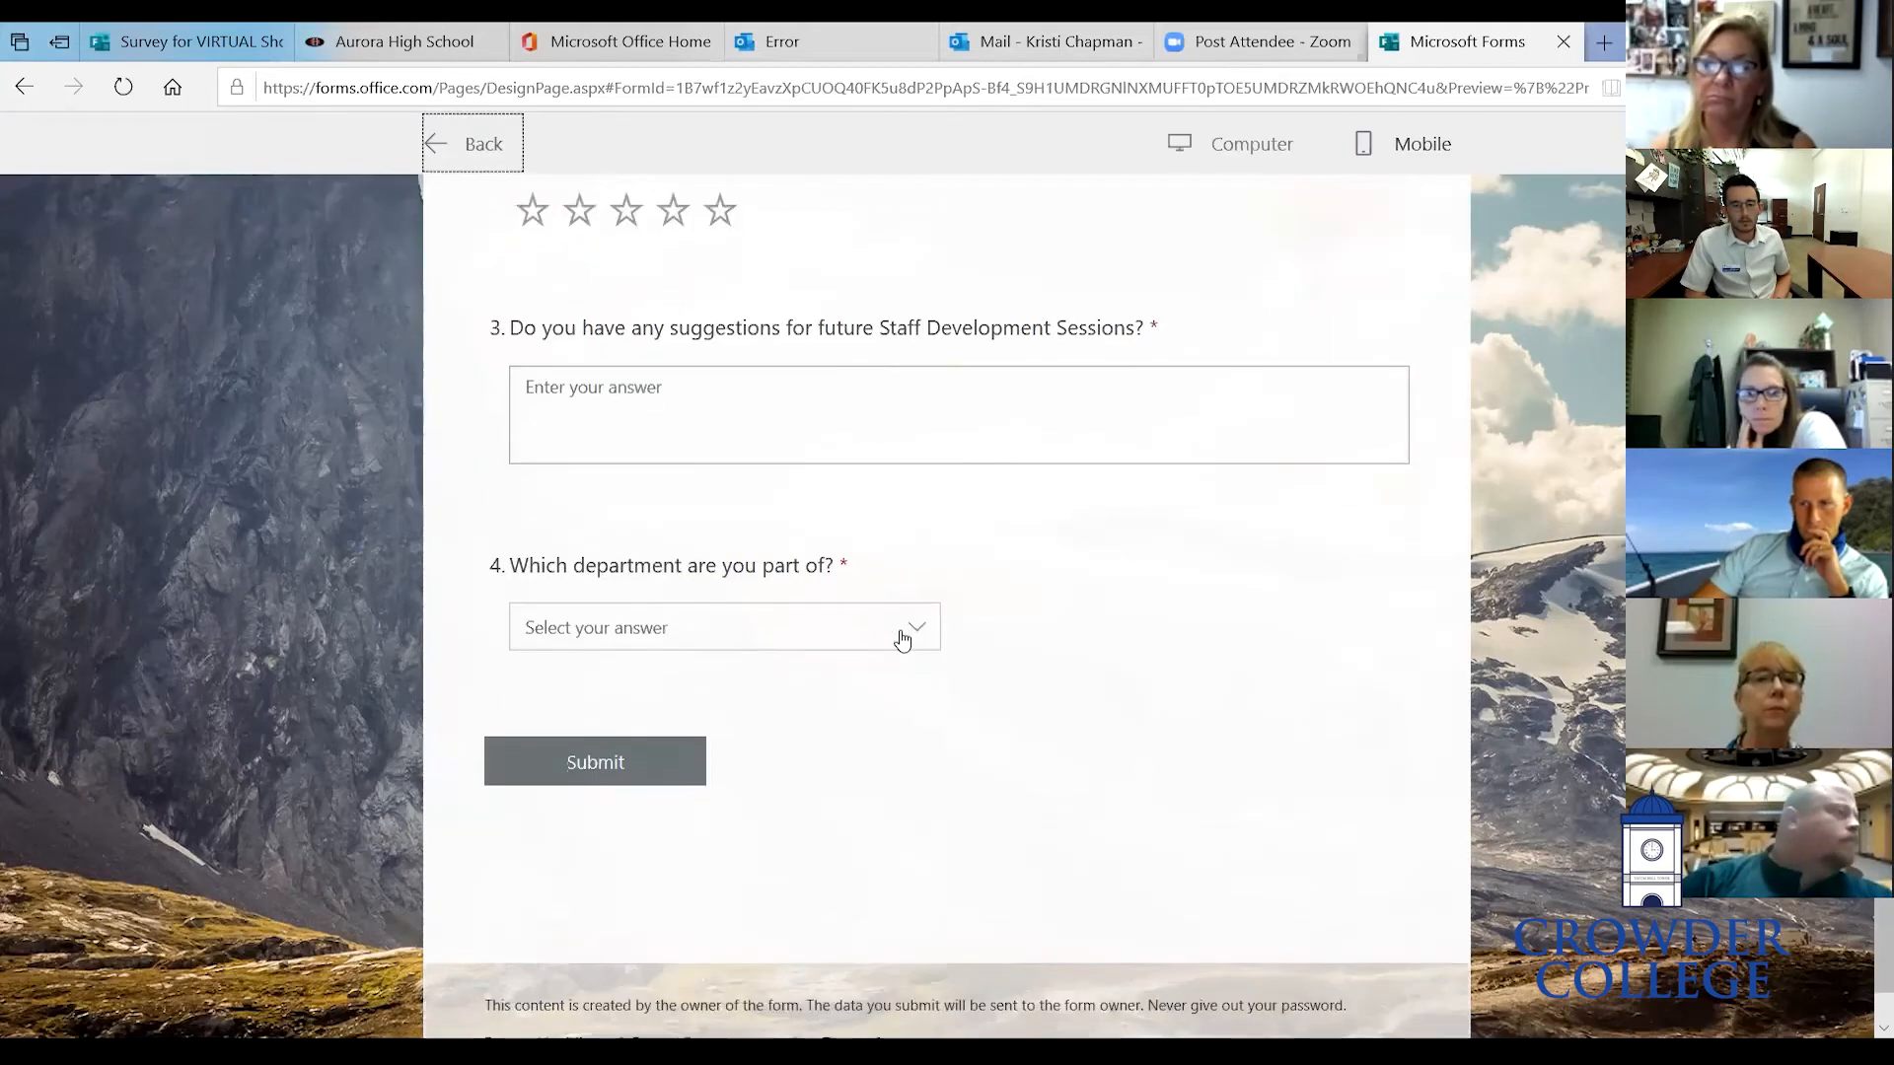
click(902, 638)
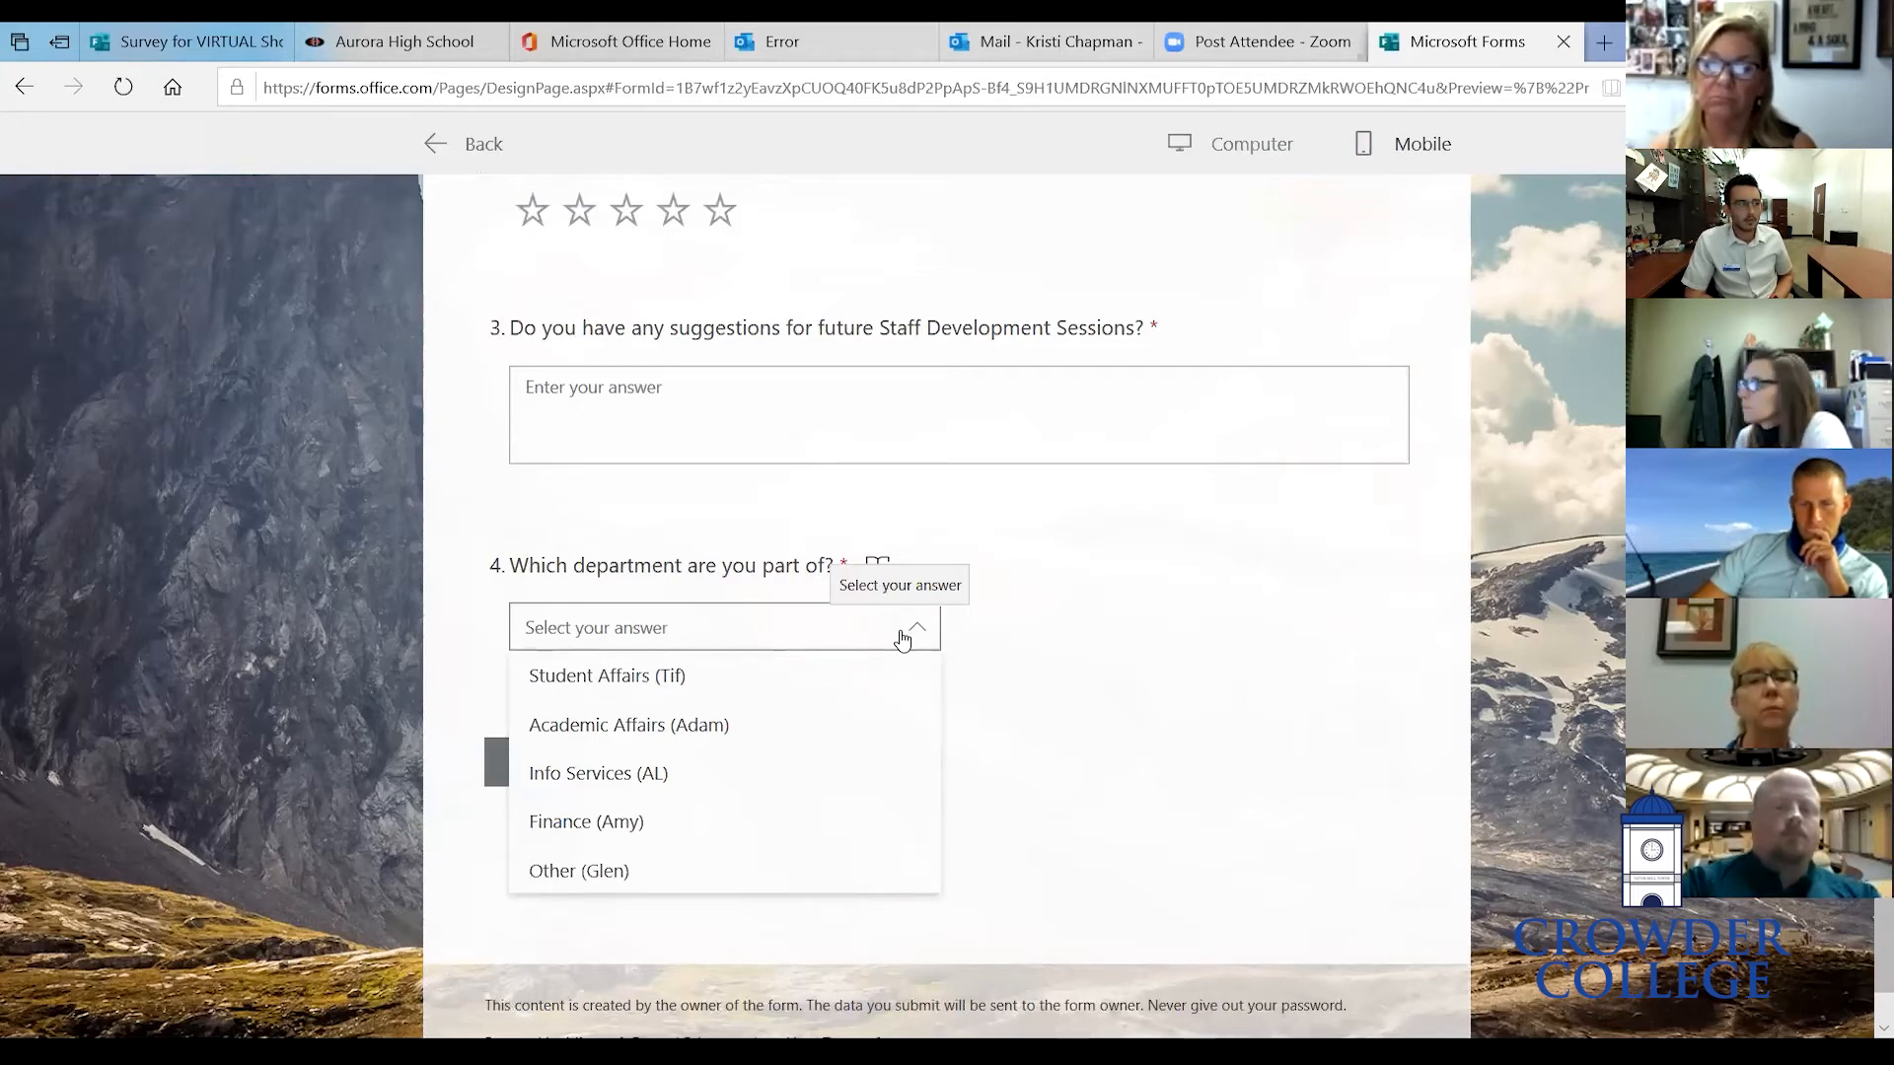
click(1193, 579)
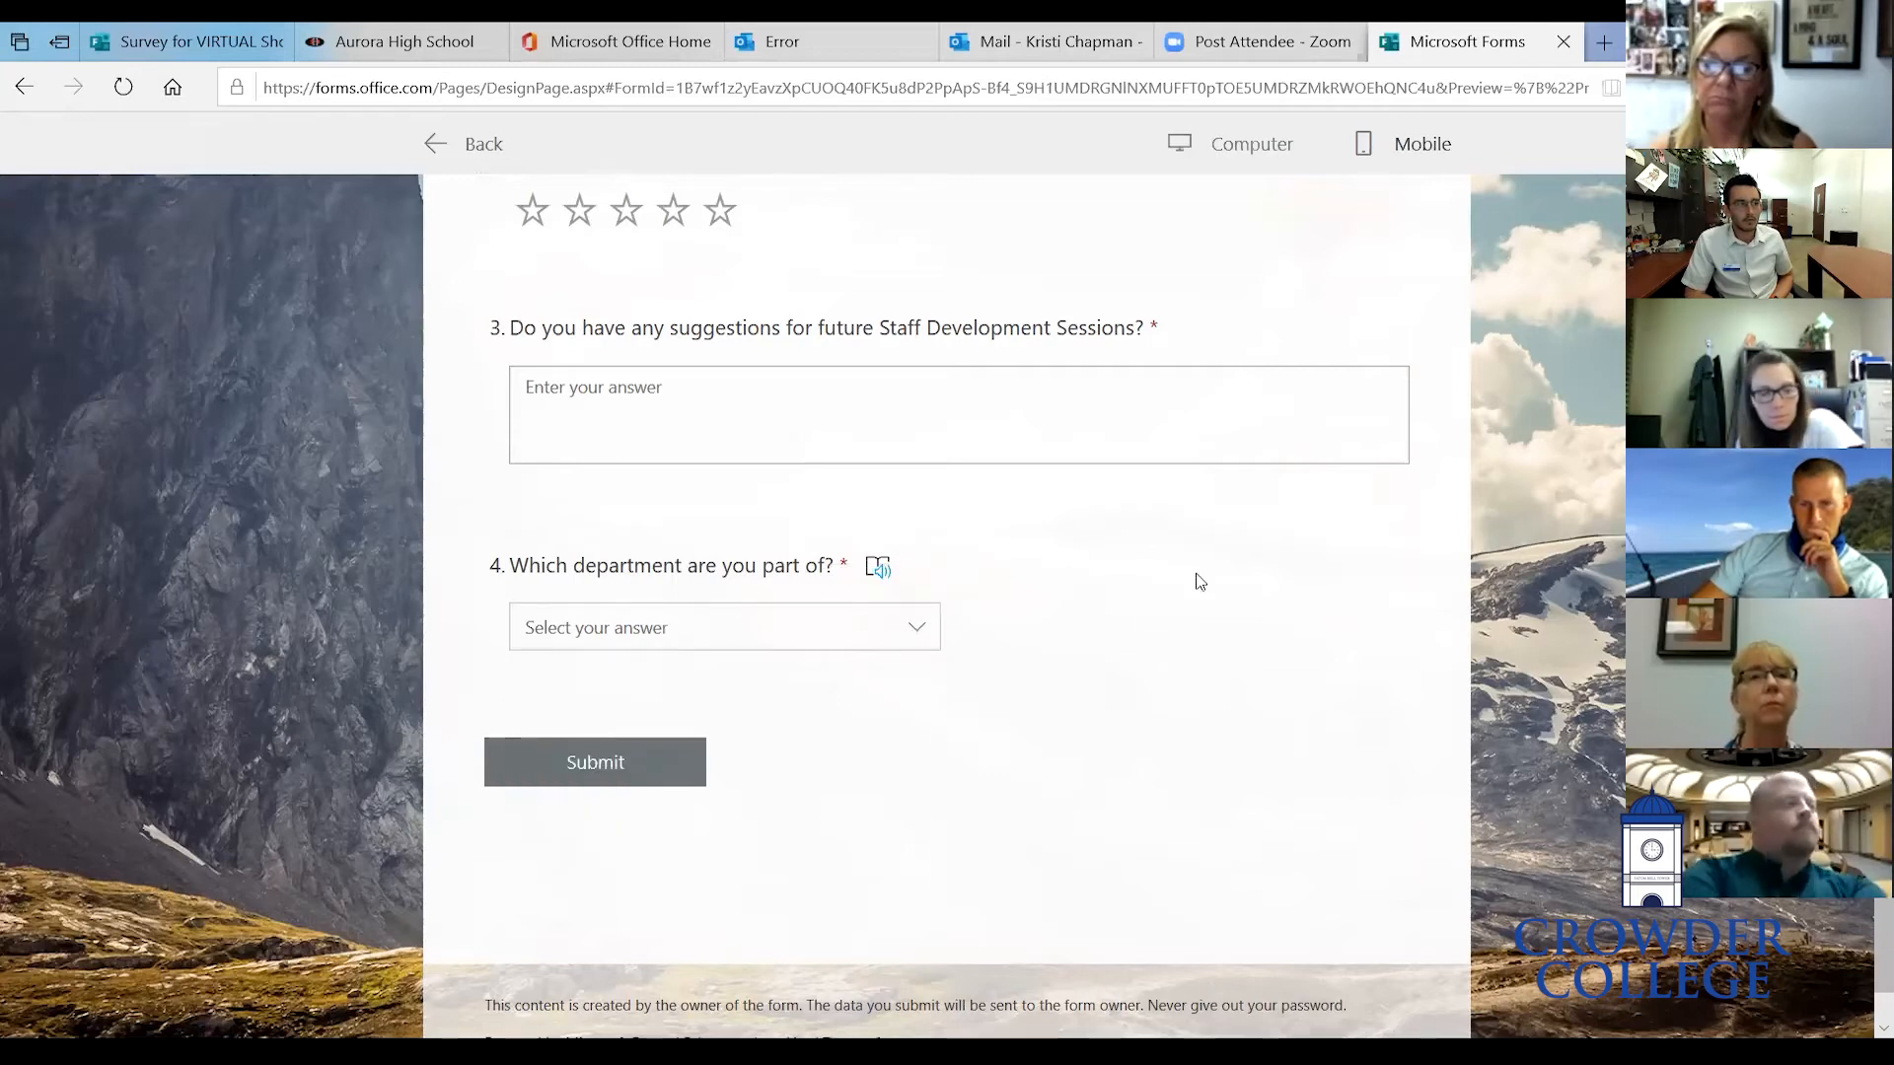
scroll(1197, 581, up, 3)
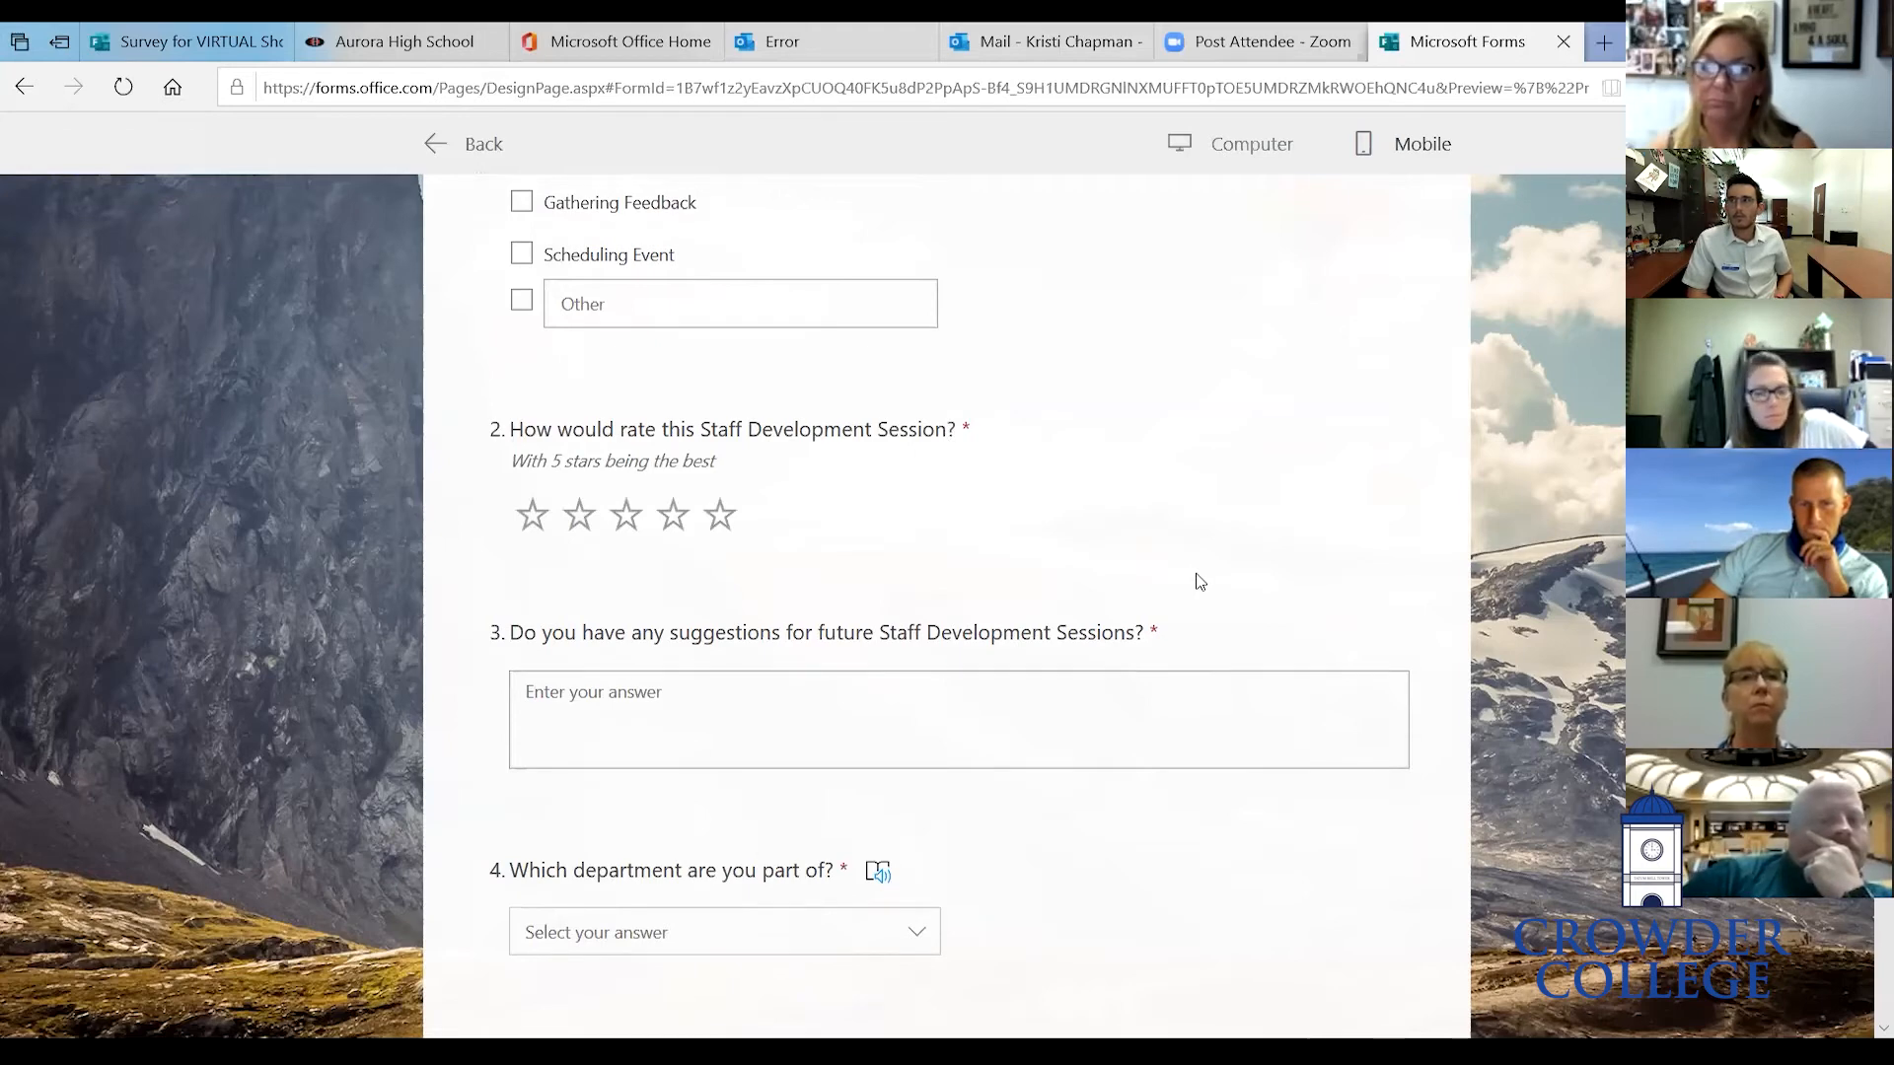
scroll(1199, 581, up, 3)
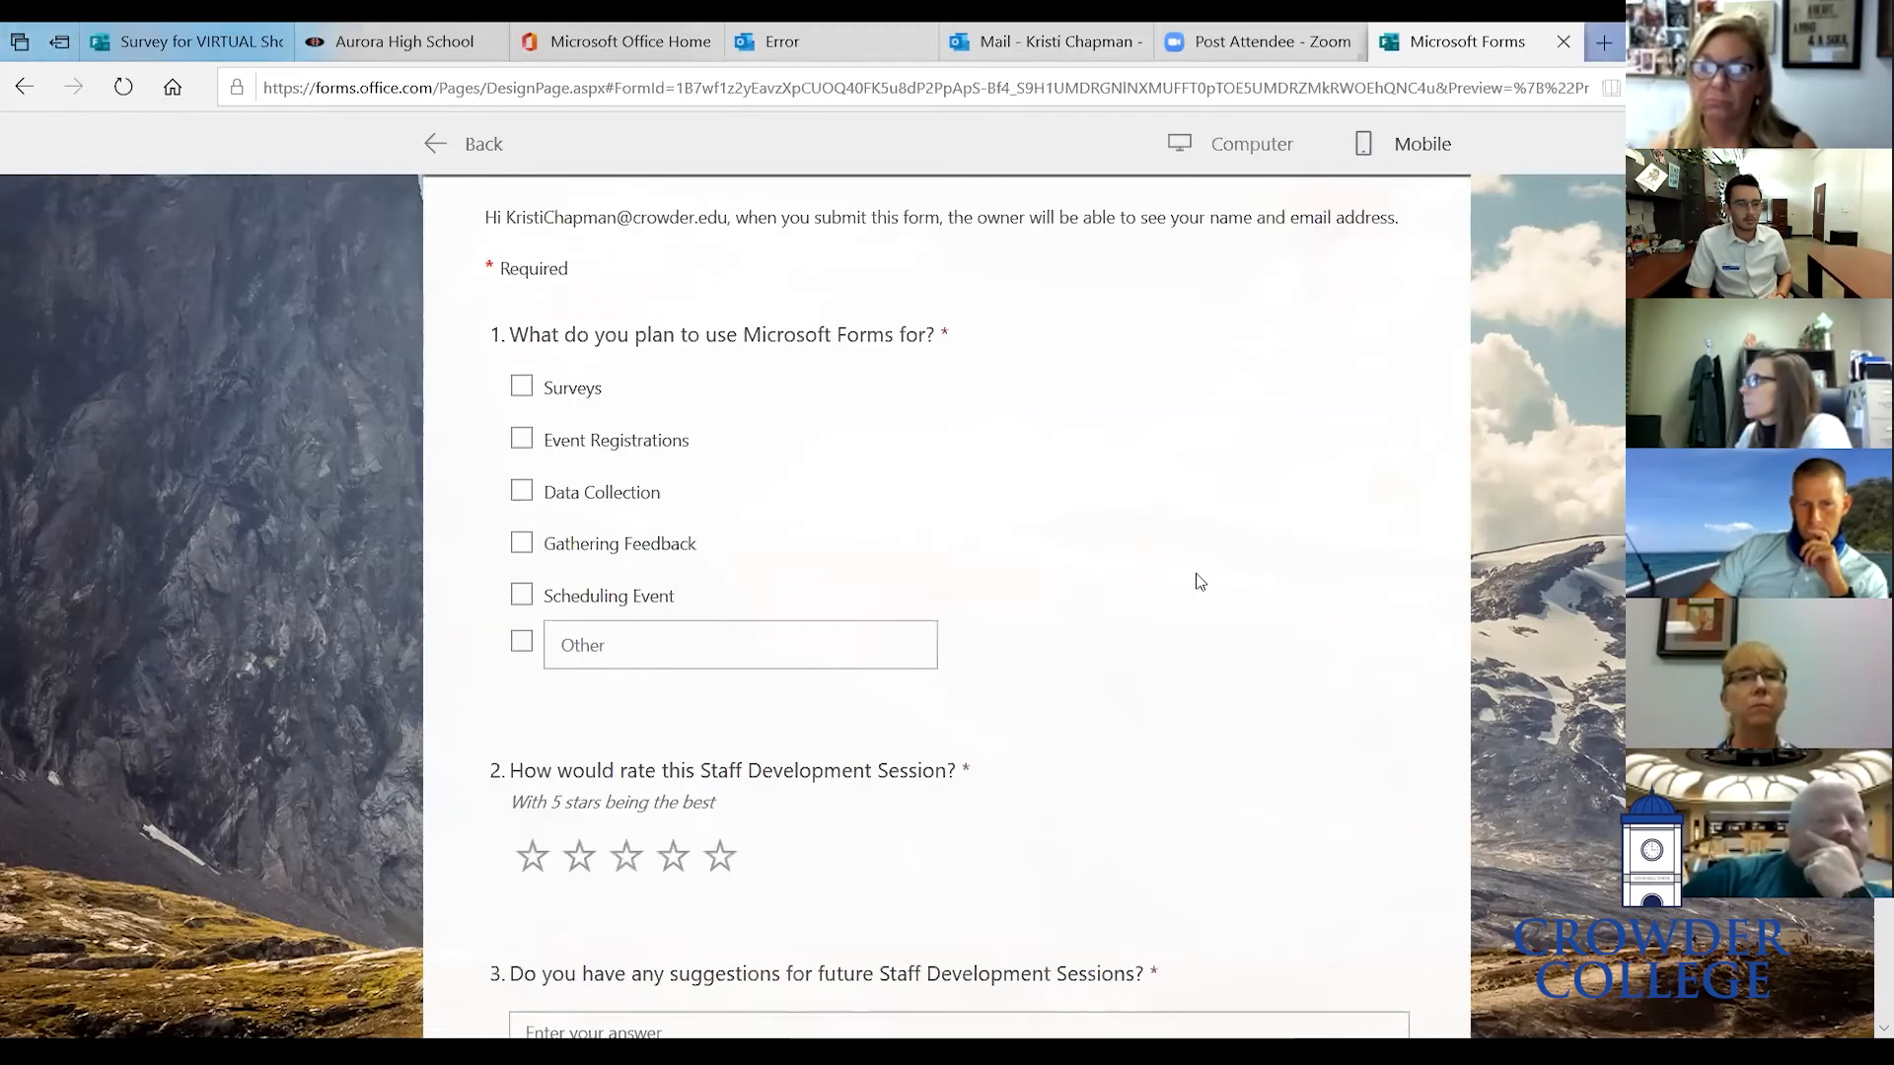
scroll(1200, 581, down, 4)
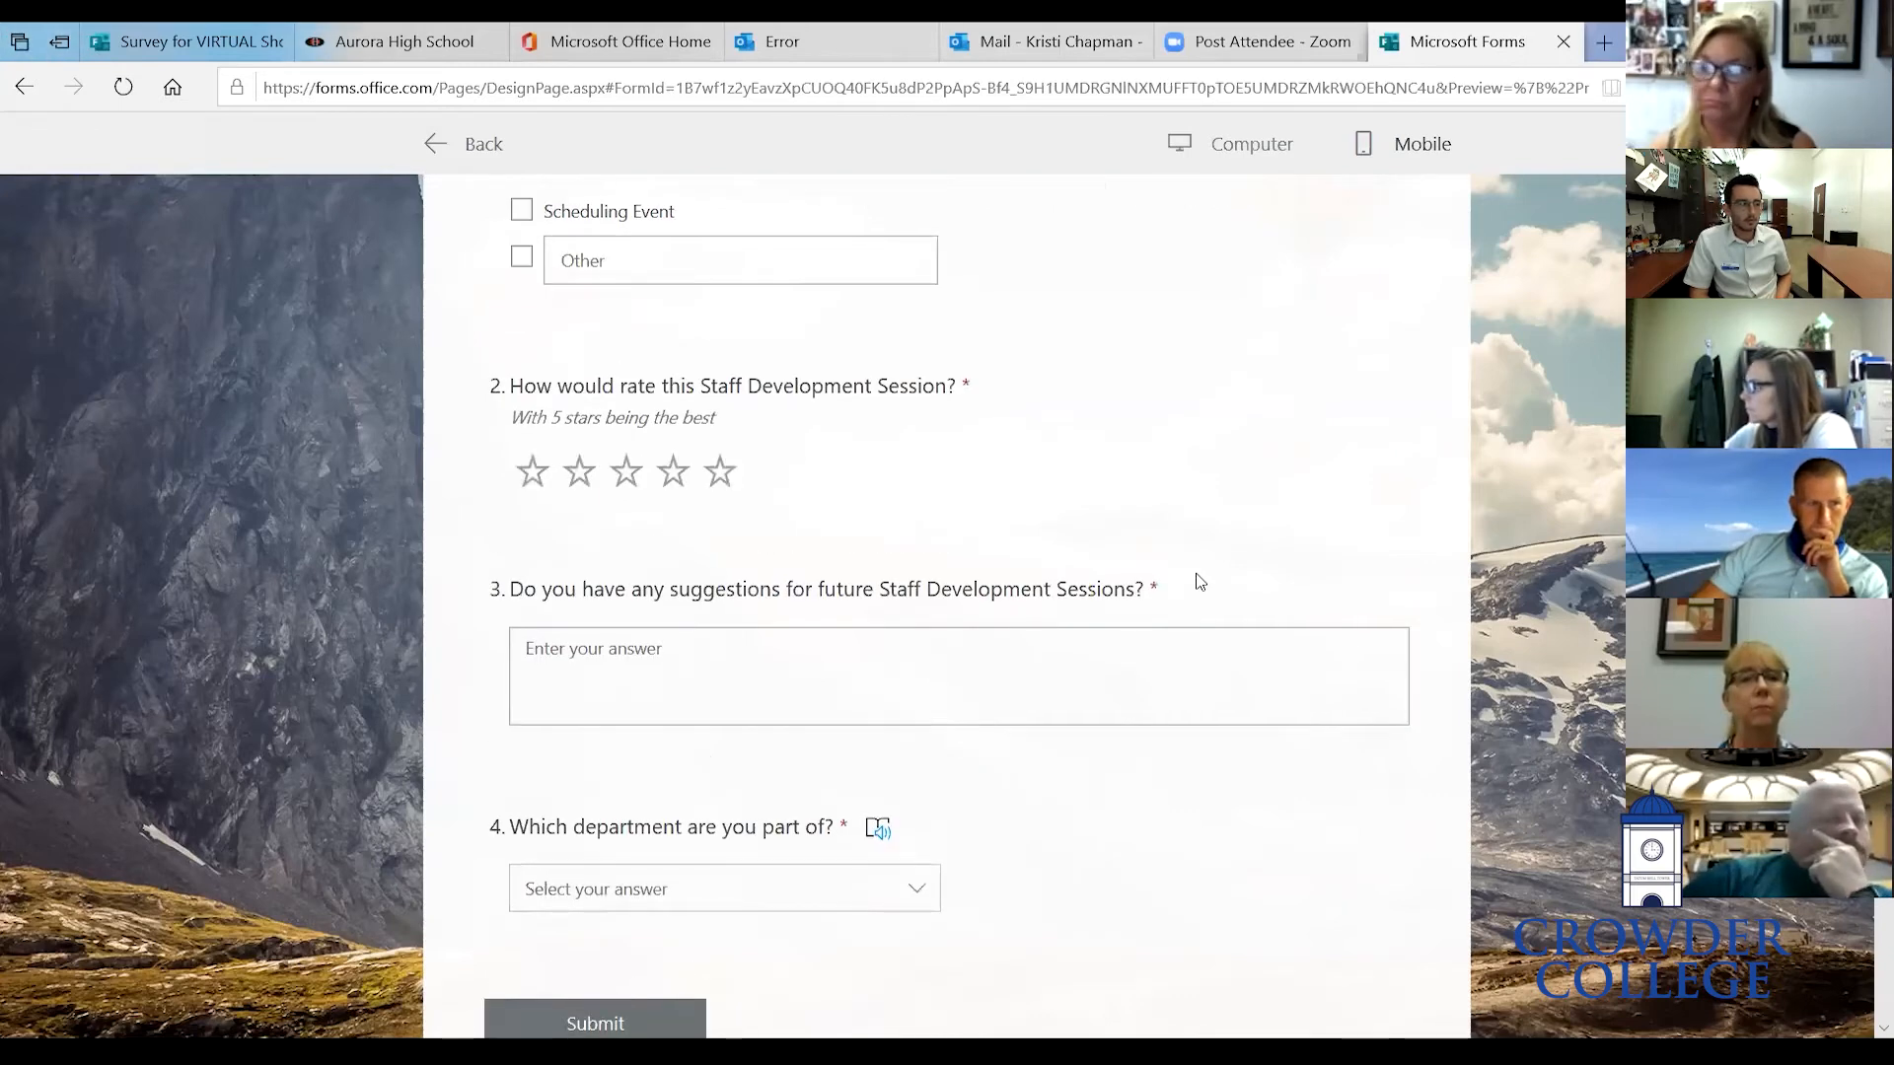
scroll(1199, 581, down, 1)
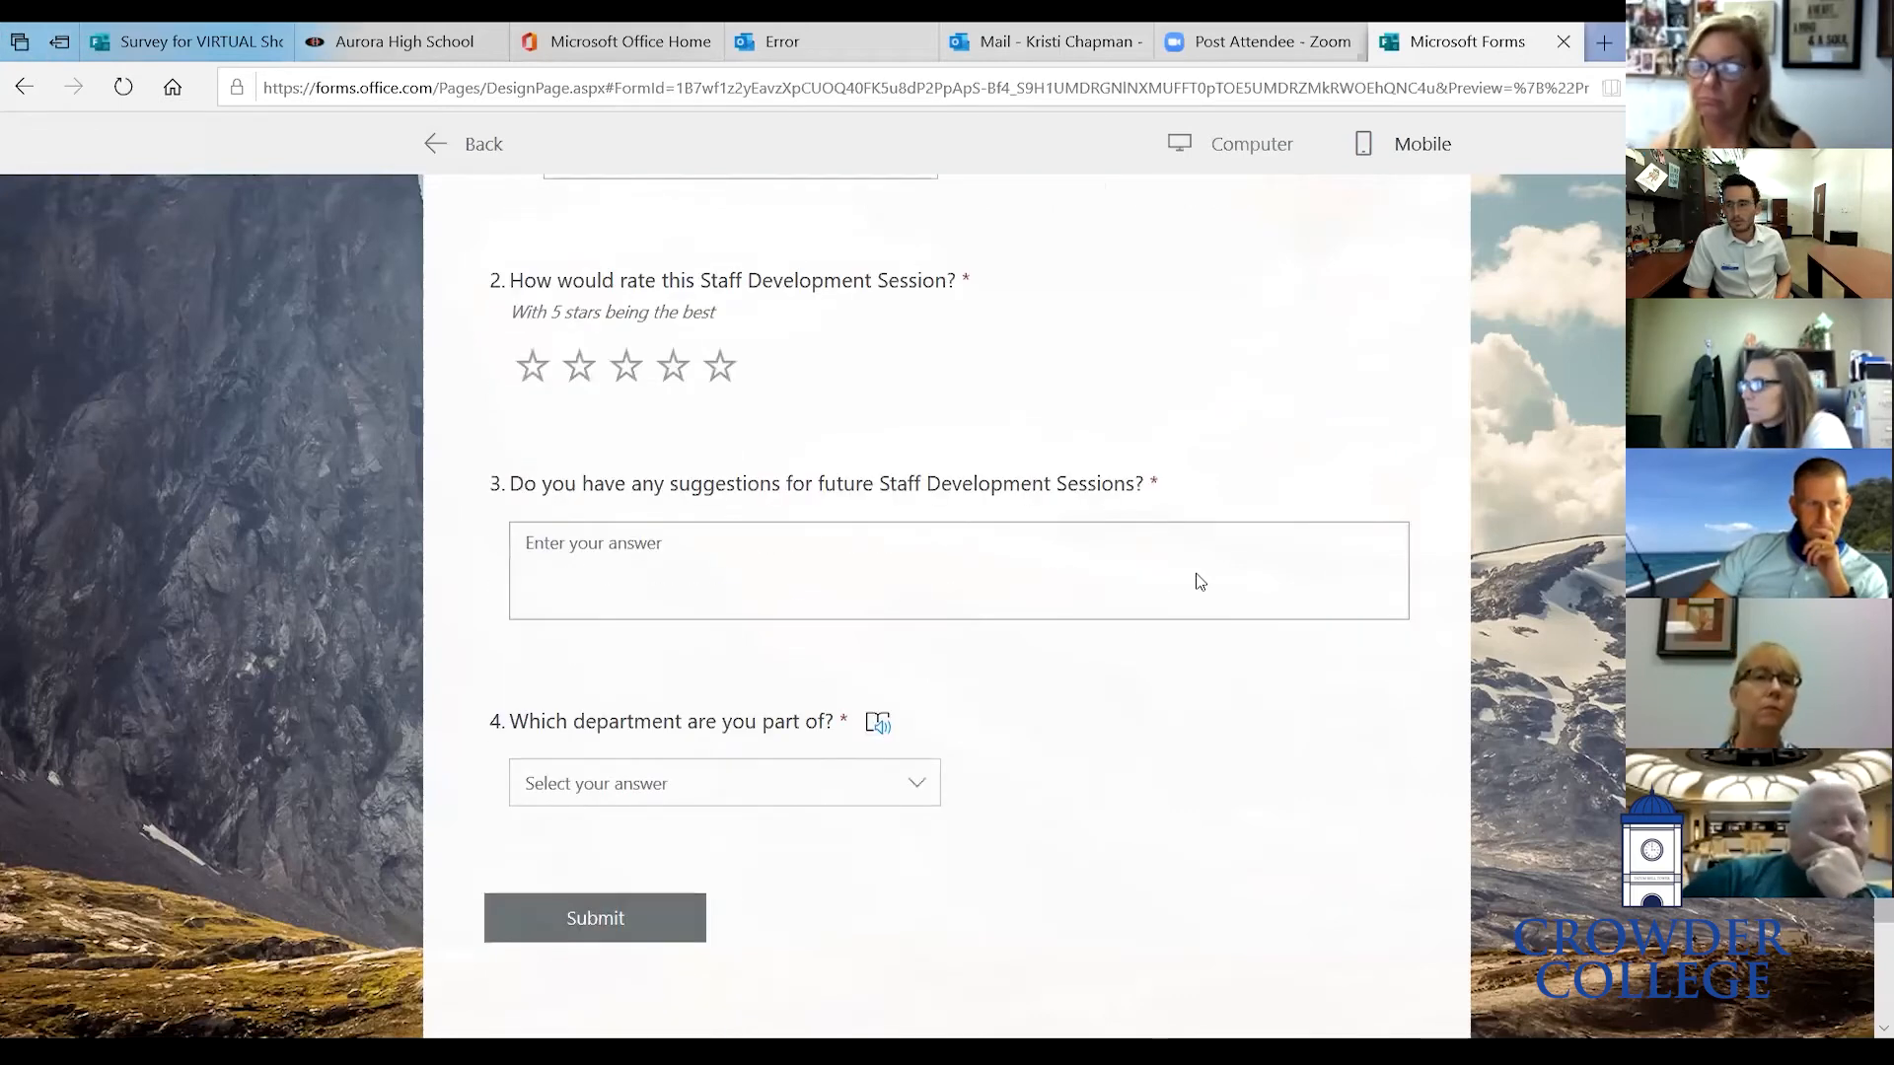
scroll(1200, 581, up, 7)
click(480, 158)
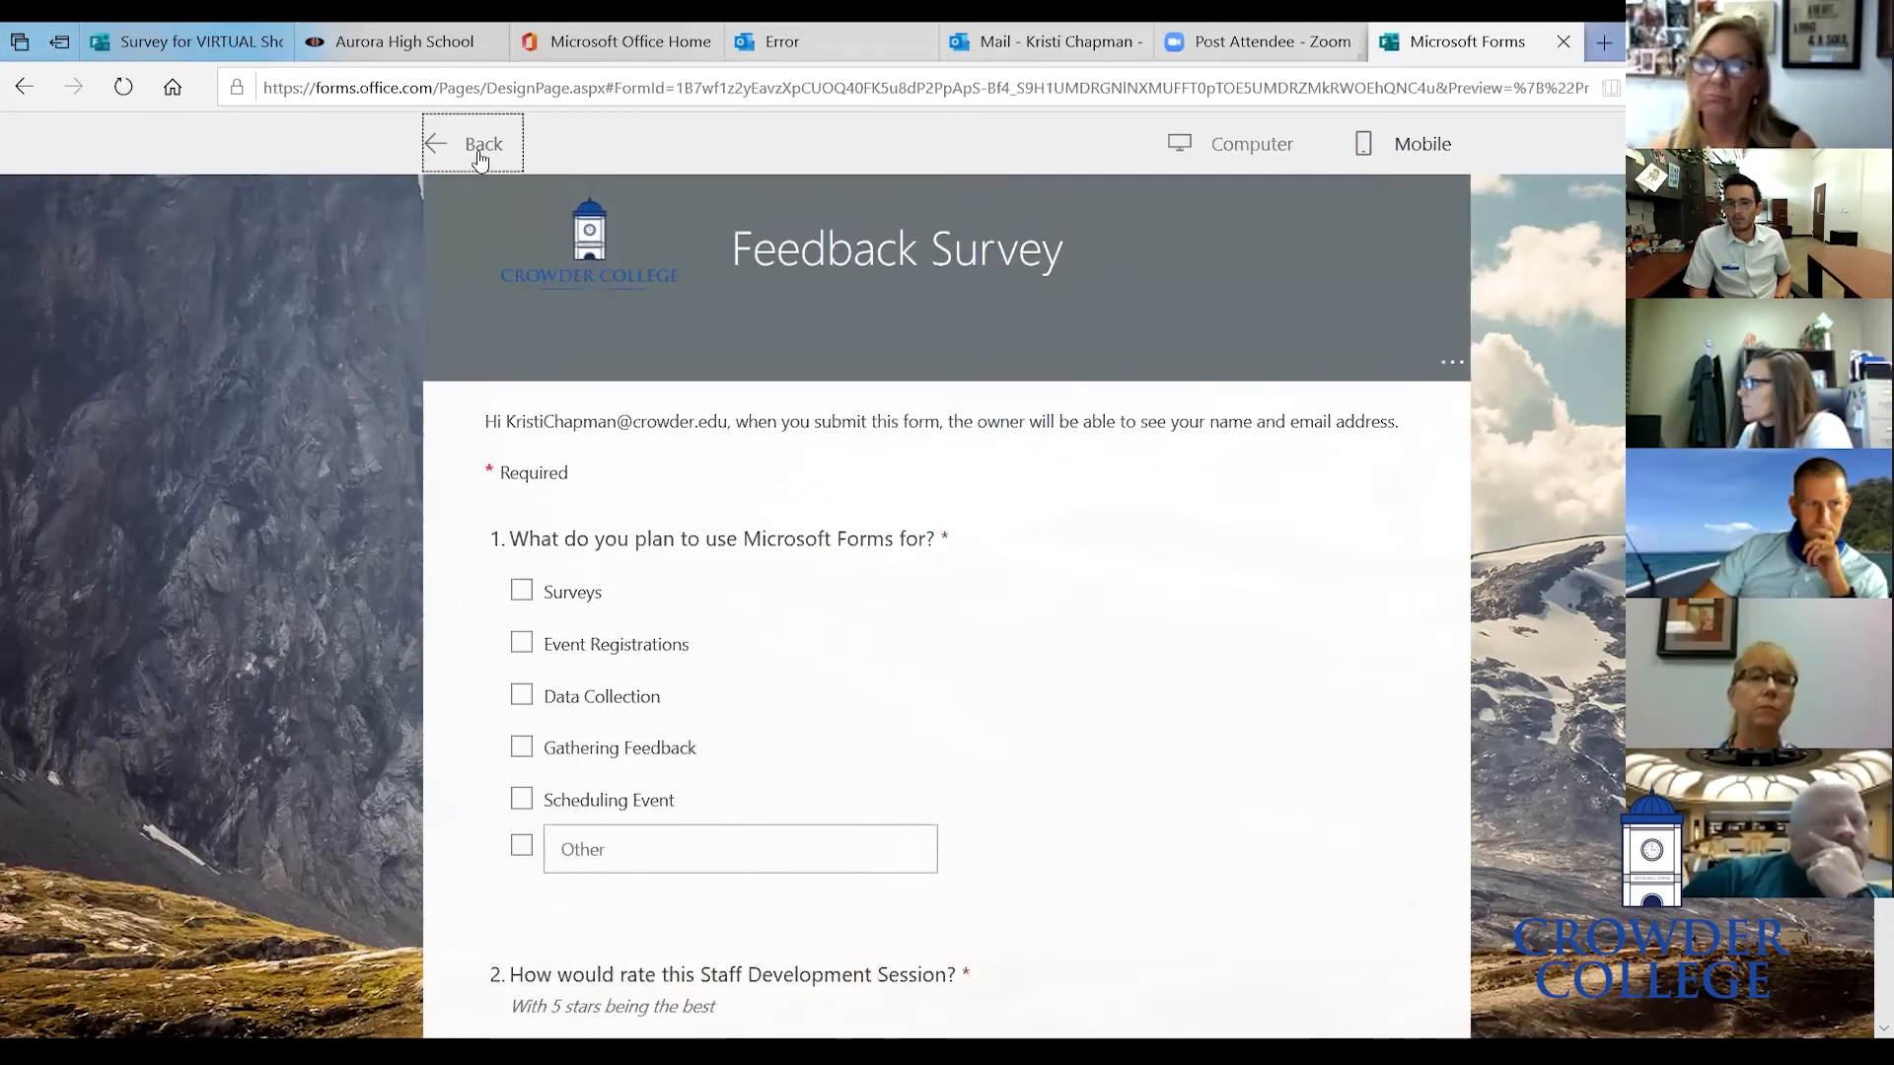
- Add a new Date question titled 'When is Crowder birthday?!' below the department question
scroll(825, 542, down, 8)
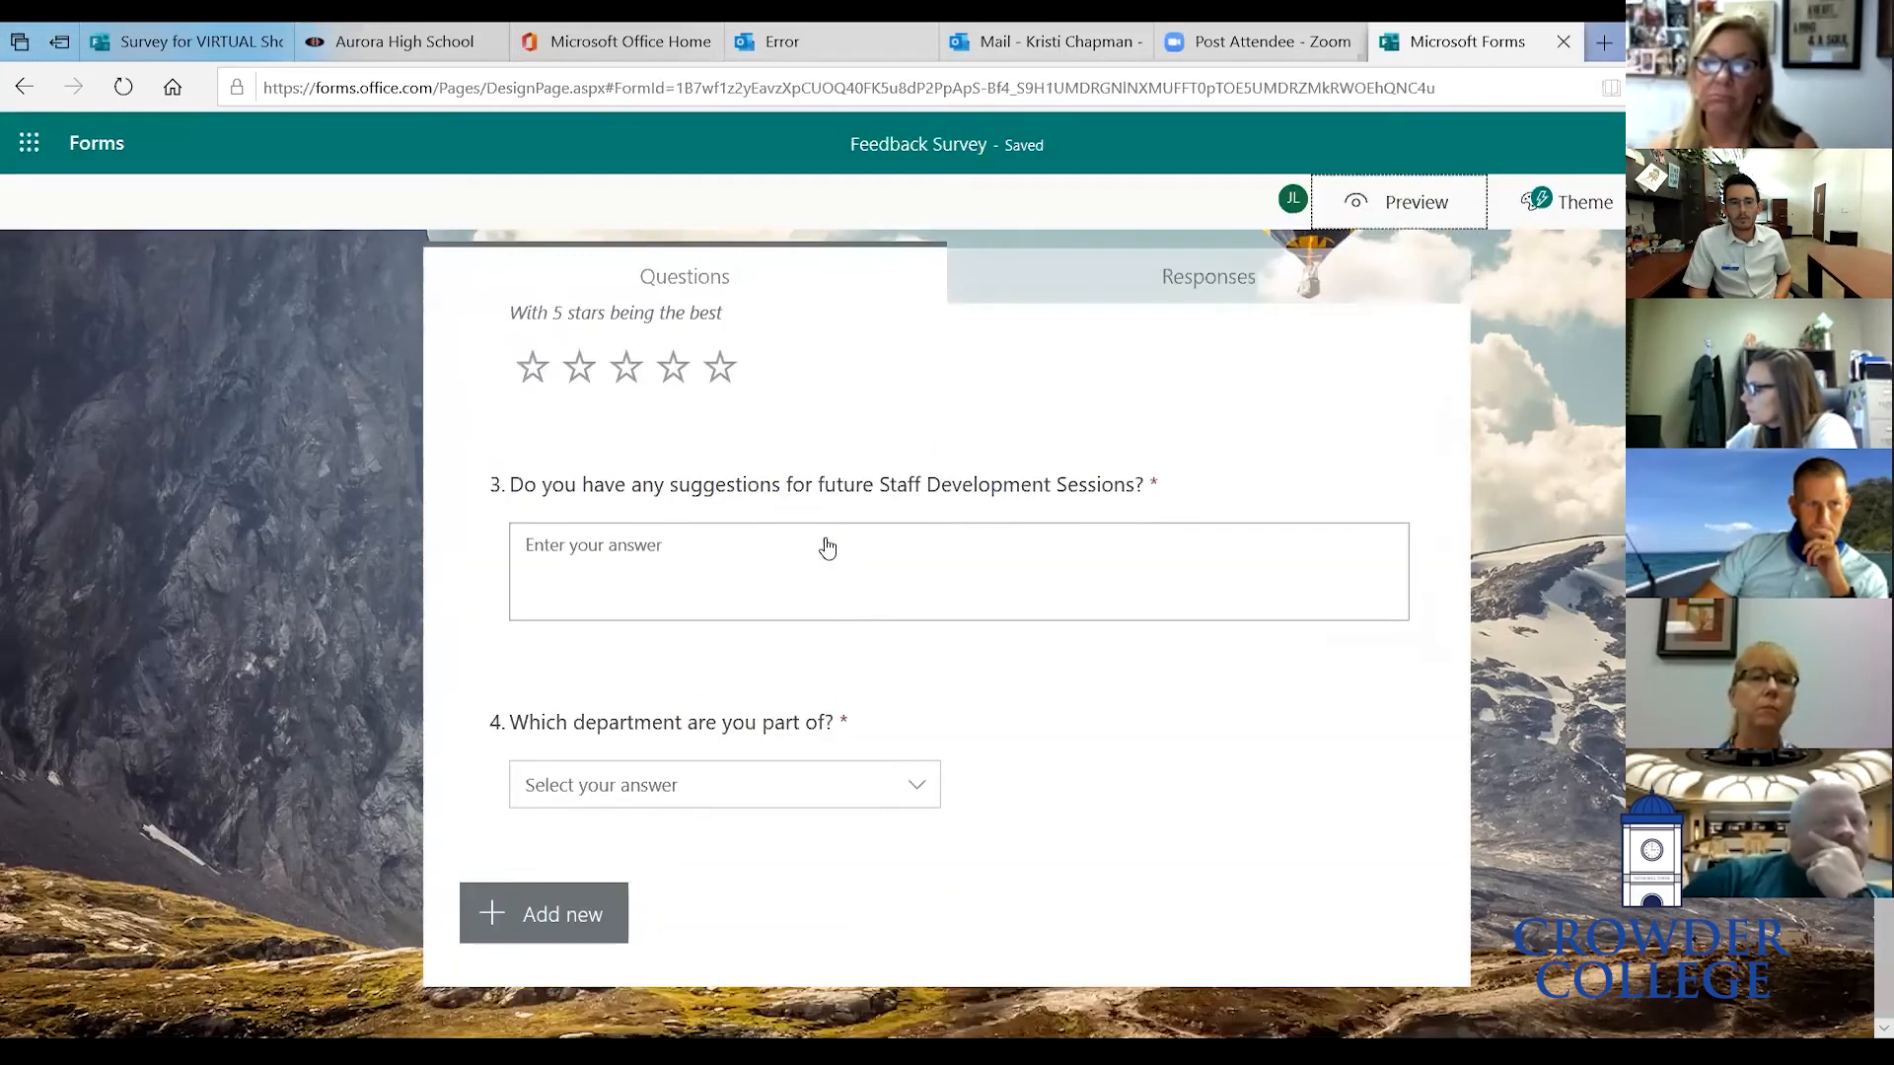
click(589, 972)
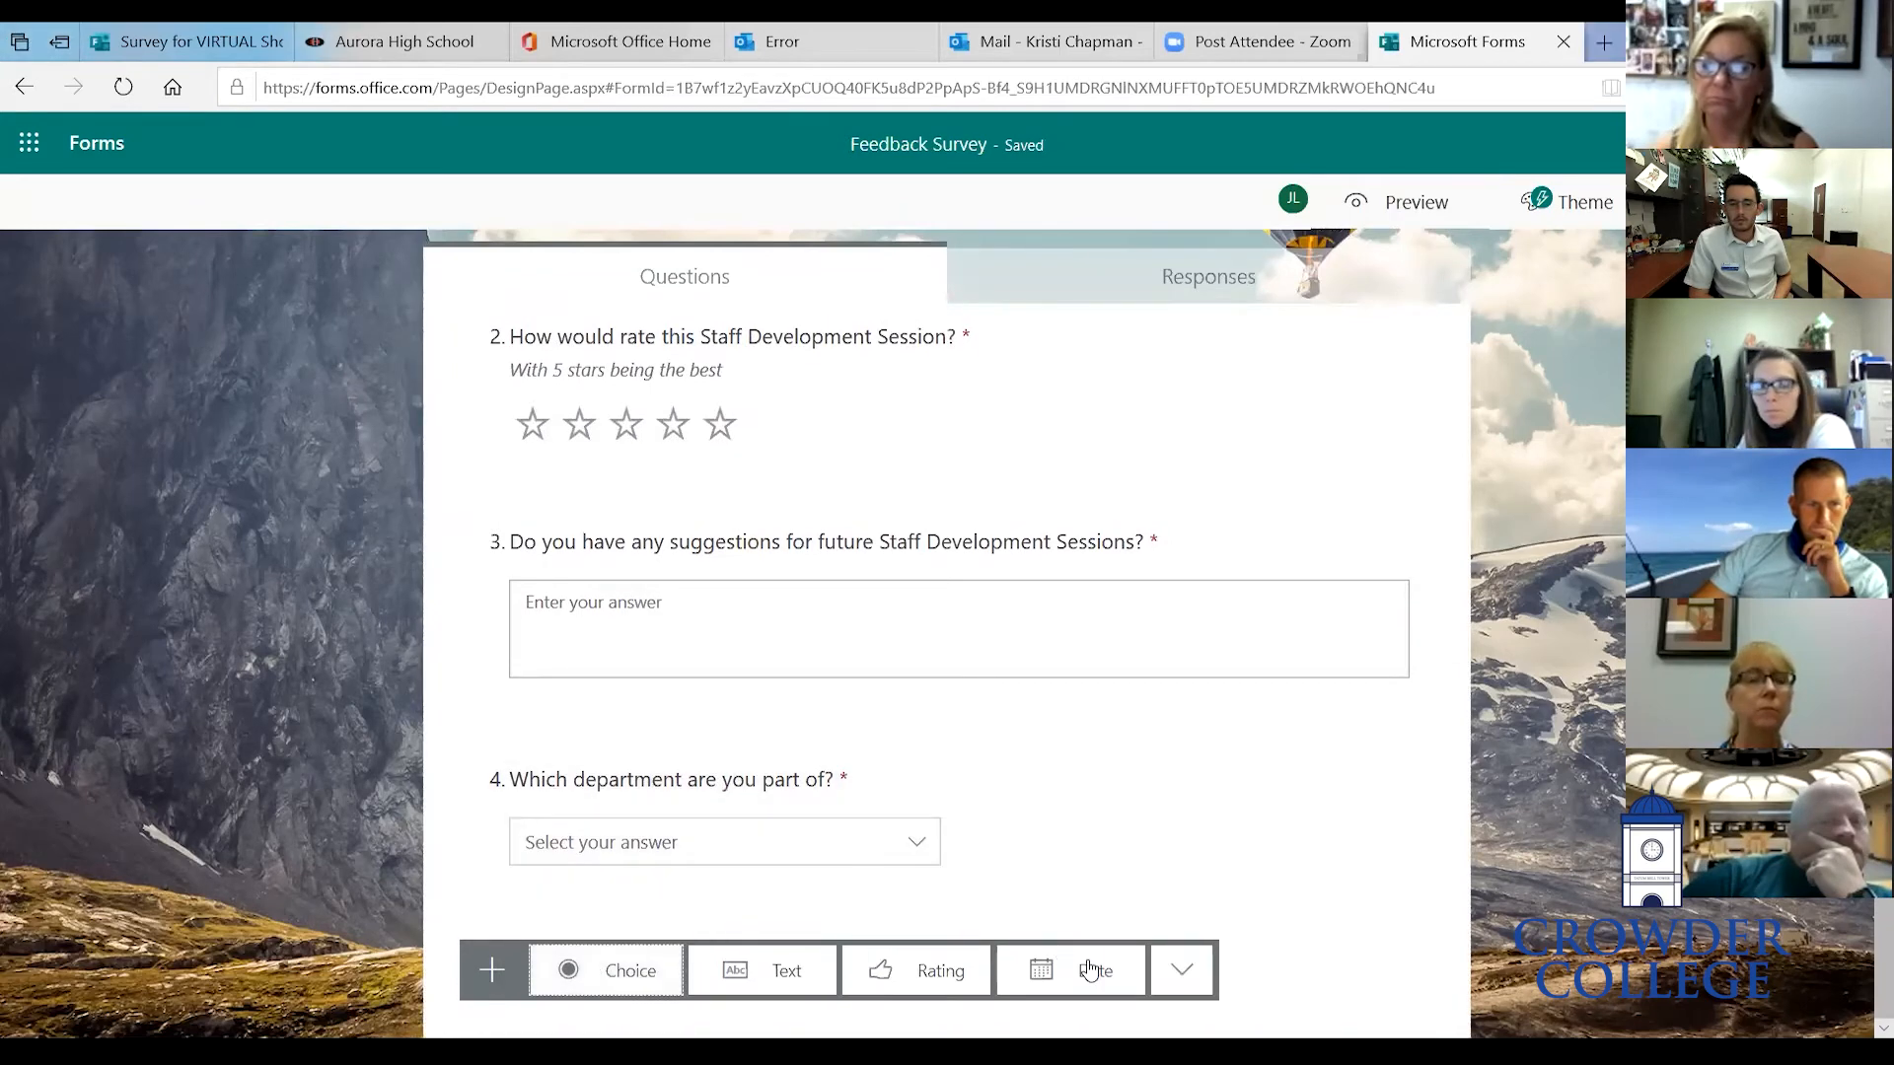
click(1090, 969)
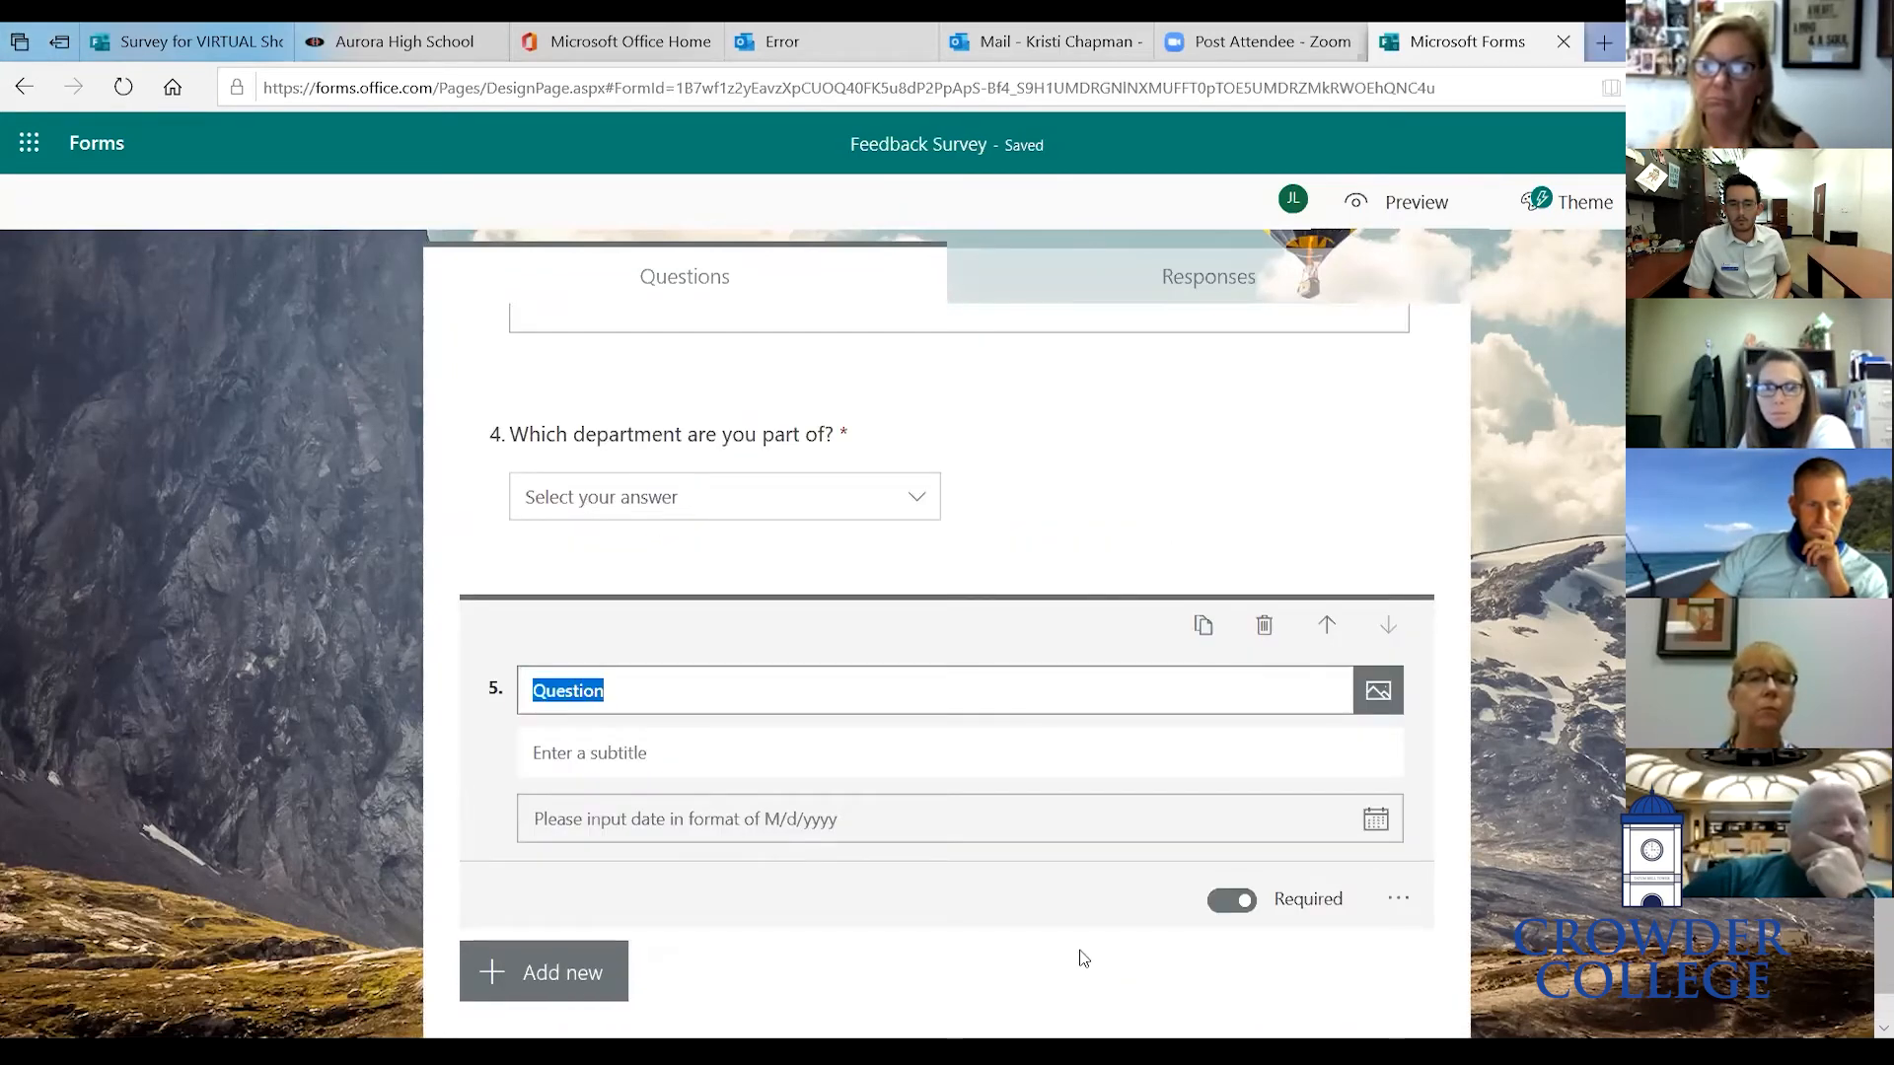
text(When is)
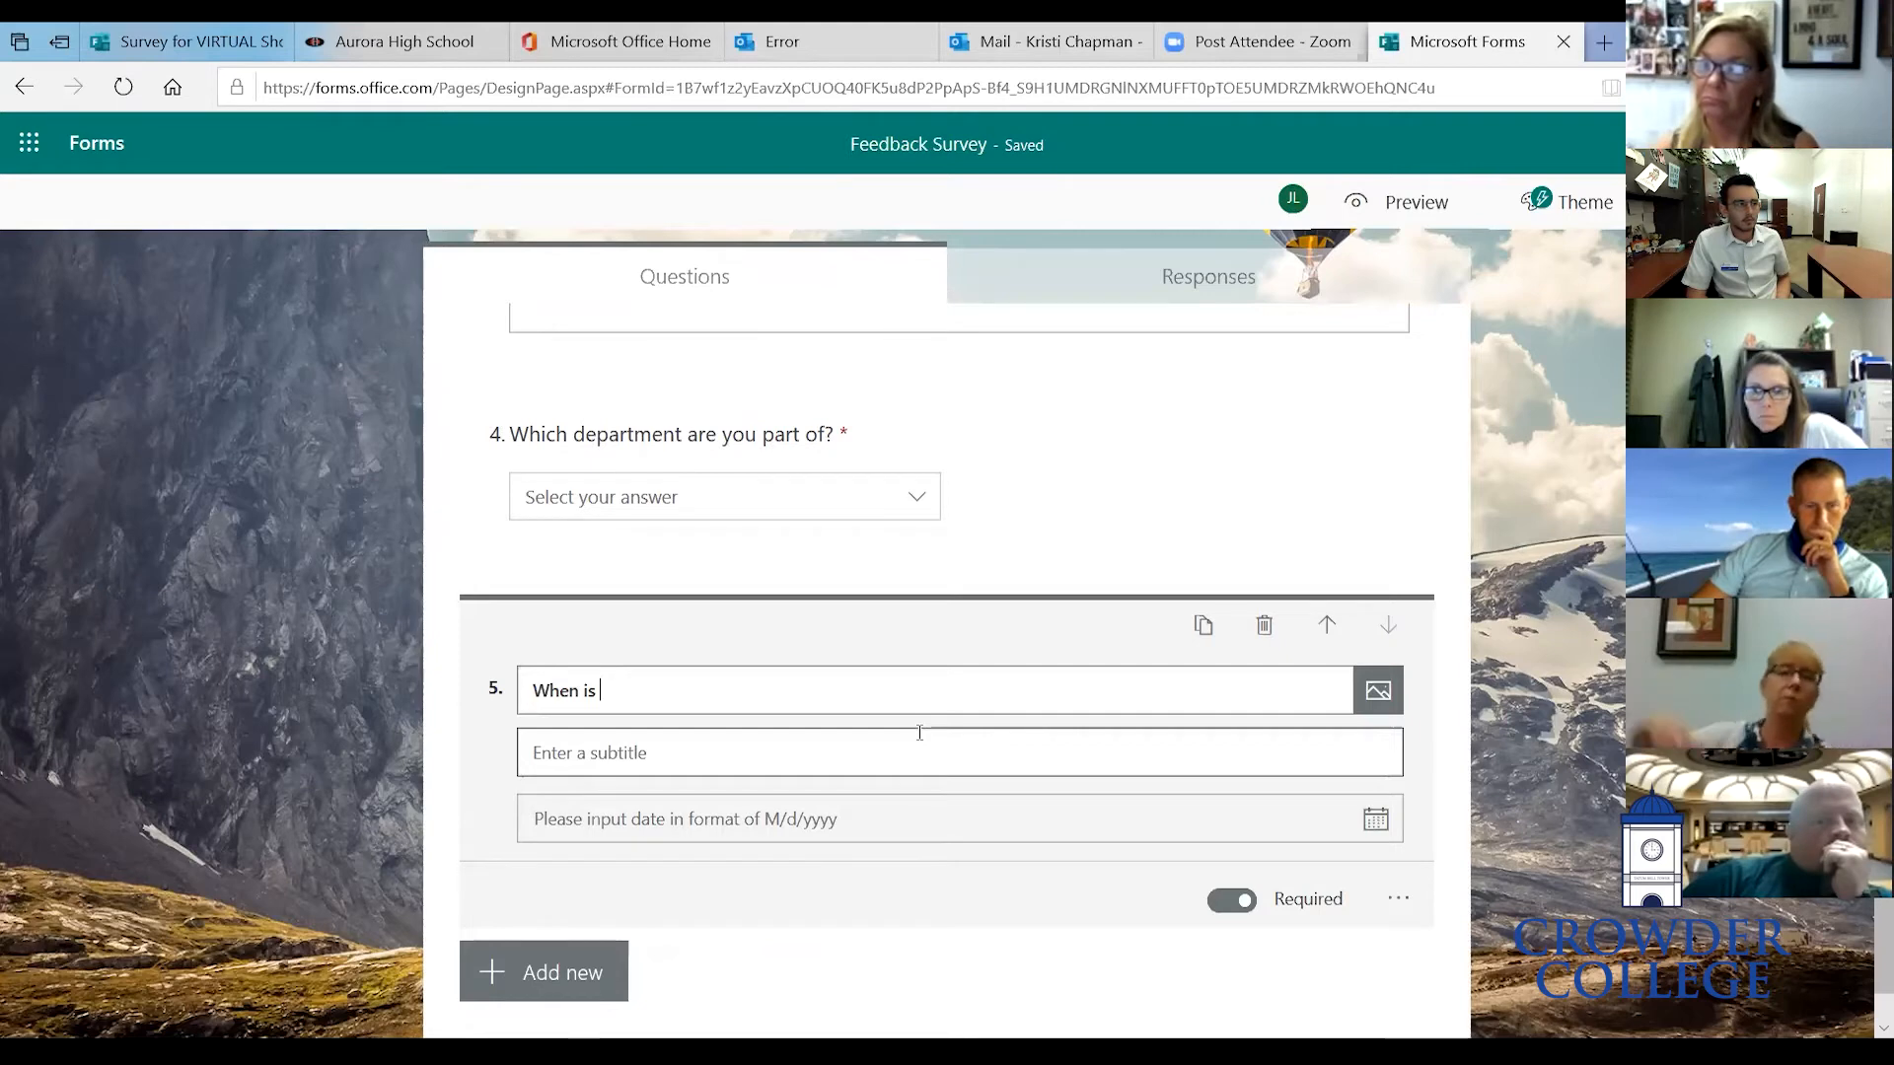
text(Cro)
text(wder )
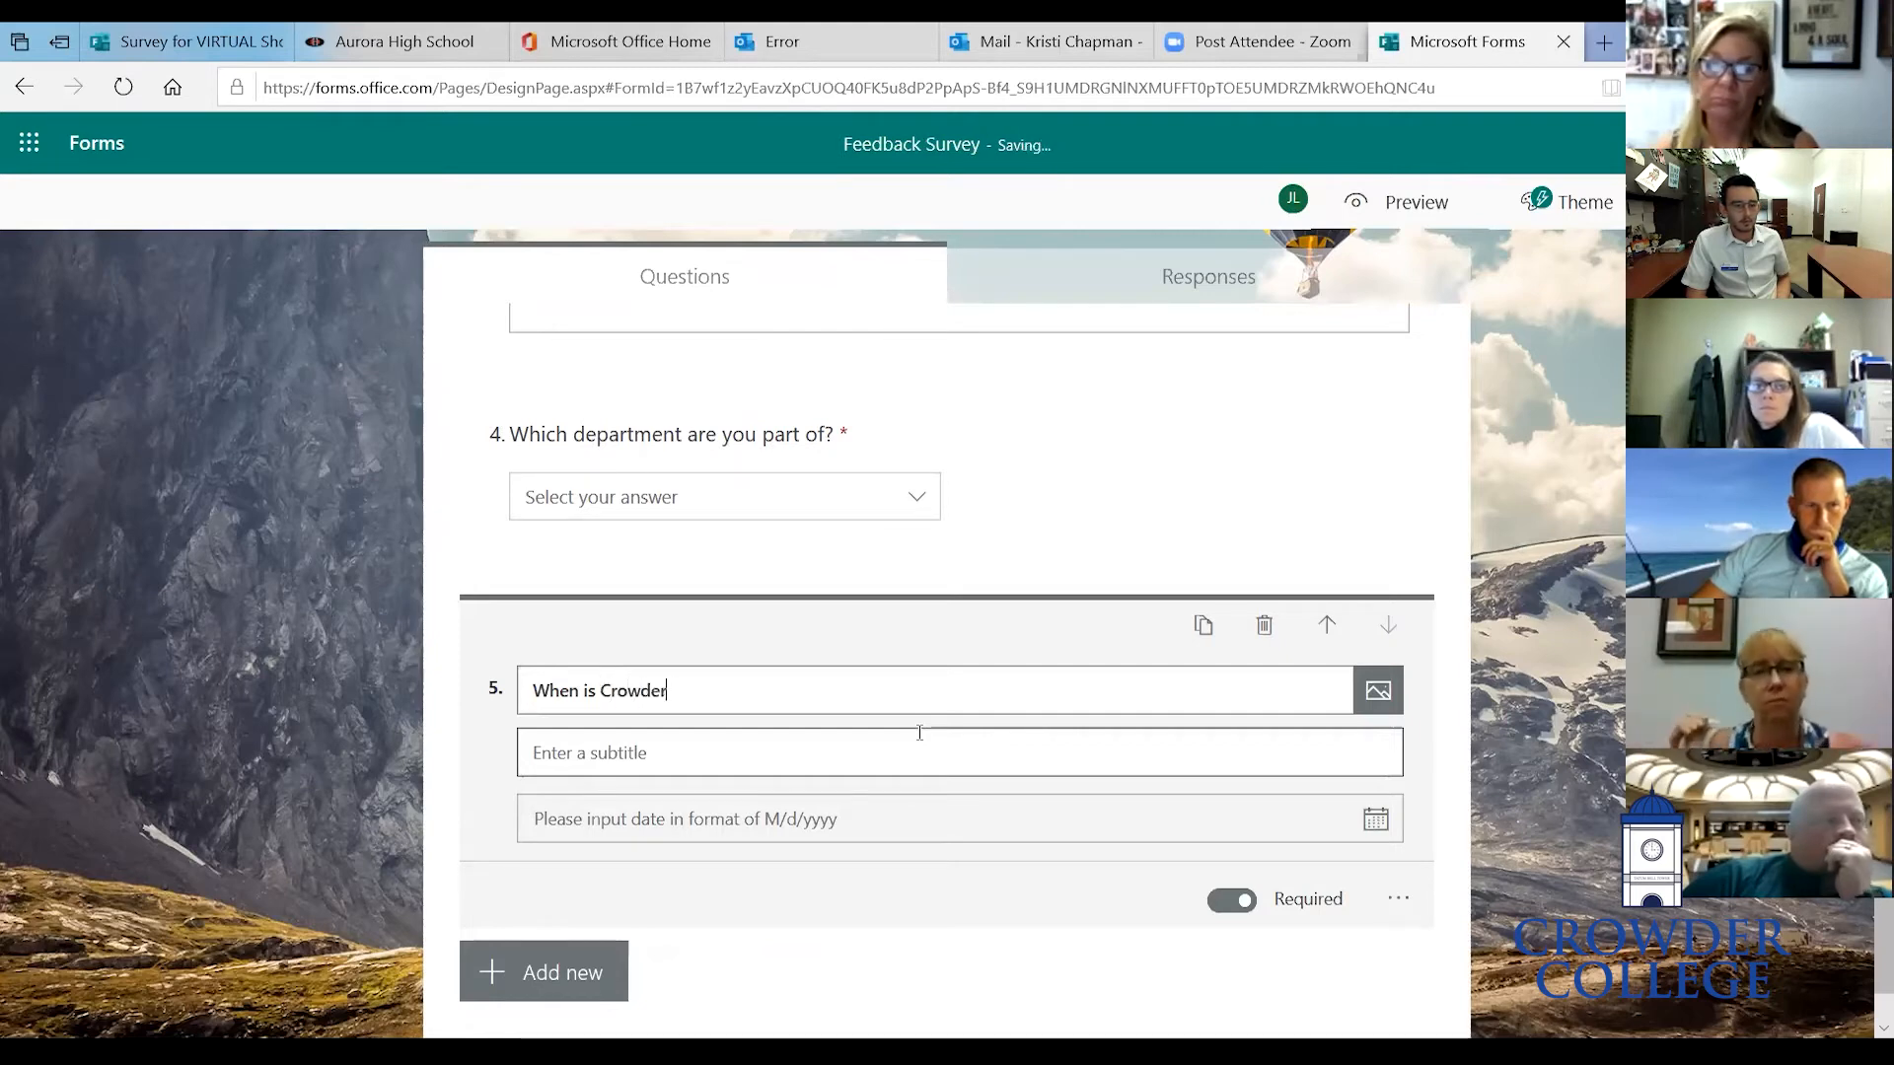
text(birthday?!)
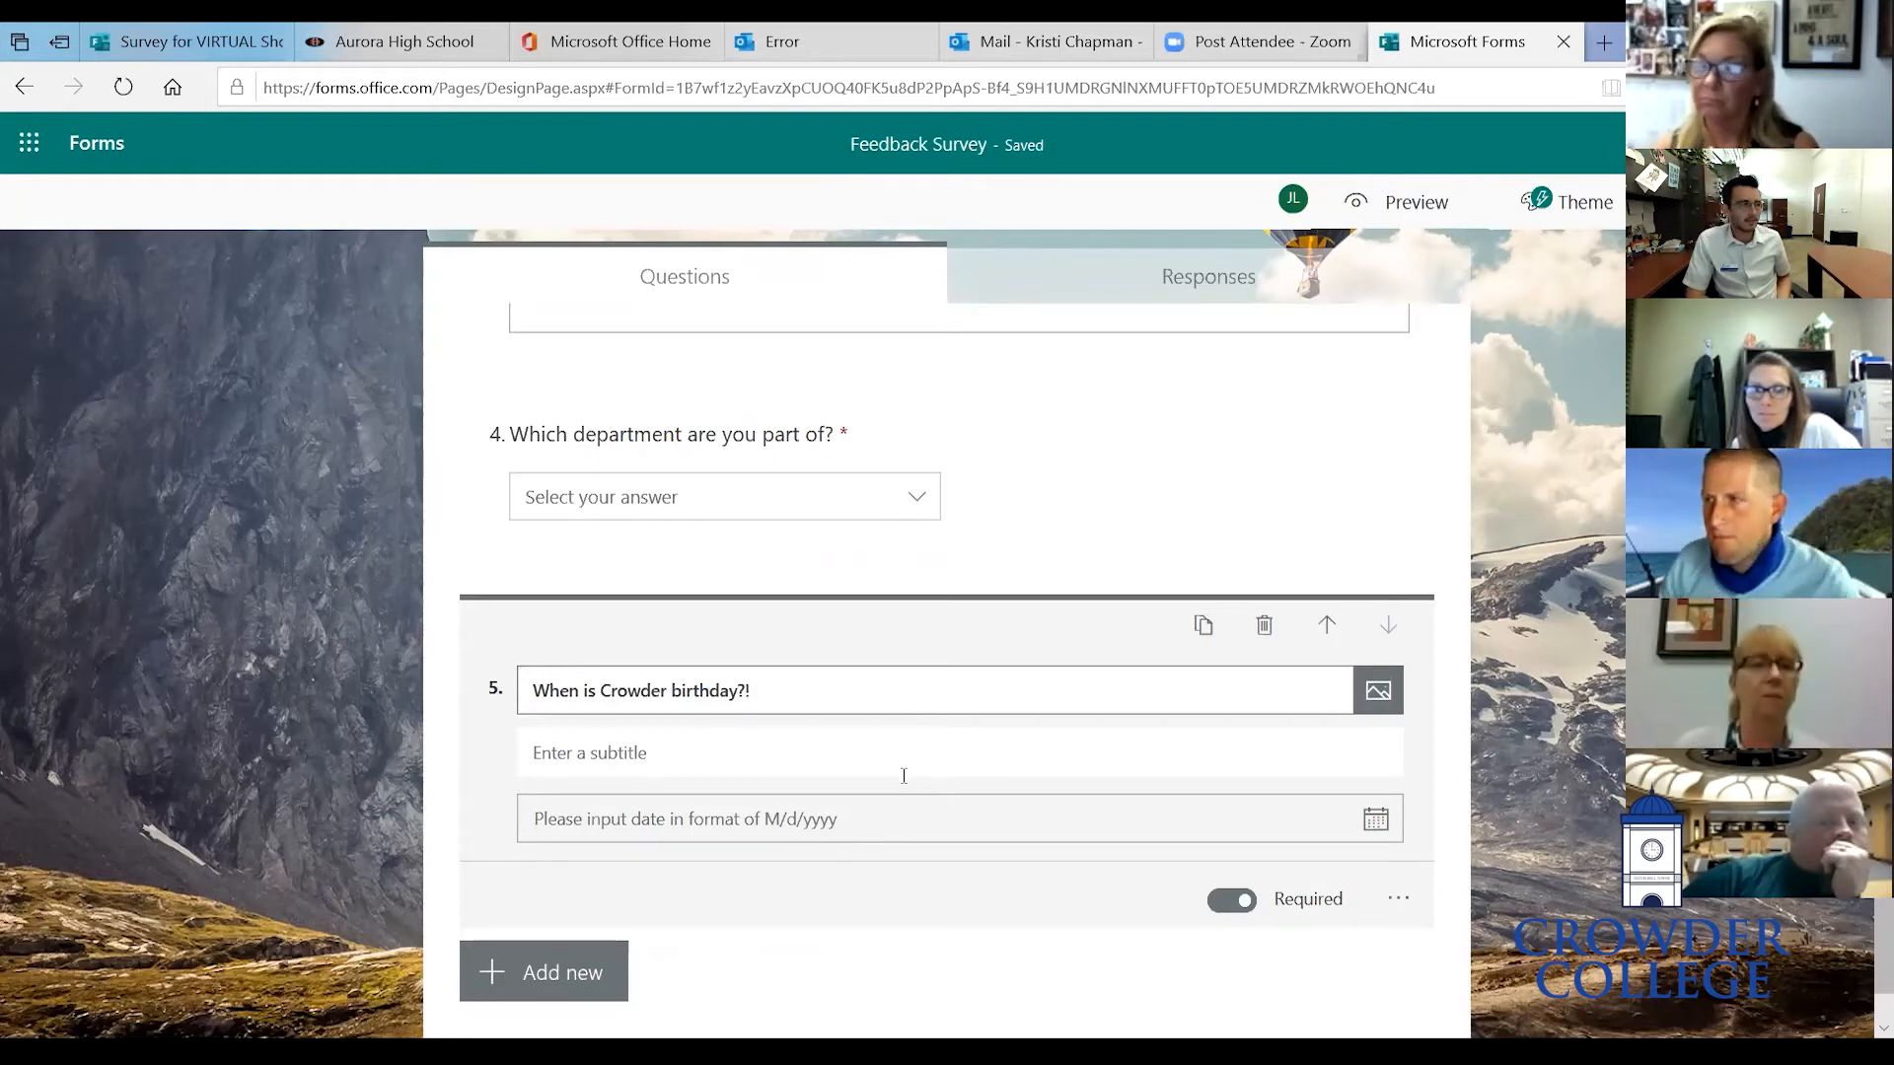
right_click(953, 814)
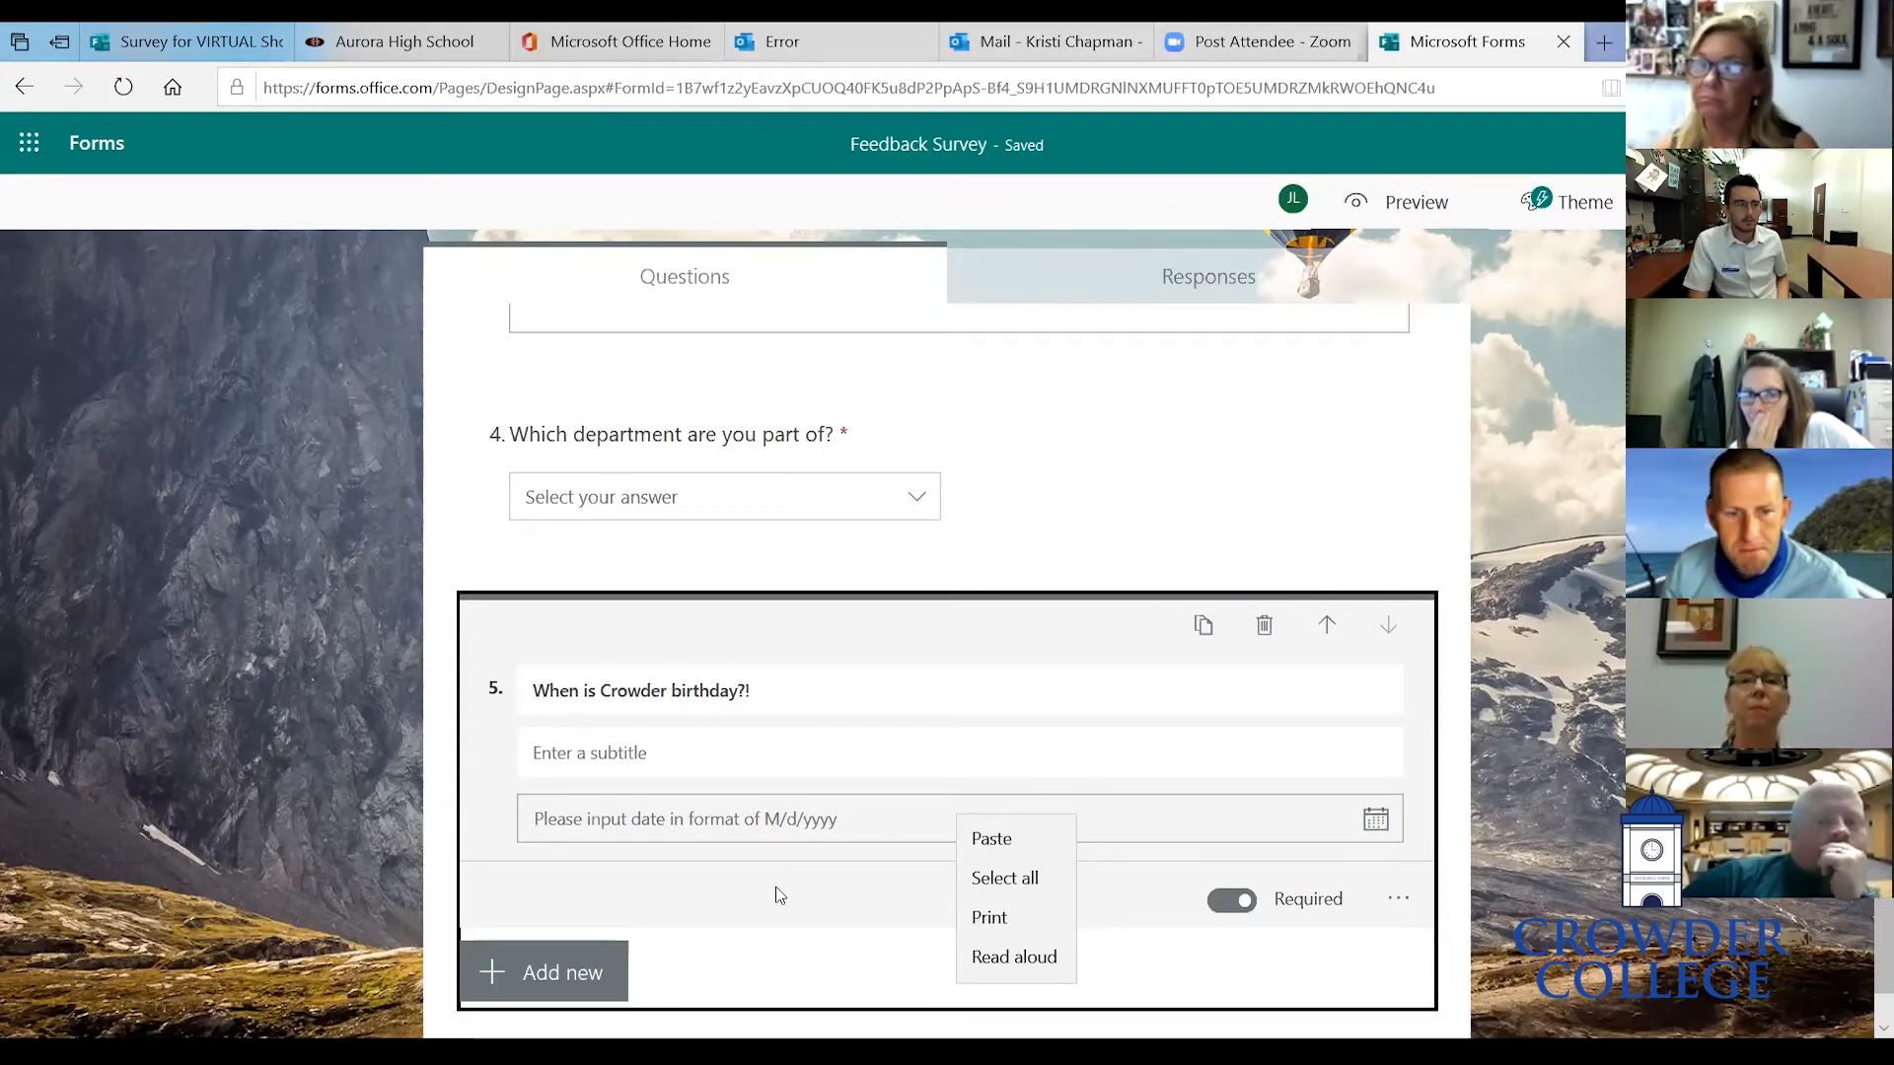
click(1216, 910)
click(1219, 905)
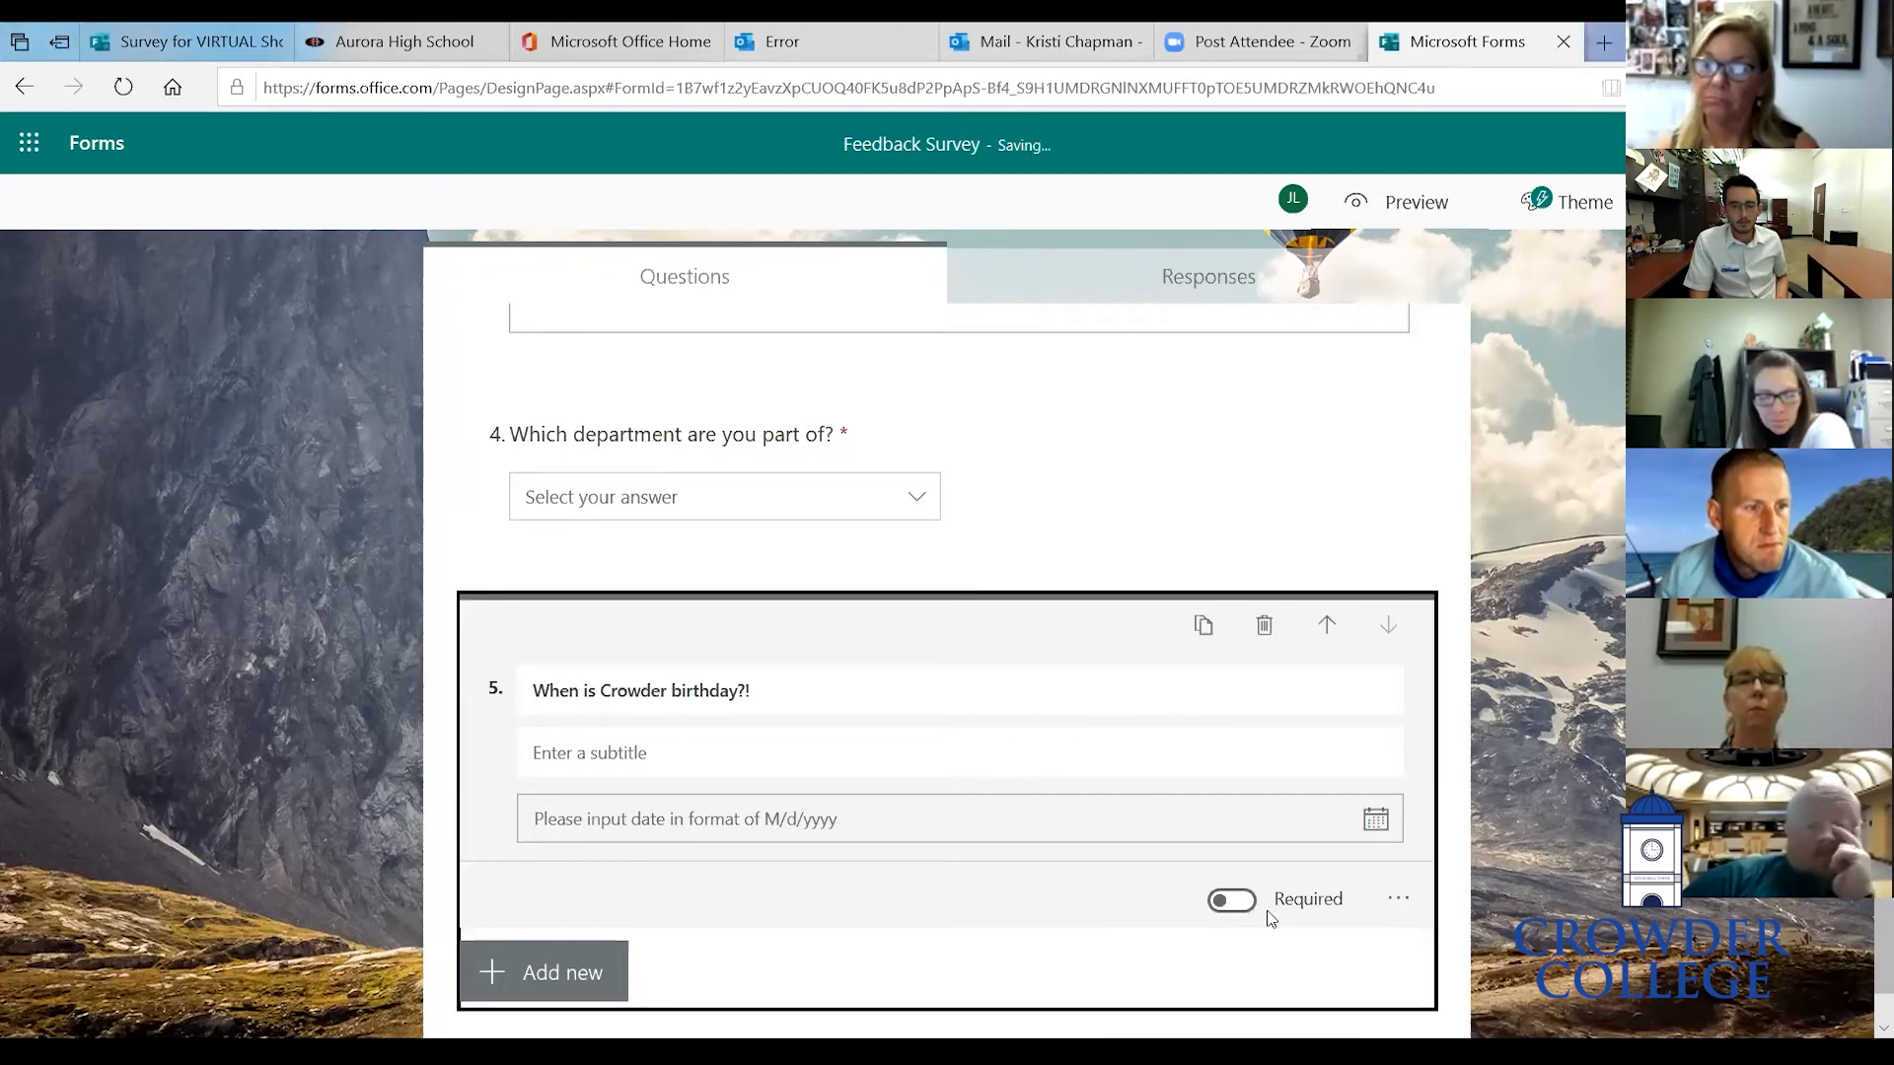
click(1248, 905)
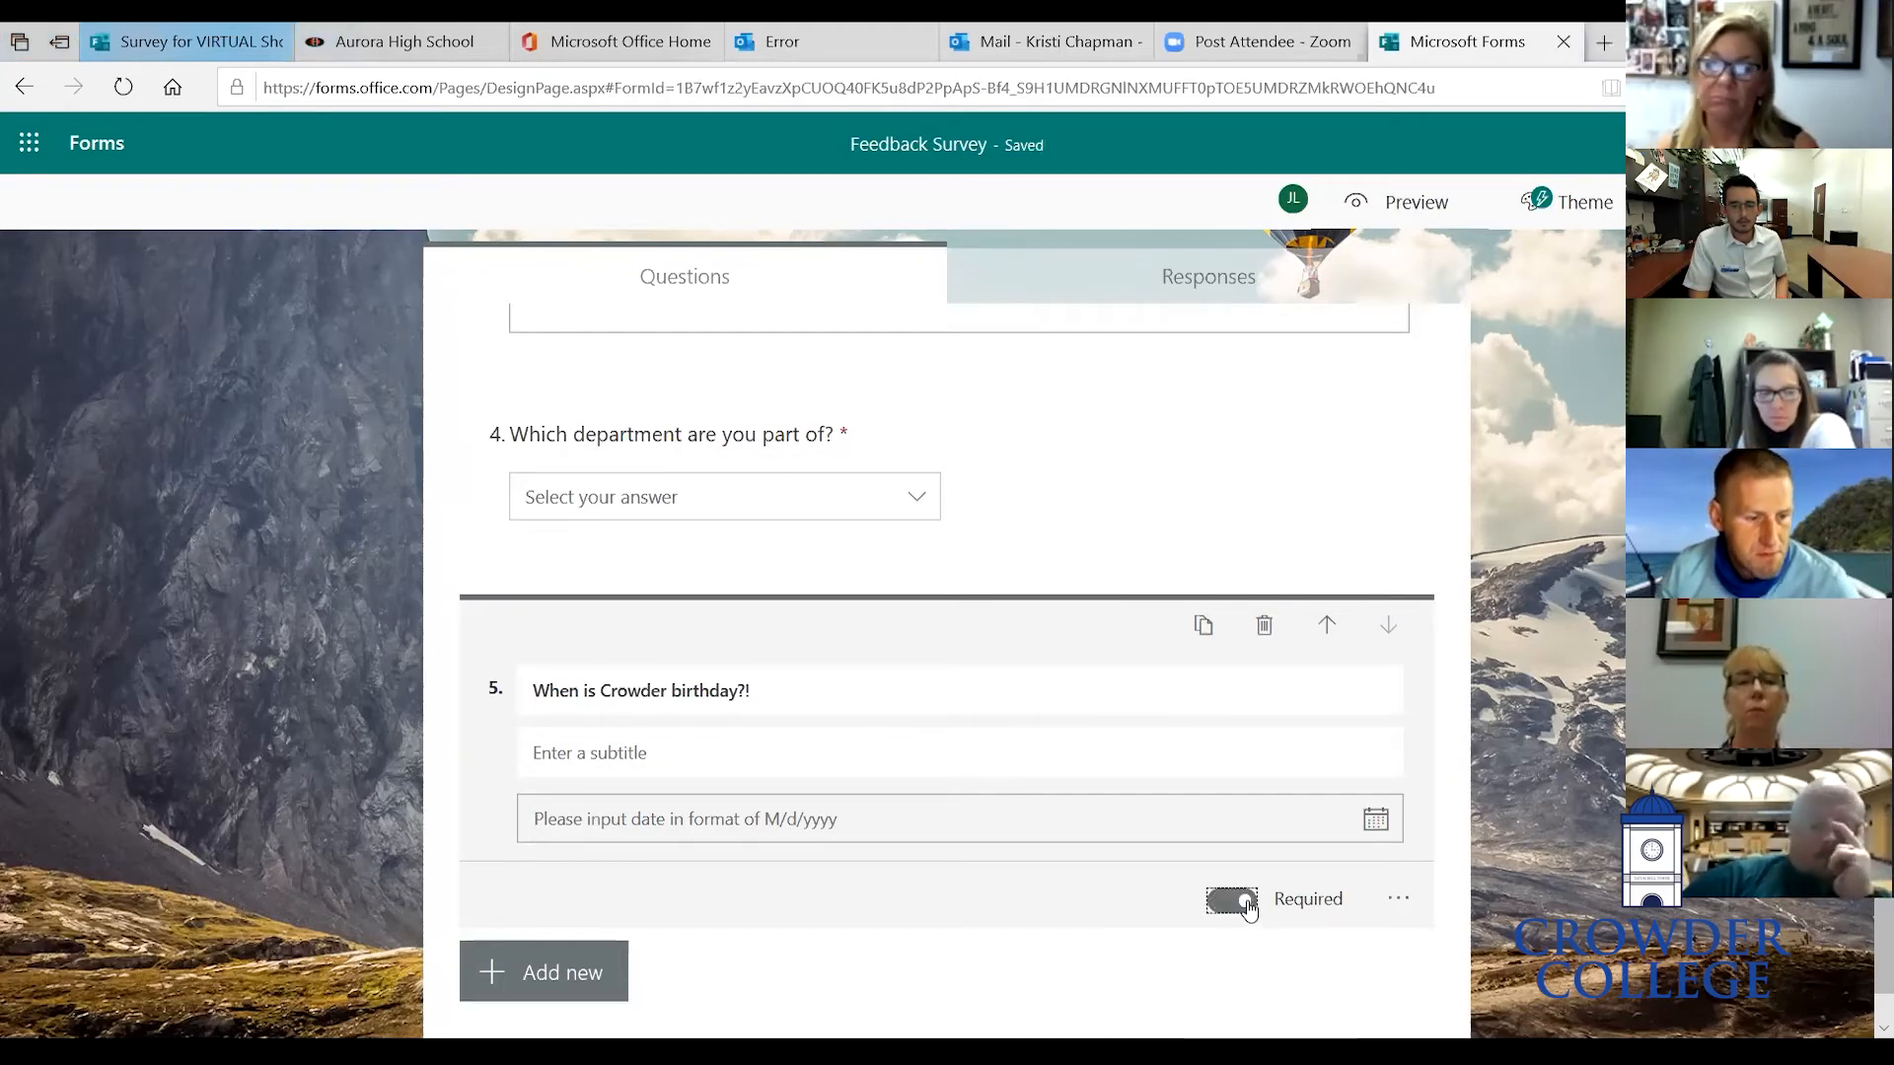
click(1488, 586)
- Edit the date question's title to read 'When is Crowders birthday?!'
scroll(1487, 589, down, 1)
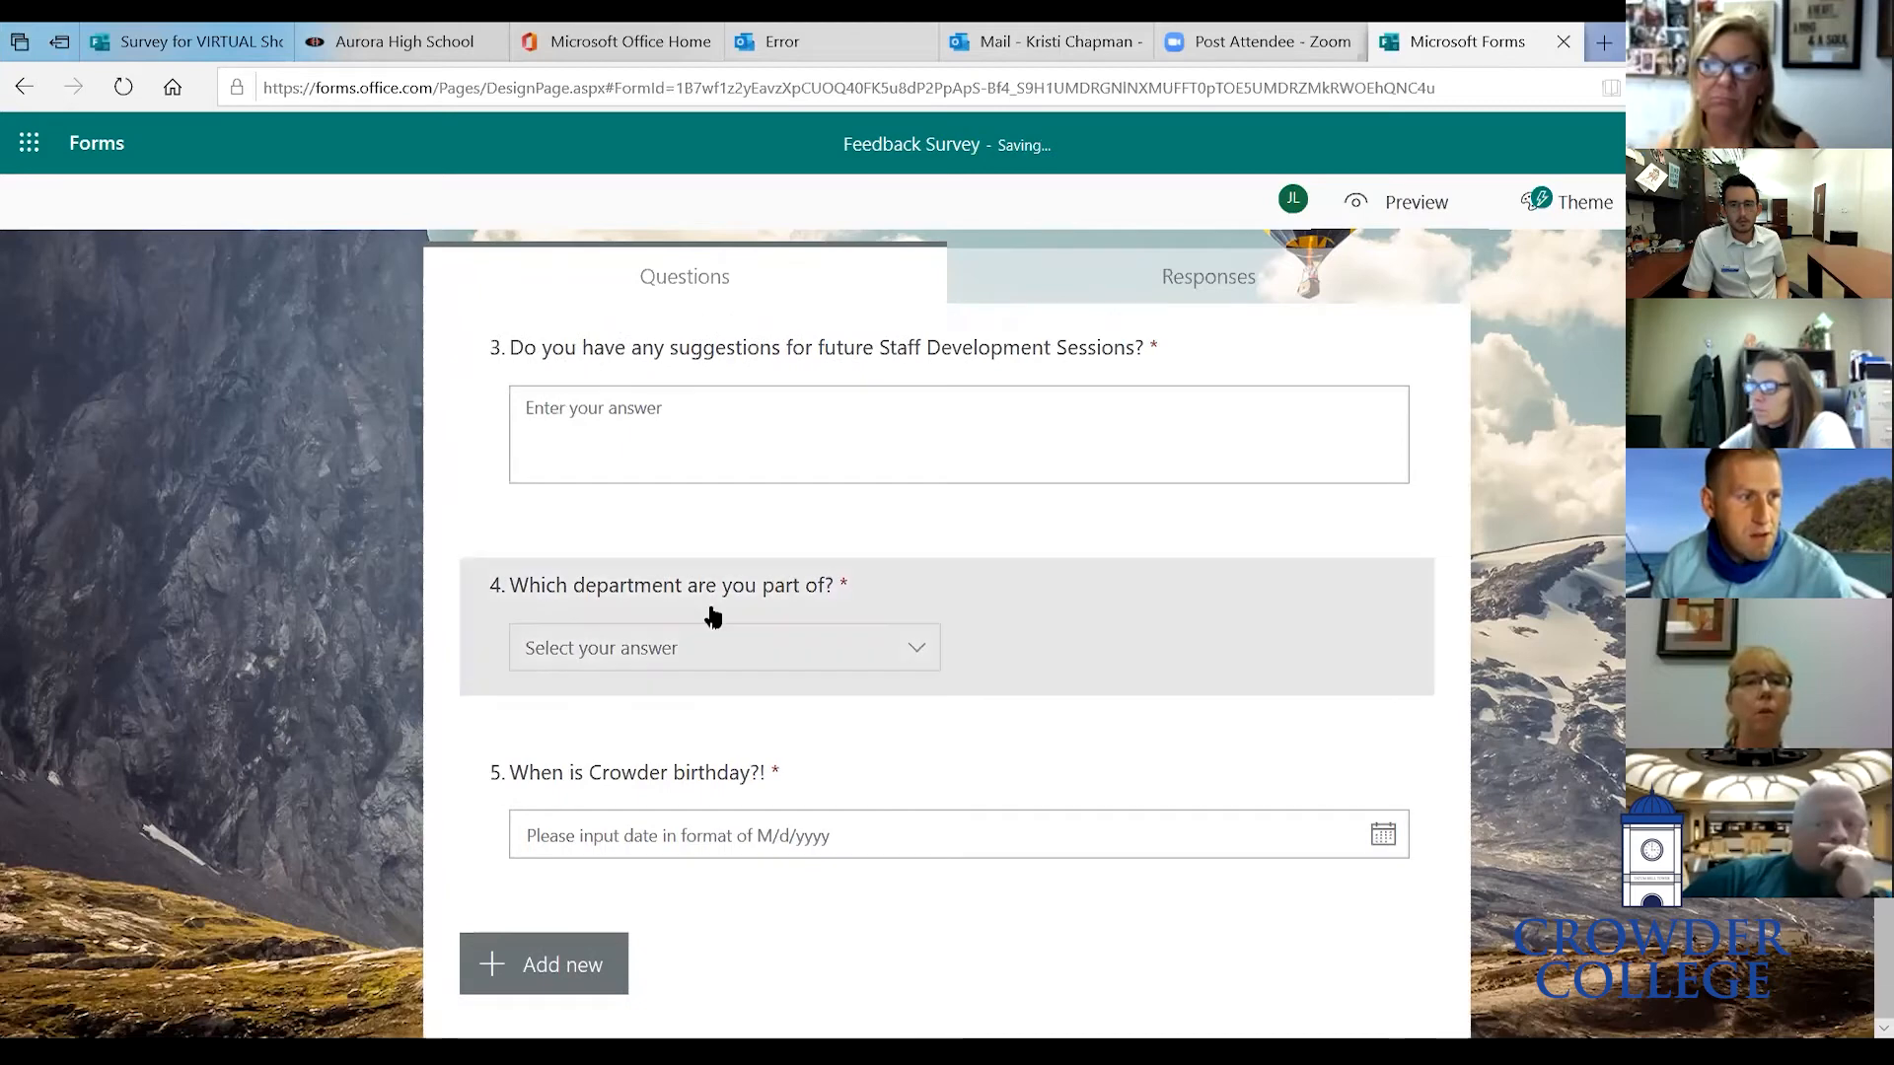
click(1239, 792)
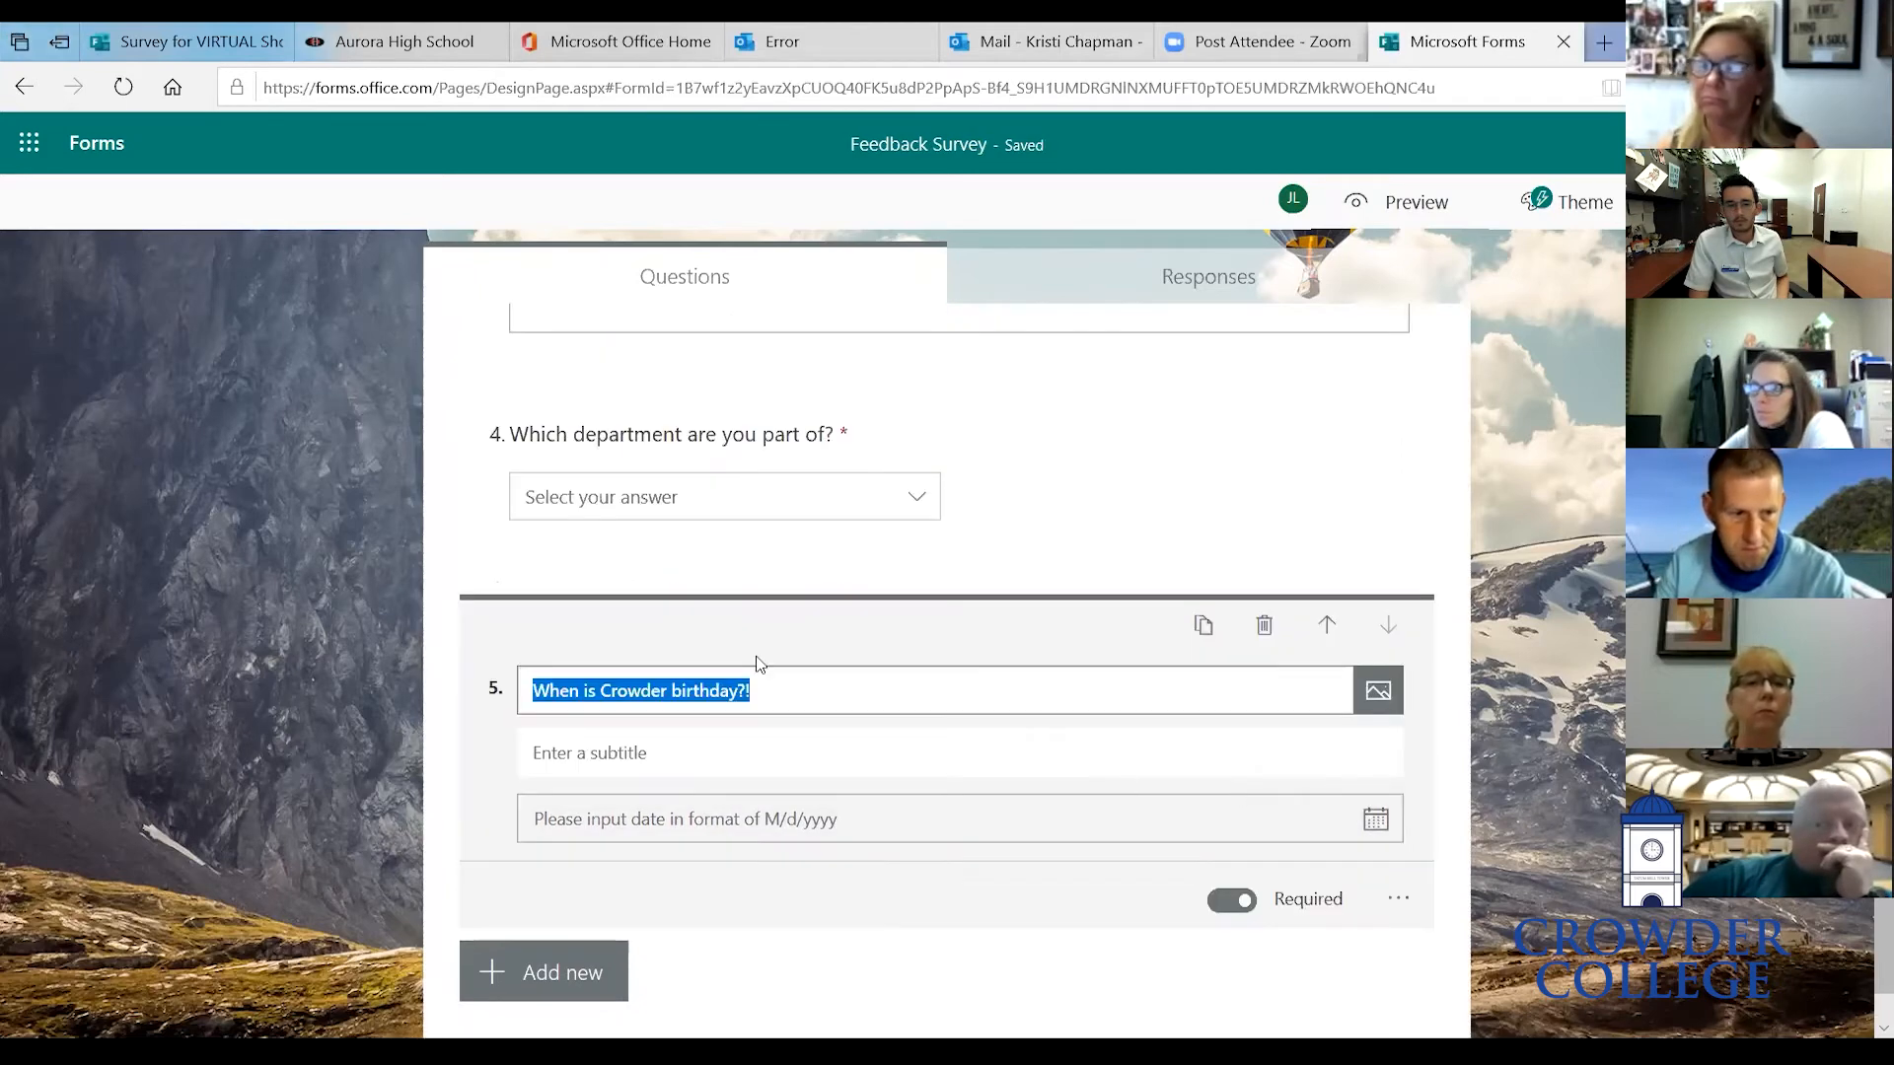
click(671, 690)
text(s)
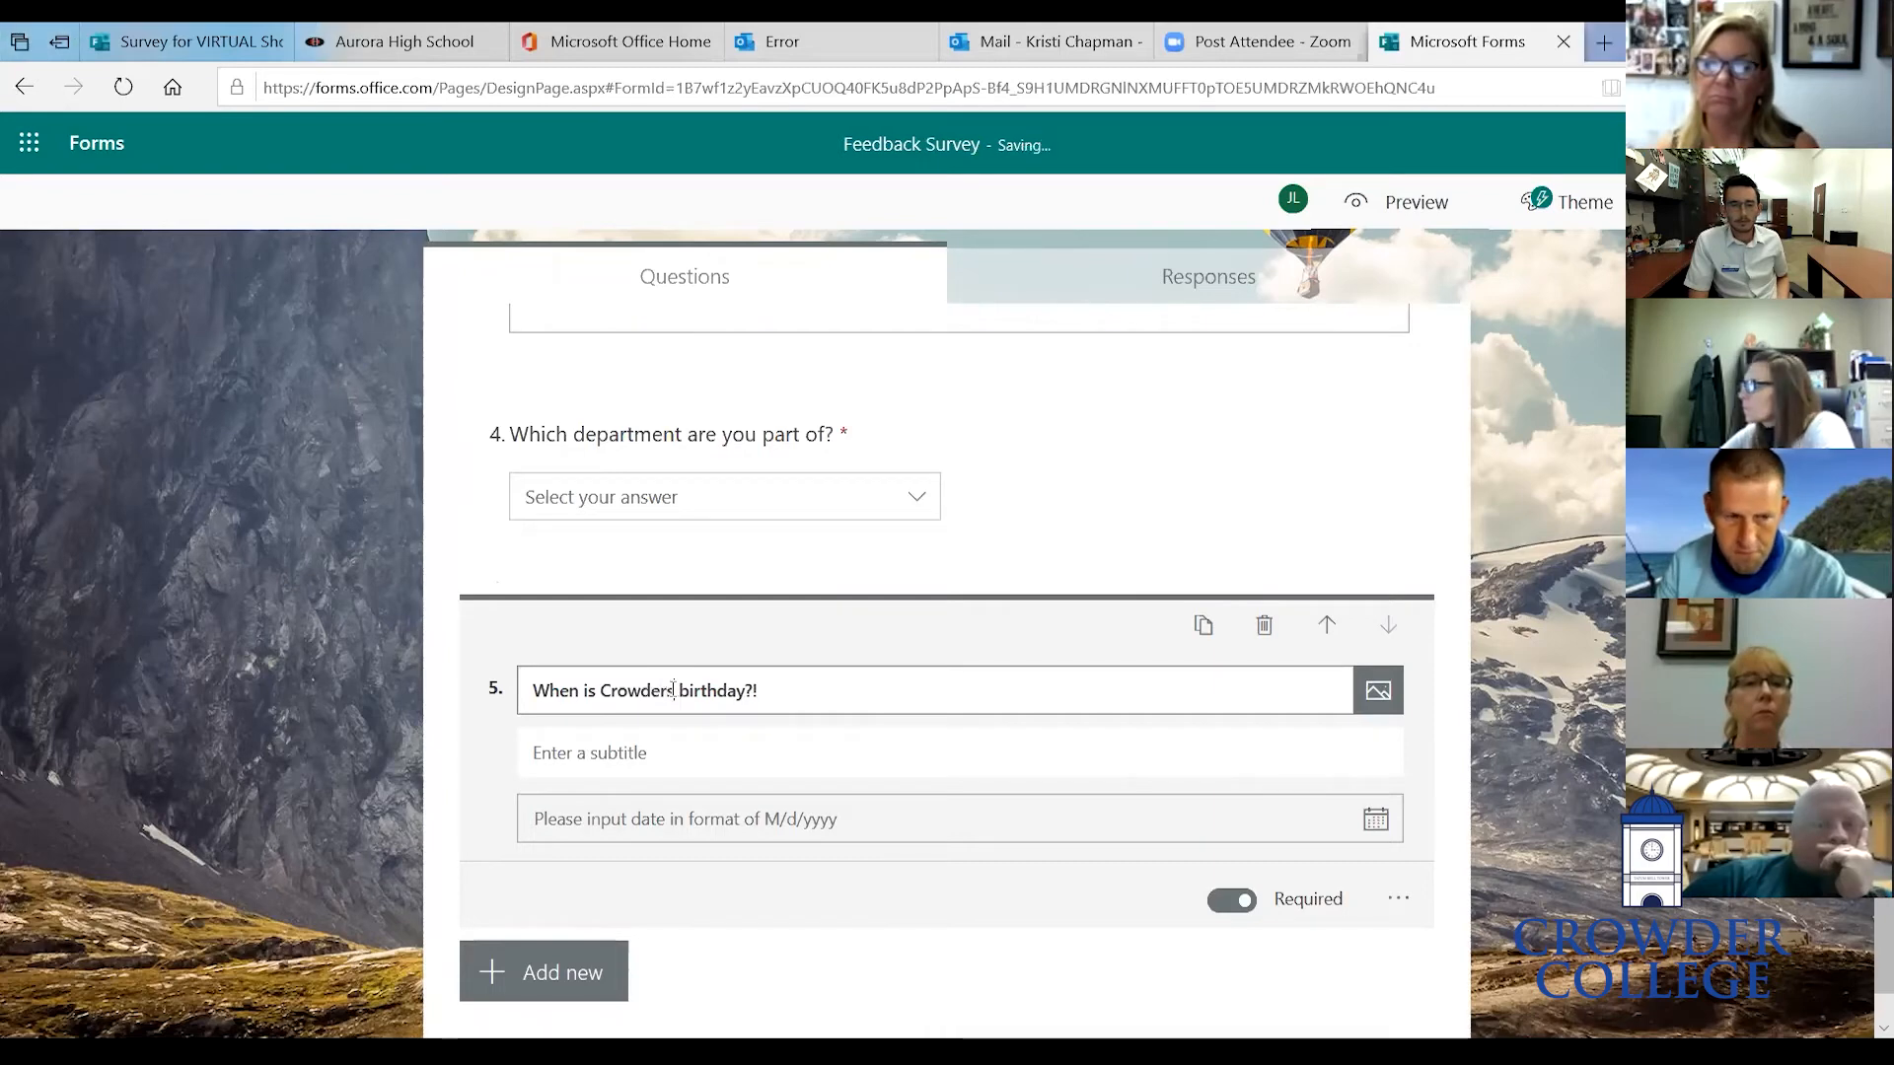
click(1513, 584)
- Preview the form, scroll through all five questions, and return to the editor
scroll(1514, 584, up, 10)
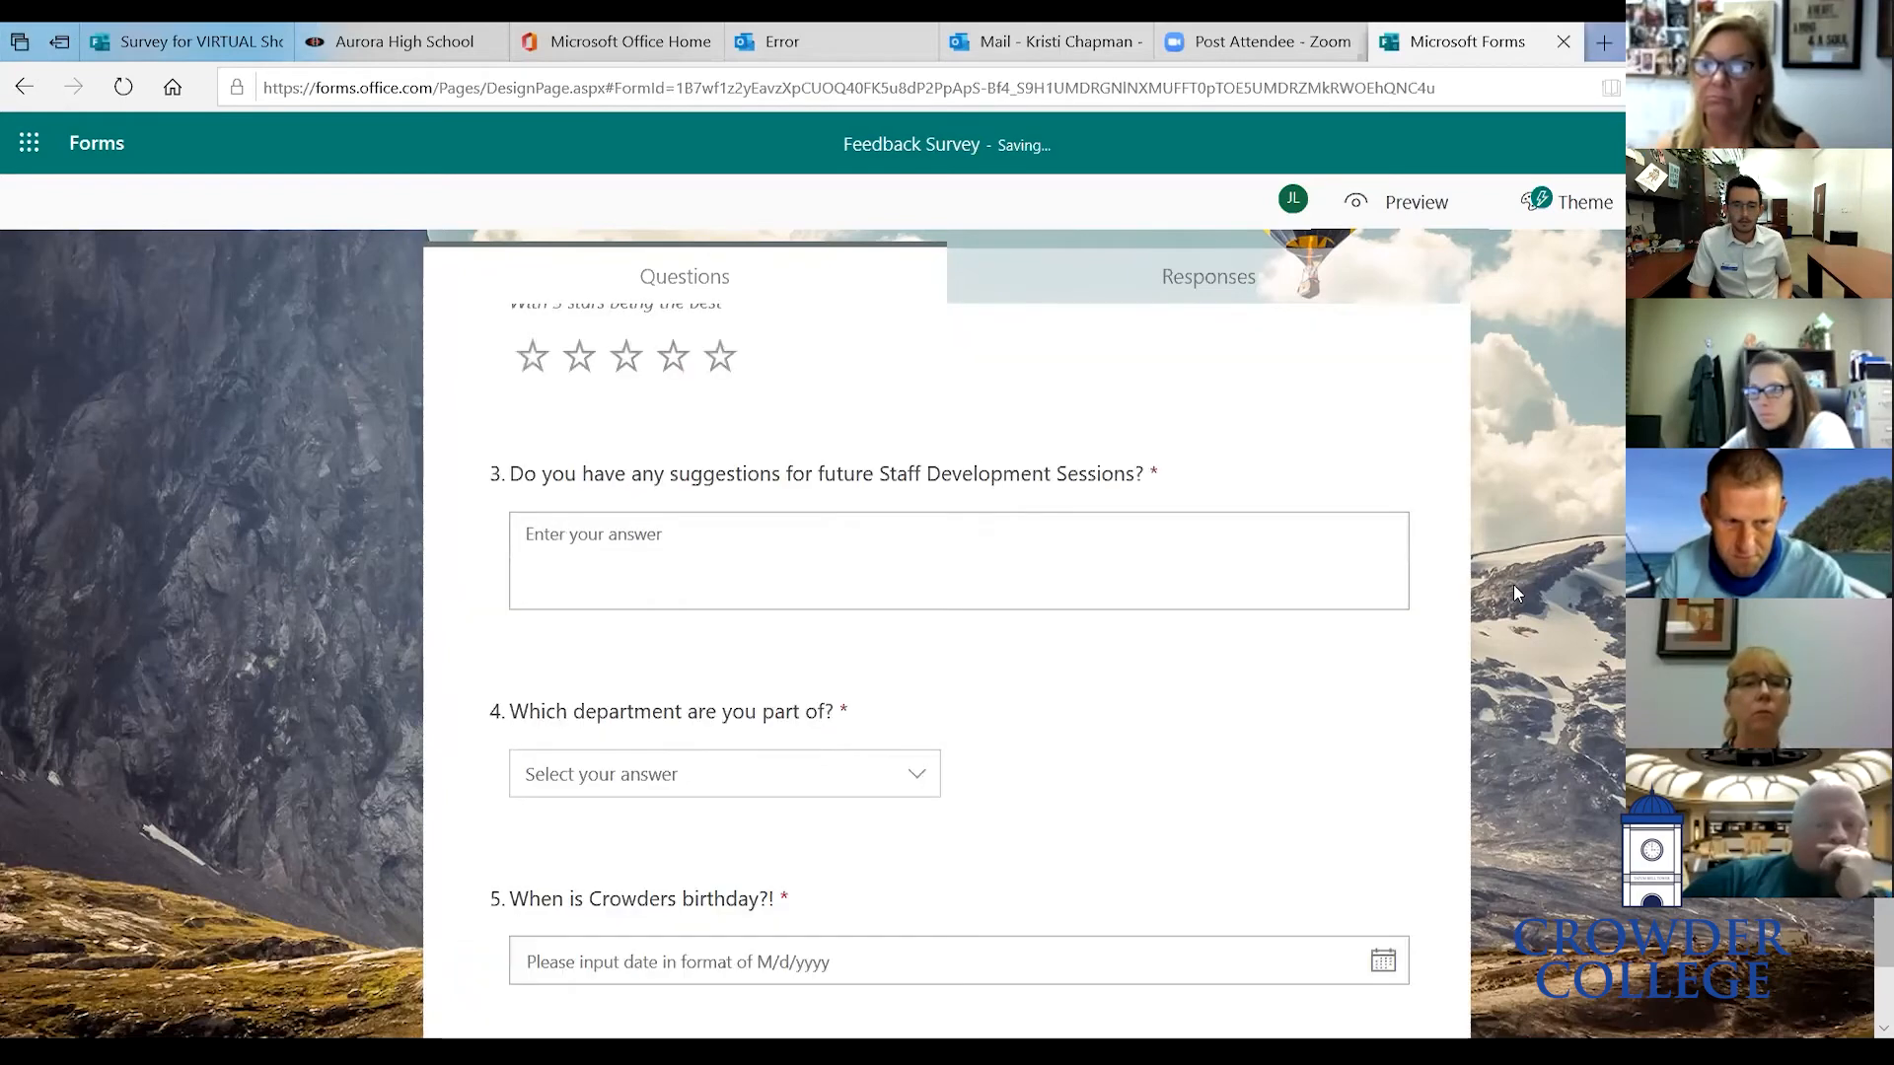
scroll(1167, 588, down, 5)
scroll(1099, 575, up, 5)
click(1417, 205)
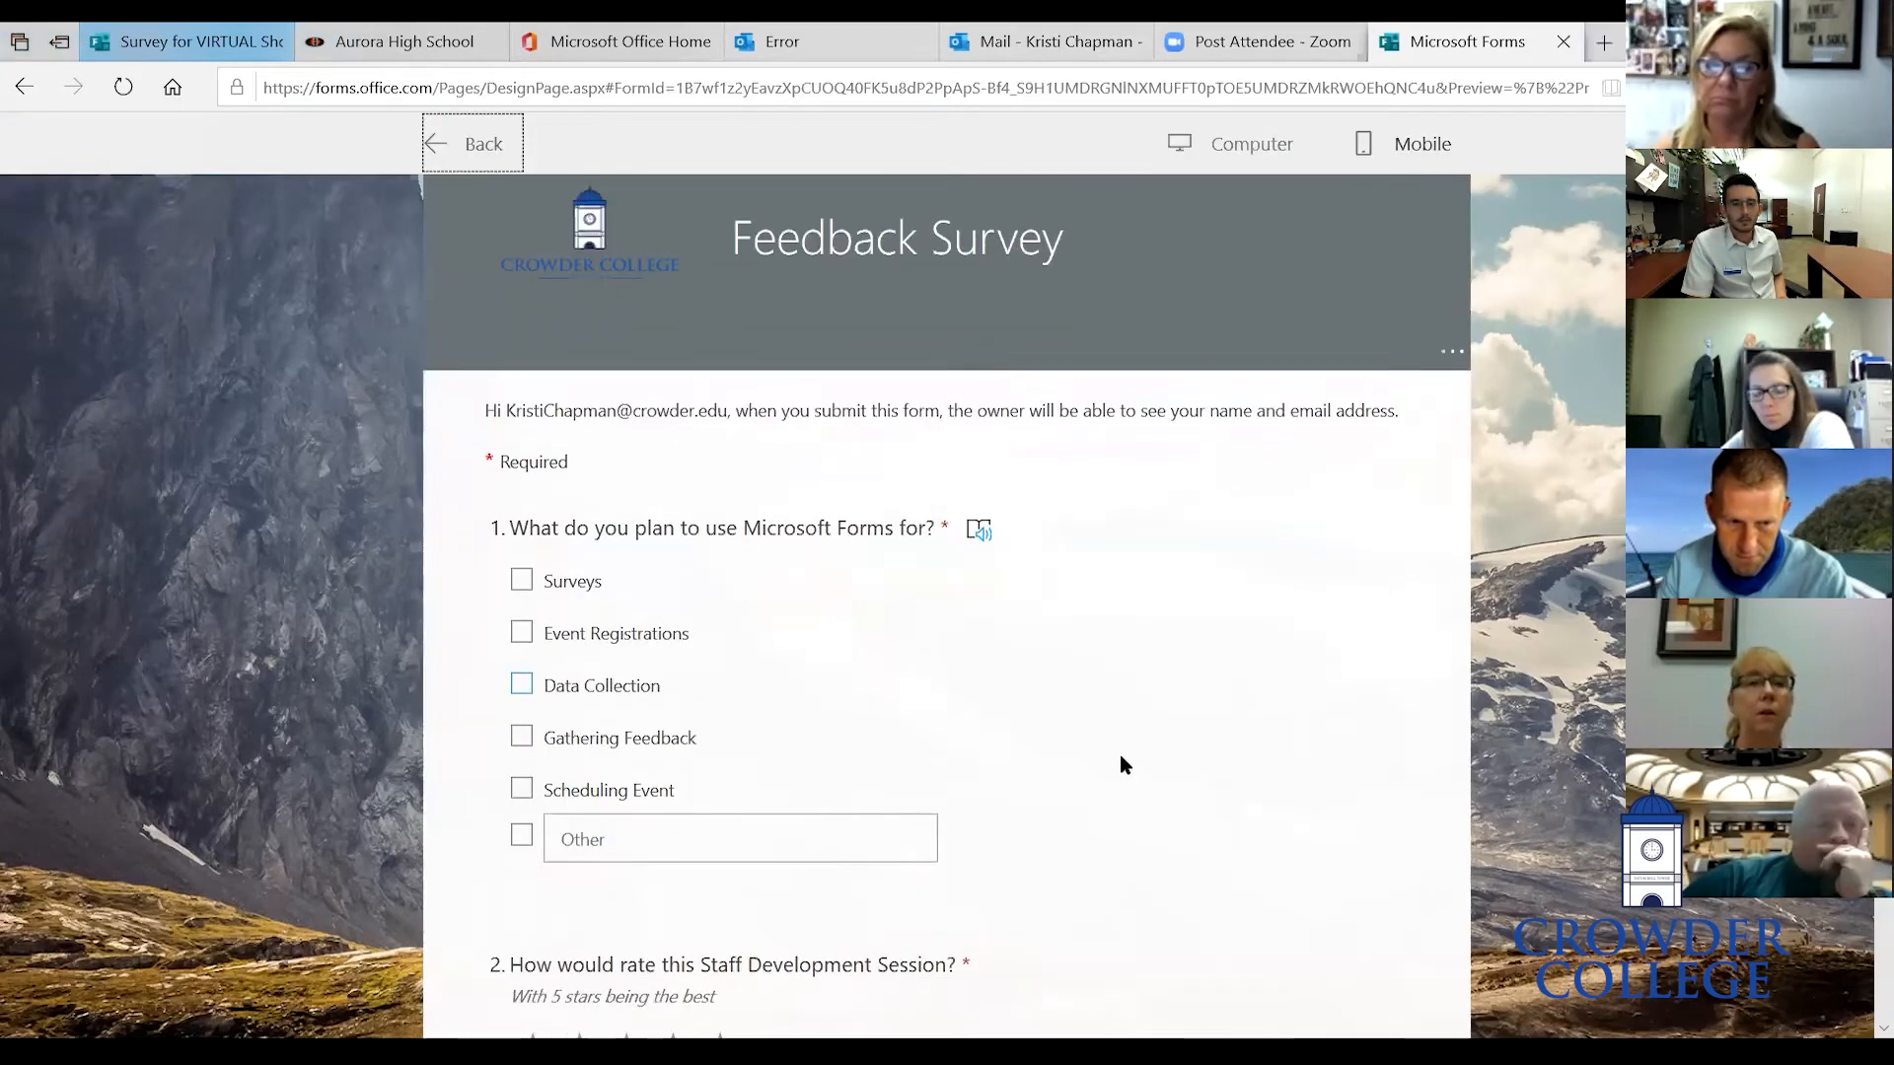
scroll(1122, 758, down, 6)
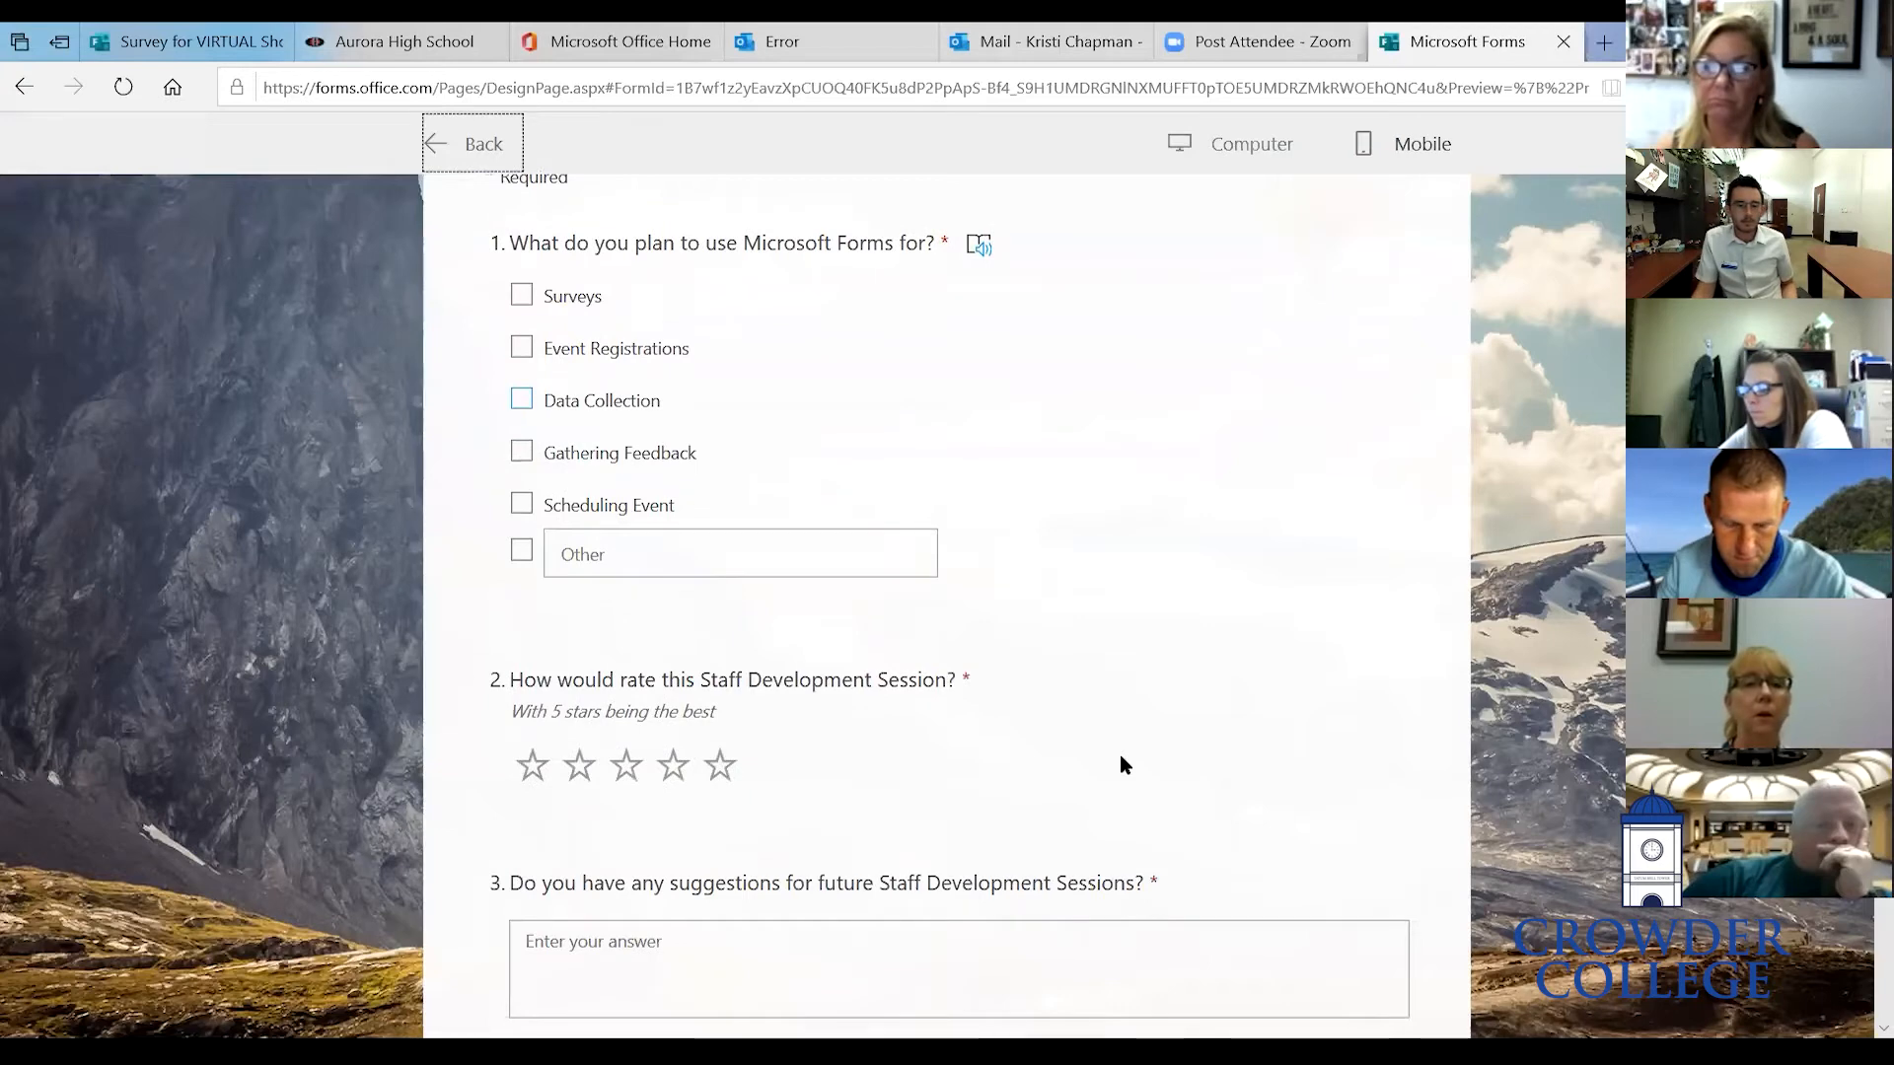
scroll(1121, 760, down, 4)
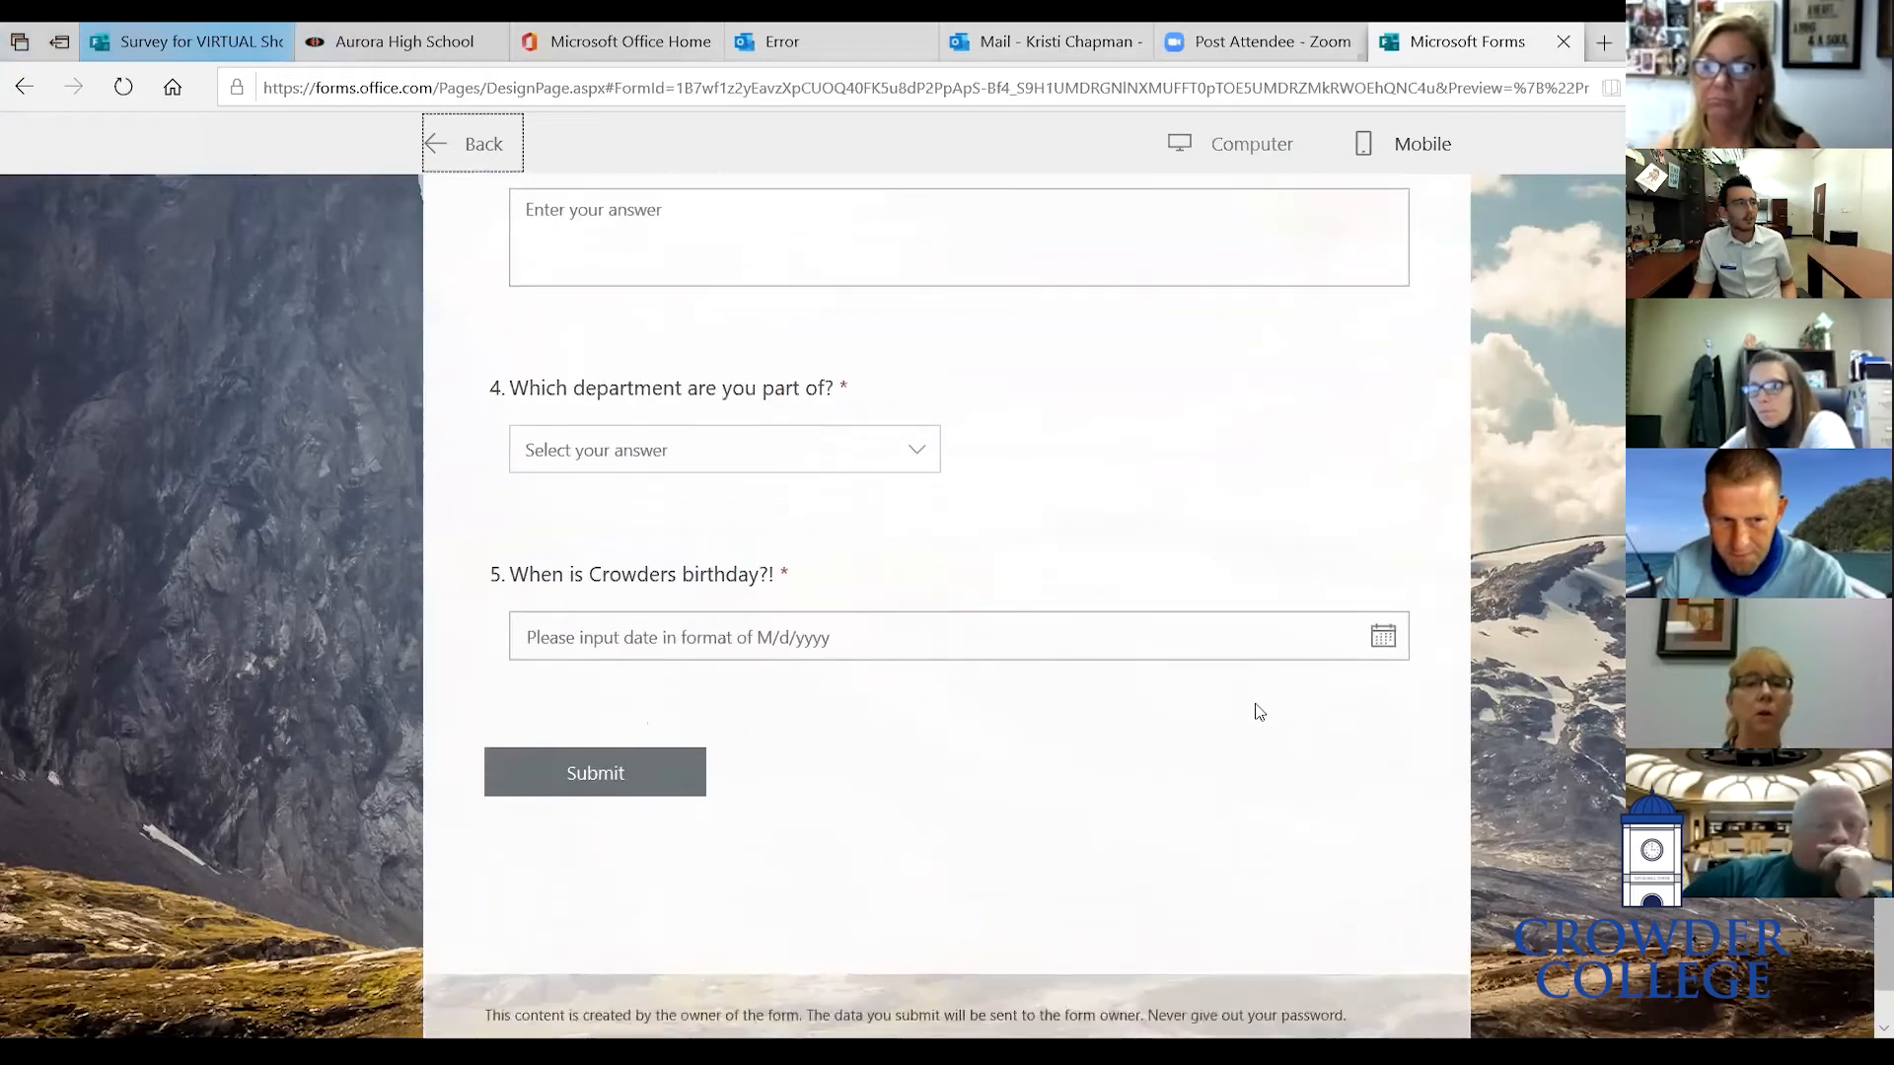
scroll(1268, 667, up, 10)
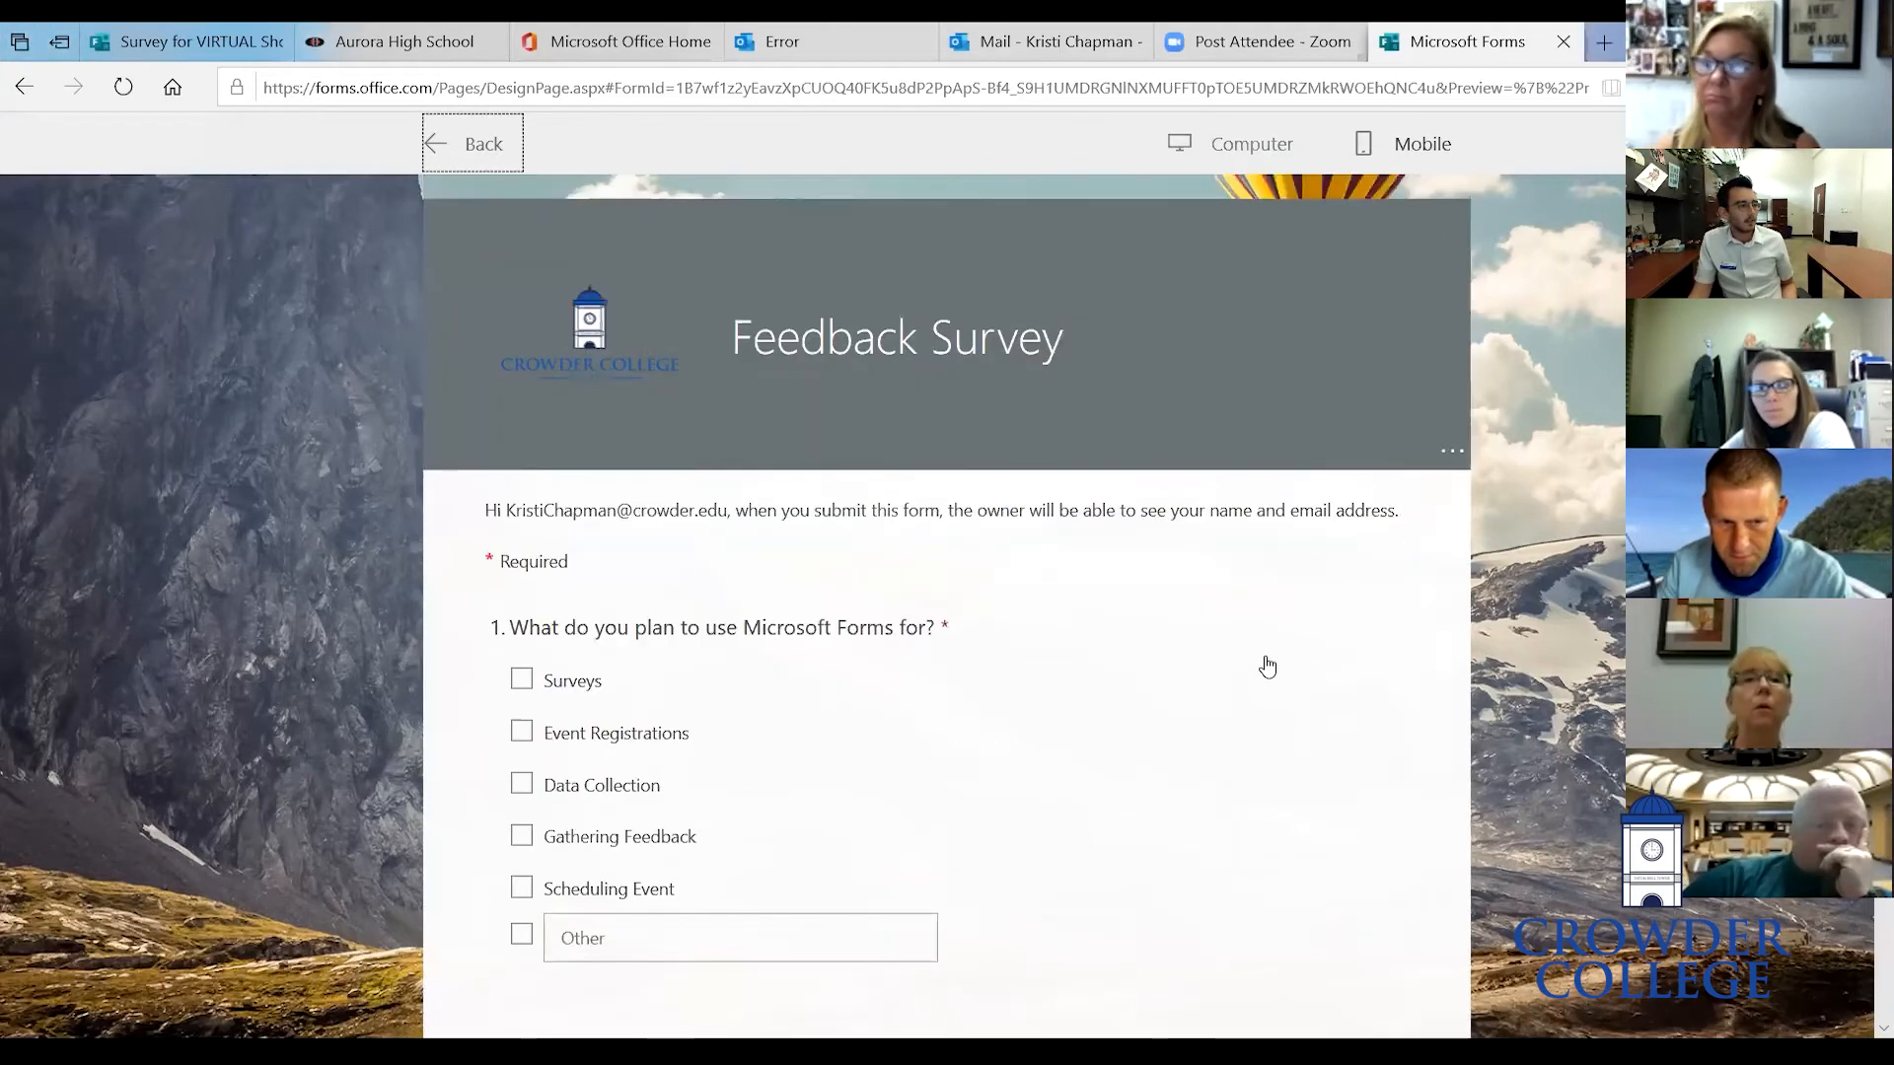
click(450, 160)
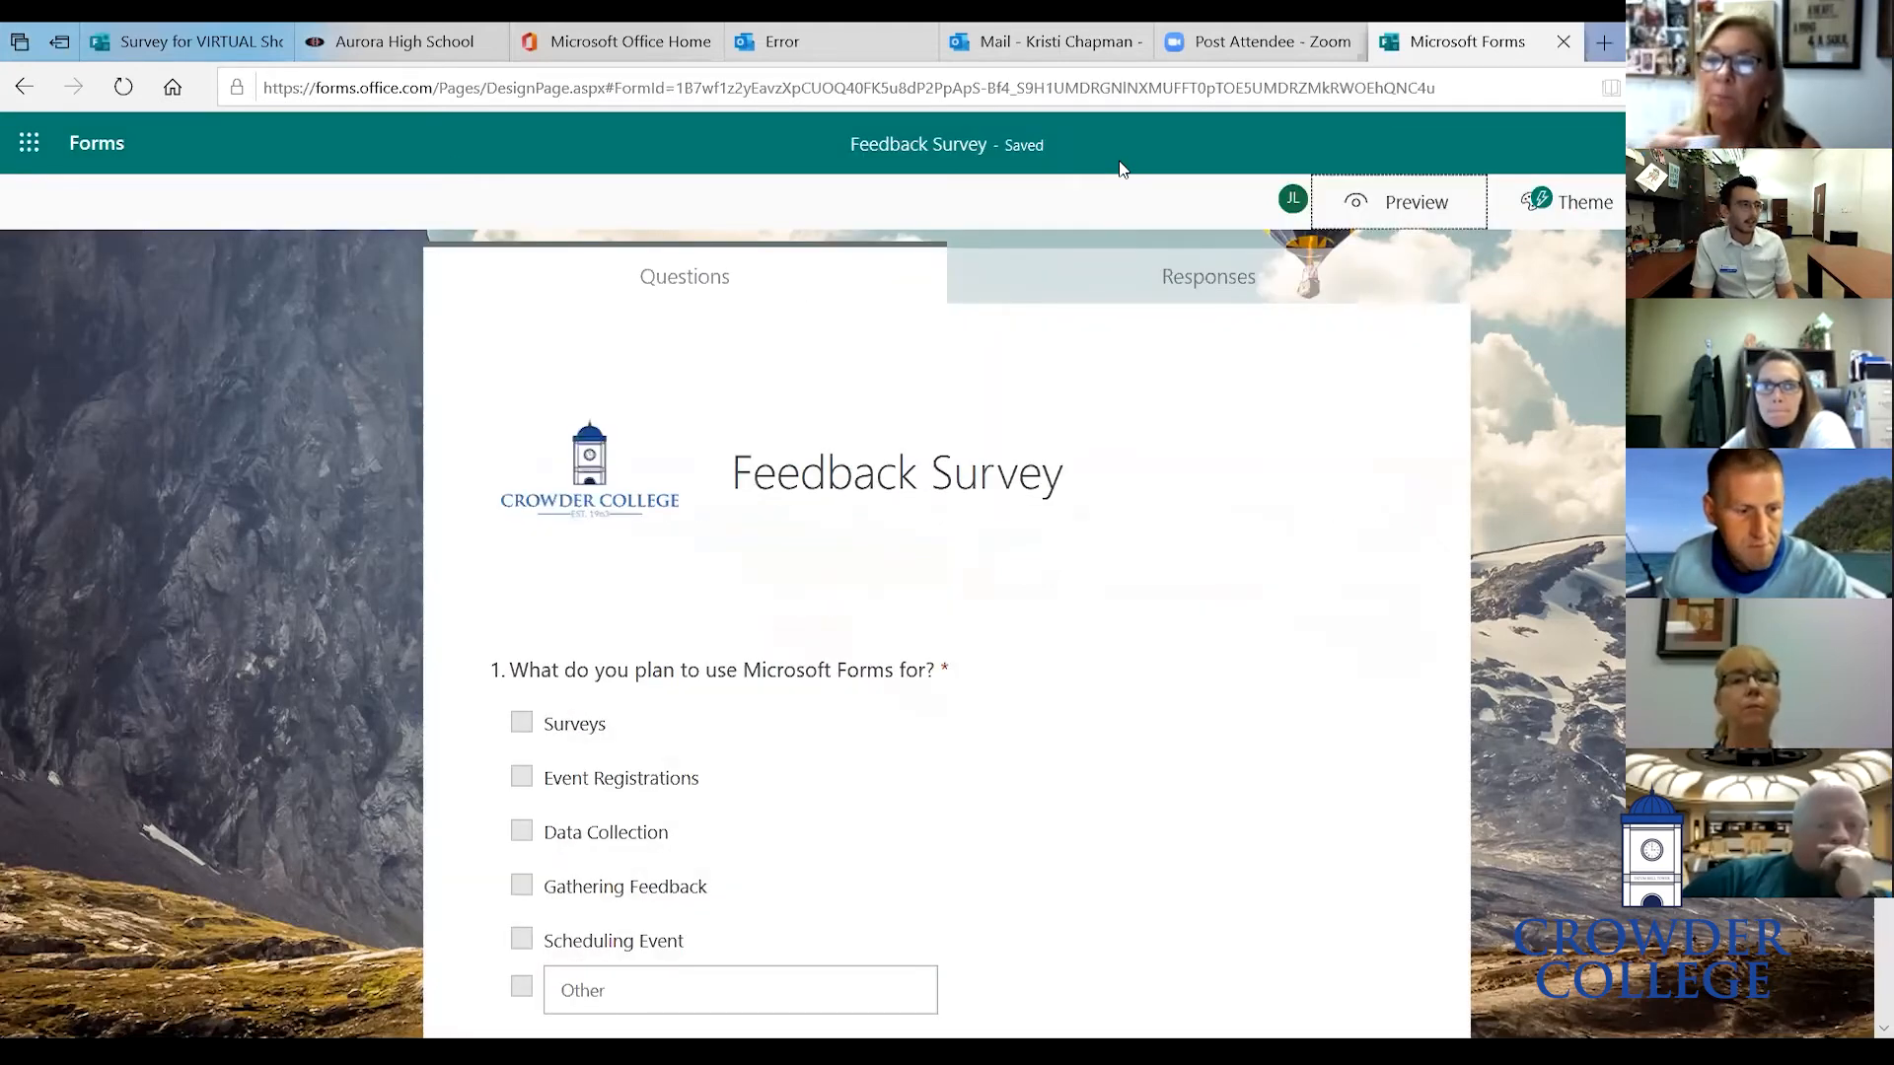
- Scroll through the form's questions in the editor to review them
scroll(989, 509, down, 10)
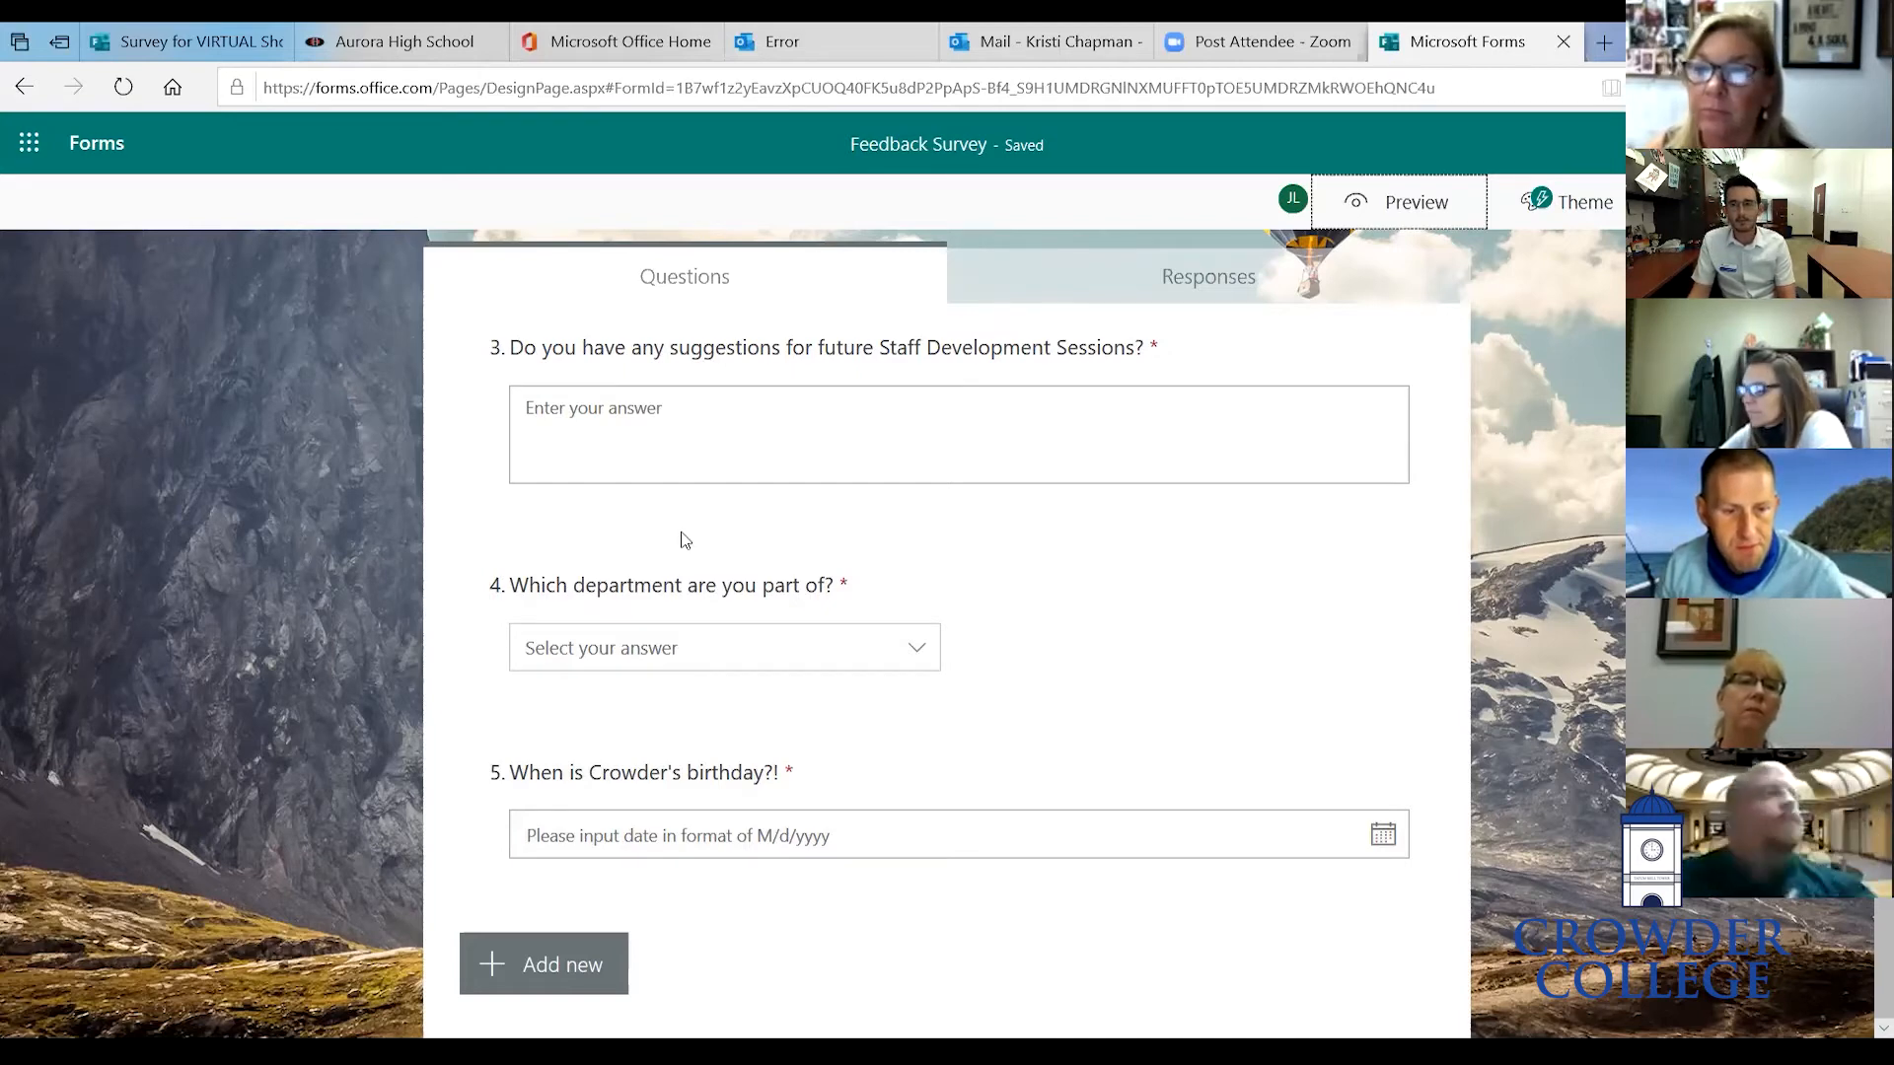
scroll(682, 535, up, 10)
scroll(681, 542, down, 10)
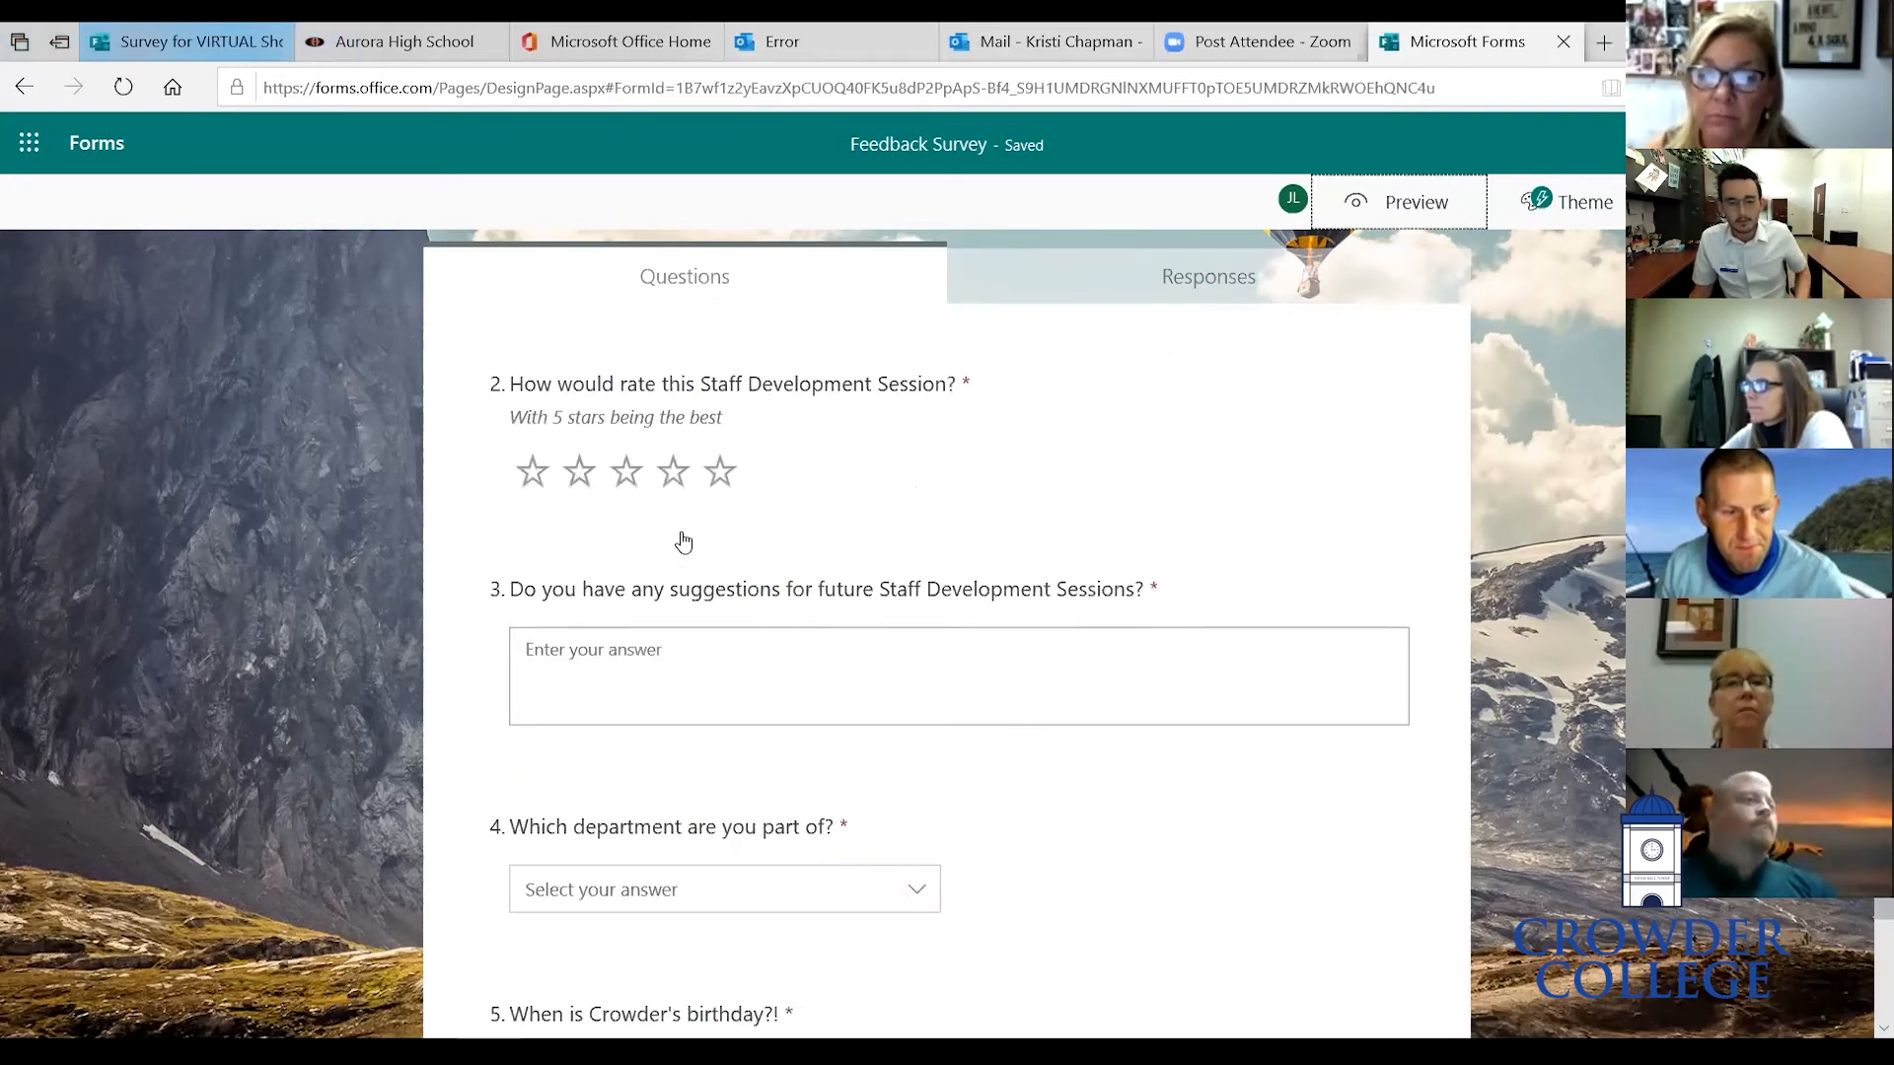
scroll(934, 457, up, 10)
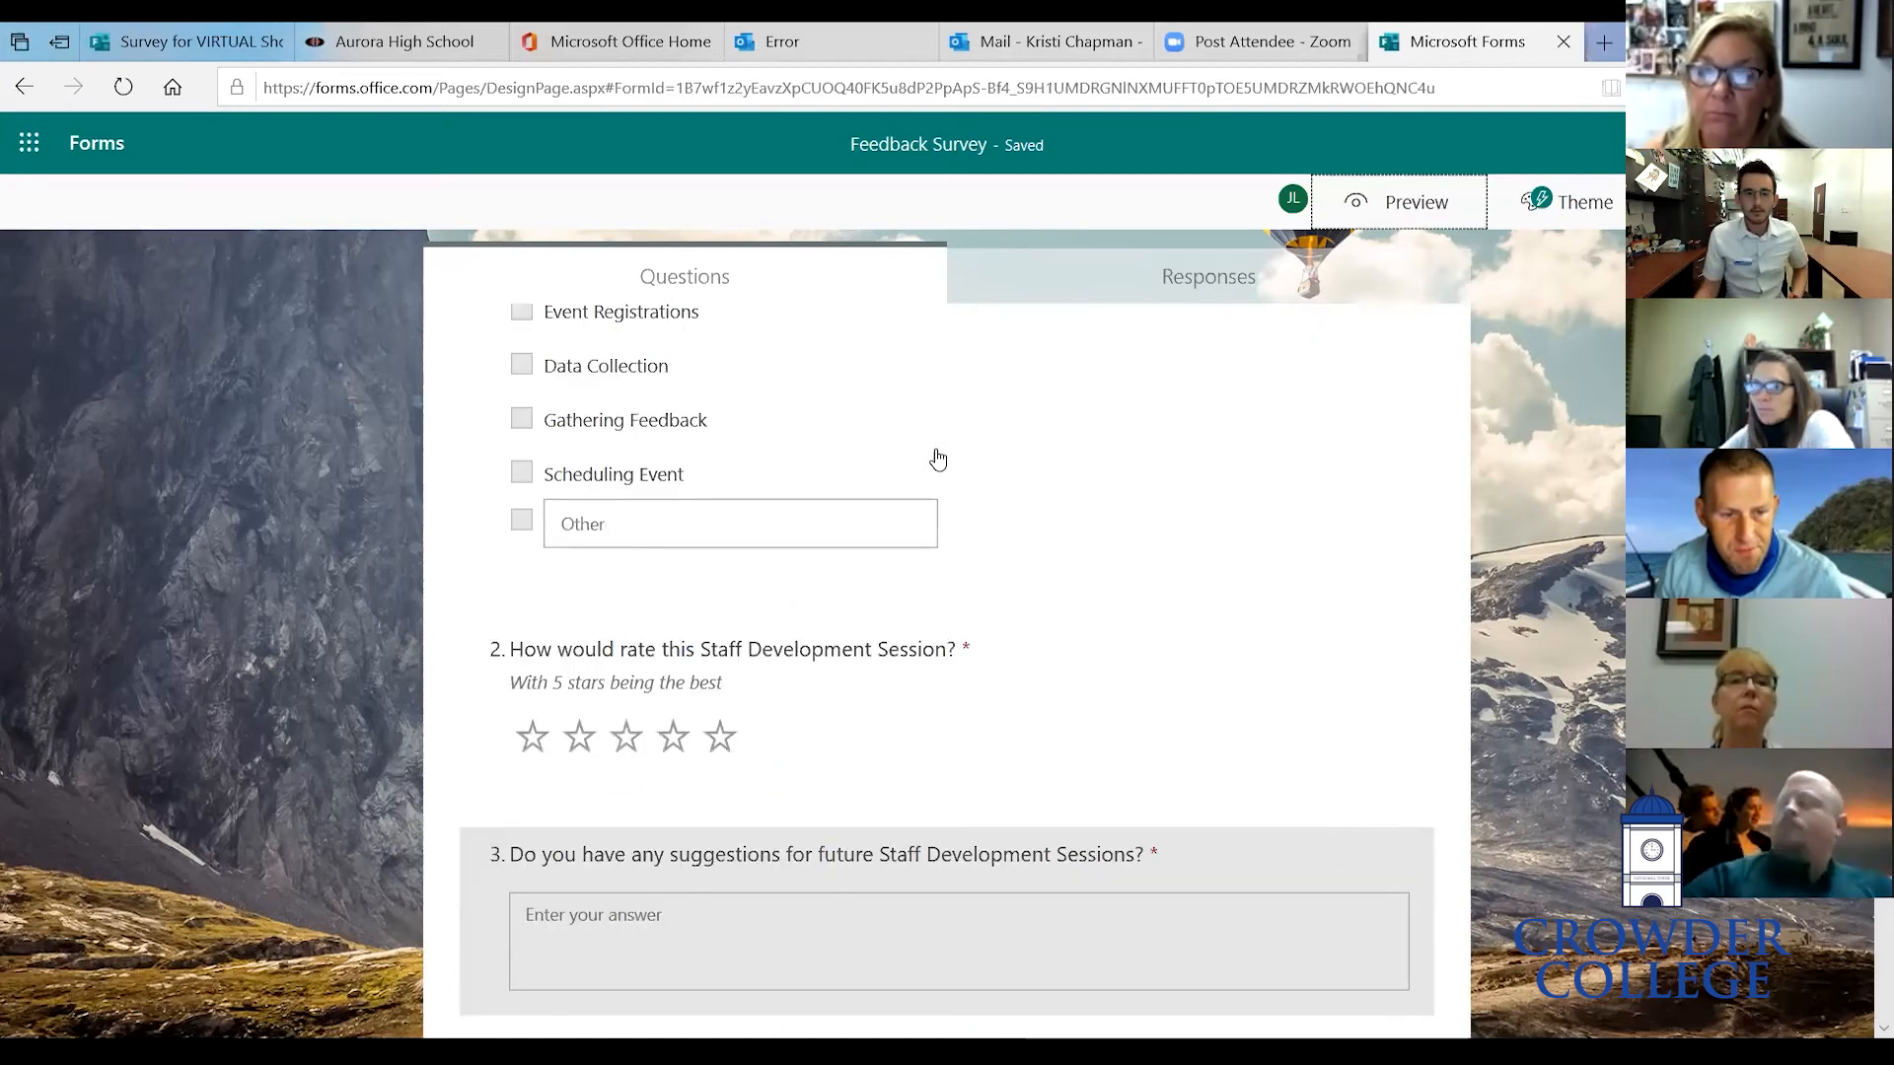
scroll(589, 918, down, 9)
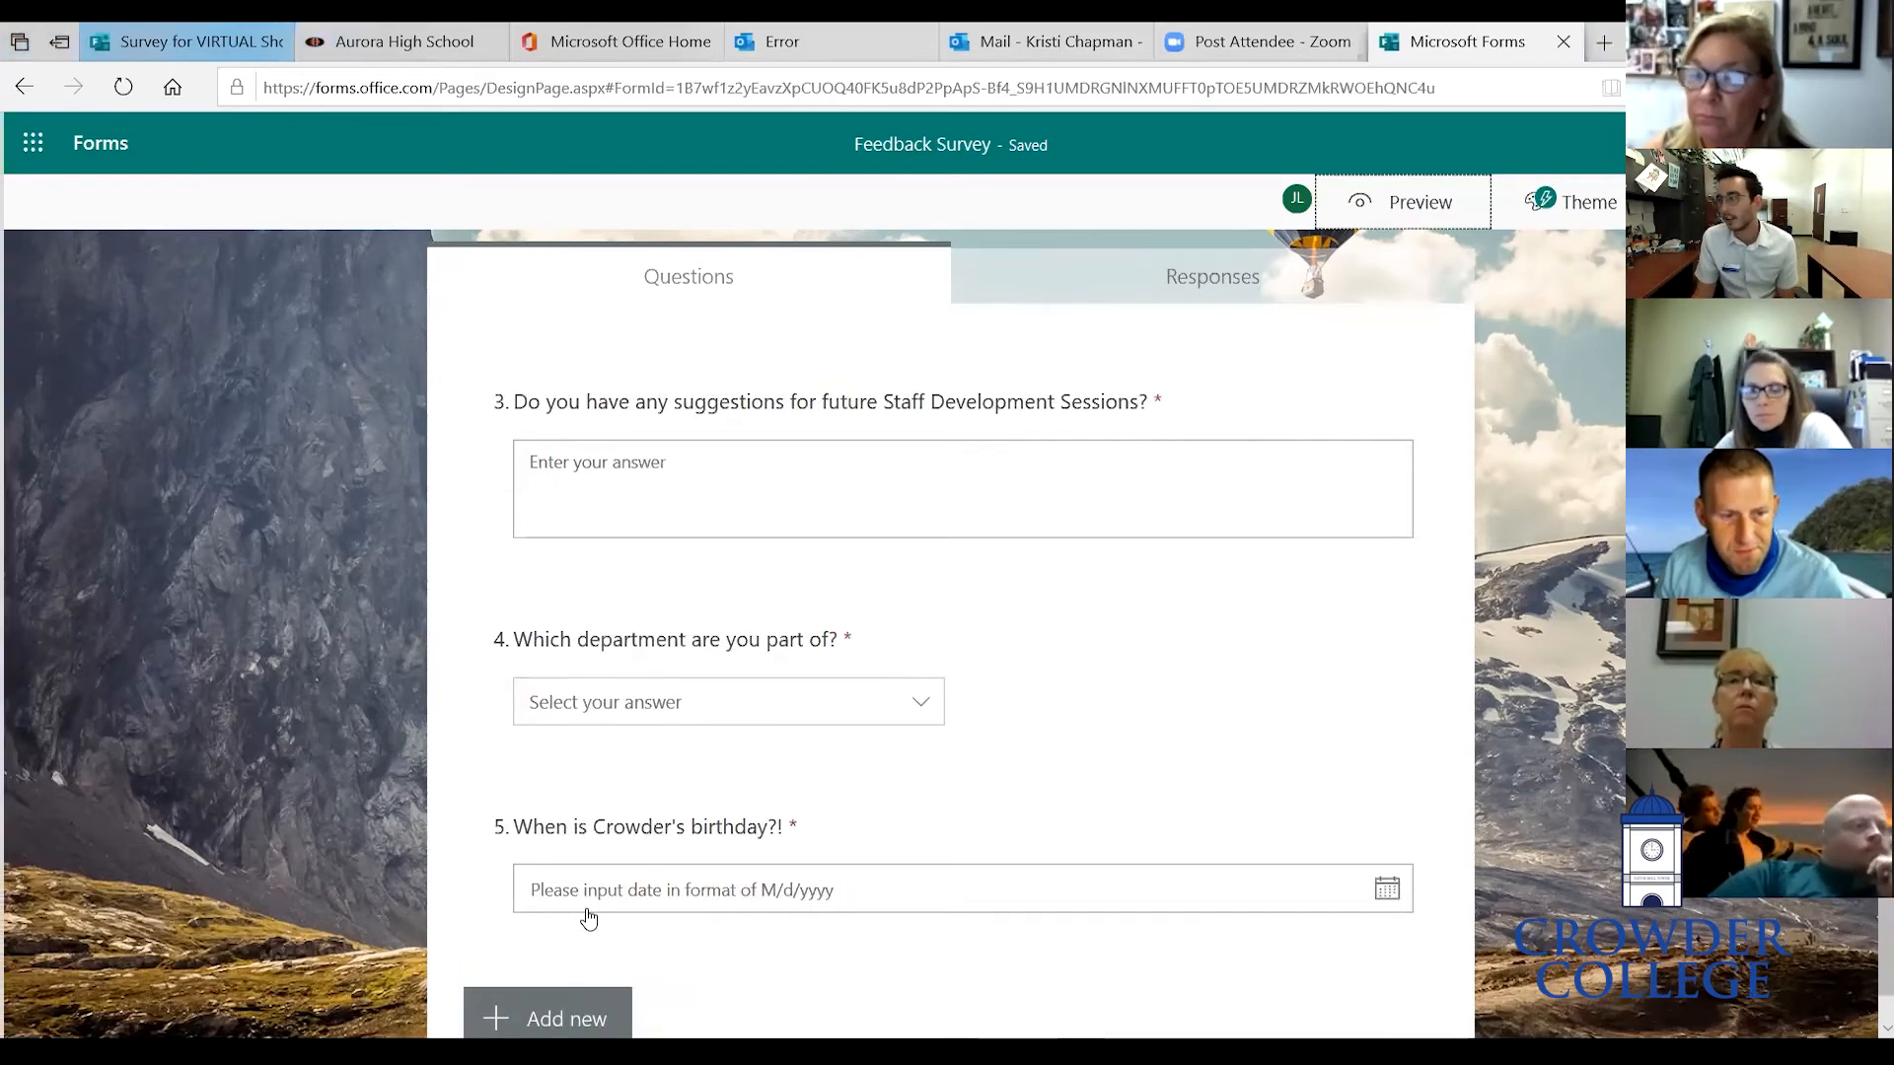
scroll(590, 917, up, 6)
scroll(589, 917, up, 4)
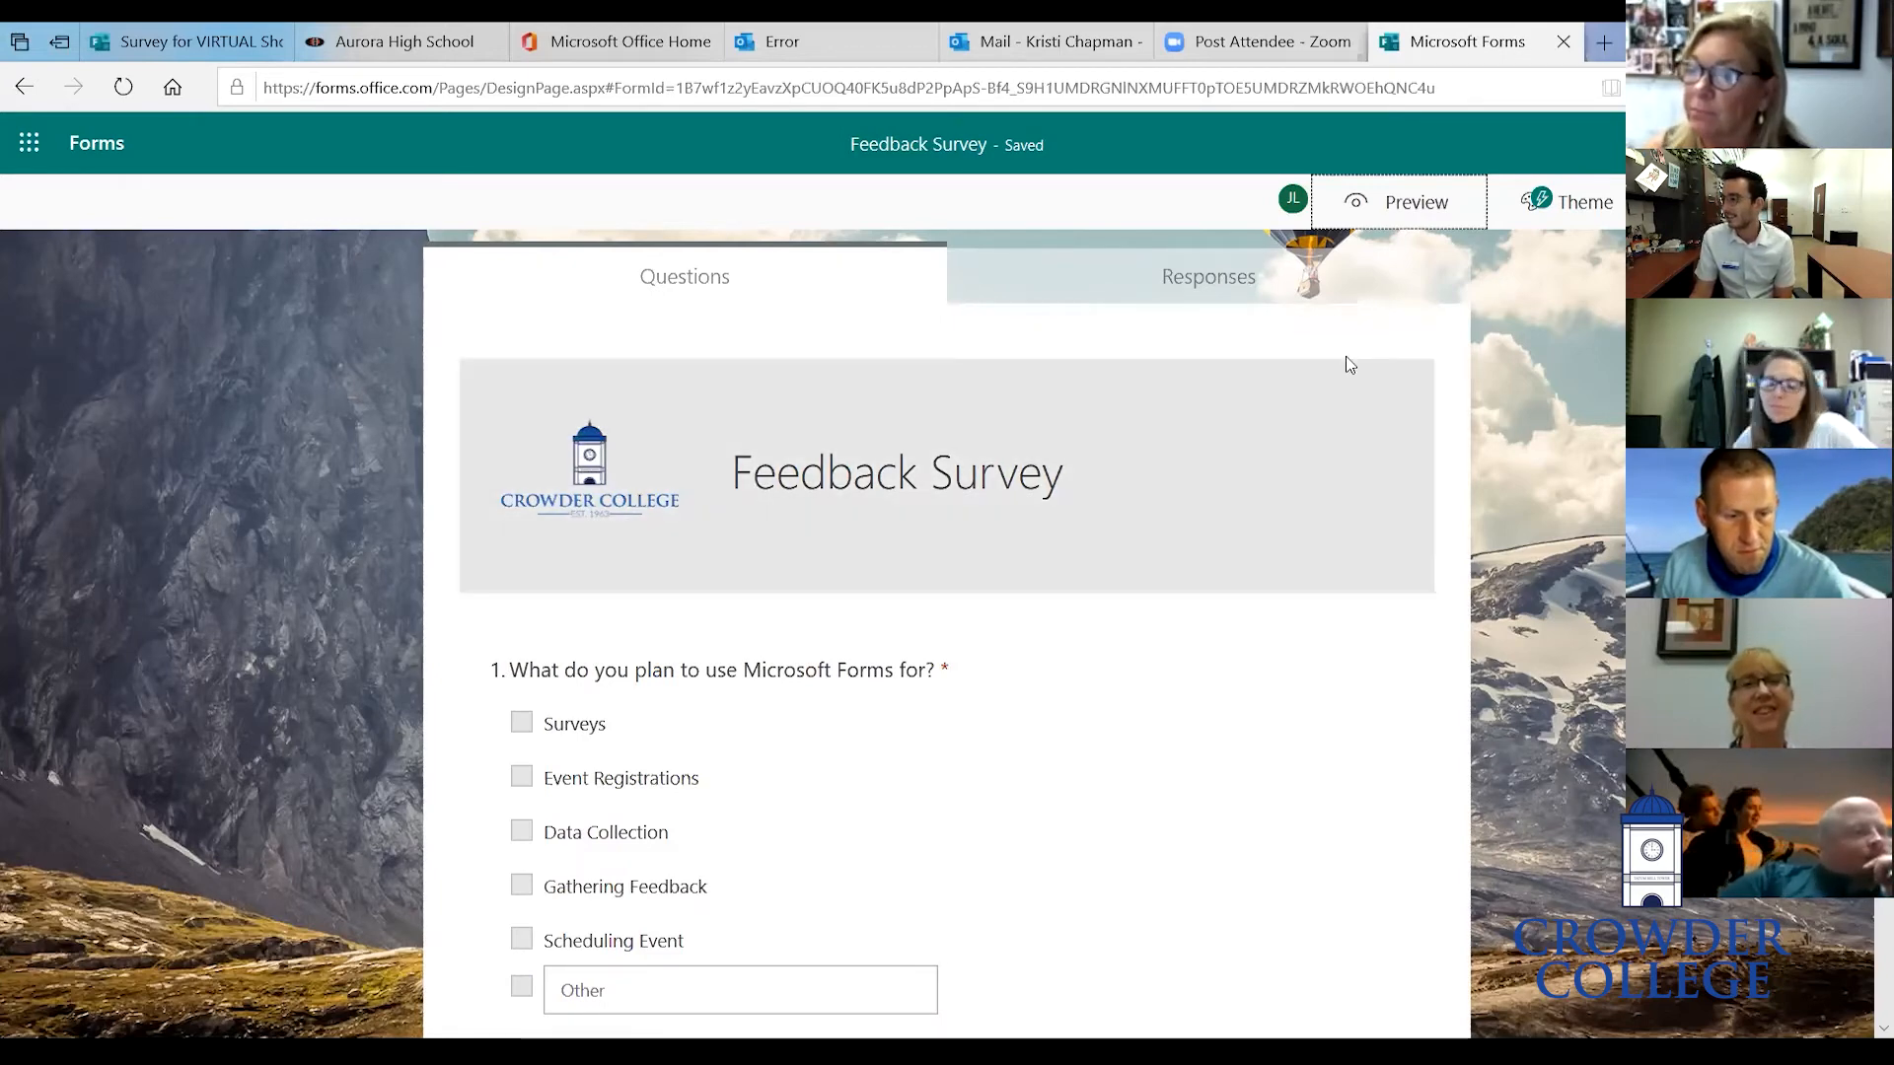
- Open the sharing panel and set responses to Anyone with the link can respond
click(1729, 203)
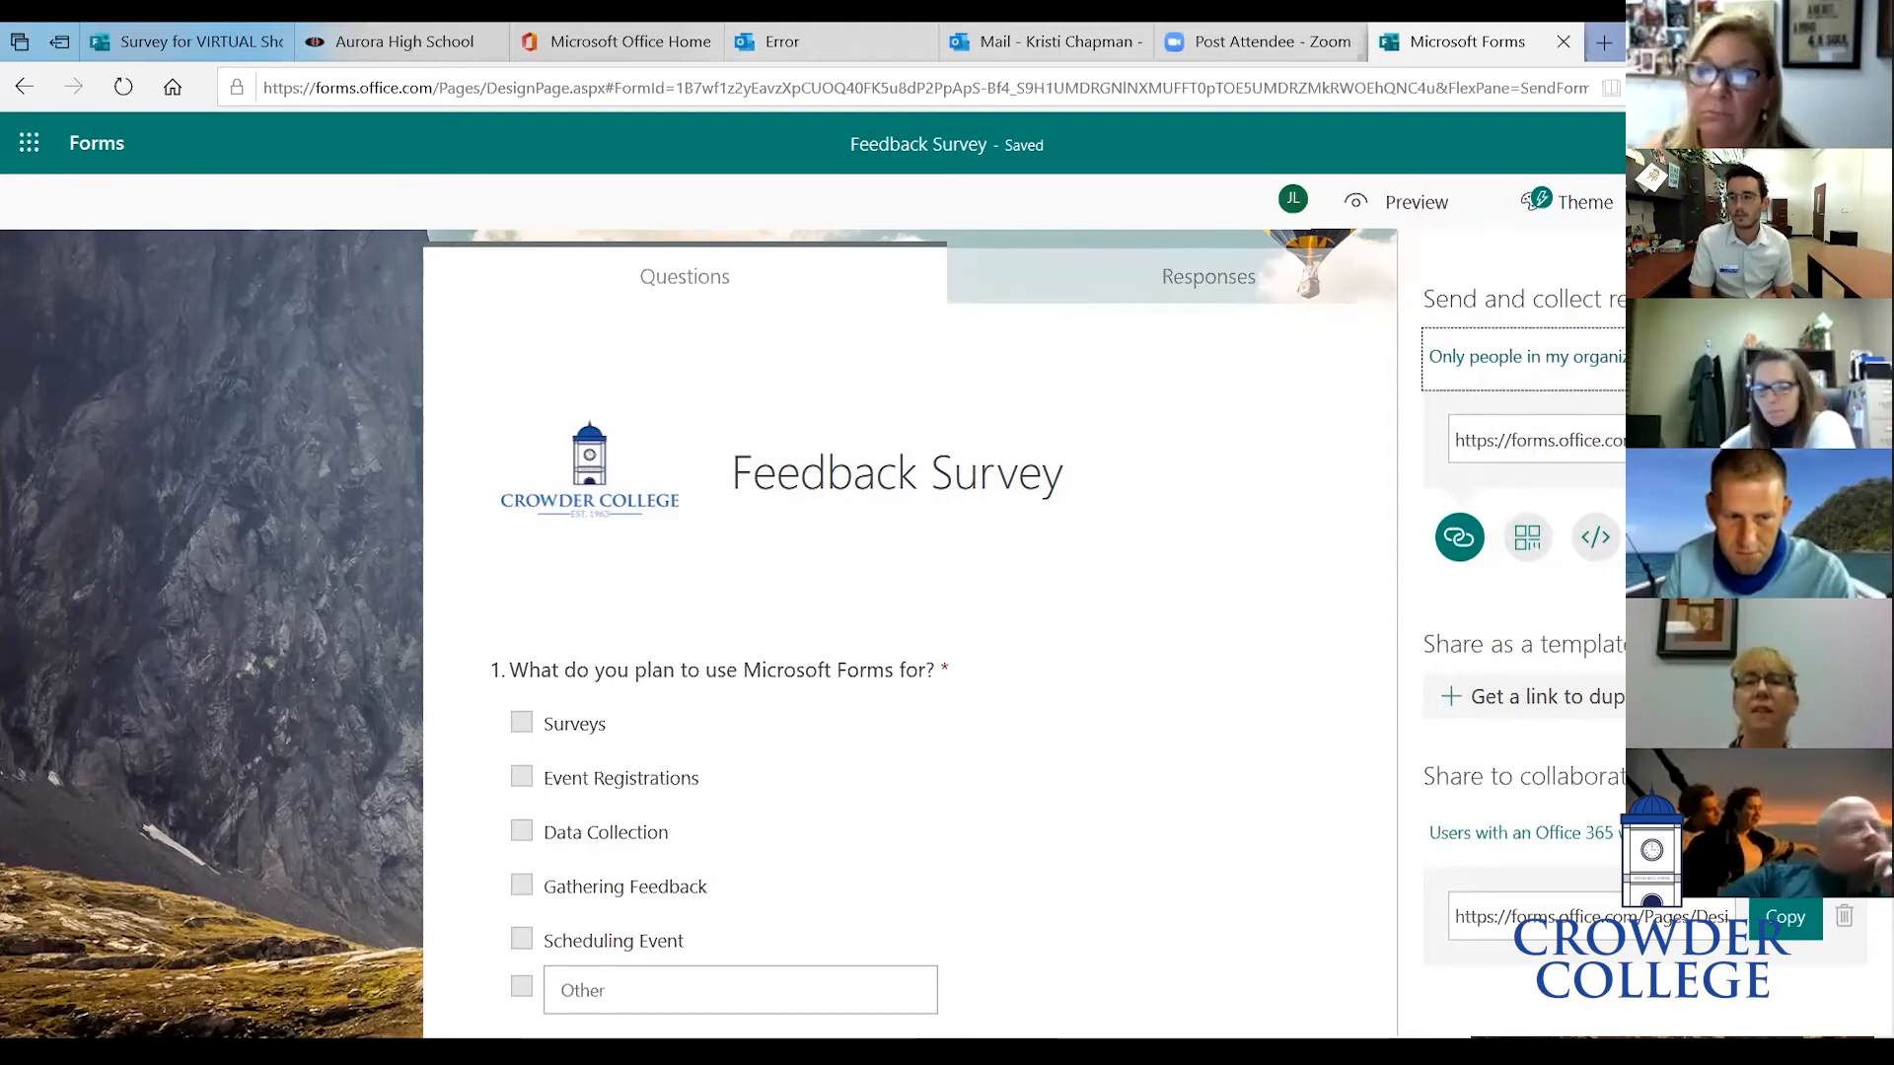
click(1677, 357)
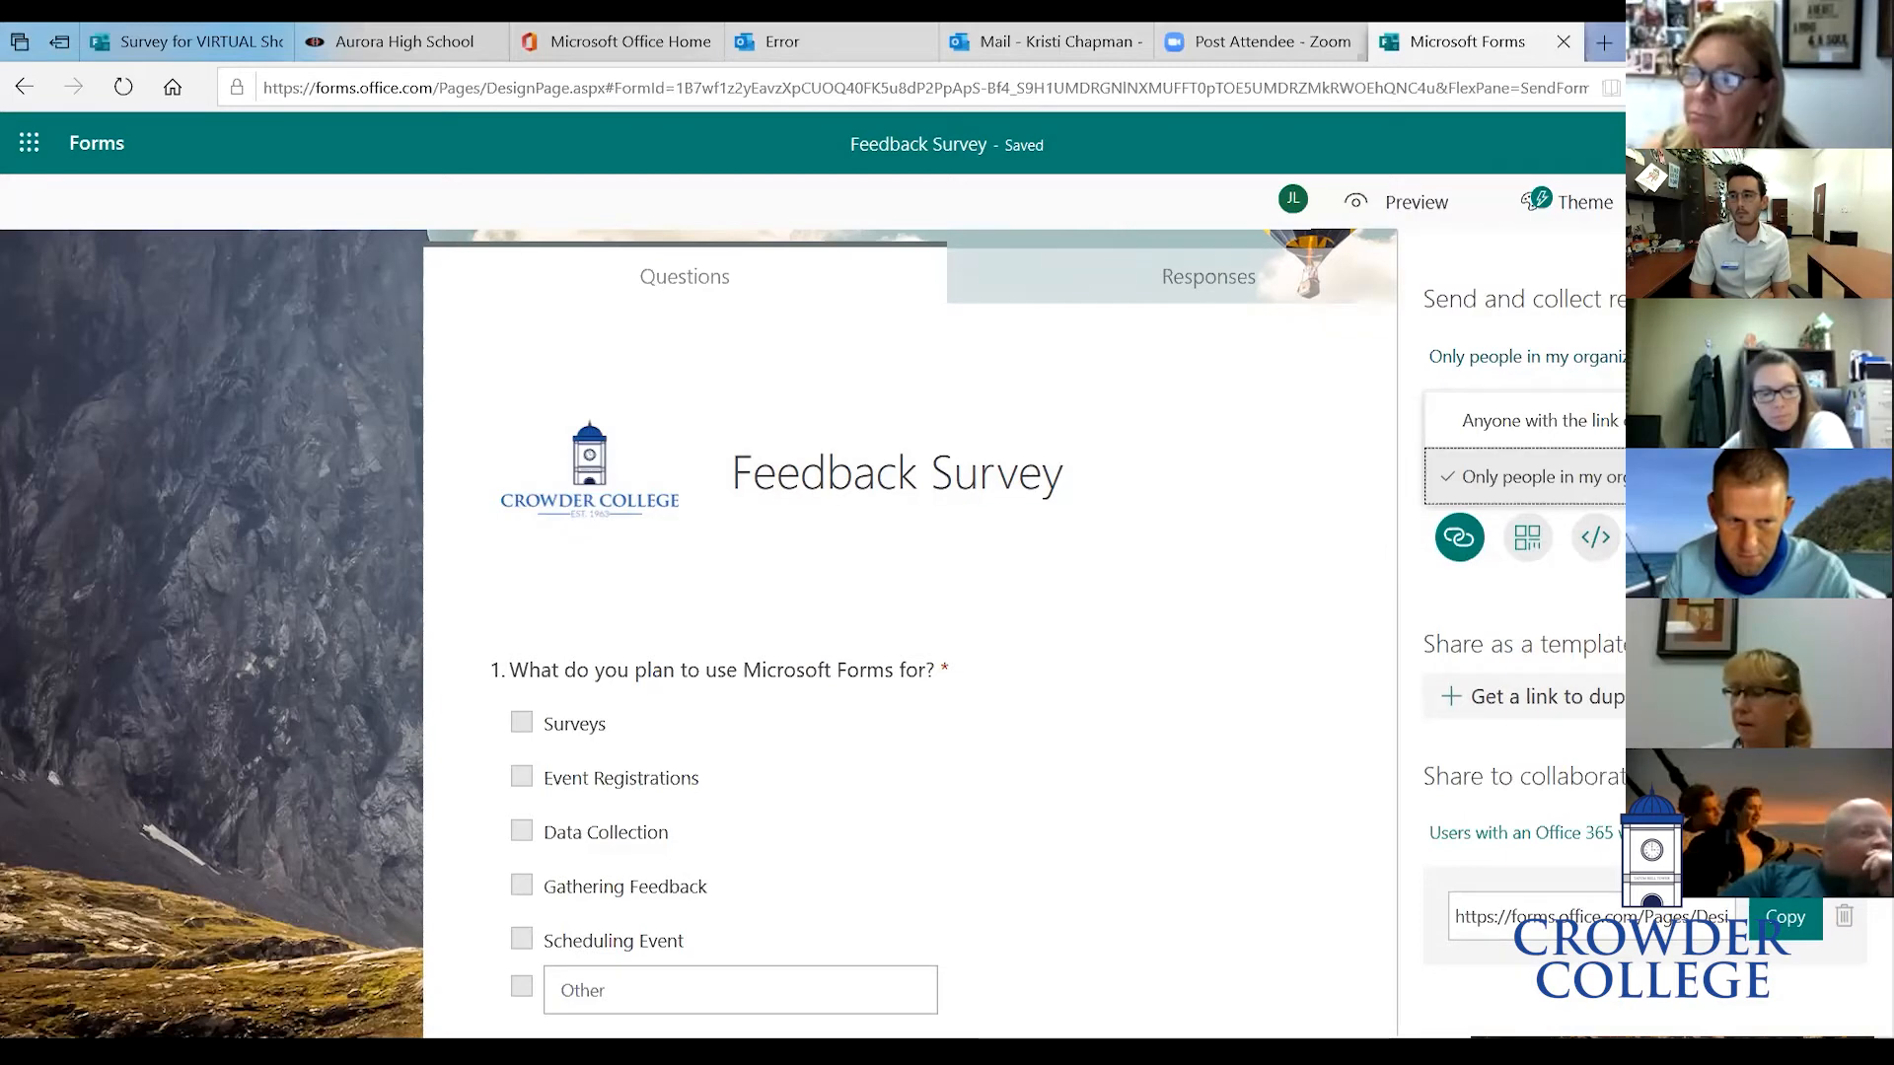
click(1541, 422)
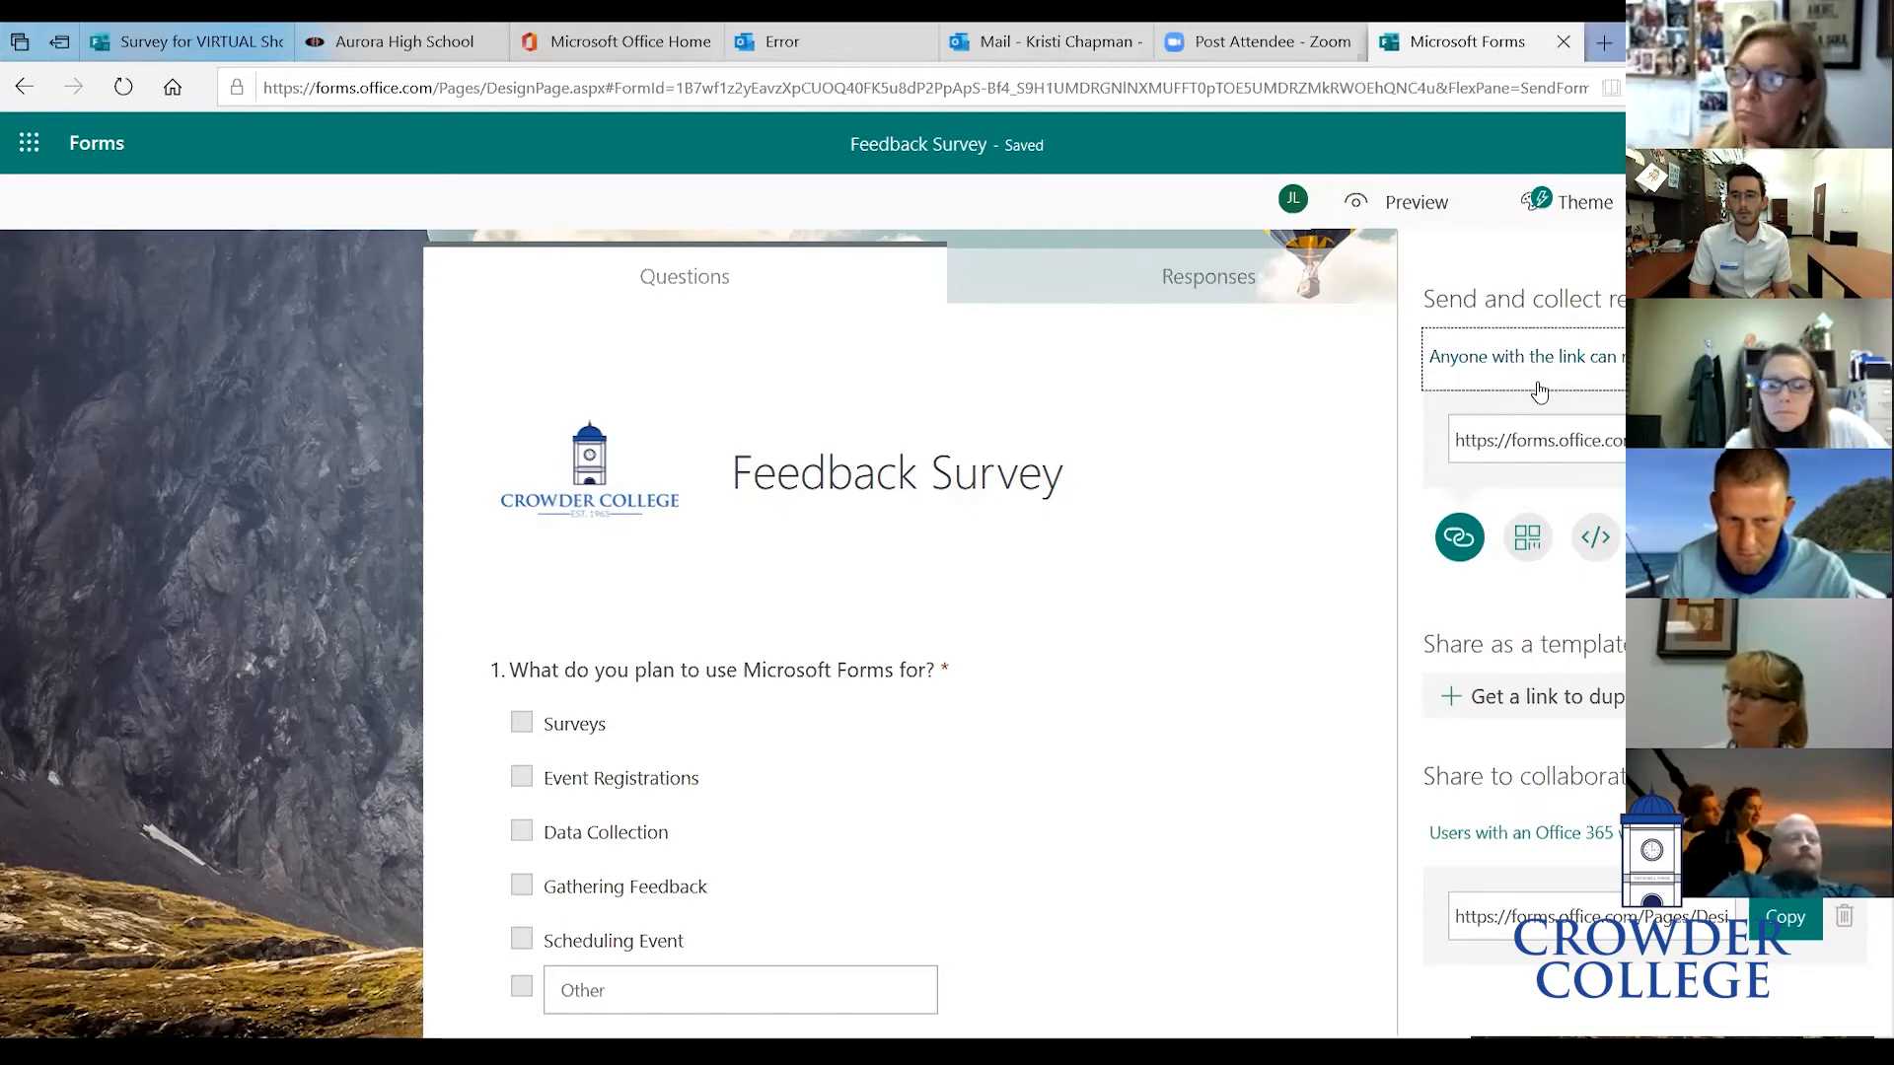
- View the form's QR code sharing option, then switch back to the shareable link
click(1528, 545)
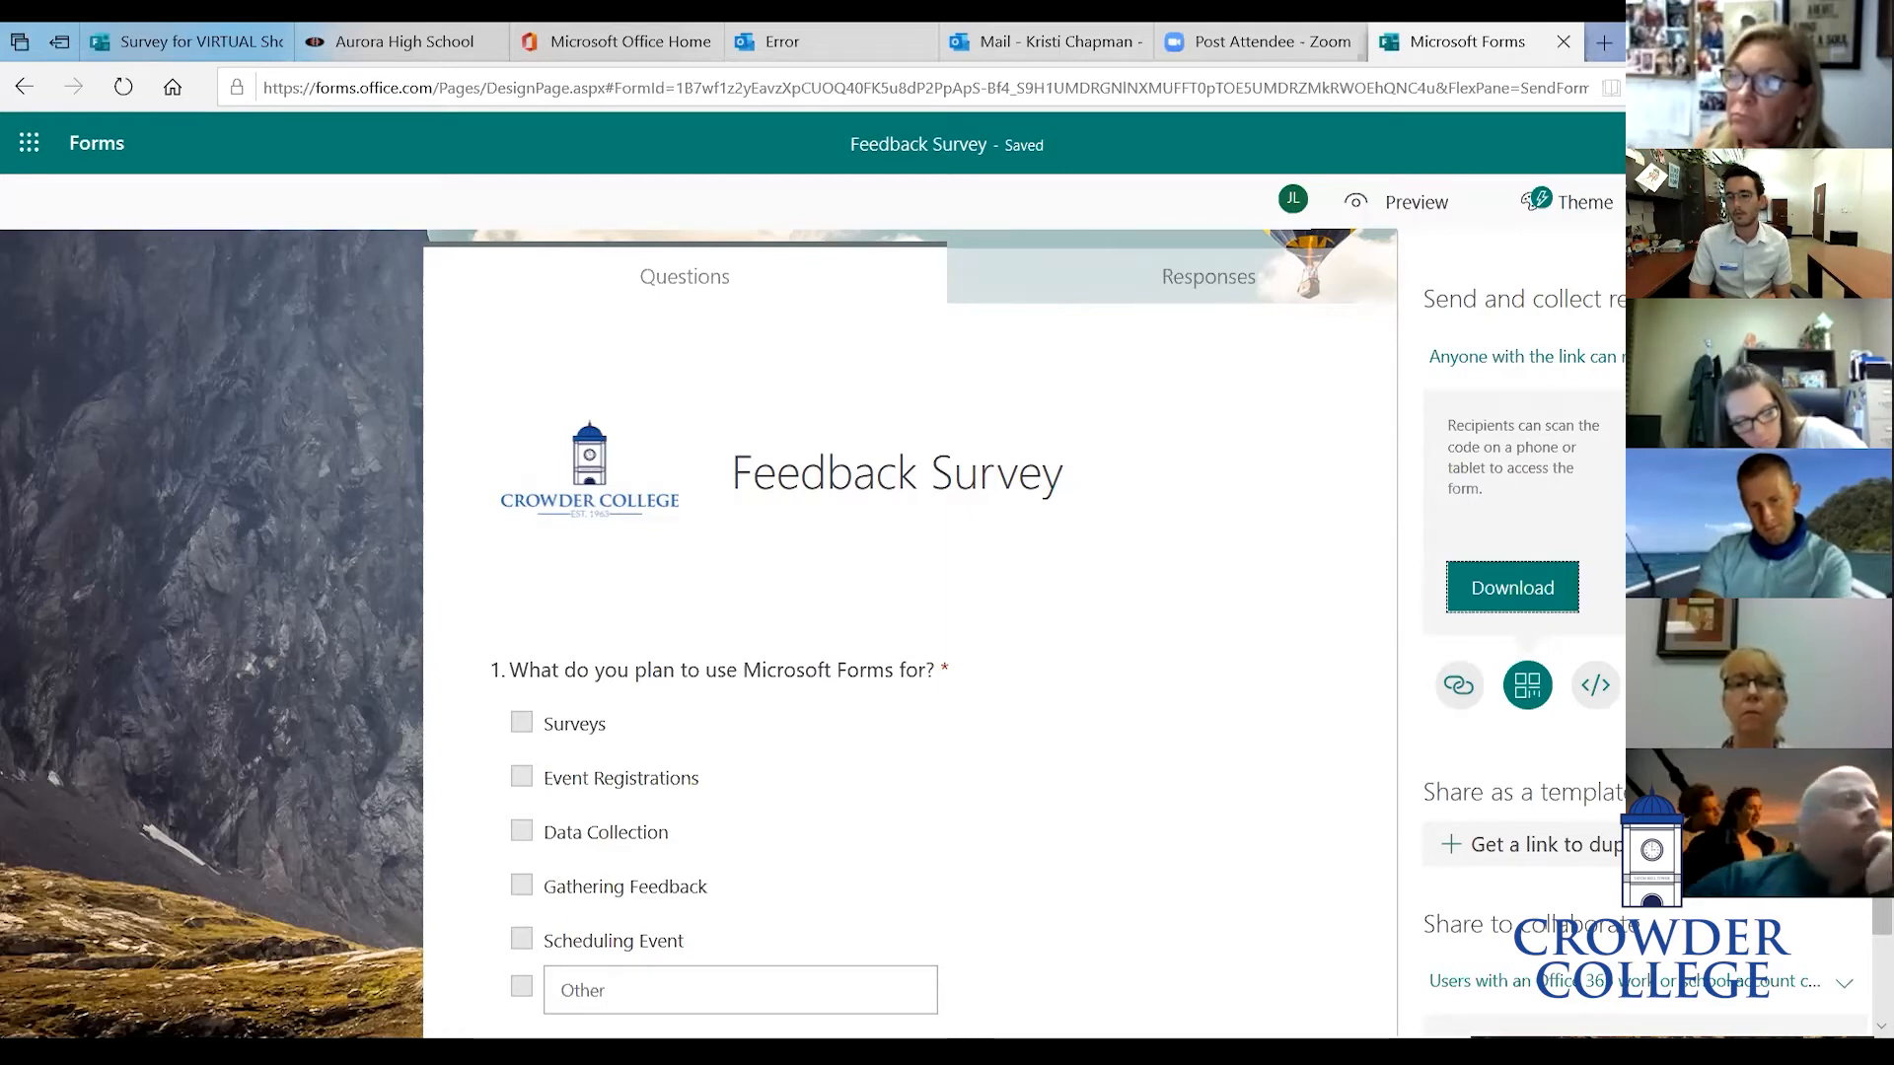
click(1459, 685)
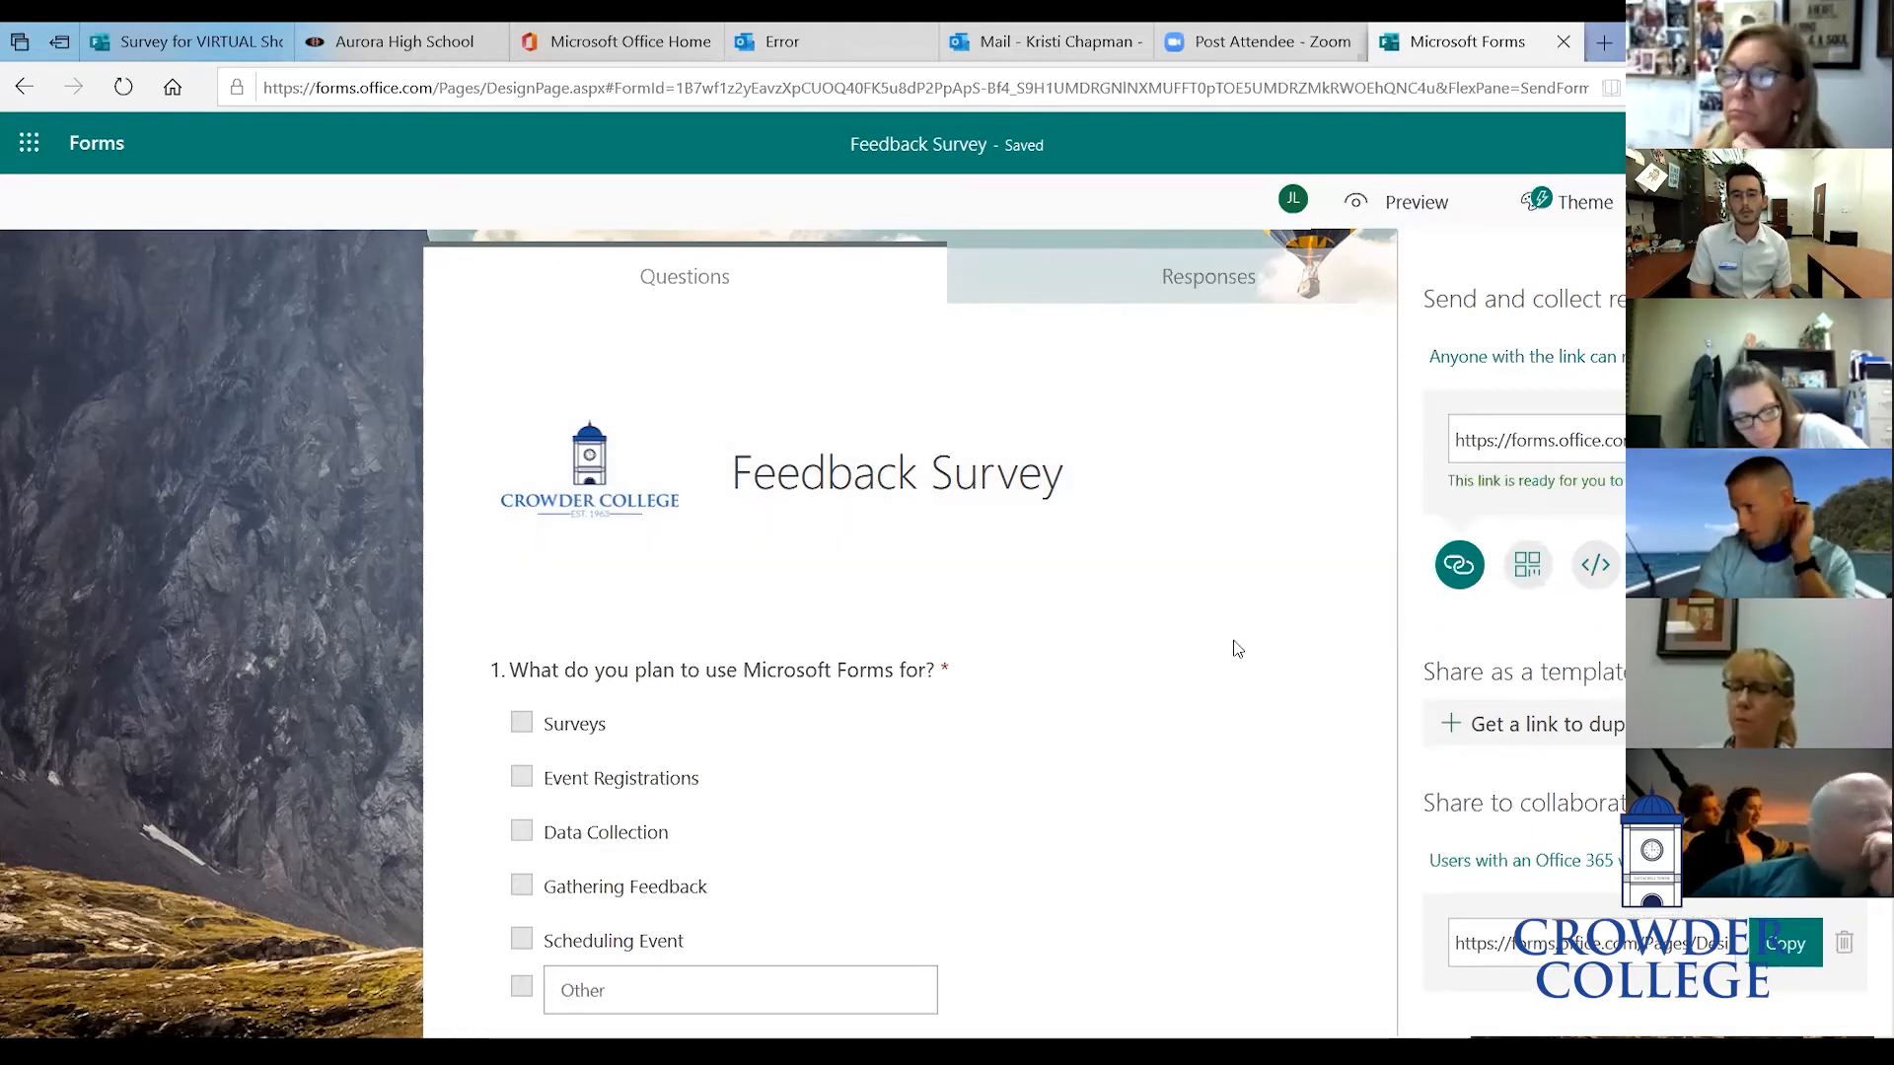
right_click(1238, 649)
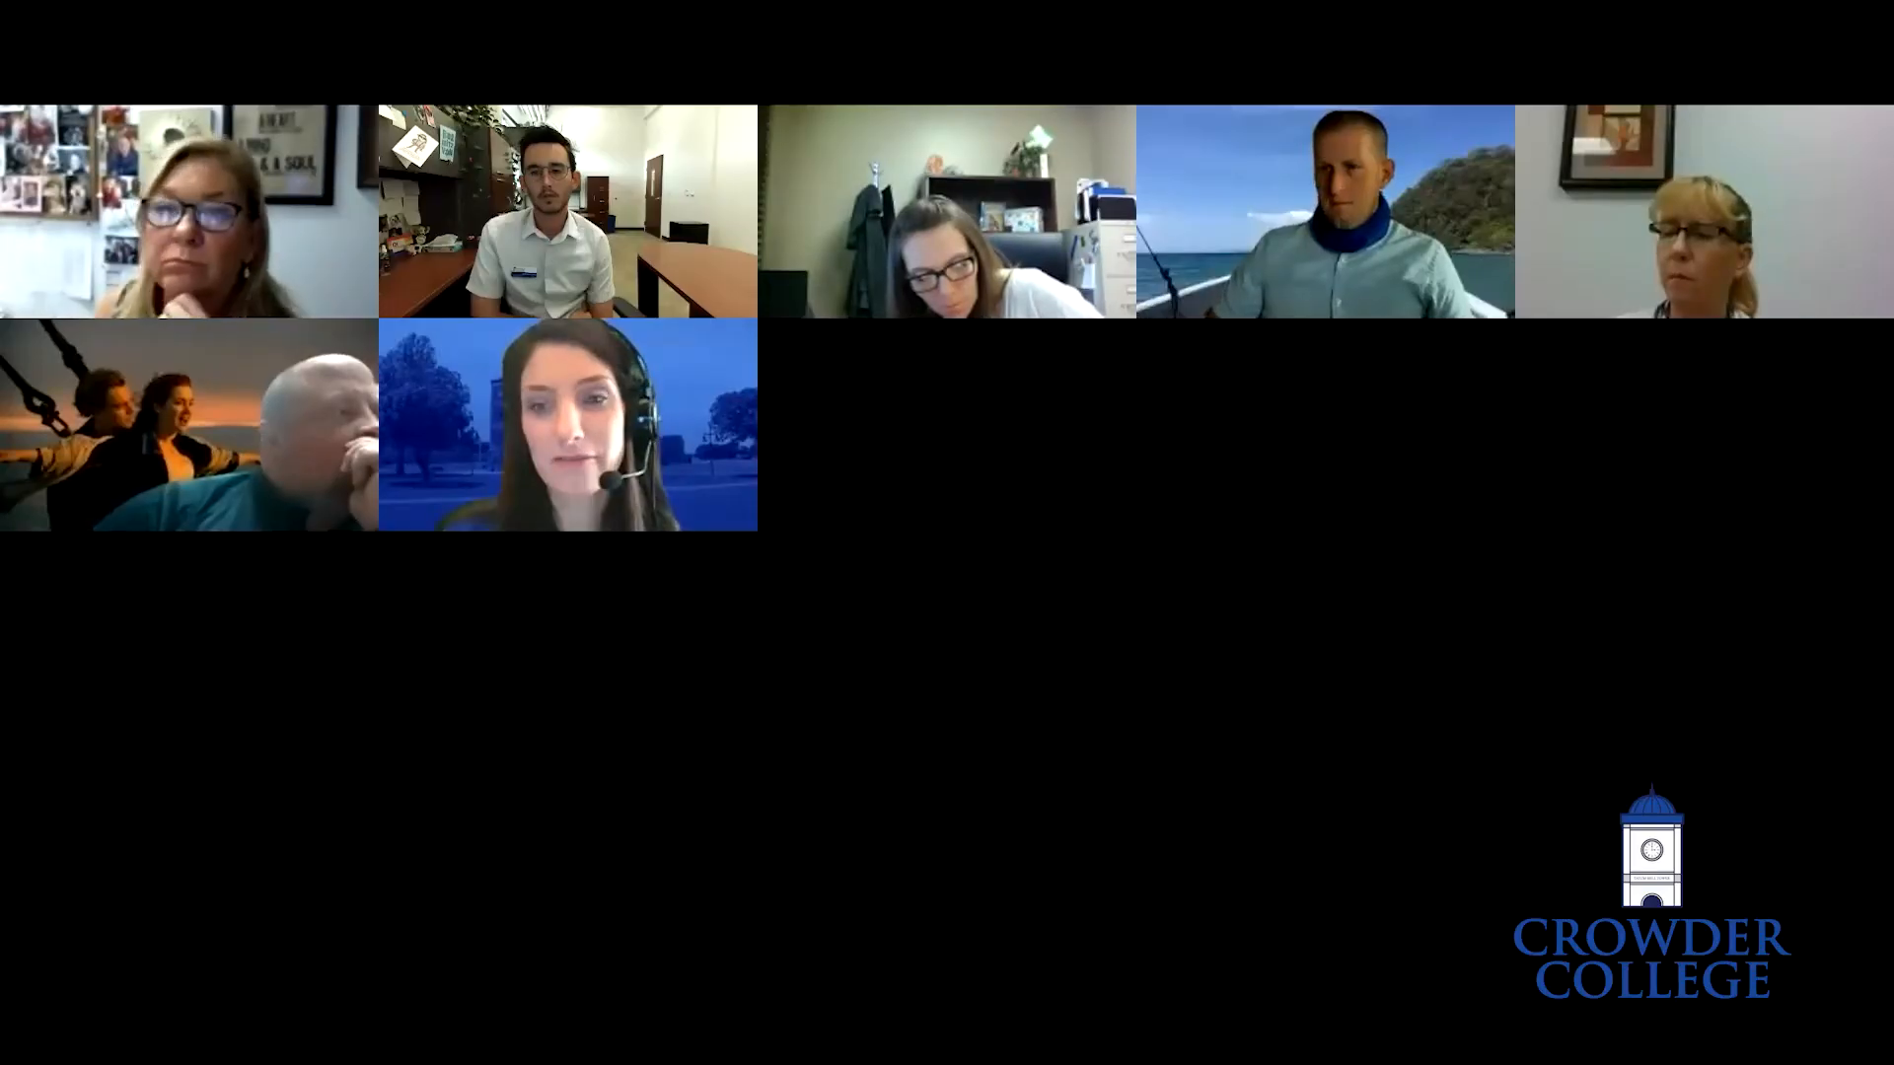
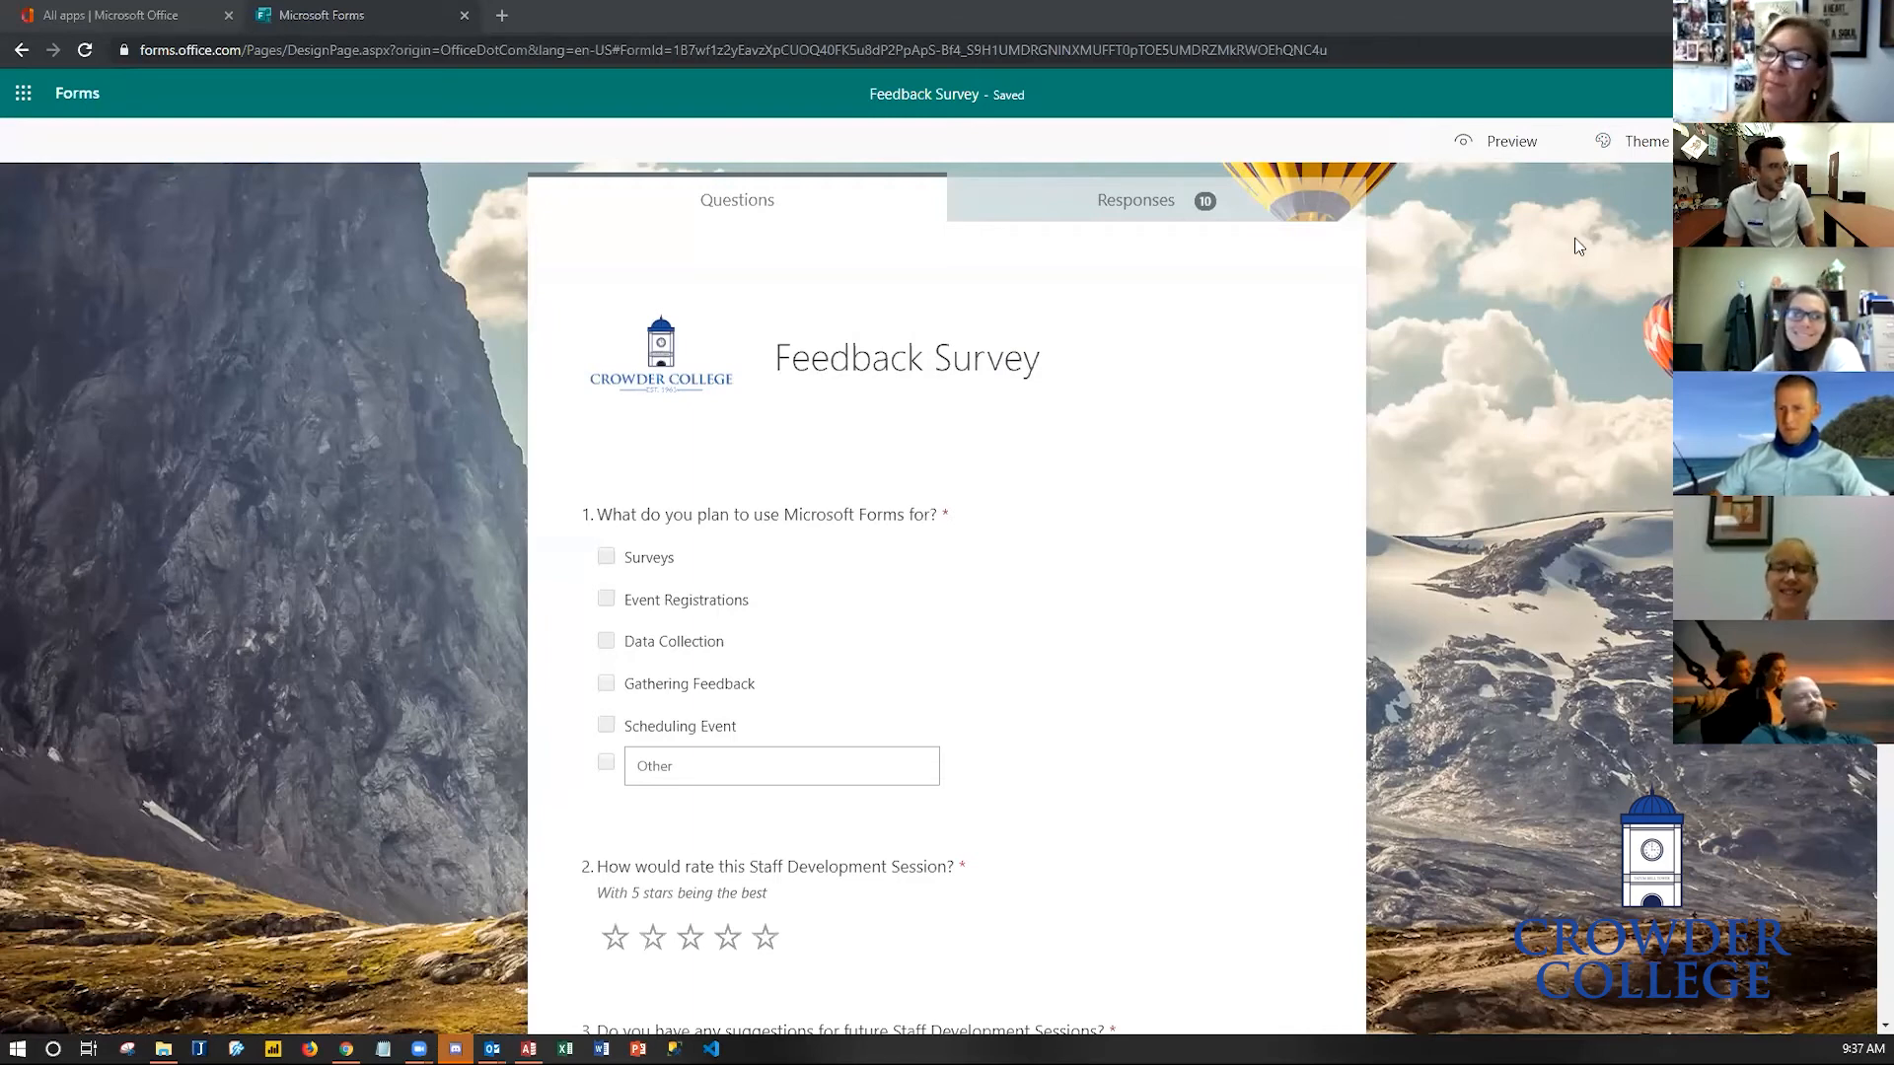
- Open the form's responses summary and scroll through the charts for each question
click(1152, 215)
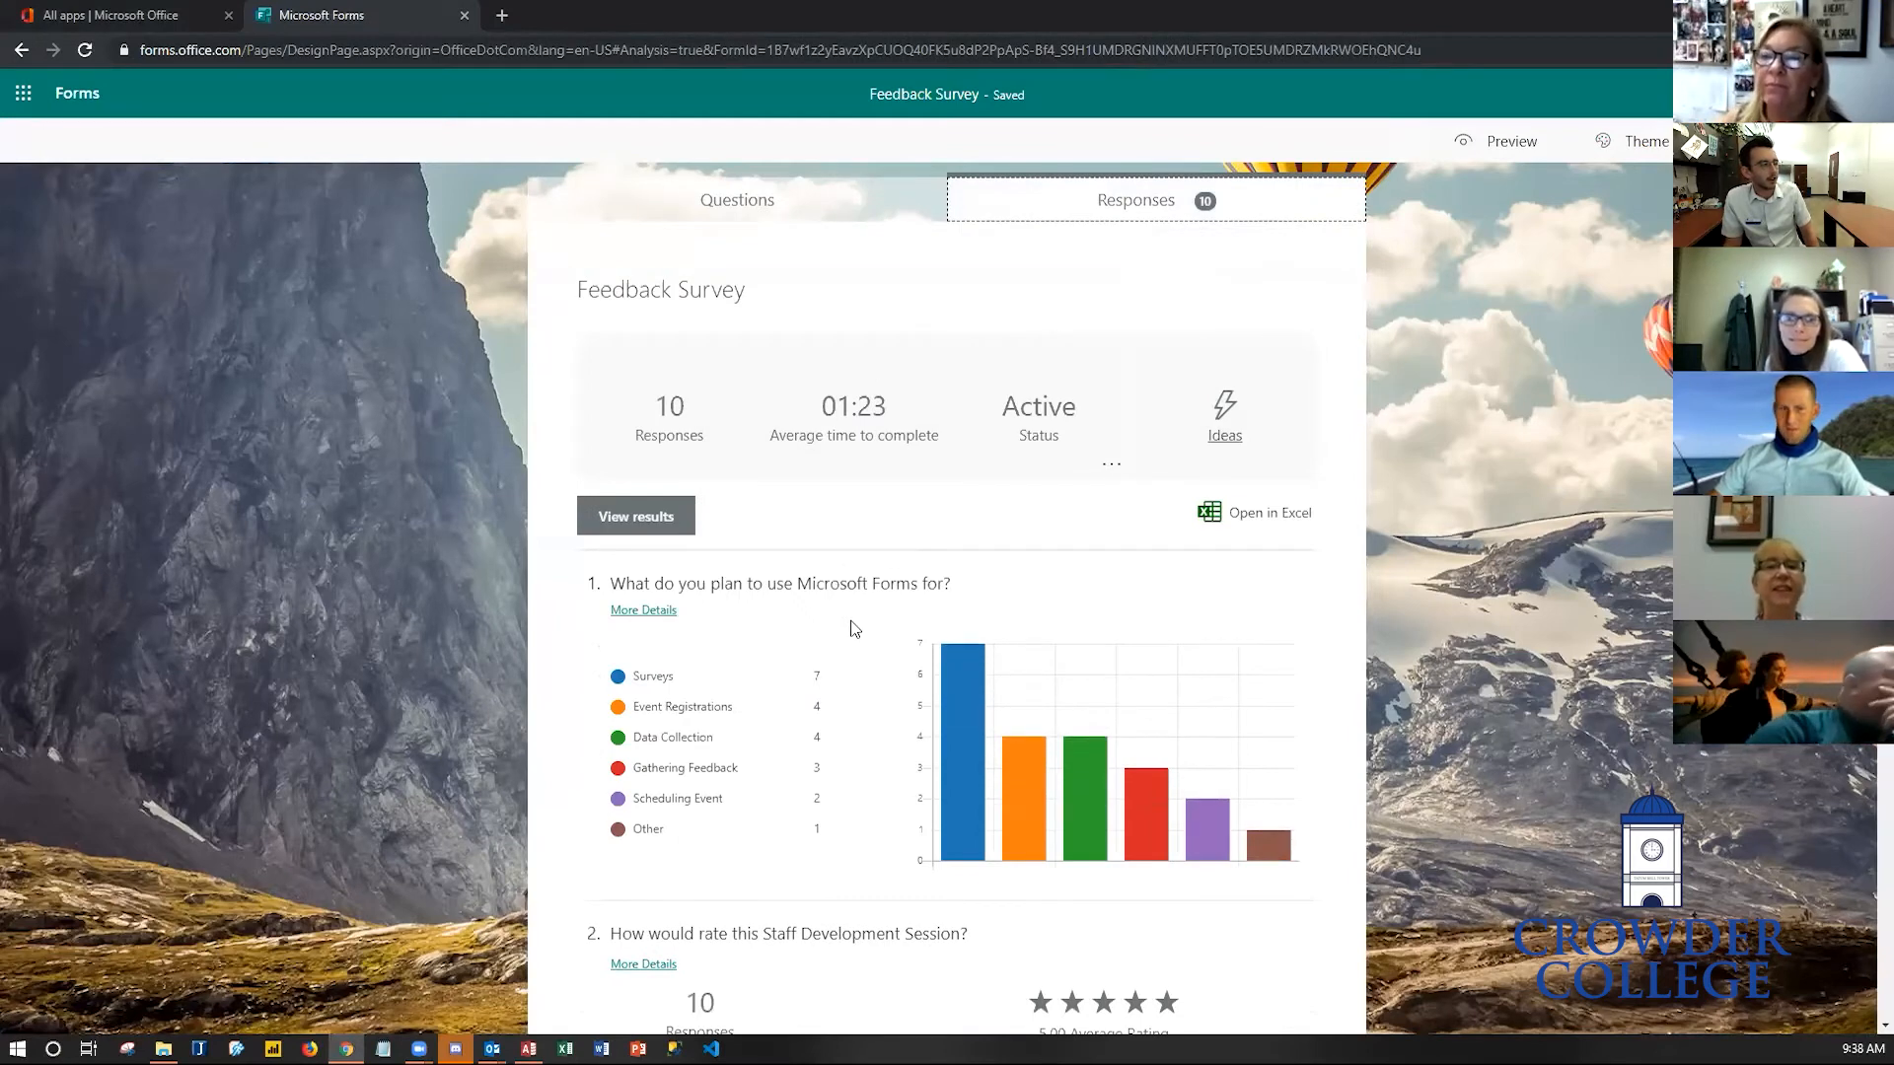
scroll(851, 626, down, 1)
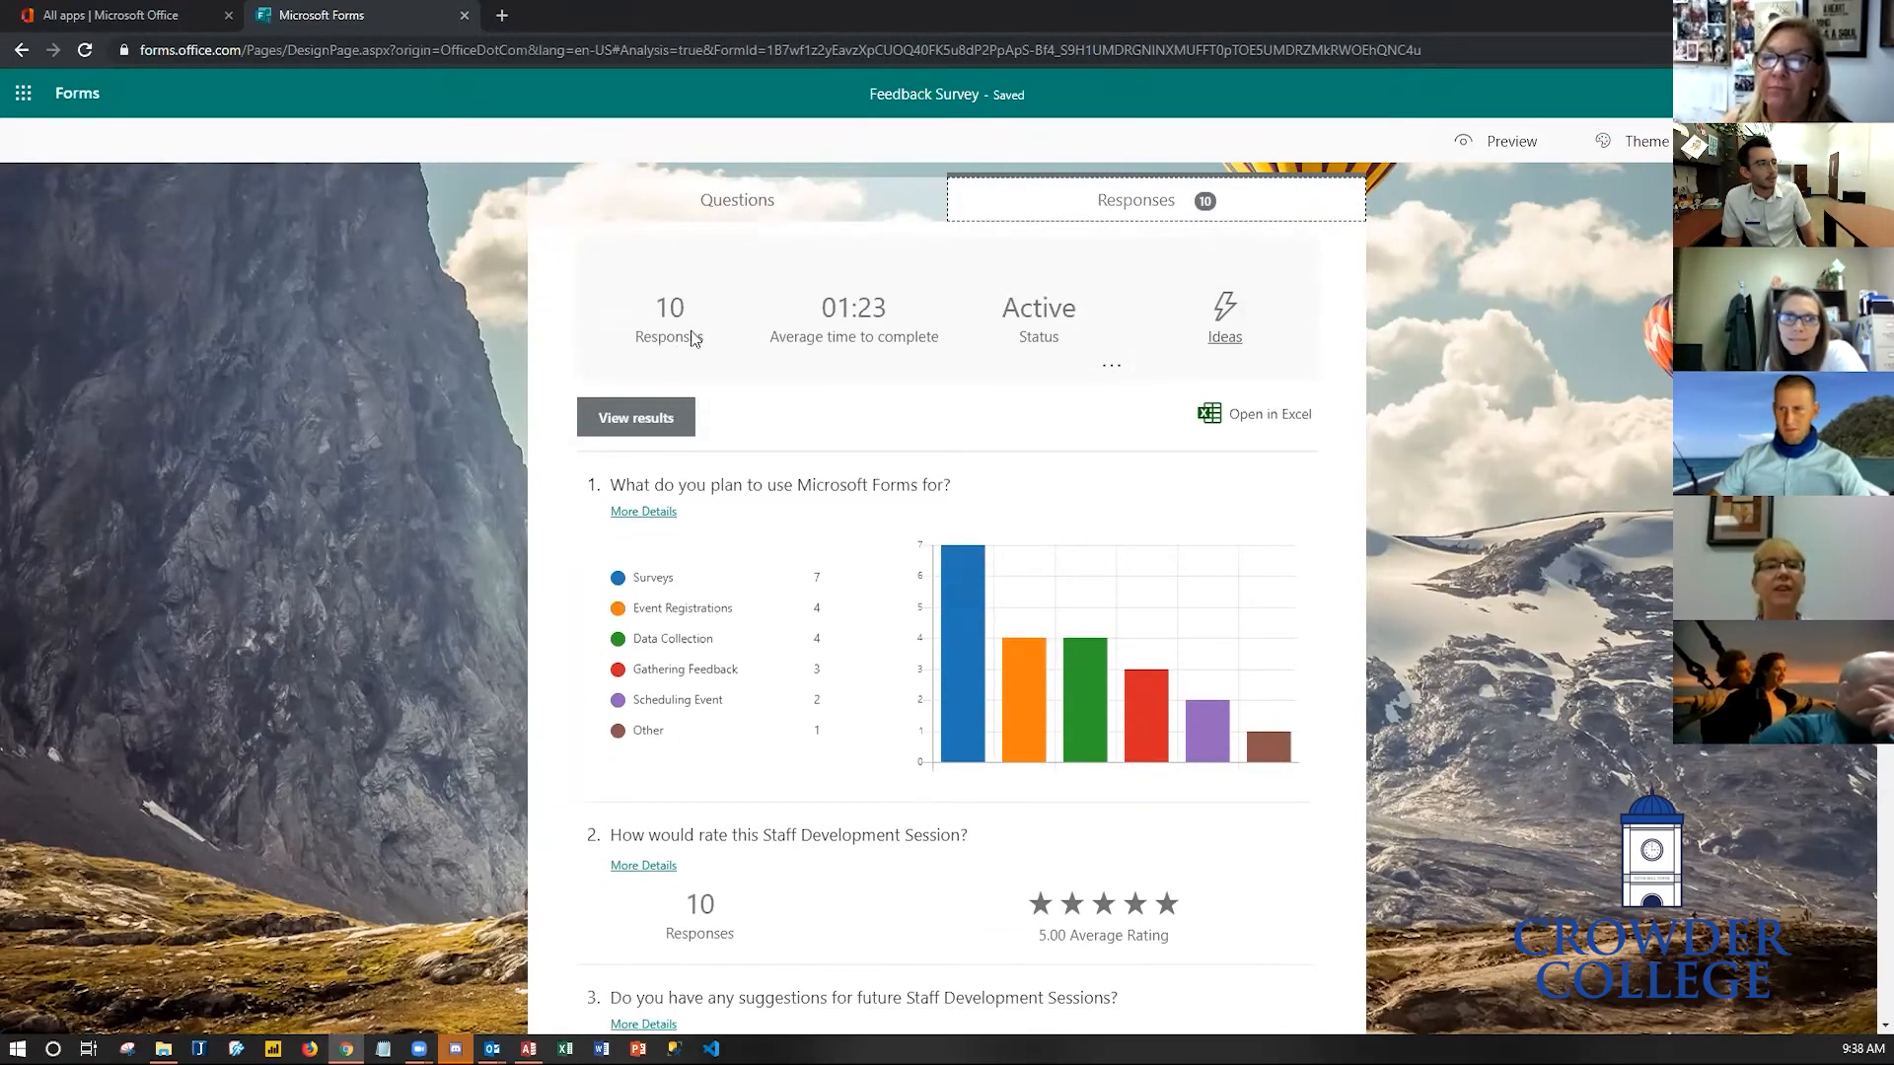
scroll(667, 365, up, 1)
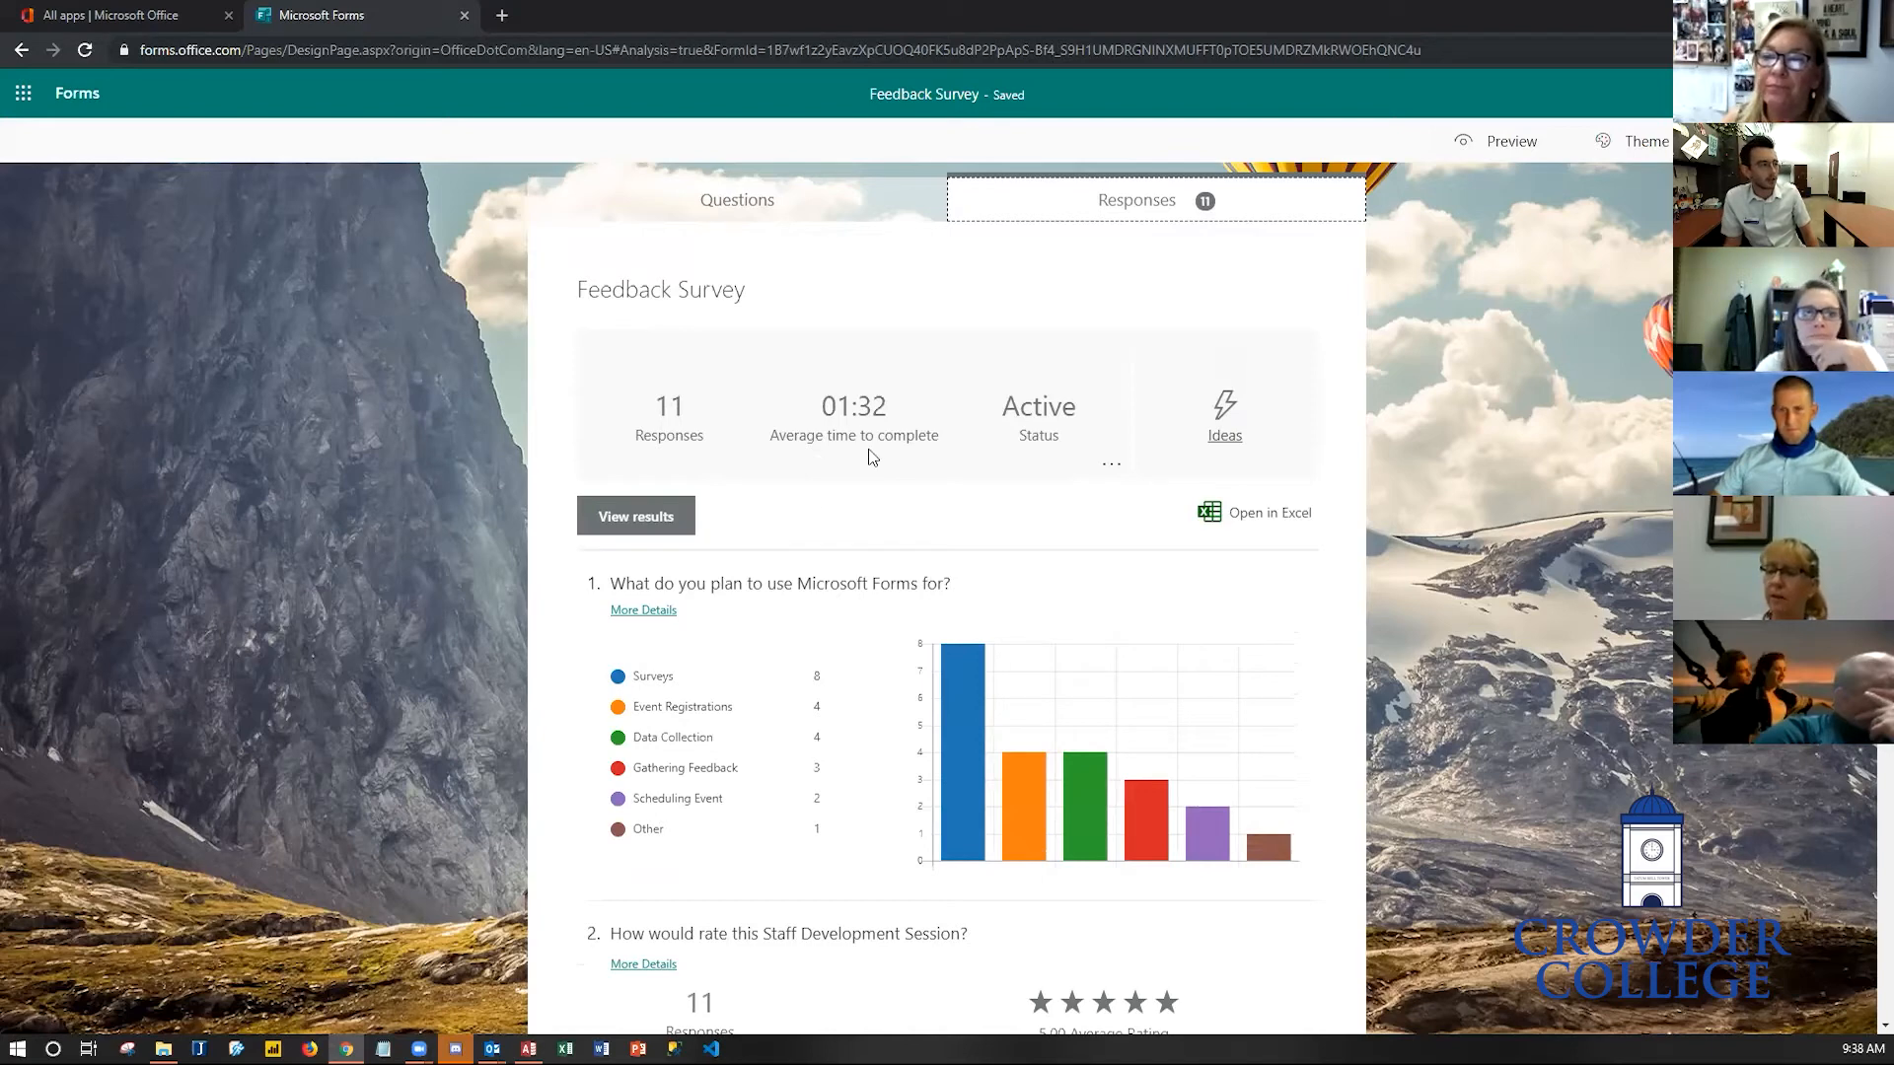
scroll(867, 455, down, 2)
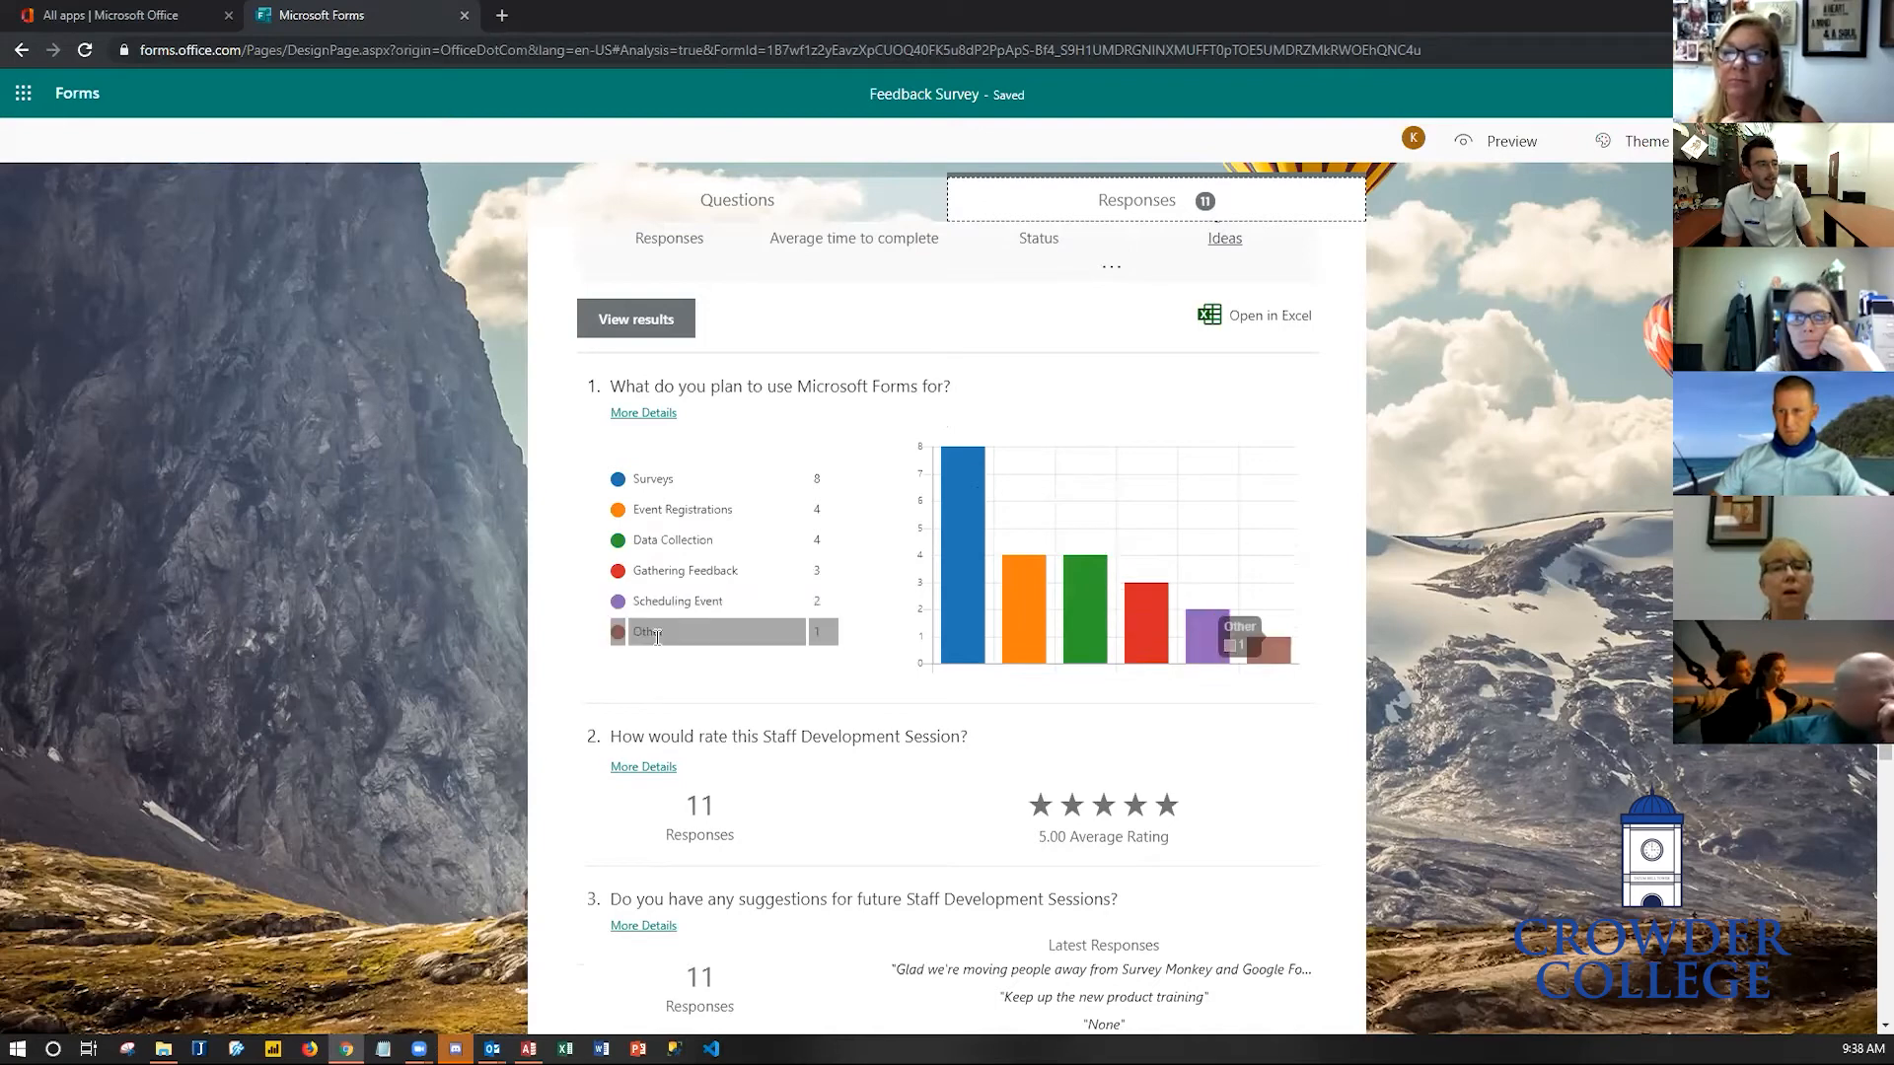
scroll(652, 671, down, 1)
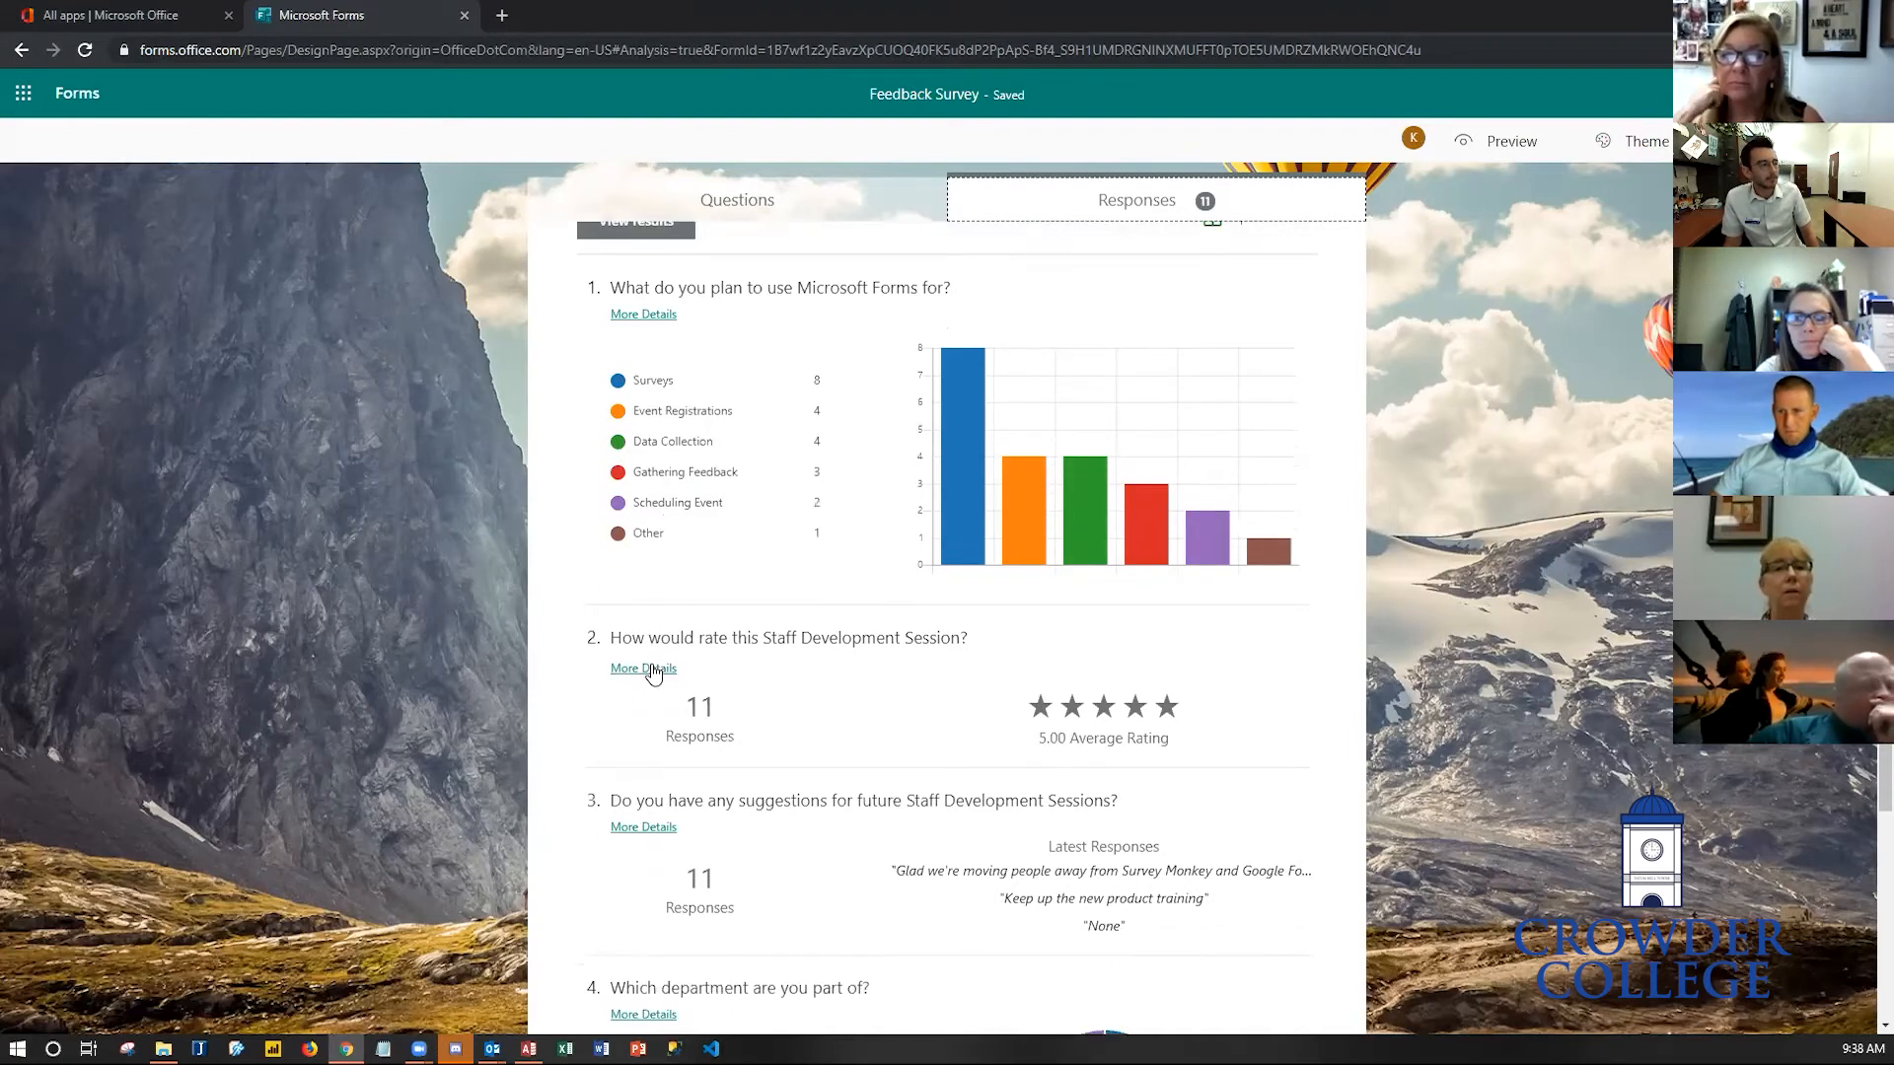
scroll(652, 671, down, 2)
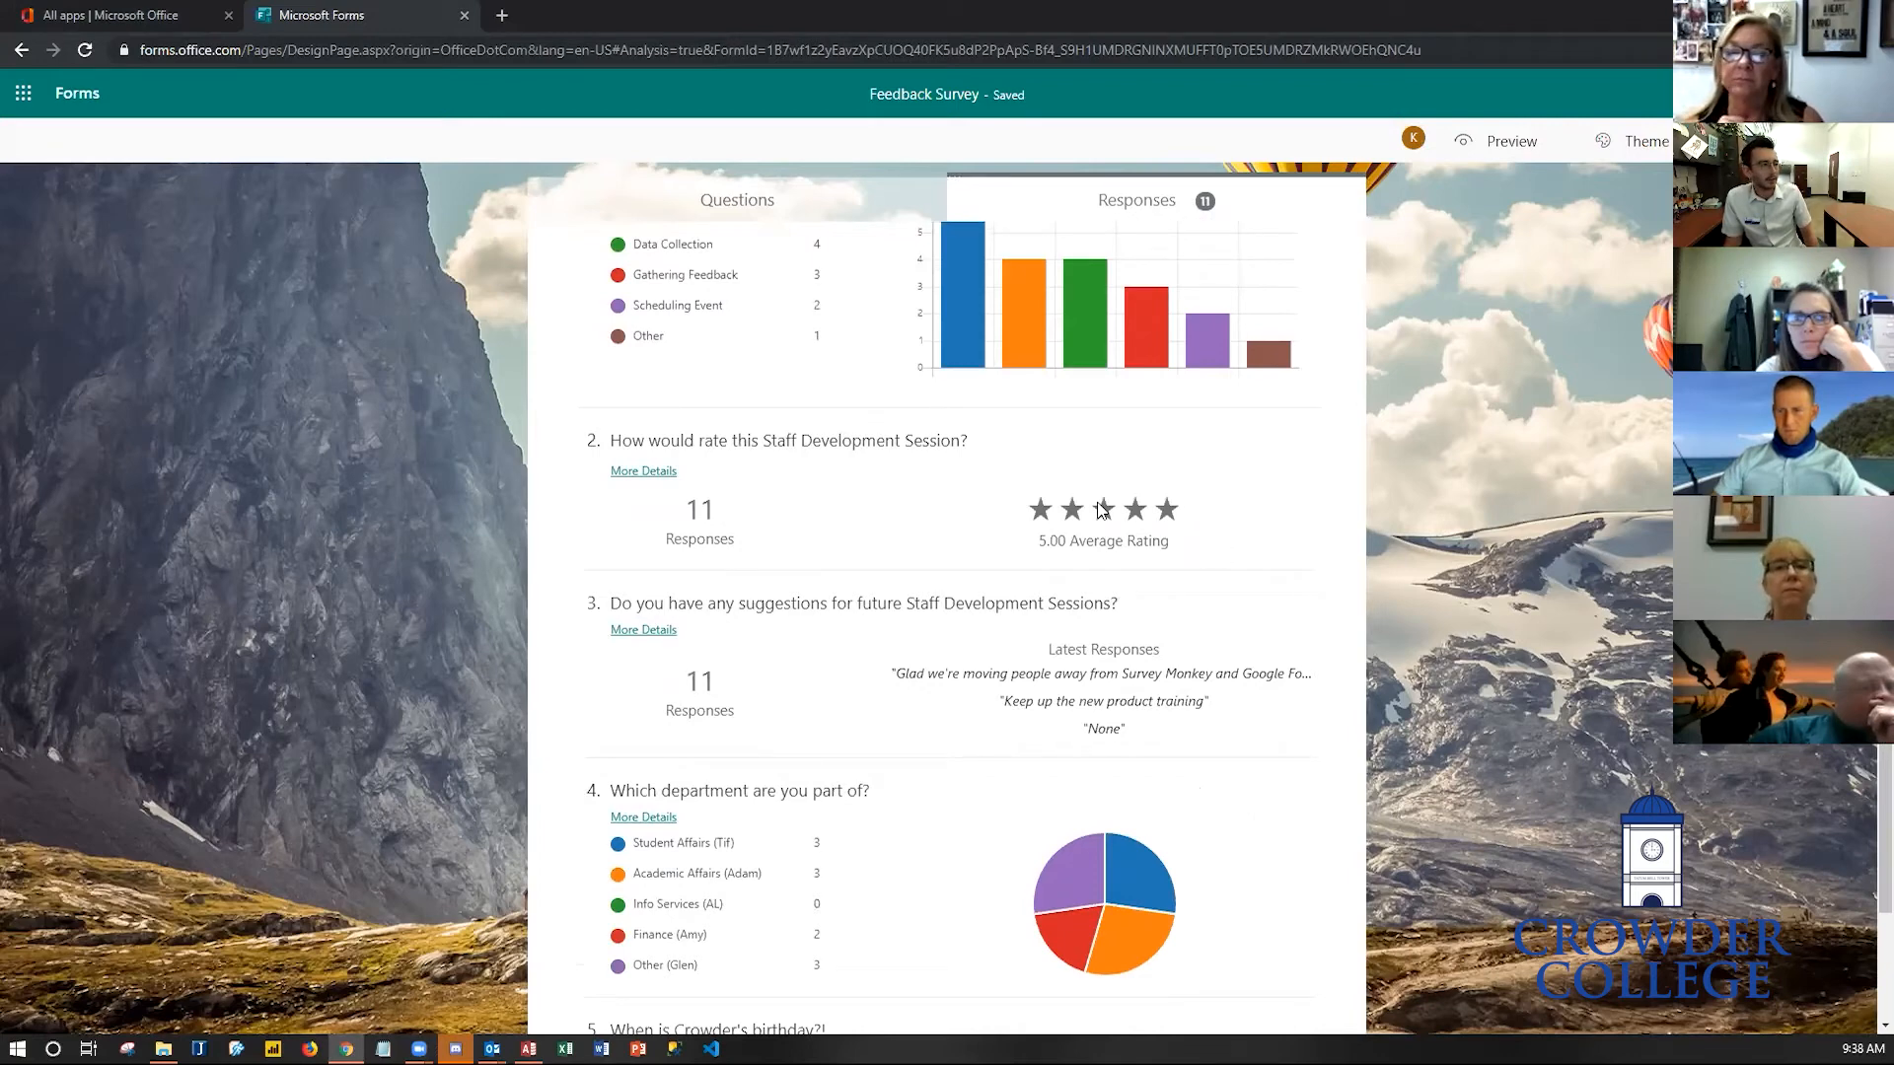
scroll(969, 599, down, 2)
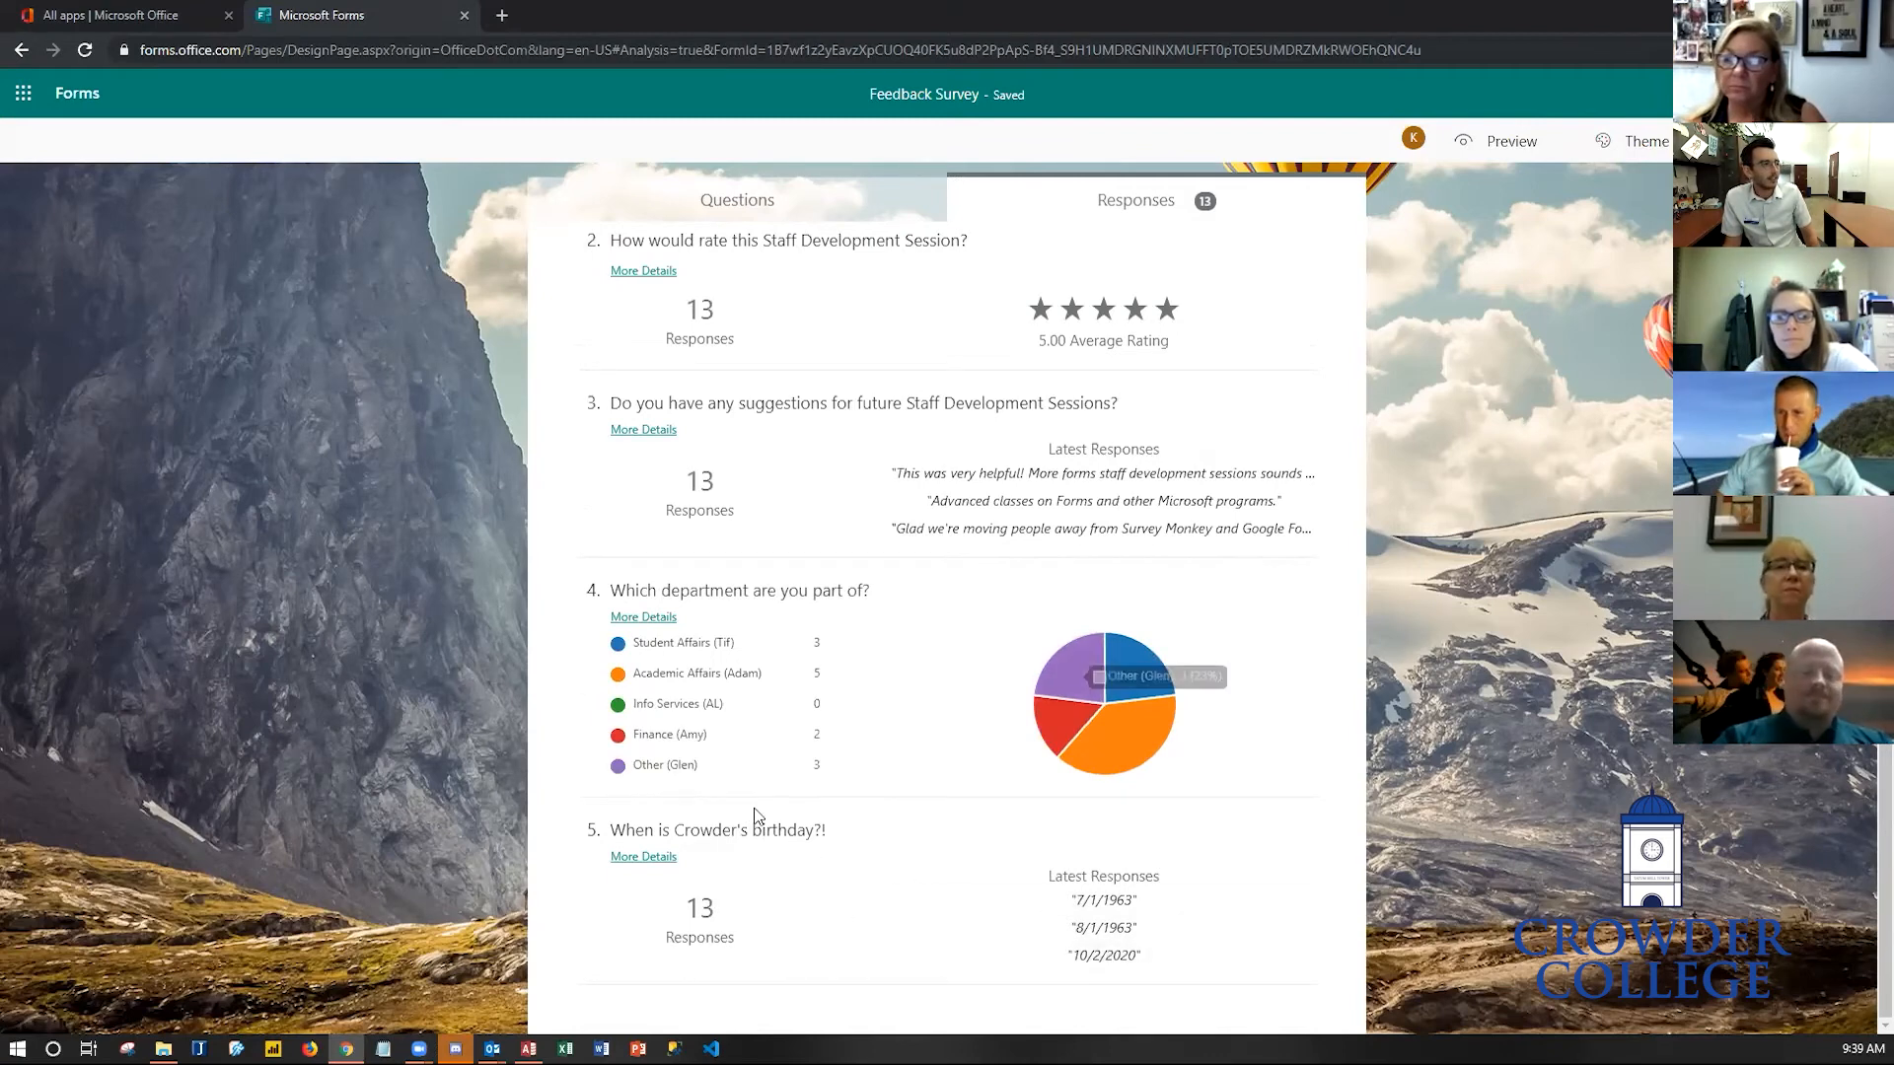
- In the department question, correct the last choice to read Other (Glenn)
click(730, 202)
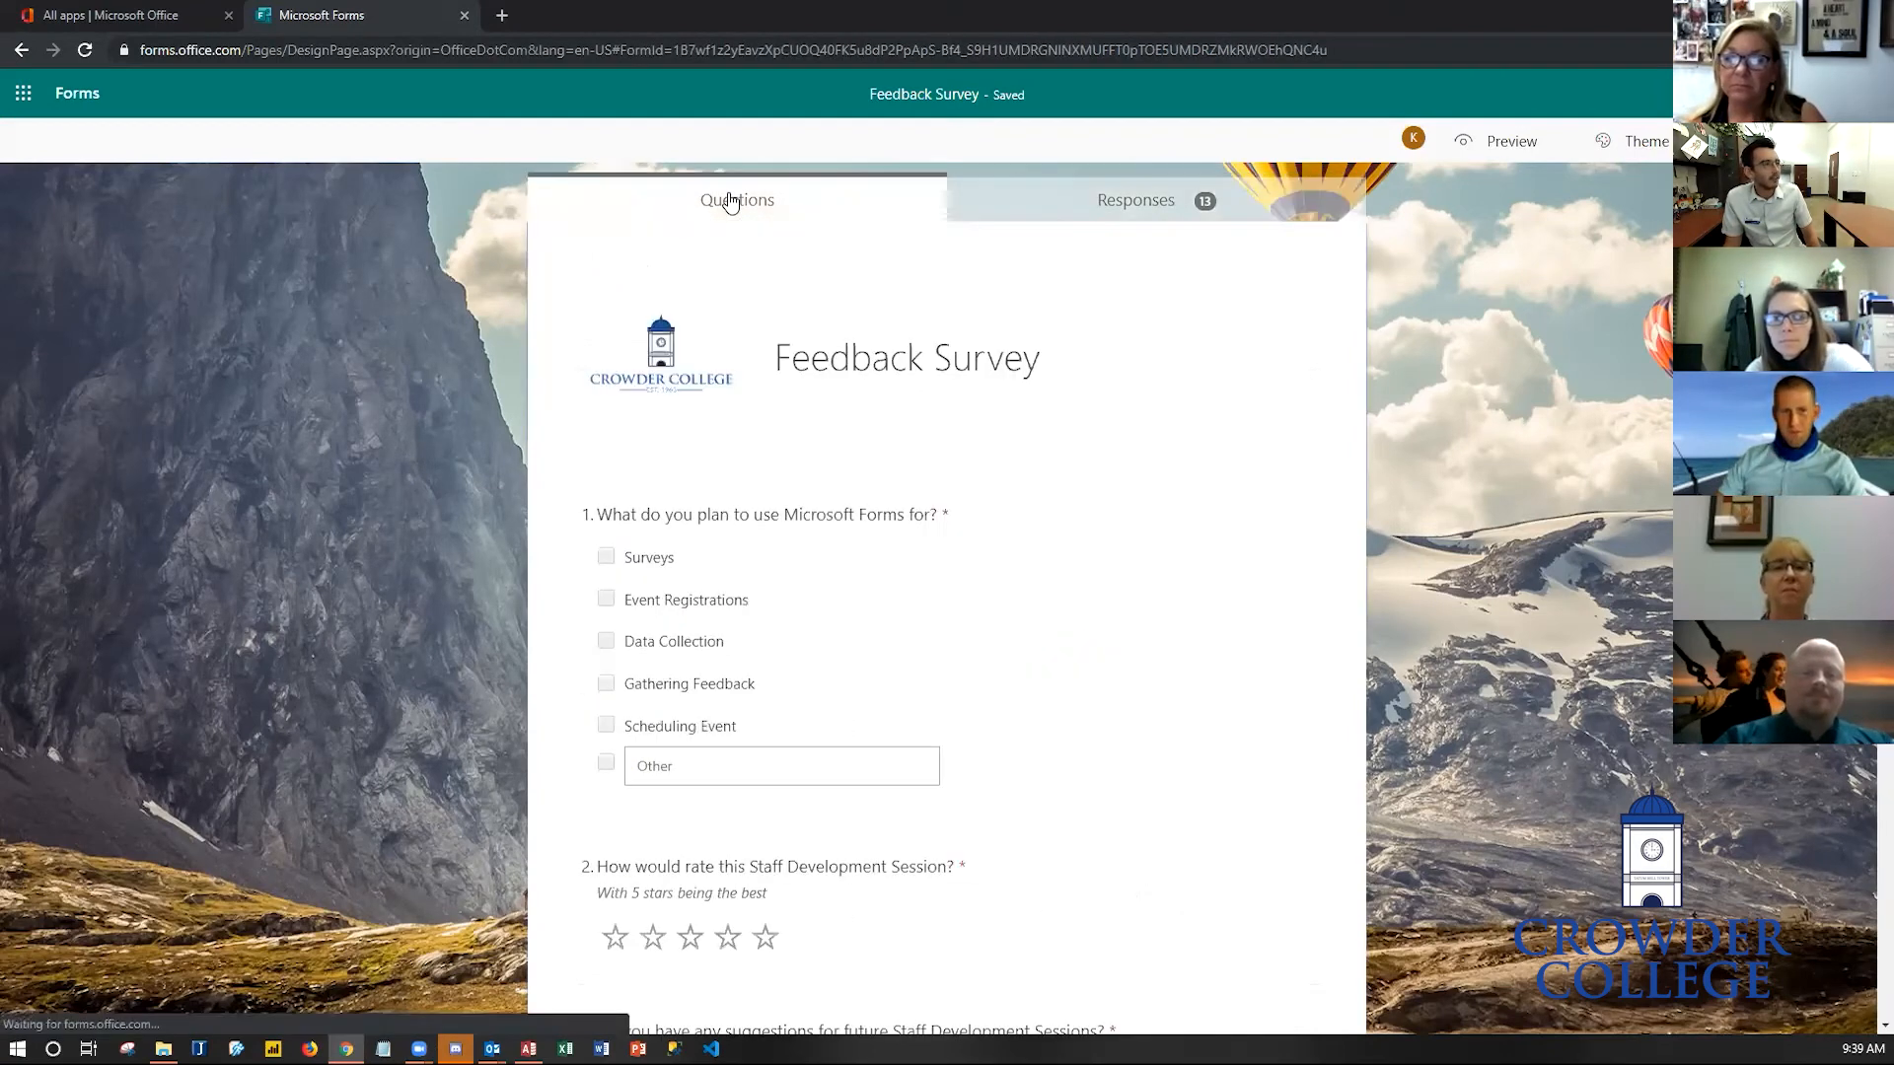
scroll(851, 590, down, 5)
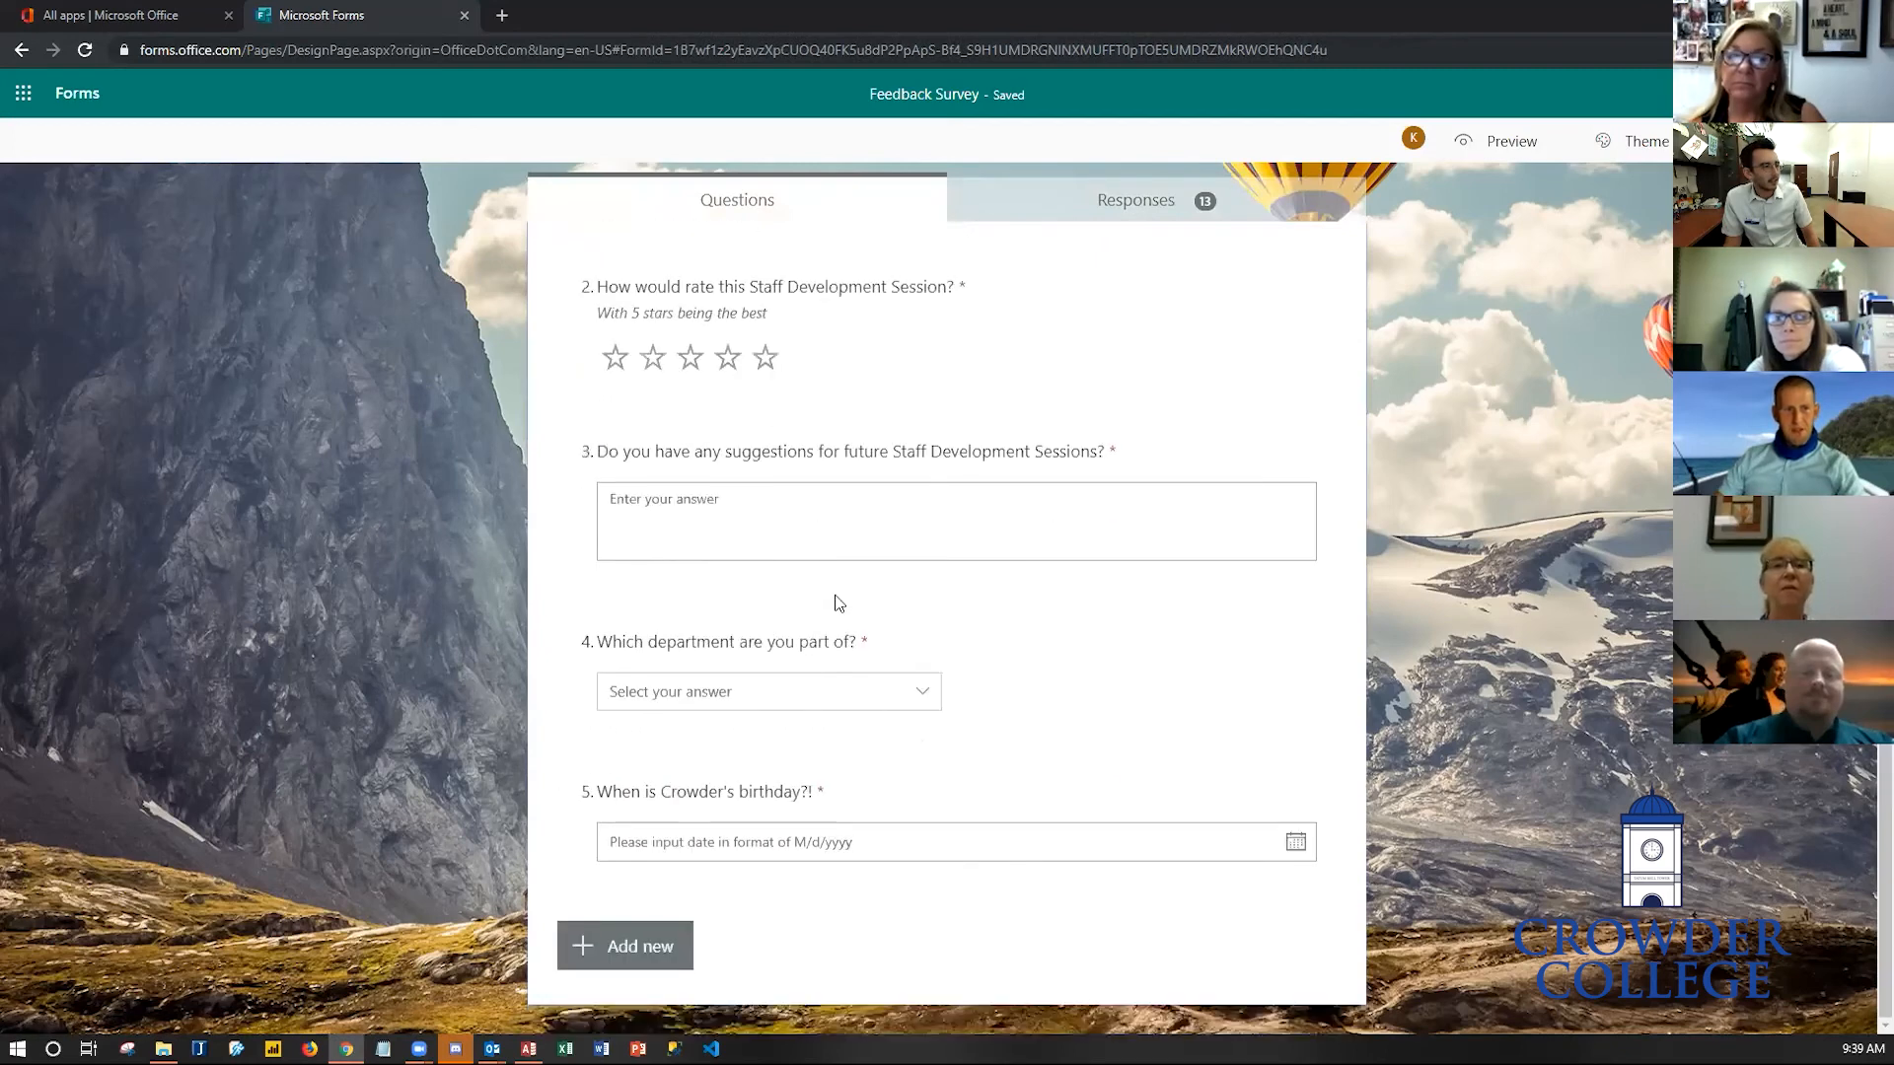
click(803, 655)
click(677, 769)
click(676, 769)
text(nn))
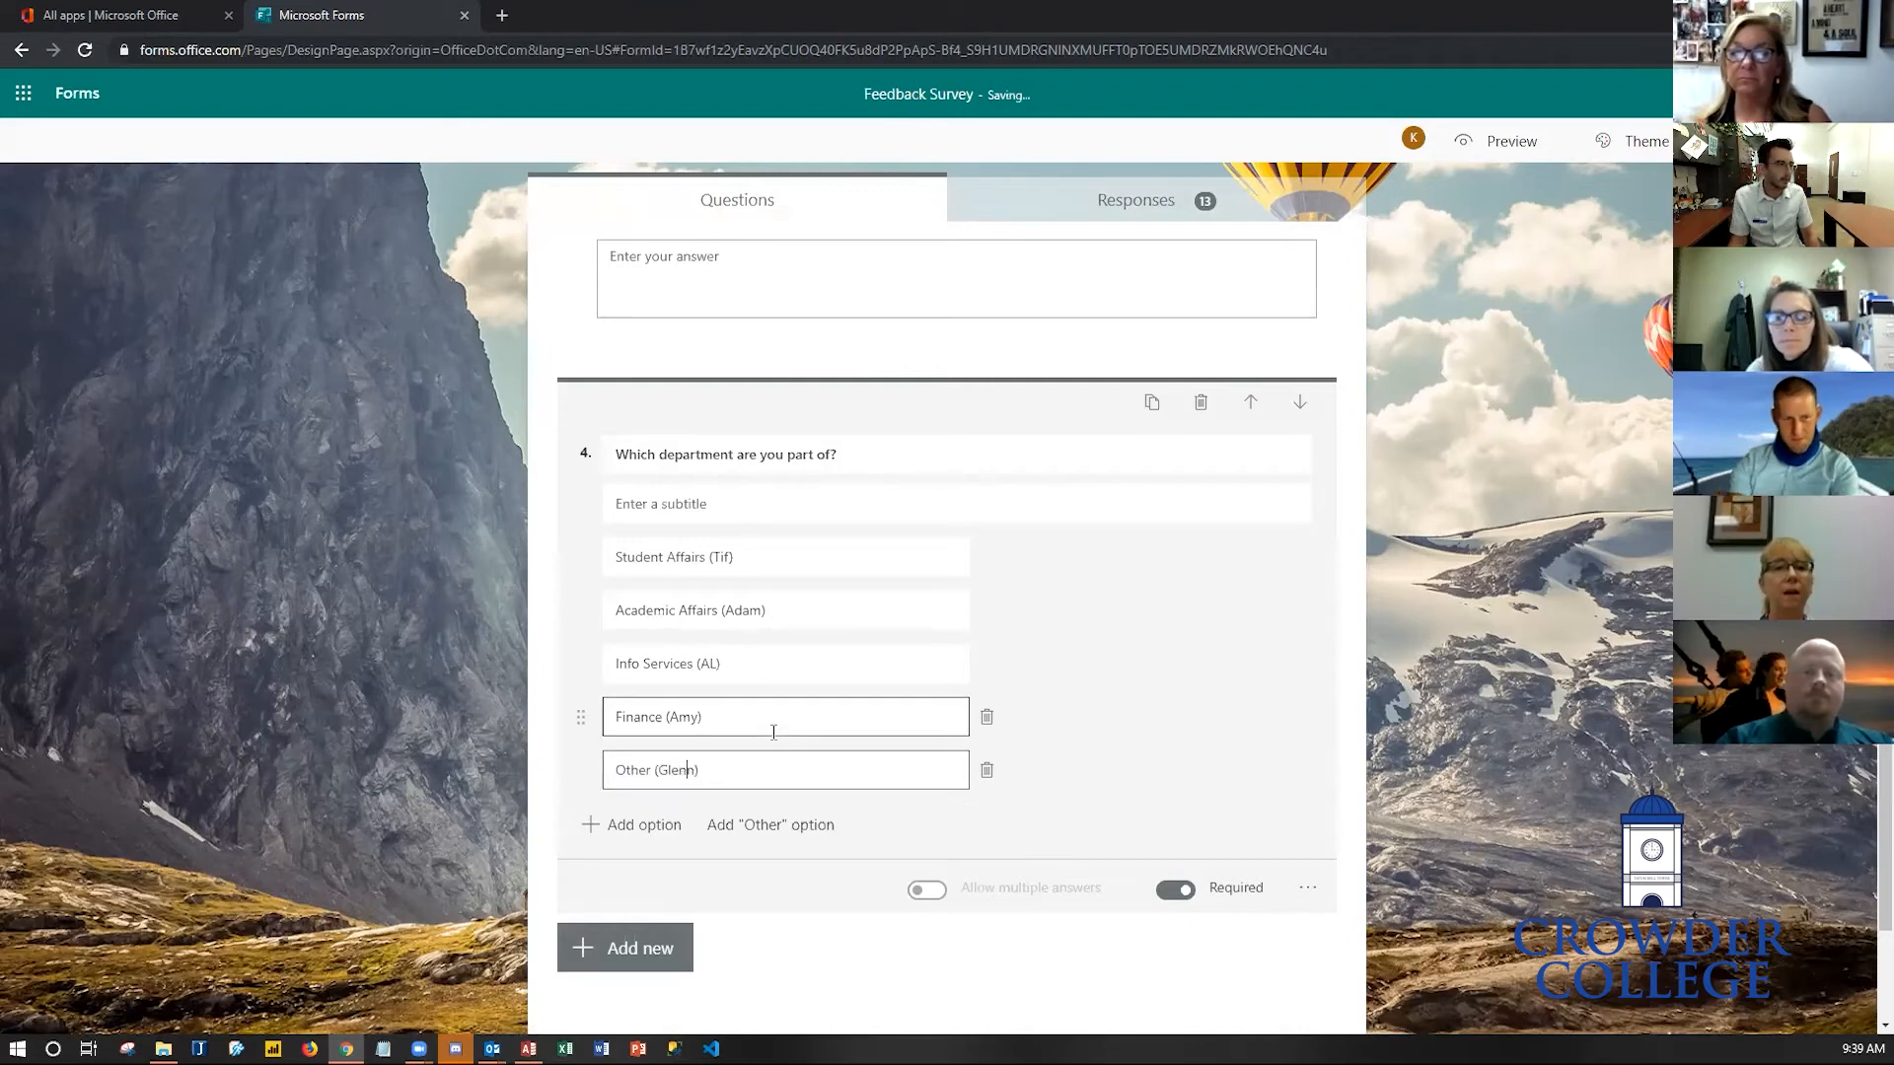
click(1414, 674)
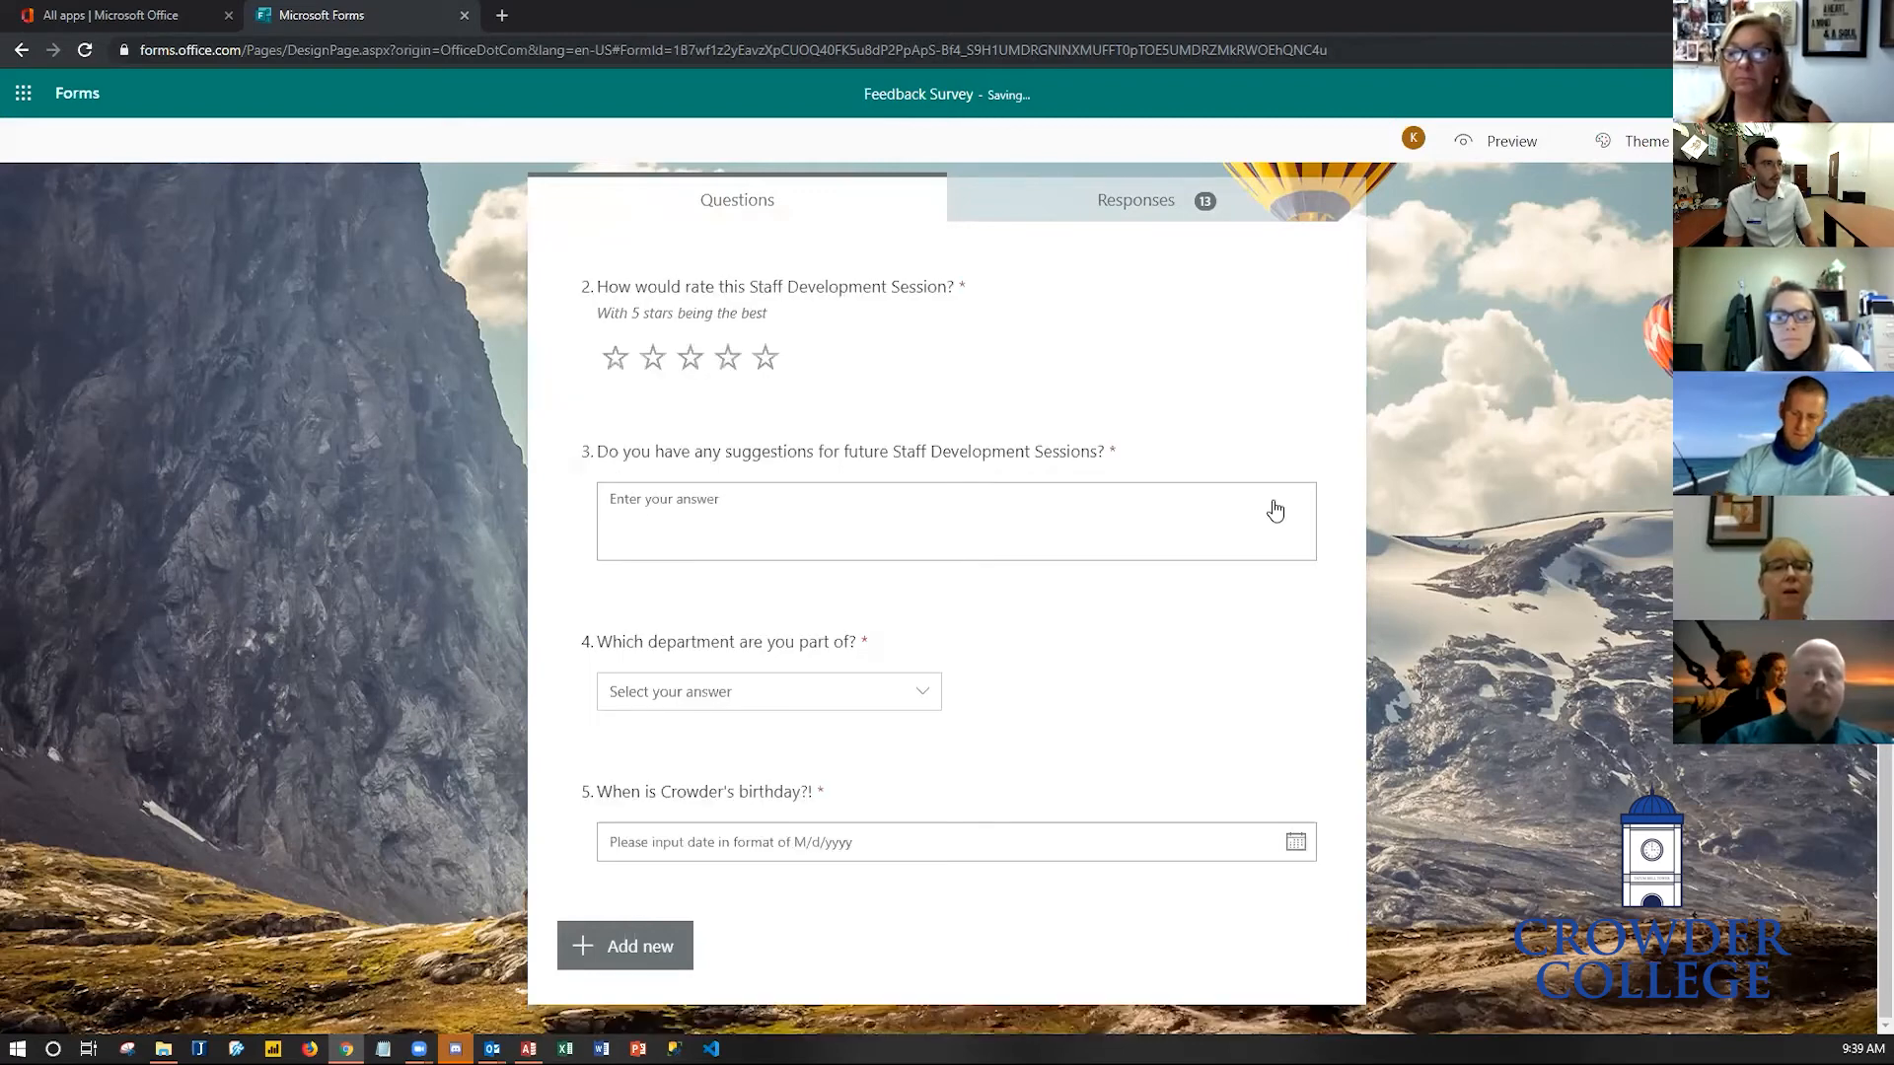
- Return to the responses summary and scroll through the updated charts
click(1171, 201)
scroll(856, 510, down, 7)
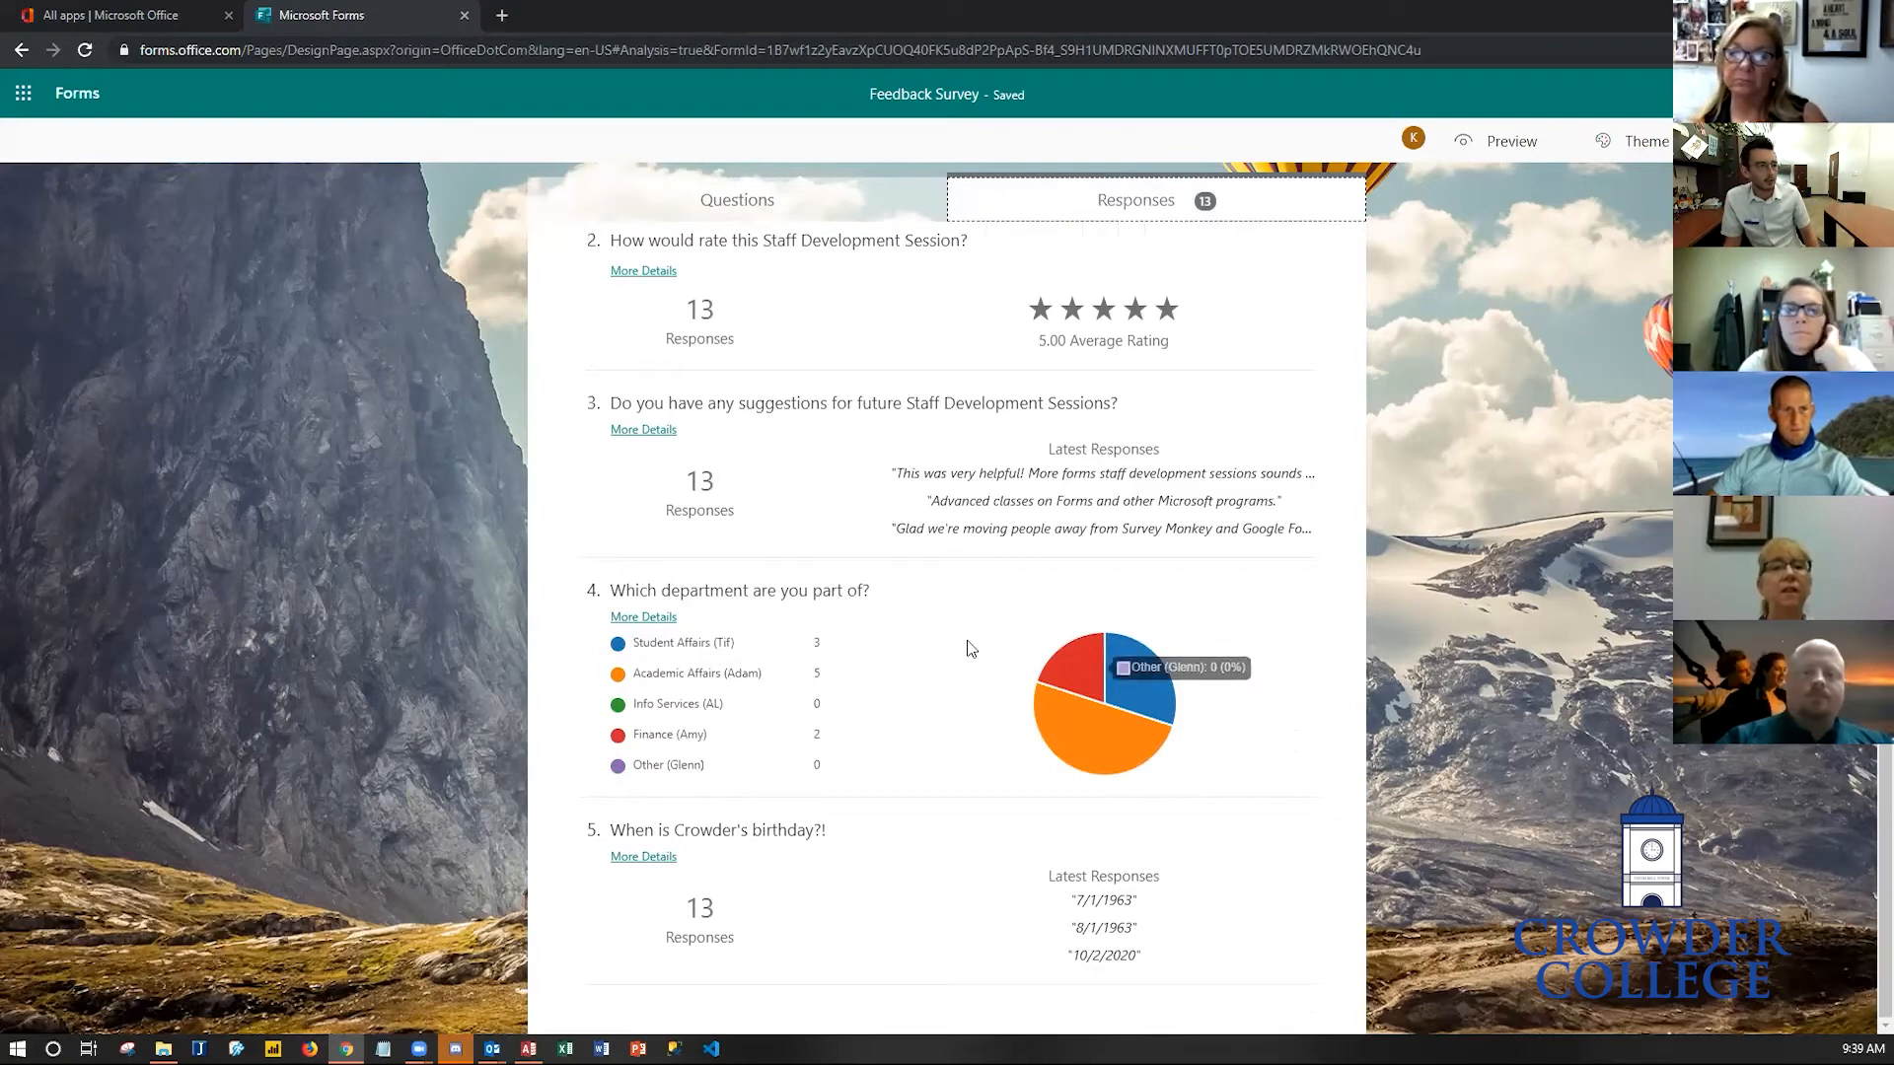
mouse_move(1092, 669)
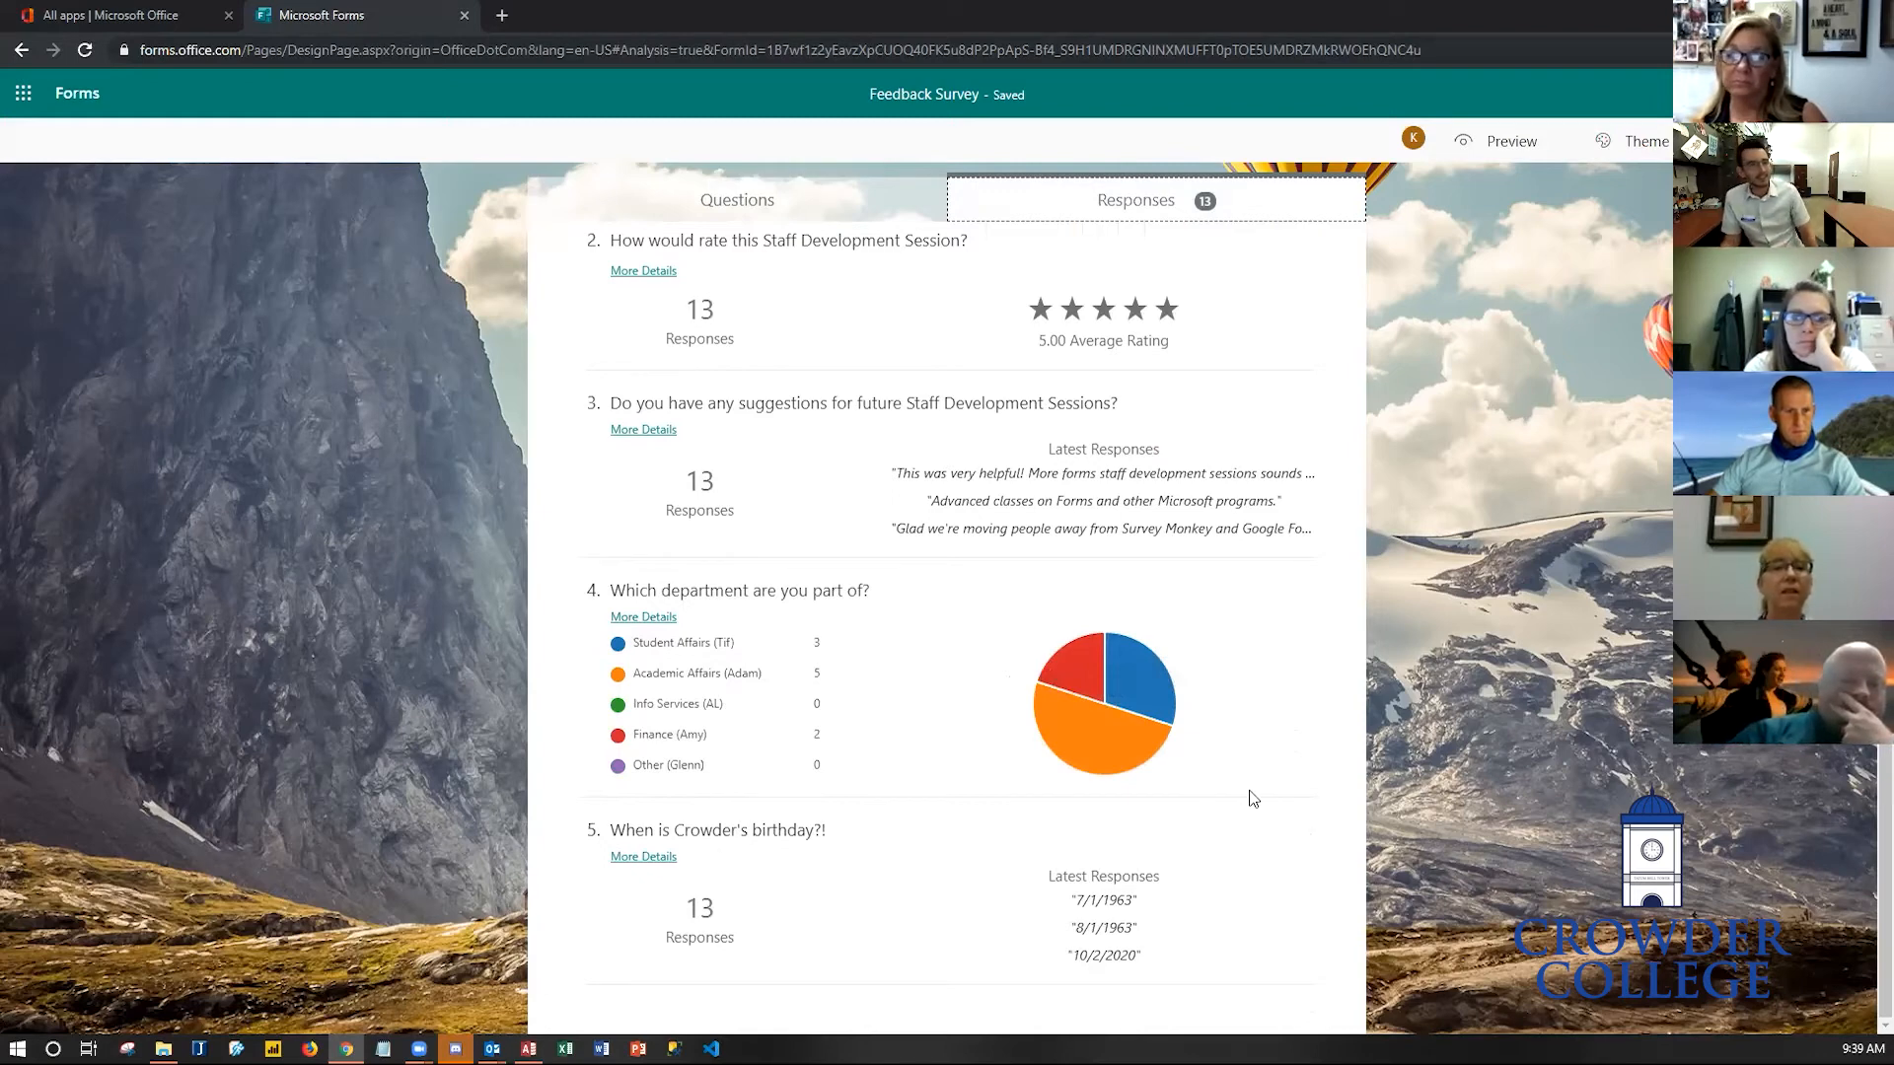
scroll(1503, 728, up, 7)
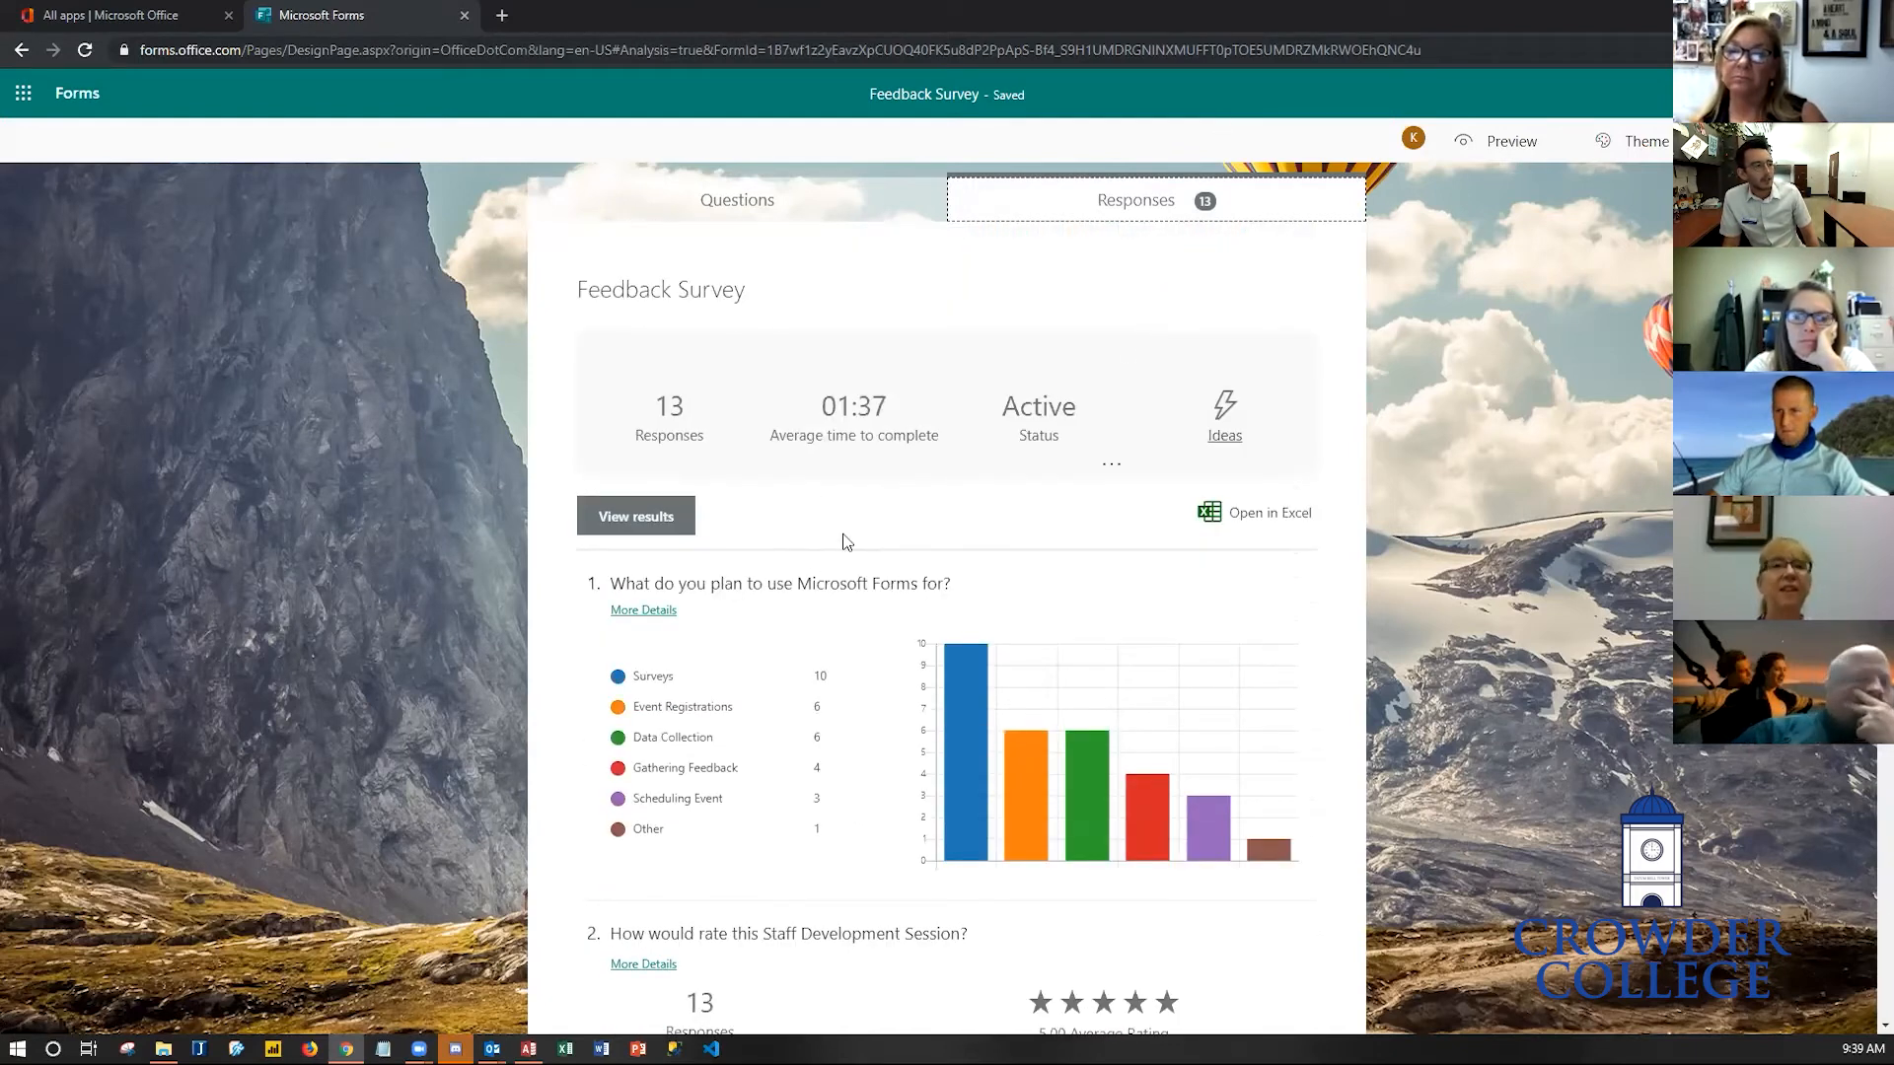
scroll(927, 780, down, 7)
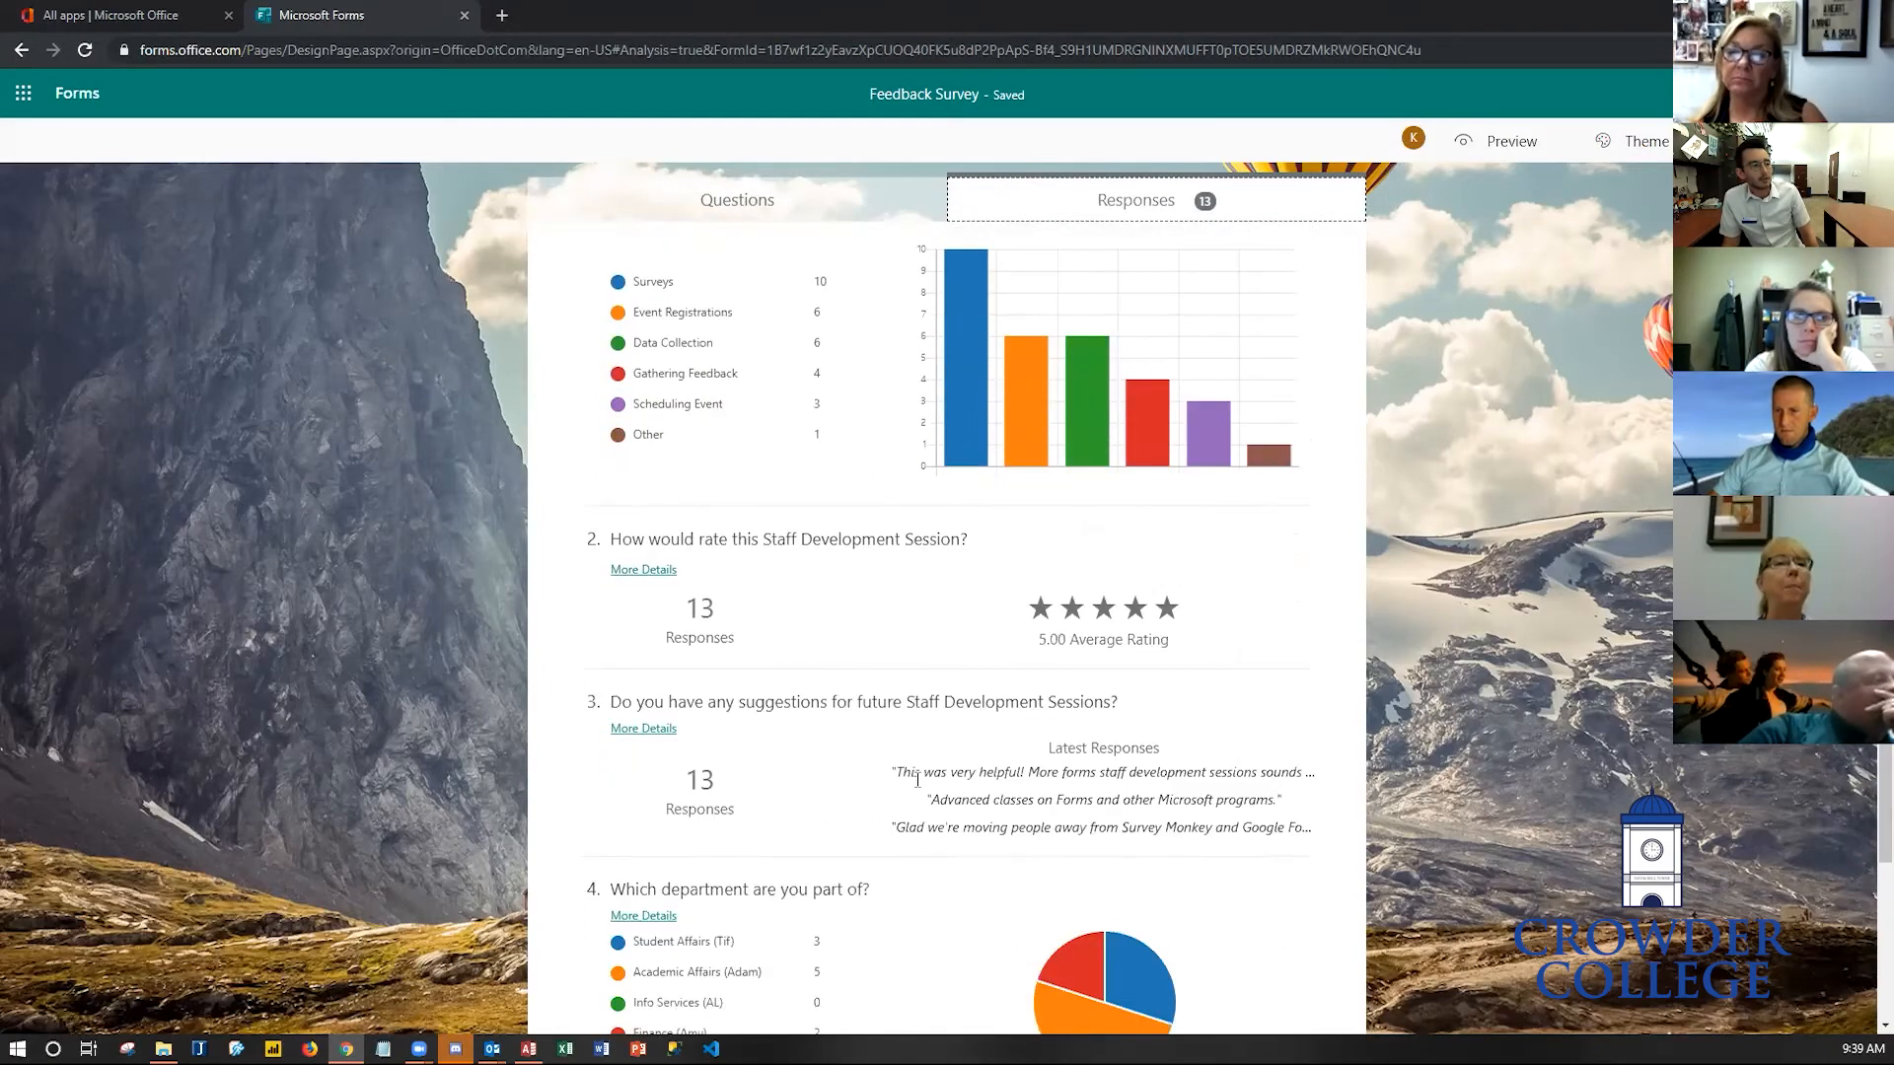
scroll(910, 790, up, 7)
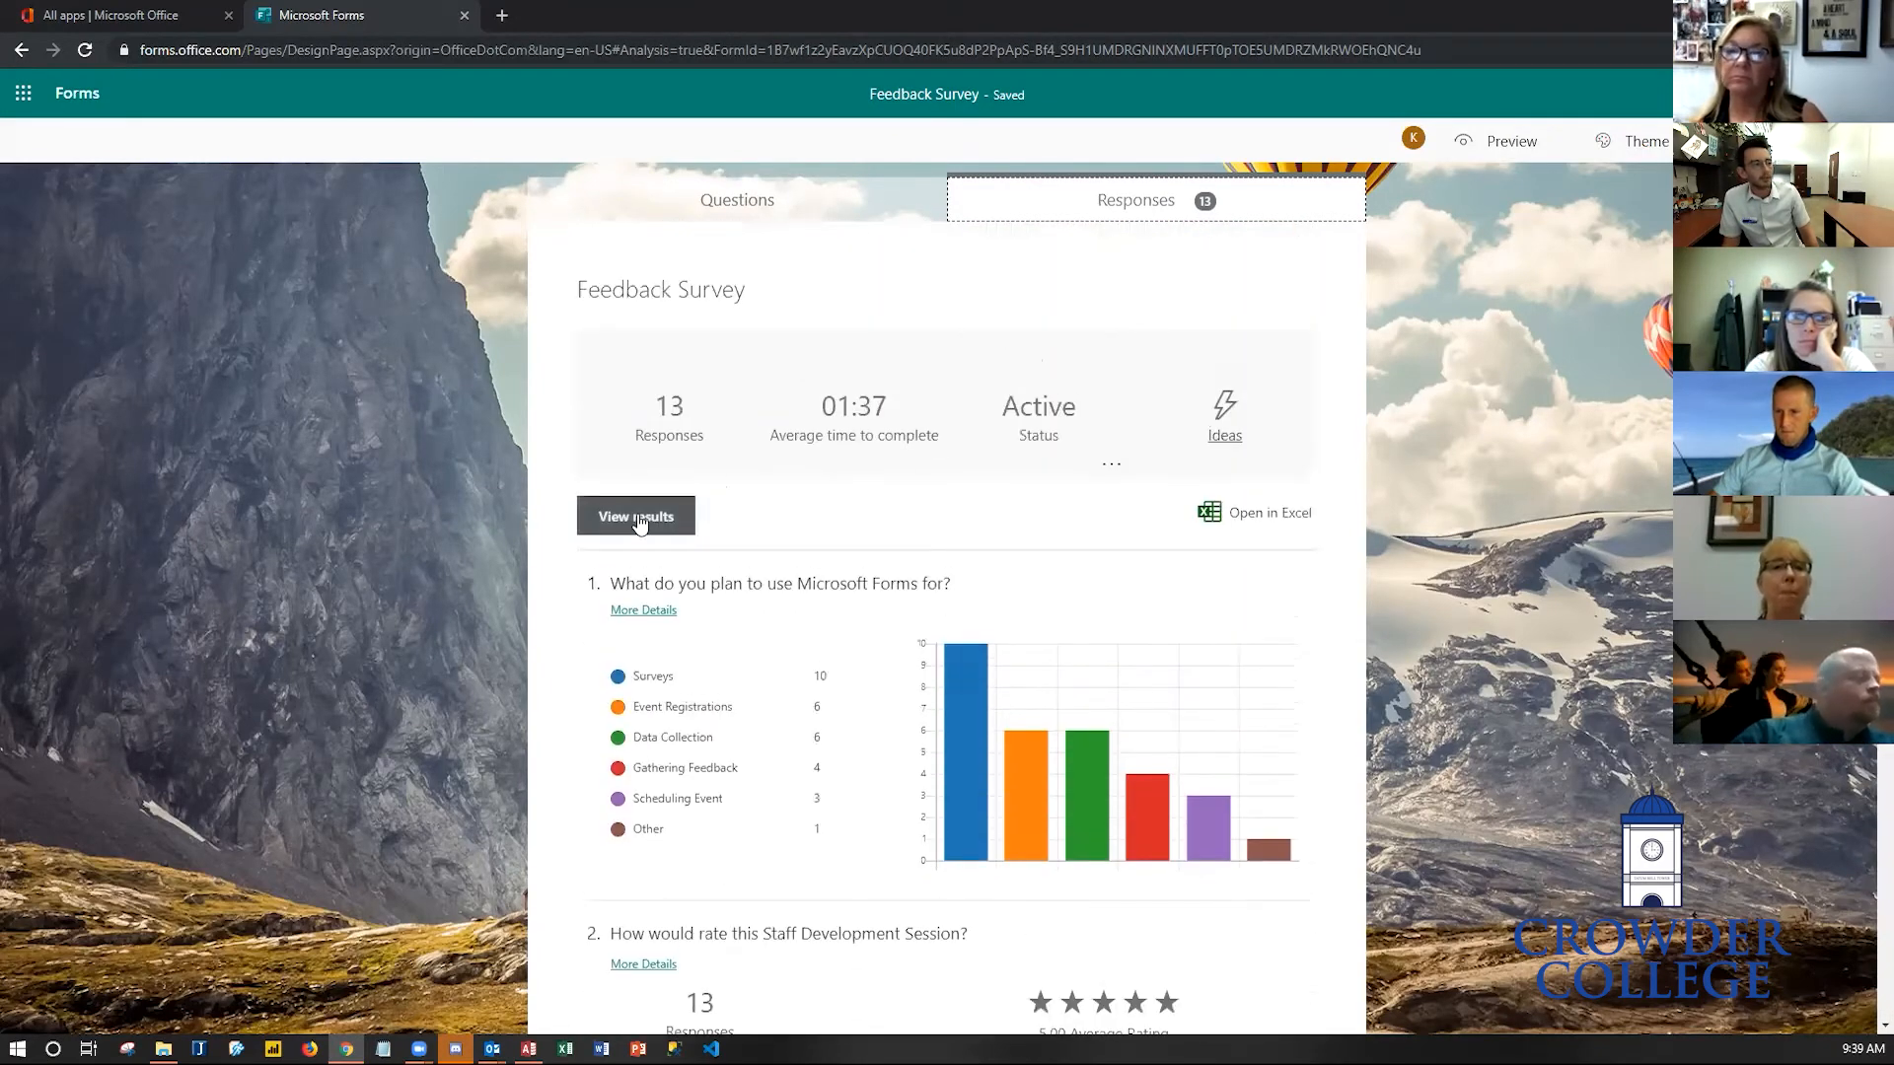
- View the individual results, step through several respondents' answers, and go back to the summary
click(636, 518)
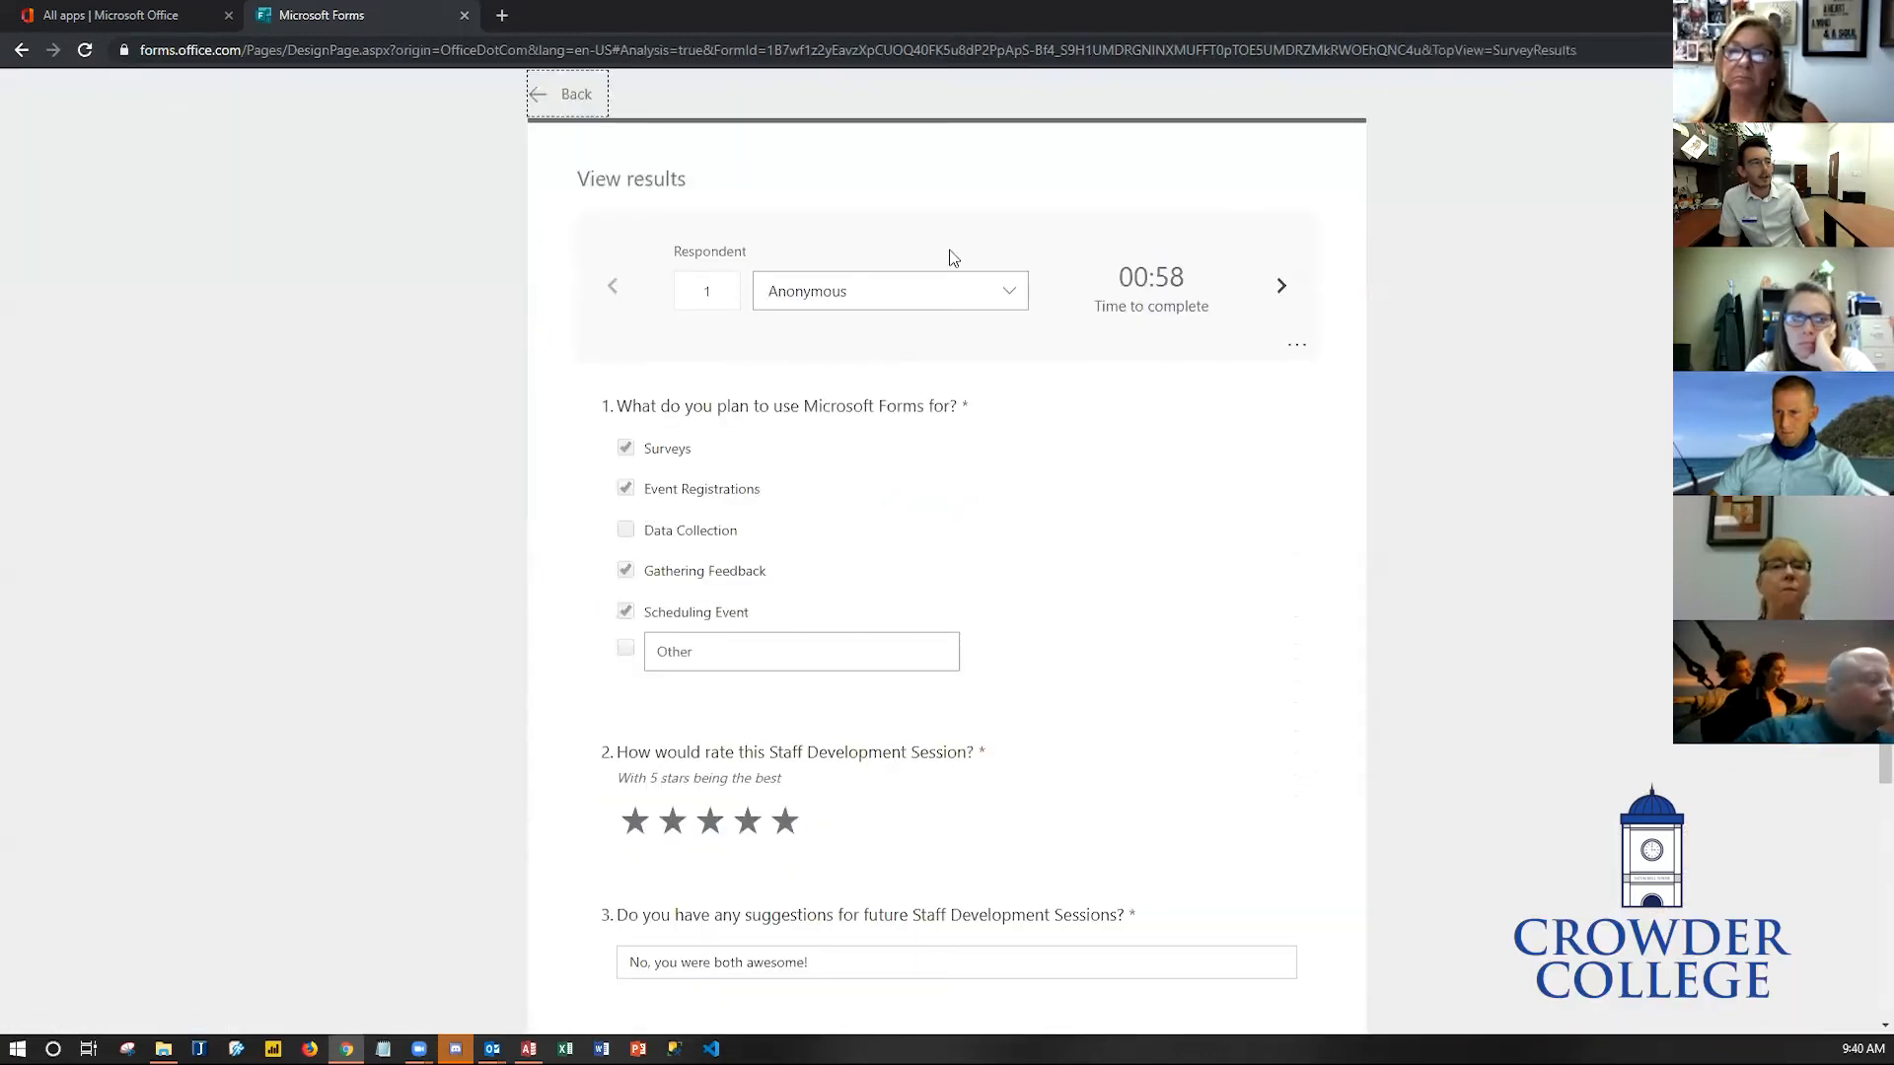
scroll(1261, 373, down, 3)
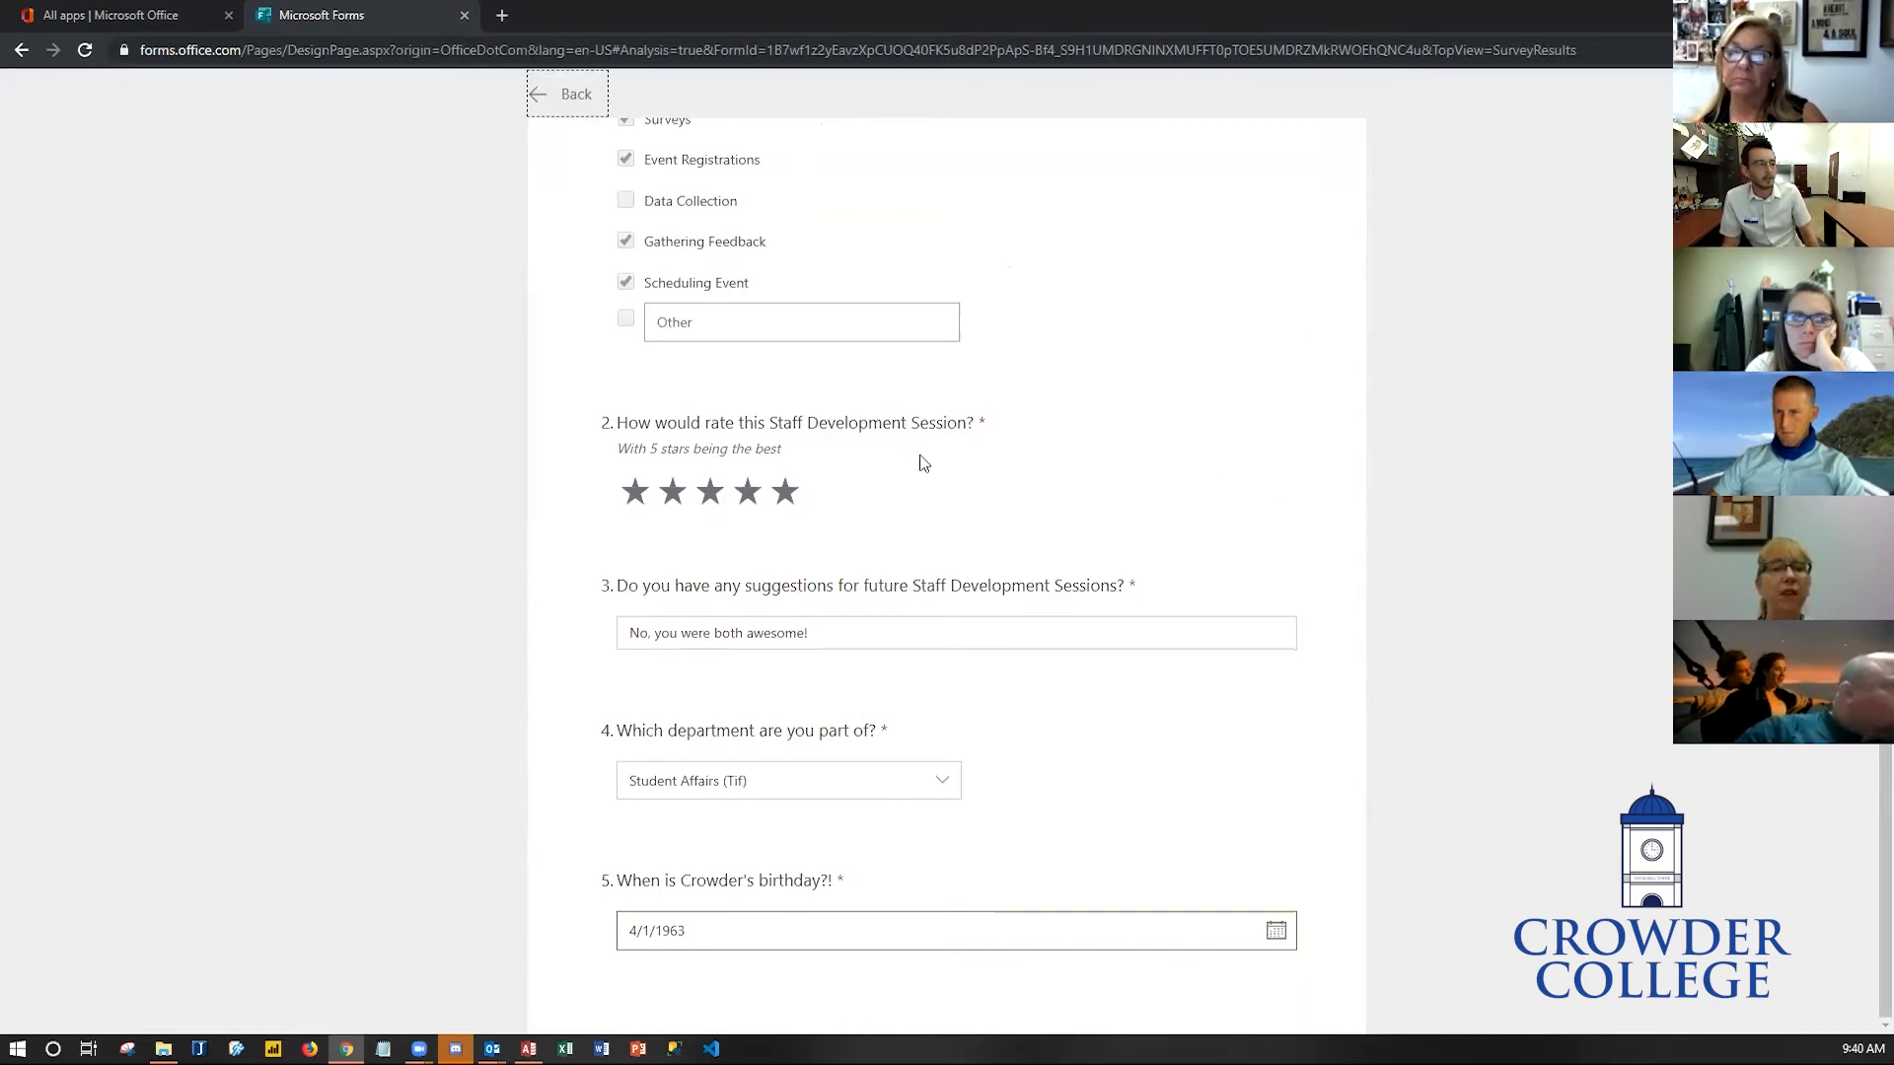
scroll(1197, 753, up, 3)
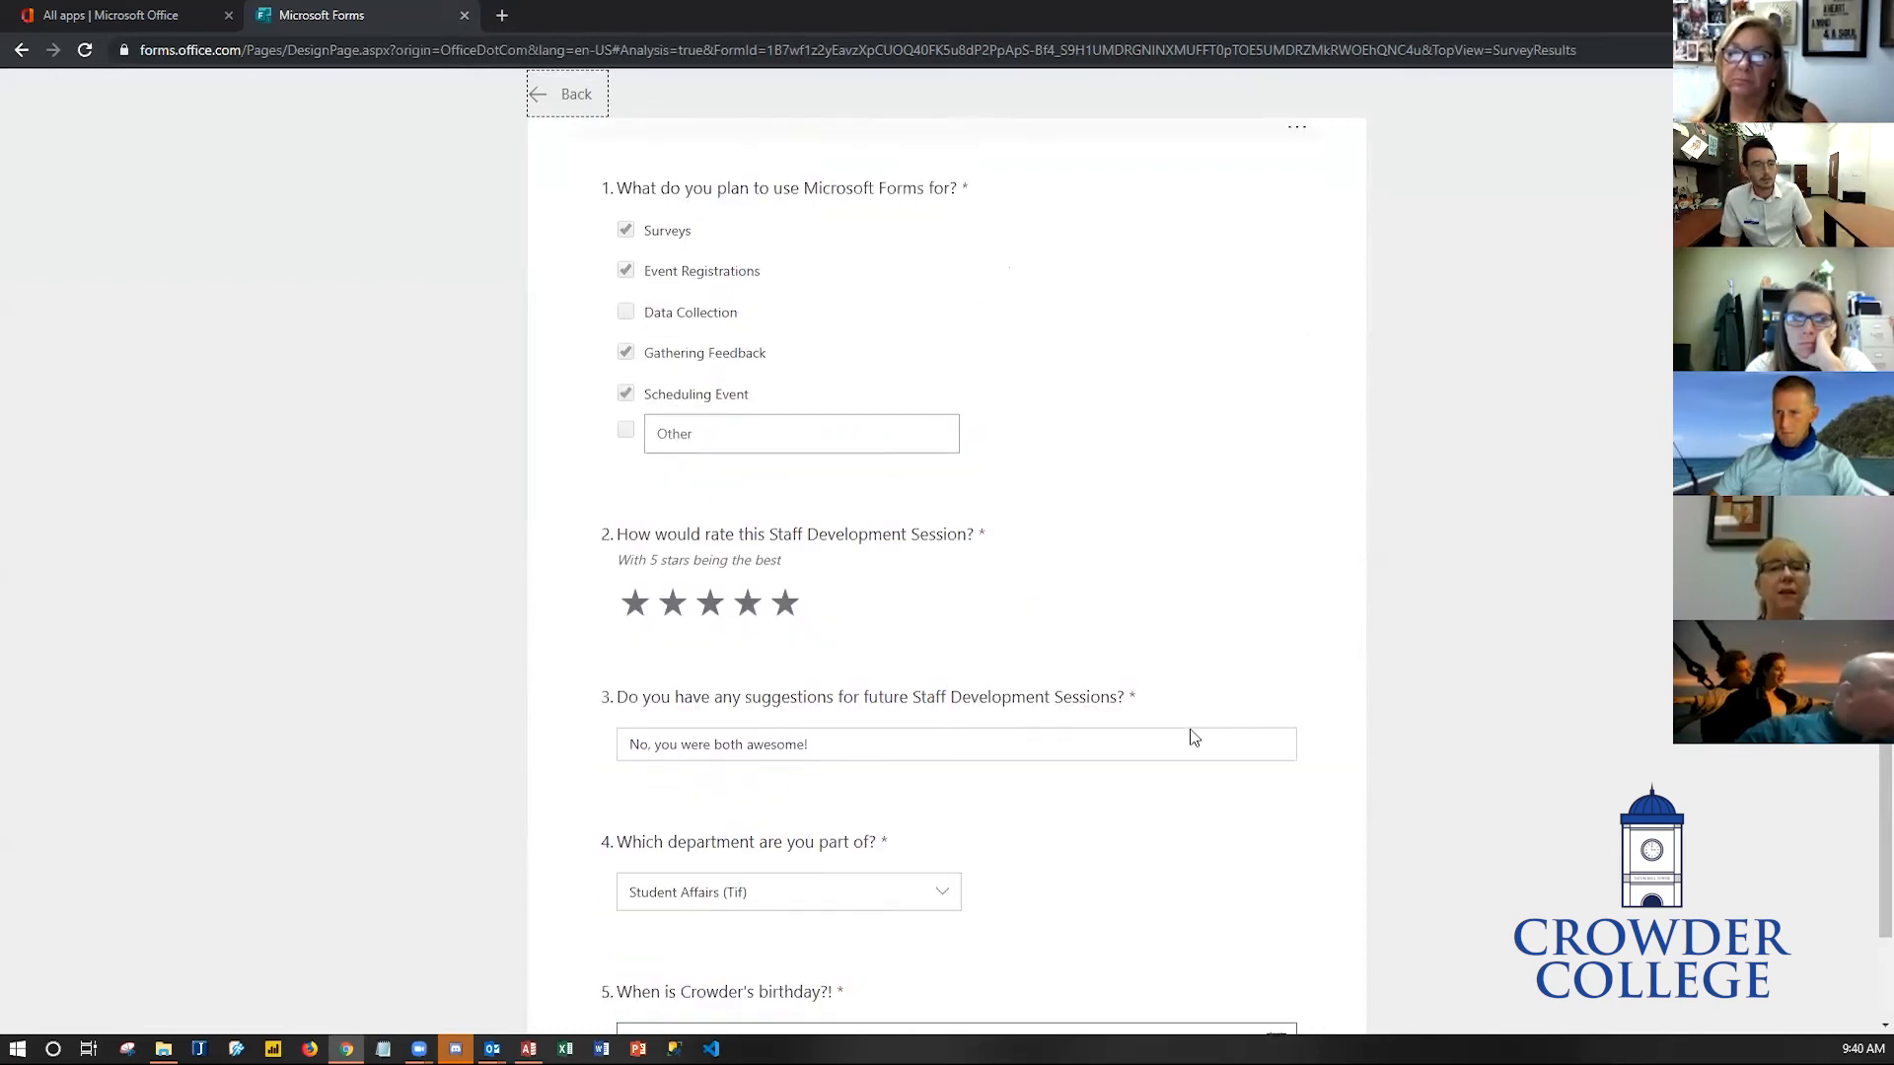
scroll(967, 773, up, 1)
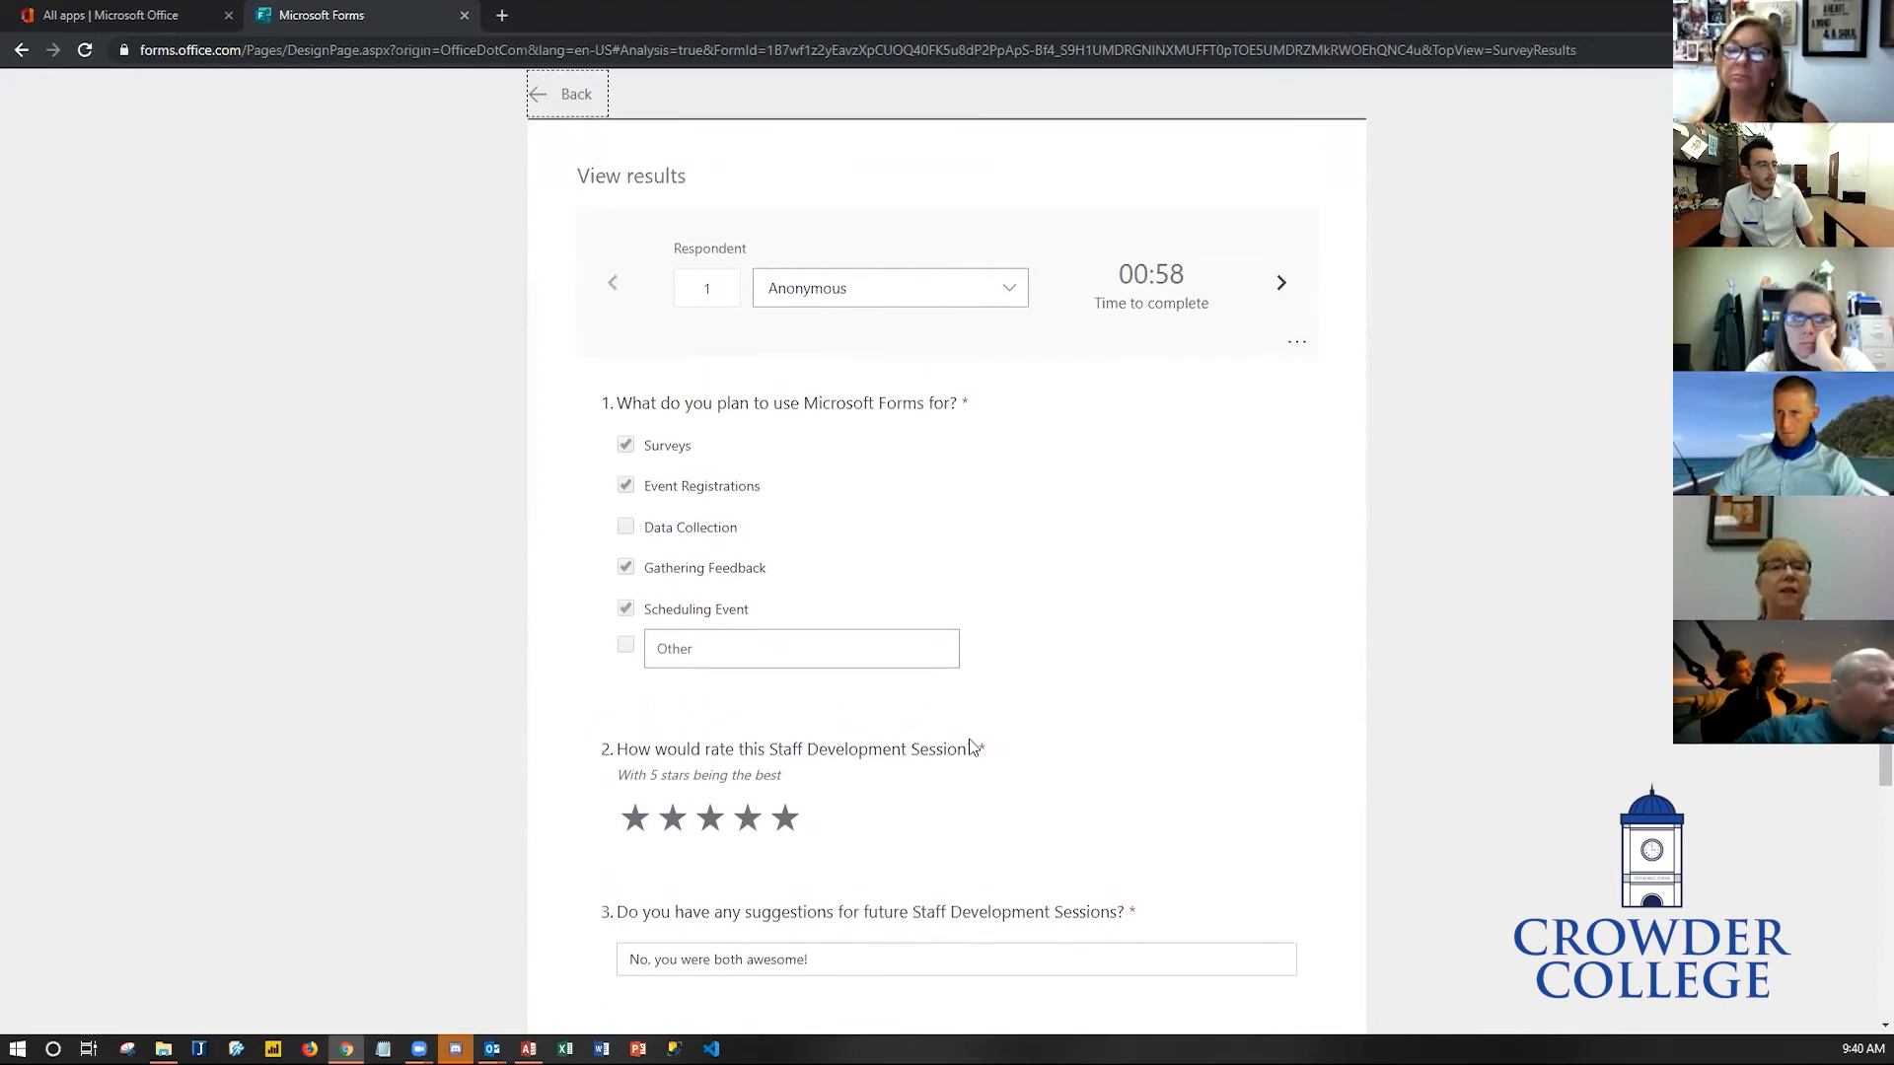
click(1283, 286)
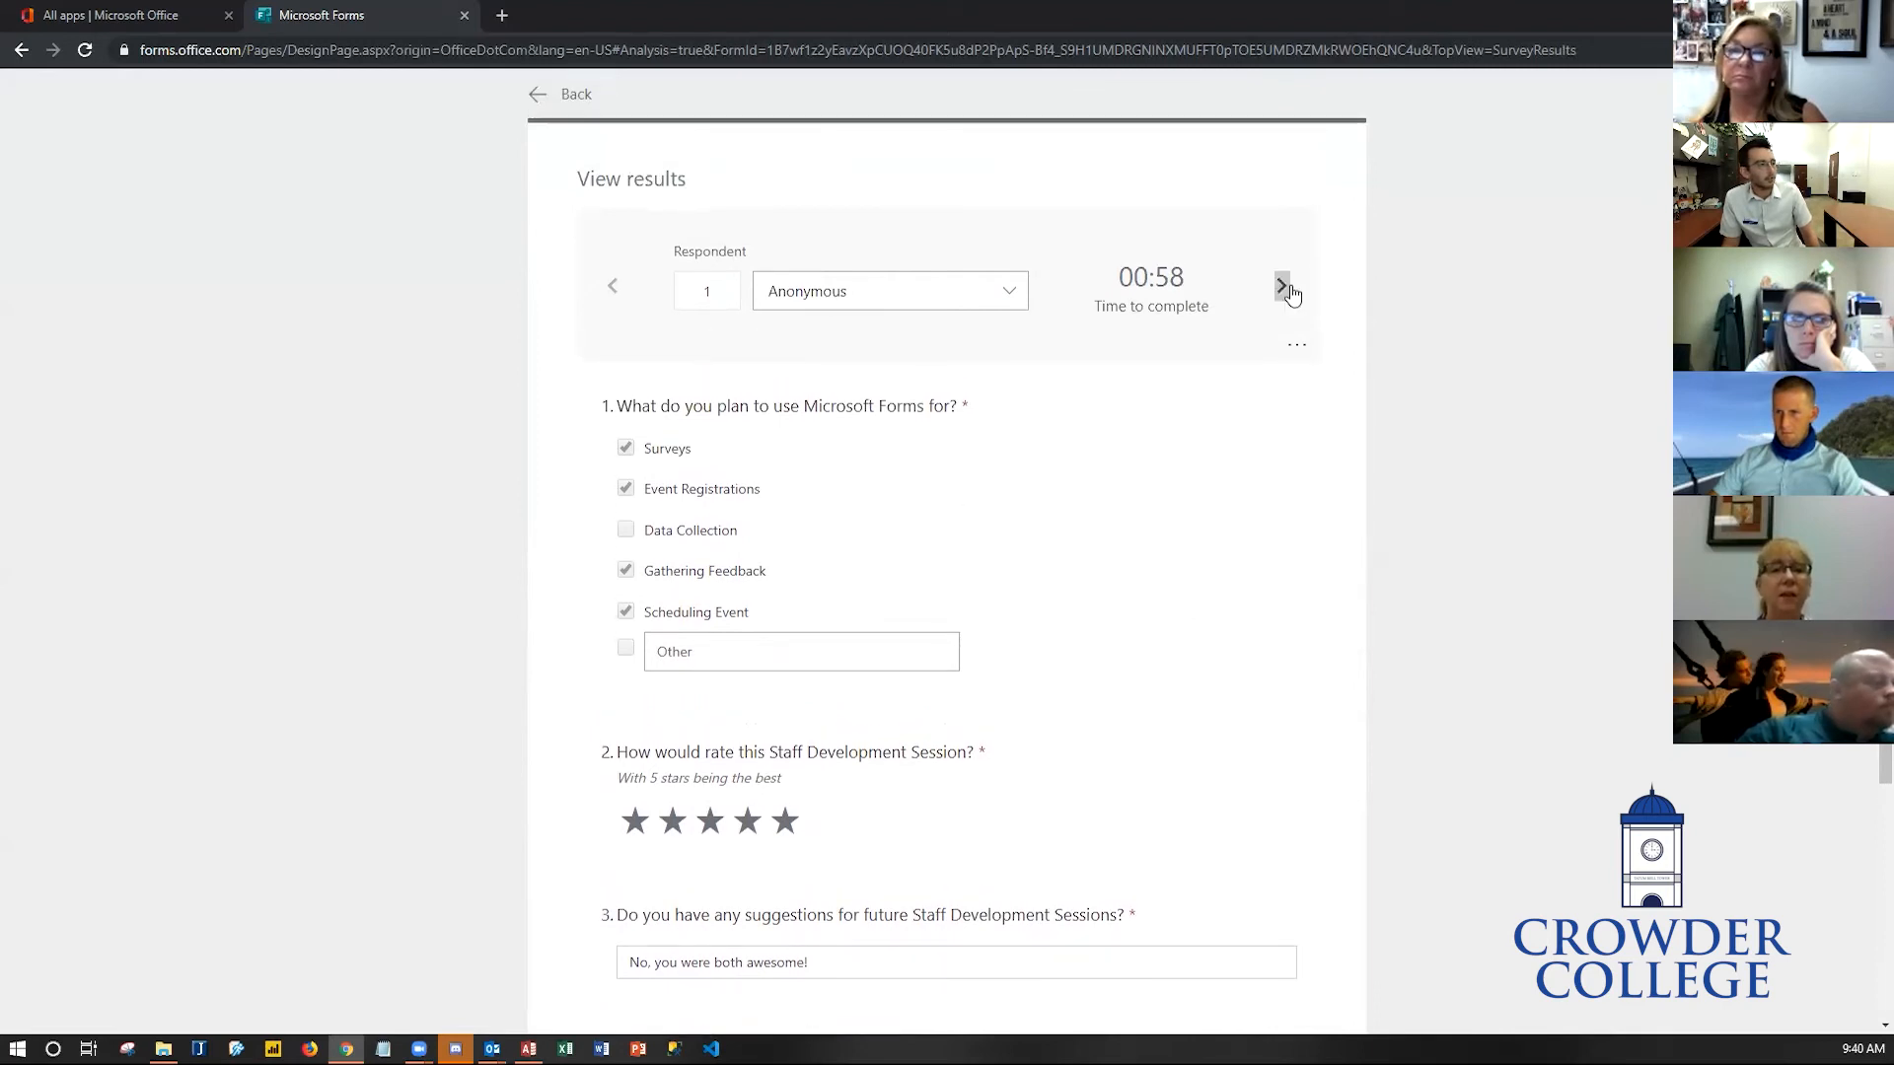
click(1282, 286)
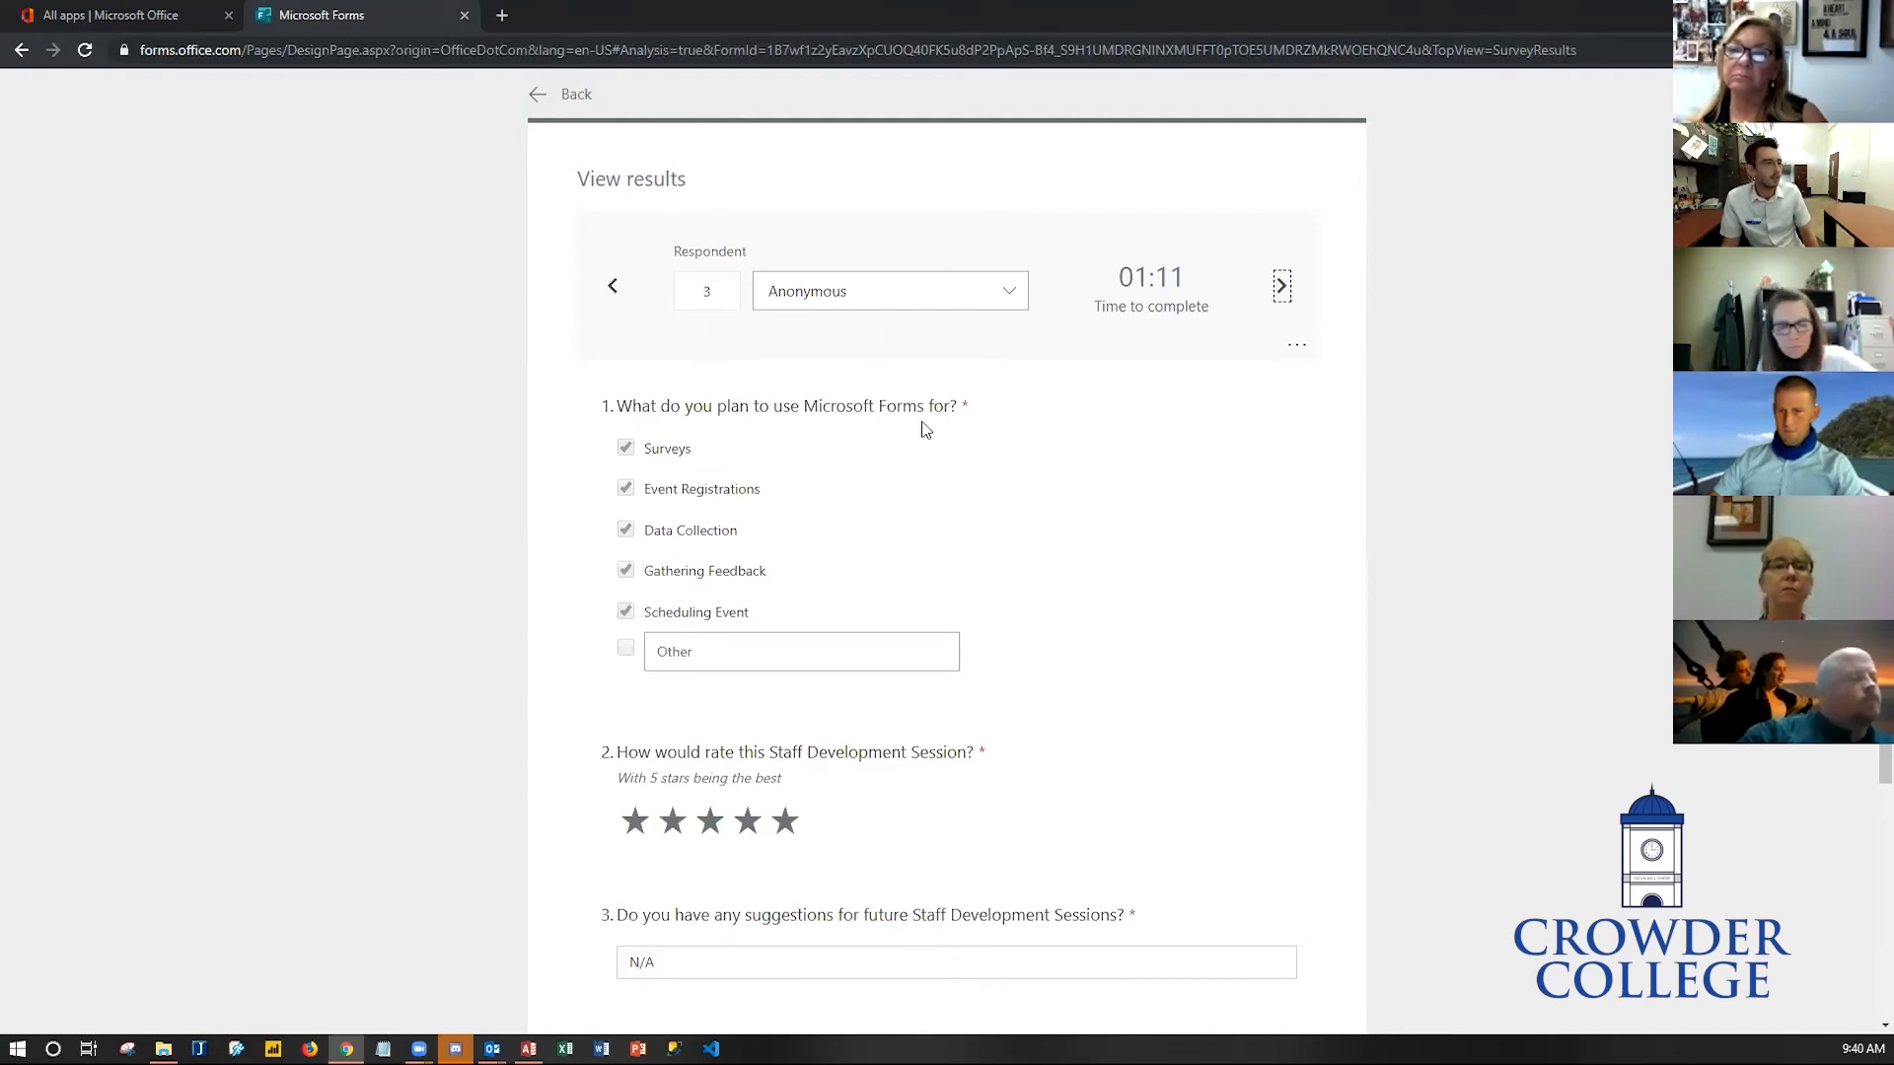
click(543, 101)
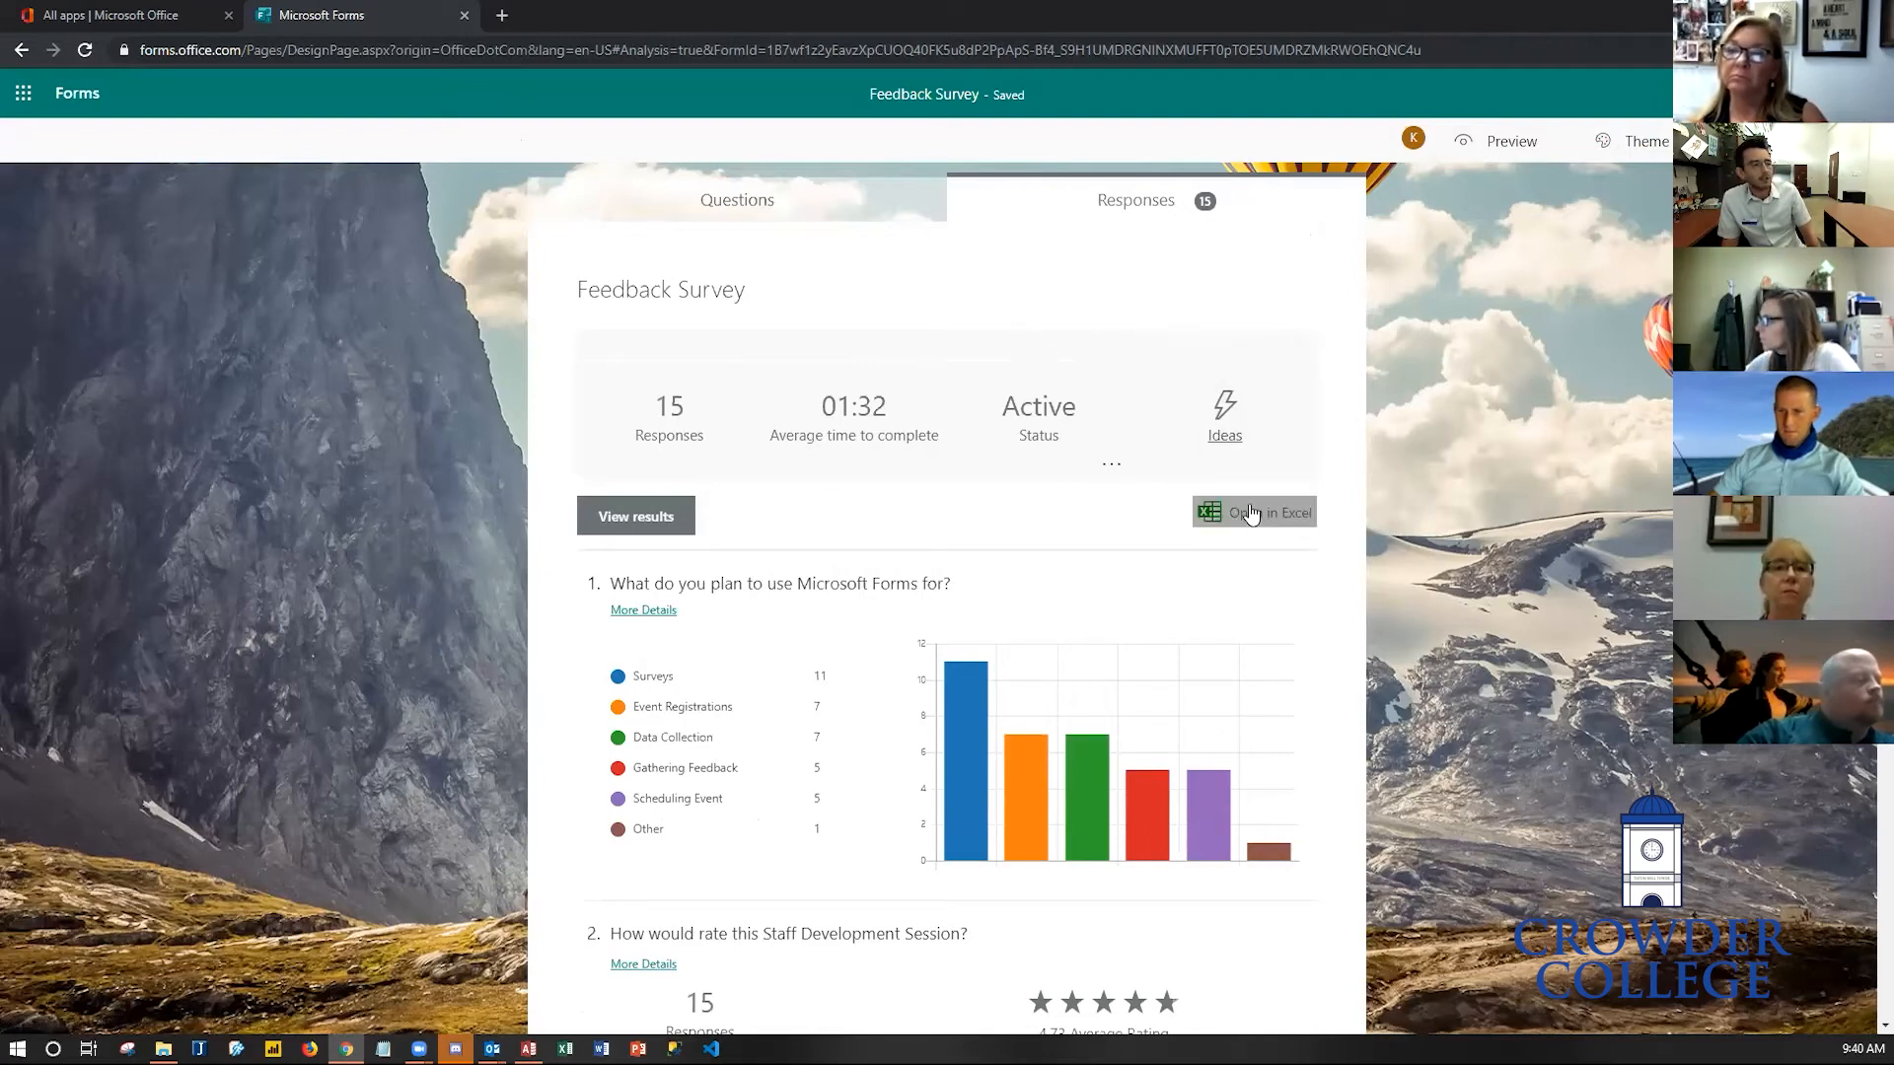
- Export the responses to Excel and open the downloaded workbook
click(1307, 525)
mouse_move(975, 838)
scroll(974, 836, down, 1)
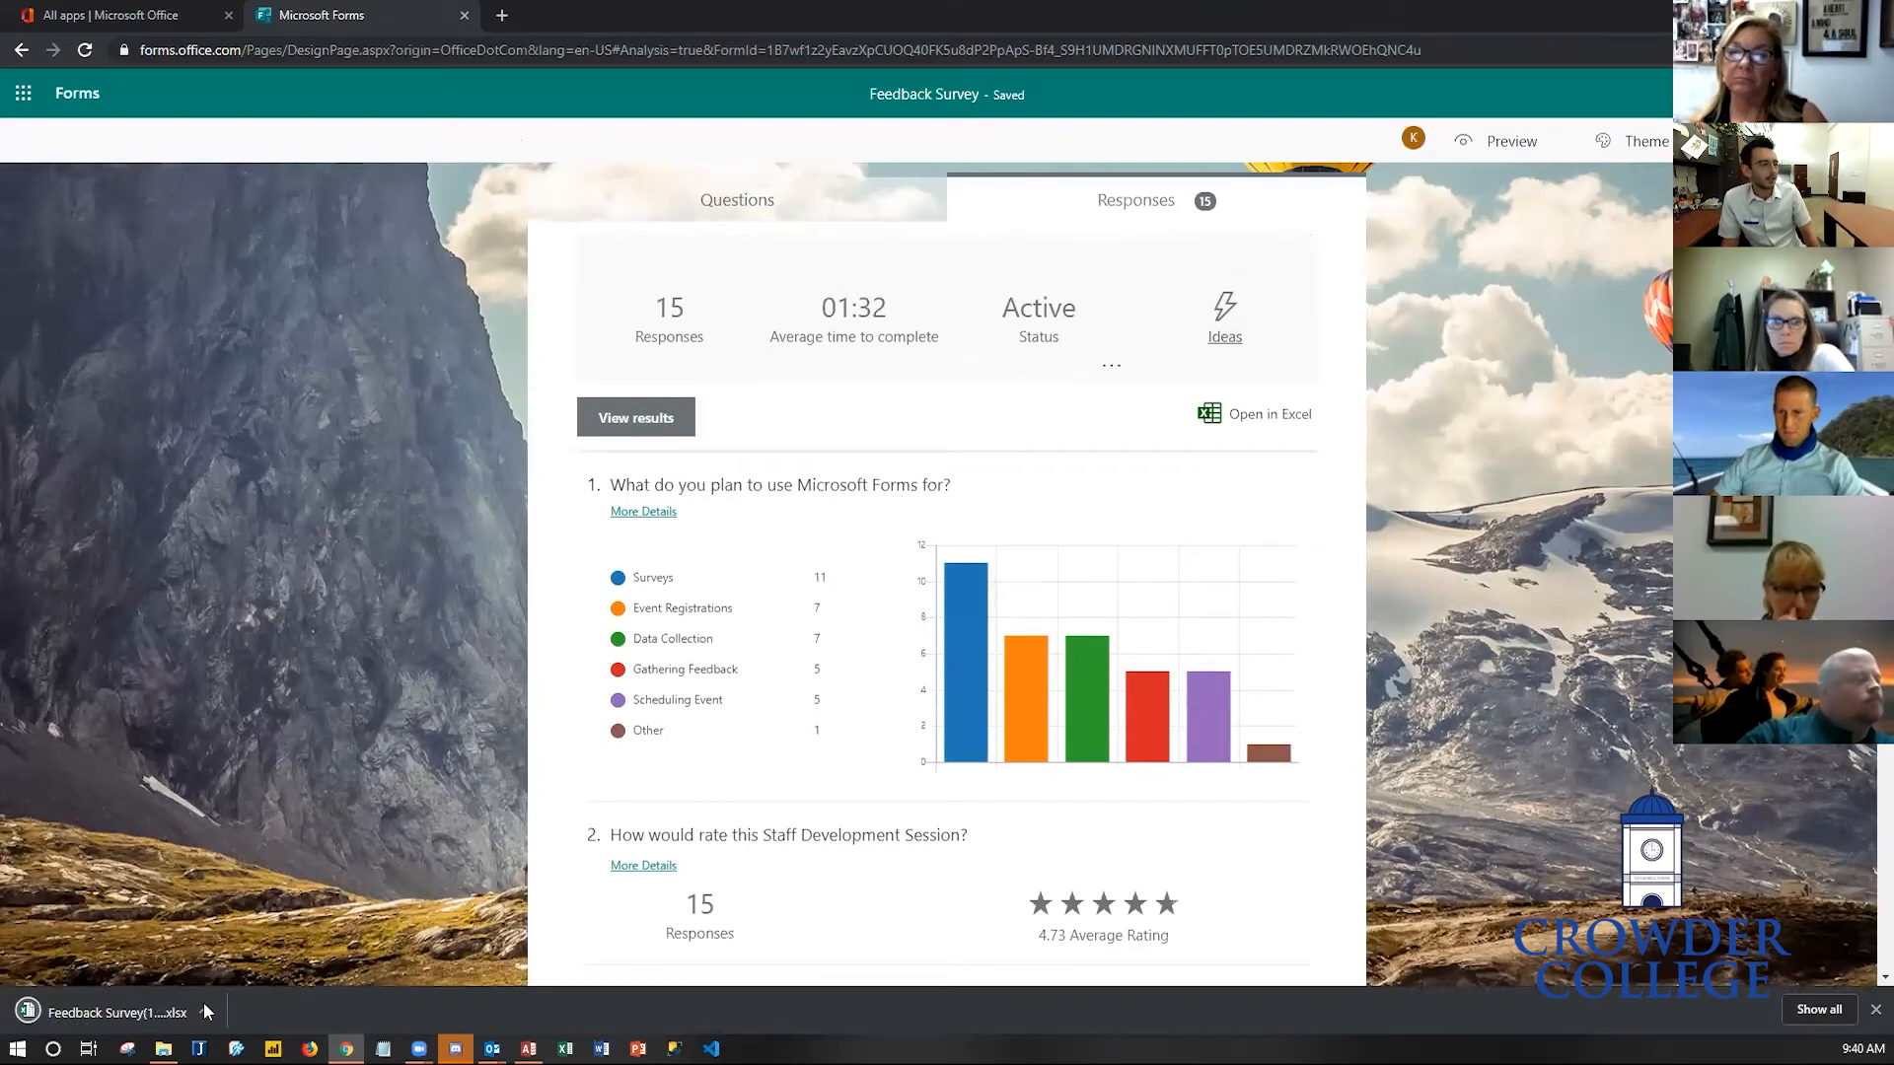
click(62, 1019)
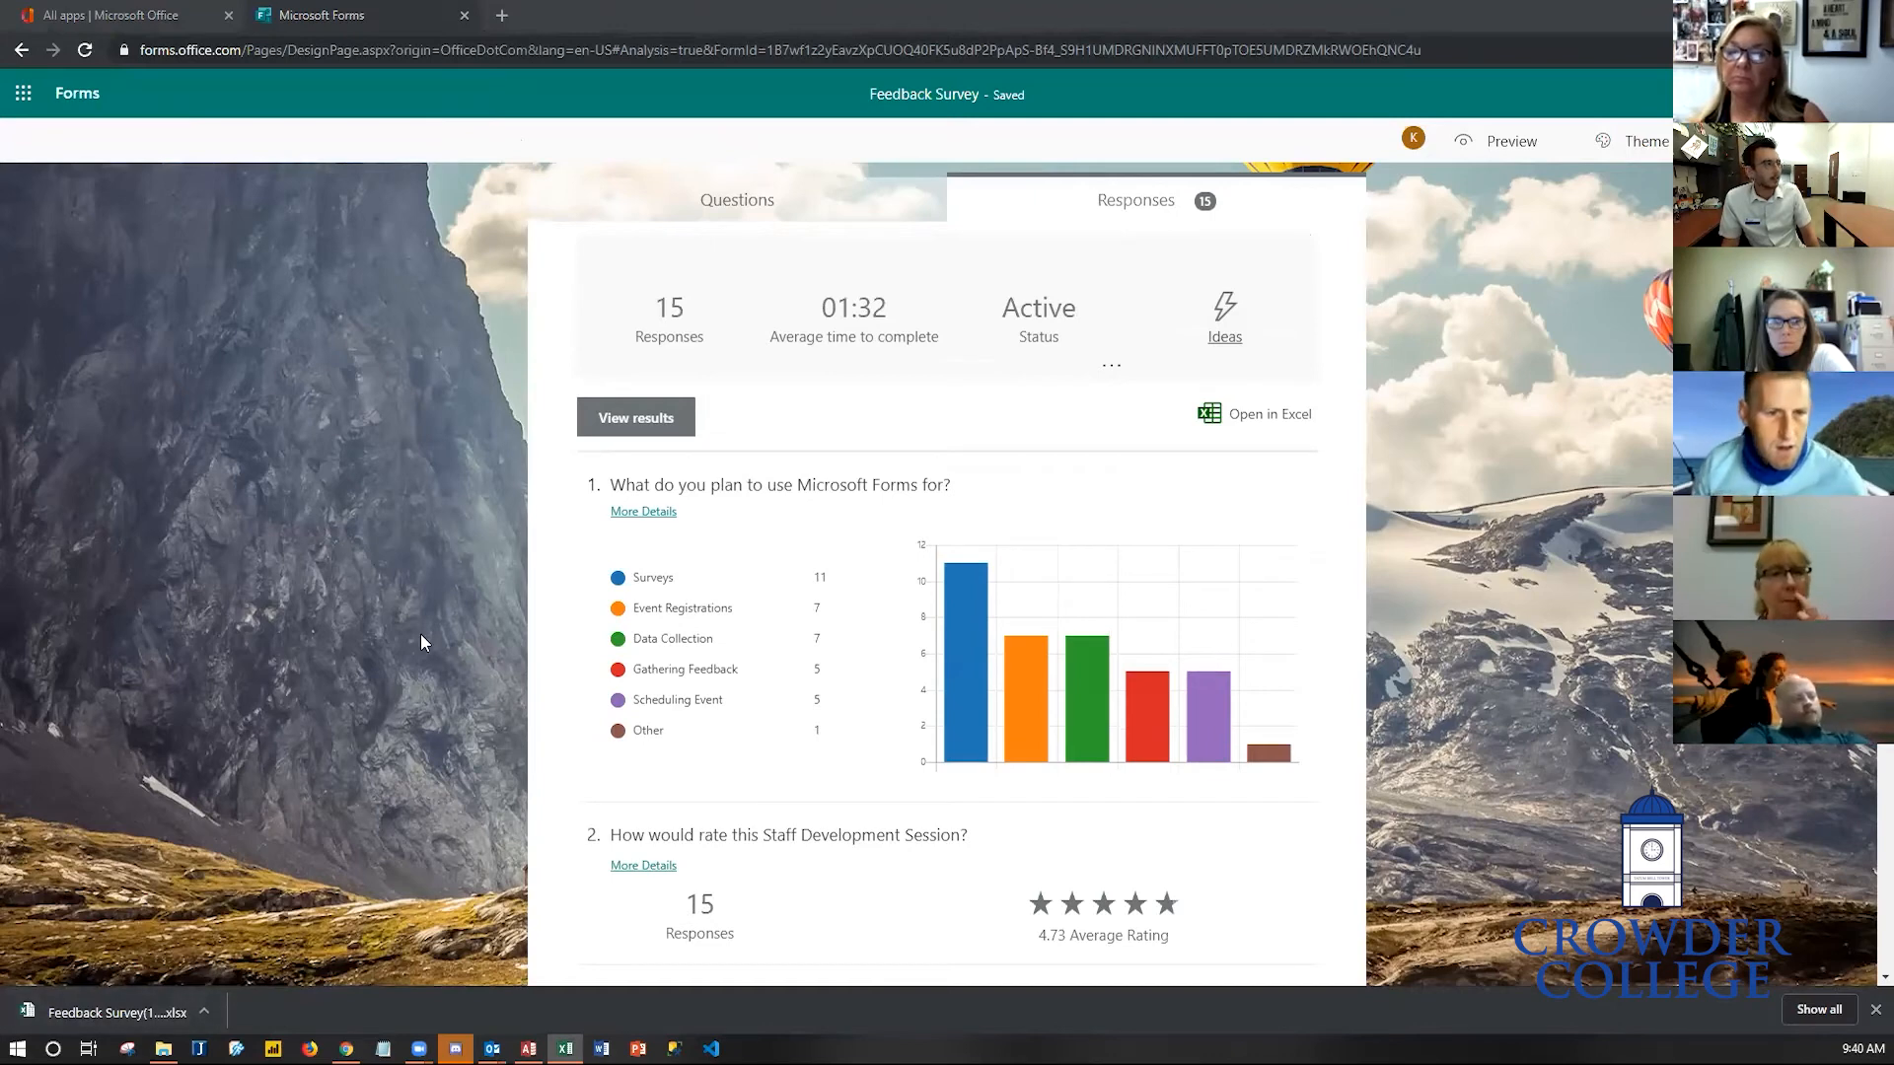
click(102, 1004)
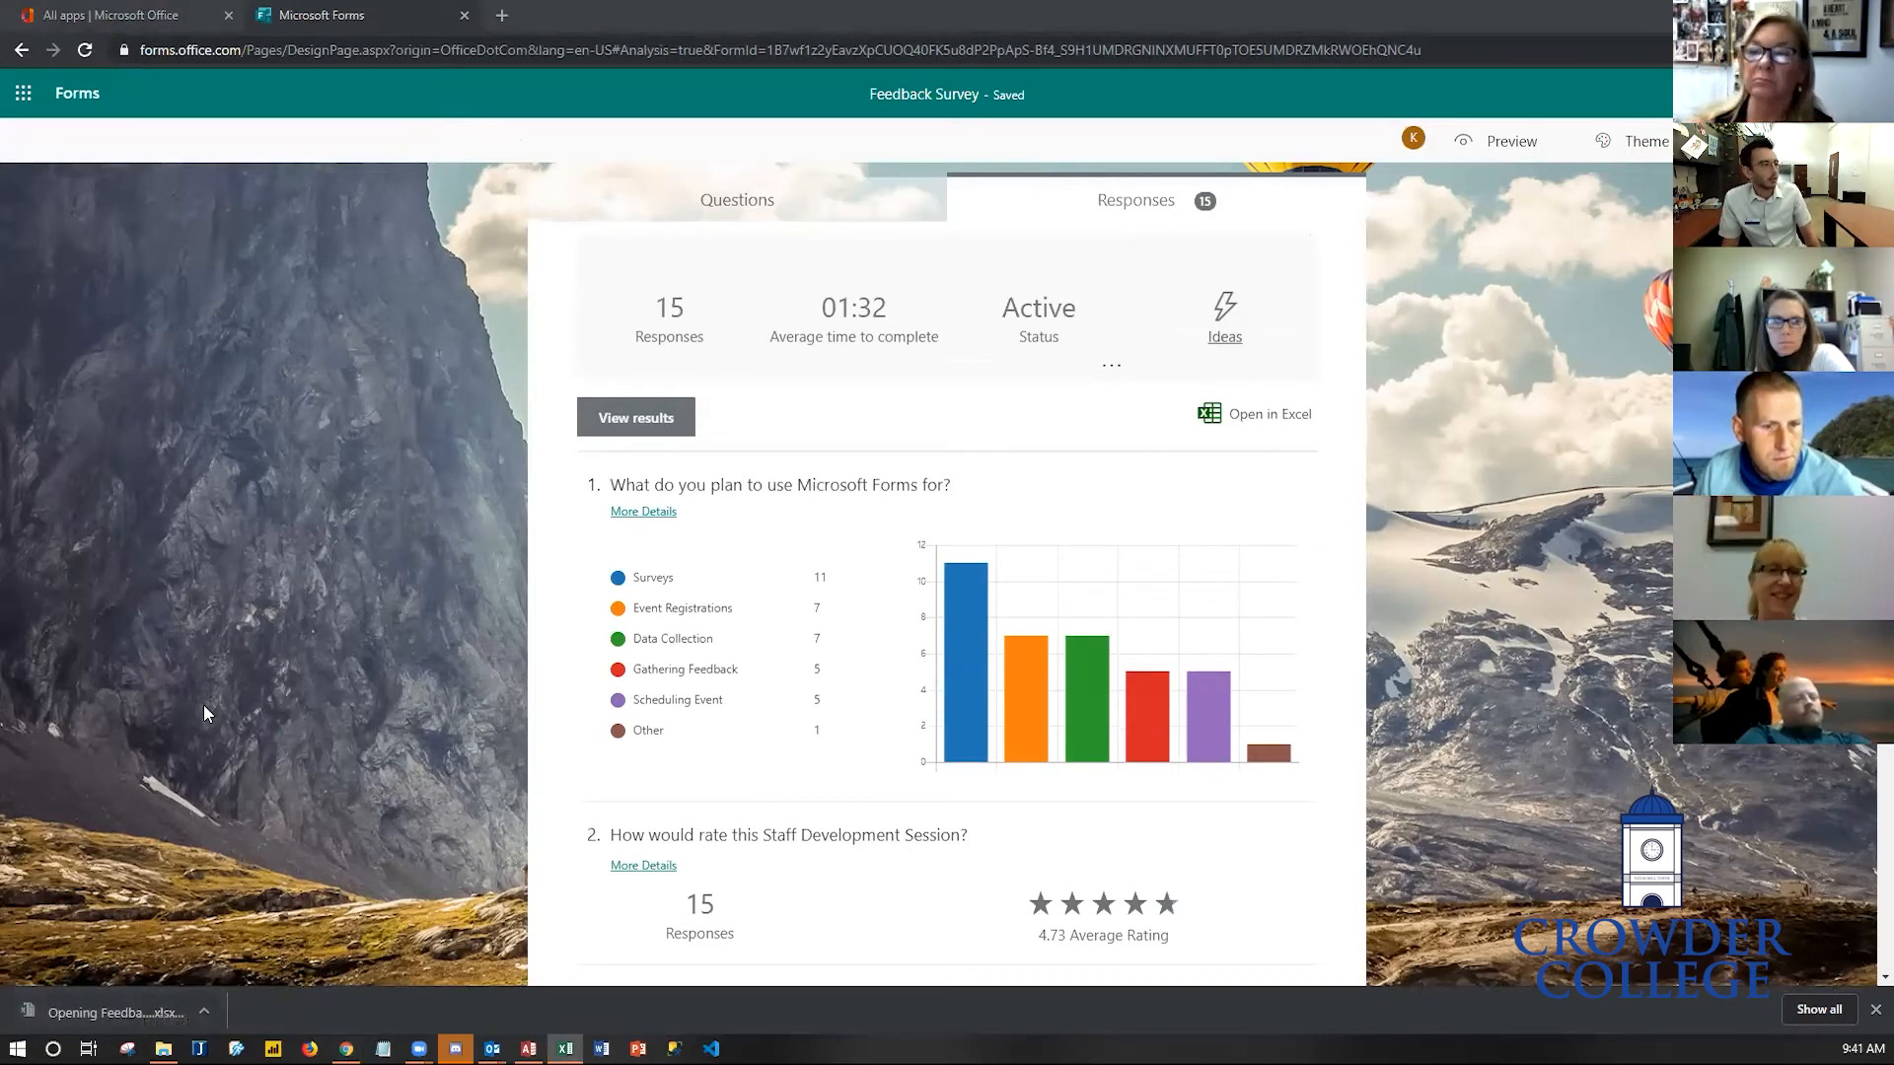
mouse_move(565, 1049)
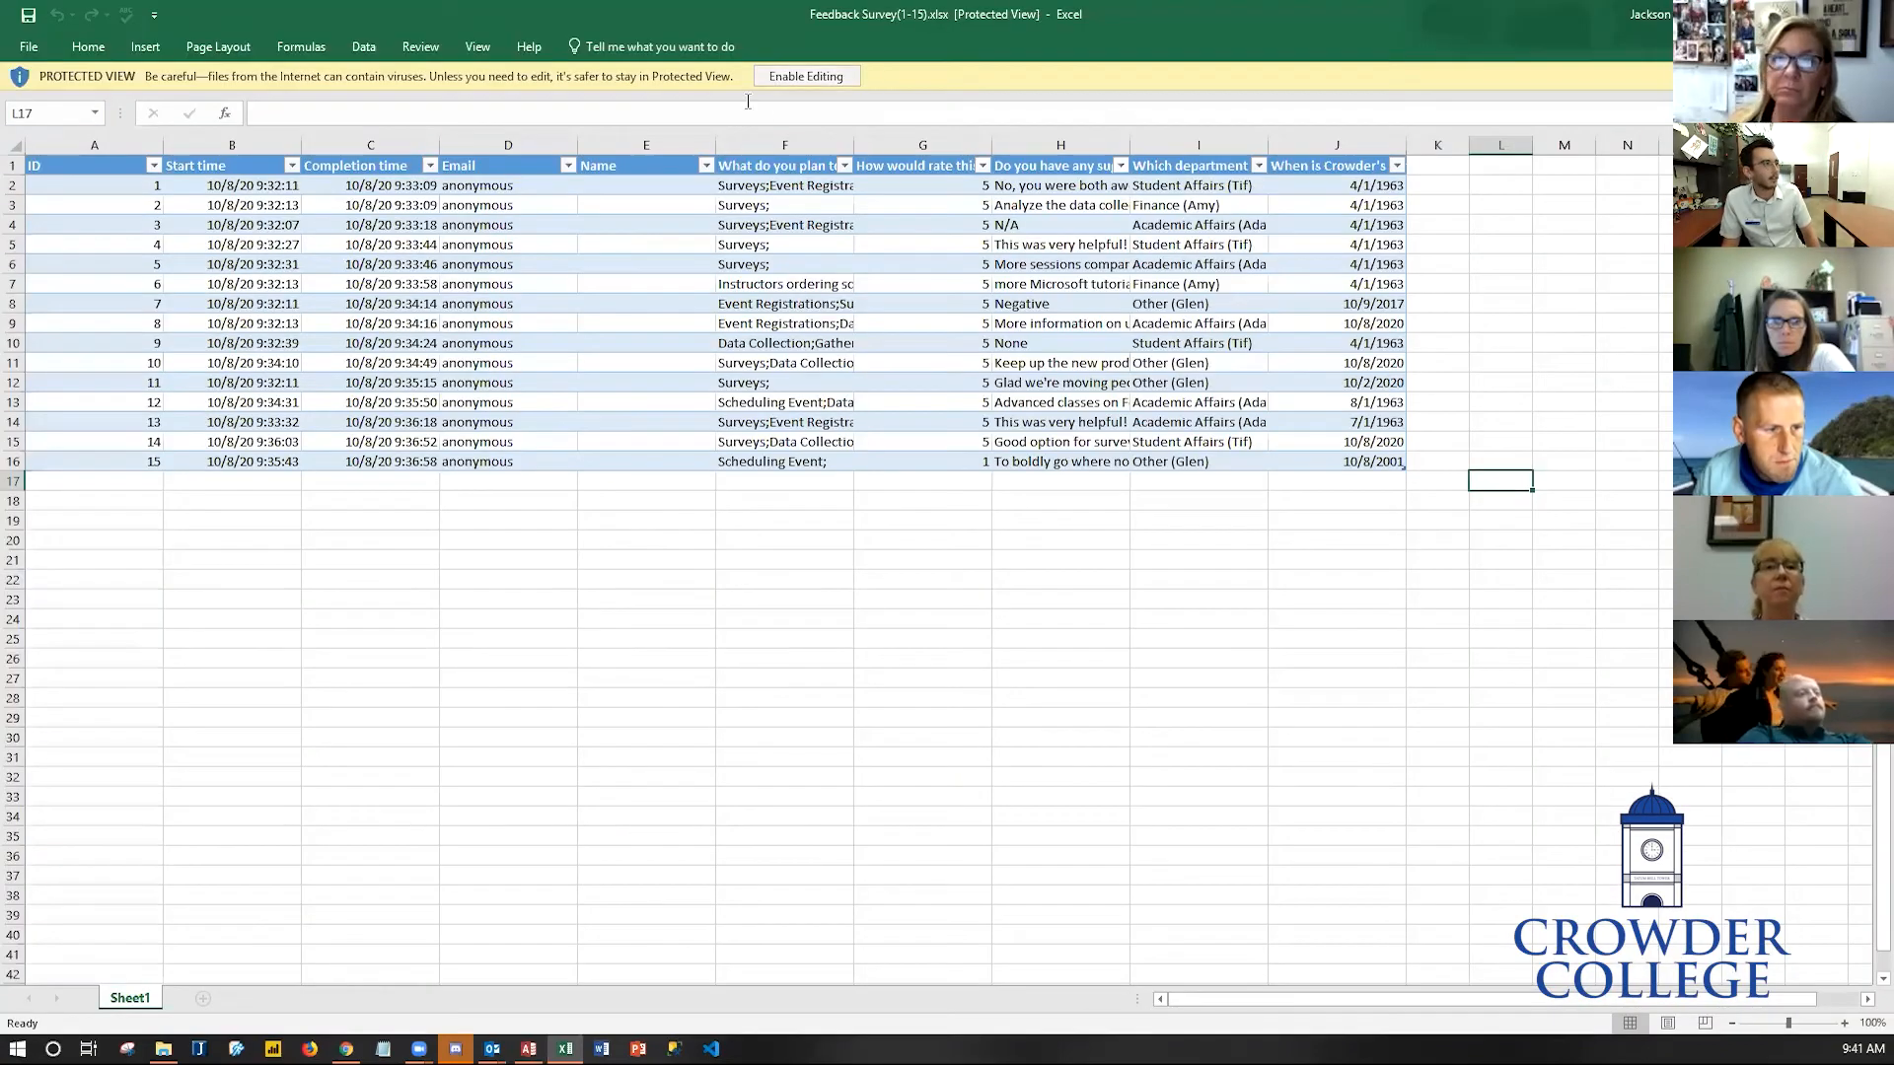
- Enable editing in the response workbook, review its ID, time, Email and Name columns, and close Excel
click(806, 76)
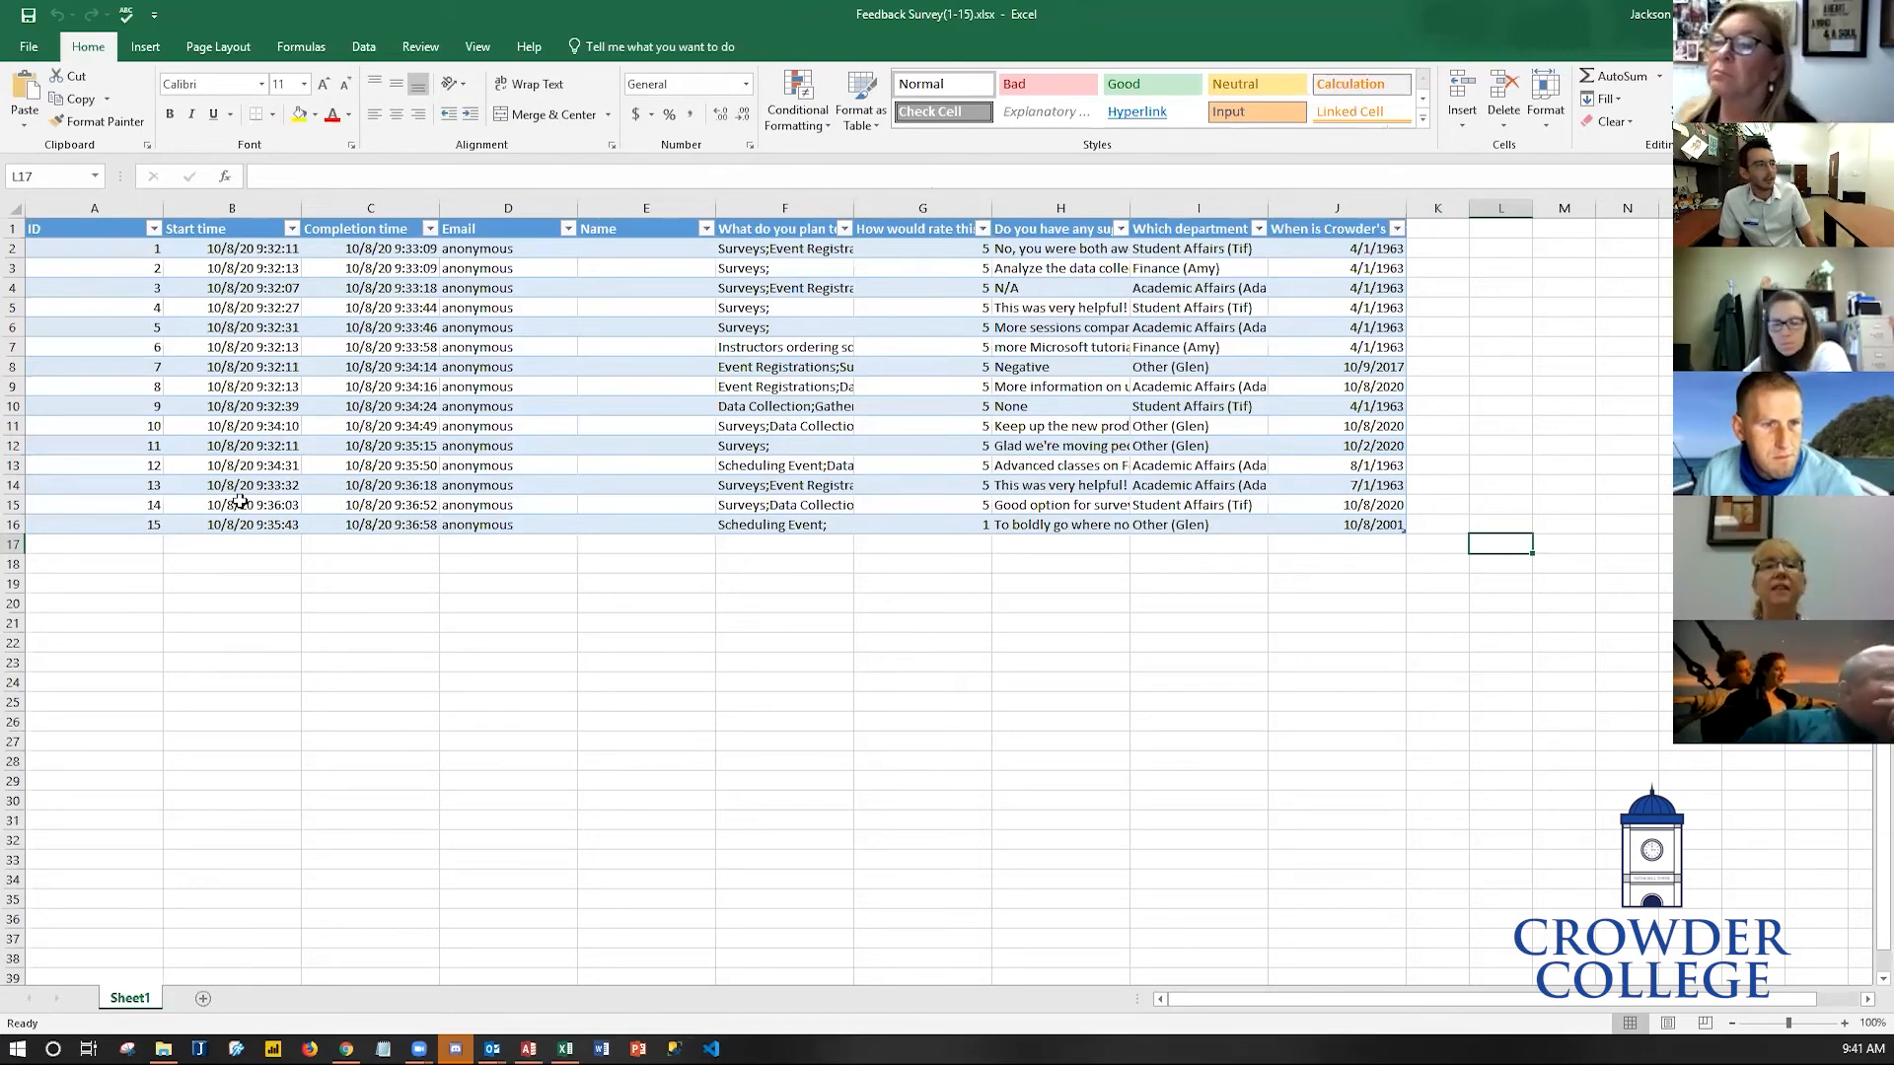
drag(127, 250, 127, 524)
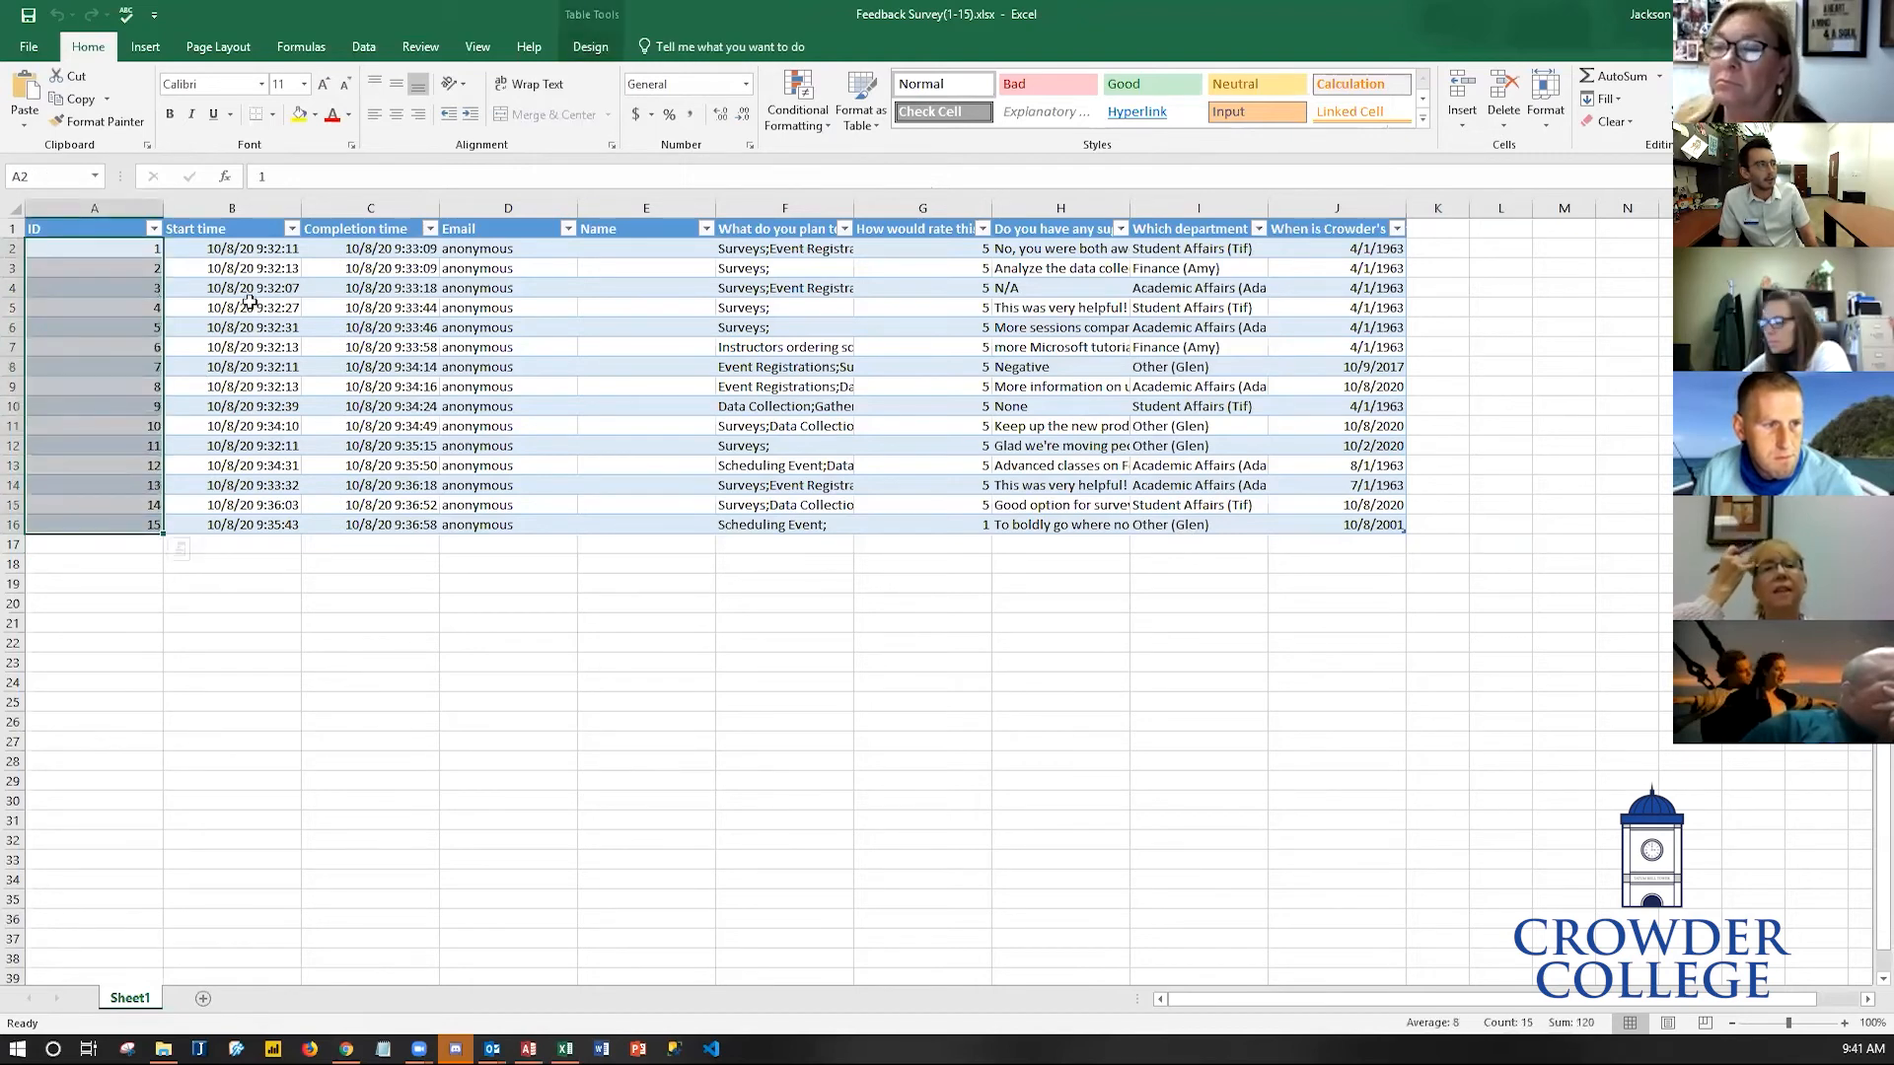
drag(254, 250, 254, 524)
drag(373, 249, 361, 538)
drag(493, 206, 604, 206)
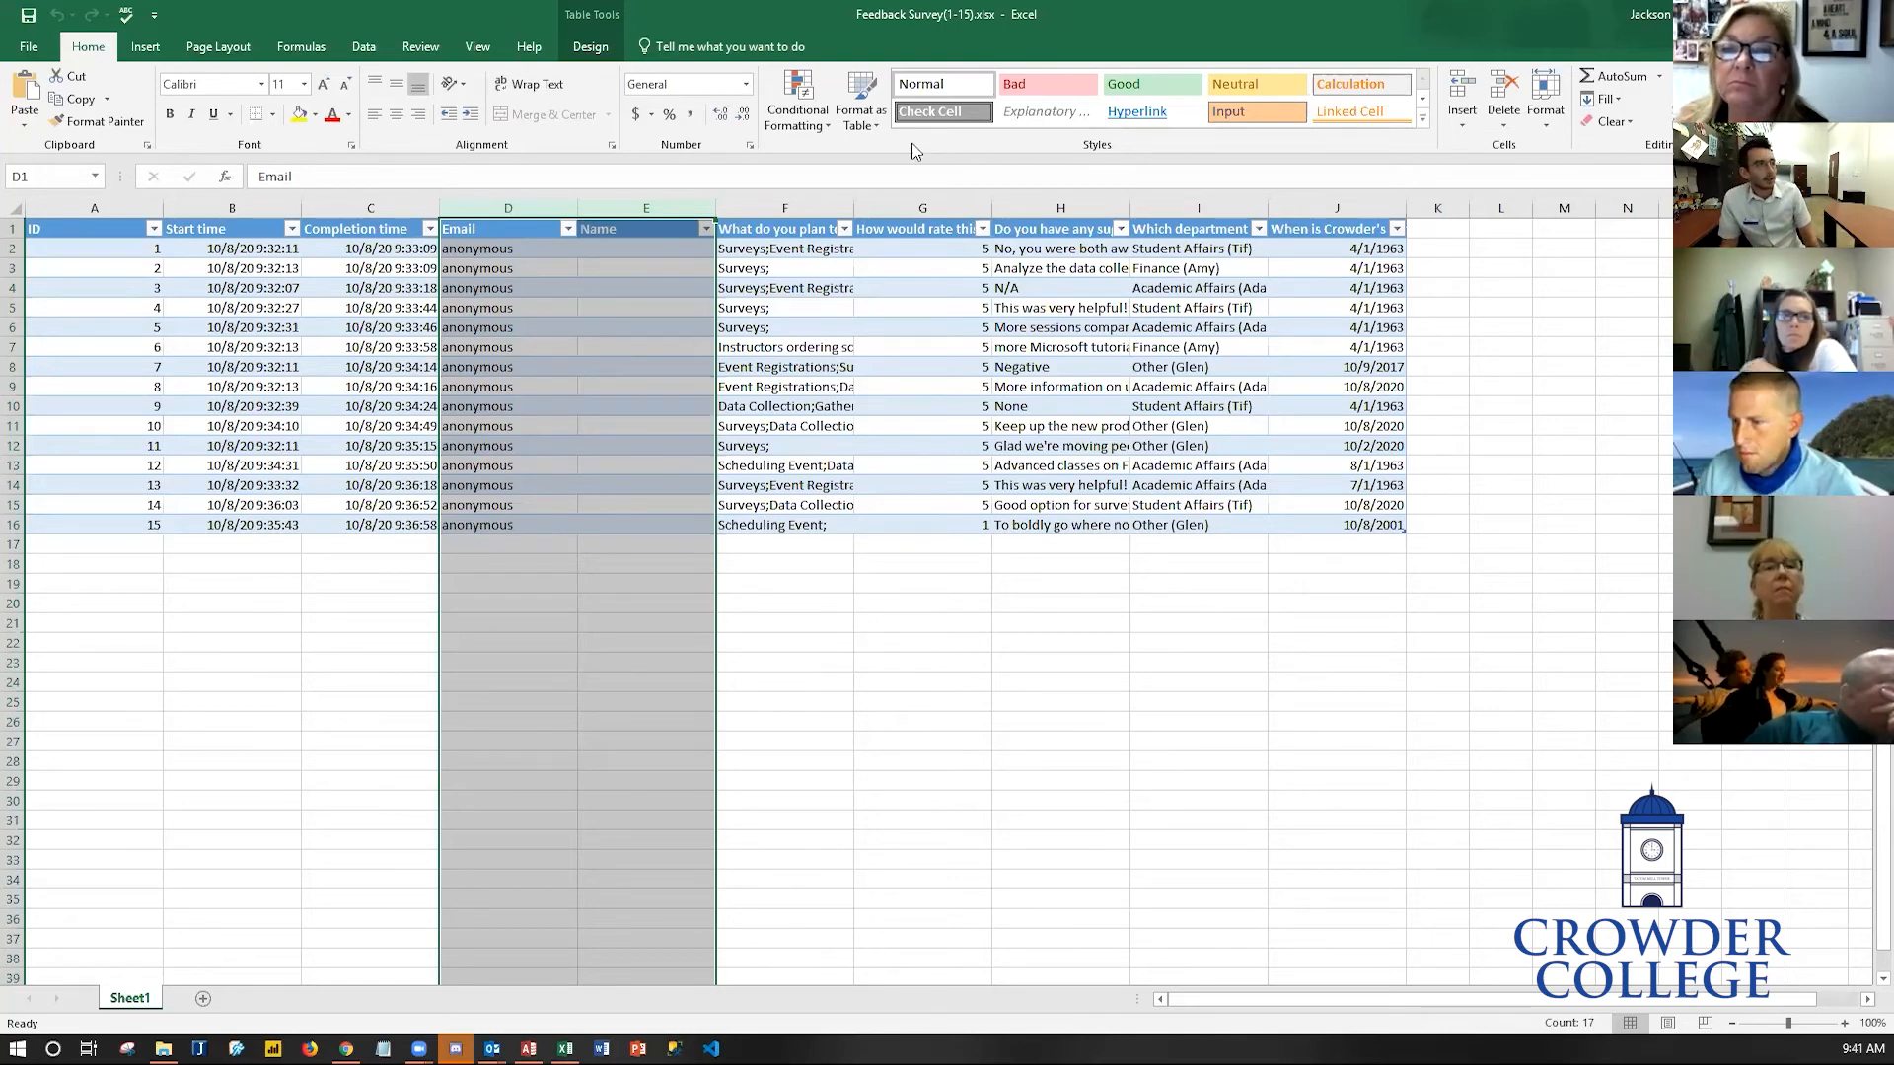
click(1871, 15)
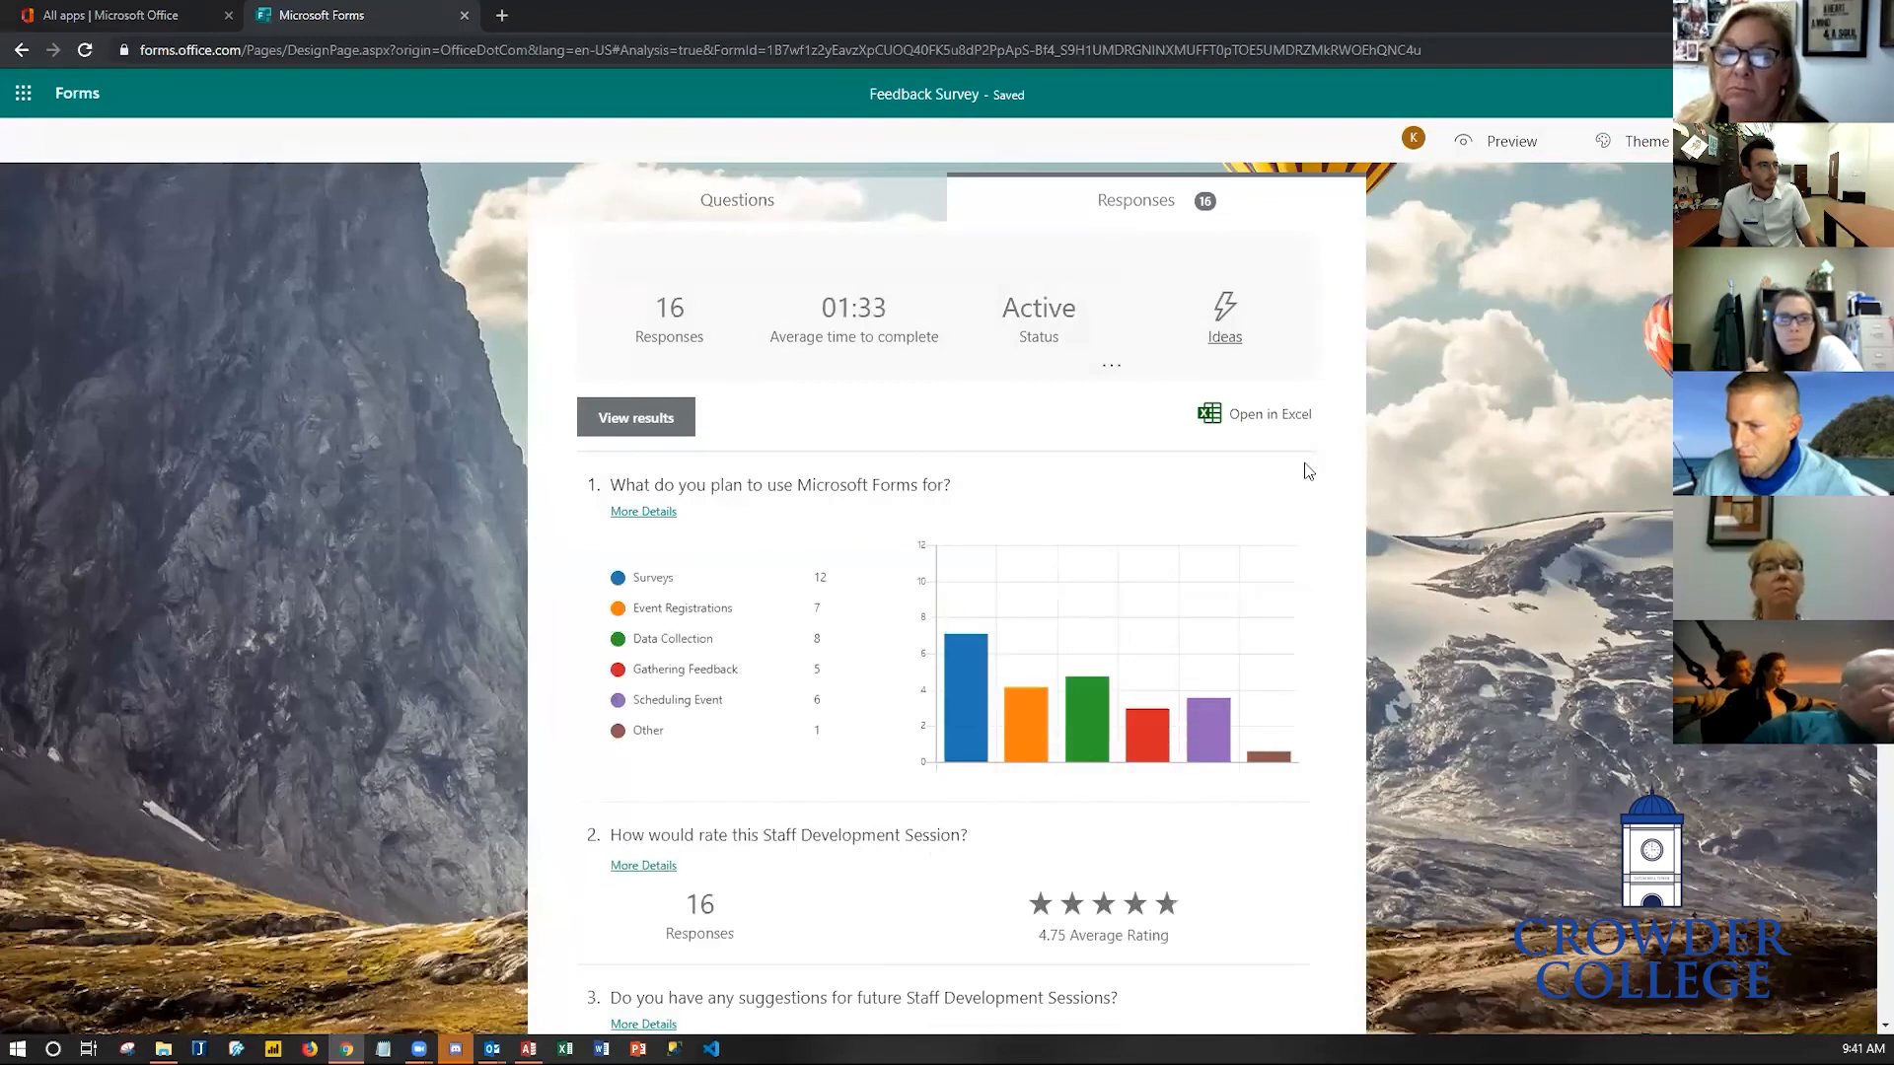
- Turn on a customized thank-you message in the form settings and enter 'We appreciate your' as its text
scroll(1282, 839, down, 5)
scroll(1292, 856, up, 5)
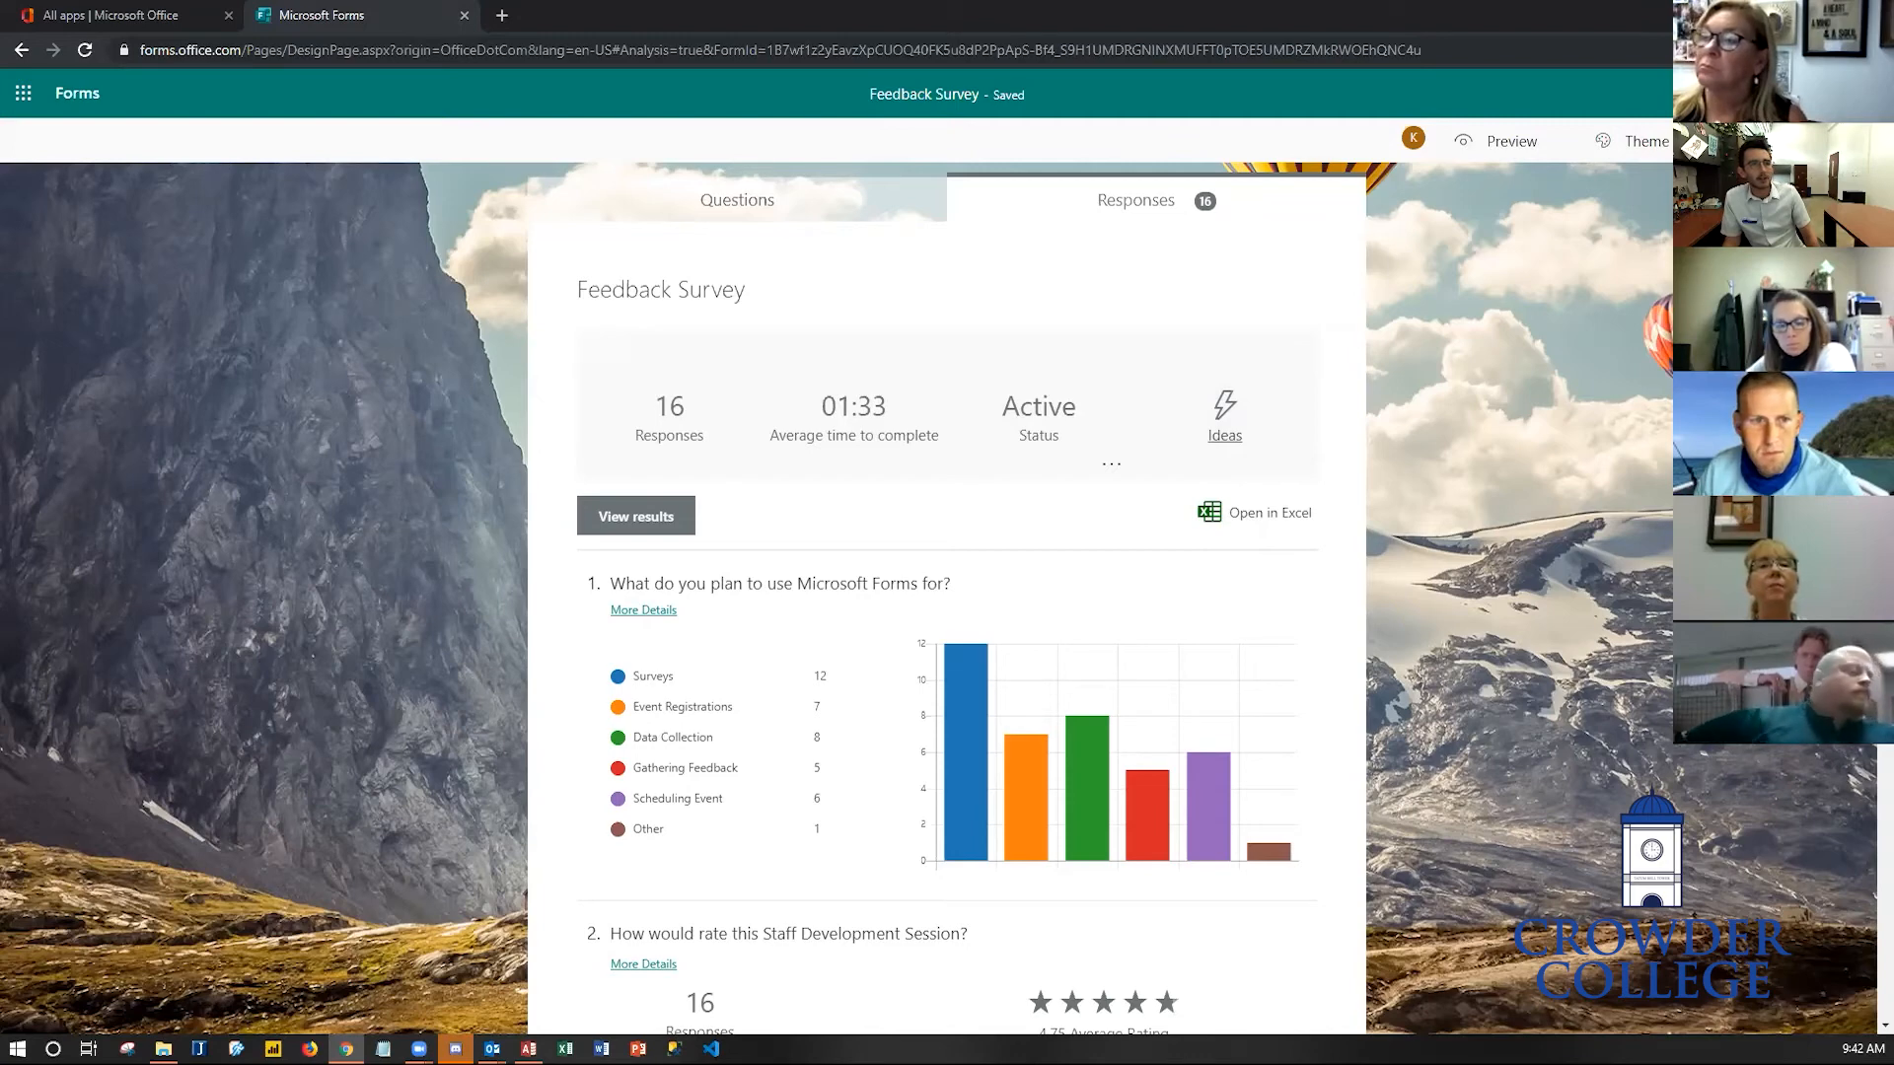
click(1776, 186)
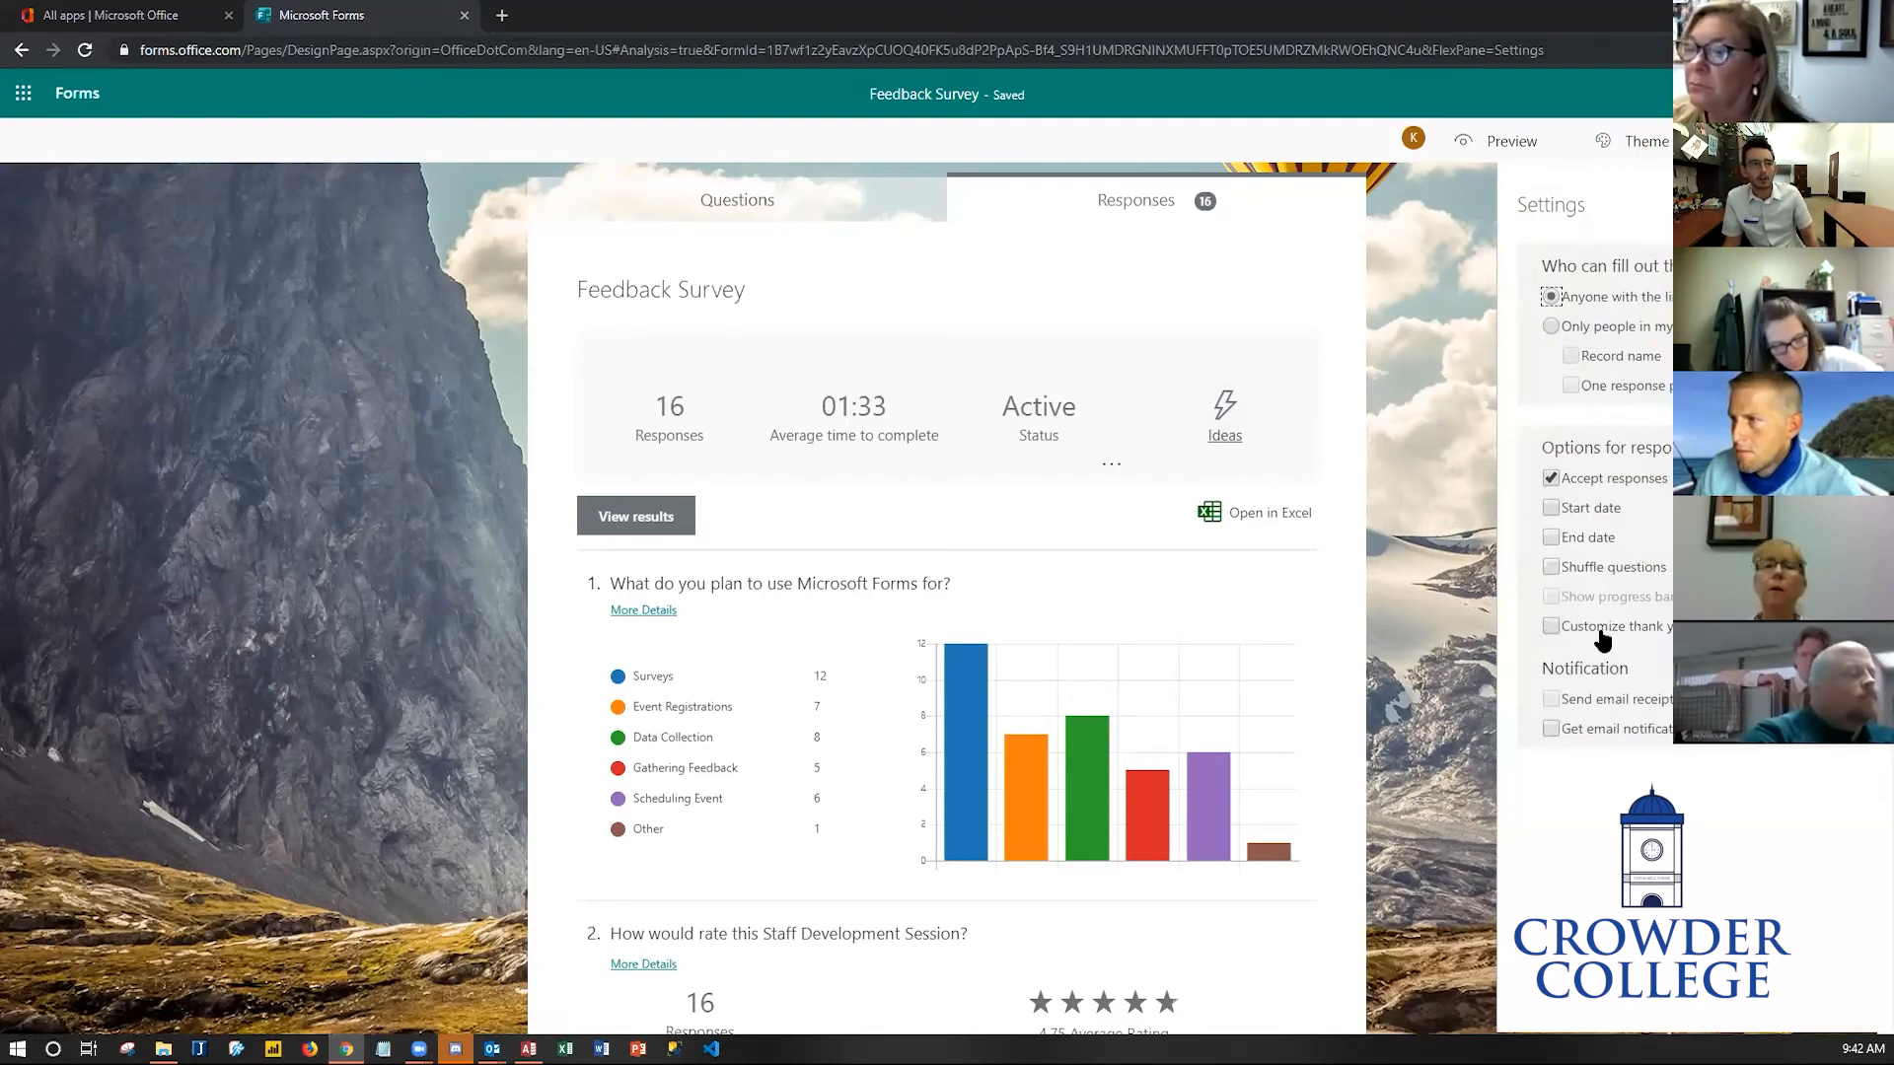
click(1548, 637)
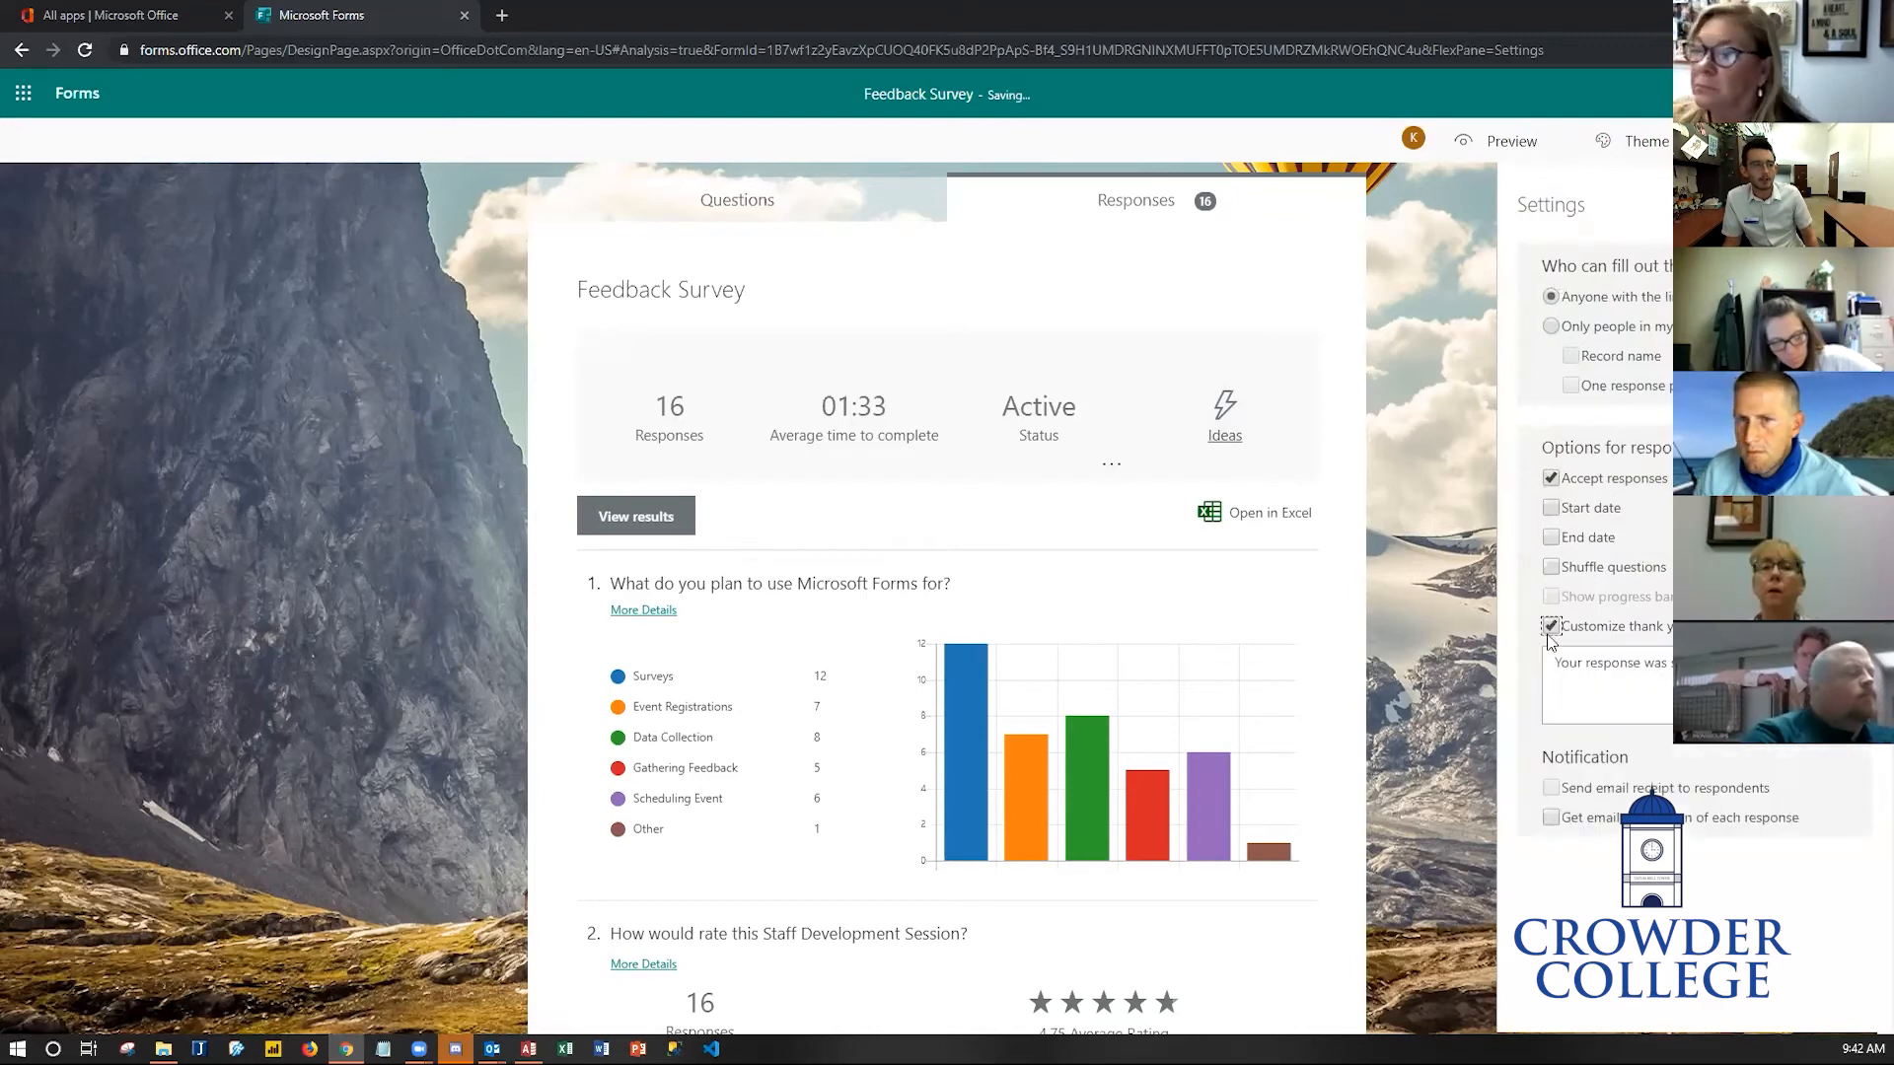
triple_click(1591, 674)
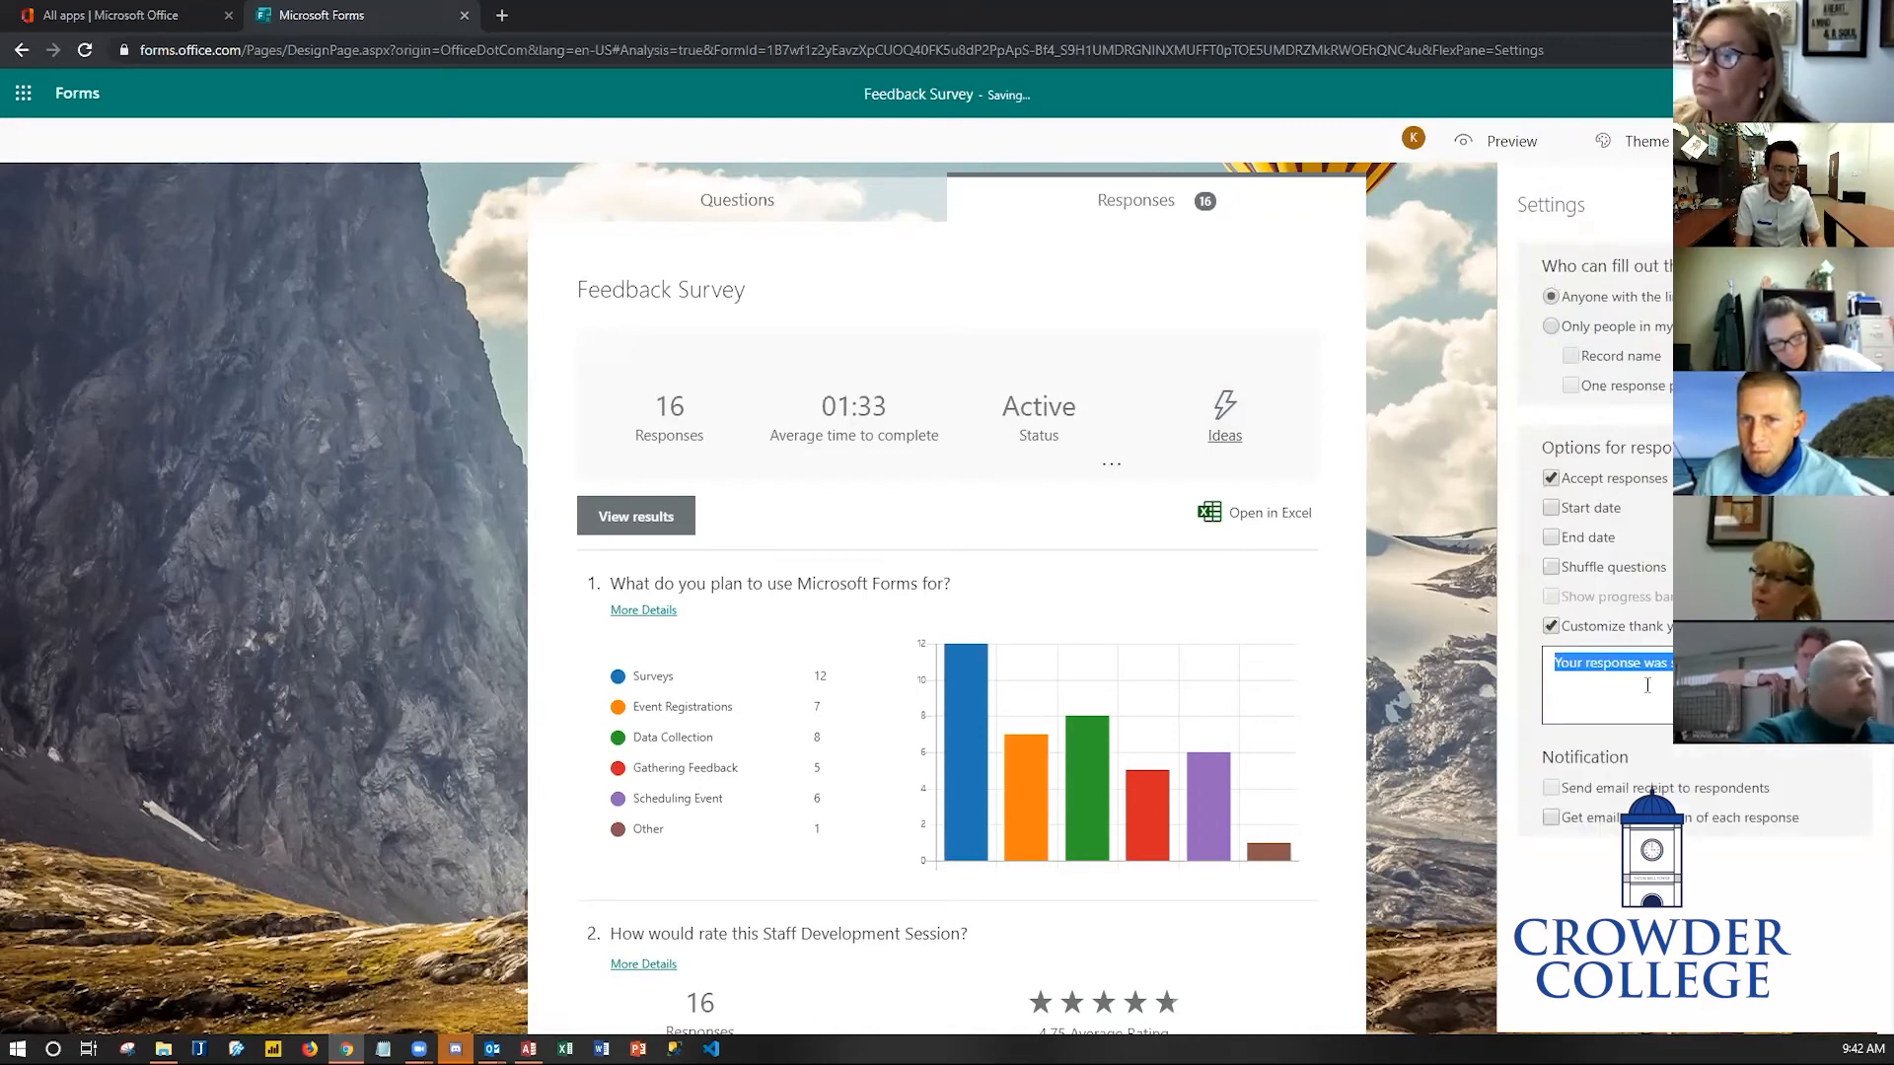
text(We appreciate your)
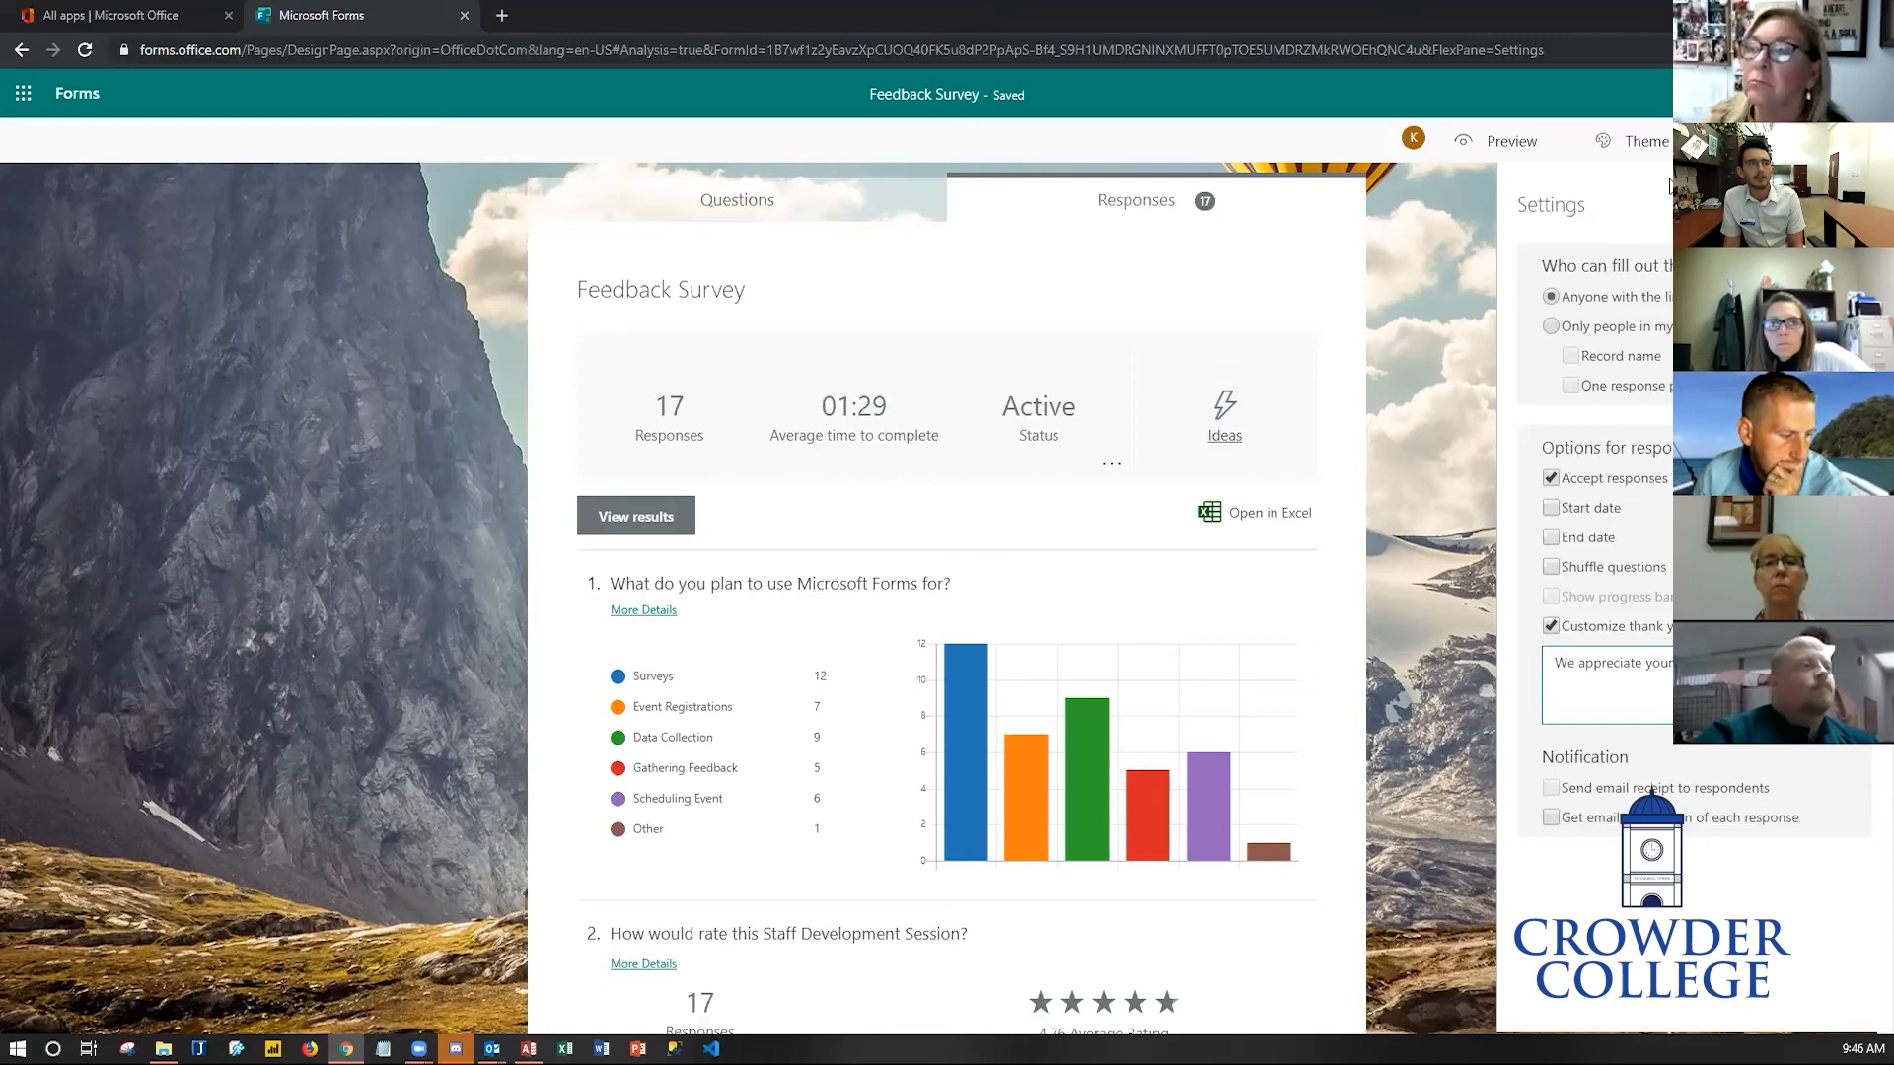
click(1475, 221)
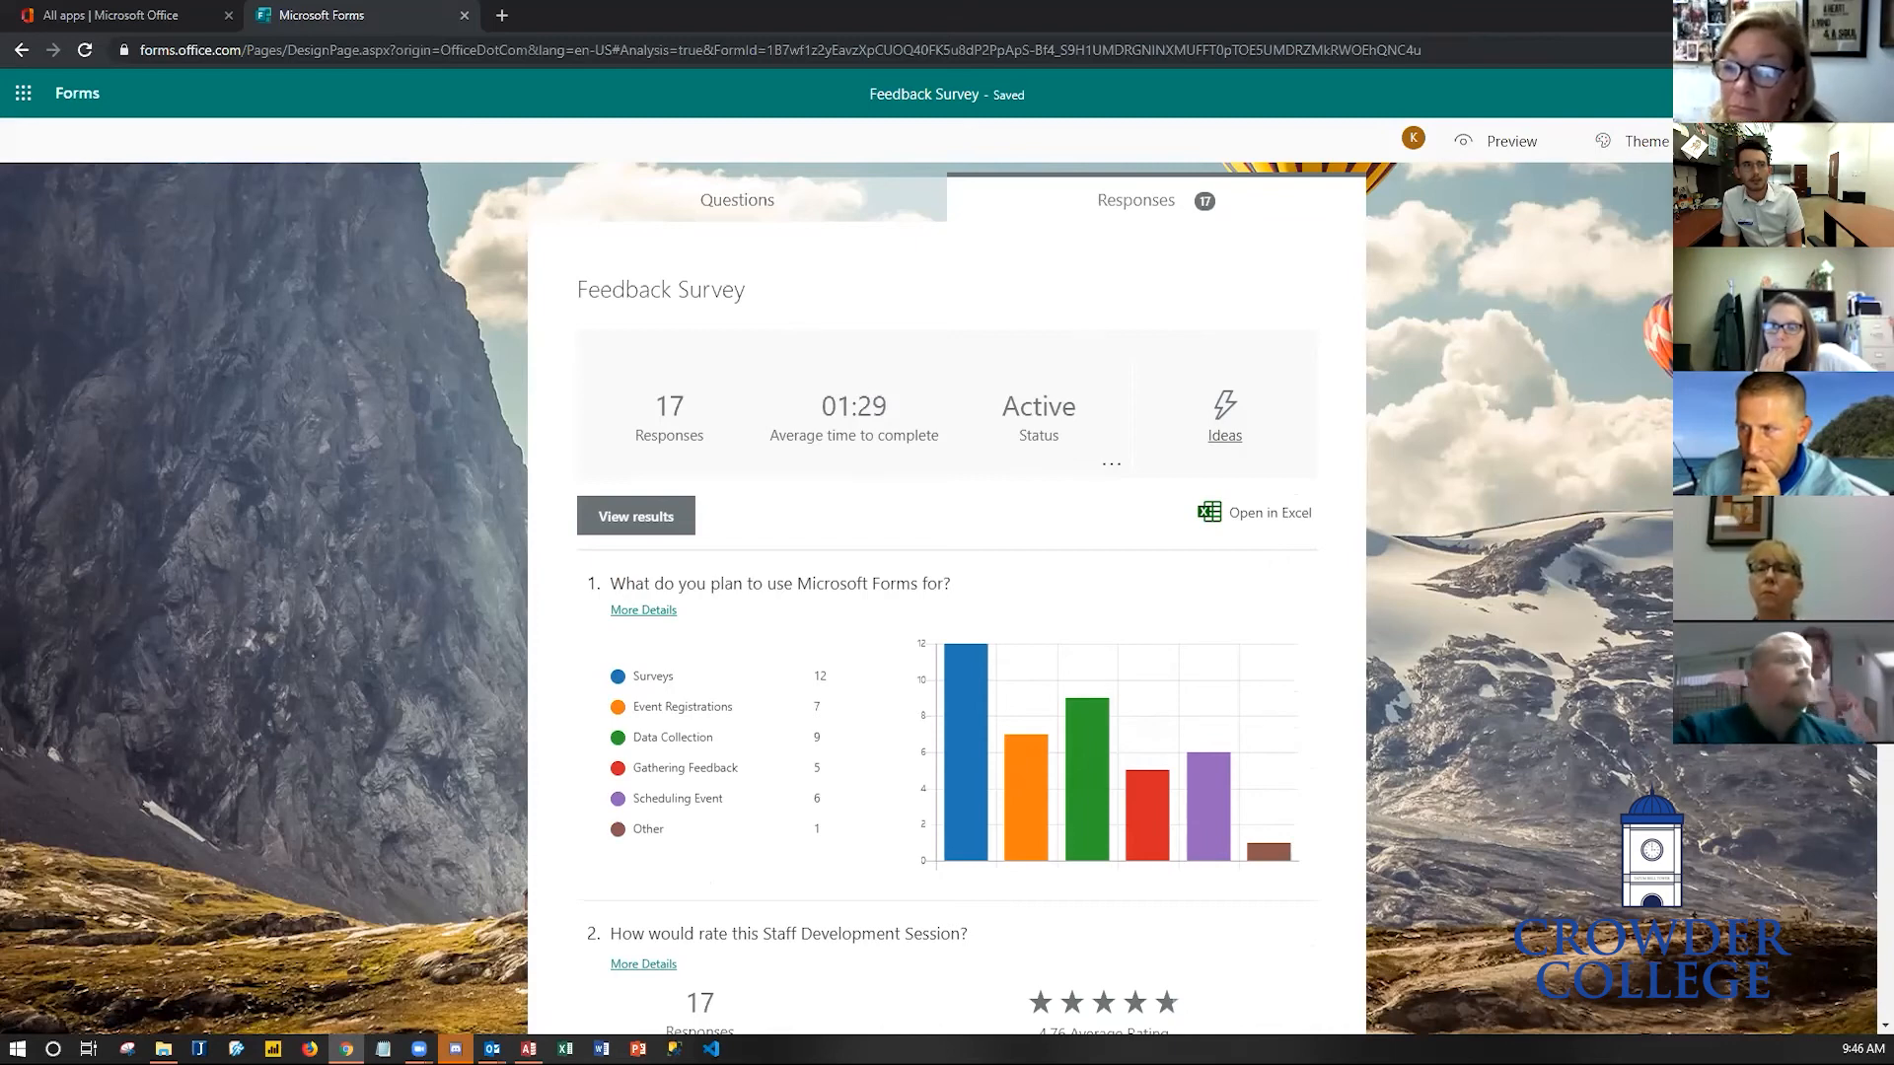
- Preview the form's print layout, scroll through both pages, and cancel printing
key(ctrl+p)
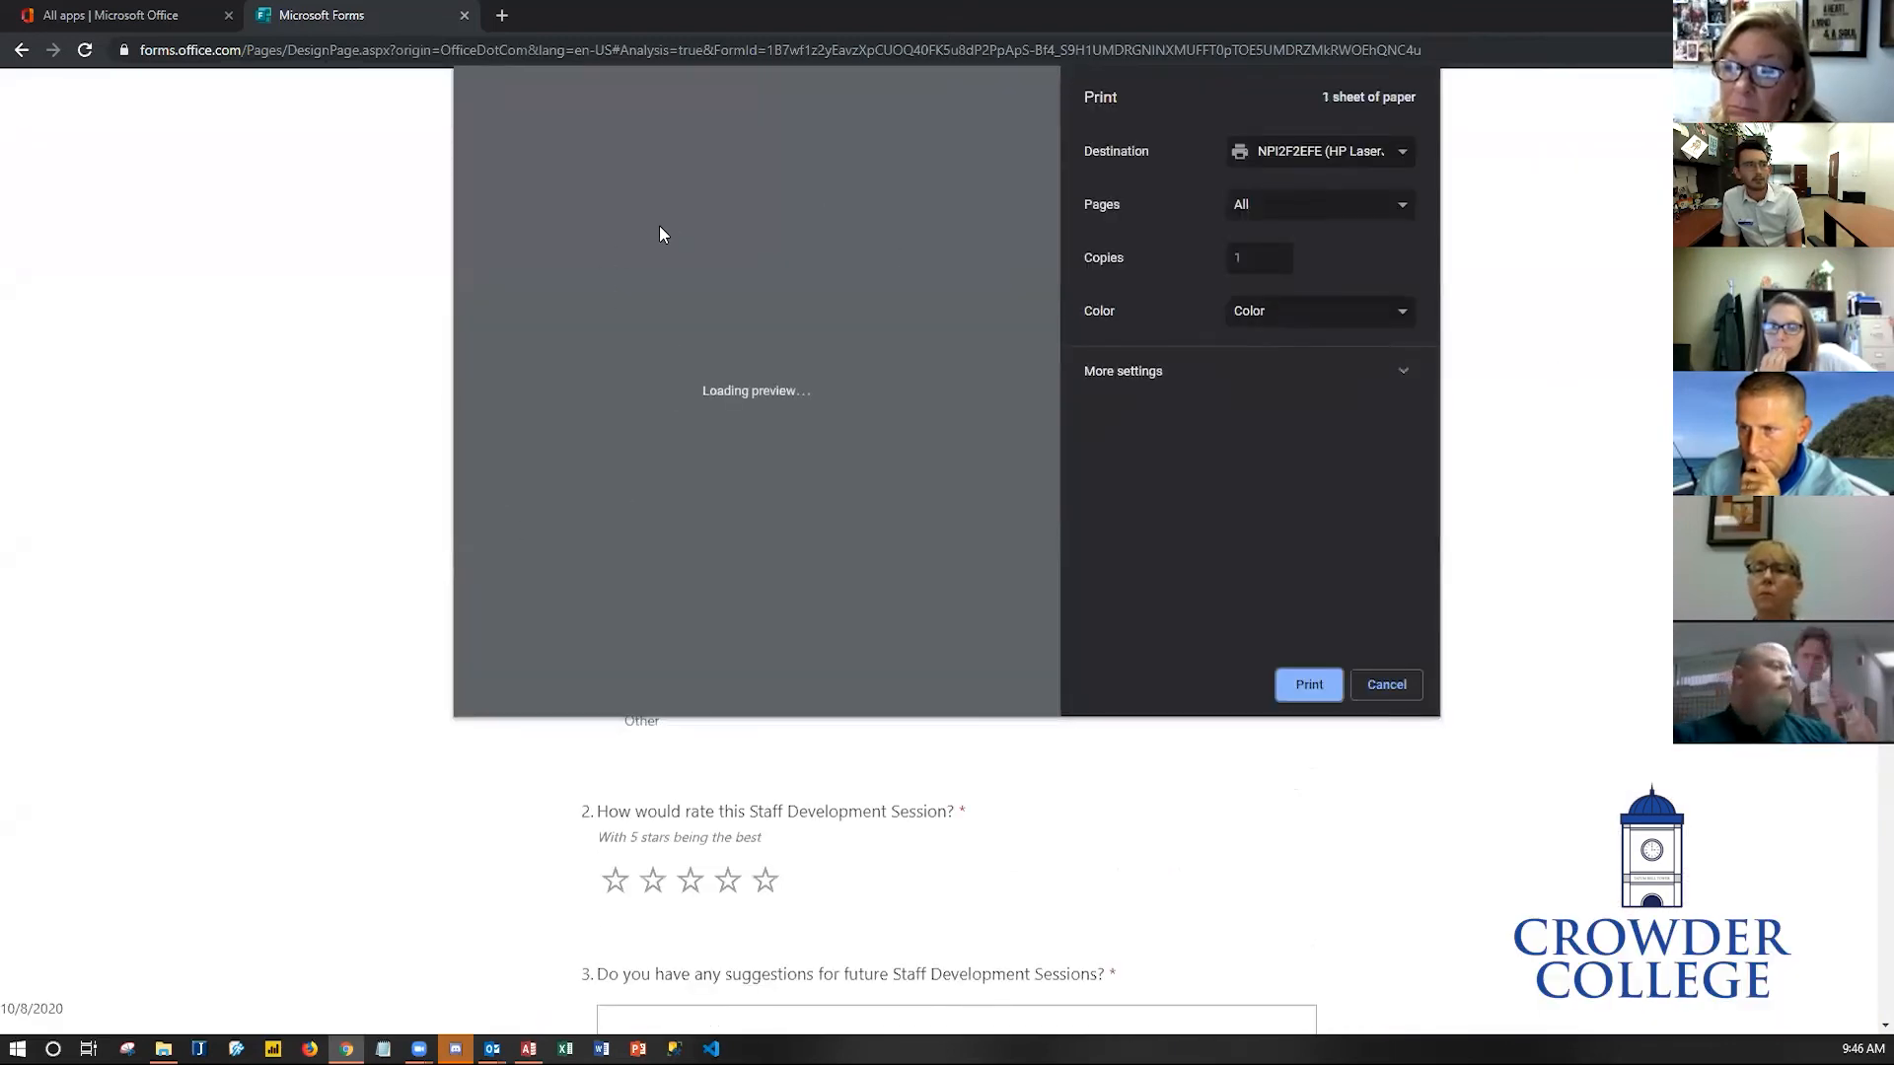
scroll(812, 423, down, 6)
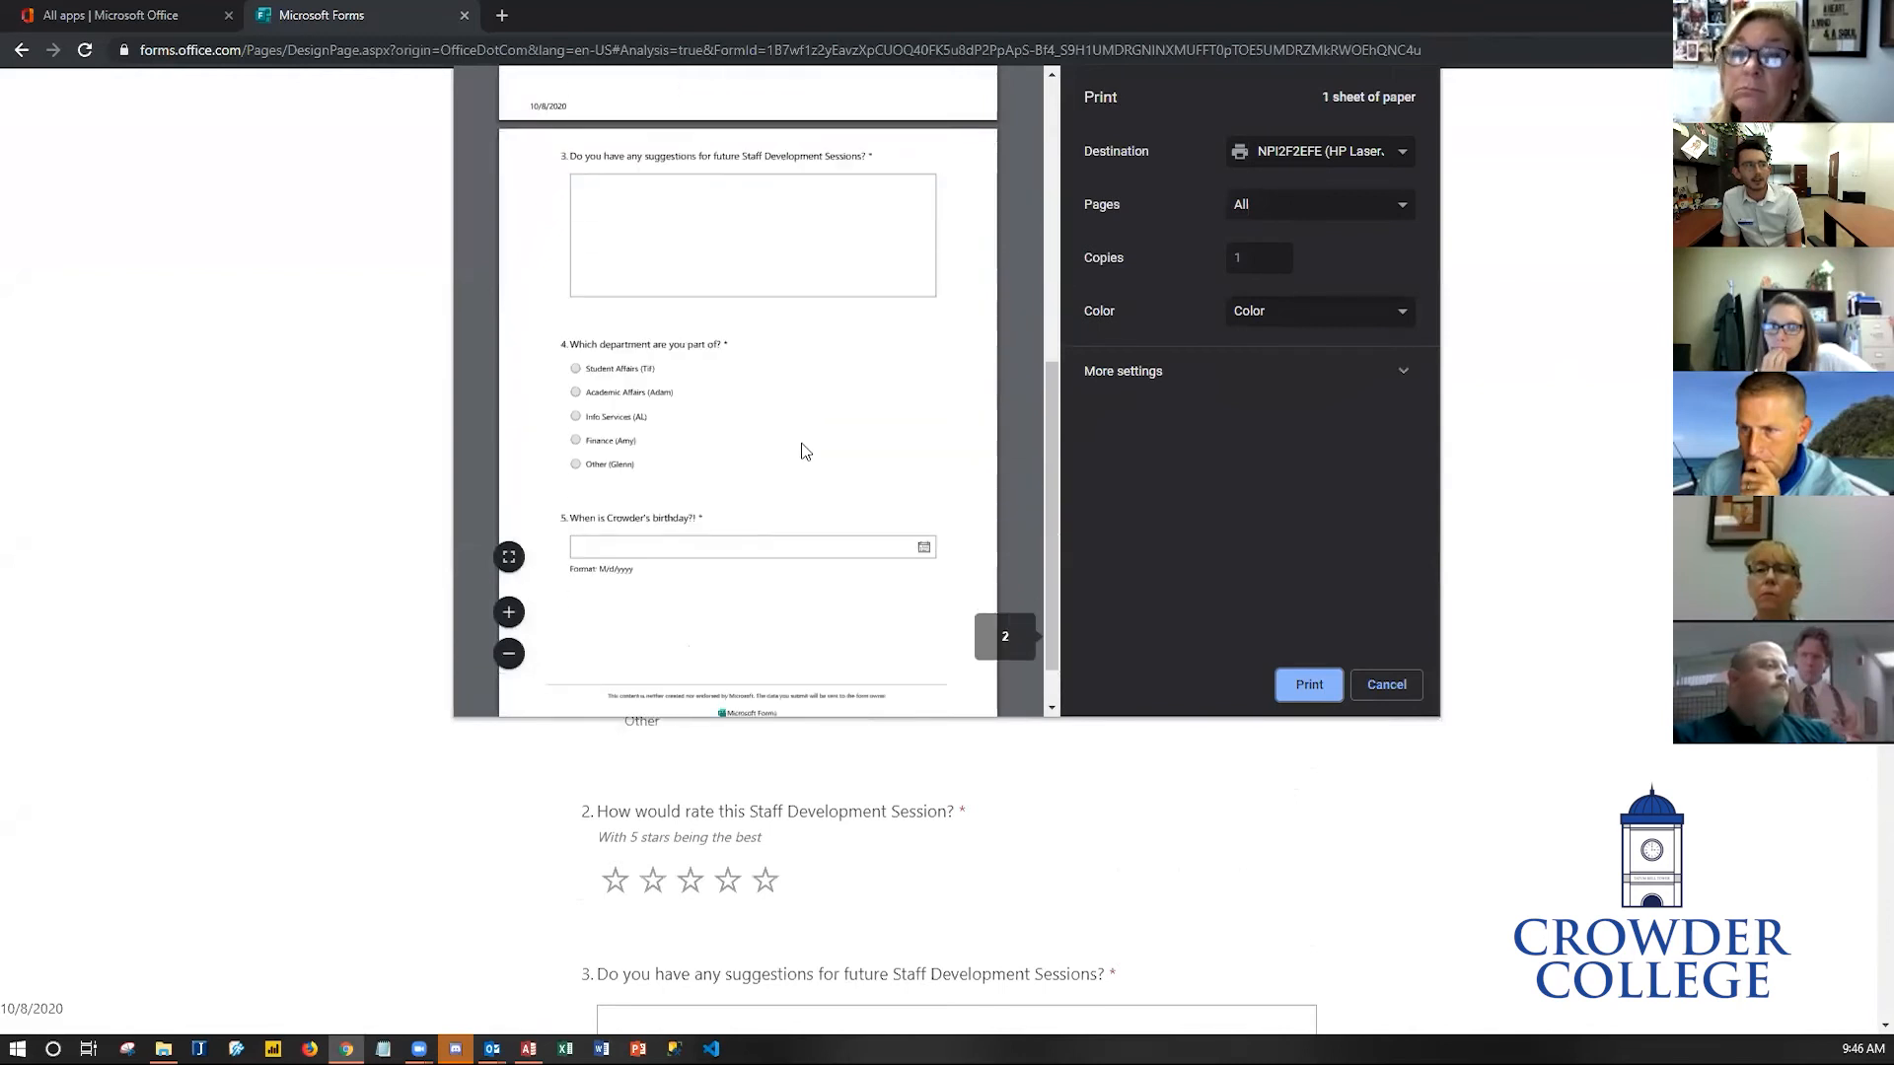
scroll(814, 483, down, 1)
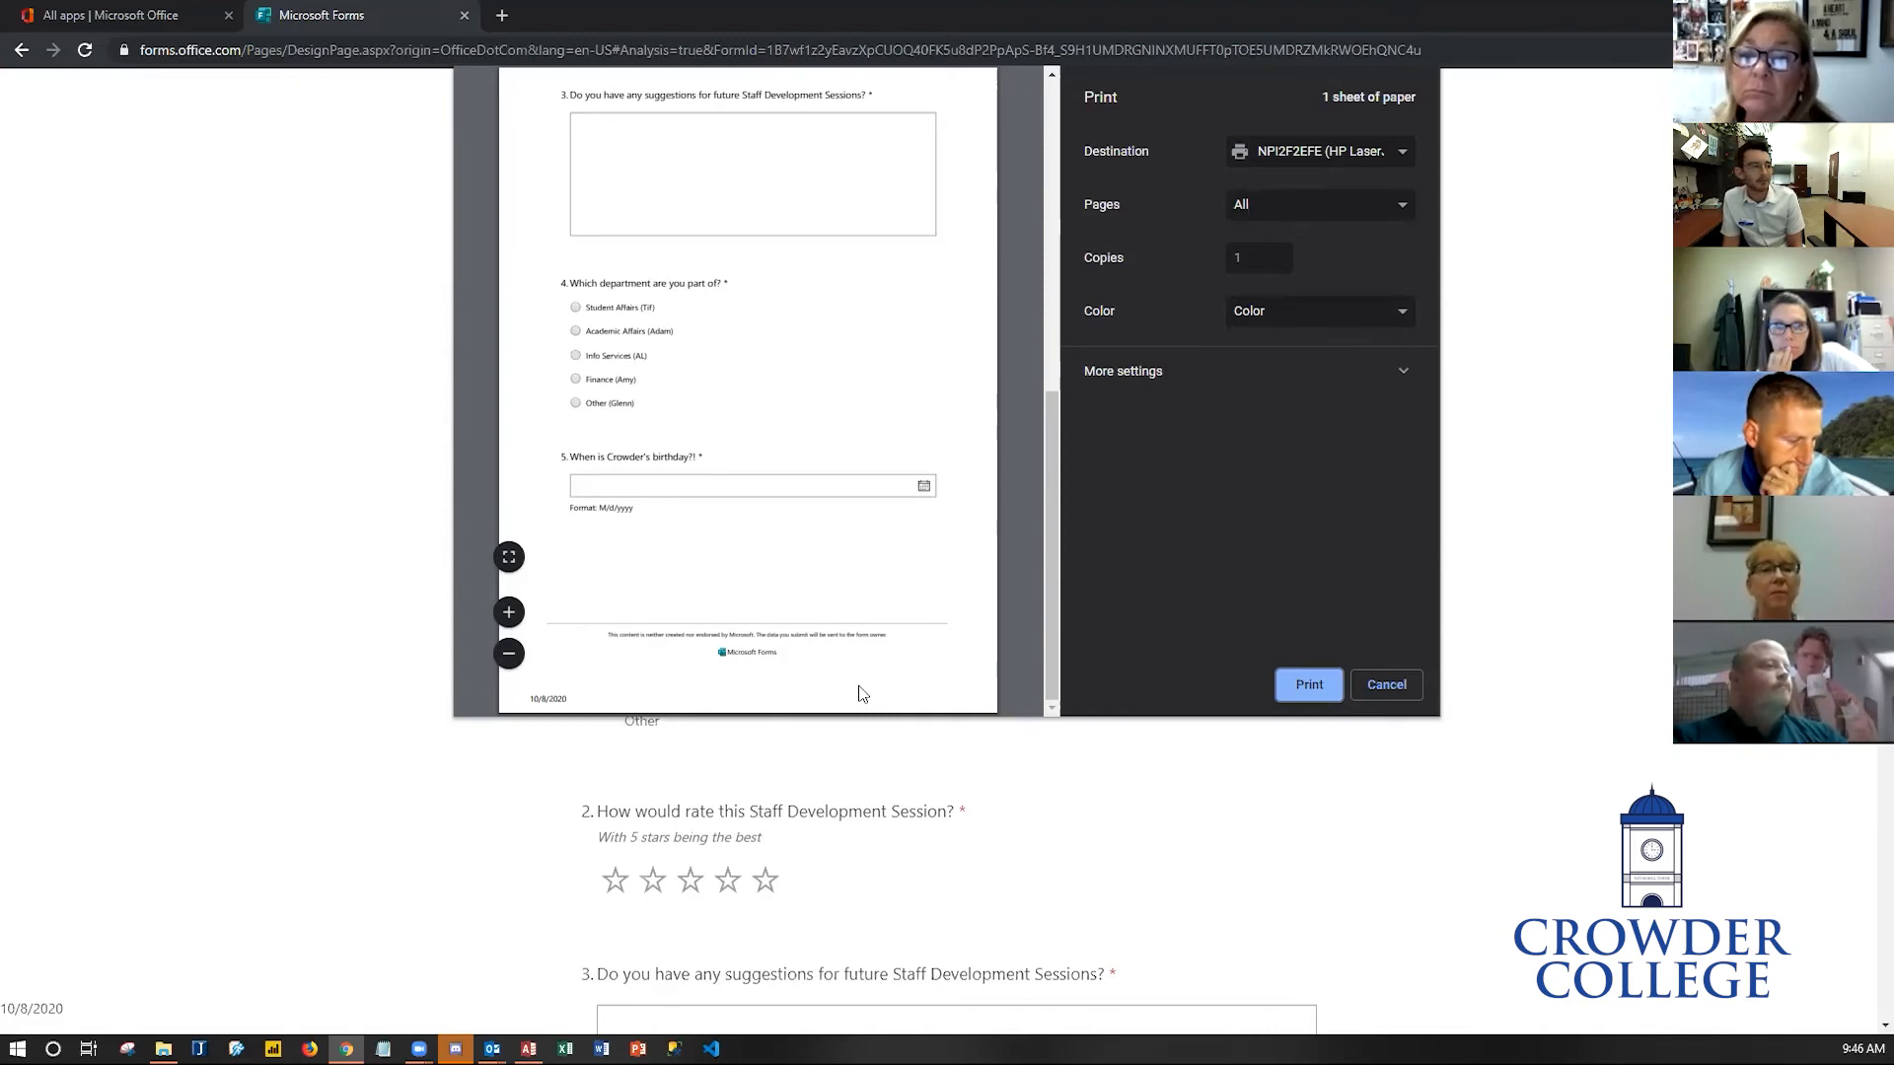
scroll(871, 691, up, 5)
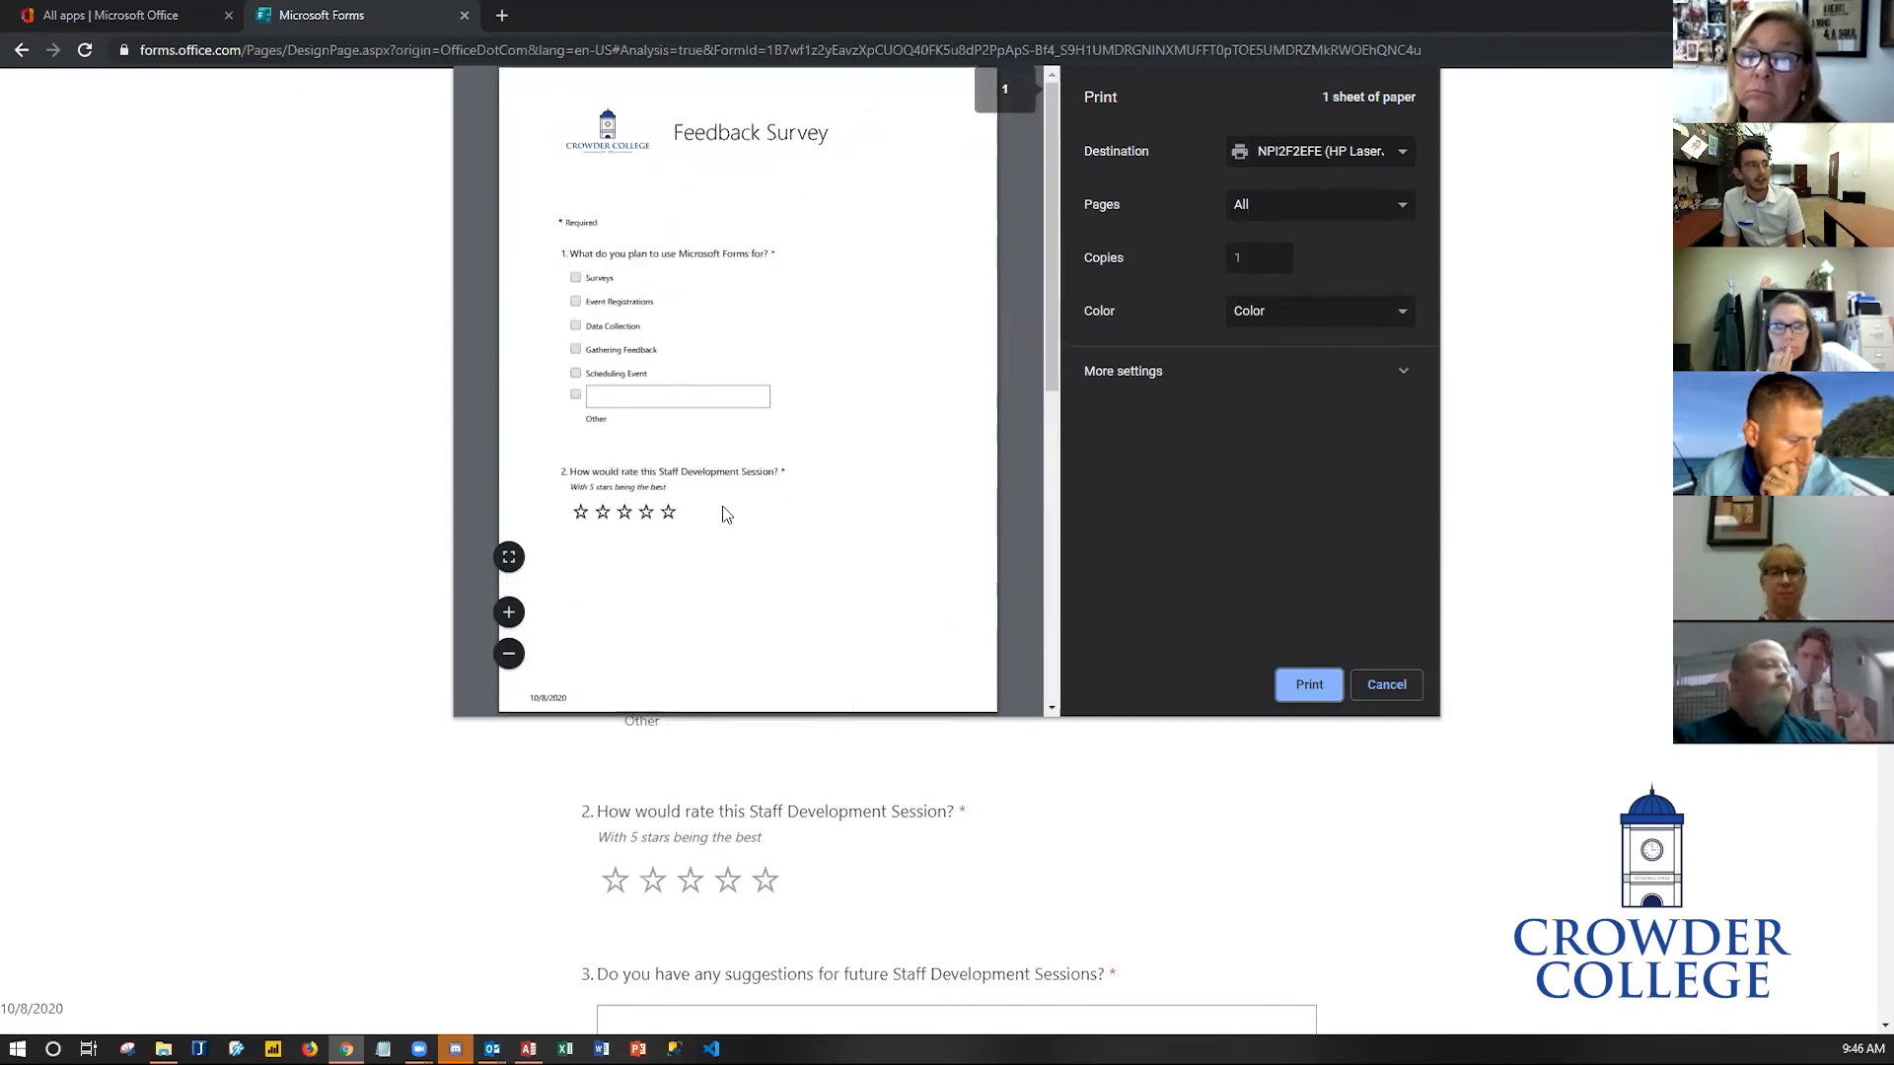
click(1417, 684)
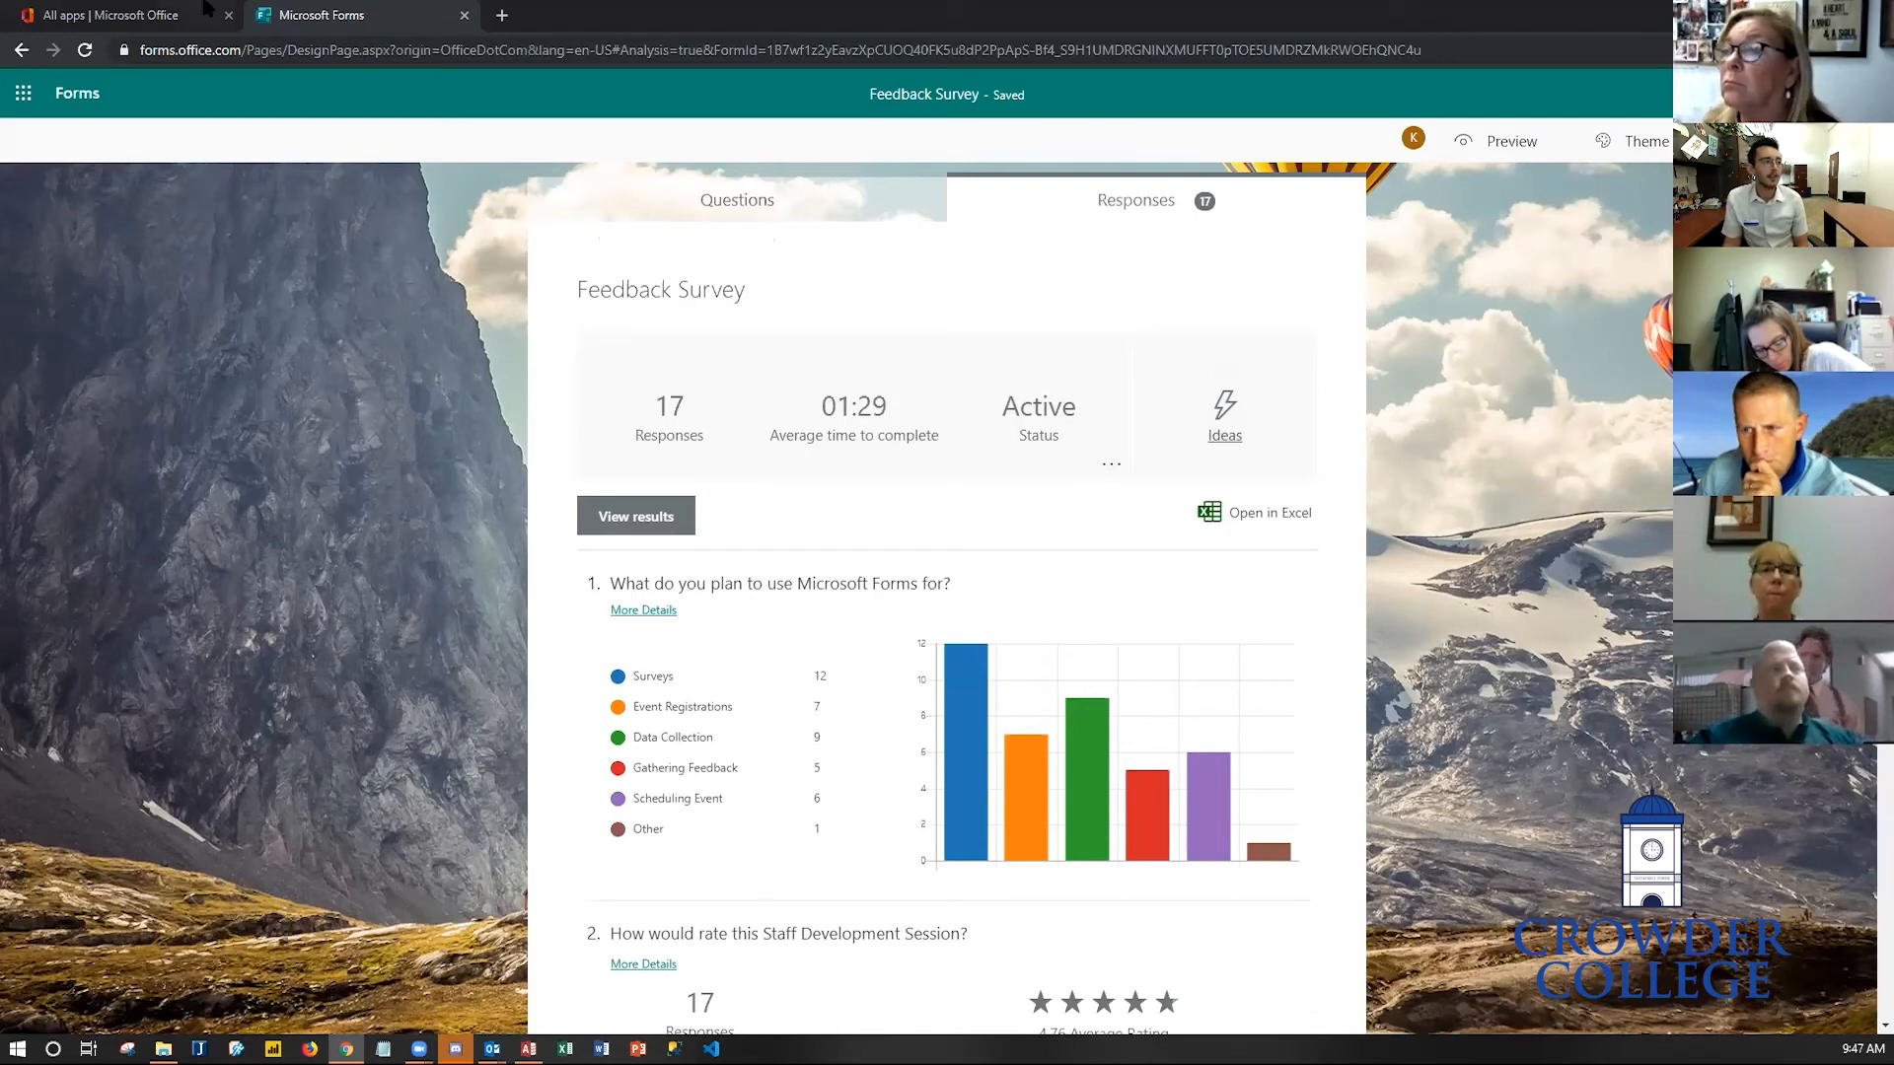
- Switch to the Questions tab and browse the additional question types offered under Add new
click(682, 214)
scroll(280, 632, down, 6)
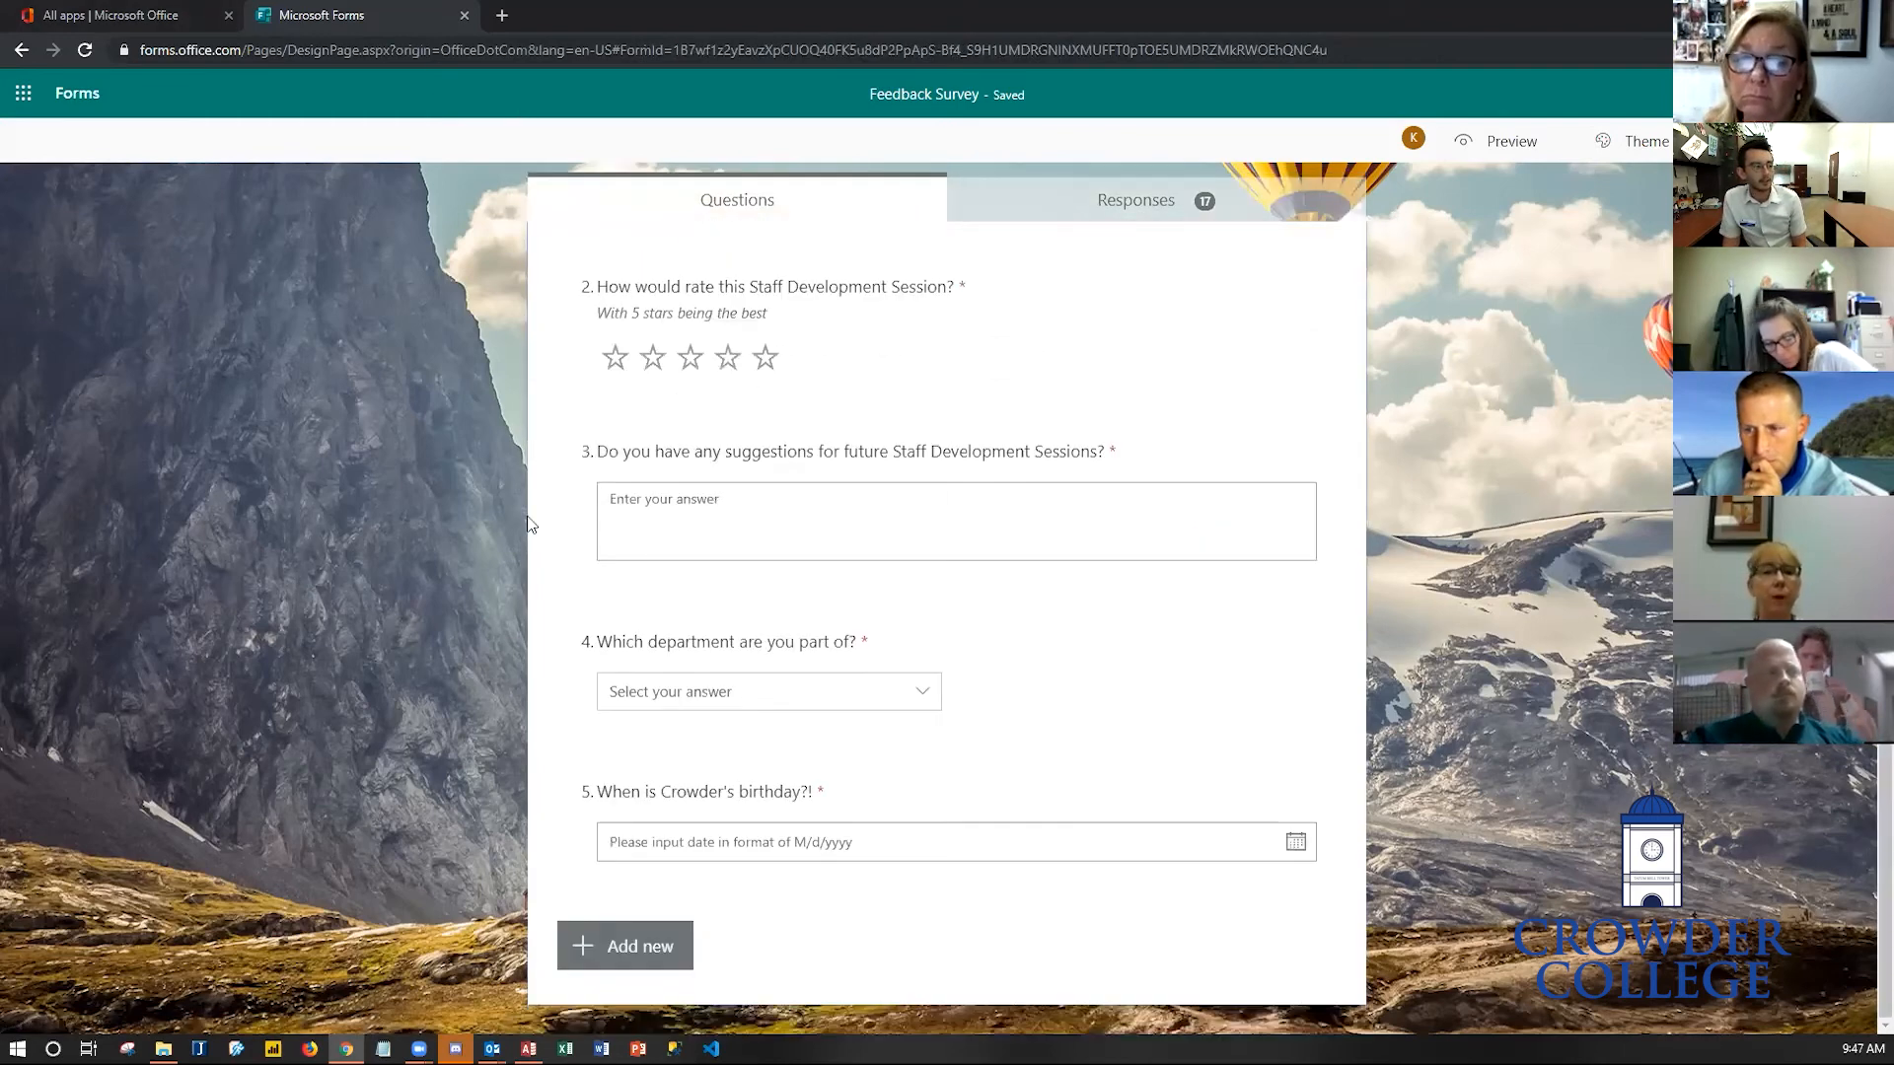
click(636, 939)
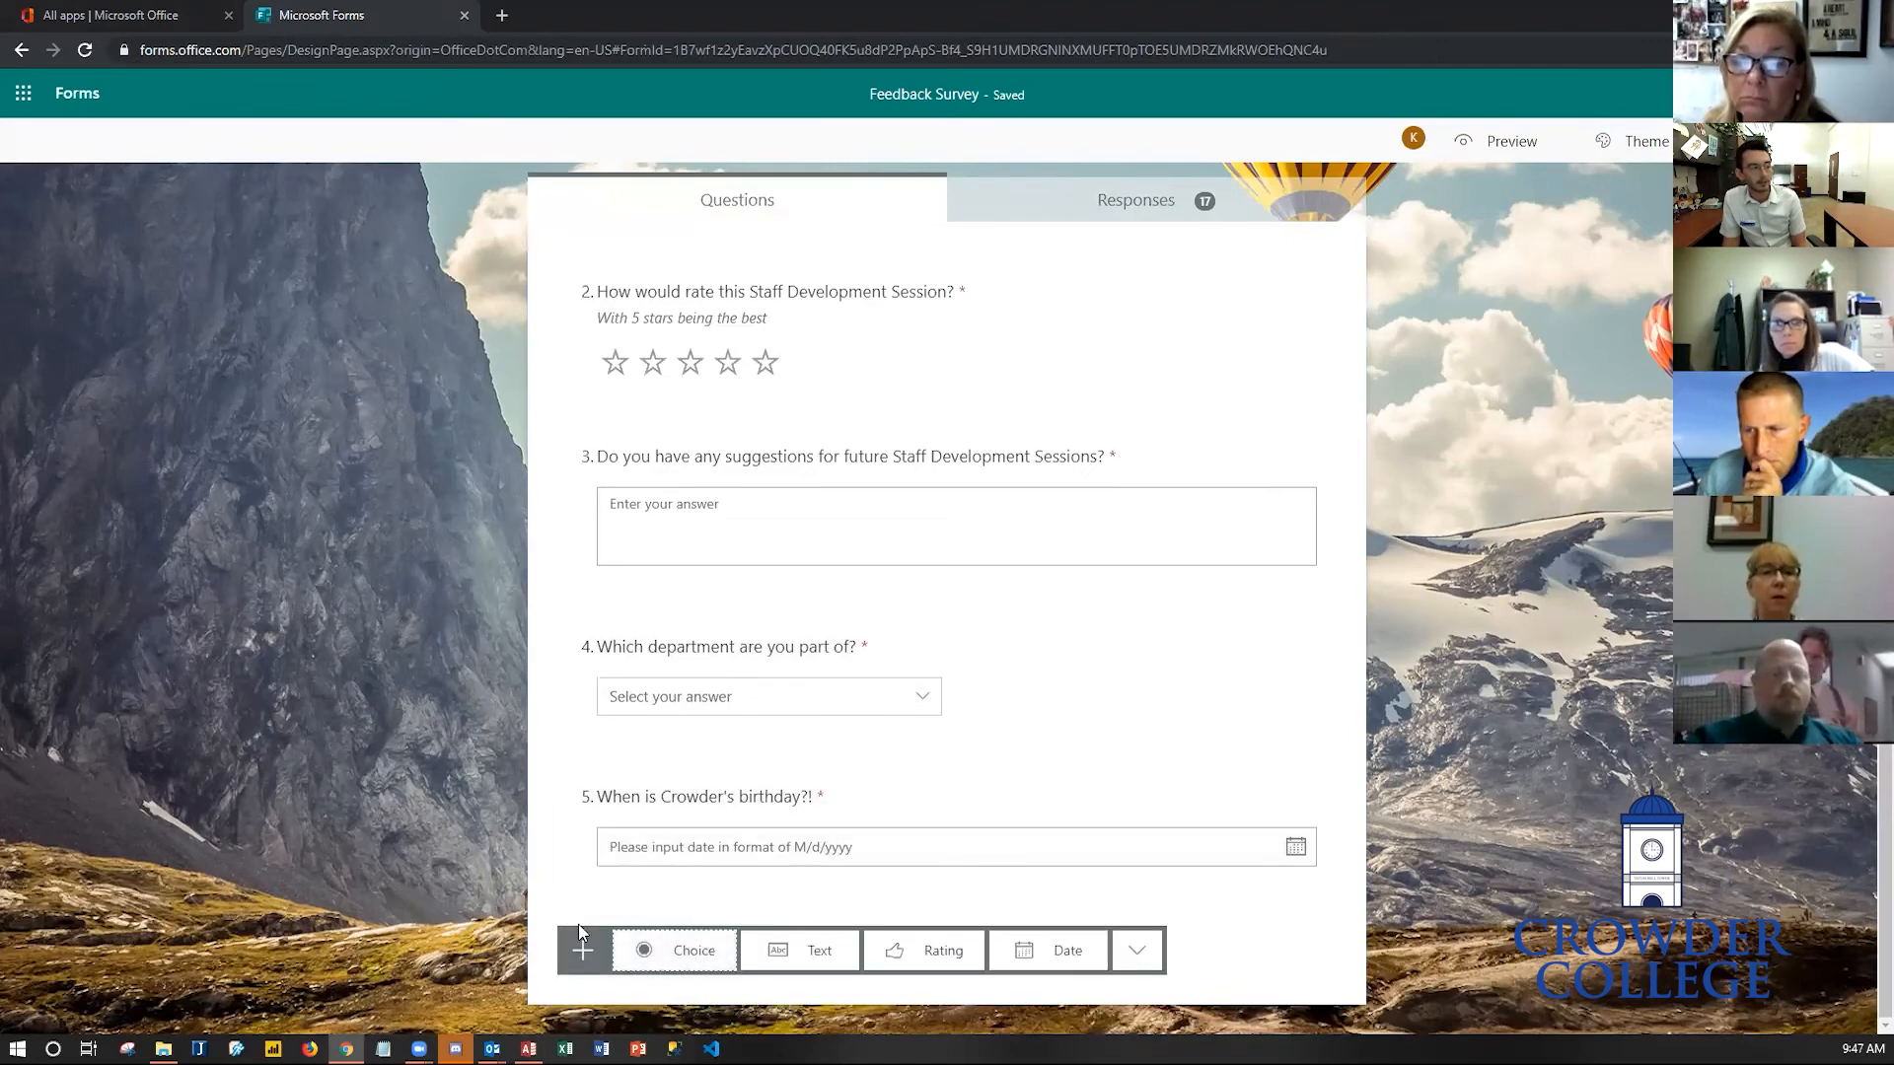
click(1137, 951)
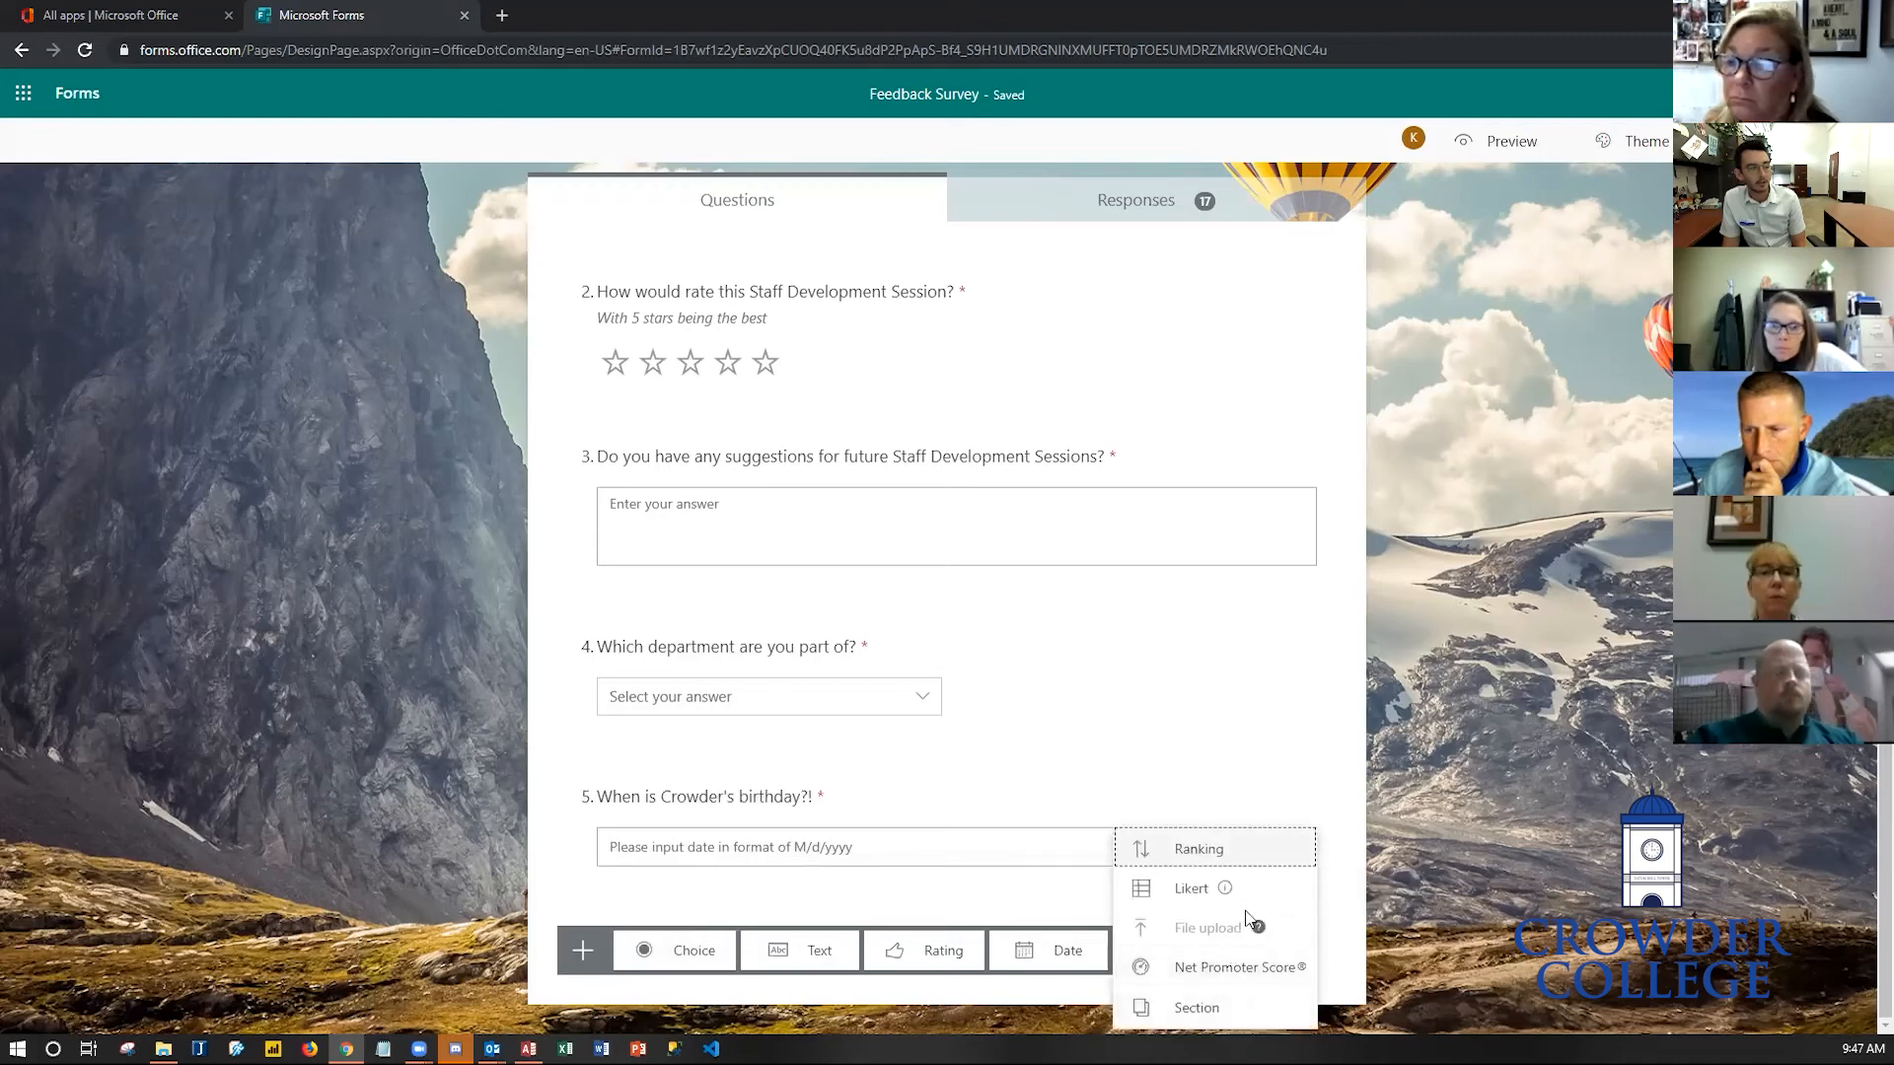
mouse_move(1257, 927)
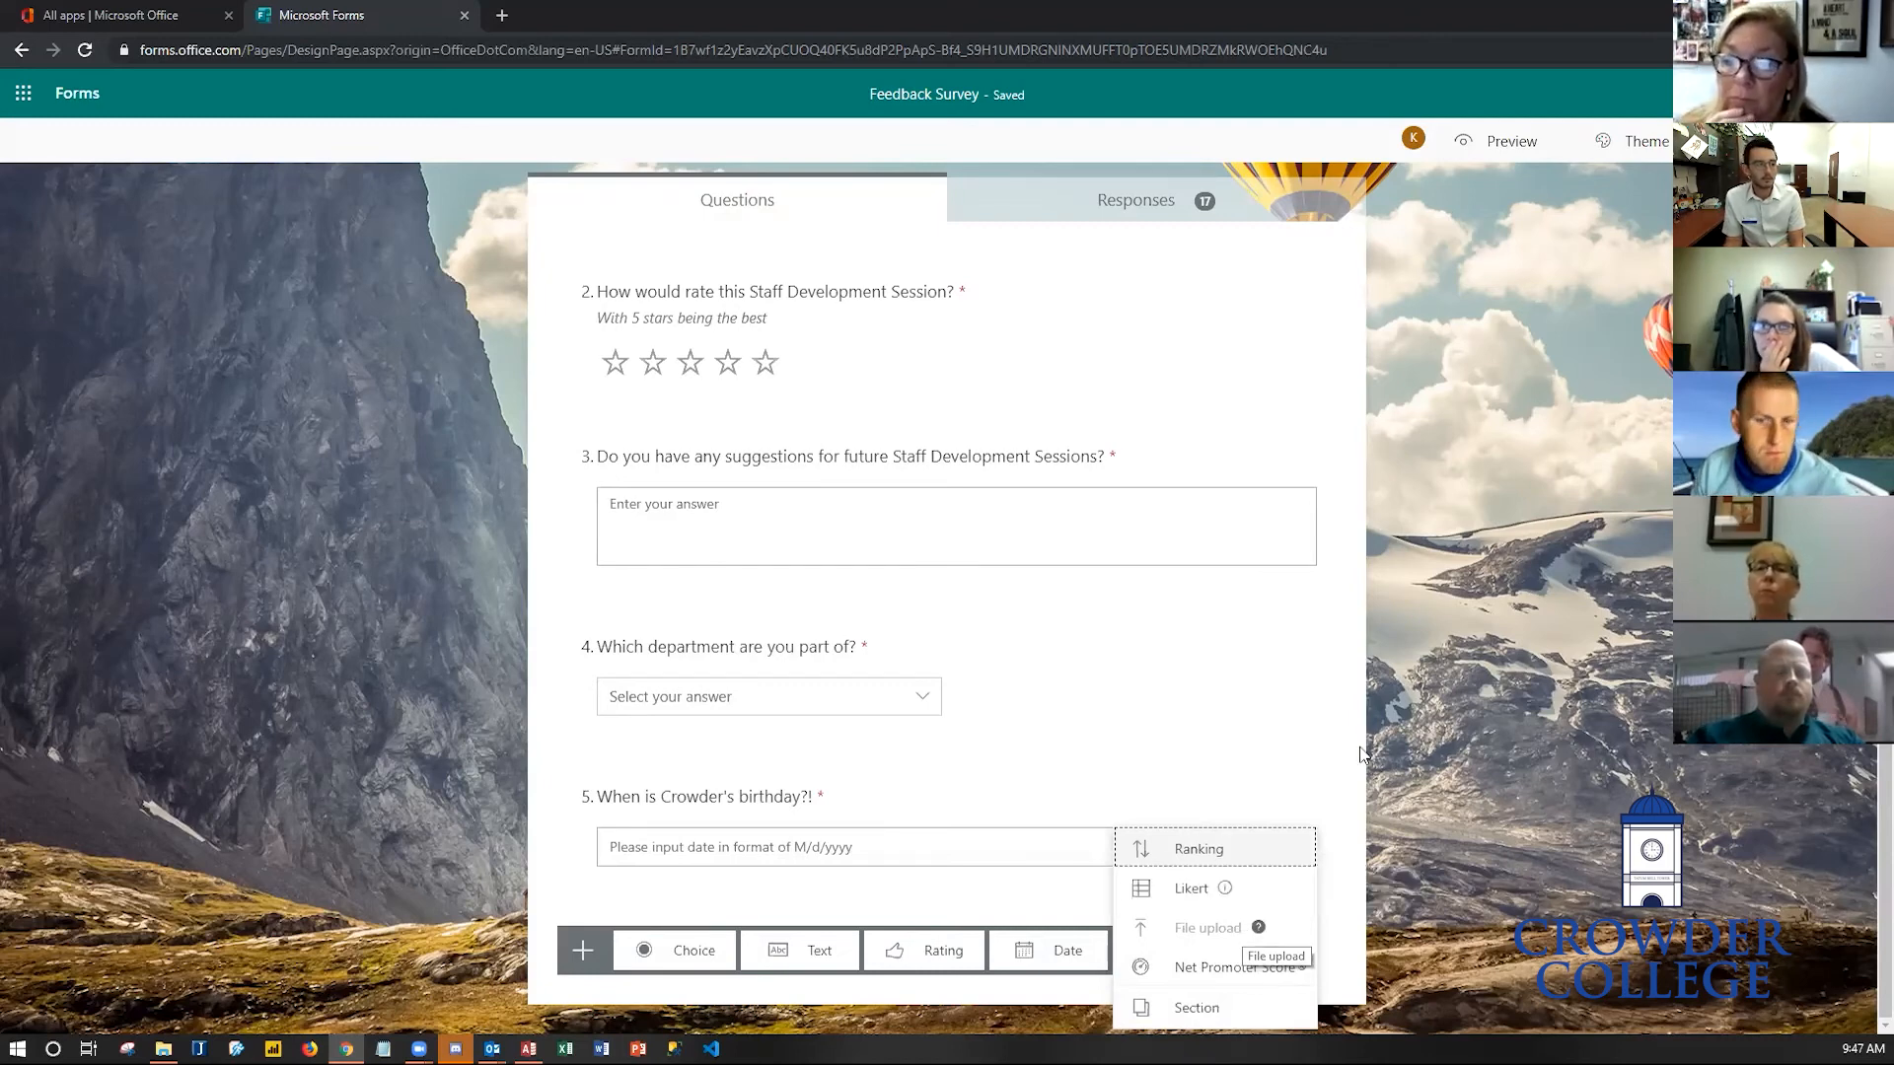
click(1442, 799)
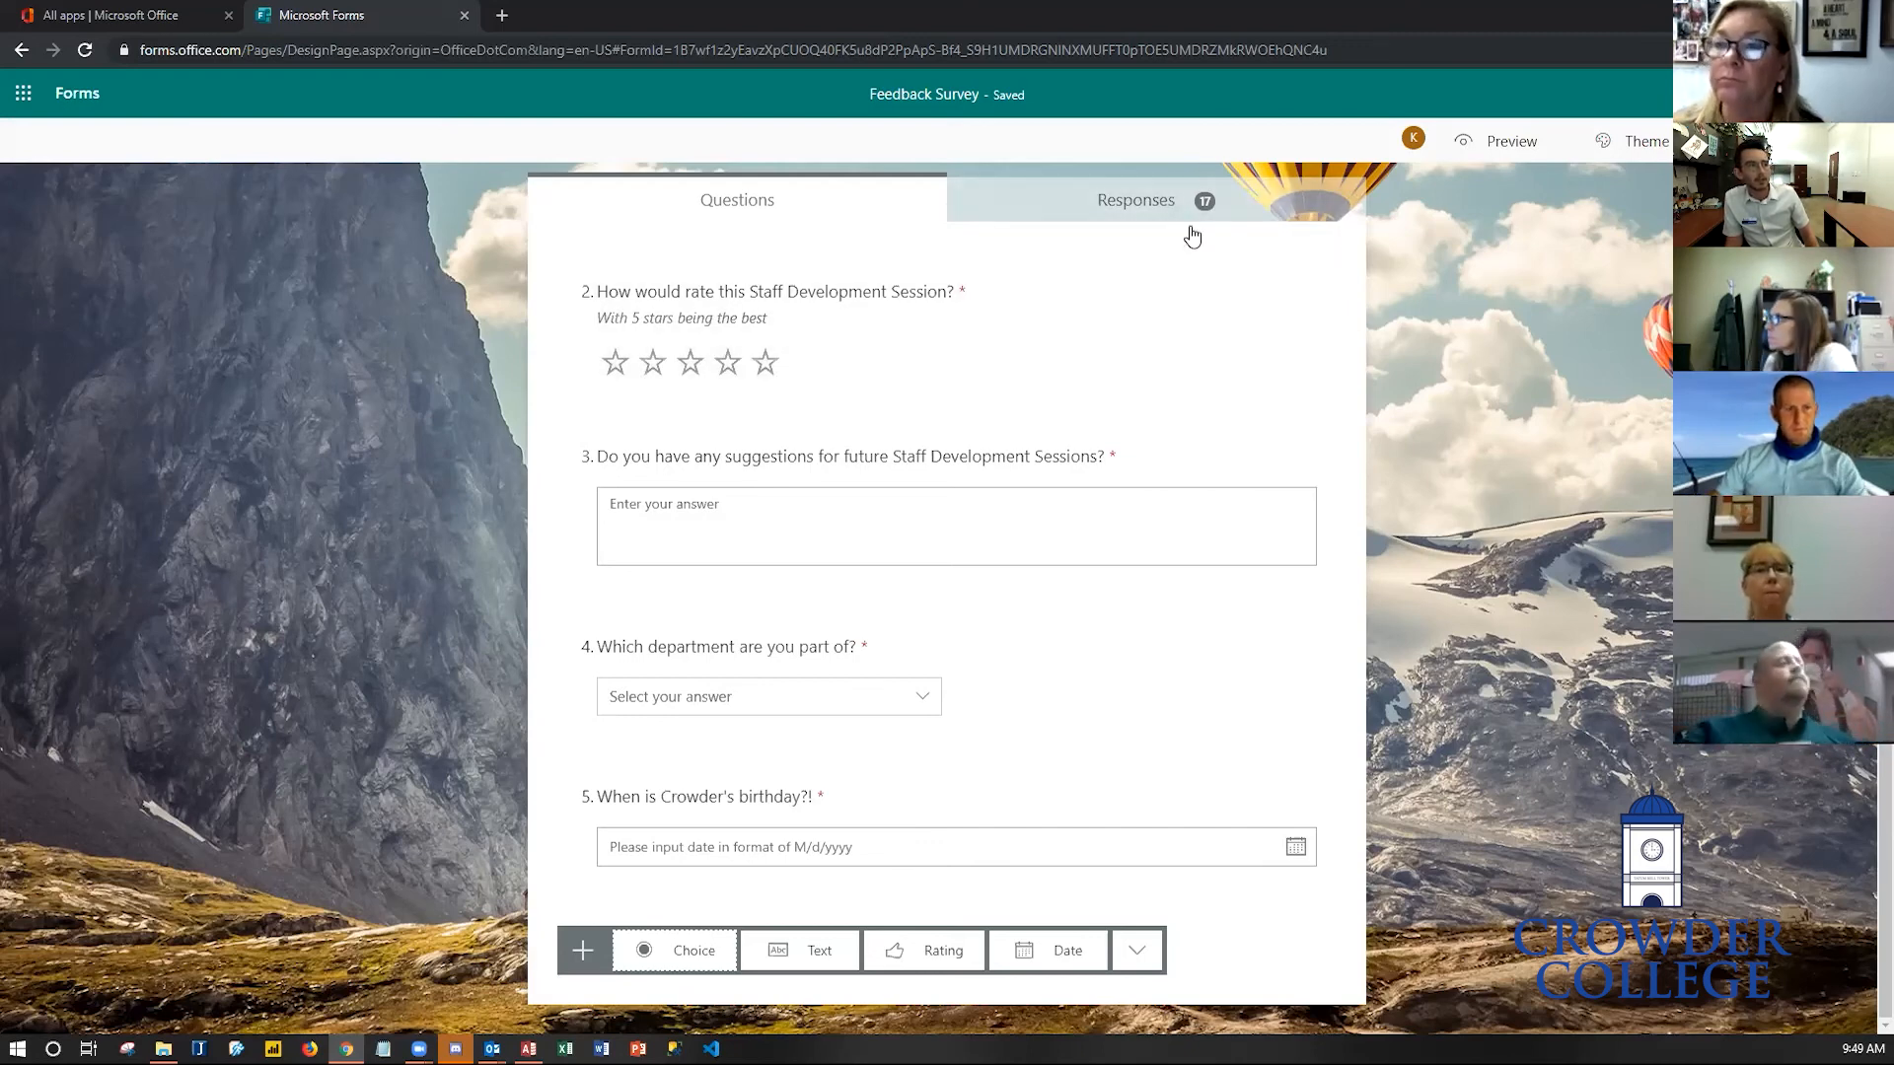
- Open the Send pane to copy the form's shareable link
mouse_move(1201, 205)
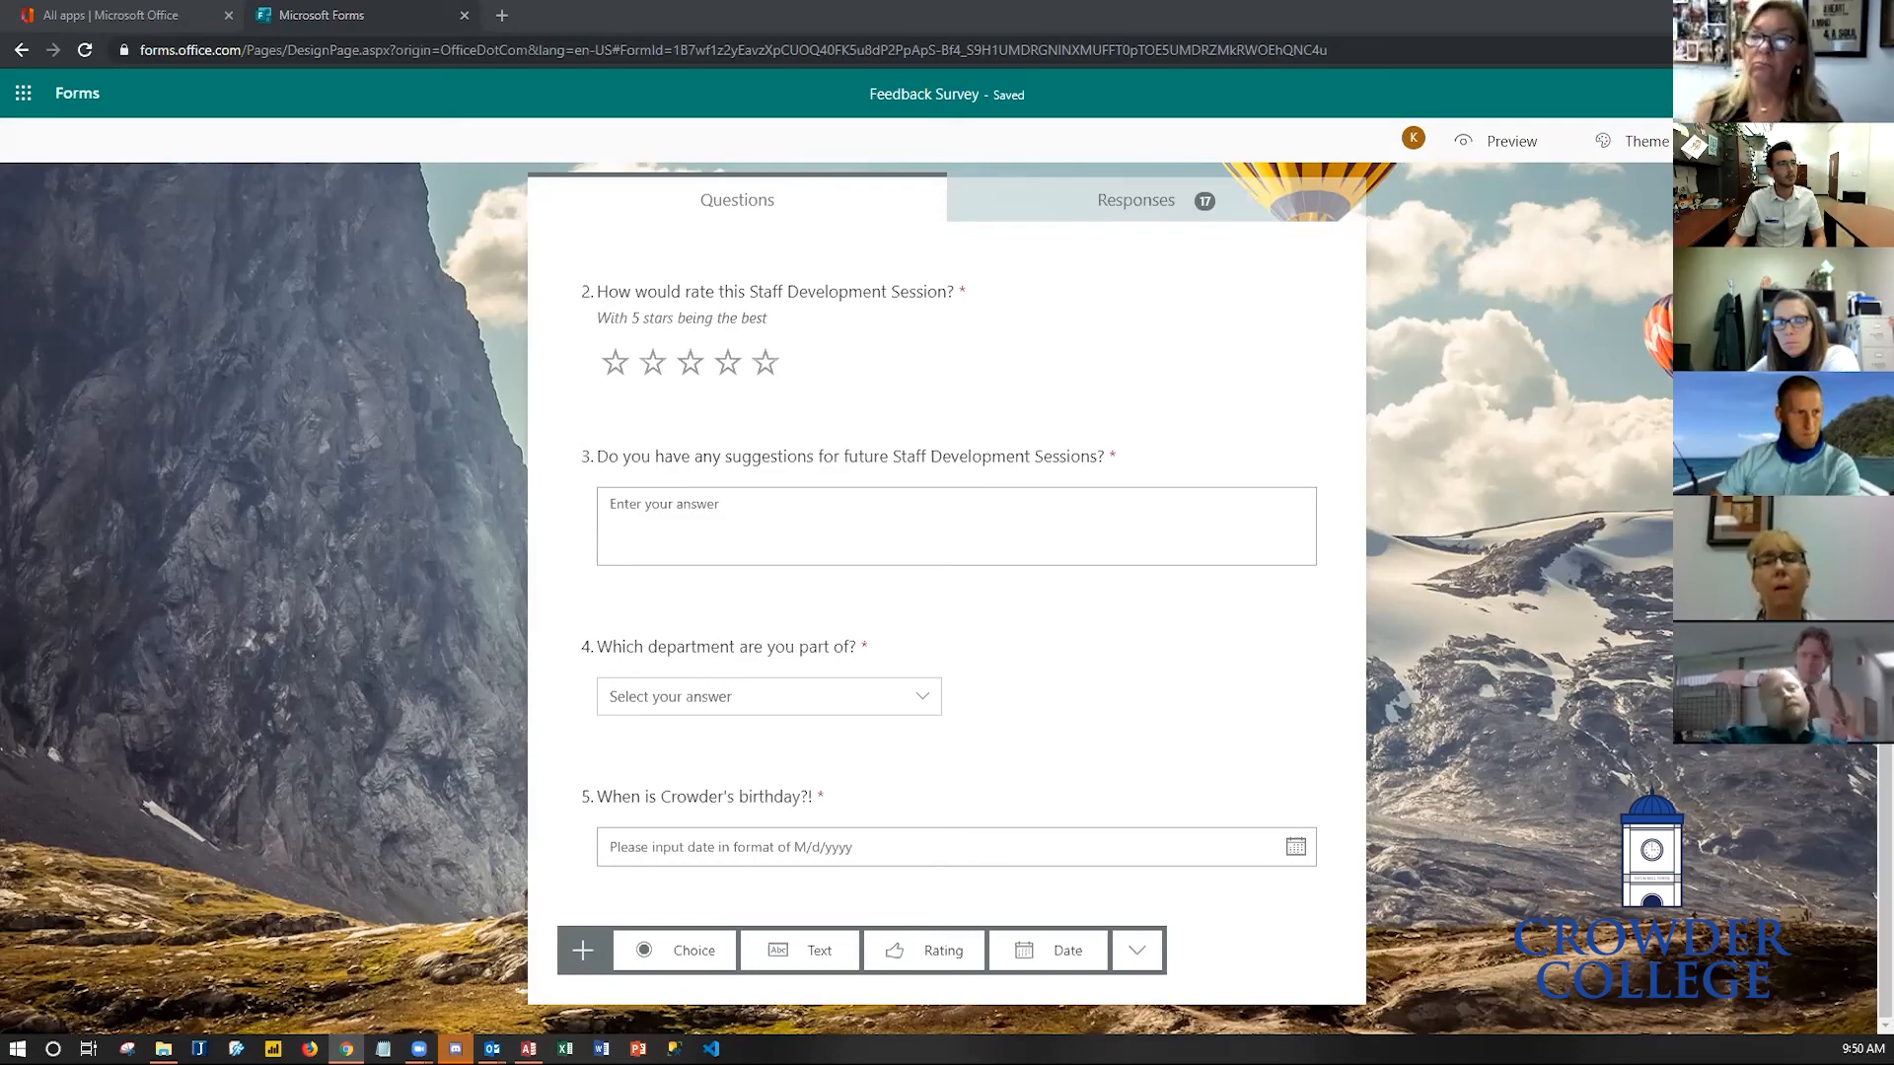
scroll(1571, 404, up, 5)
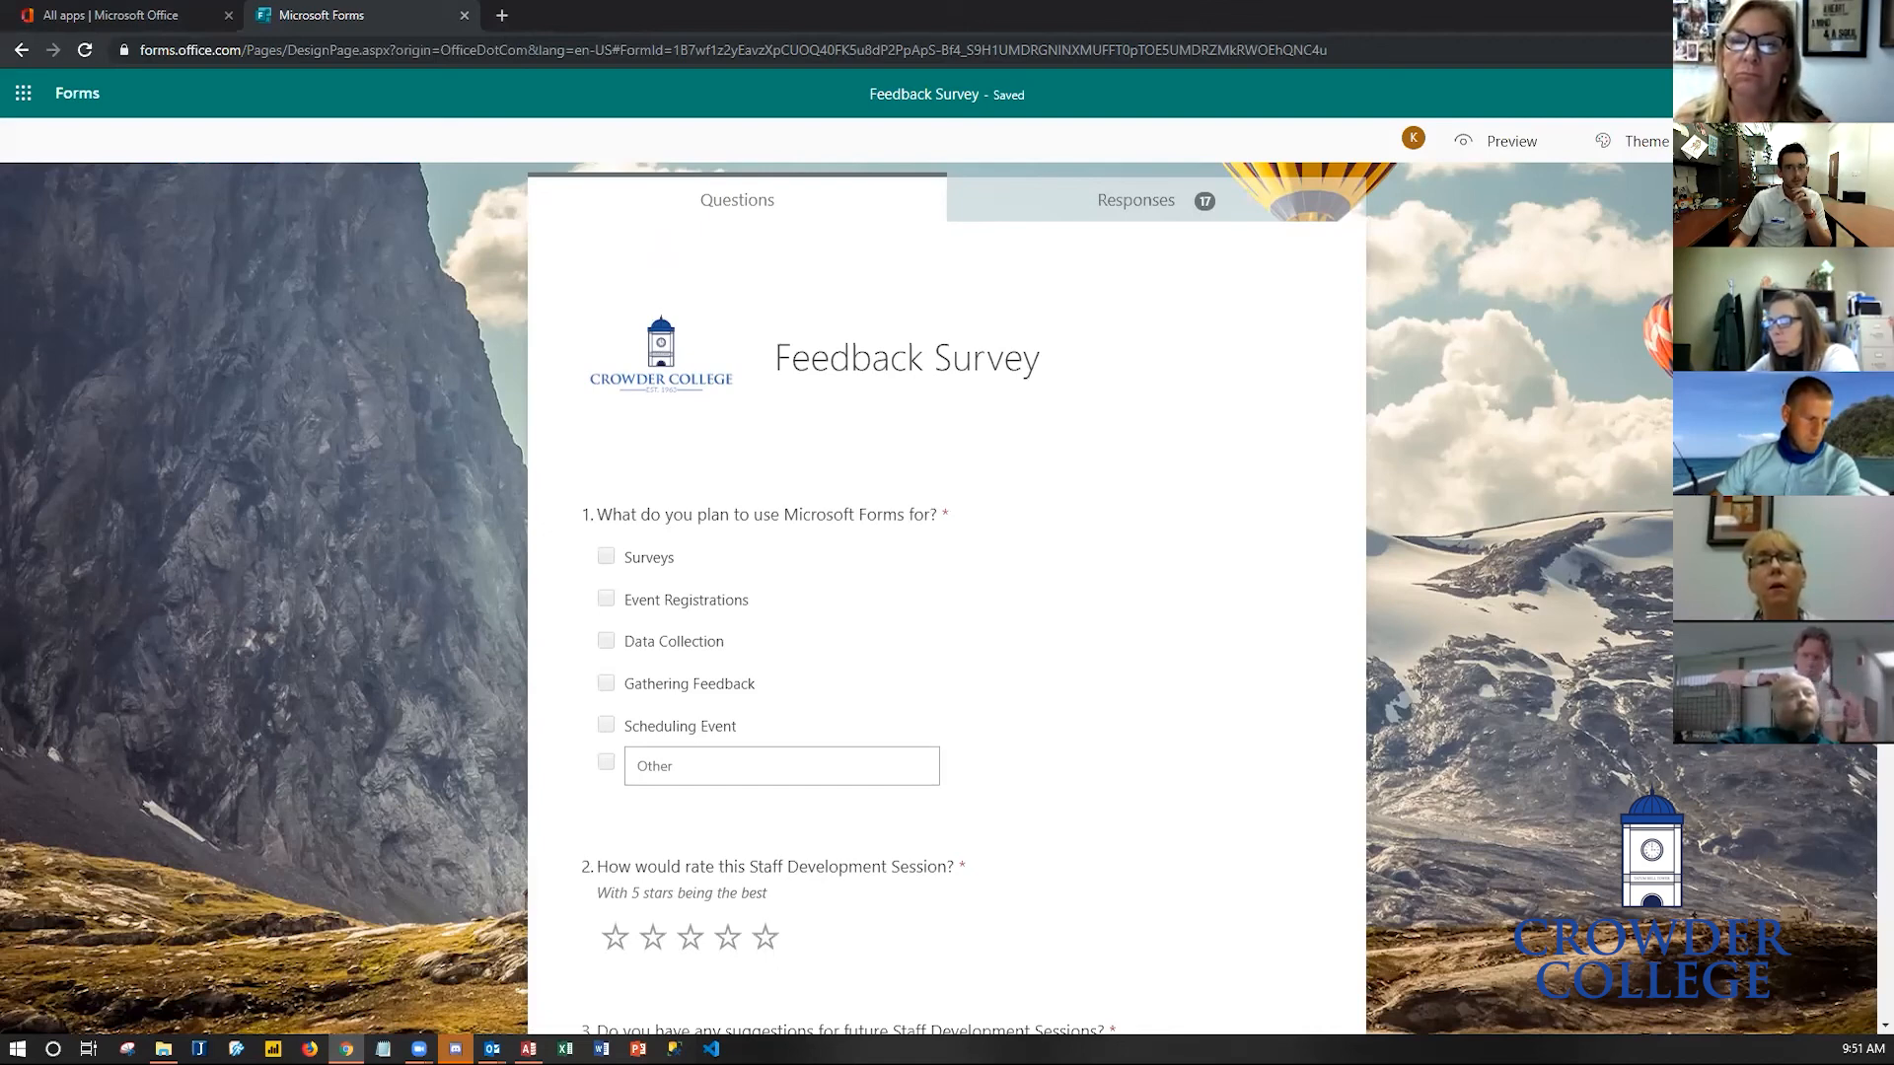
click(1752, 141)
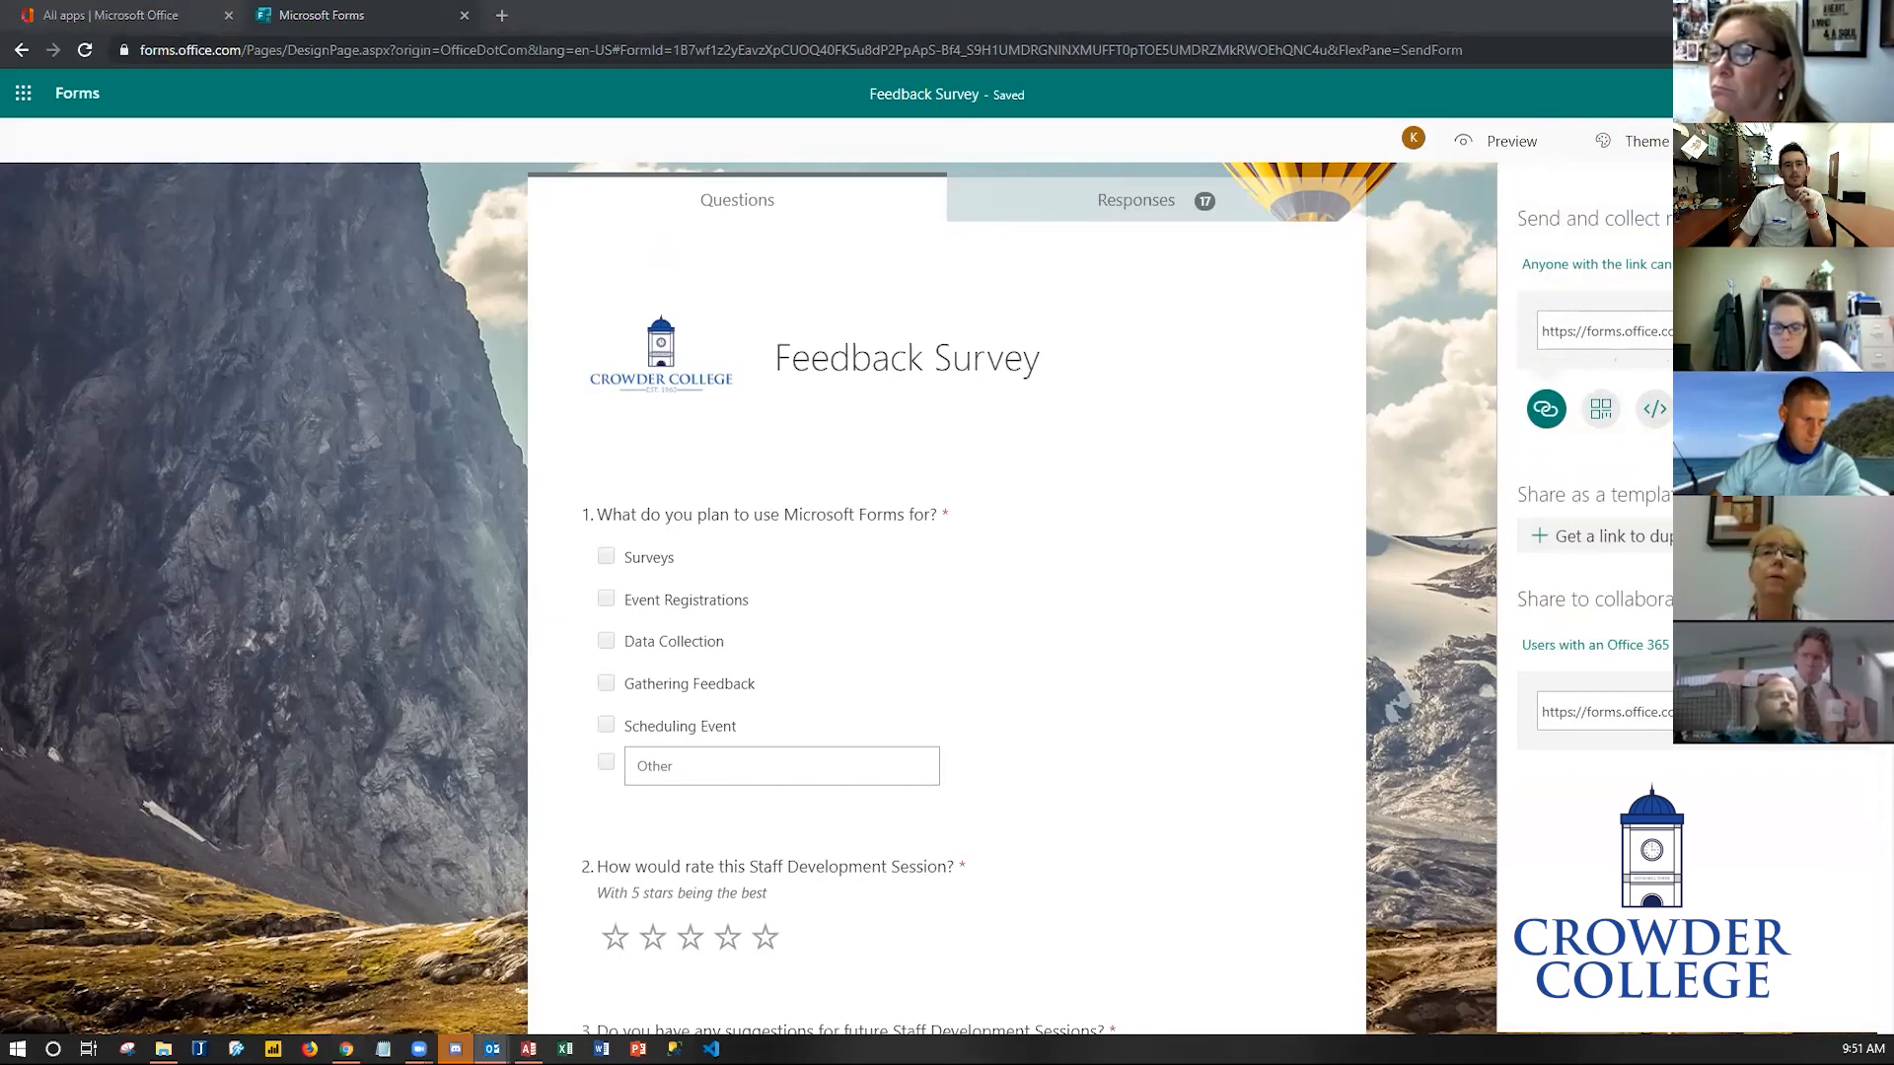
- Start a new Outlook email addressed to the colleague with the subject Form Example
key(ctrl+n)
text(kri)
key(Return)
key(Tab)
key(Tab)
key(Tab)
text(Form )
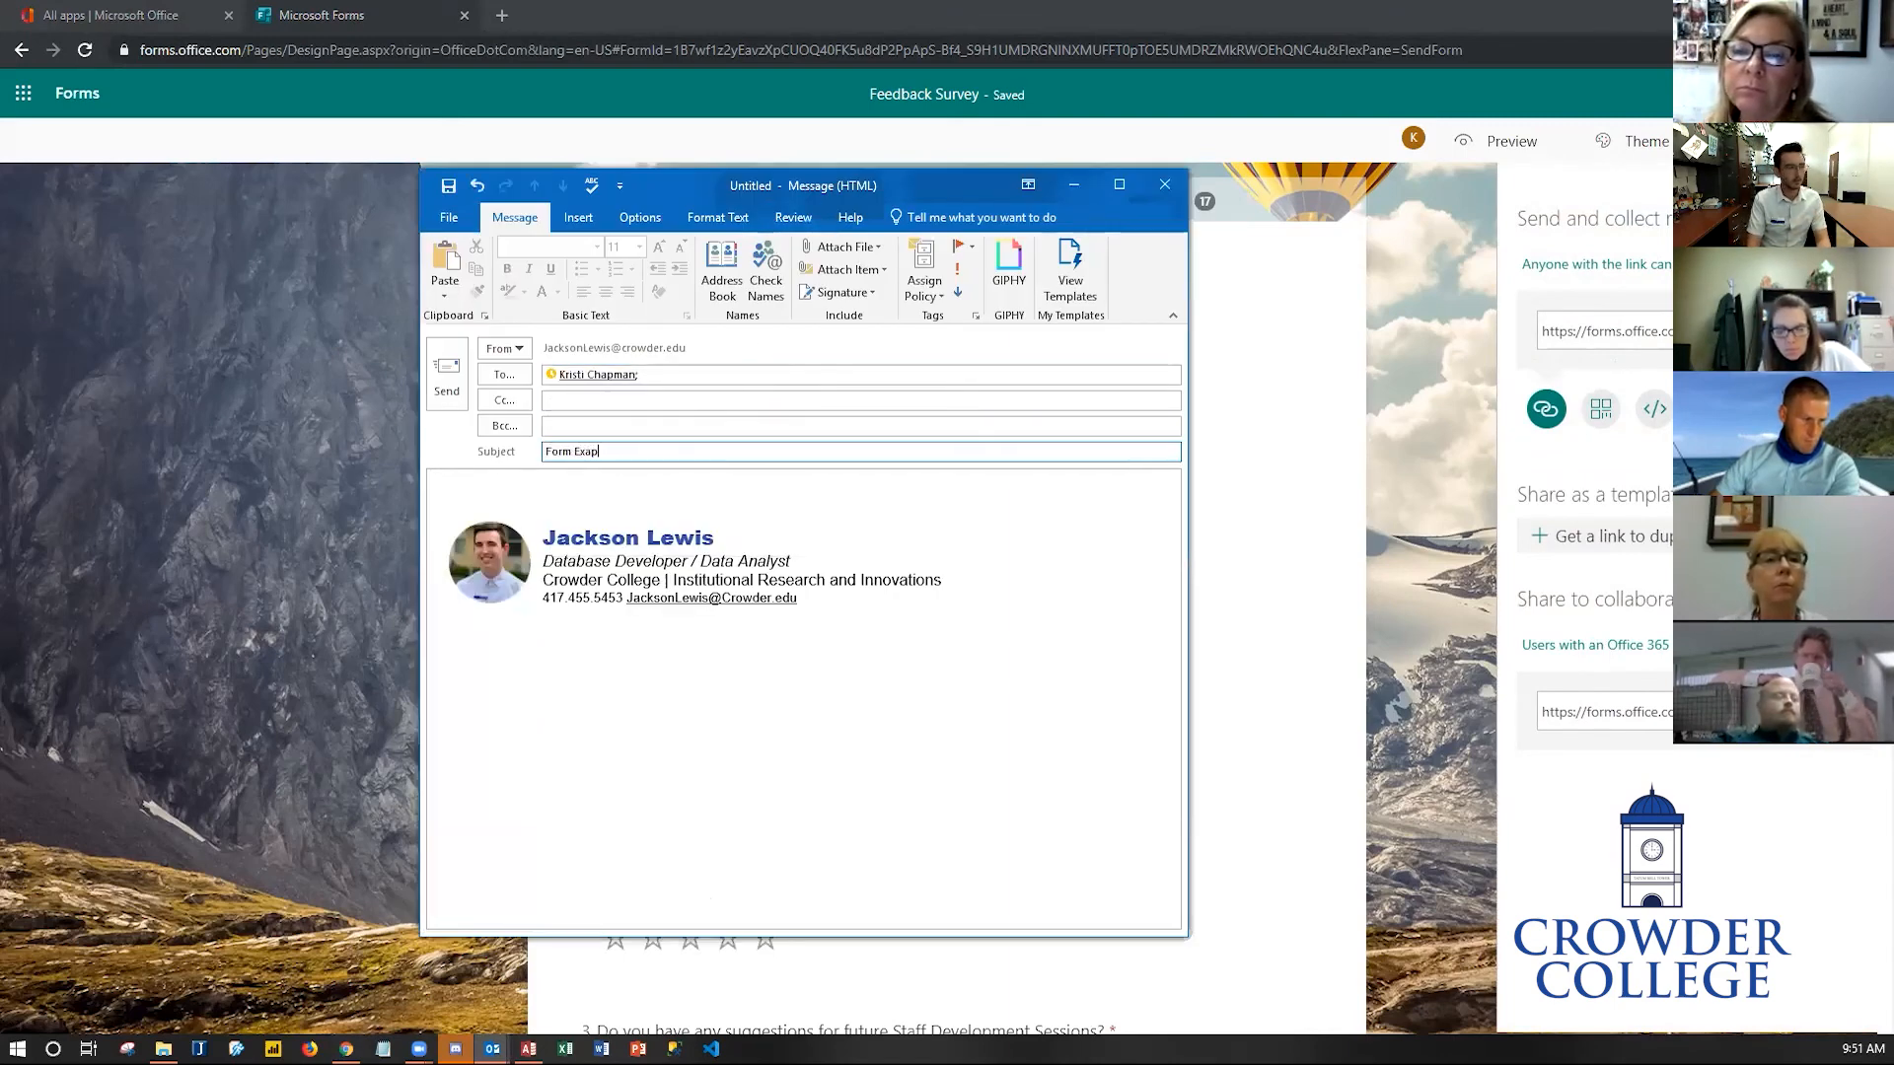
text(Examp)
key(BackSpace)
text(mple)
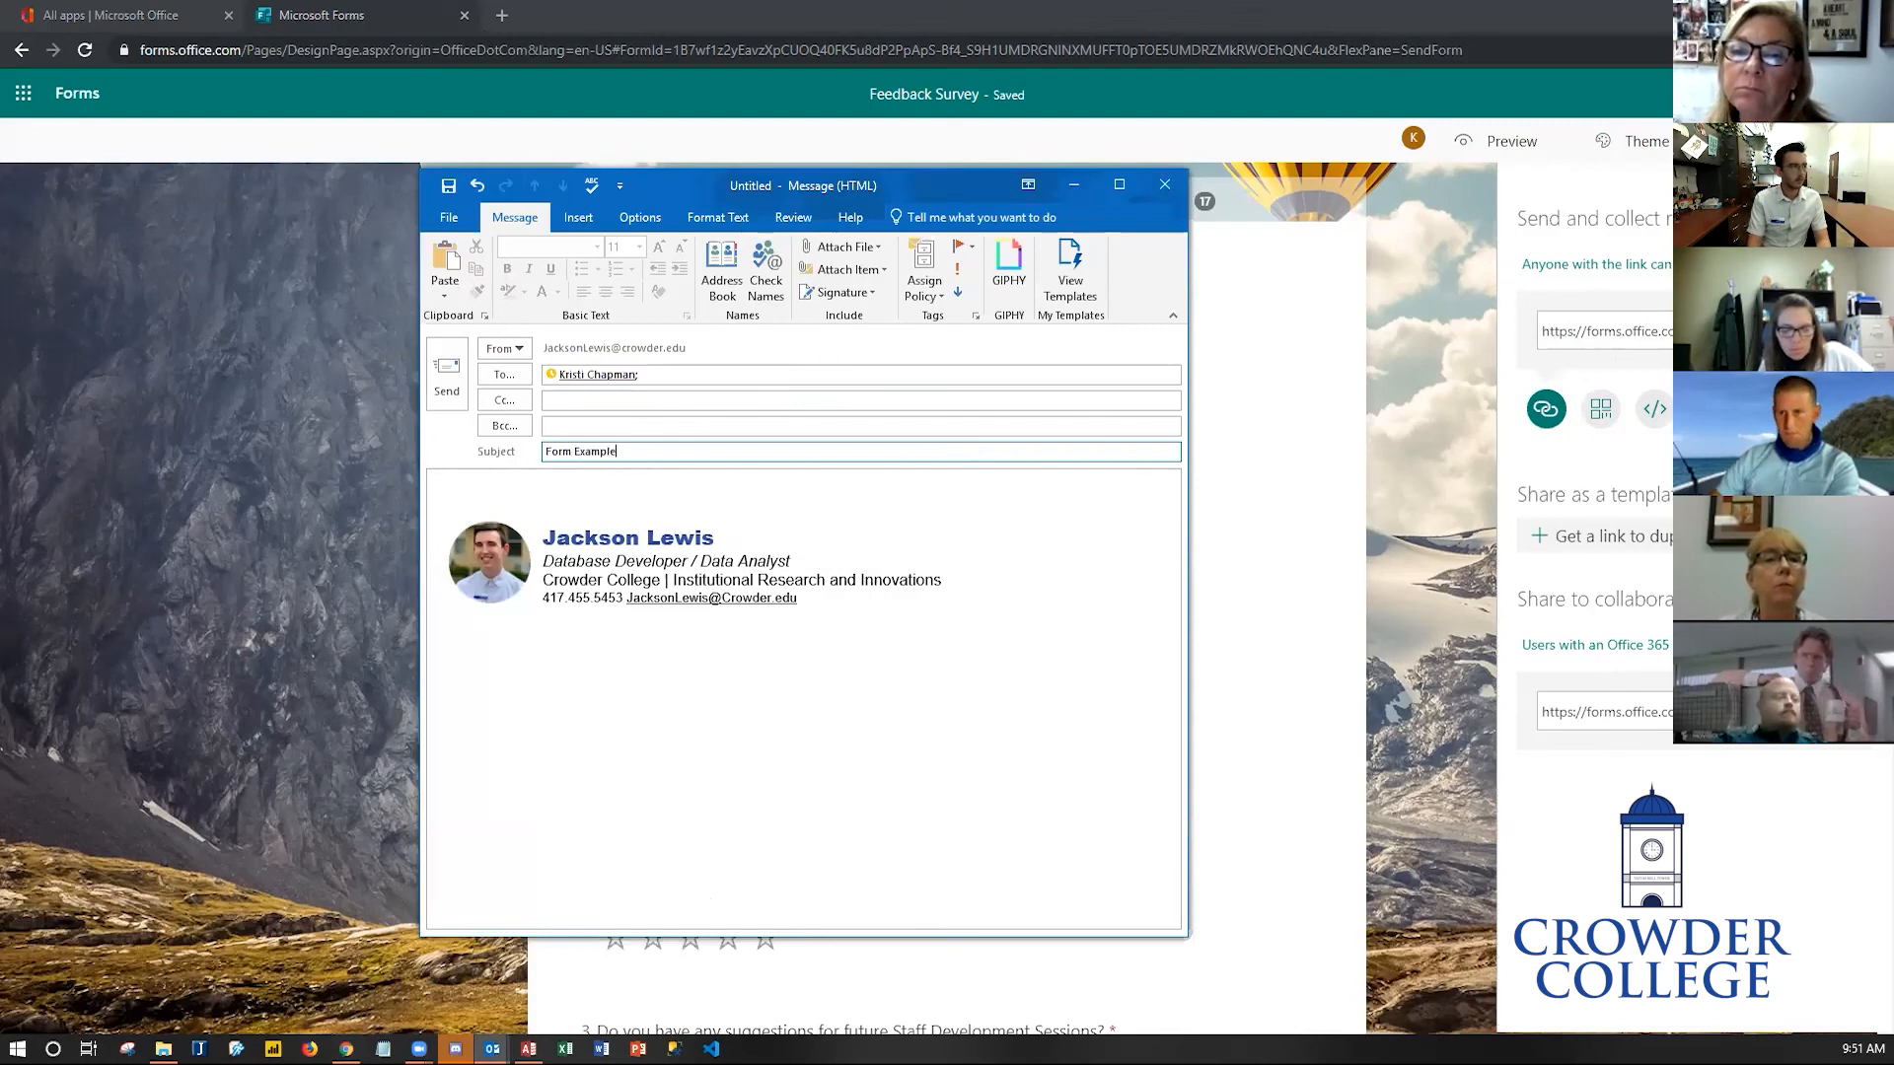
key(Tab)
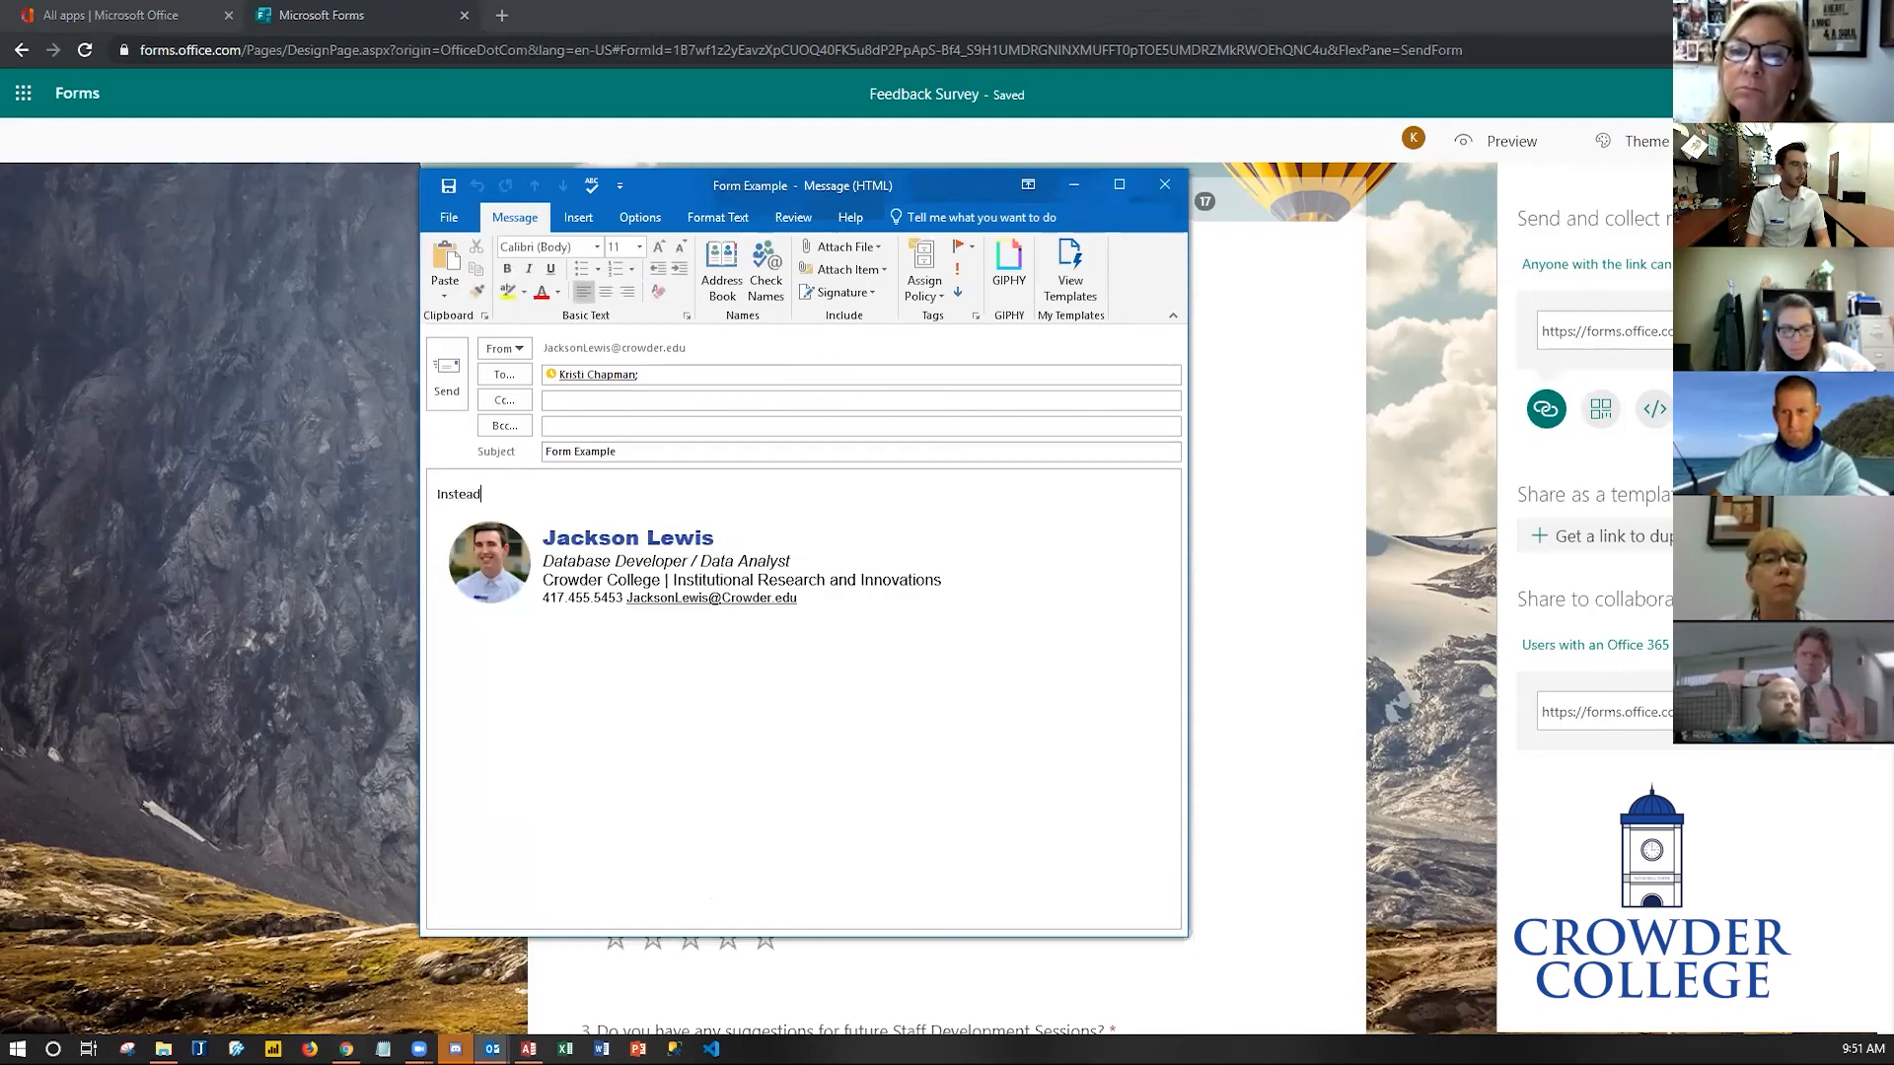
- Write 'Instead this :' in the email body and paste the form link after it
text(Instead this)
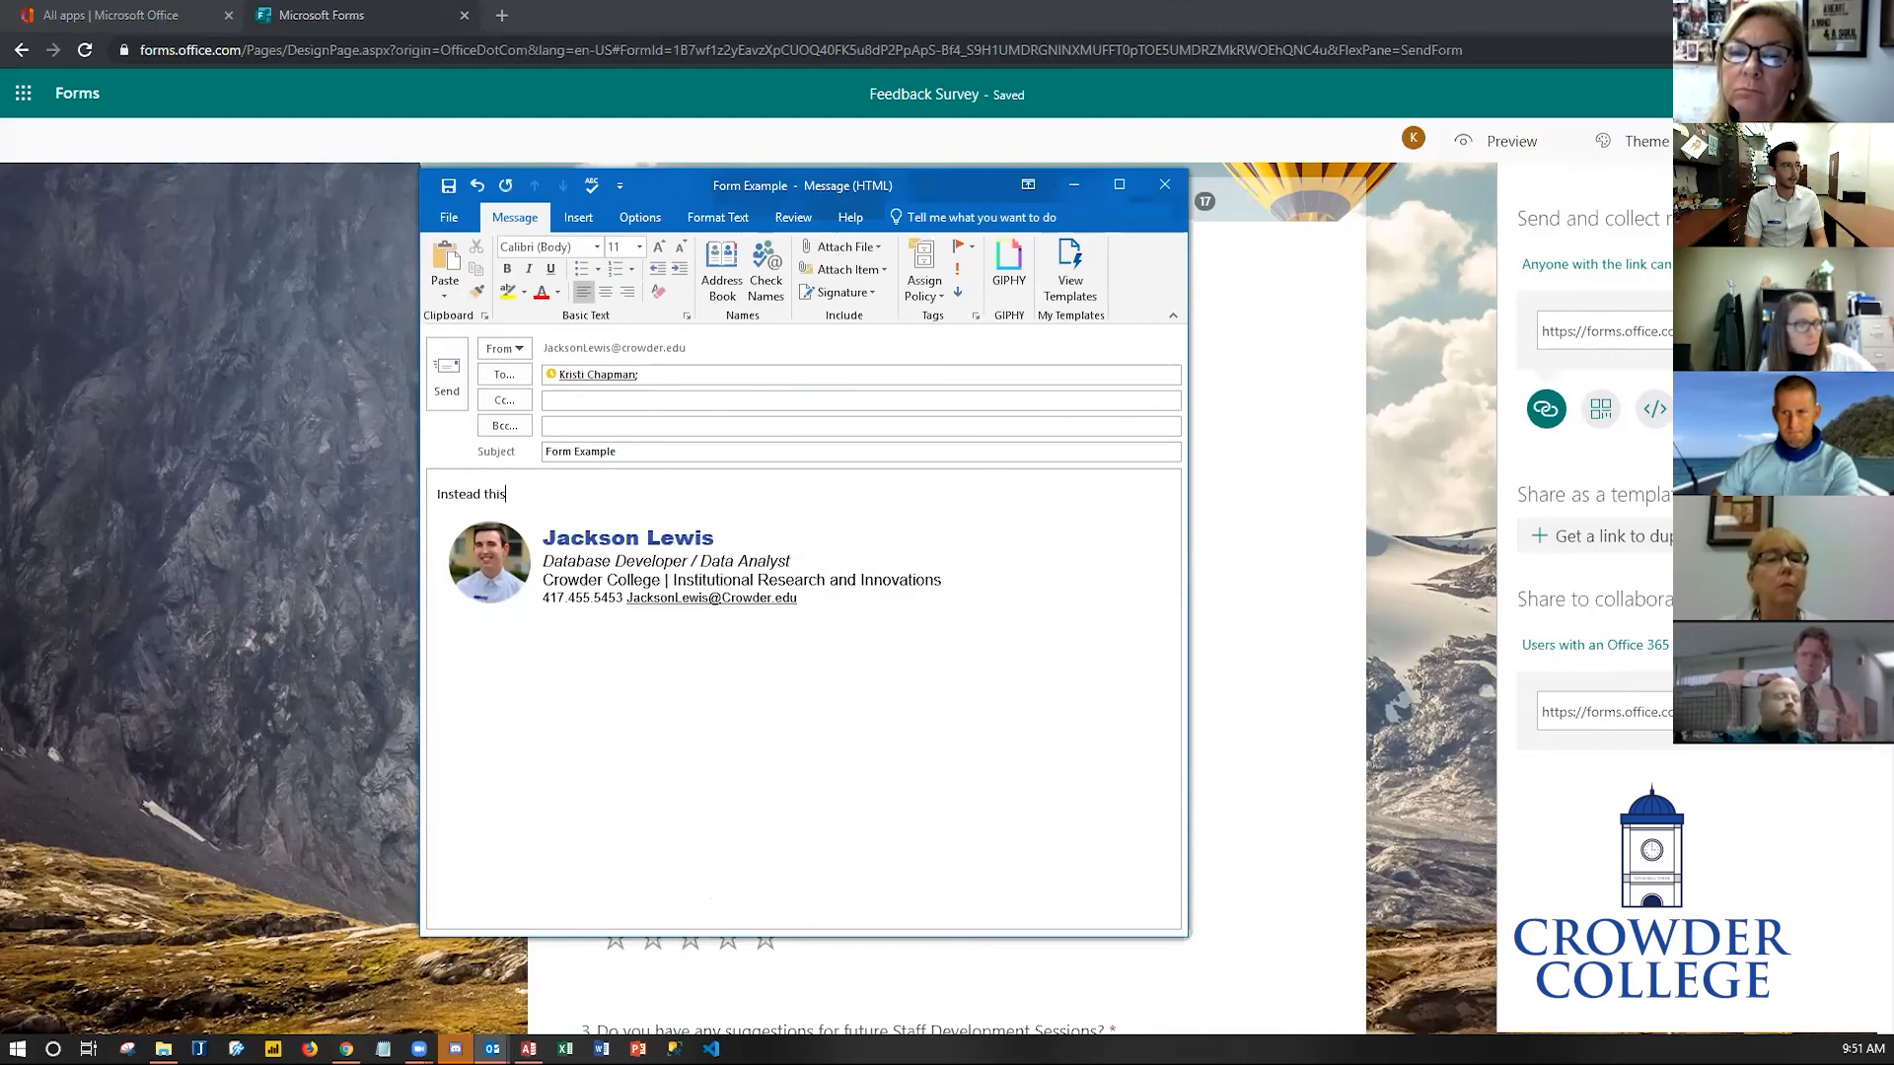
text( :)
text(https://forms.office.com/Pages/ResponsePage.aspx?id=1B7wf1z2yEavzXpCUOQ40FK5u8dP2PpApS-Bf4_S9H1UMDRGNlNXMUFFT0pTOE5UMDRZMkRWOEhQNC4u)
key(Return)
key(Return)
- Add the line 'Share this' and hyperlink the word 'this' to the pasted form link
text(Share this)
key(ctrl+shift+Left)
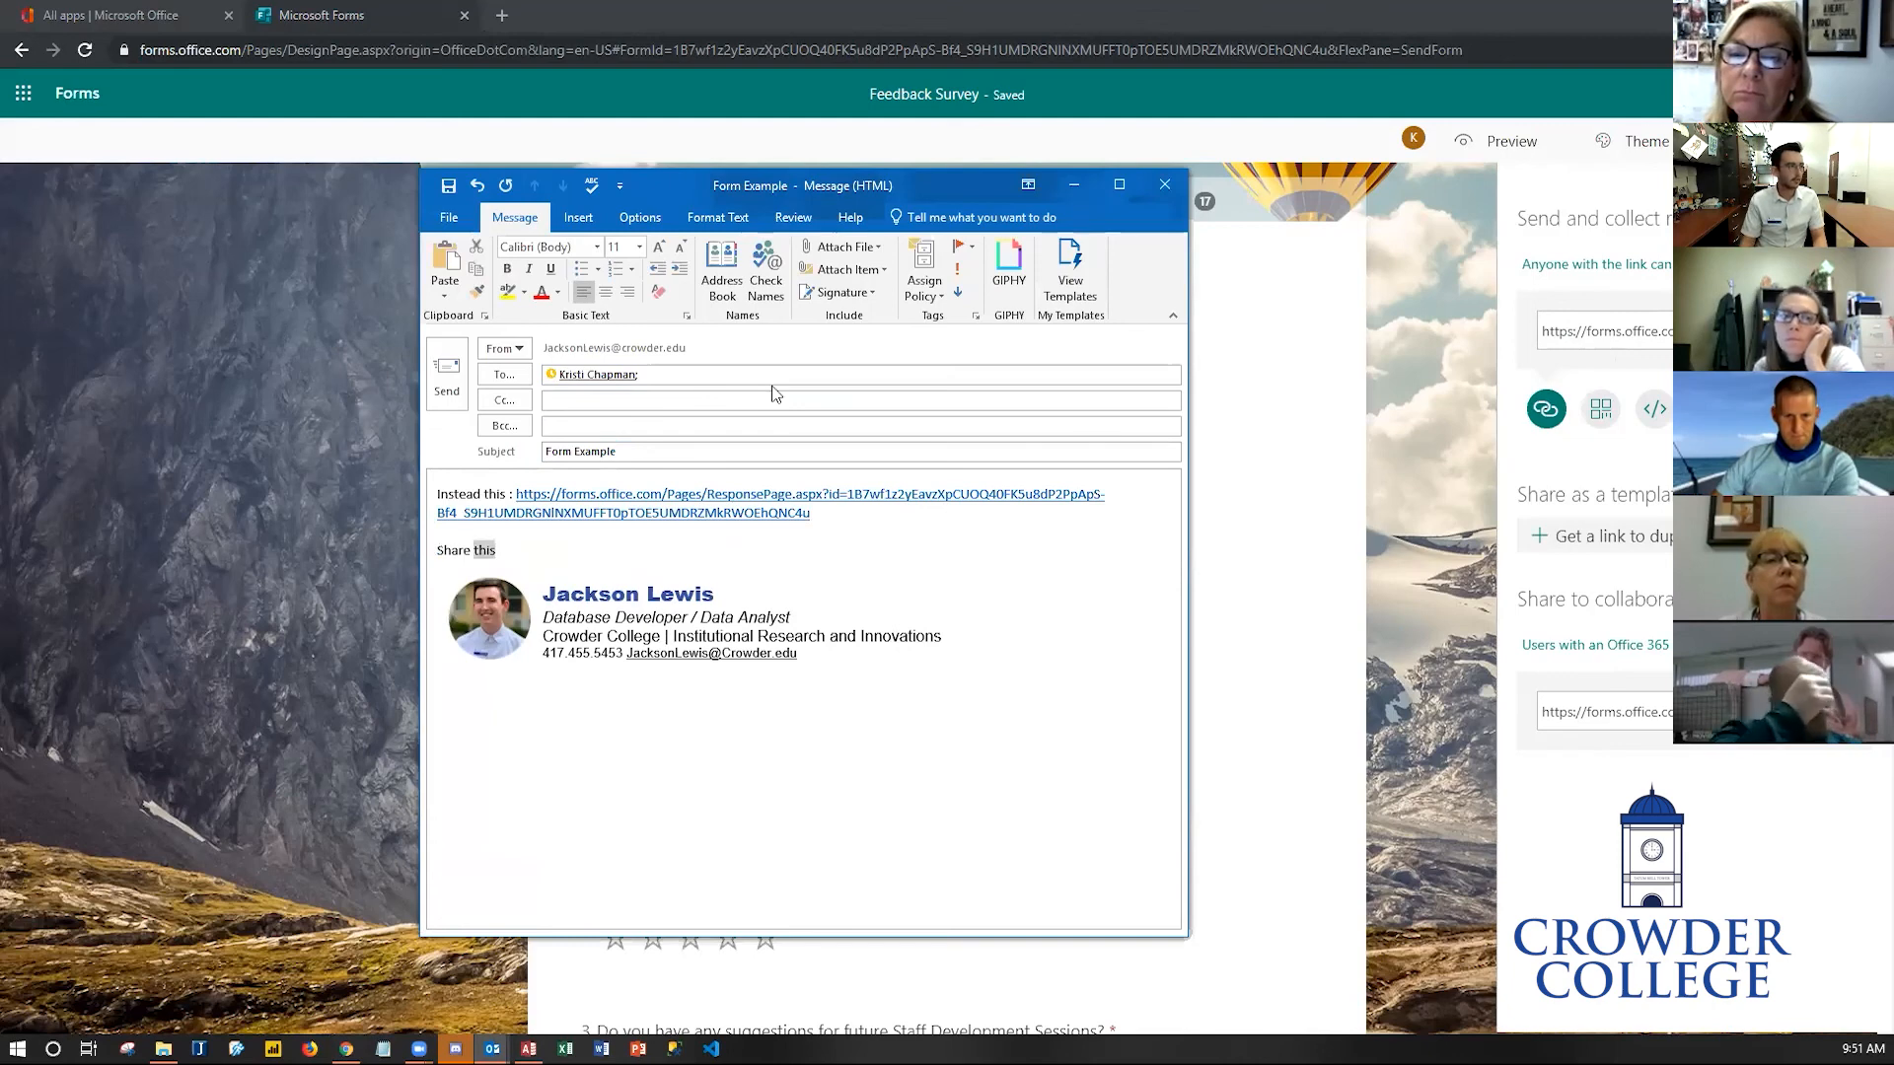
right_click(487, 558)
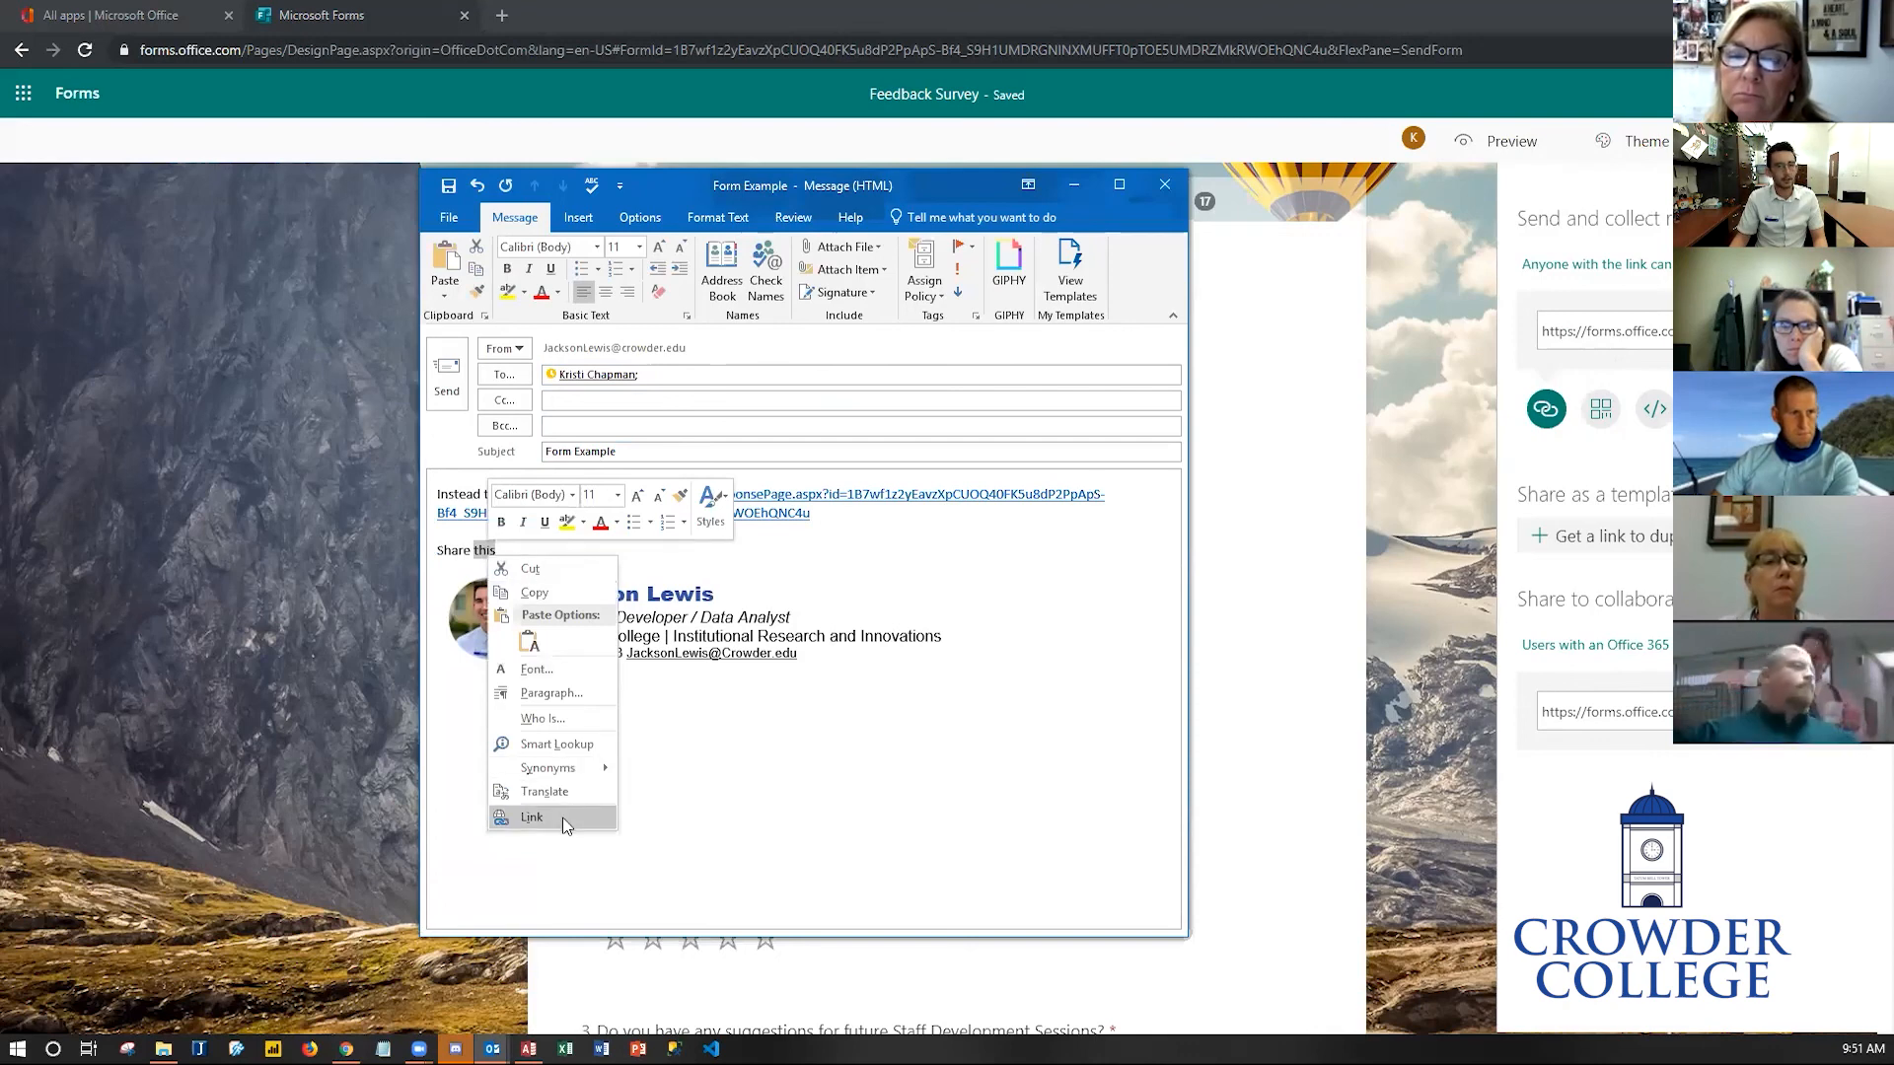
click(533, 817)
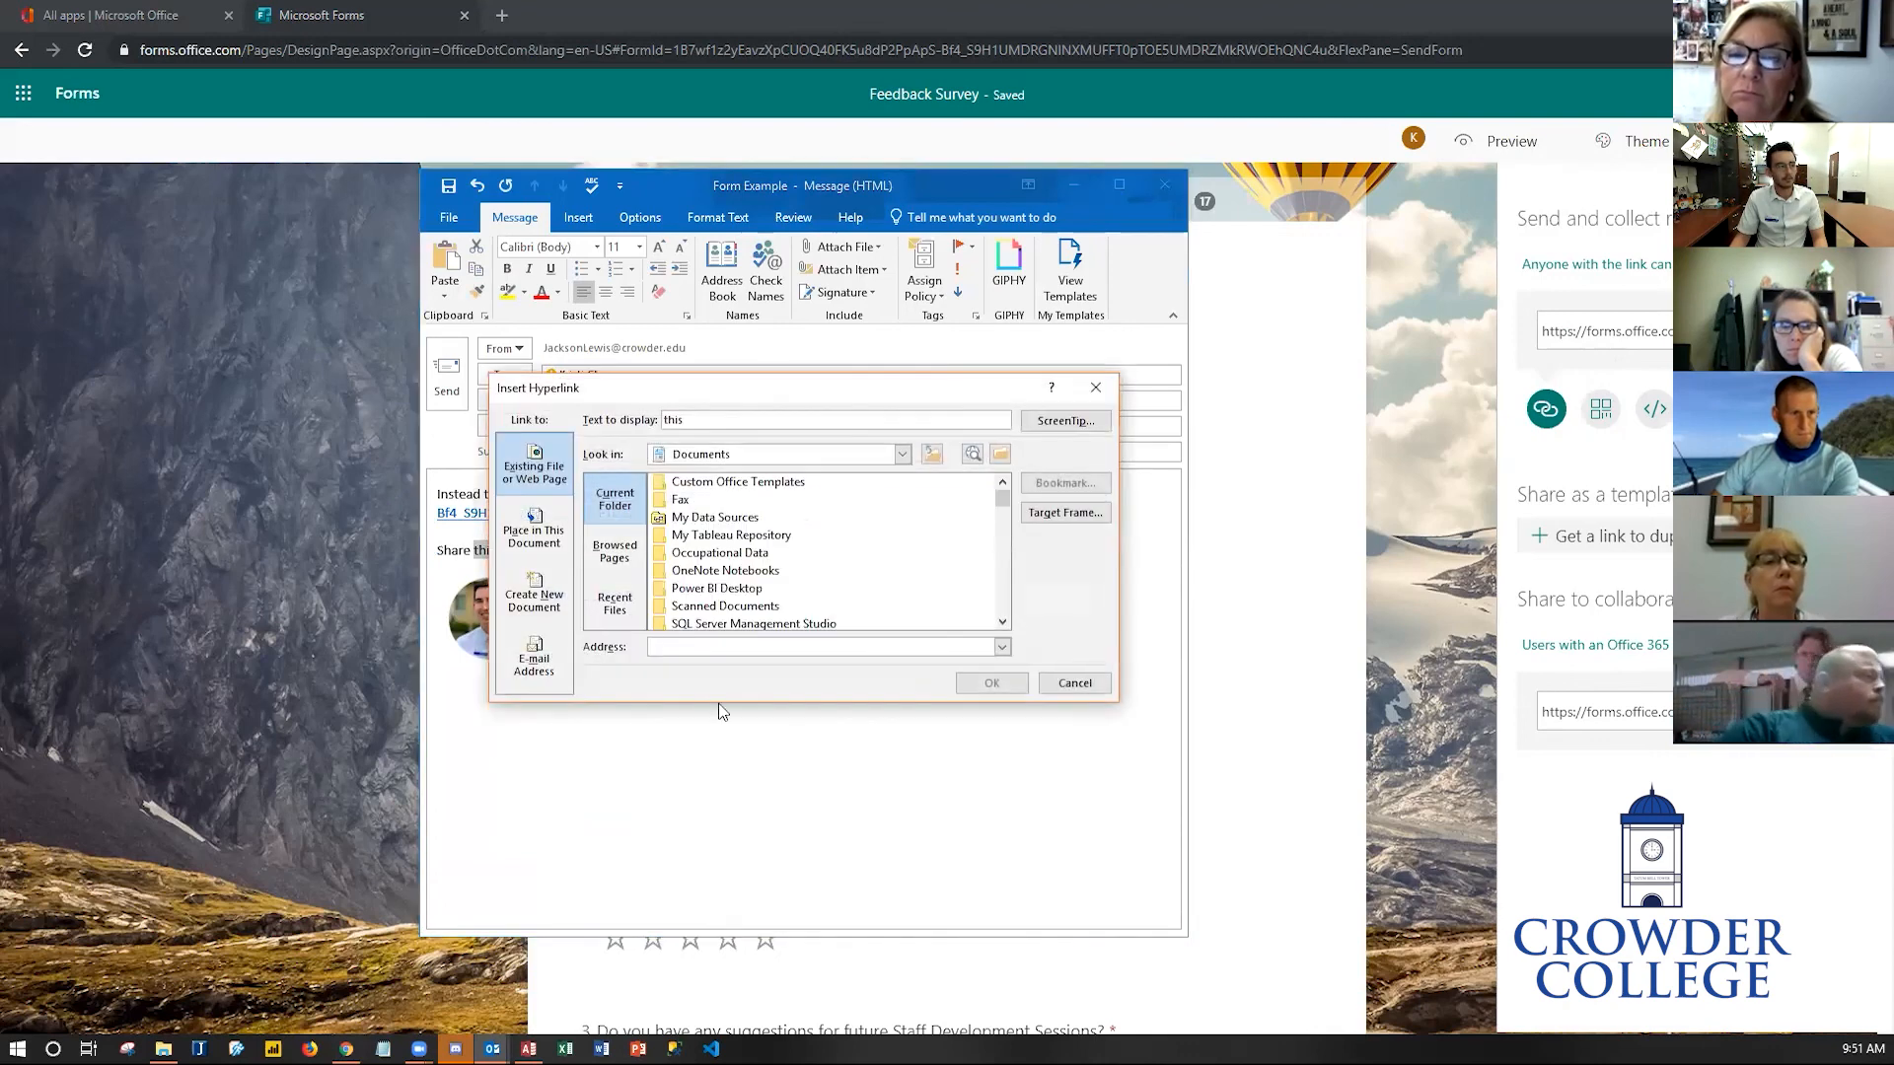
text(https://forms.office.com/Pages/ResponsePage.aspx?id=1B7wf1z2yEavzXpCUOQ40FK5u8dP2PpApS-Bf4_S9H1UMDRGNINXMUFFT0pTOE5UMDRZMkRWOEhQNC4u)
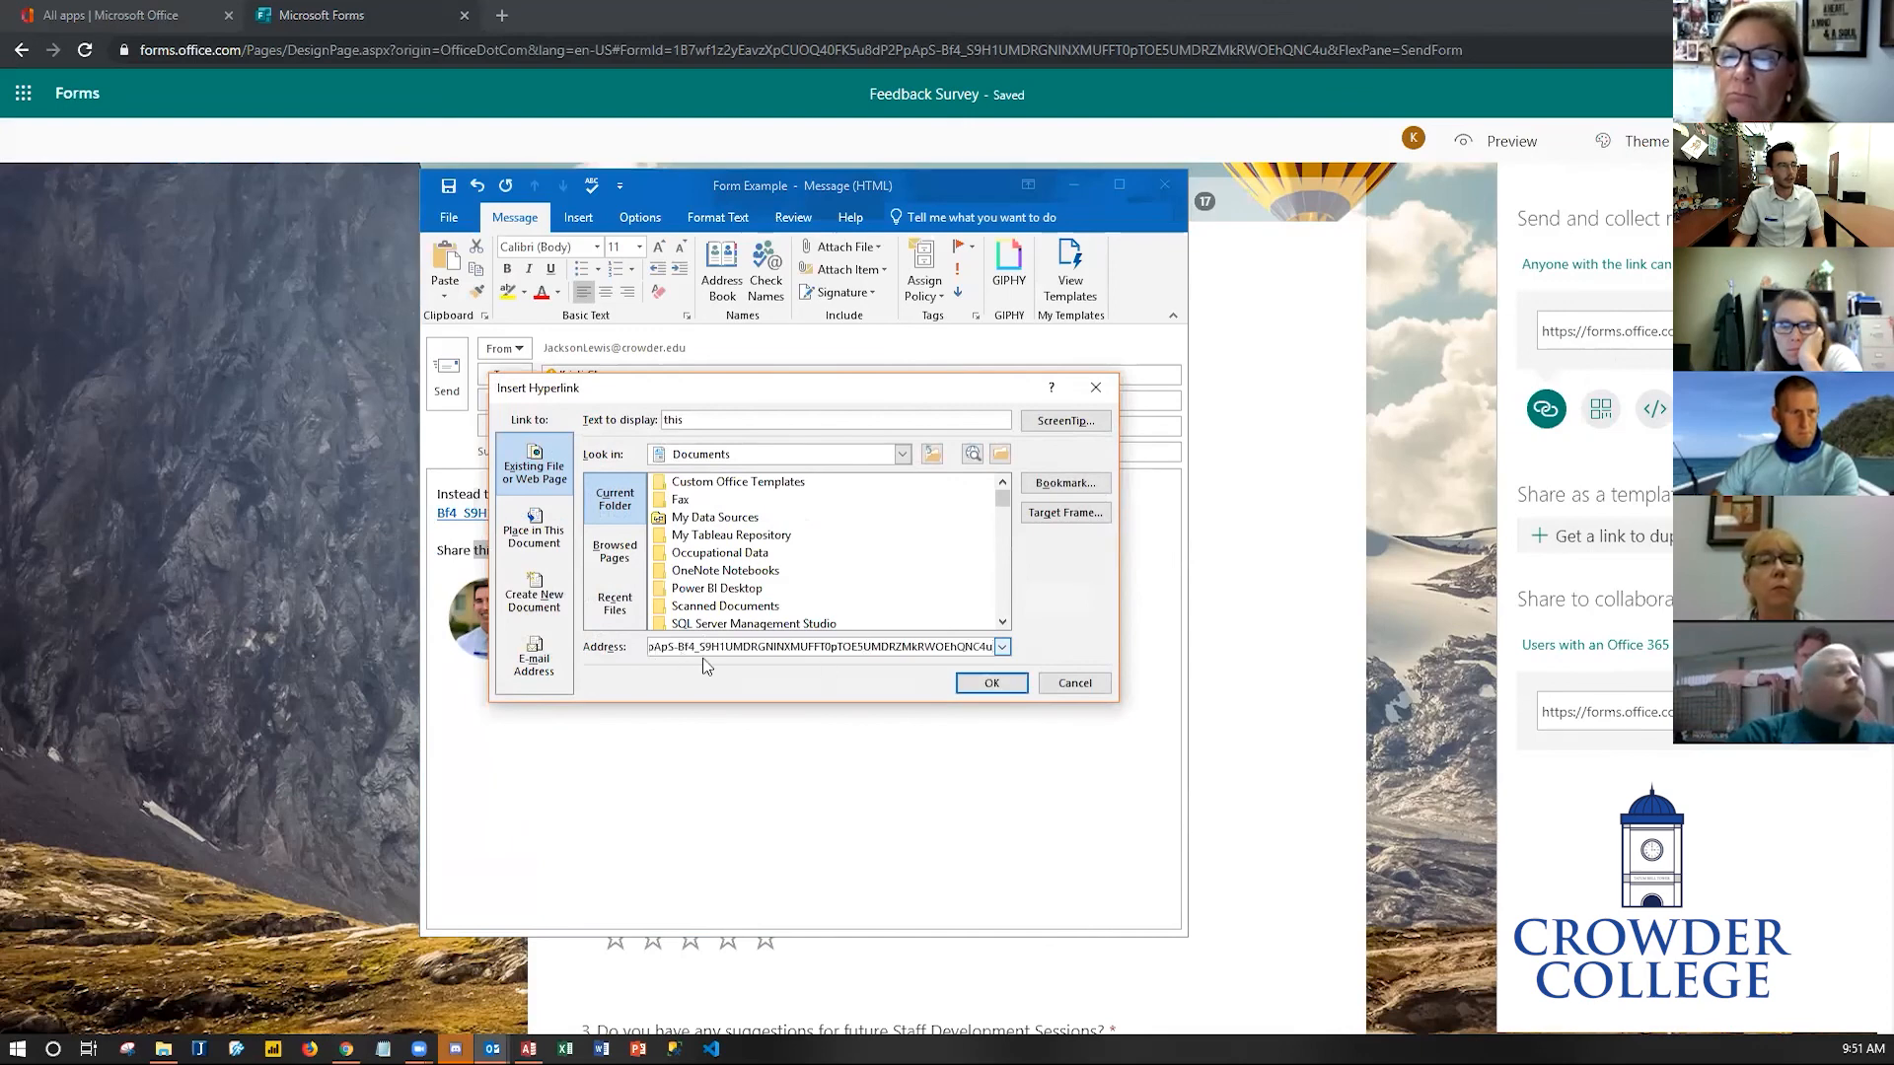
click(991, 684)
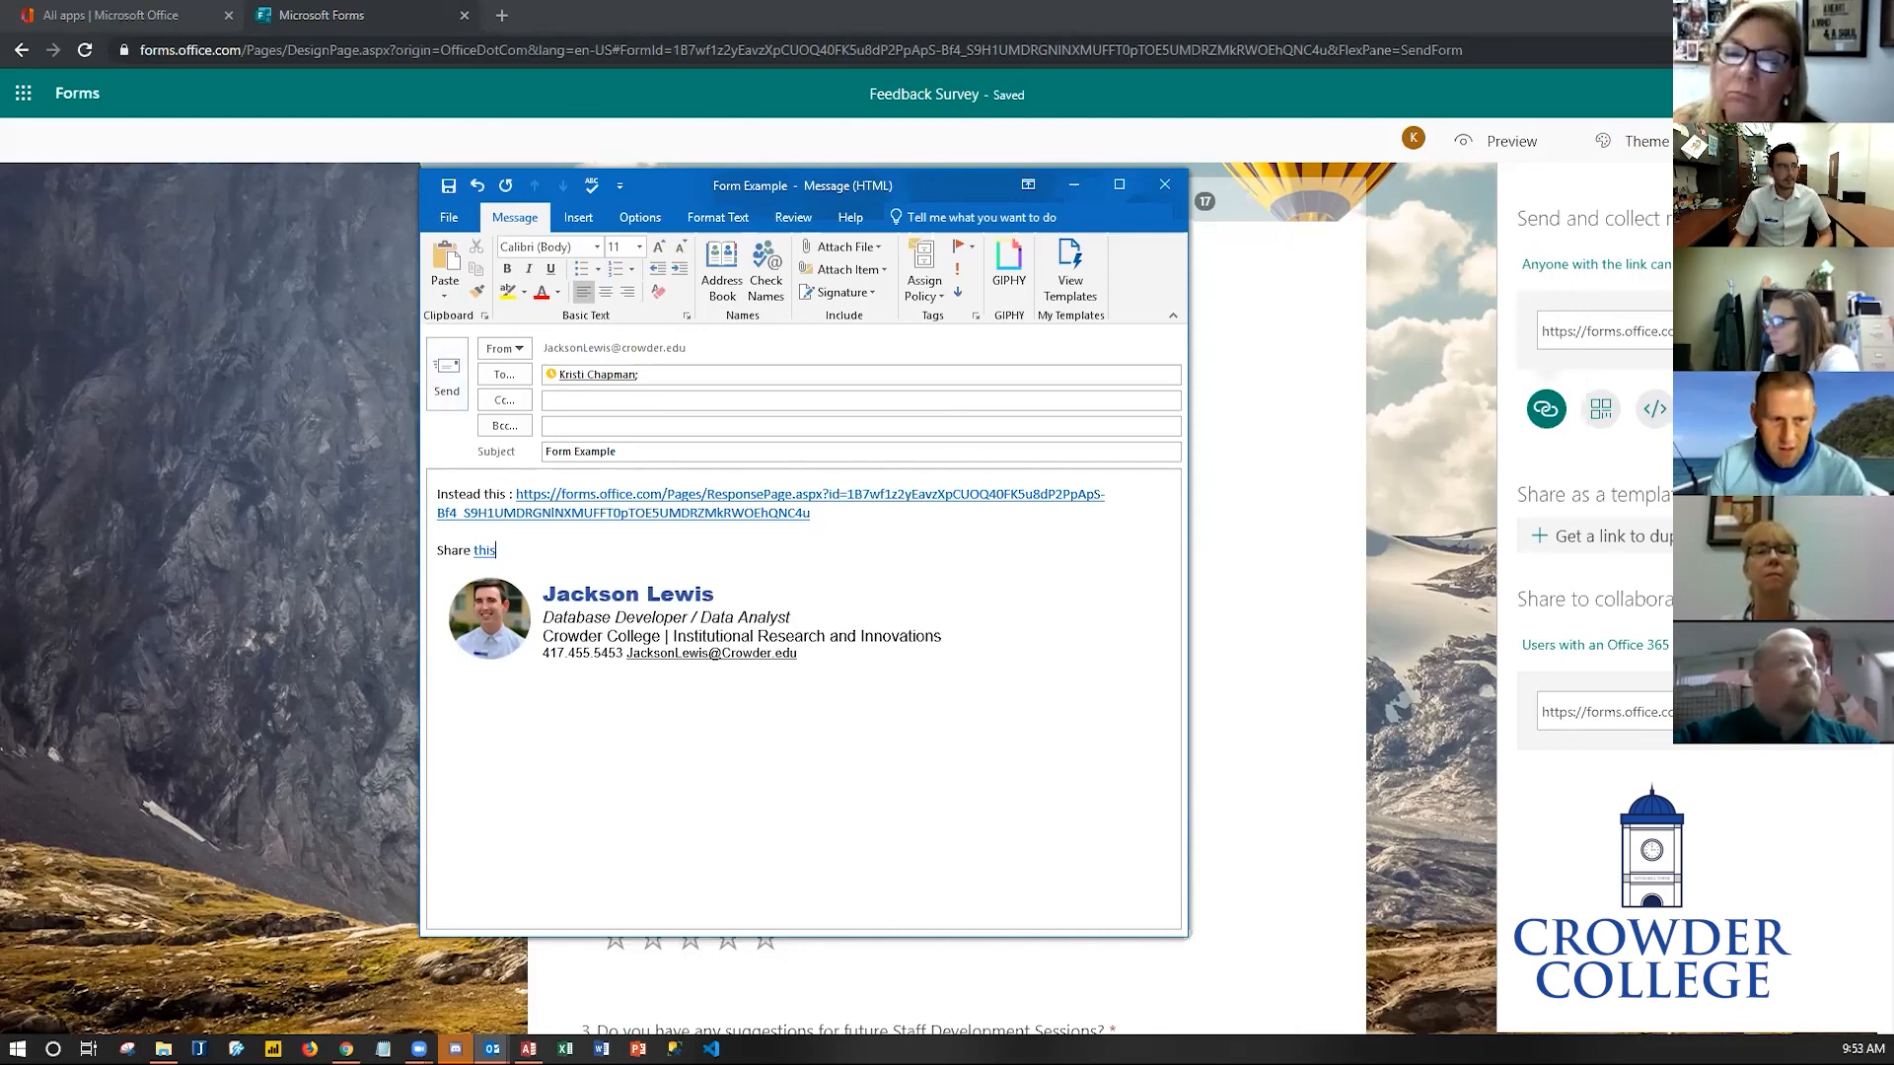
- Return to the form's Responses summary and scroll through the charts
click(1073, 185)
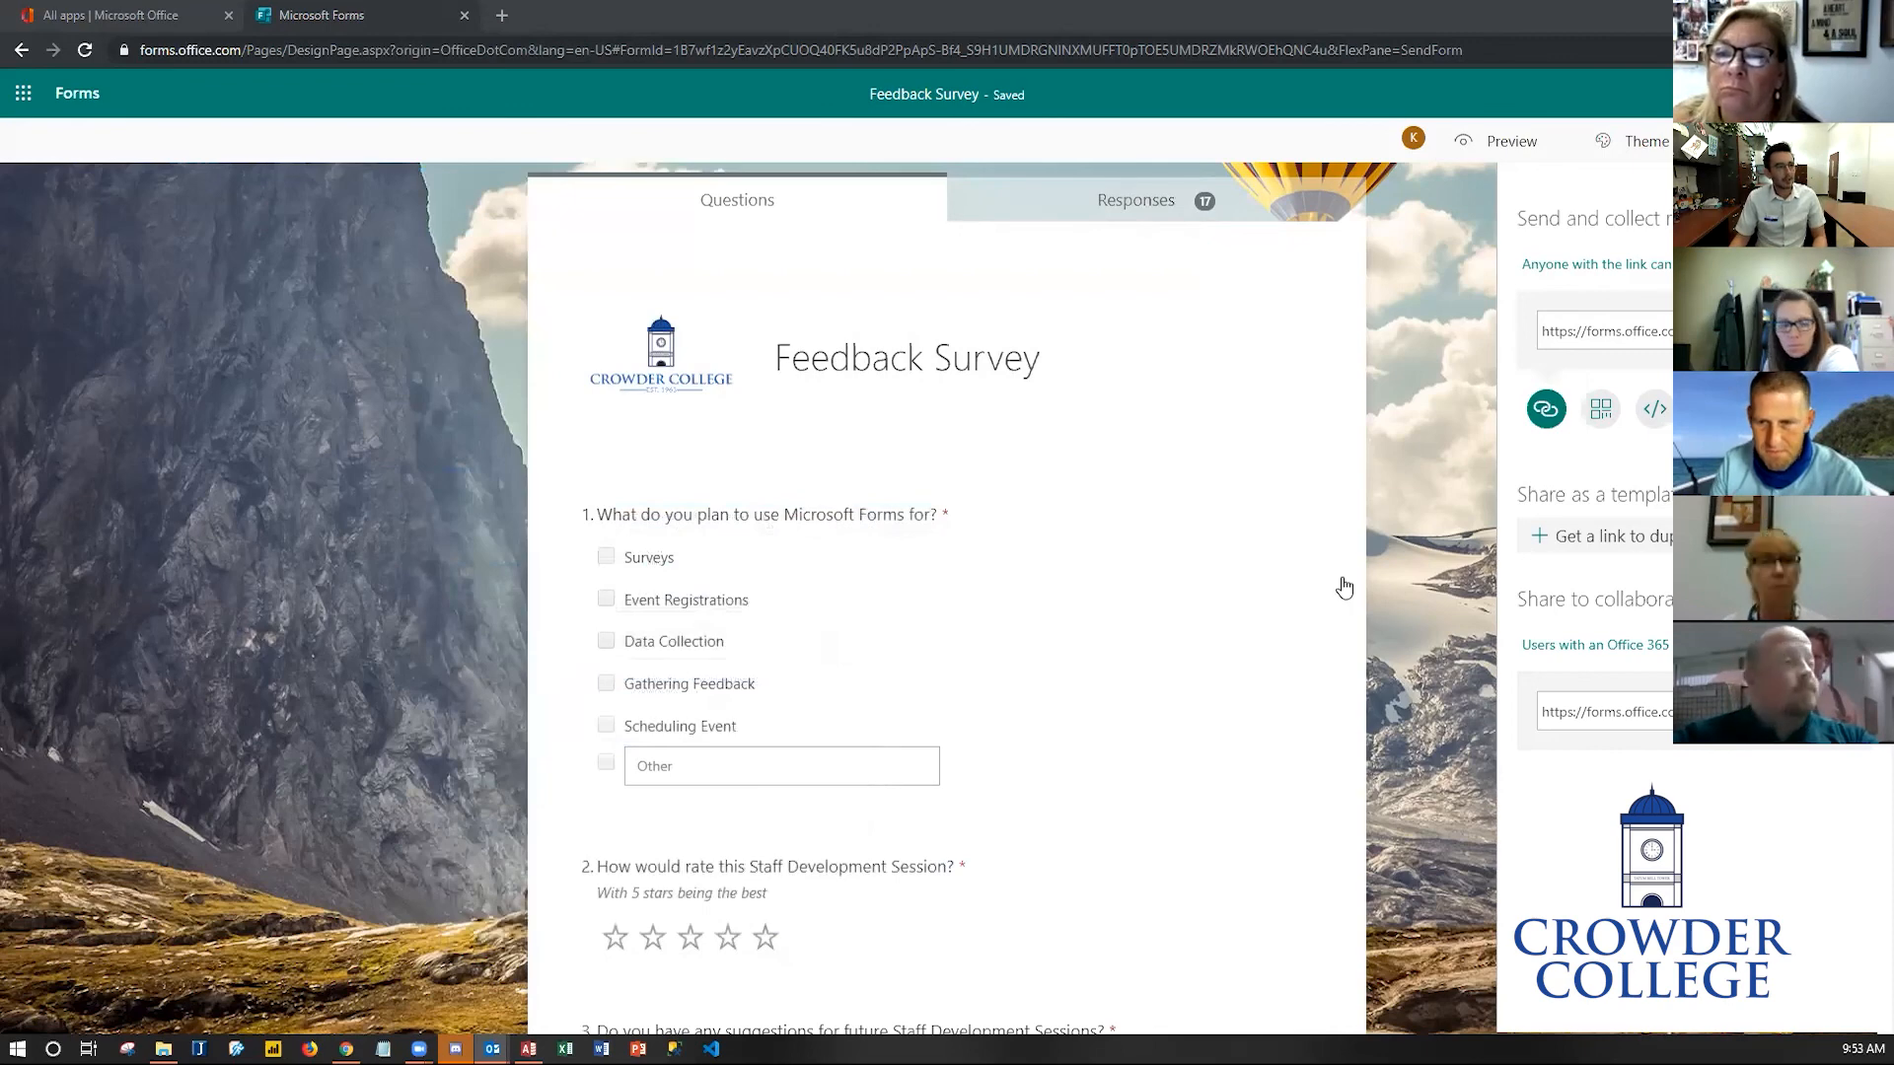
click(1458, 312)
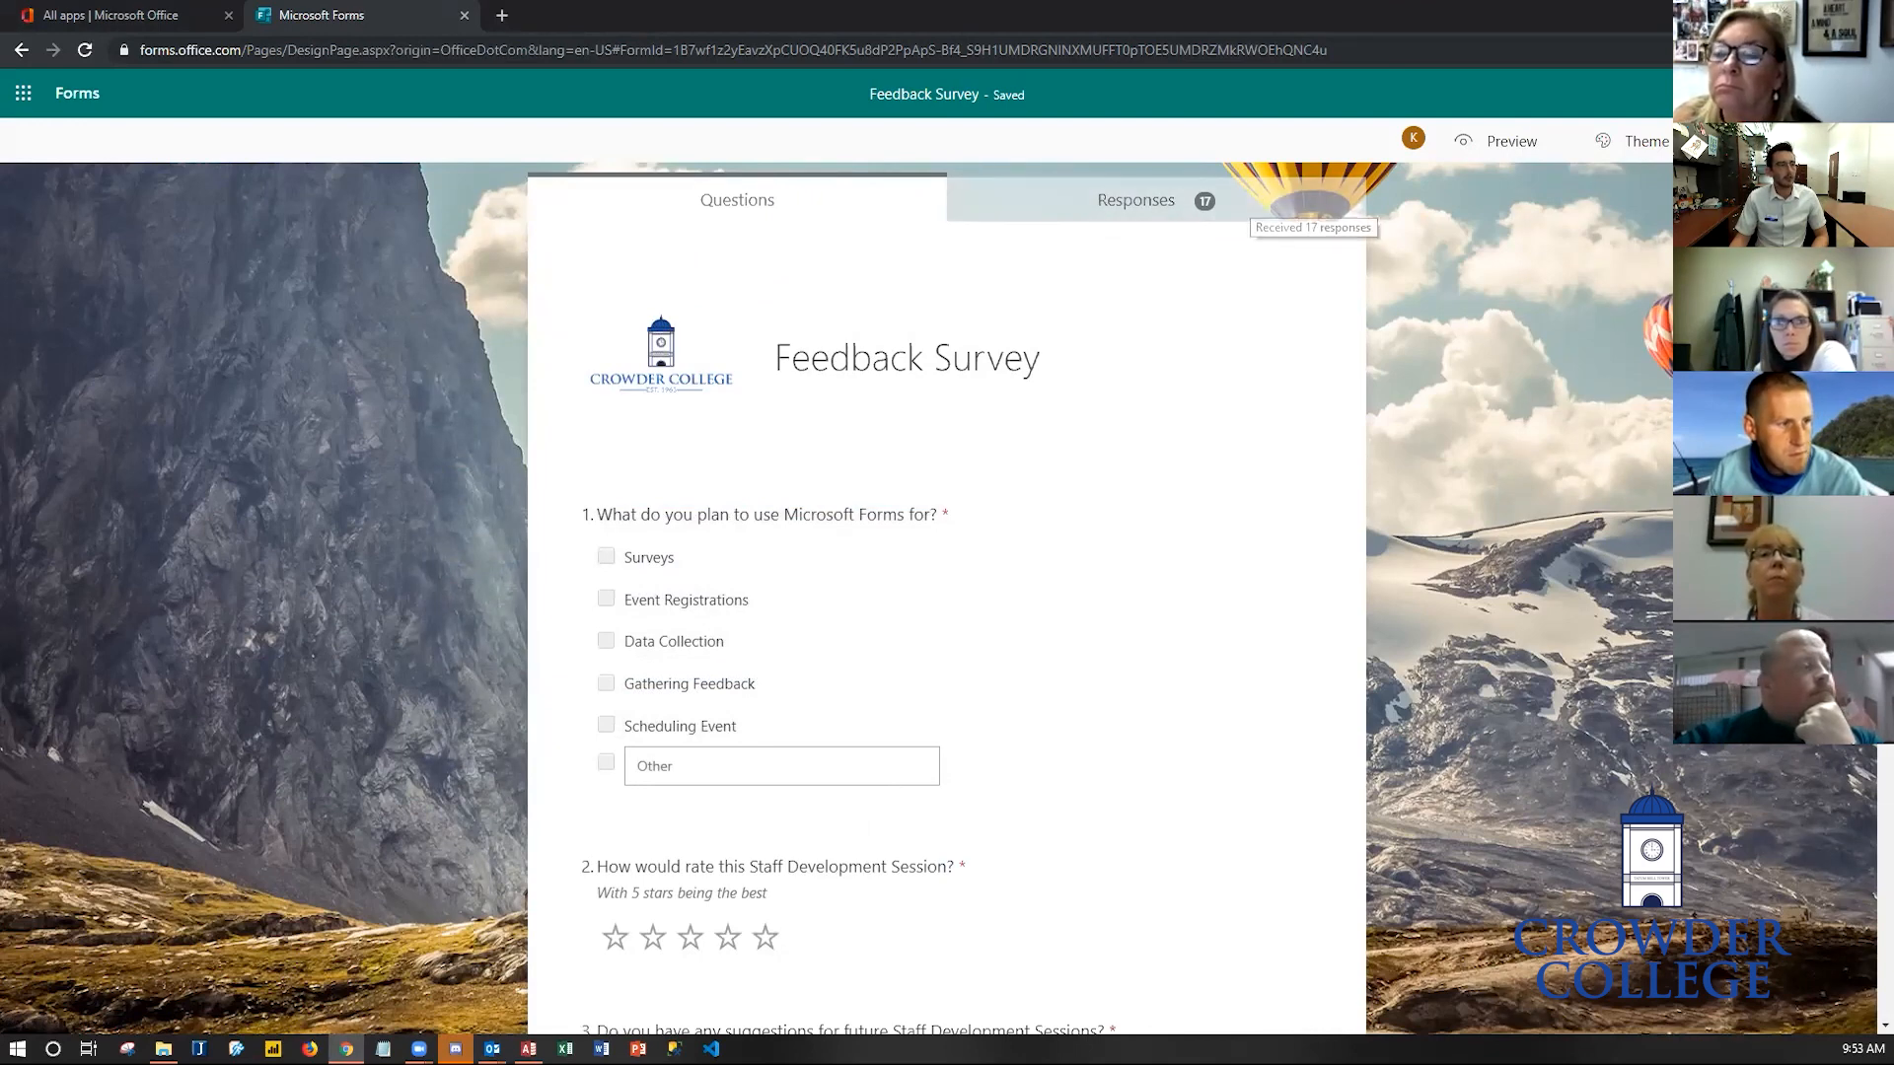
click(1136, 203)
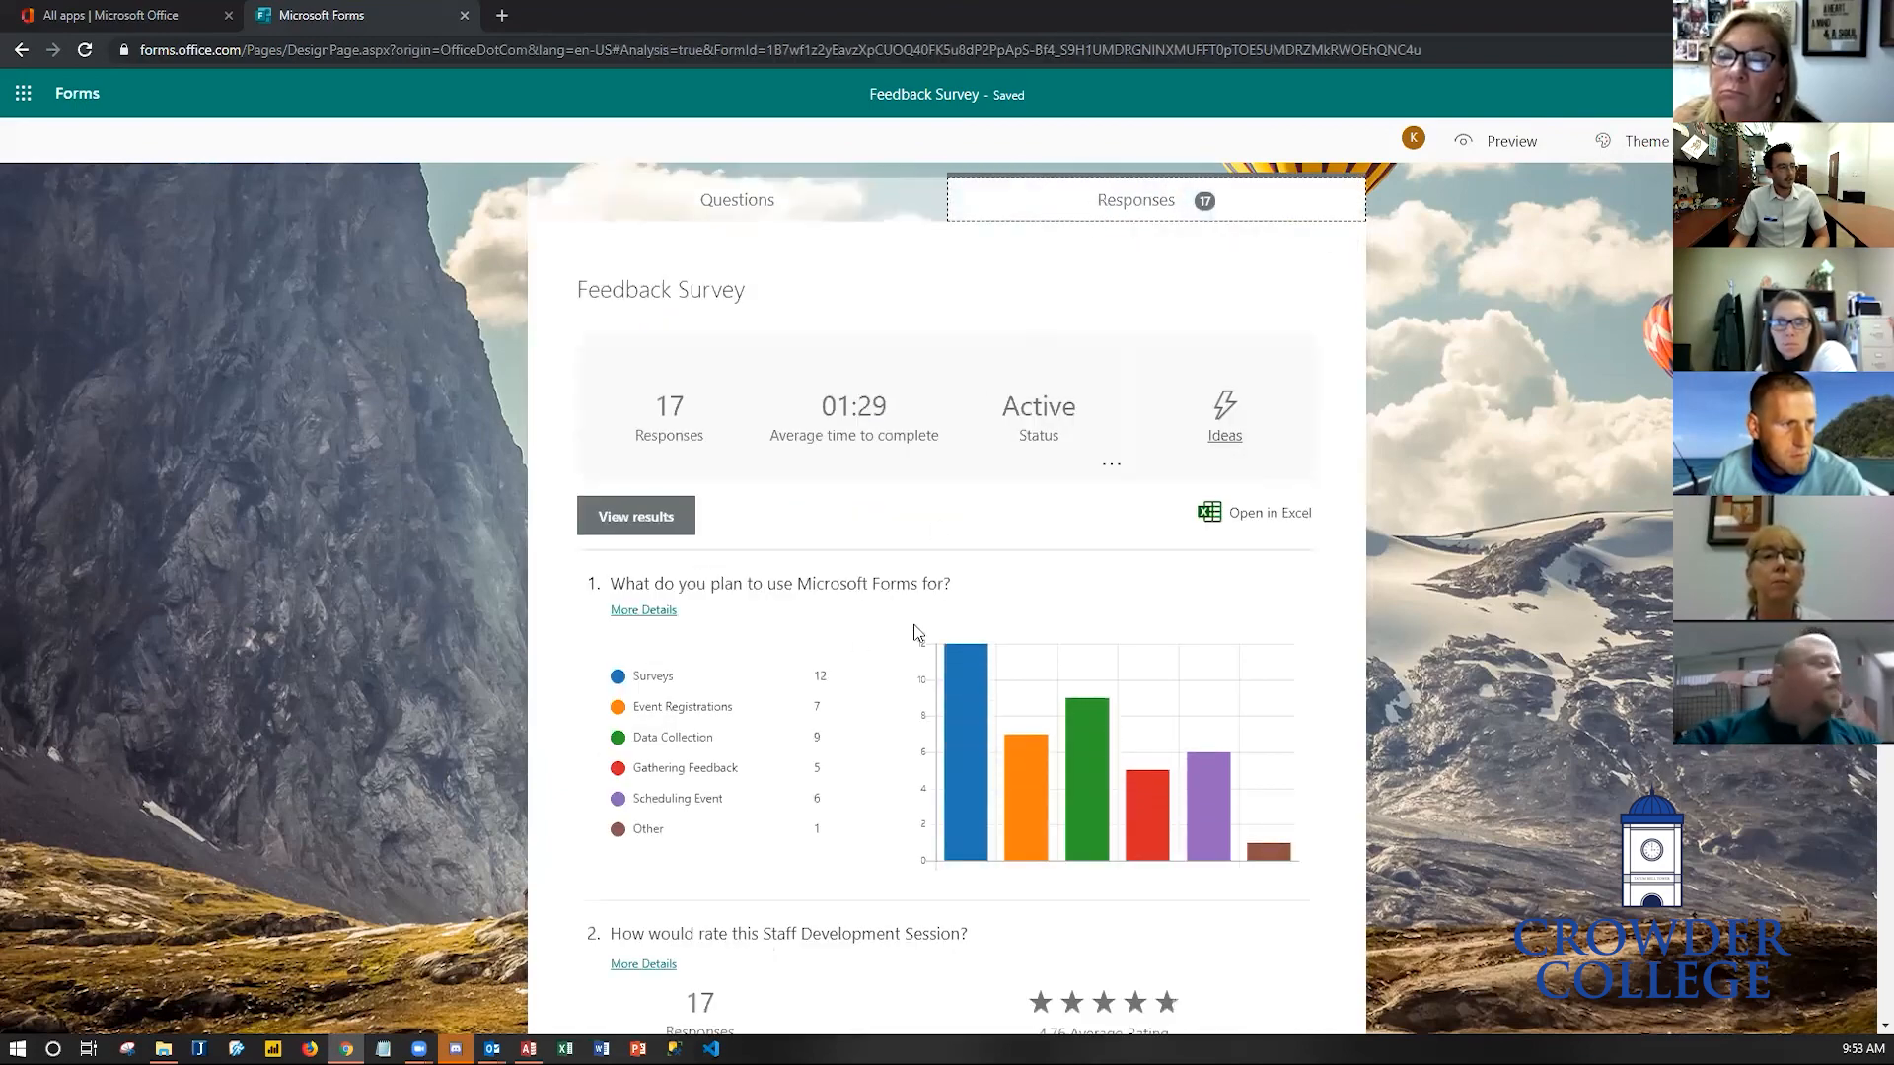
scroll(918, 627, down, 5)
scroll(917, 631, down, 3)
scroll(927, 691, up, 6)
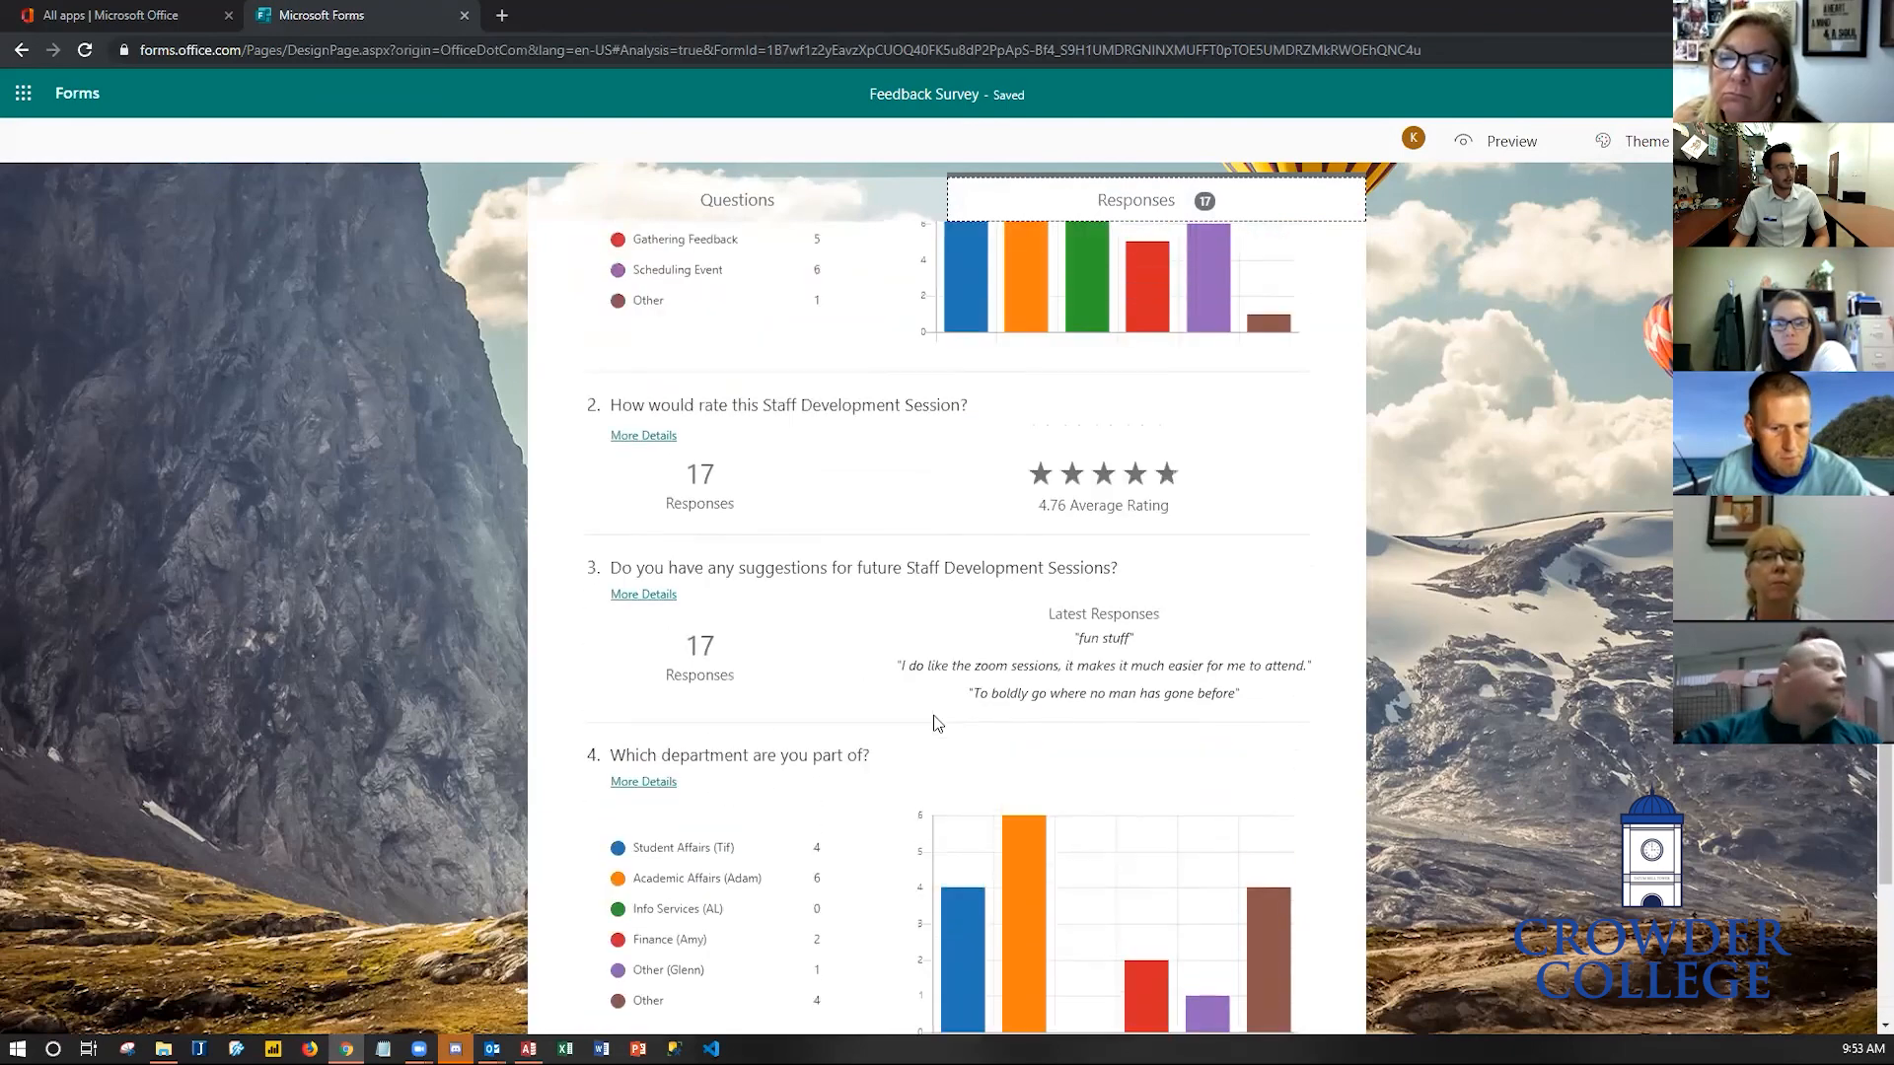
scroll(935, 717, up, 2)
- Open the individual results, step forward through two respondents, and go back to the summary
click(651, 520)
click(1283, 287)
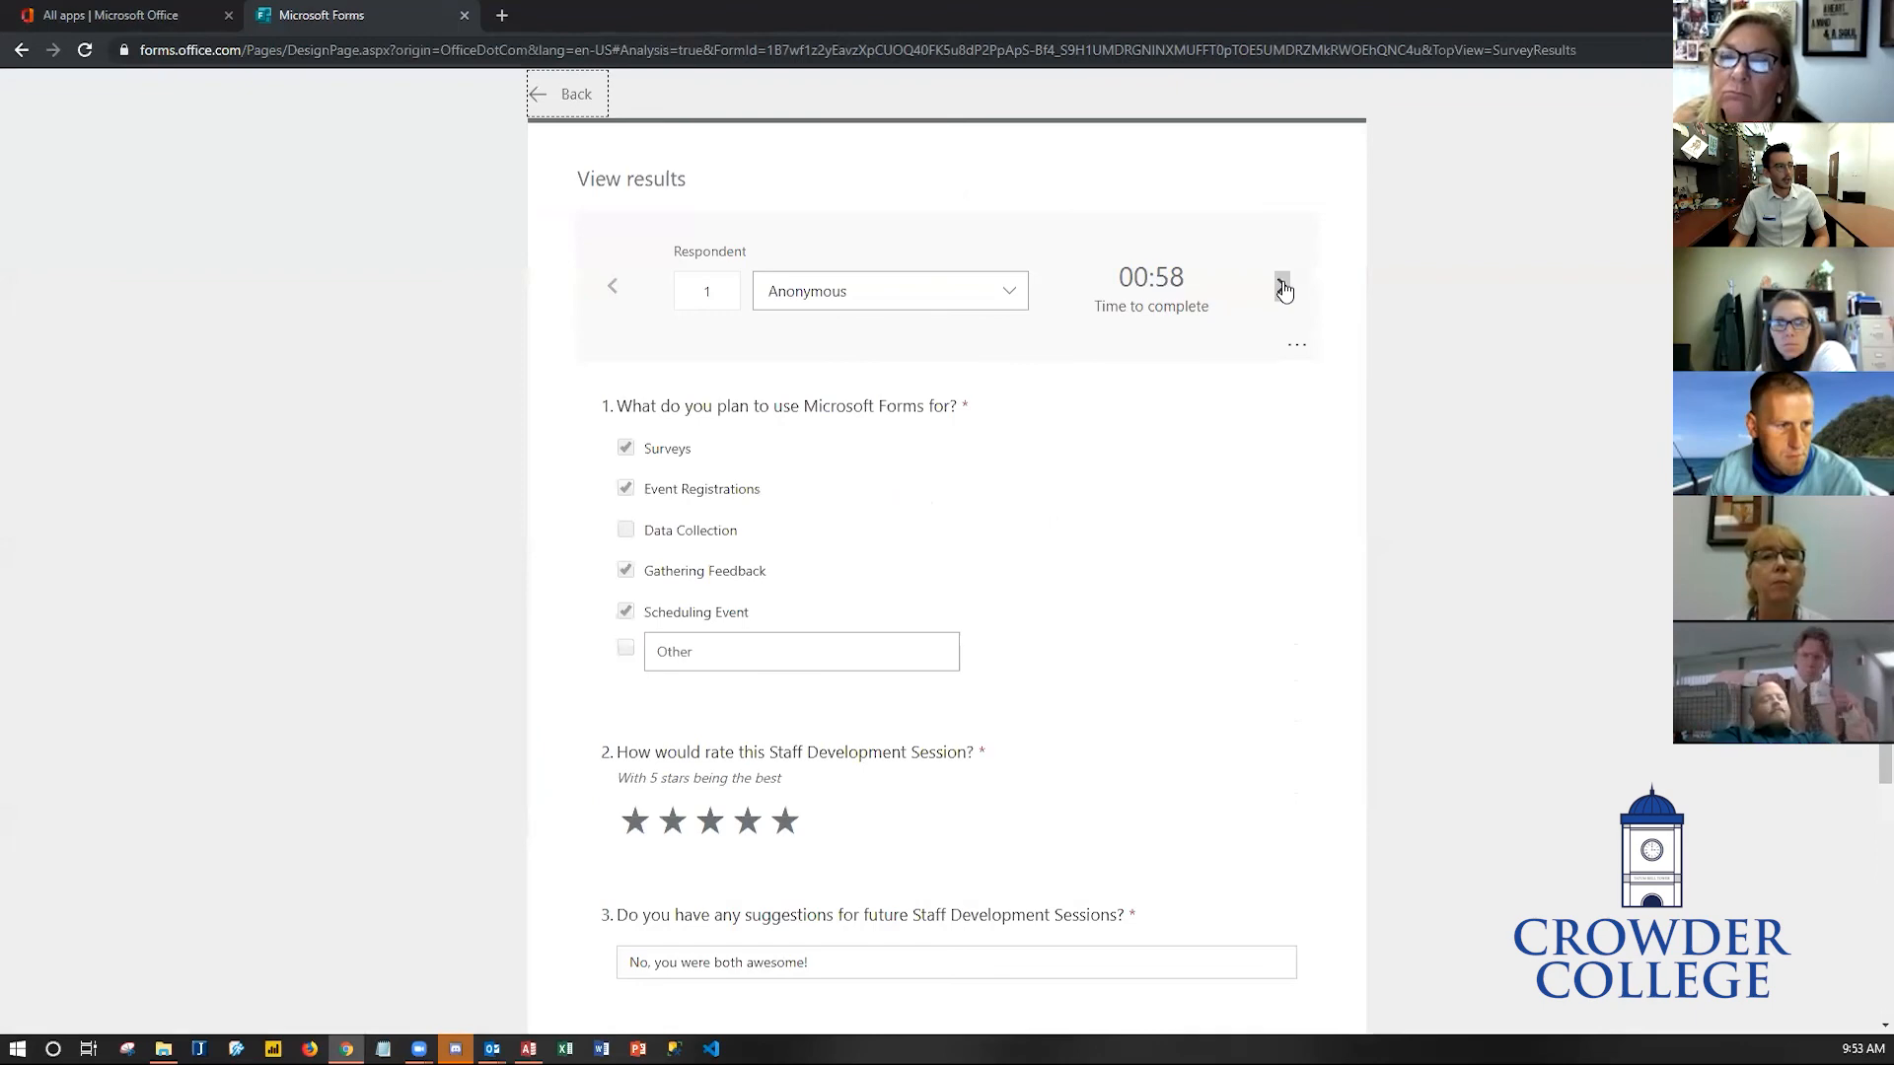
click(1282, 287)
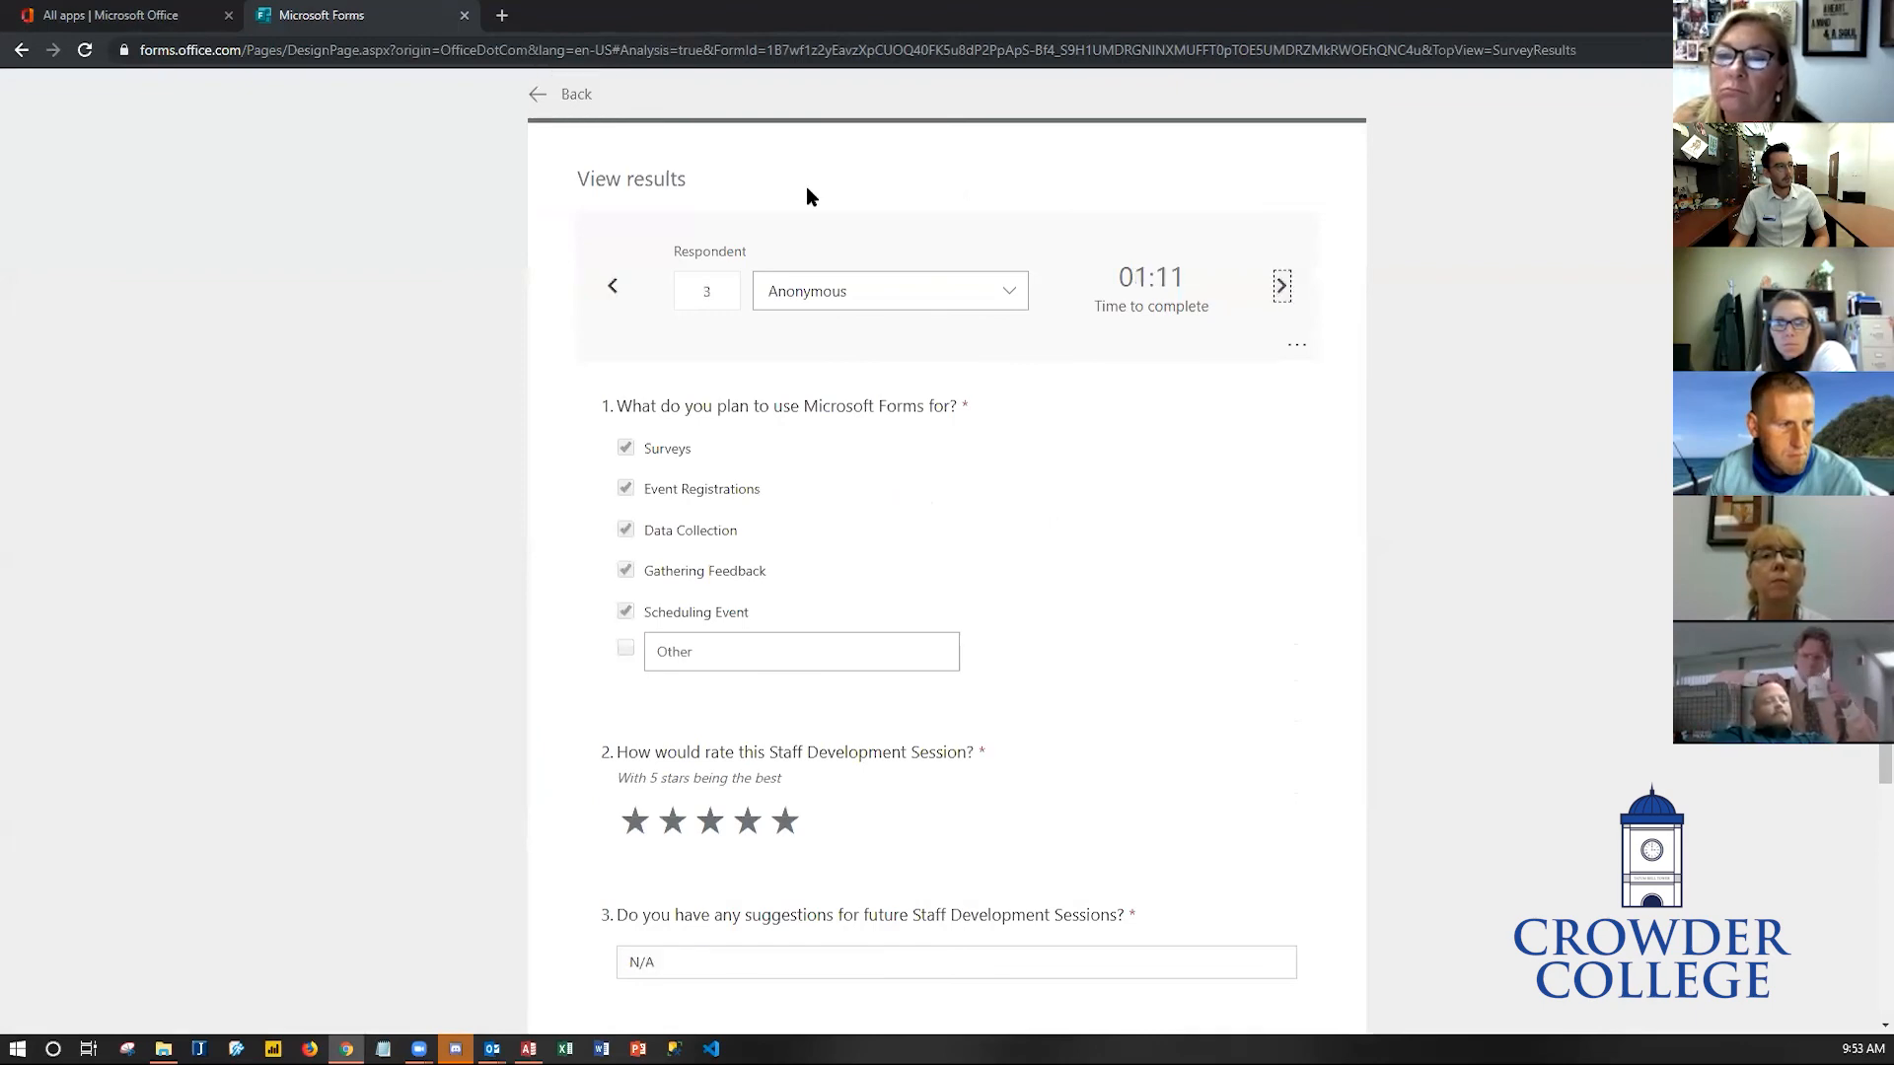
click(543, 96)
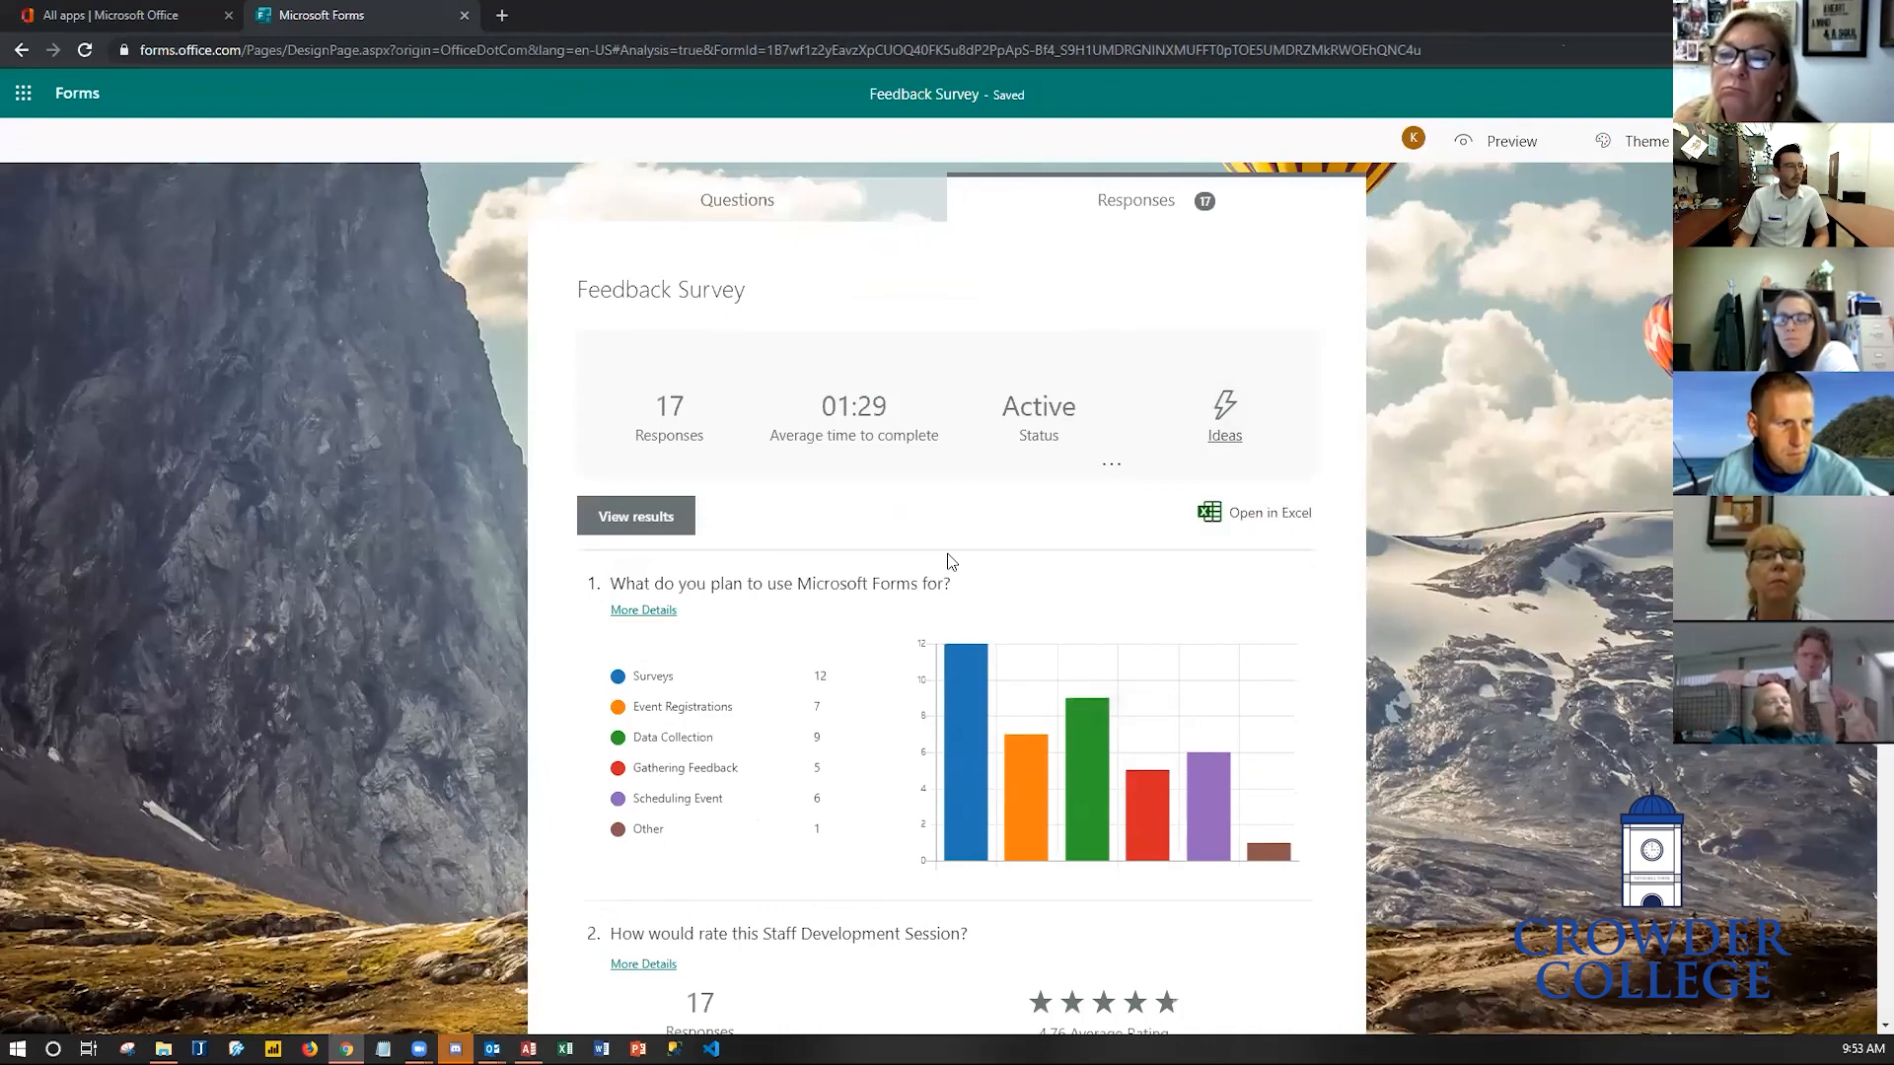
- Return to My forms, reopen the Feedback Survey with 17 responses, and switch to its Responses summary
mouse_move(1071, 831)
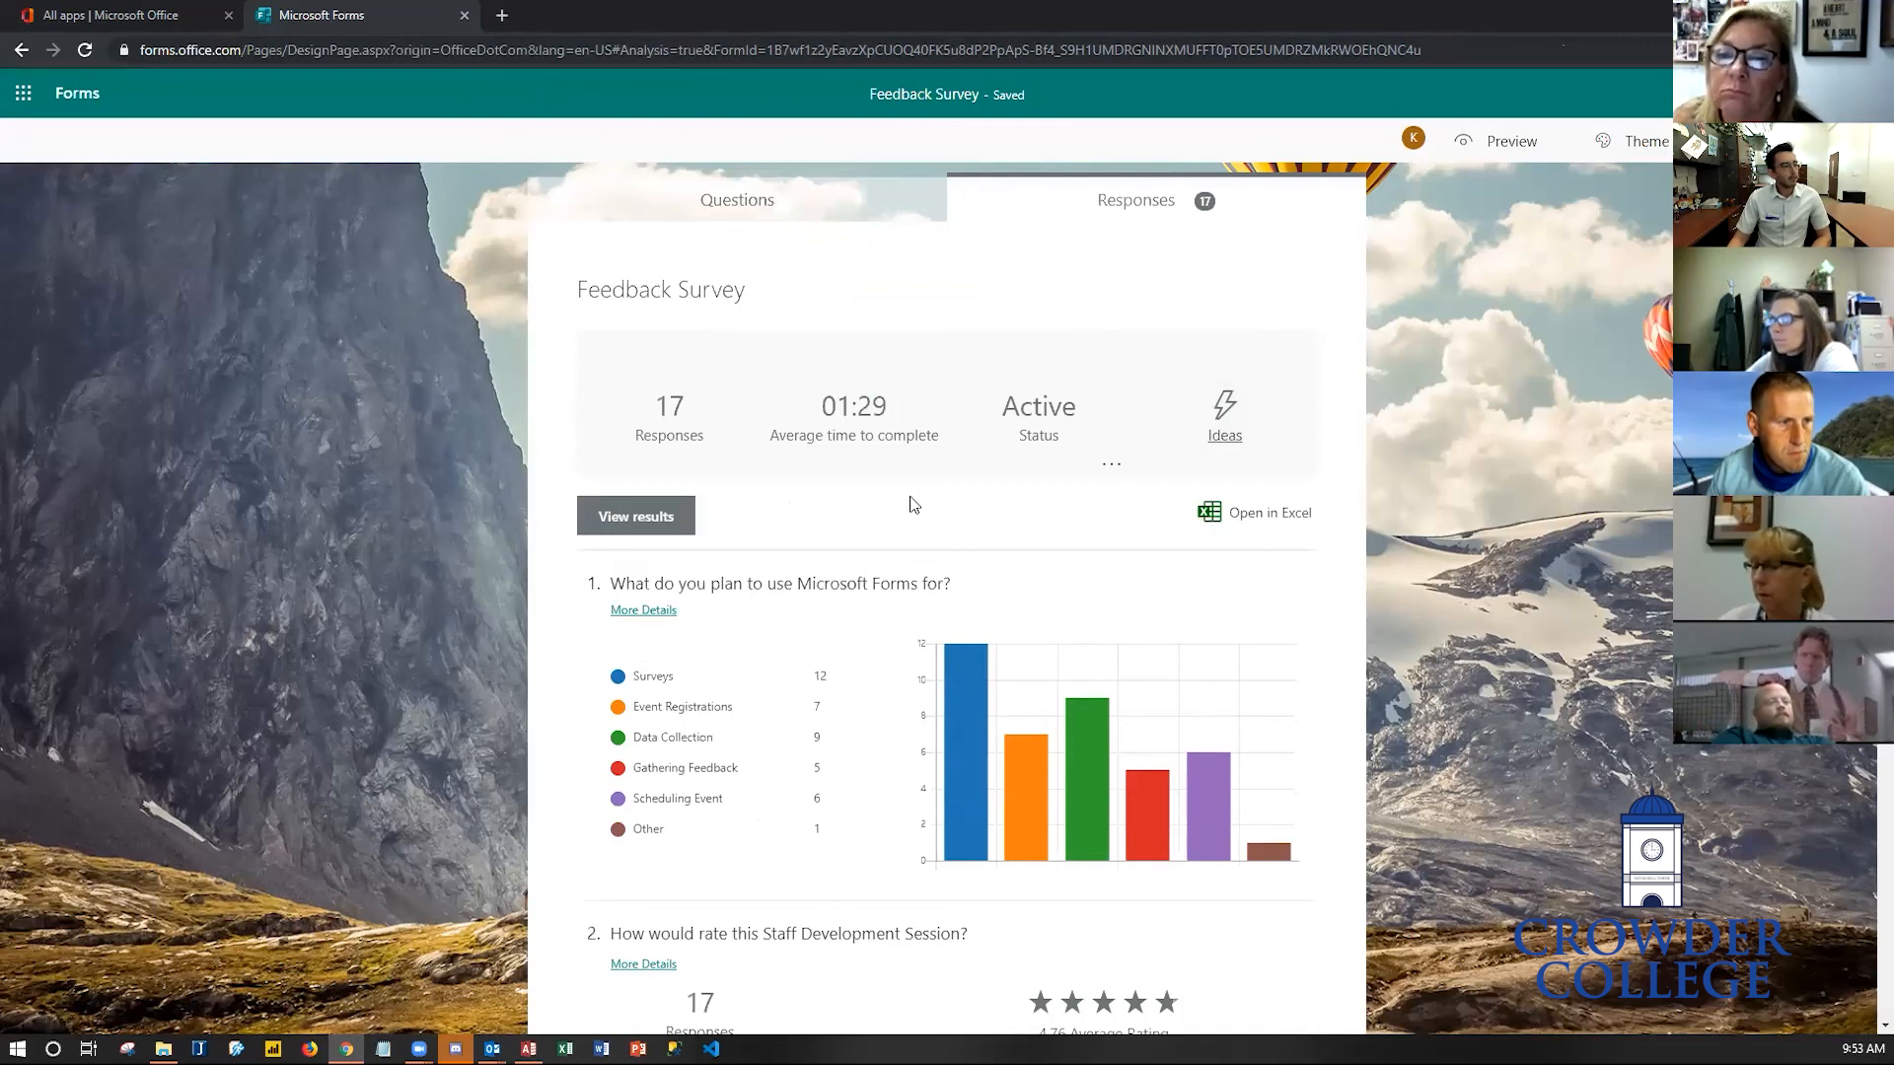
click(765, 222)
click(69, 93)
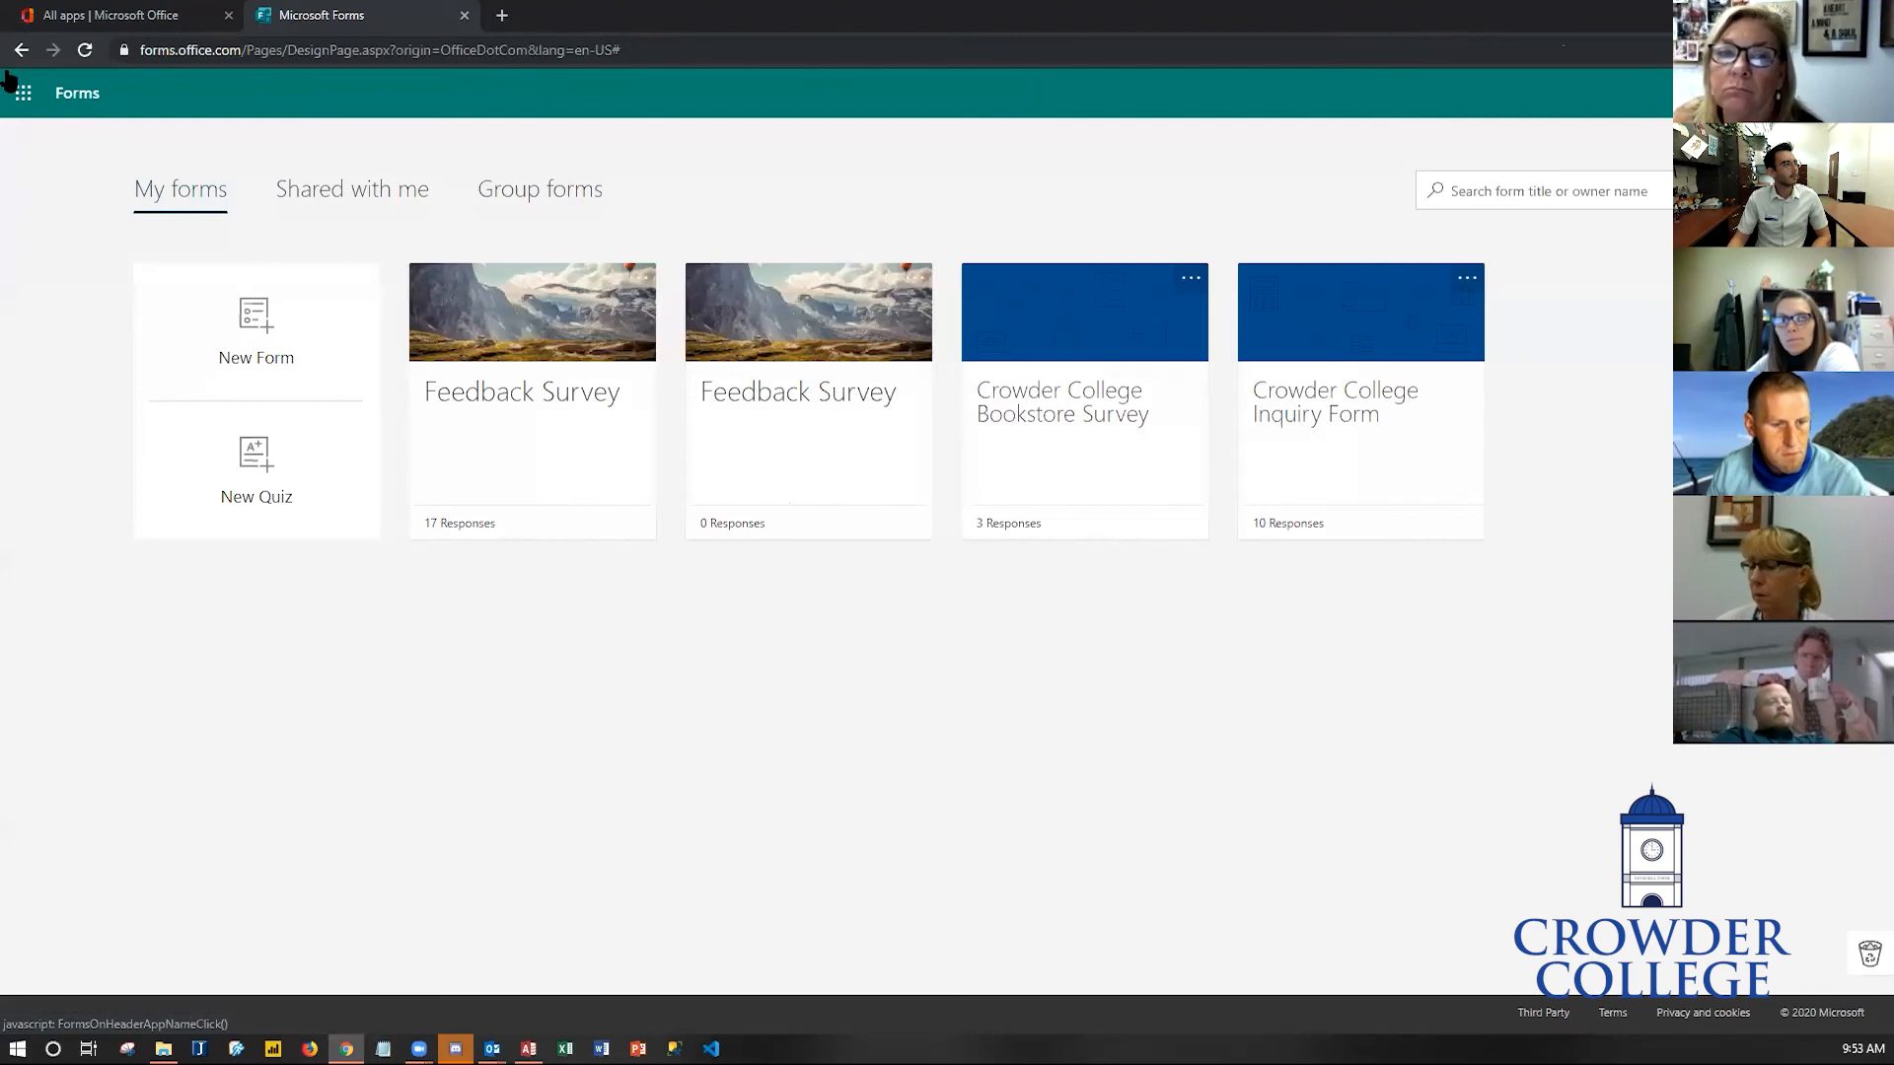
click(330, 57)
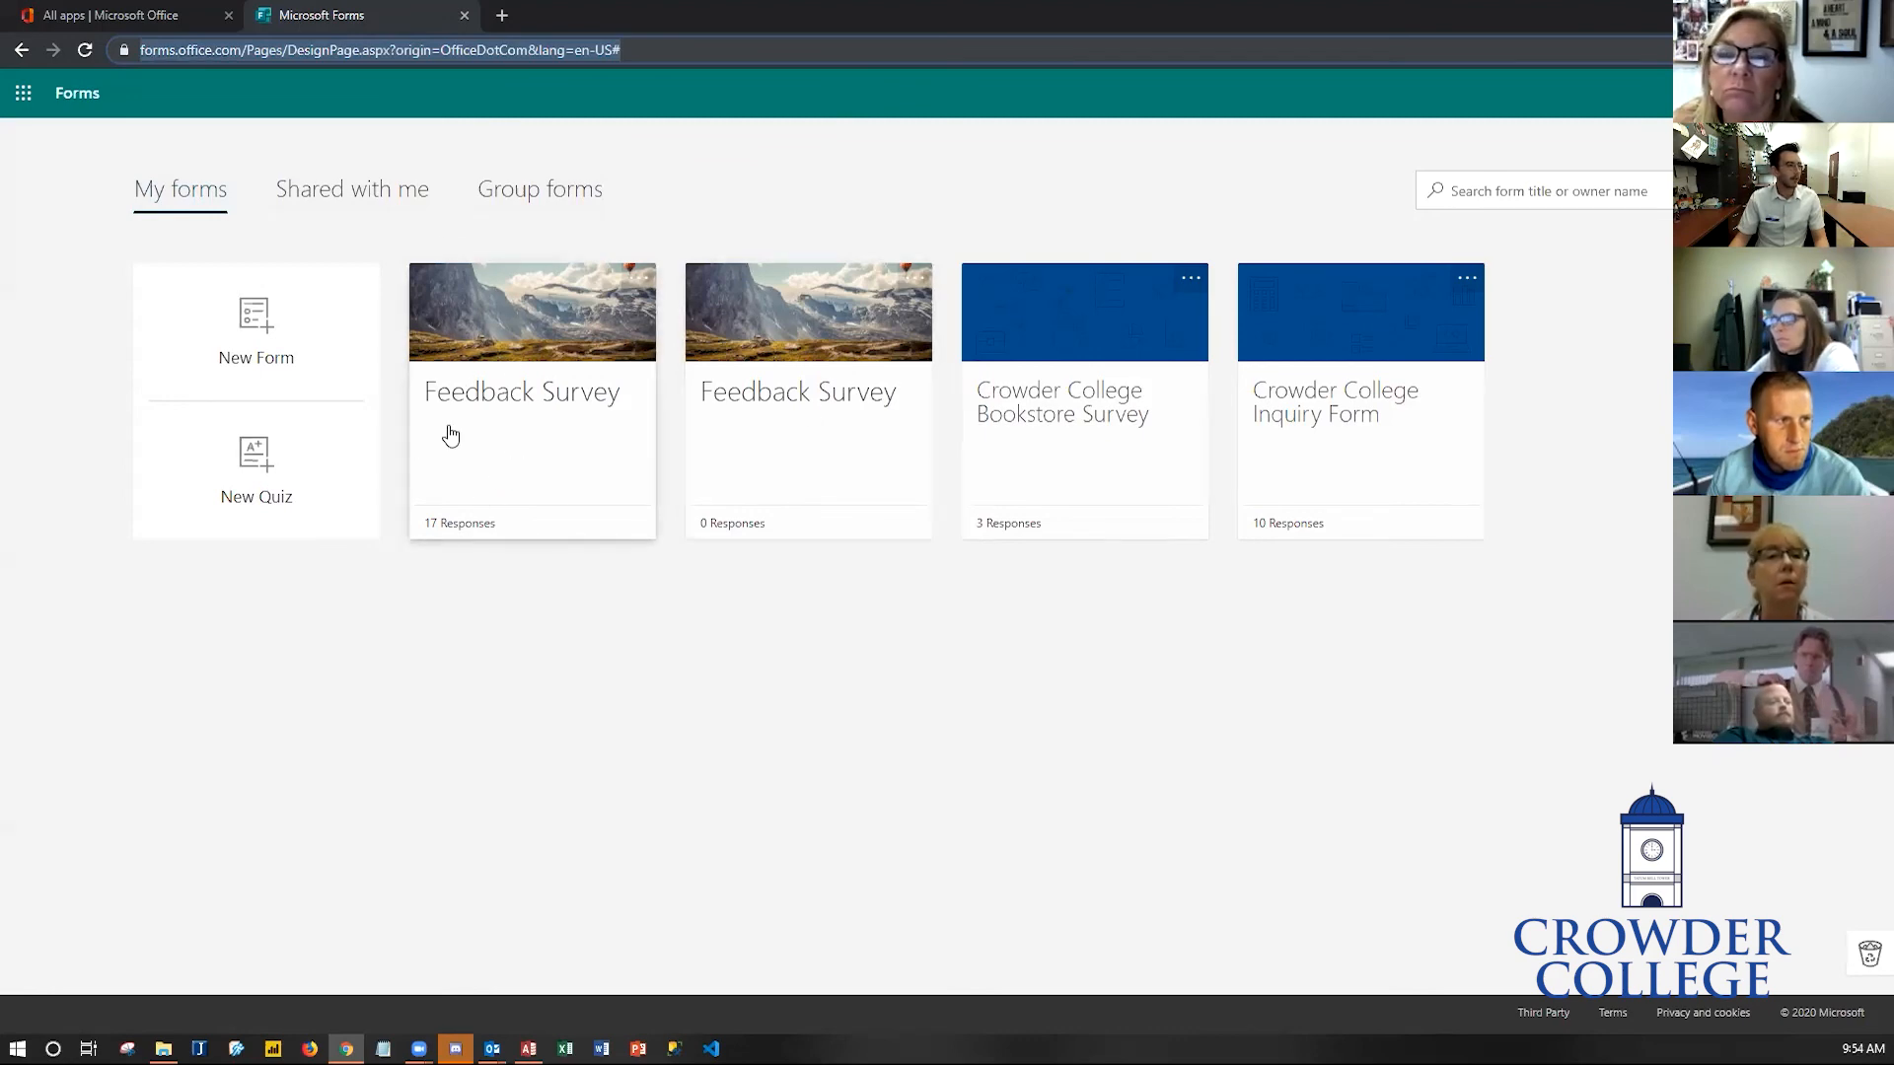
click(520, 418)
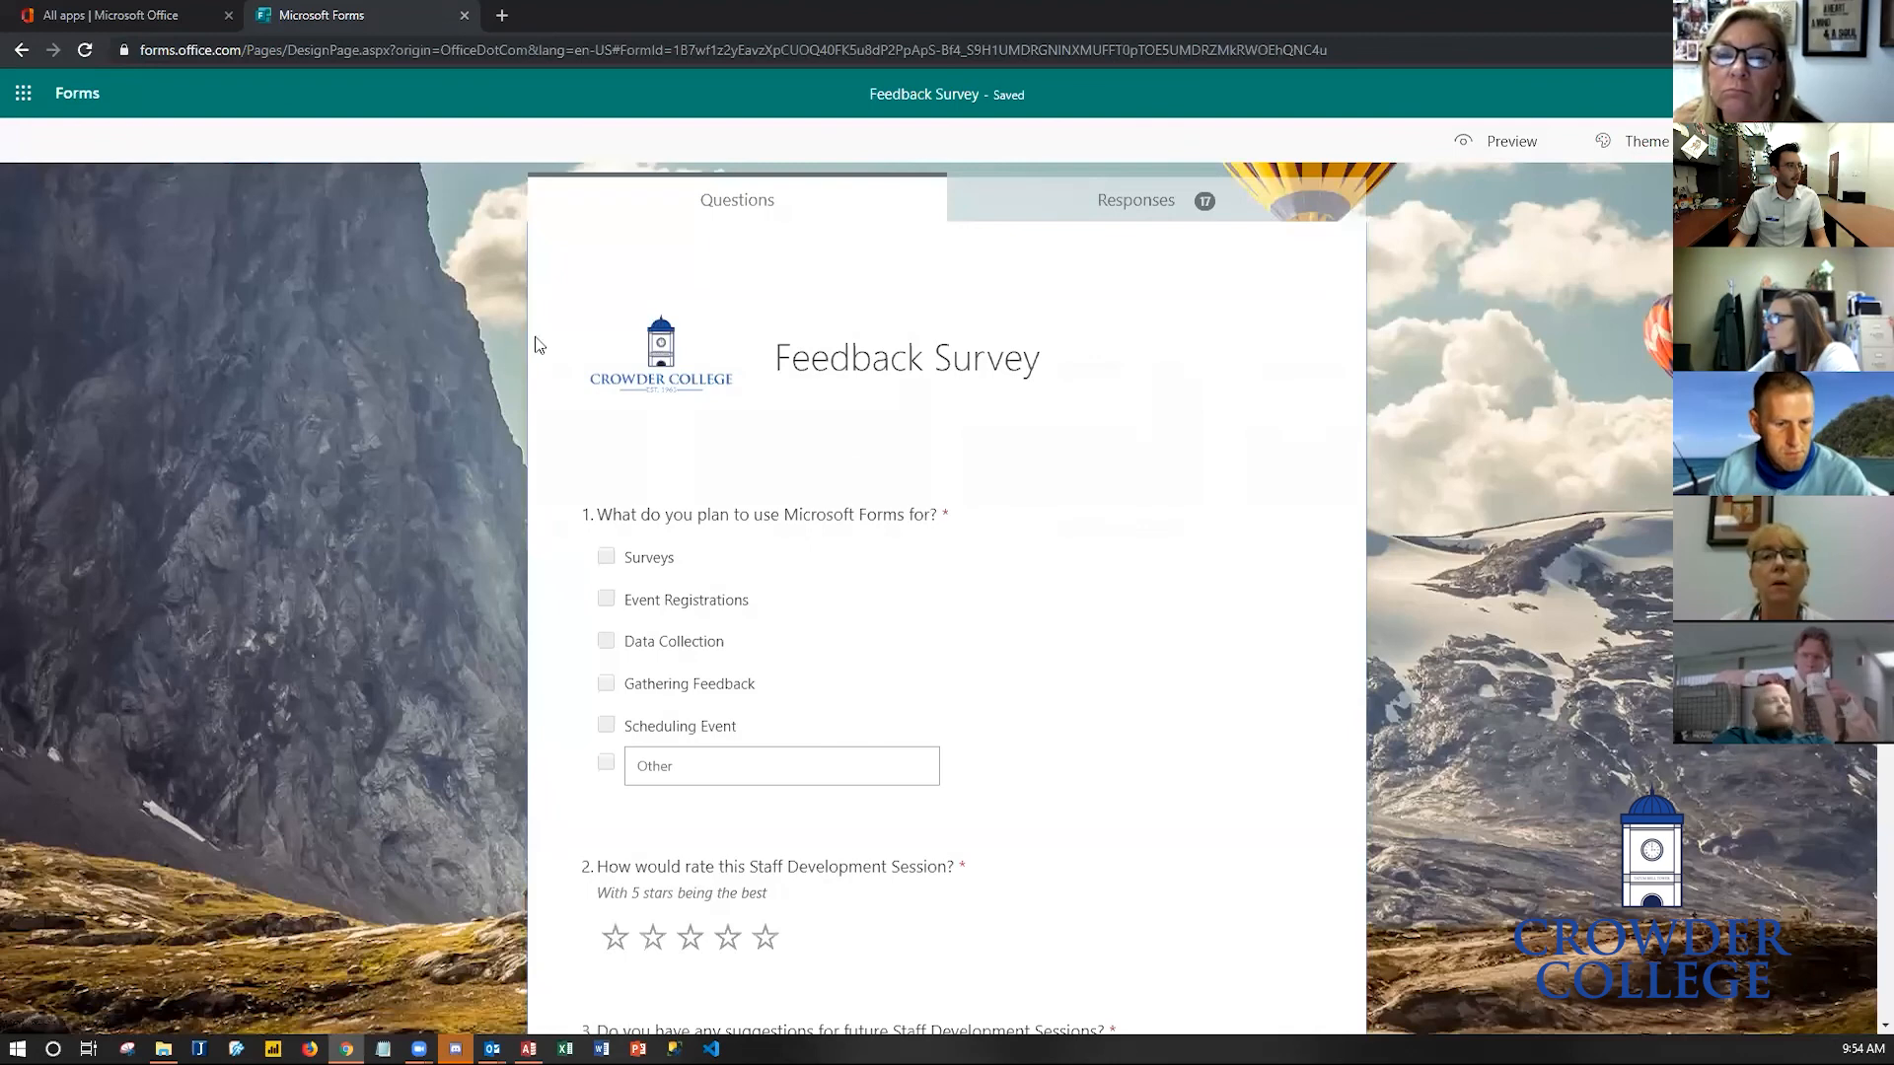
click(1070, 207)
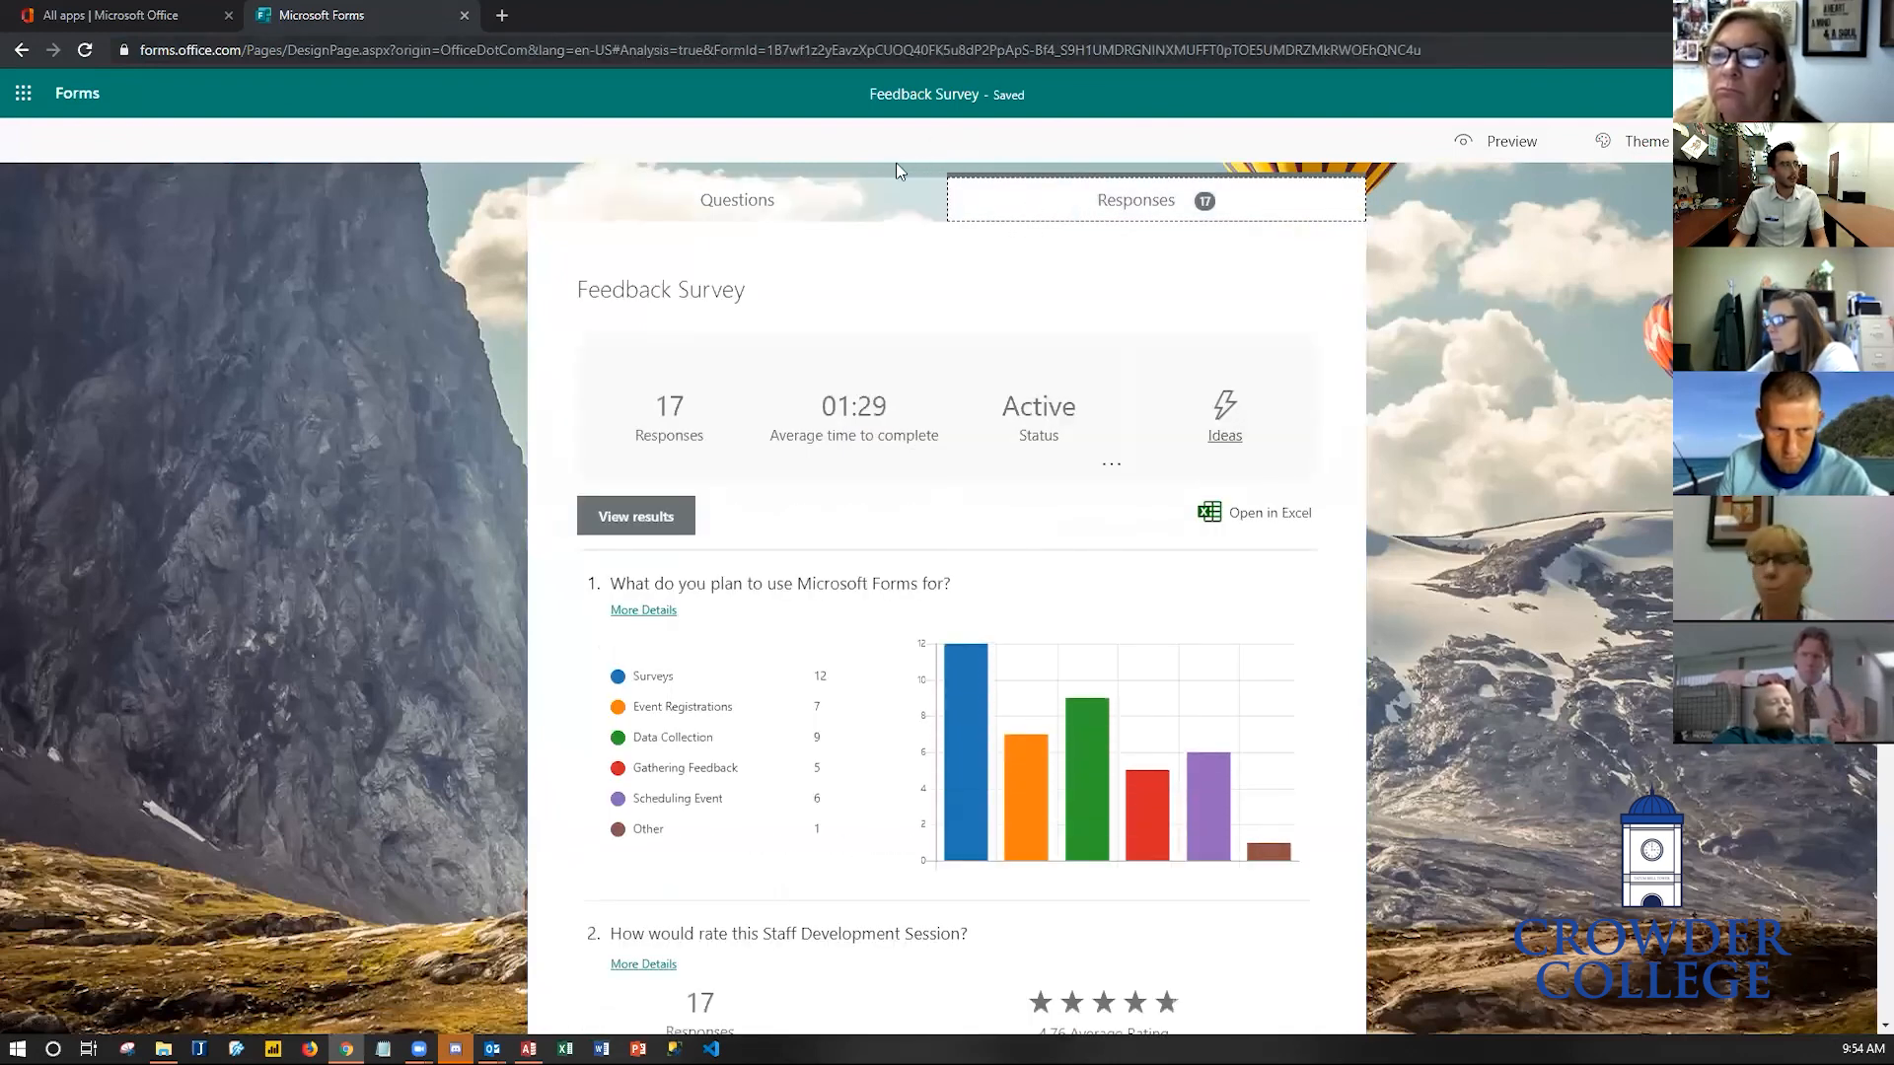
- Go to the Office 365 portal and launch Forms from the All apps list
key(ctrl+l)
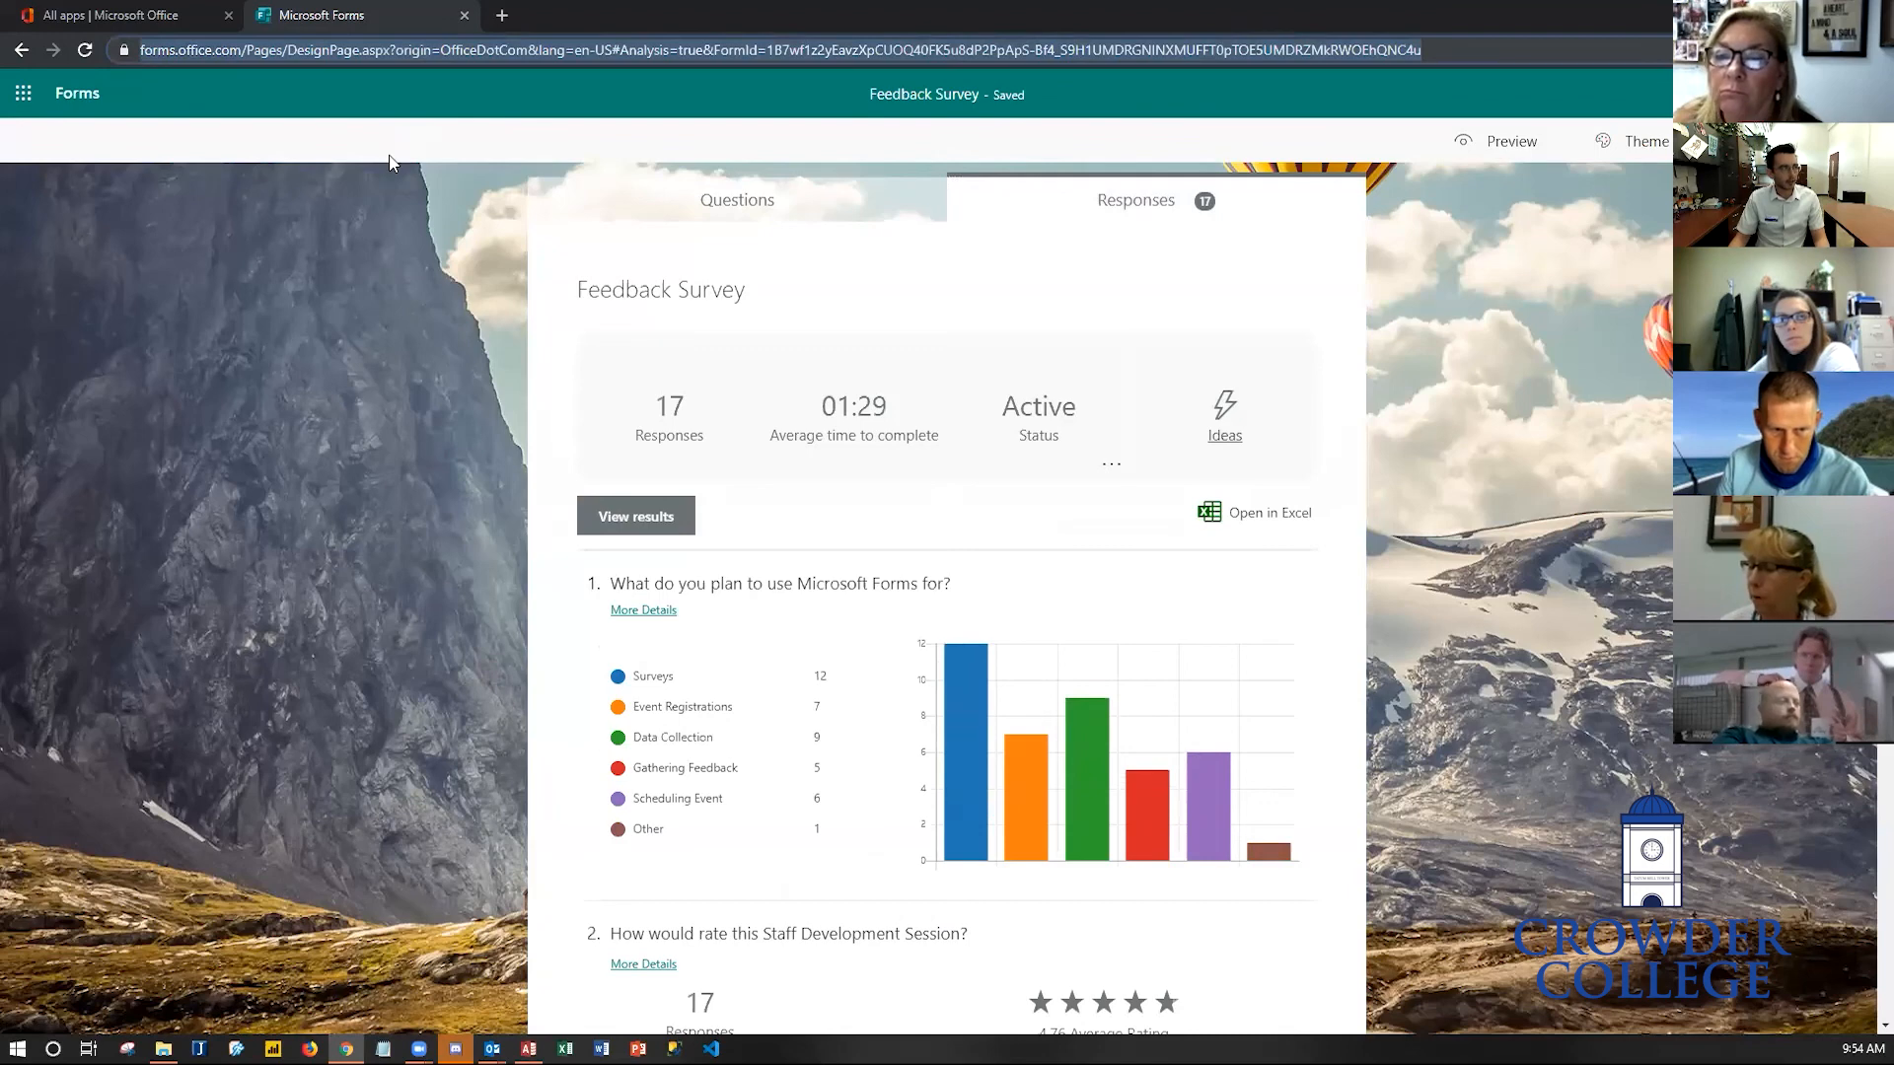
text(portal.office.com)
key(Return)
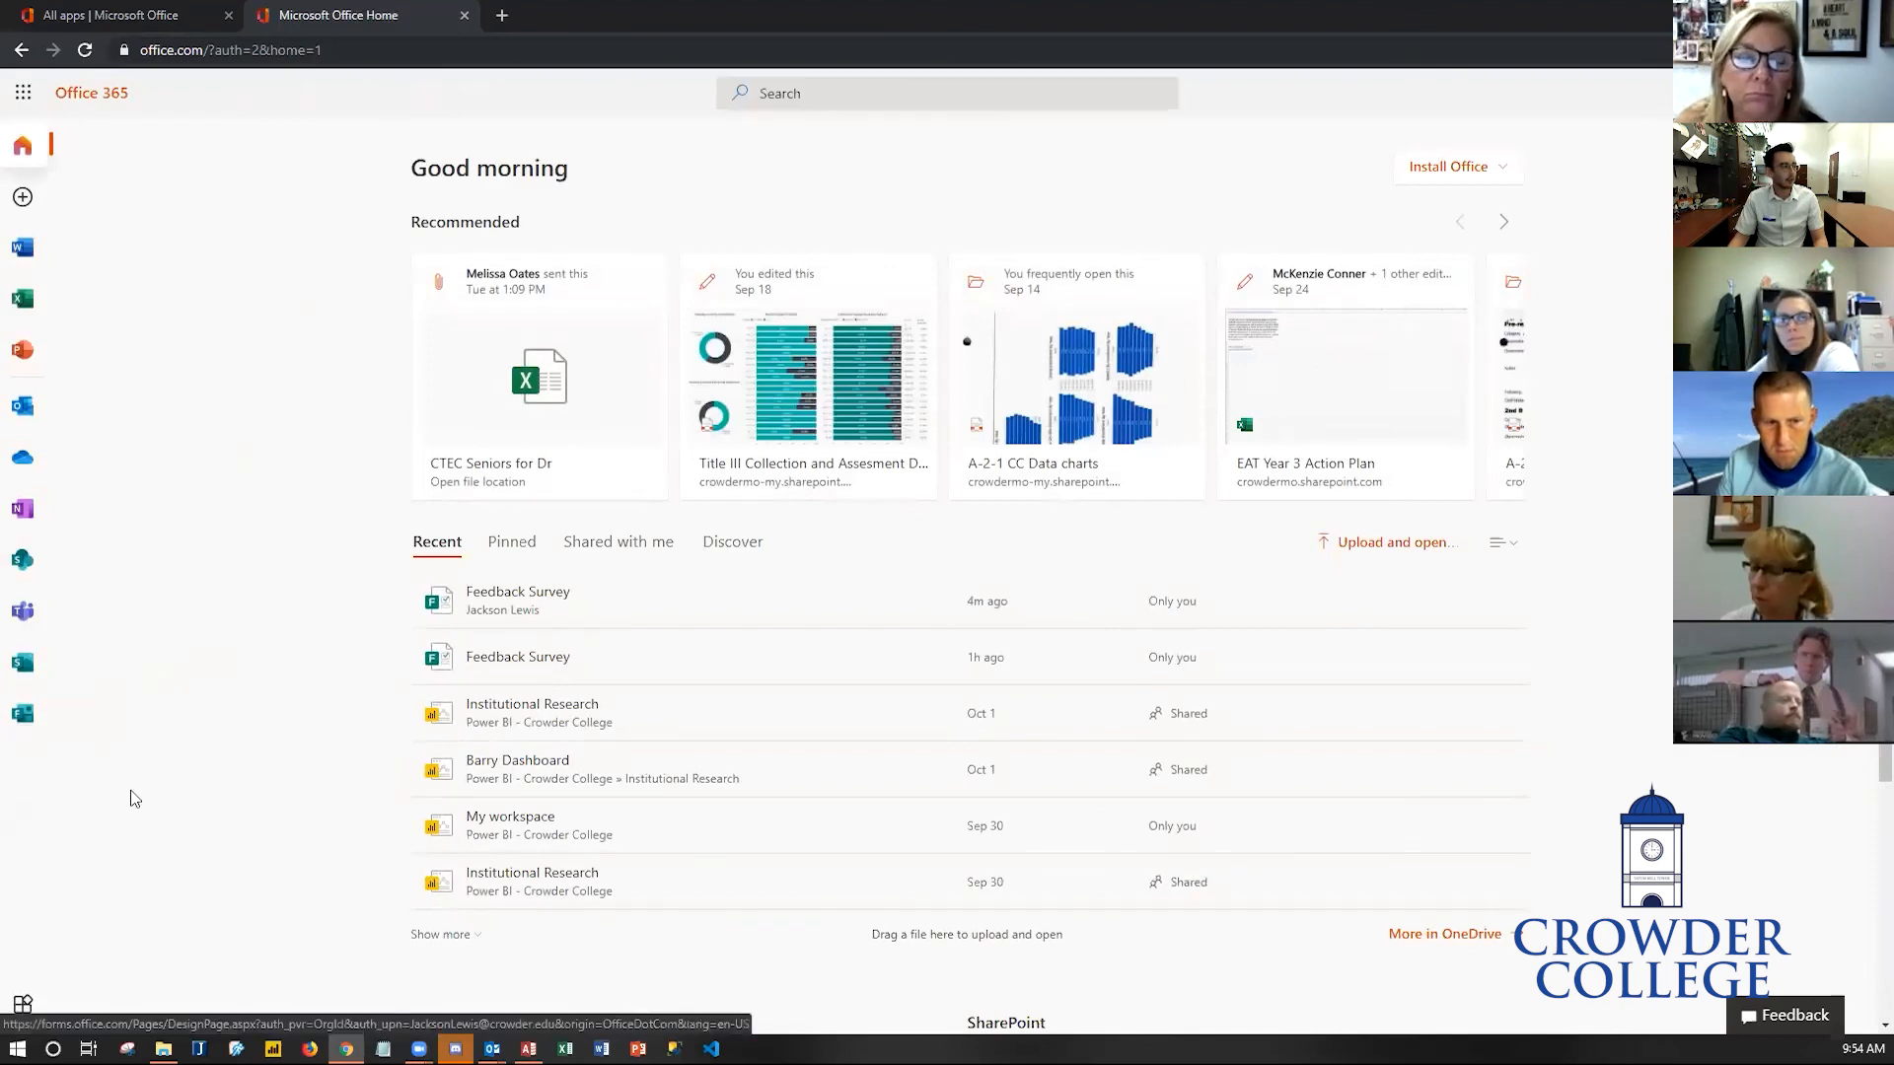
click(26, 1008)
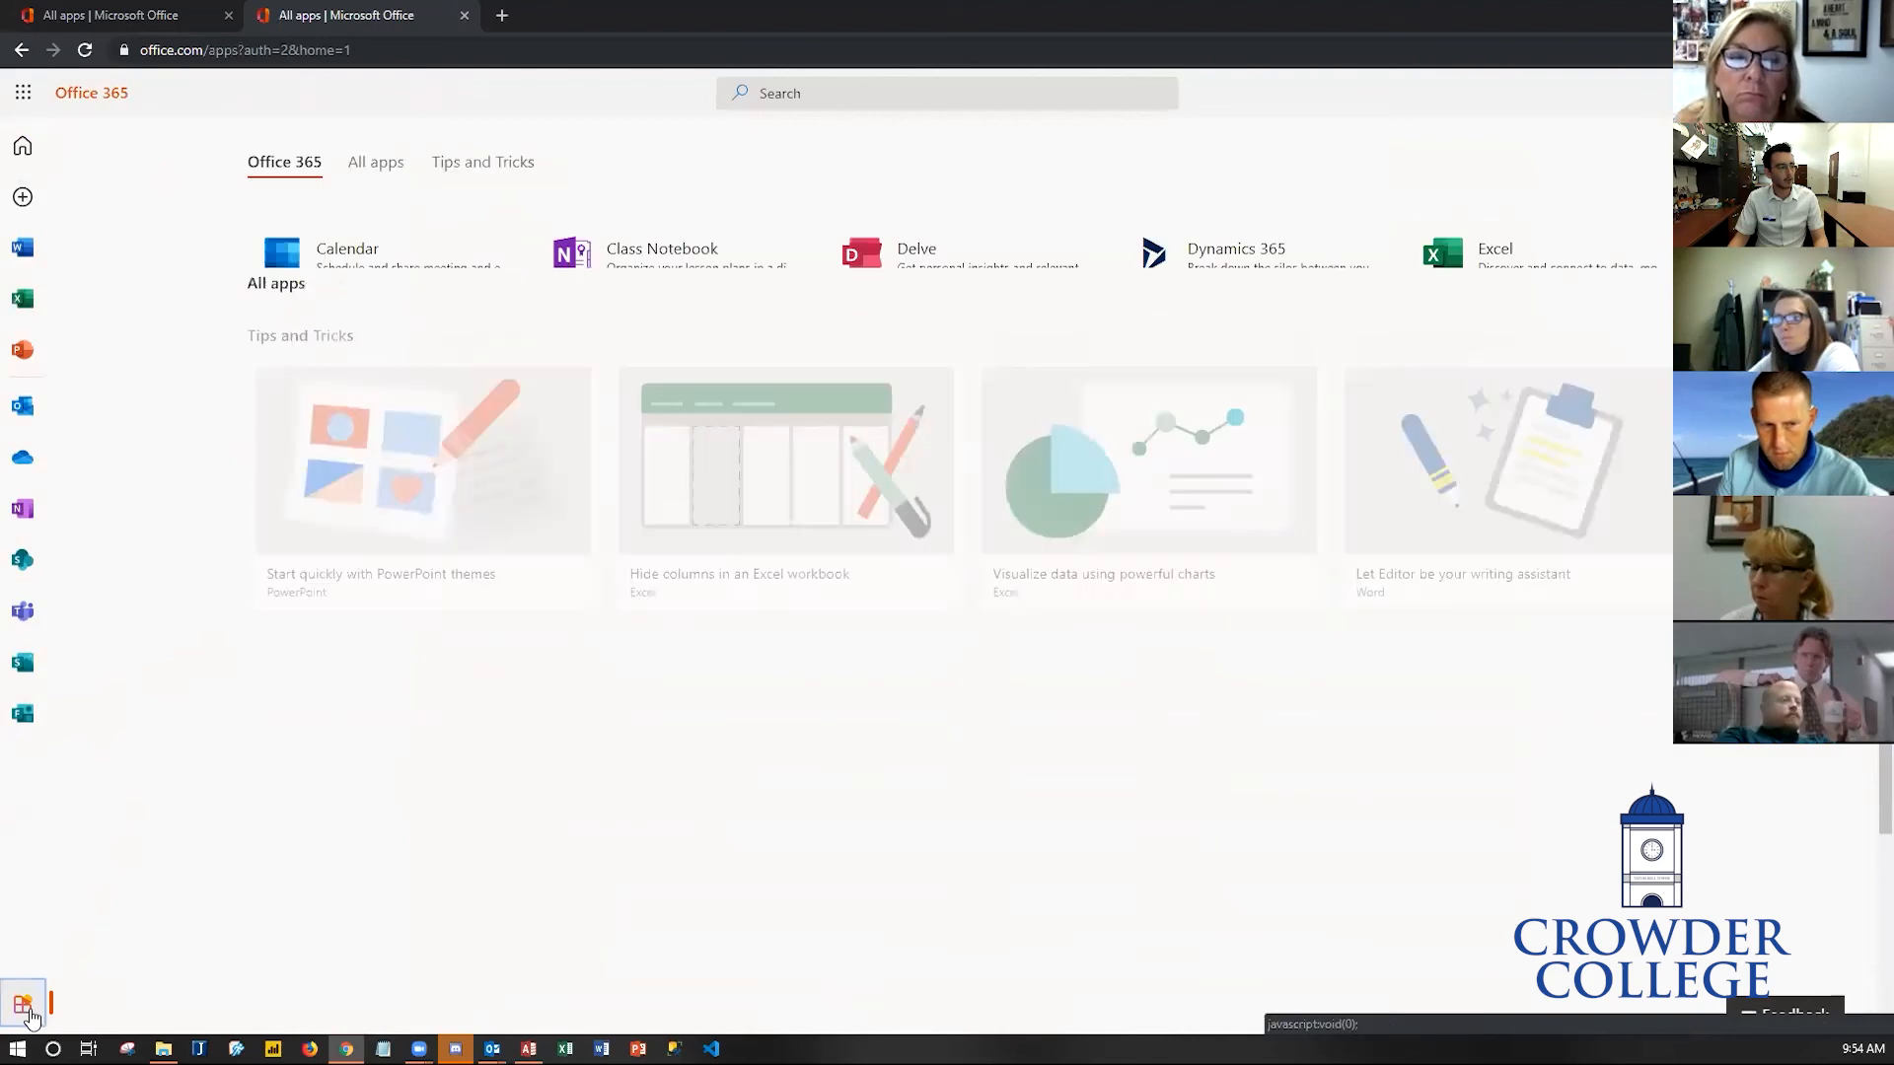
click(281, 348)
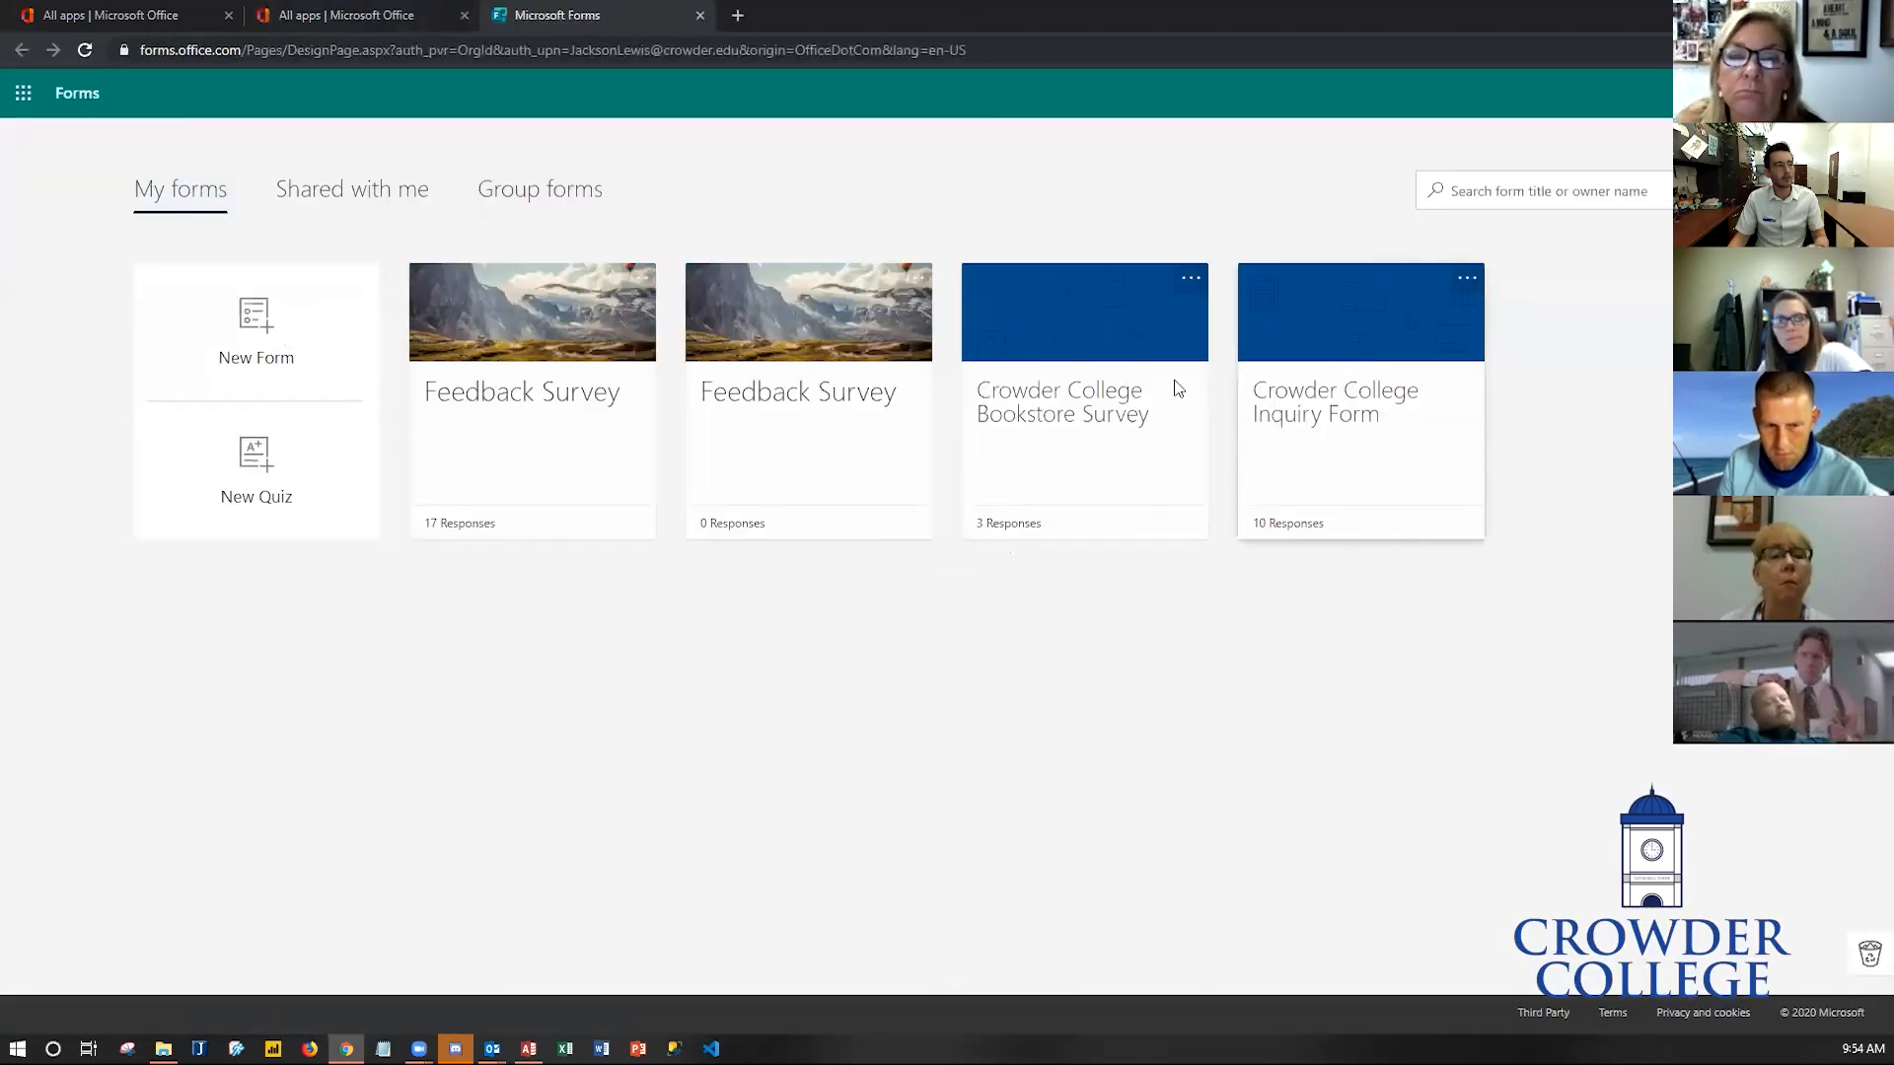
- Open the Feedback Survey from My forms, view its Responses summary, and scroll through the question results
click(573, 424)
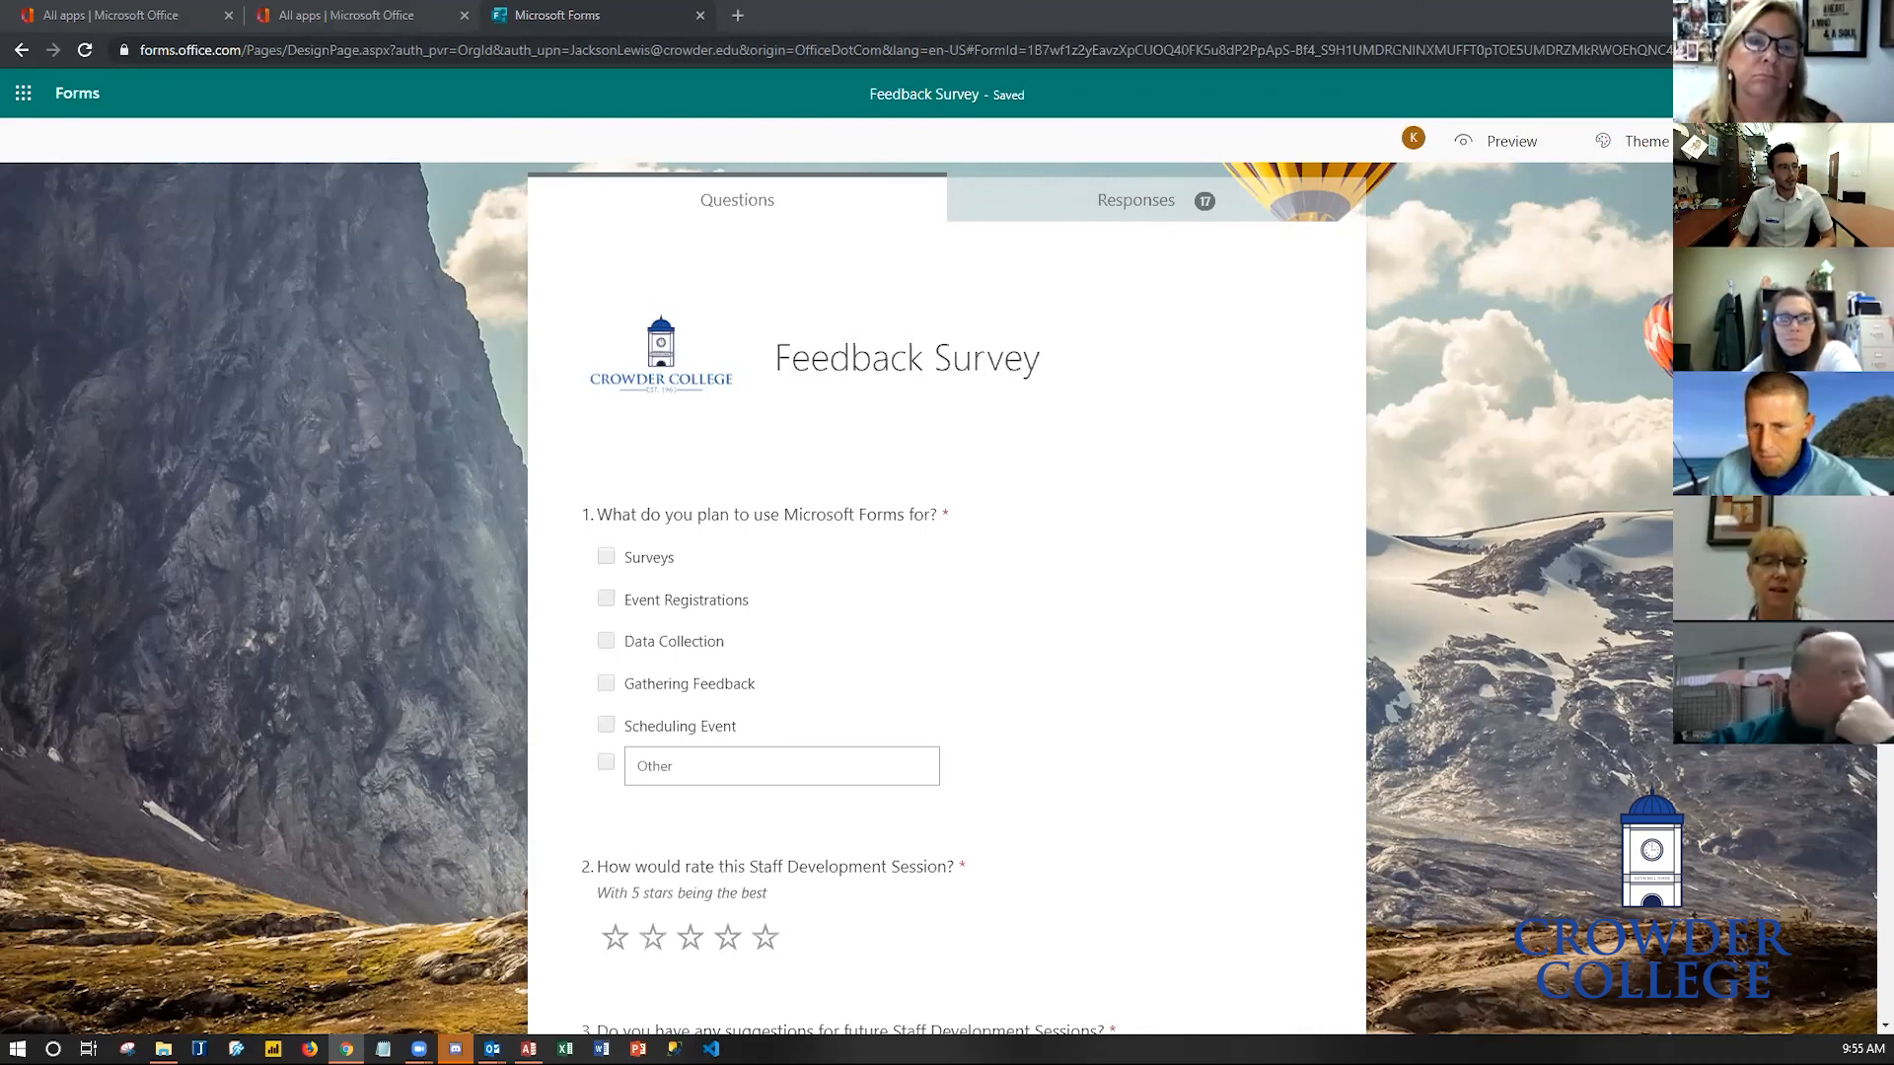
click(1182, 215)
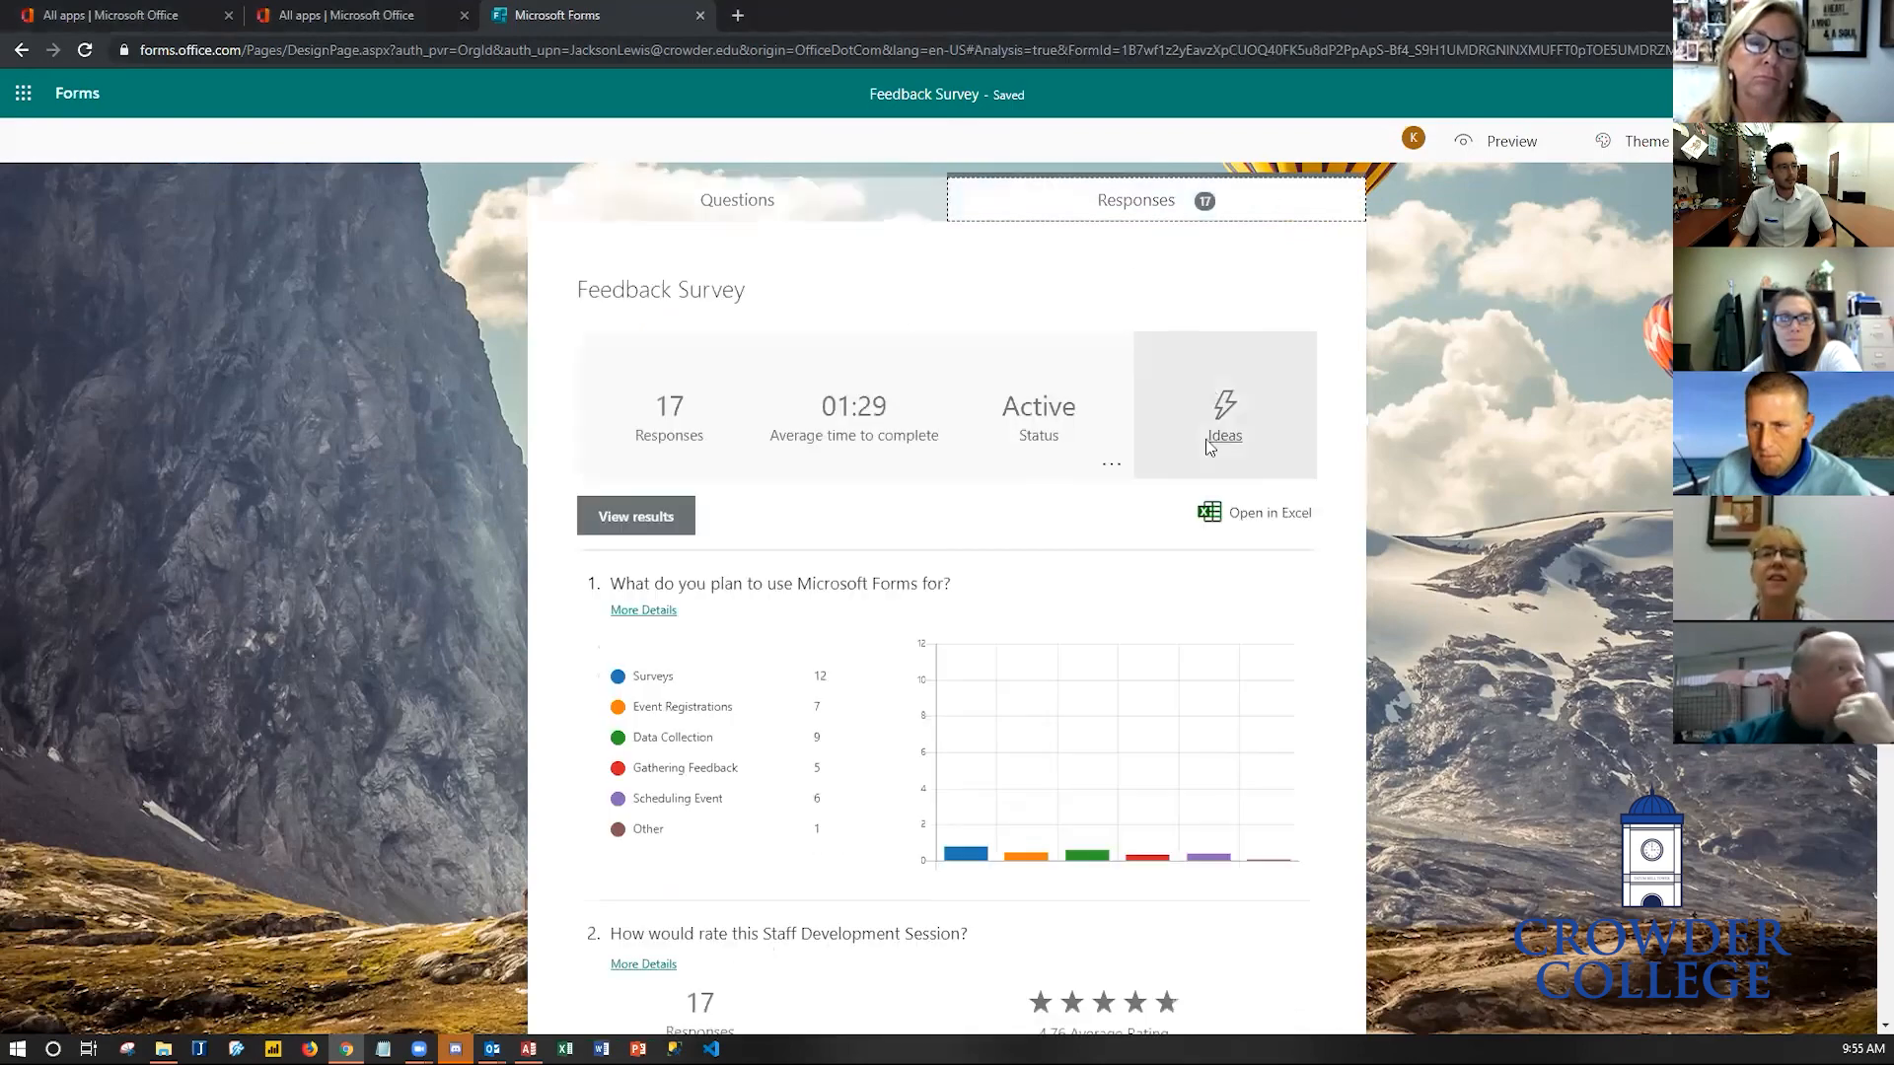
scroll(1666, 792, down, 8)
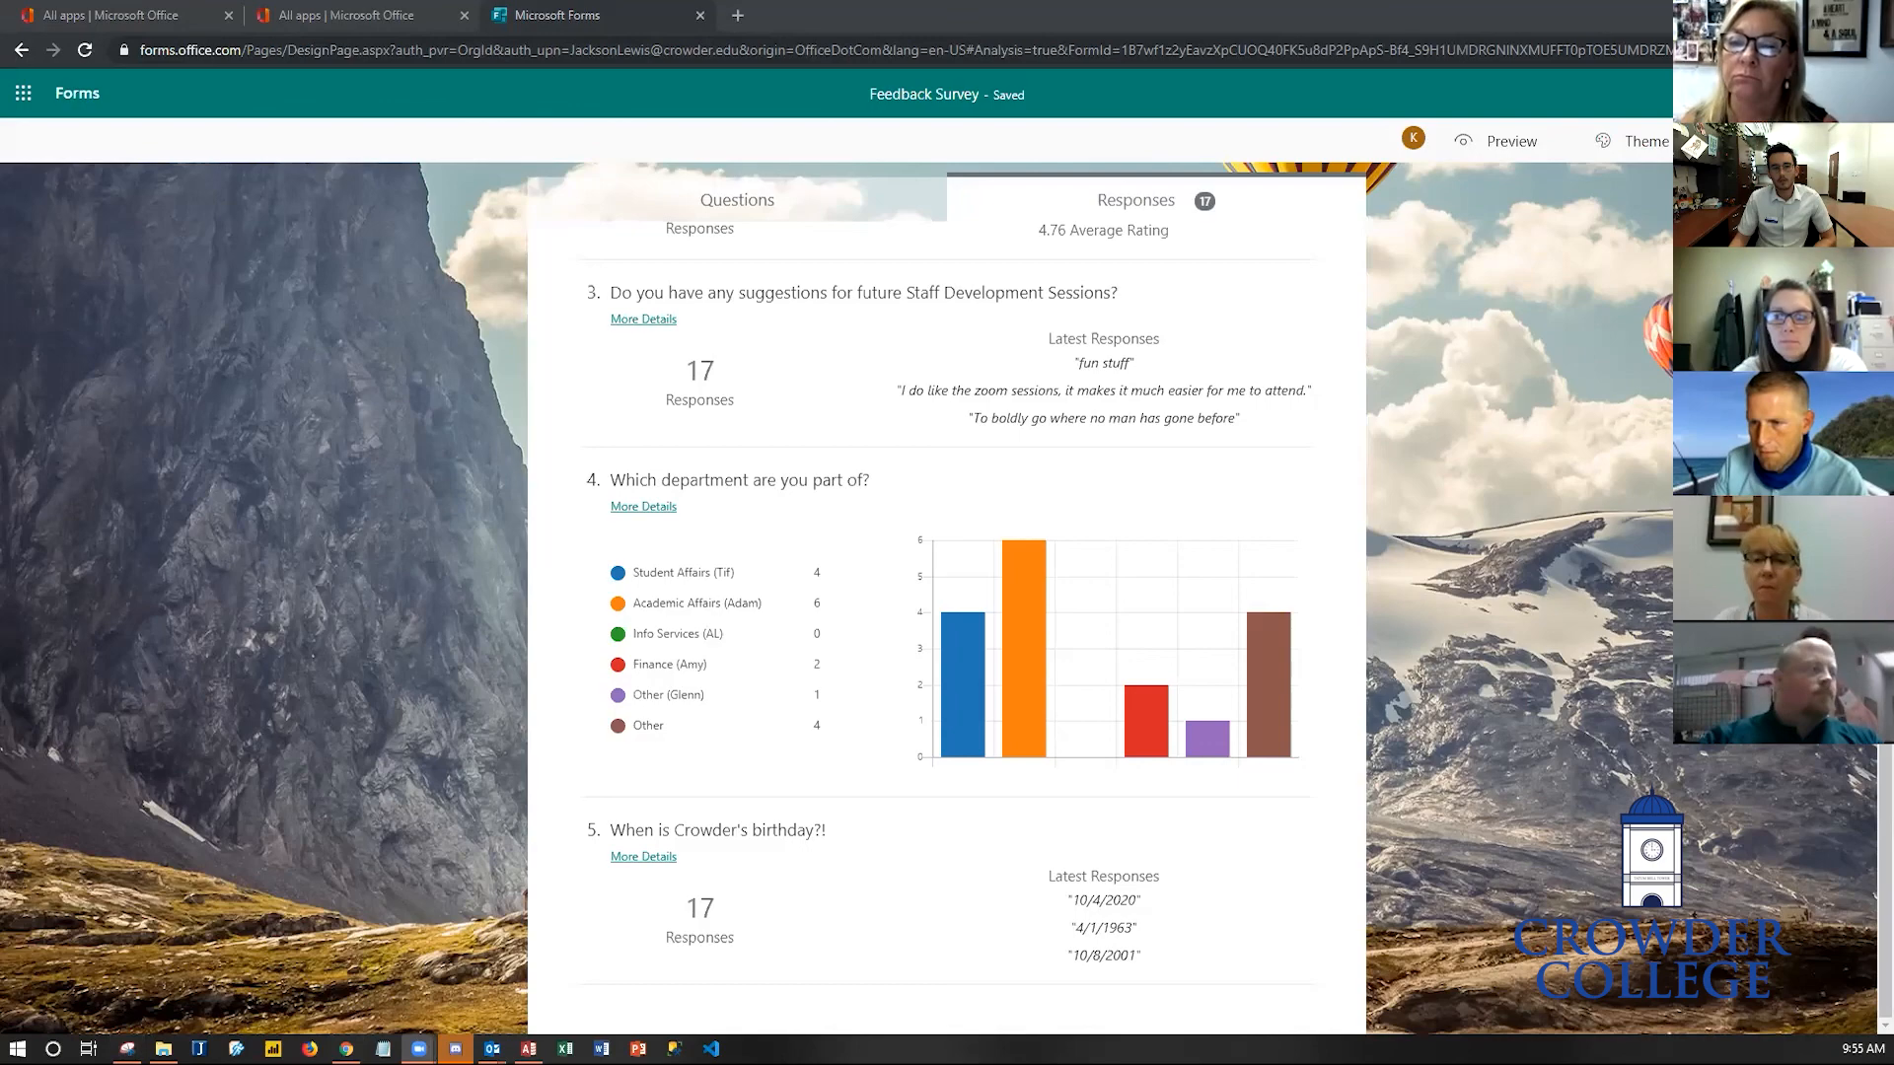
key(ctrl+n)
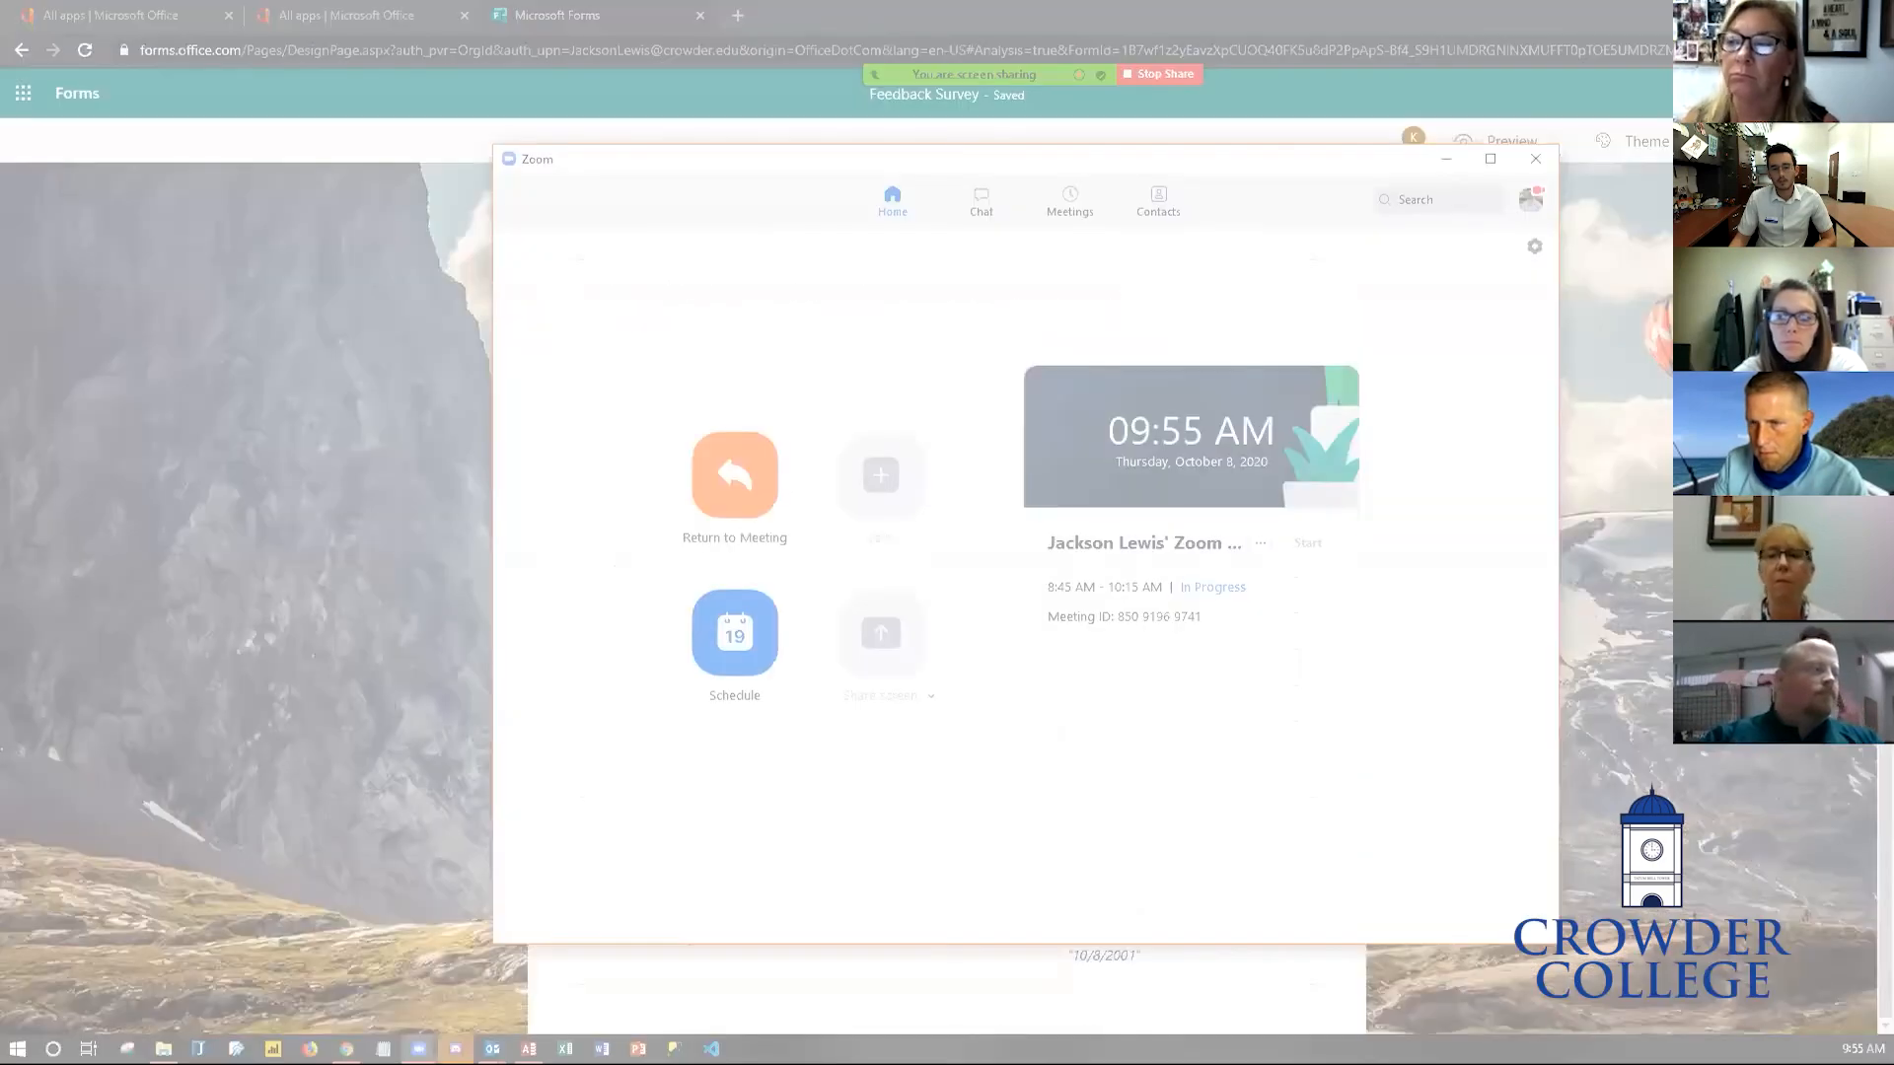
key(Escape)
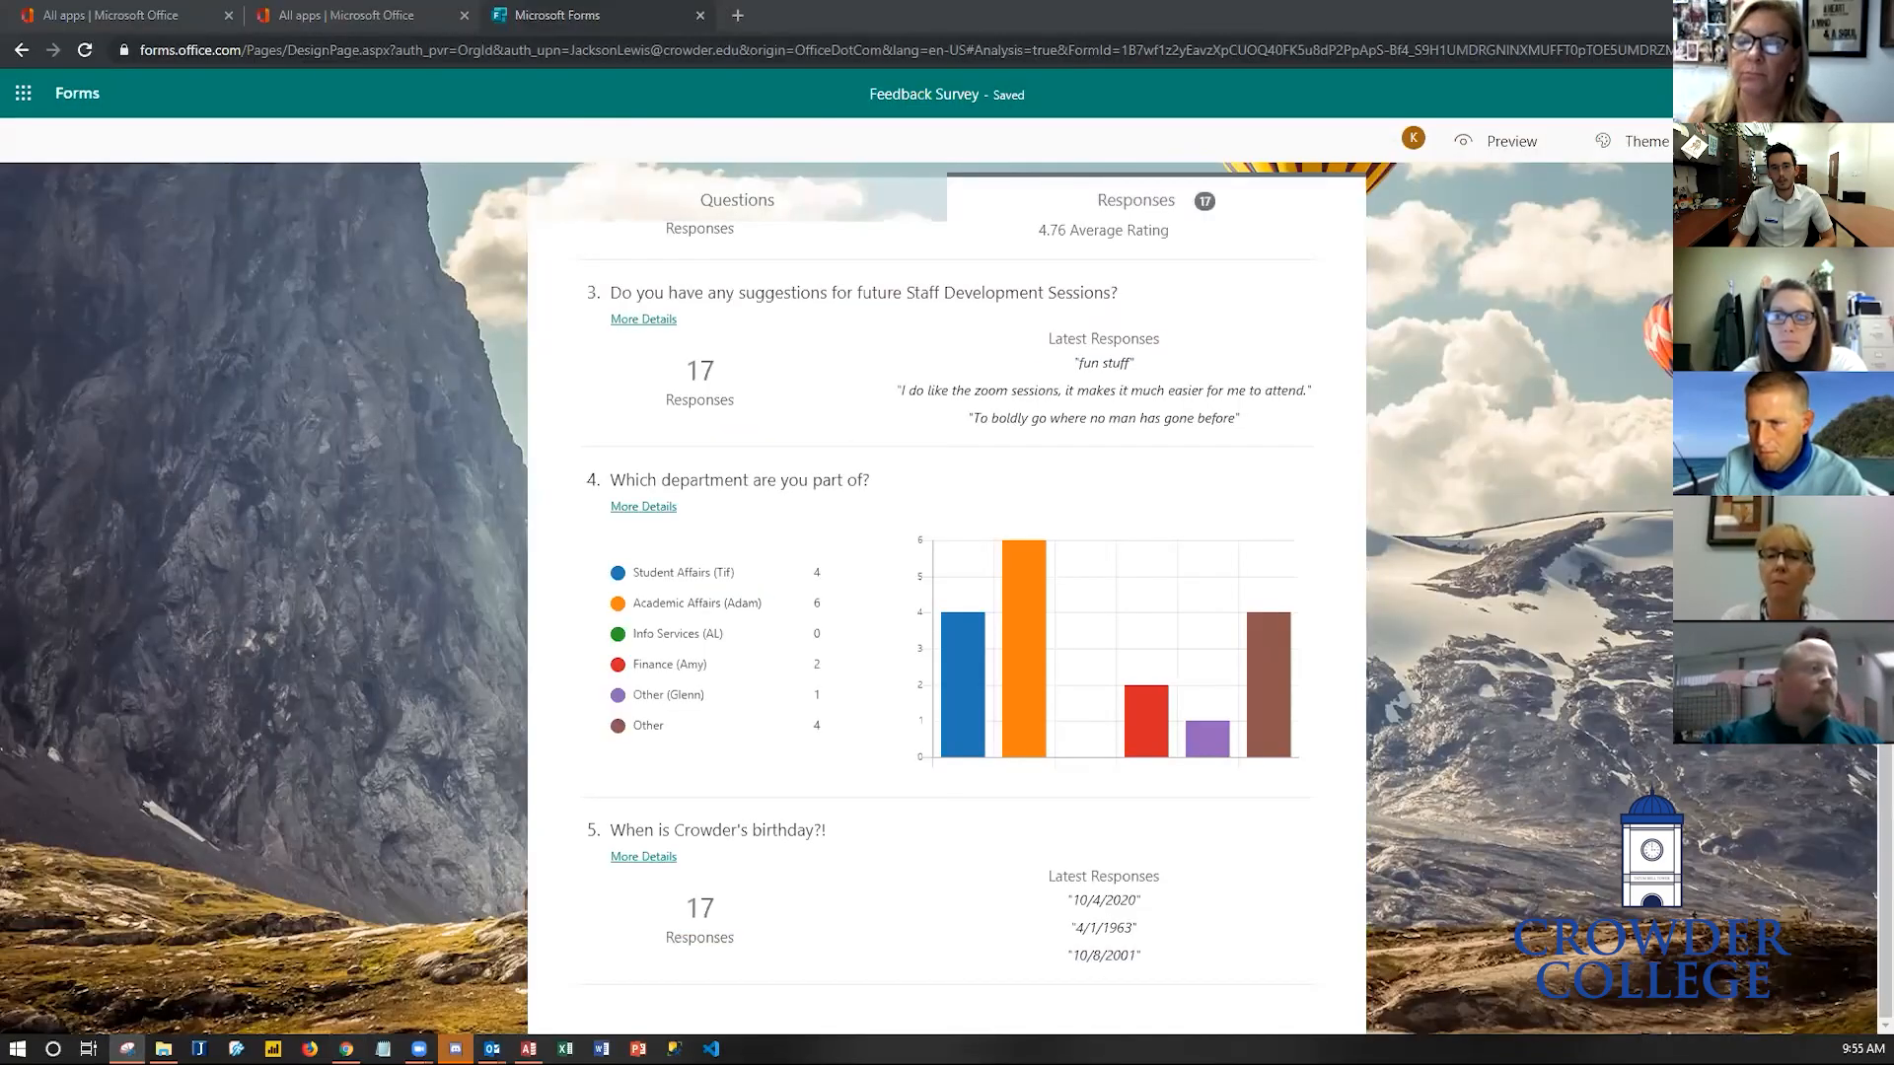